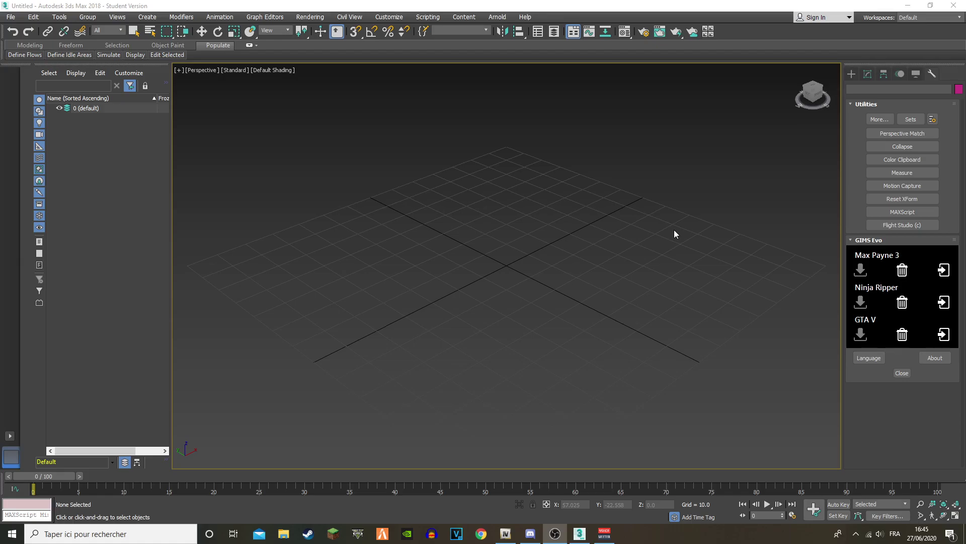
Import vb_09_build02.odr from the tuto folder with the GTA V importer, using tuto as the external textures directory
click(944, 334)
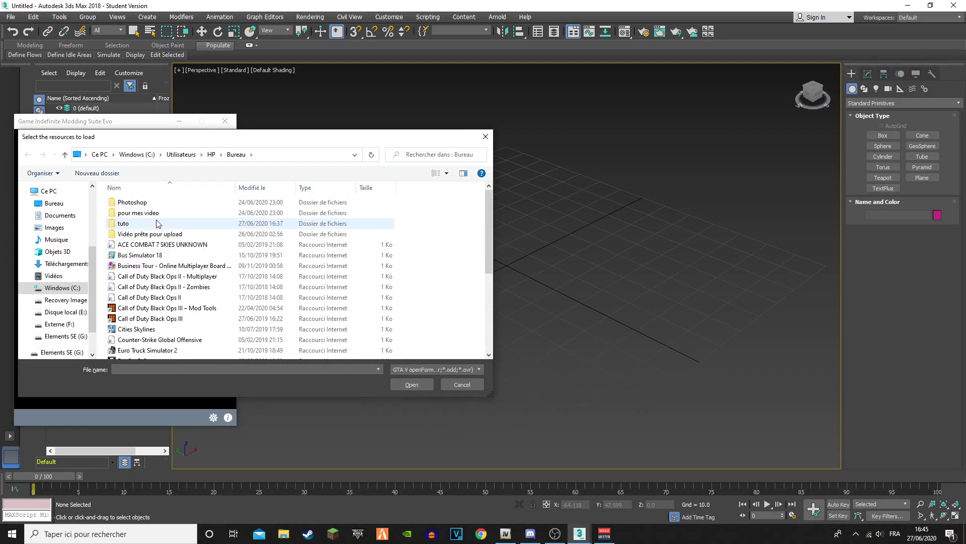
double_click(135, 225)
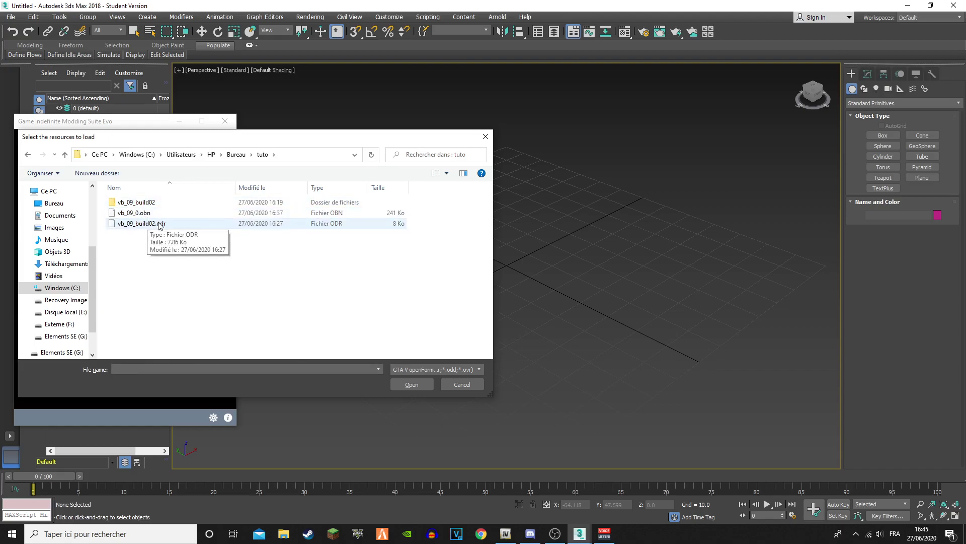
double_click(184, 223)
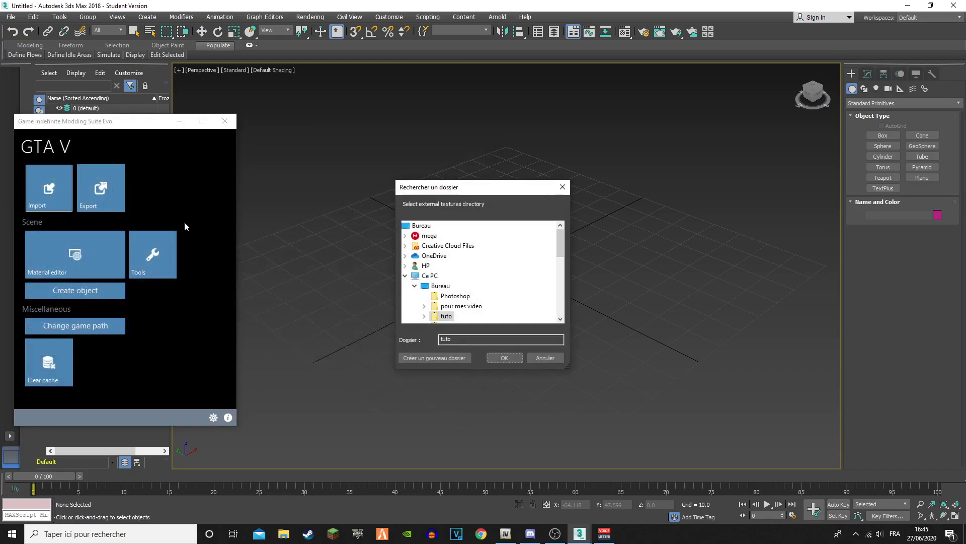
click(505, 358)
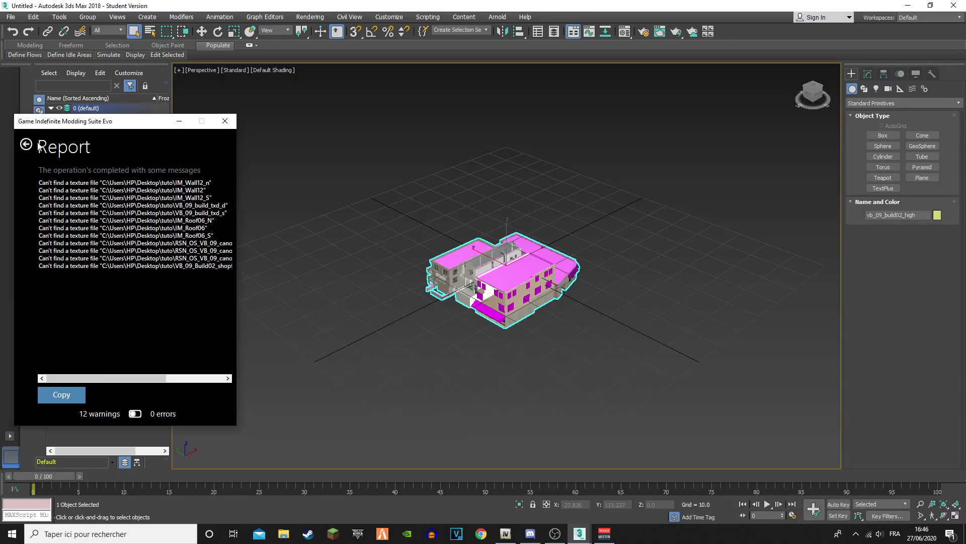
click(186, 121)
Examine the imported group of buildings up close and as a whole, covering the façades and roofs
scroll(377, 276, up, 5)
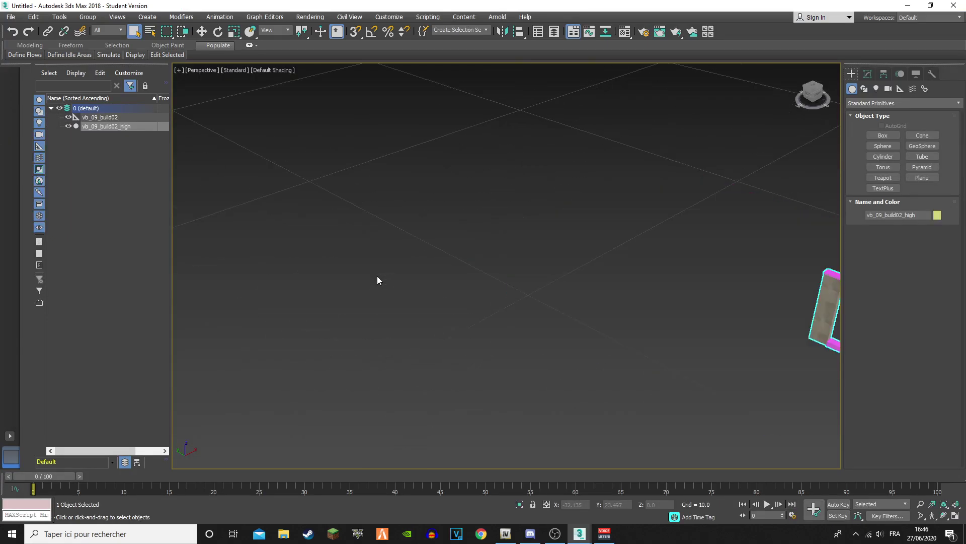
scroll(453, 301, down, 4)
middle_drag(460, 301, 352, 241)
drag(821, 100, 848, 100)
scroll(599, 350, up, 5)
middle_drag(535, 303, 570, 396)
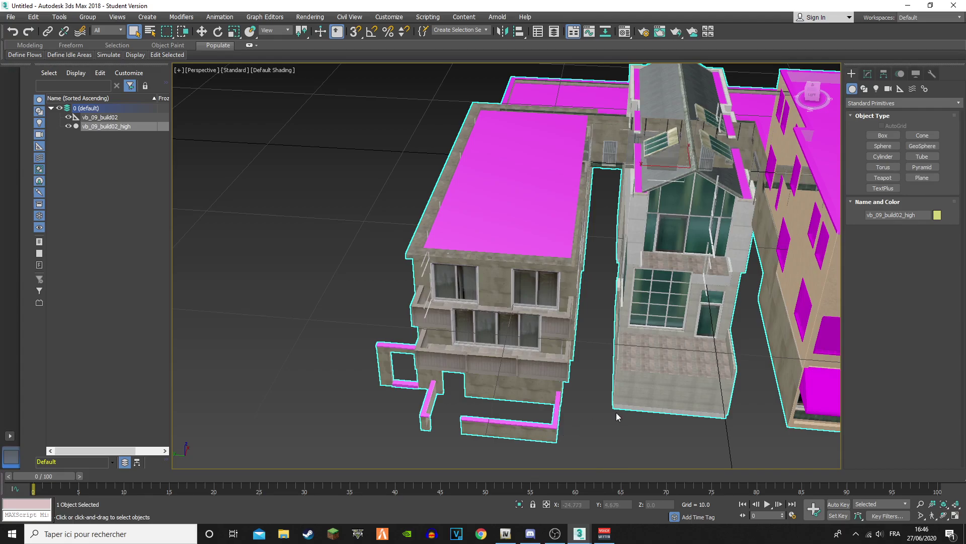
scroll(619, 405, down, 5)
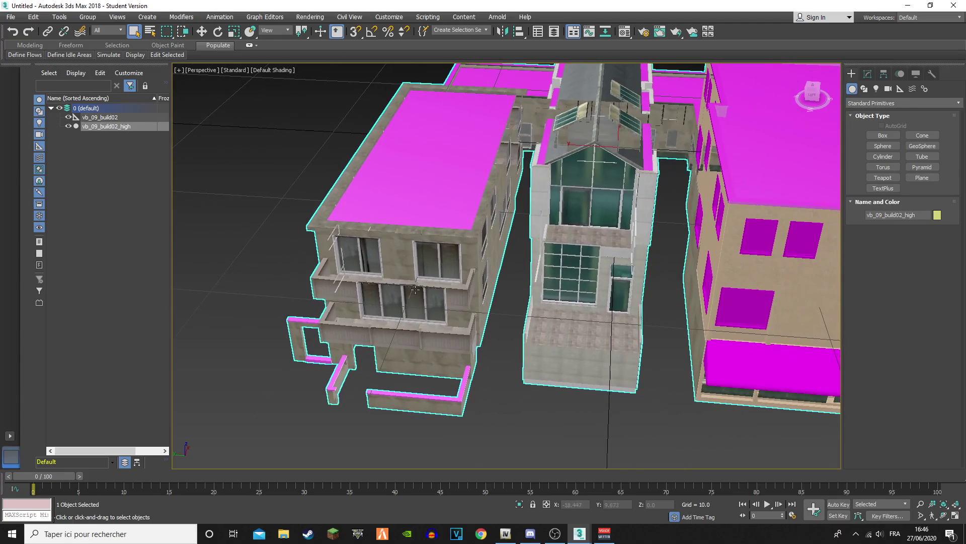
drag(717, 382, 522, 143)
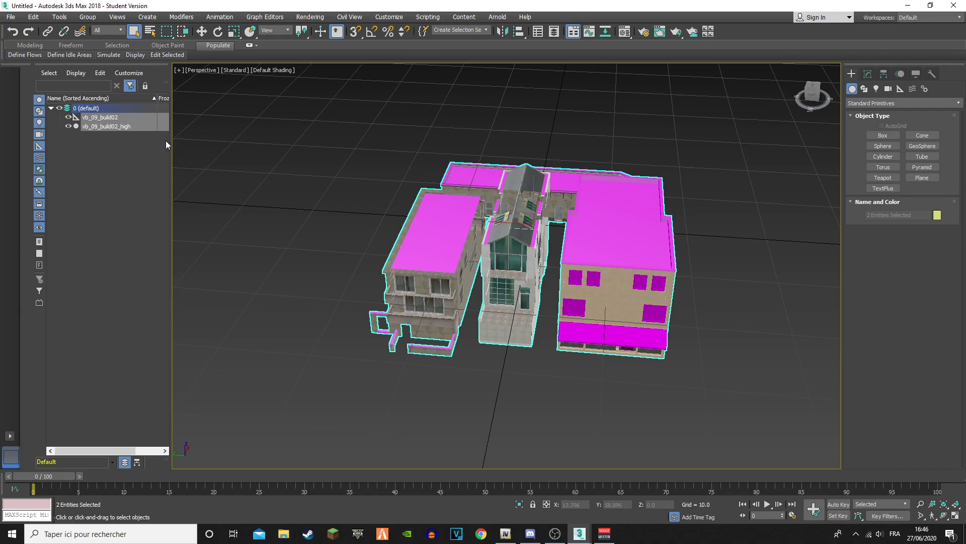
In the Editable Mesh of vb_09_build02_high, delete the elements of the large beige building with the shopfront
click(108, 127)
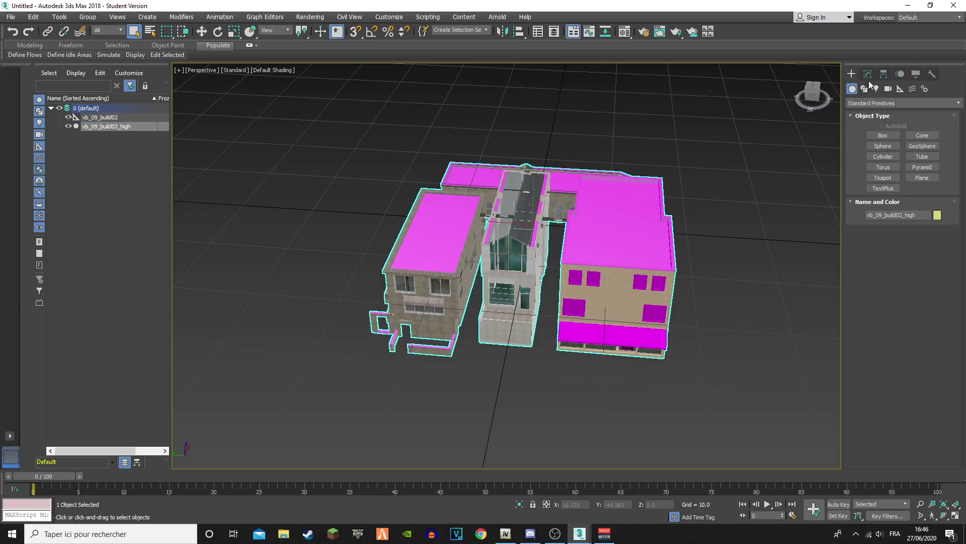
click(868, 74)
click(852, 125)
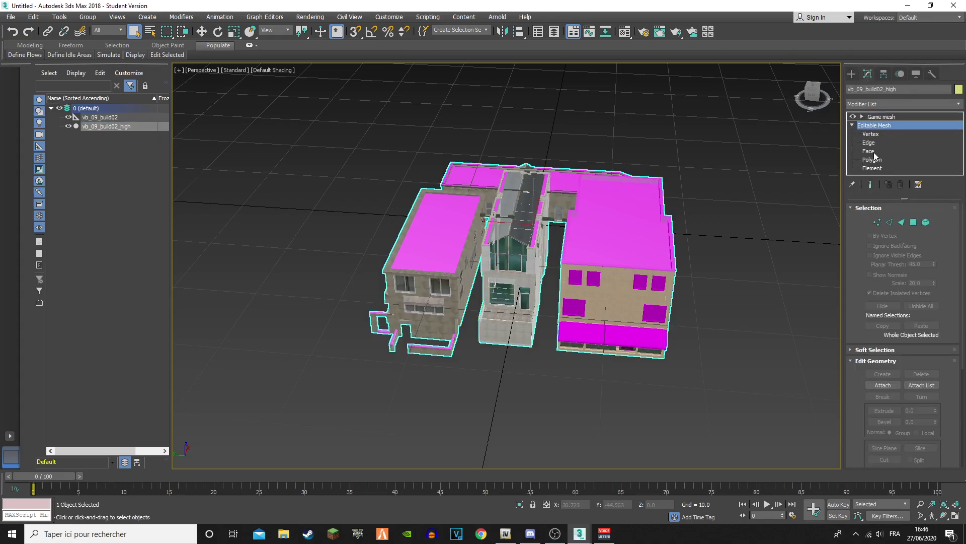
click(872, 168)
drag(755, 409, 564, 152)
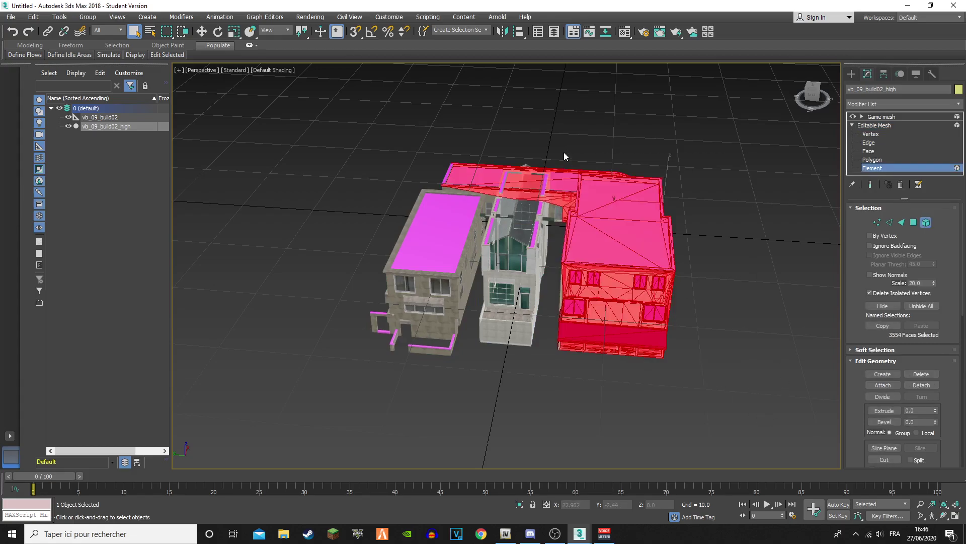
key(Delete)
Delete the mesh elements of the glass-fronted middle building and the stray strip standing beside it
alt+middle_drag(566, 158, 632, 259)
drag(558, 303, 654, 226)
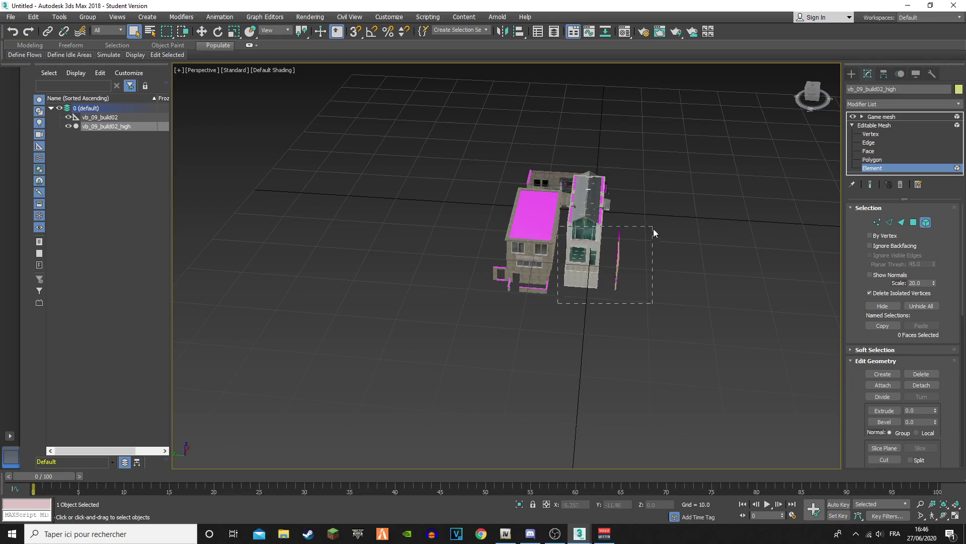
drag(689, 257, 697, 267)
key(Delete)
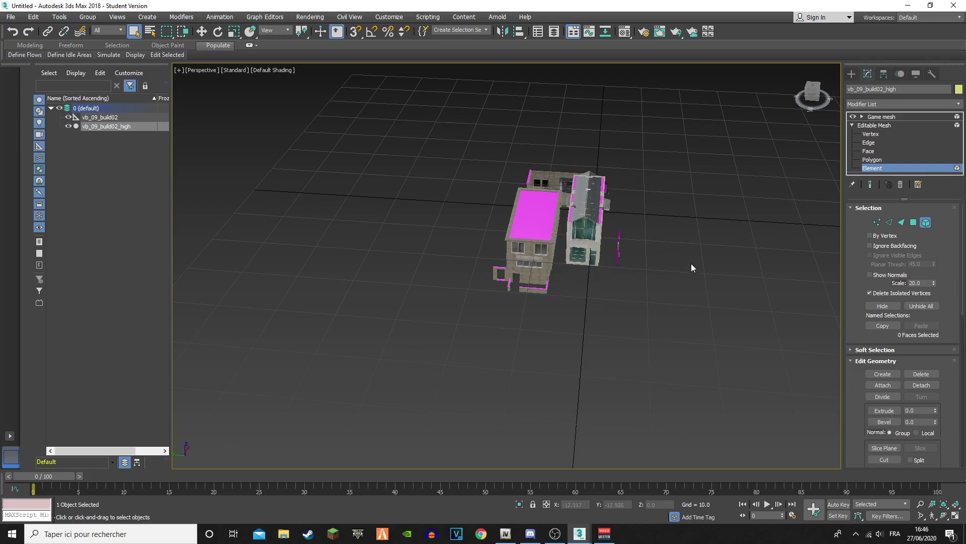
drag(595, 254, 565, 138)
key(Delete)
key(Delete)
Delete the leftover elements around the concrete three-storey building so that only this building remains
alt+middle_drag(617, 221, 822, 110)
drag(814, 94, 767, 87)
drag(515, 208, 653, 323)
key(Delete)
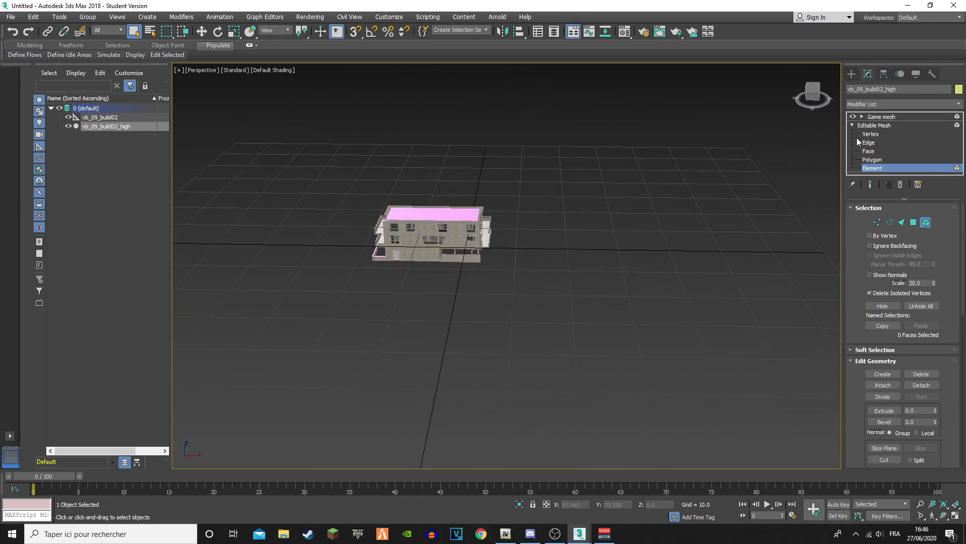
Delete the front face element of the low garden wall at the foot of the concrete building
drag(813, 98, 820, 121)
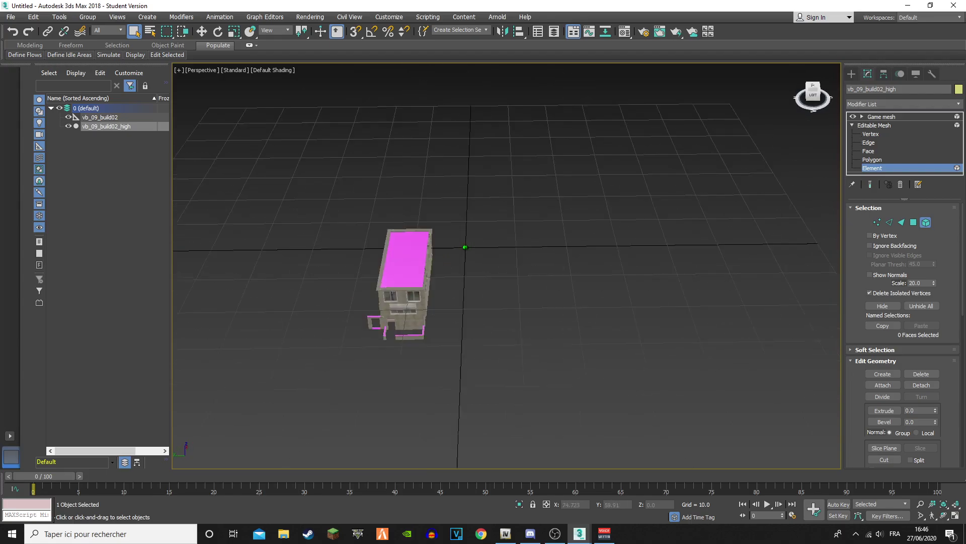
click(409, 327)
key(z)
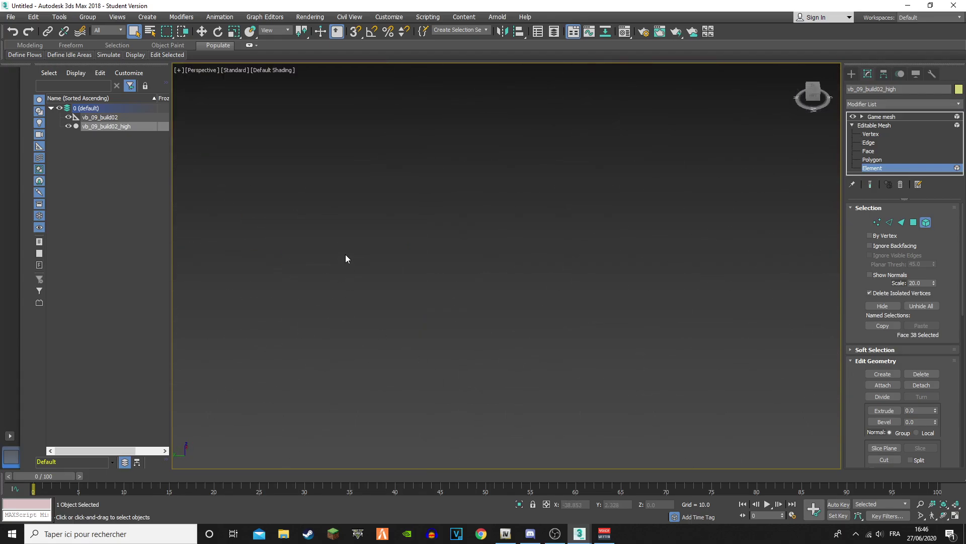
scroll(348, 256, down, 5)
scroll(358, 267, up, 4)
middle_drag(358, 268, 449, 292)
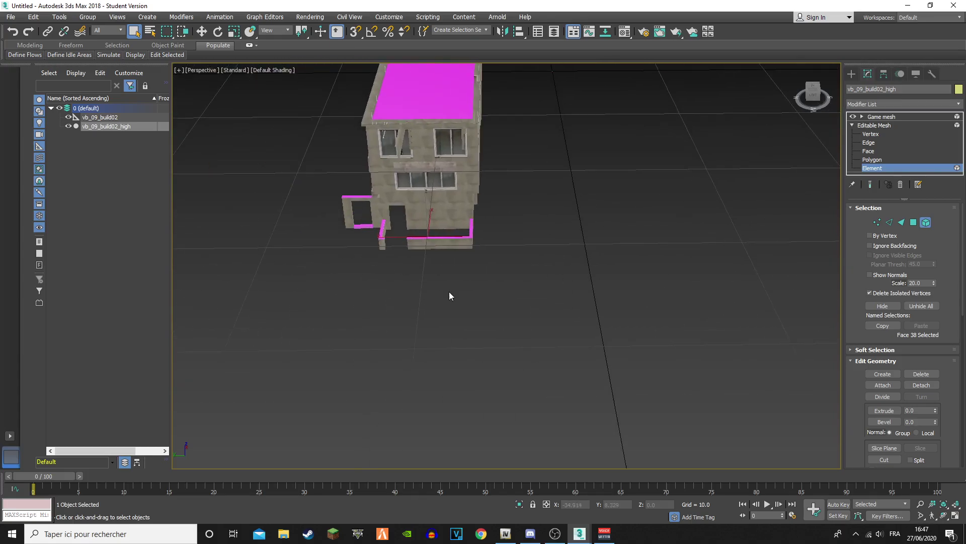
scroll(425, 265, up, 6)
click(443, 156)
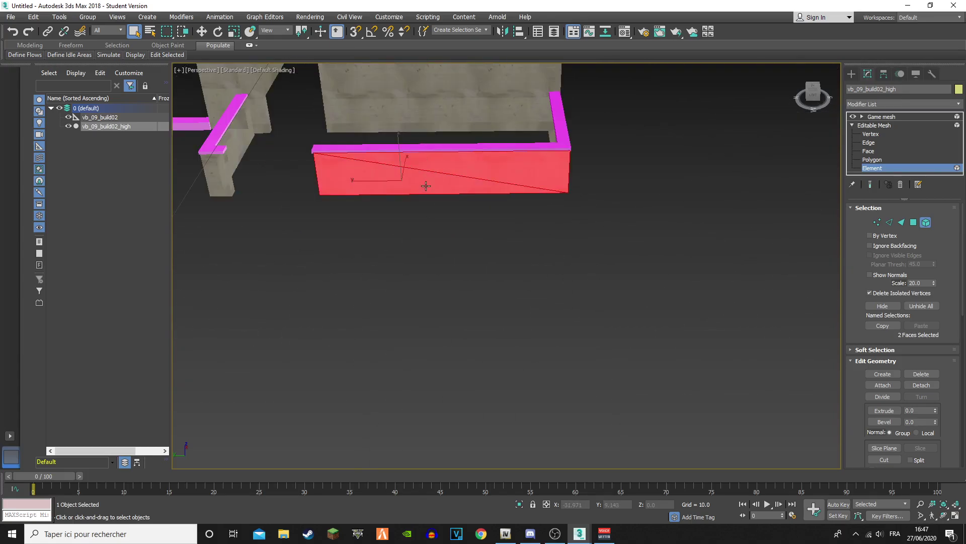
key(Delete)
Delete the remaining elements of the low garden walls in front of the building, including their caps
drag(592, 251, 483, 197)
drag(331, 138, 283, 144)
key(Delete)
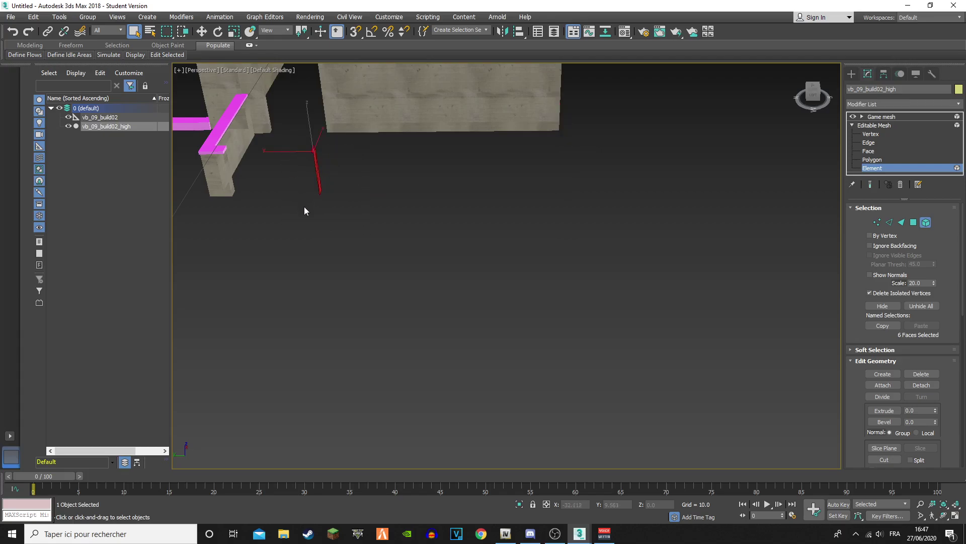
drag(202, 143, 202, 139)
key(Delete)
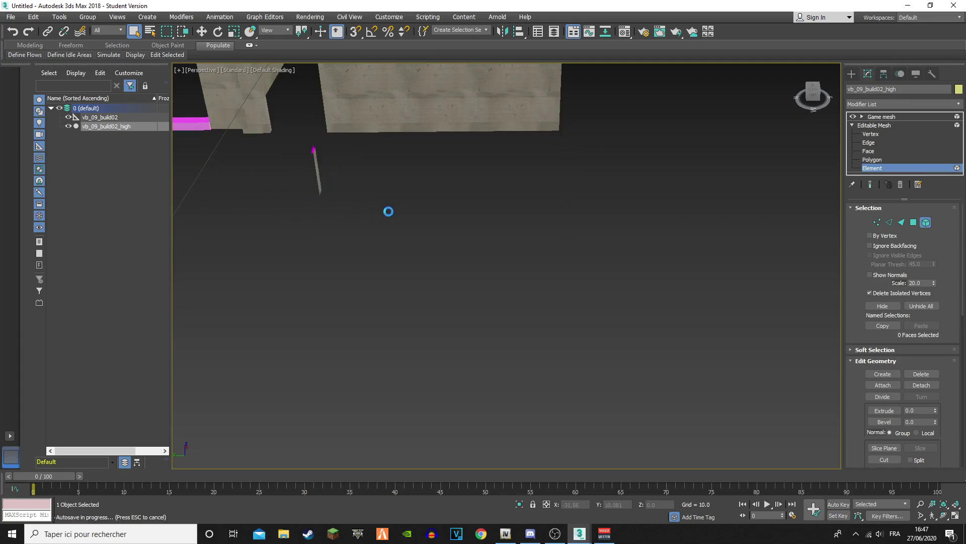
middle_drag(324, 187, 366, 320)
drag(234, 135, 234, 161)
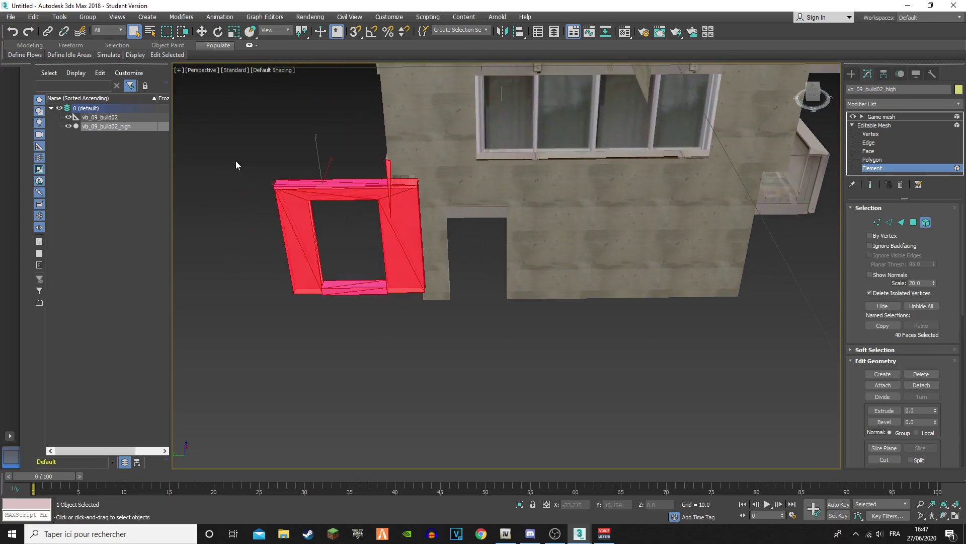
middle_drag(321, 200, 406, 123)
drag(354, 130, 443, 320)
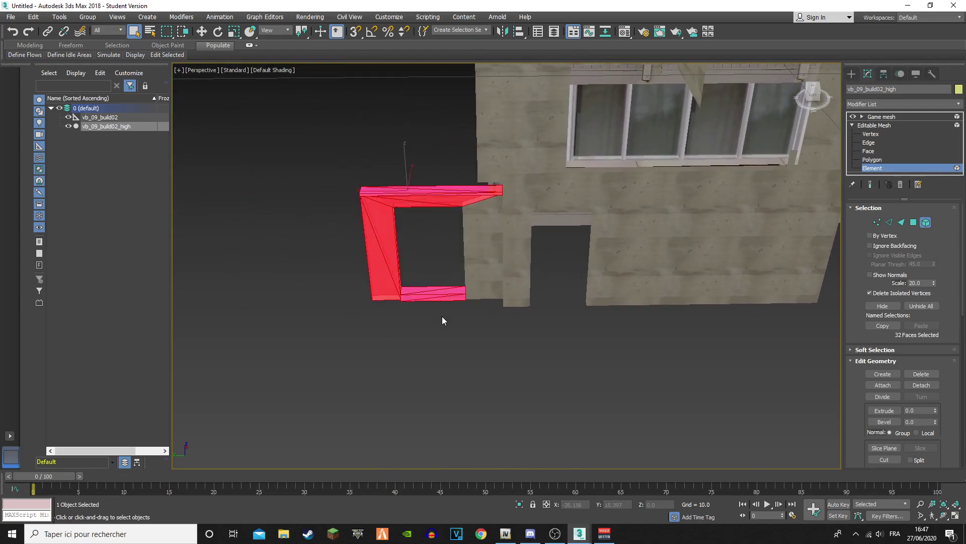
click(627, 360)
scroll(610, 342, up, 1)
scroll(579, 313, down, 1)
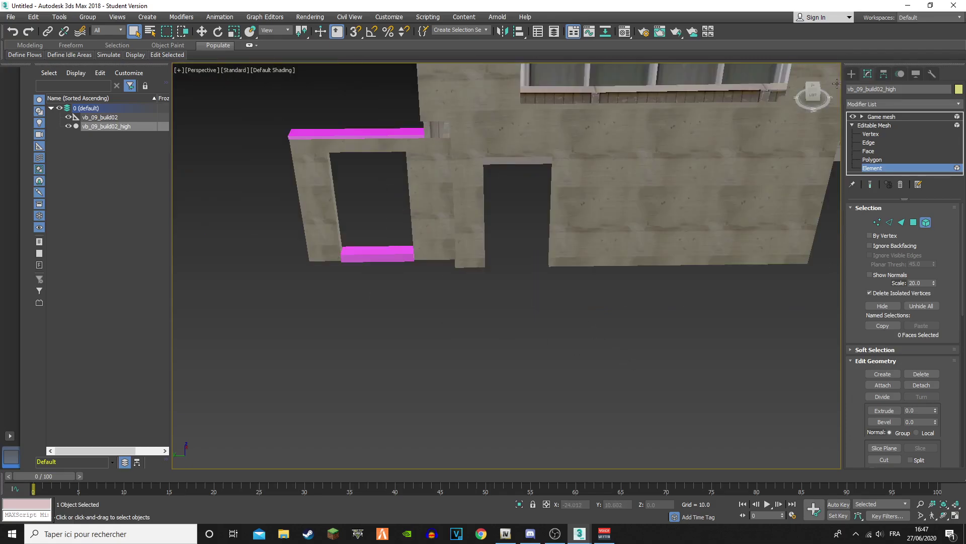
Examine the remaining building from above, near ground level and from a distance for leftover parts
click(813, 101)
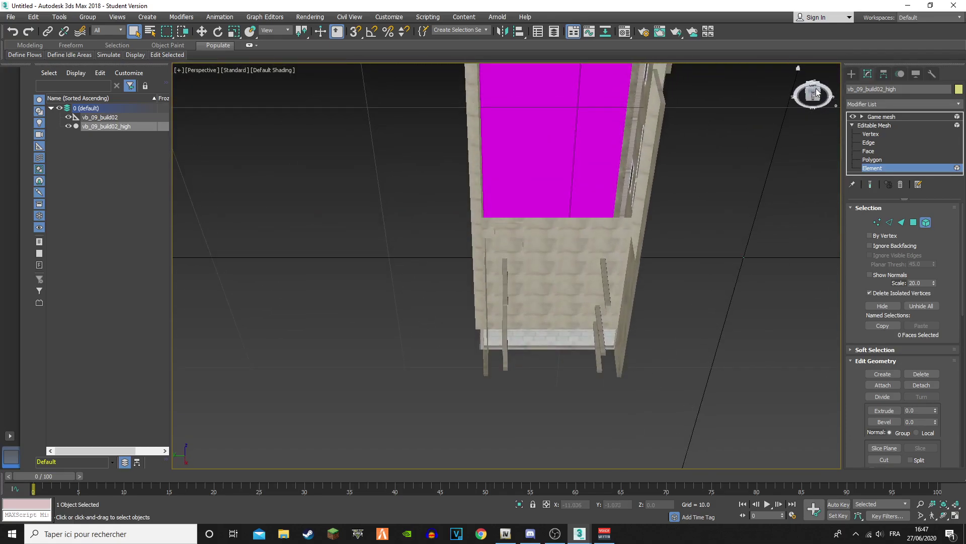
click(814, 91)
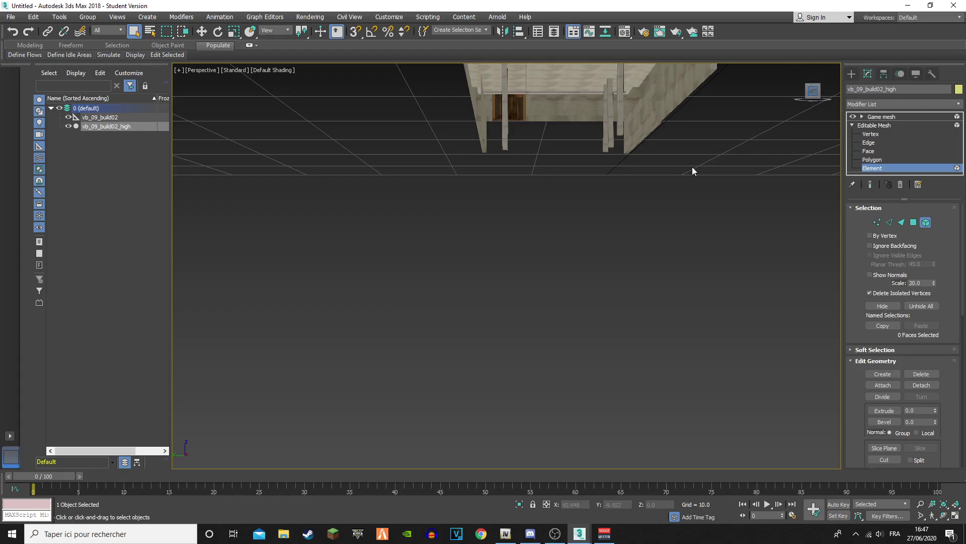
middle_drag(694, 175, 684, 410)
middle_drag(607, 242, 615, 279)
scroll(527, 327, up, 1)
middle_drag(527, 327, 556, 324)
scroll(557, 328, down, 10)
drag(813, 93, 816, 103)
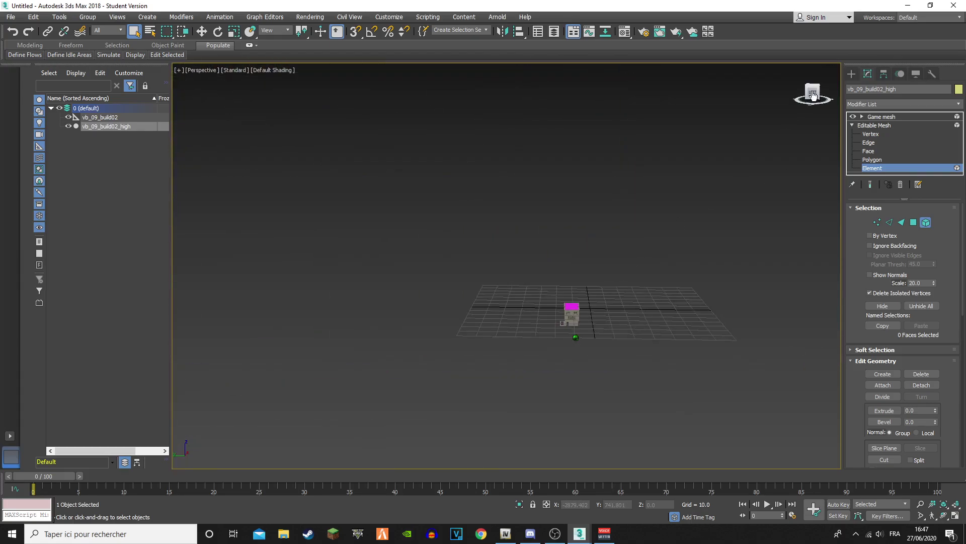
scroll(658, 318, up, 8)
middle_drag(410, 278, 520, 291)
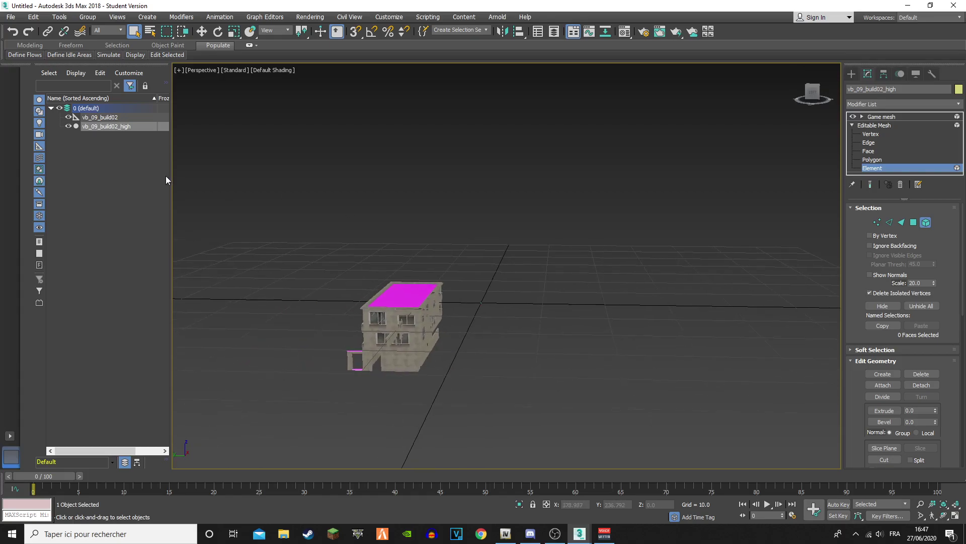
Leave the mesh's element level, select the building as a whole object, and clear the selection
click(125, 119)
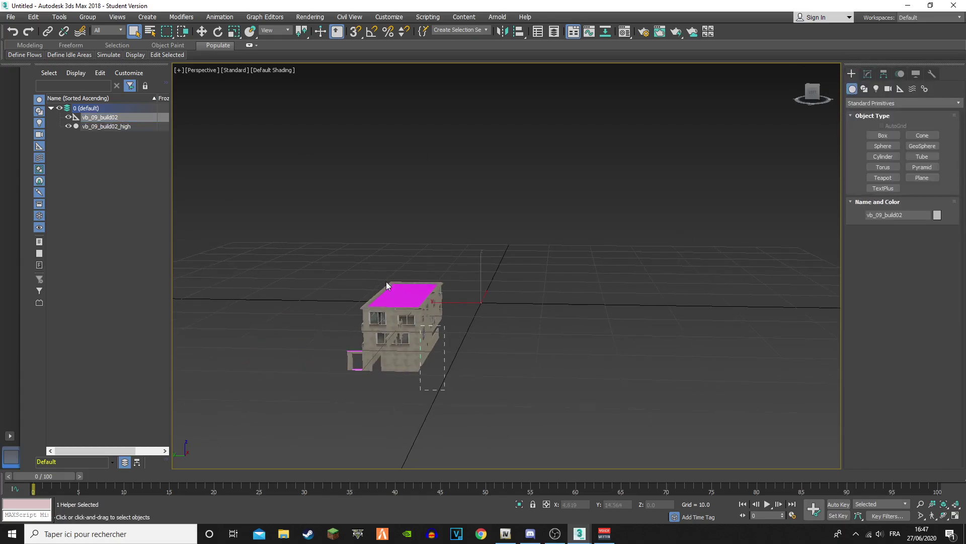
click(410, 314)
scroll(410, 313, up, 6)
middle_drag(410, 314, 552, 312)
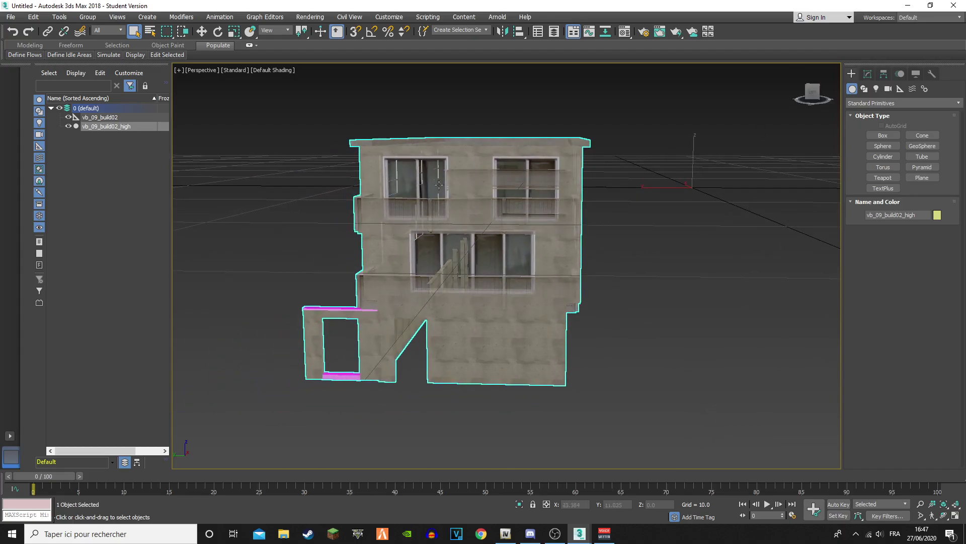
click(119, 171)
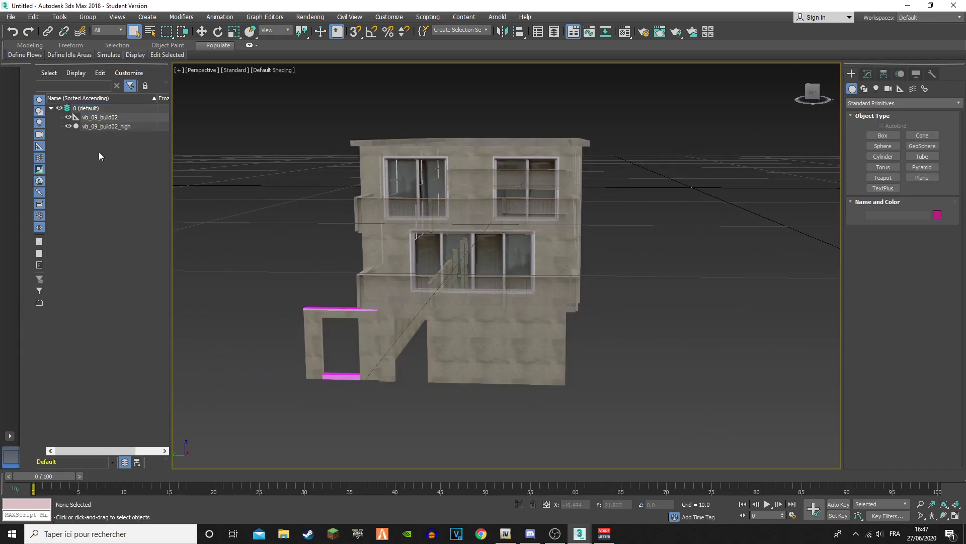
Create a new layer named tuto in the scene and select it
right_click(101, 151)
click(120, 231)
click(166, 86)
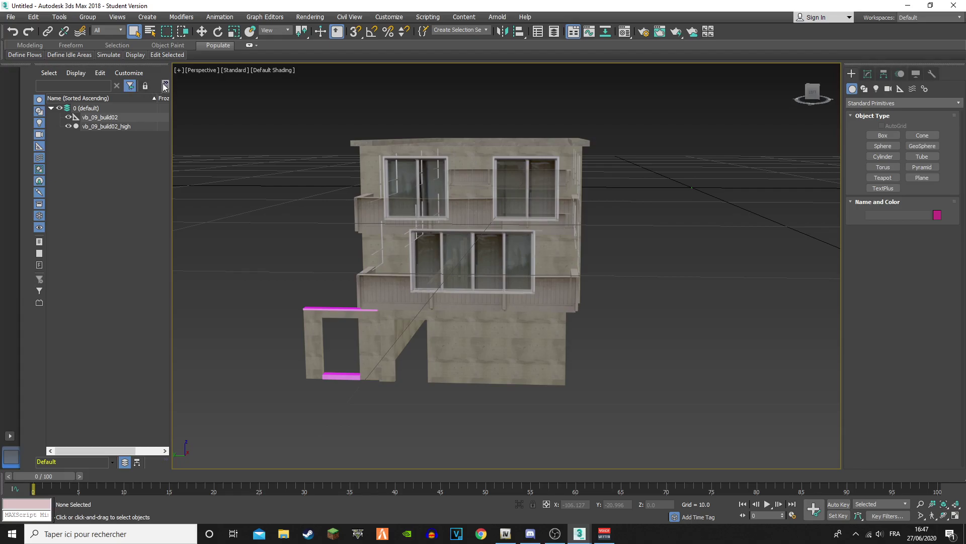
mouse_move(167, 86)
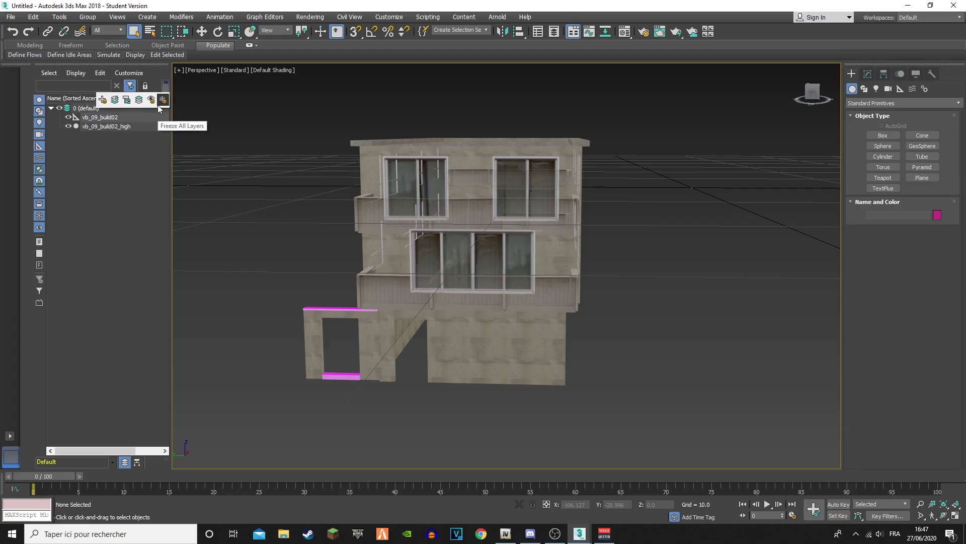
click(108, 100)
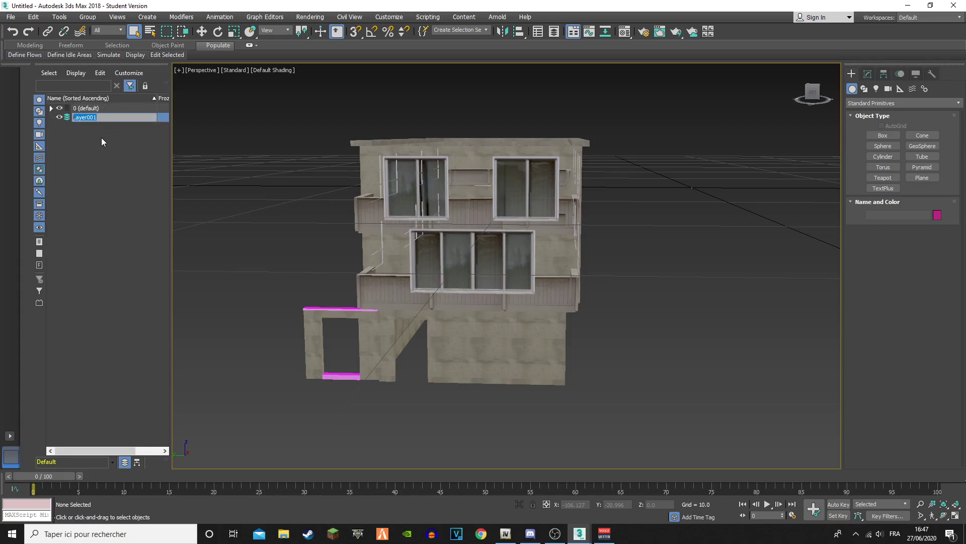
text(tuto)
key(Return)
click(92, 116)
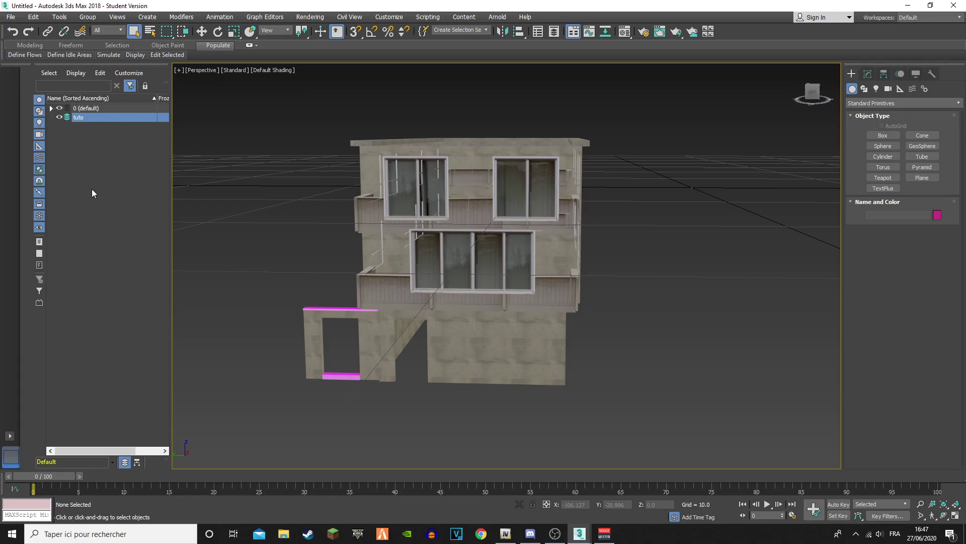
click(117, 129)
click(92, 121)
alt+middle_drag(686, 238, 757, 78)
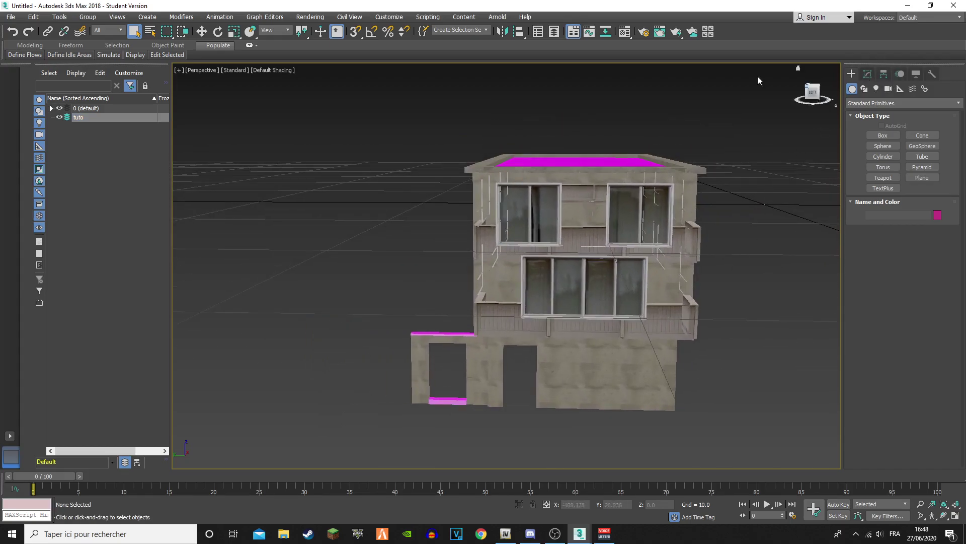
Switch to the four-viewport layout and frame the building closely in the top, front and left views
click(179, 70)
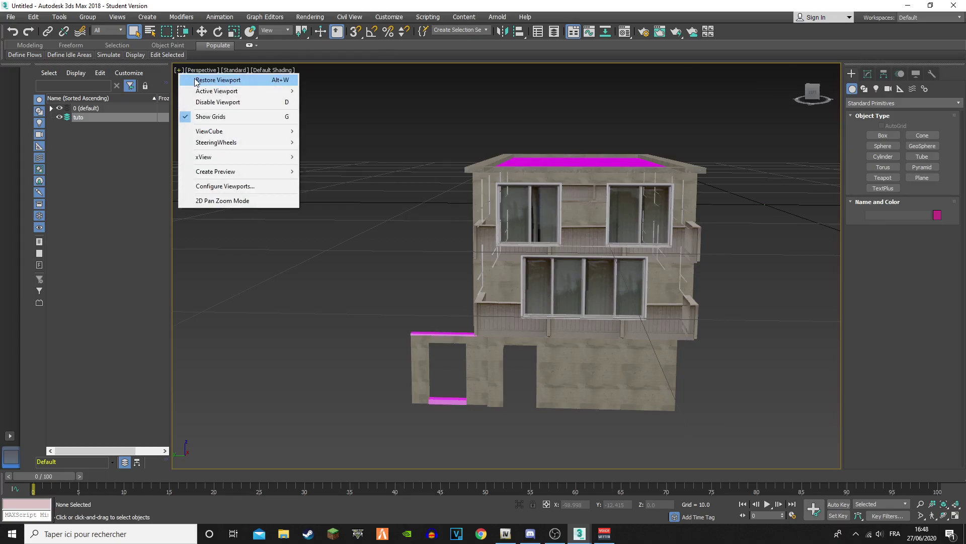
click(200, 82)
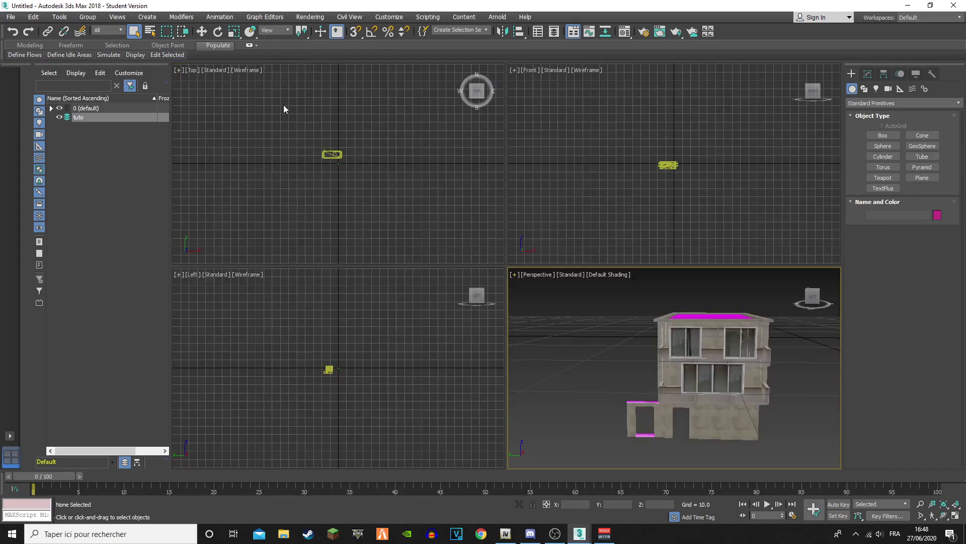
scroll(645, 180, up, 2)
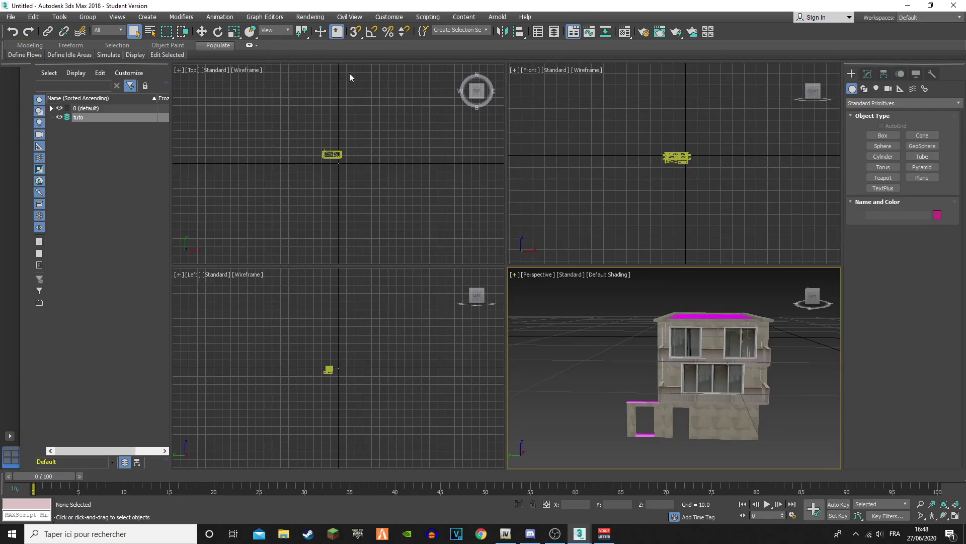
scroll(316, 361, up, 10)
scroll(342, 365, down, 8)
scroll(342, 364, up, 4)
scroll(682, 190, up, 10)
scroll(300, 150, up, 5)
scroll(425, 194, up, 8)
scroll(388, 172, down, 1)
middle_drag(388, 172, 369, 192)
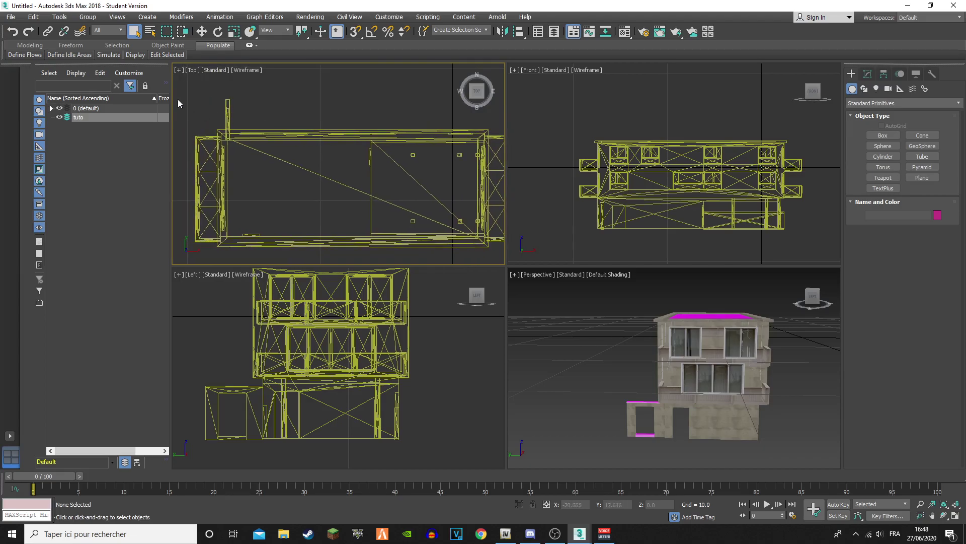
middle_drag(391, 224, 447, 220)
Select the building mesh vb_09_build02_high and enter the Element level of its Editable Mesh
click(272, 157)
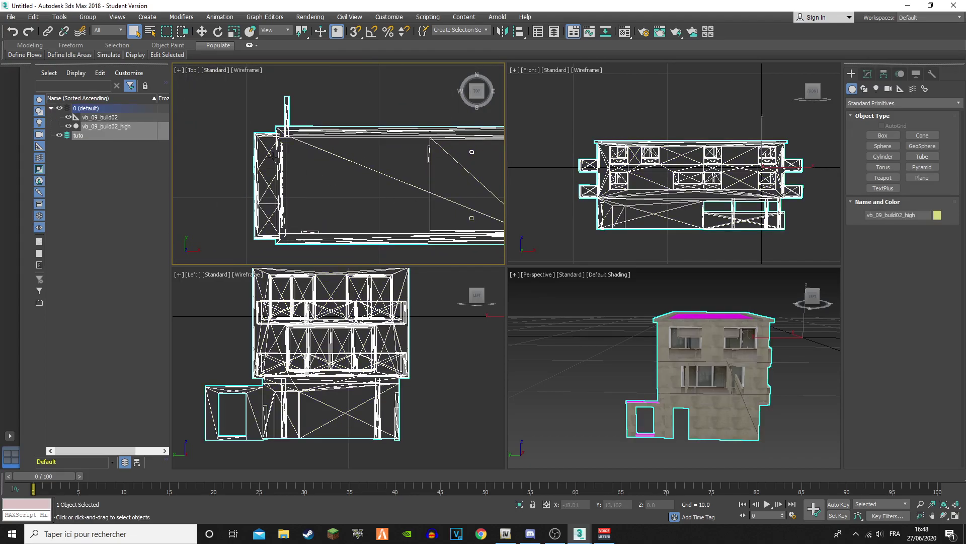
scroll(285, 152, up, 5)
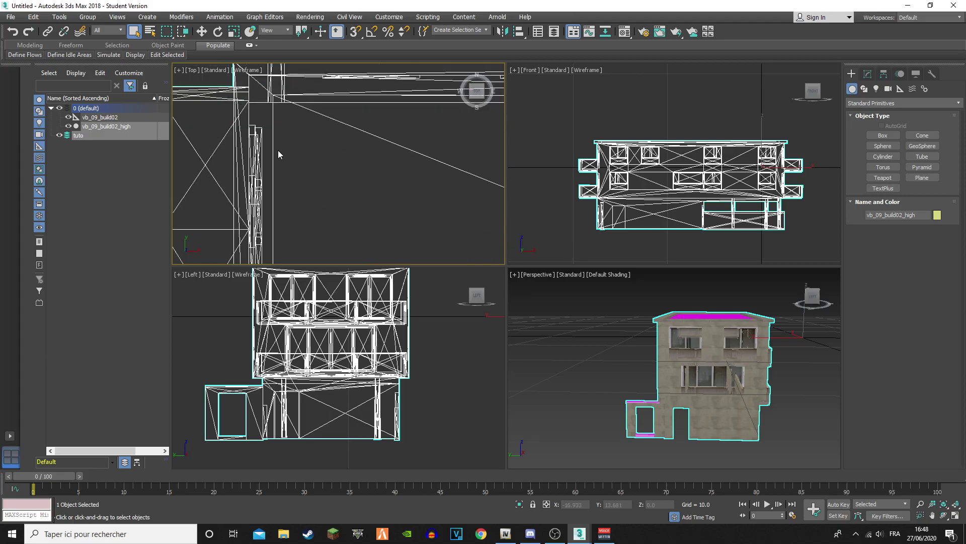
middle_drag(223, 143, 397, 217)
scroll(381, 172, down, 2)
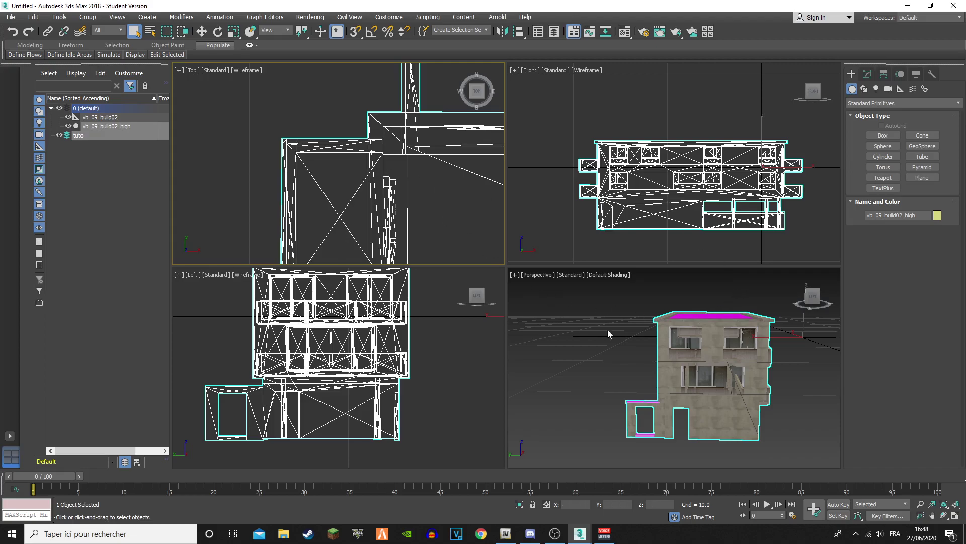
scroll(649, 352, down, 3)
mouse_move(814, 297)
mouse_down()
mouse_move(852, 314)
mouse_move(855, 305)
mouse_move(817, 290)
mouse_up()
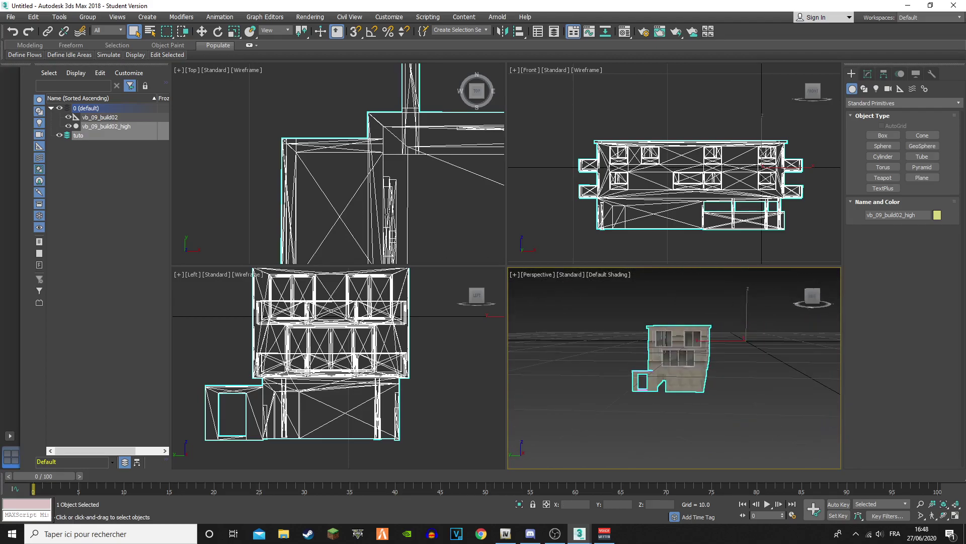
scroll(390, 212, up, 4)
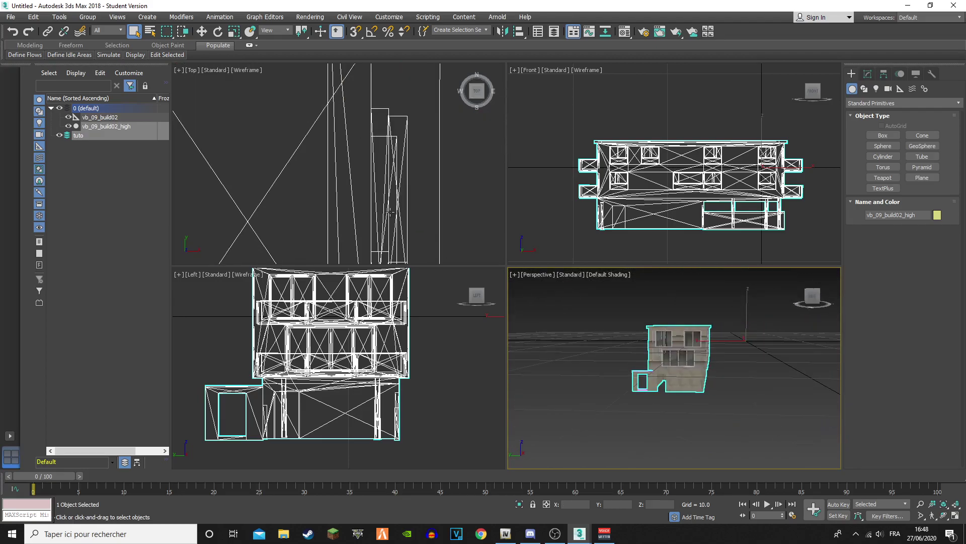
click(868, 74)
click(872, 168)
Pick mesh elements around the ground-floor passage, ending with the ceiling piece above the passage opening selected
scroll(668, 392, up, 3)
click(634, 377)
scroll(375, 208, down, 2)
middle_drag(375, 209, 369, 185)
scroll(370, 181, up, 3)
click(362, 171)
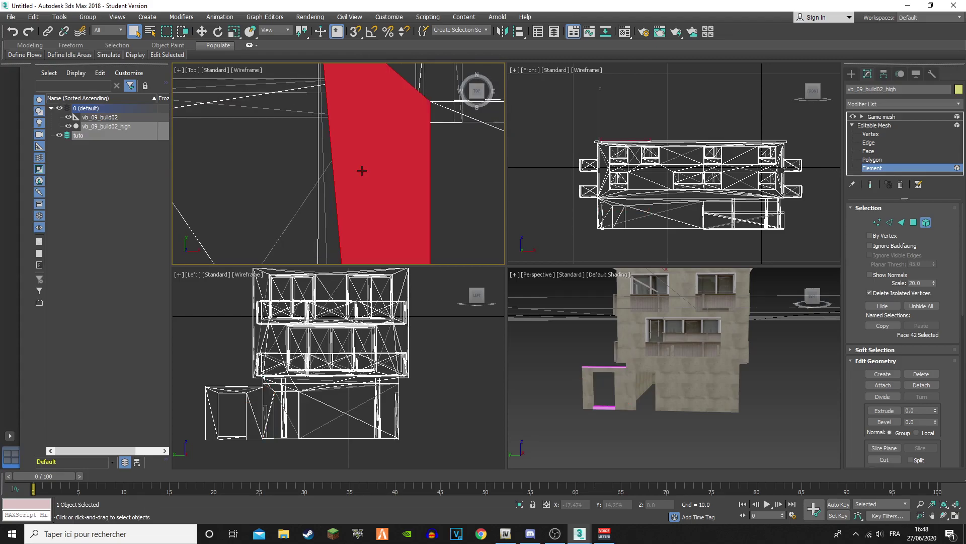
scroll(651, 415, up, 5)
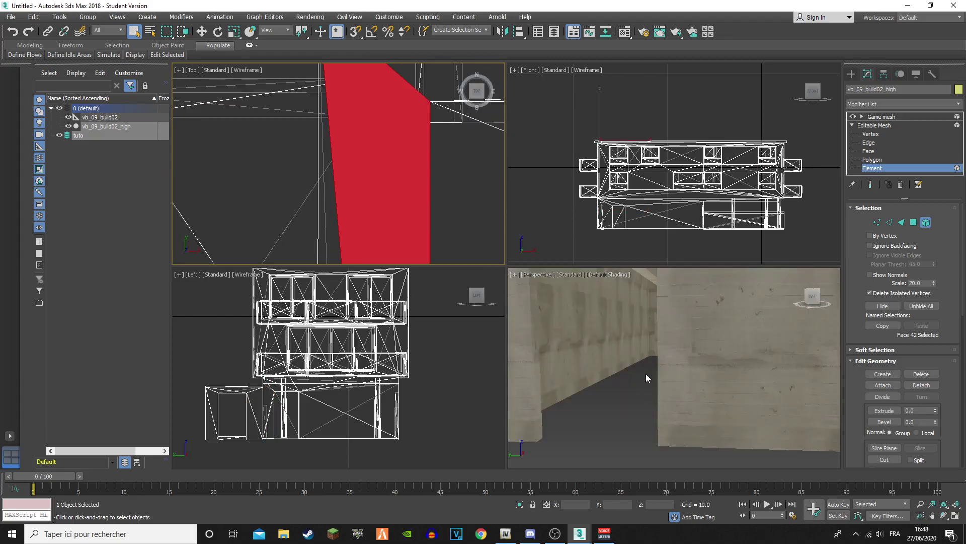
scroll(649, 398, up, 2)
click(670, 422)
scroll(669, 422, down, 5)
click(643, 363)
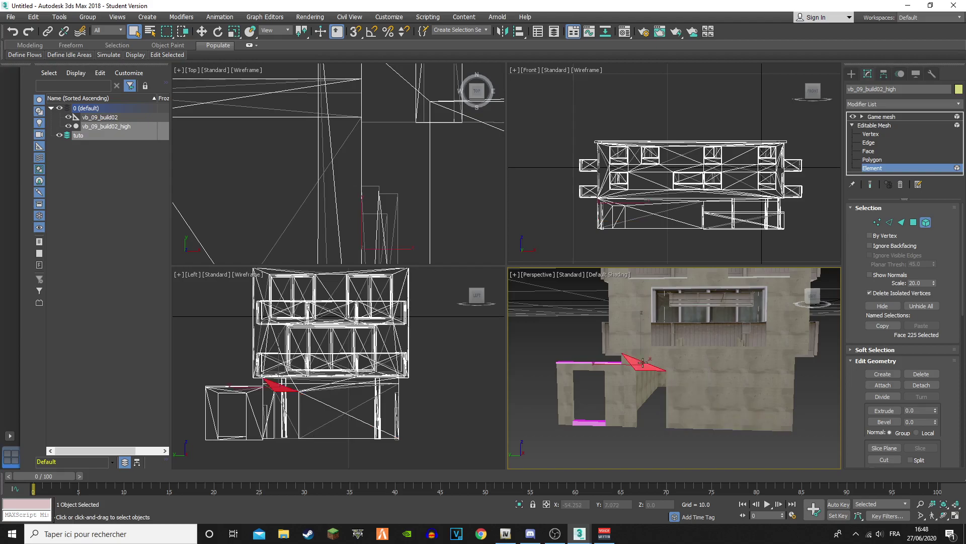
Examine the selected ceiling element and the surrounding walls up close in the top and left wireframe views
middle_drag(443, 227, 365, 142)
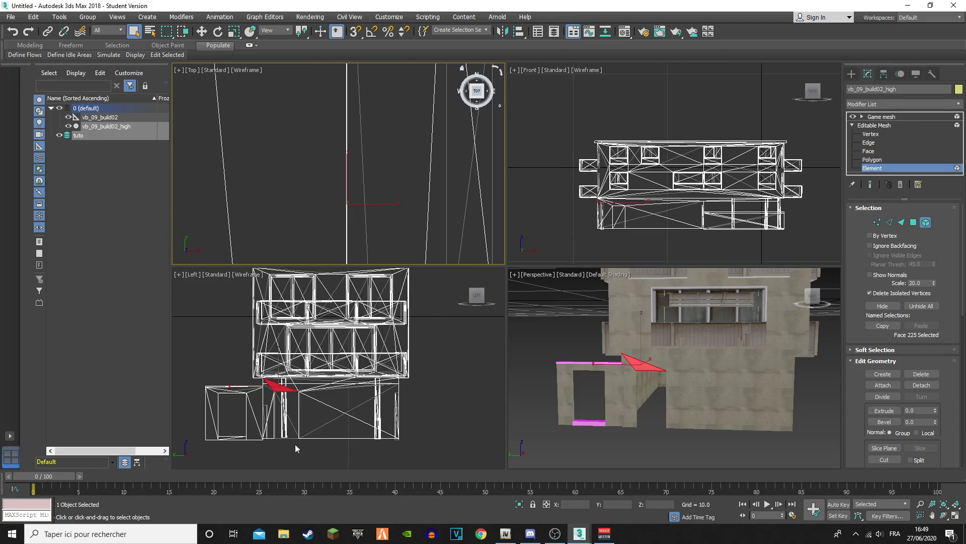
scroll(305, 437, up, 3)
scroll(278, 388, up, 5)
middle_drag(273, 392, 369, 508)
scroll(388, 395, down, 2)
middle_drag(373, 397, 345, 315)
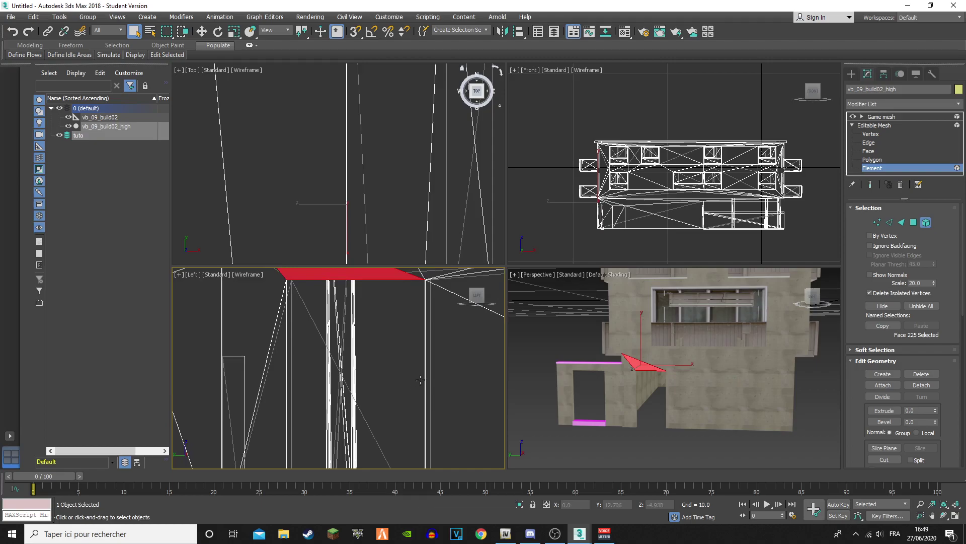
scroll(420, 379, down, 1)
scroll(380, 207, down, 3)
middle_drag(379, 207, 384, 145)
scroll(384, 151, down, 1)
scroll(417, 207, down, 3)
scroll(416, 208, down, 3)
scroll(459, 223, up, 4)
middle_drag(247, 135, 302, 156)
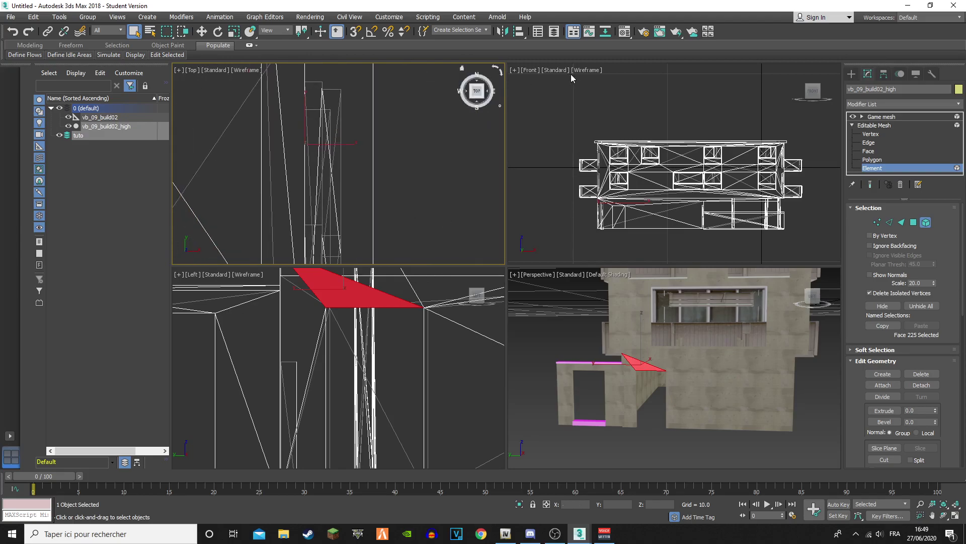
Examine the selected ceiling element from oblique angles in the former top view, and slightly enlarge the perspective viewport
drag(472, 93, 410, 184)
scroll(371, 214, down, 5)
middle_drag(372, 214, 379, 80)
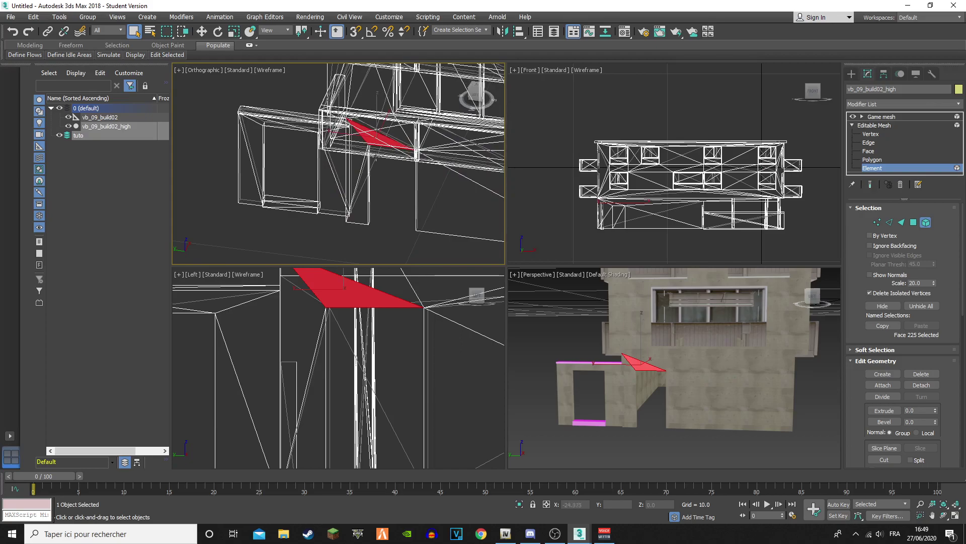
scroll(378, 169, up, 3)
drag(474, 93, 440, 84)
middle_drag(421, 183, 201, 144)
drag(476, 94, 439, 92)
middle_drag(314, 180, 534, 117)
drag(477, 93, 426, 103)
scroll(351, 229, down, 5)
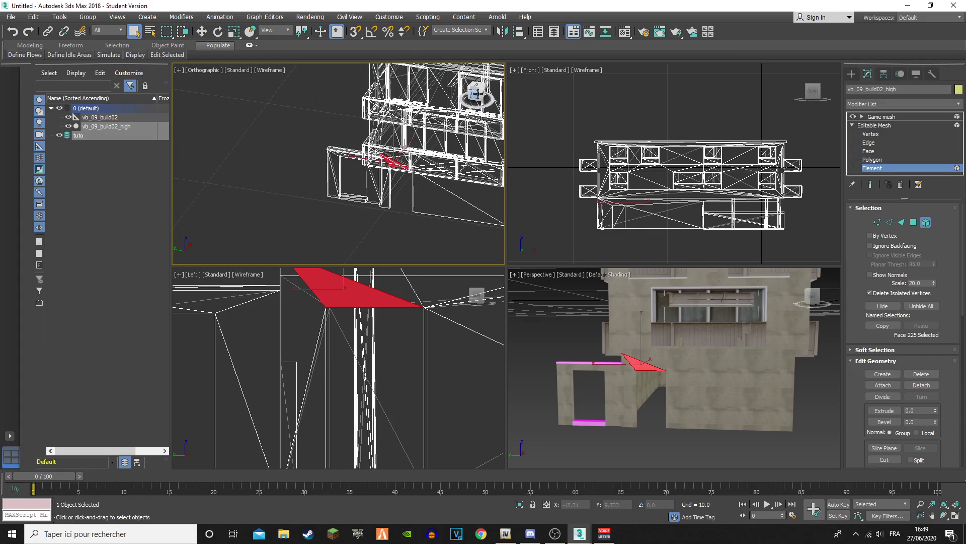
click(475, 93)
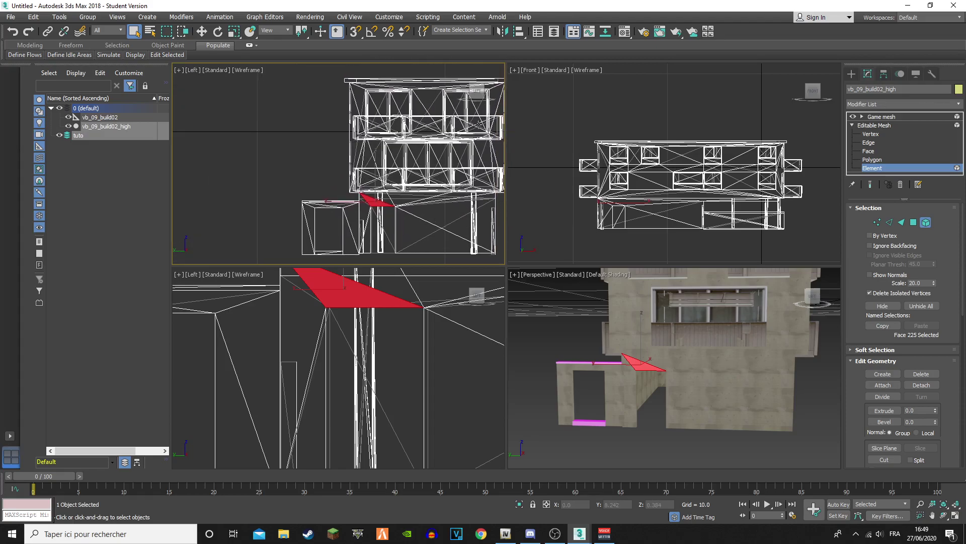
drag(478, 94, 473, 108)
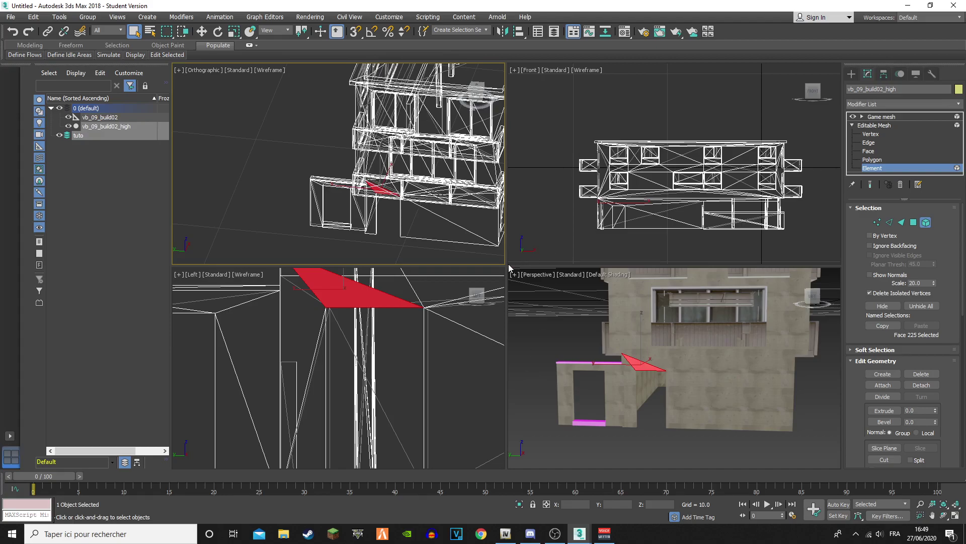
drag(507, 265, 484, 242)
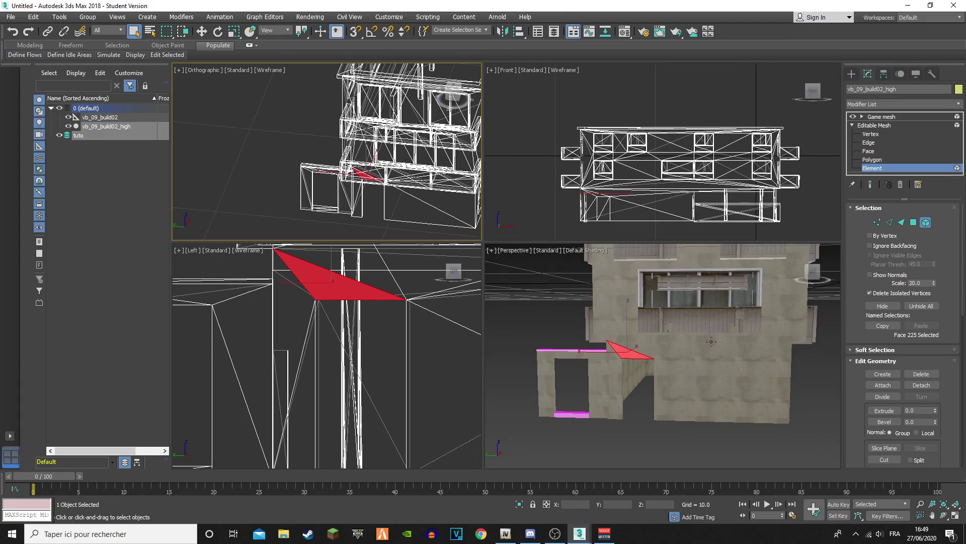
Draw a closed four-cornered line about 8.8 units wide beside the building in the front view
click(851, 74)
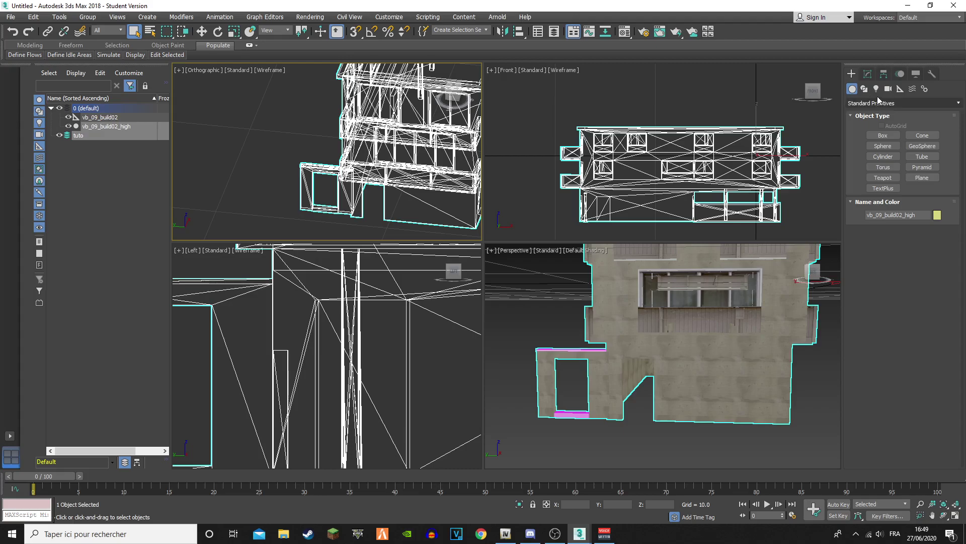
click(866, 89)
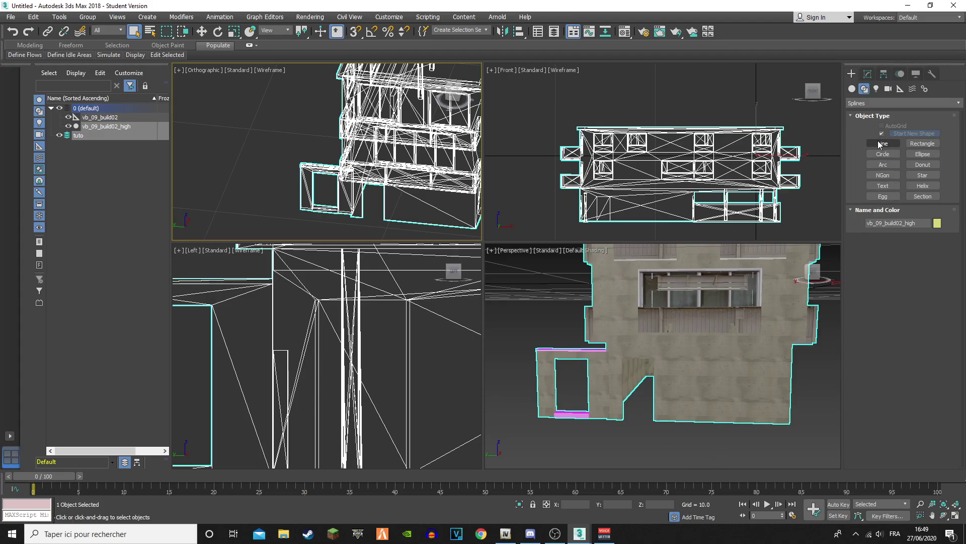
click(881, 144)
middle_drag(555, 149, 713, 162)
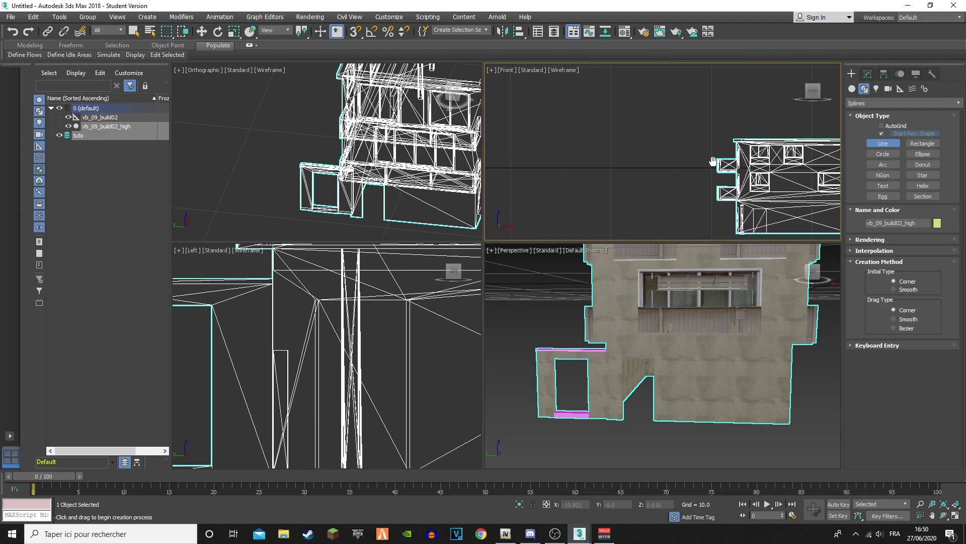
click(538, 120)
click(539, 205)
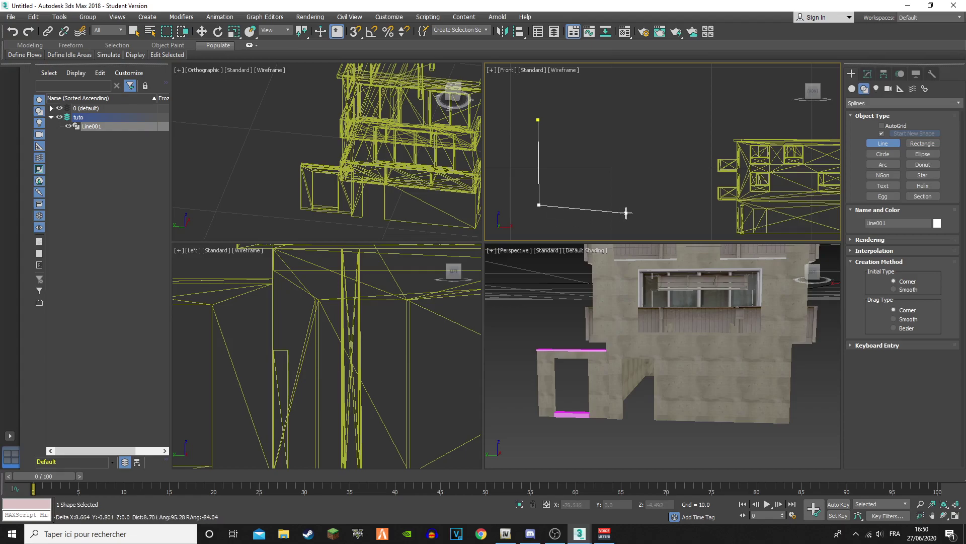
click(630, 207)
click(626, 121)
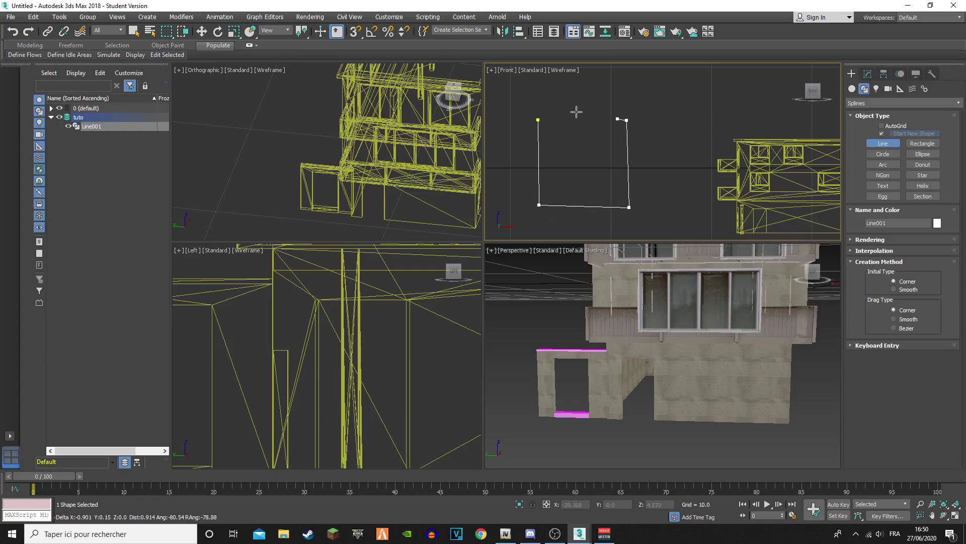
click(538, 121)
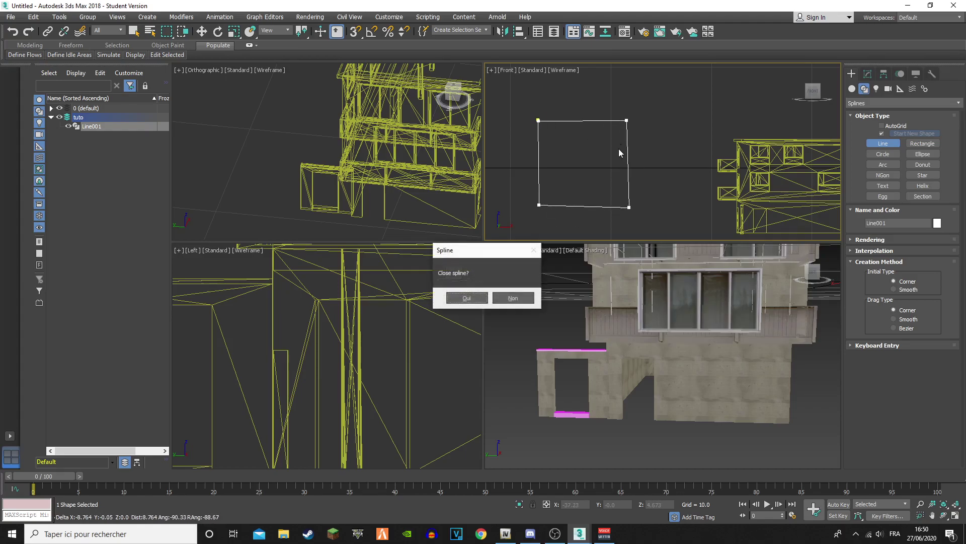
click(479, 296)
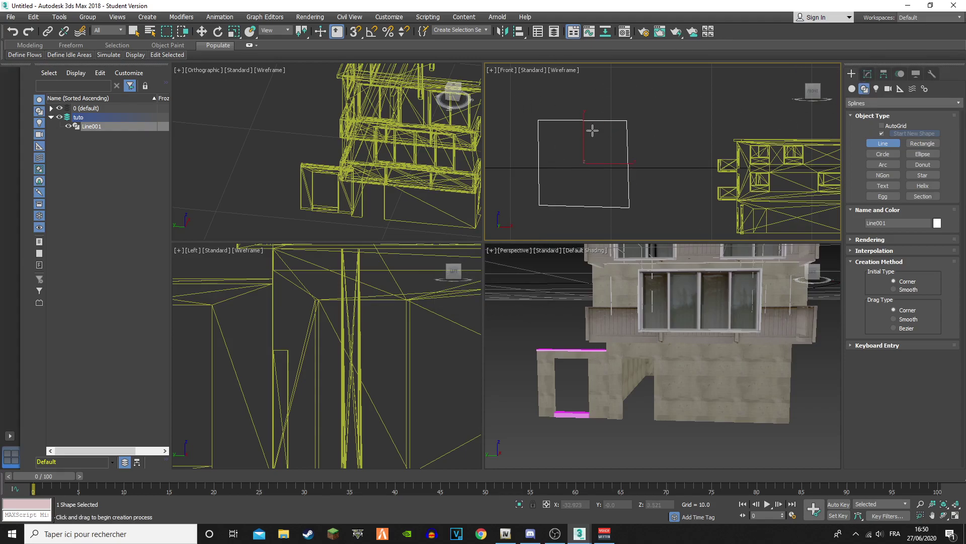
Convert the closed line shape to an Editable Poly
click(868, 74)
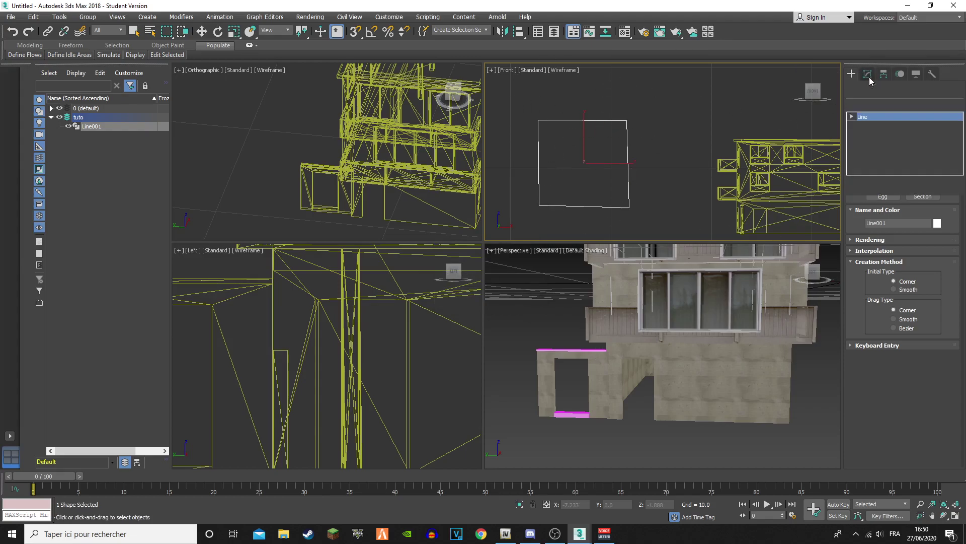
right_click(865, 116)
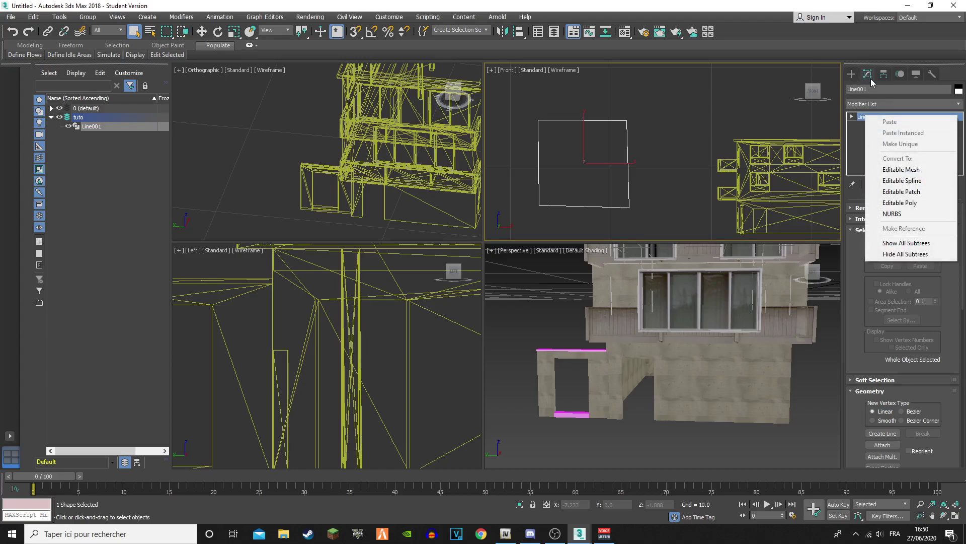
click(921, 202)
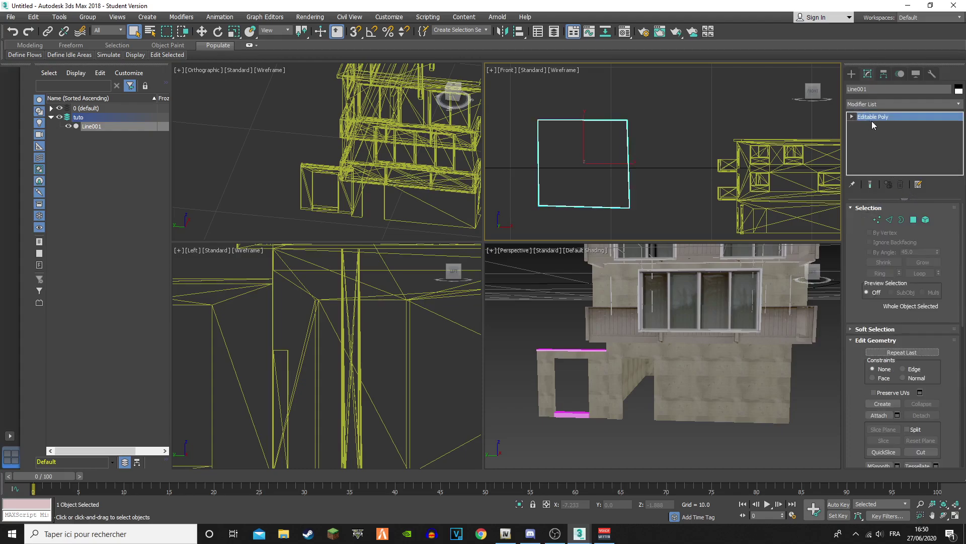
Try the Create and Bridge operations on the flat square with the default Bridge settings, and inspect it from an oblique angle
scroll(899, 417, down, 2)
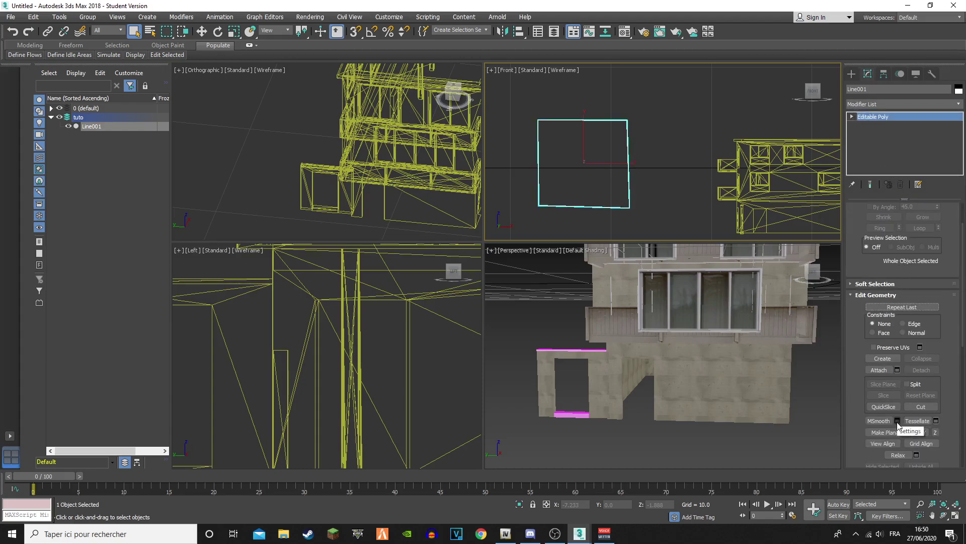
scroll(914, 353, down, 3)
scroll(914, 353, up, 6)
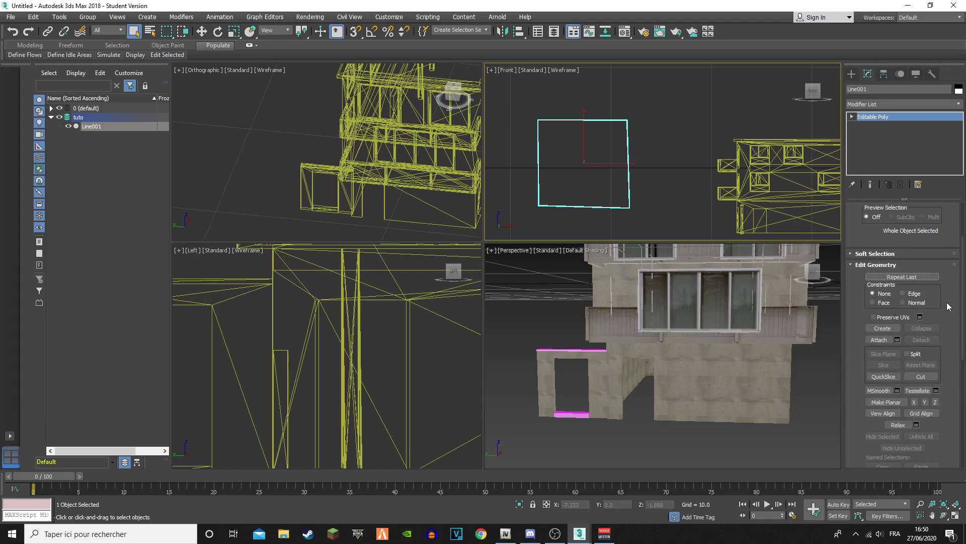
click(893, 328)
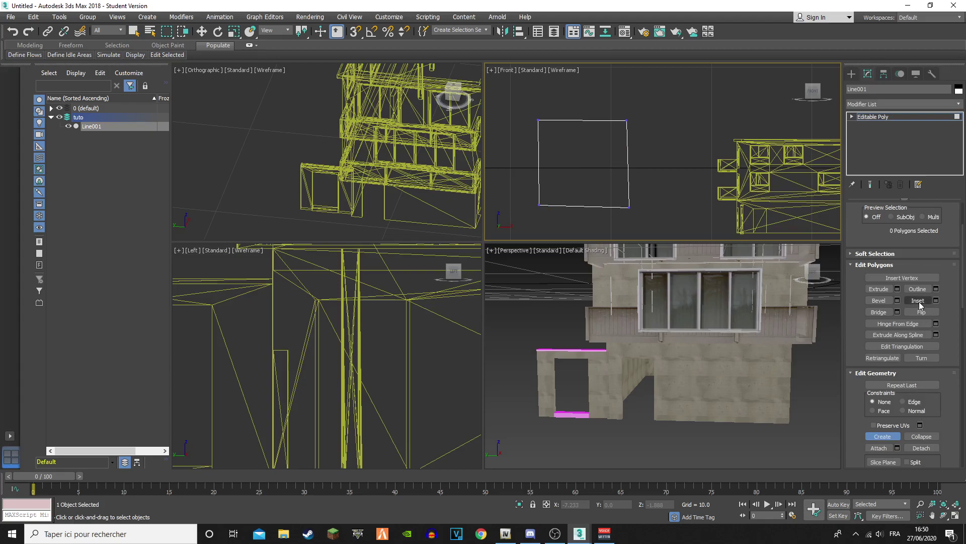
click(898, 312)
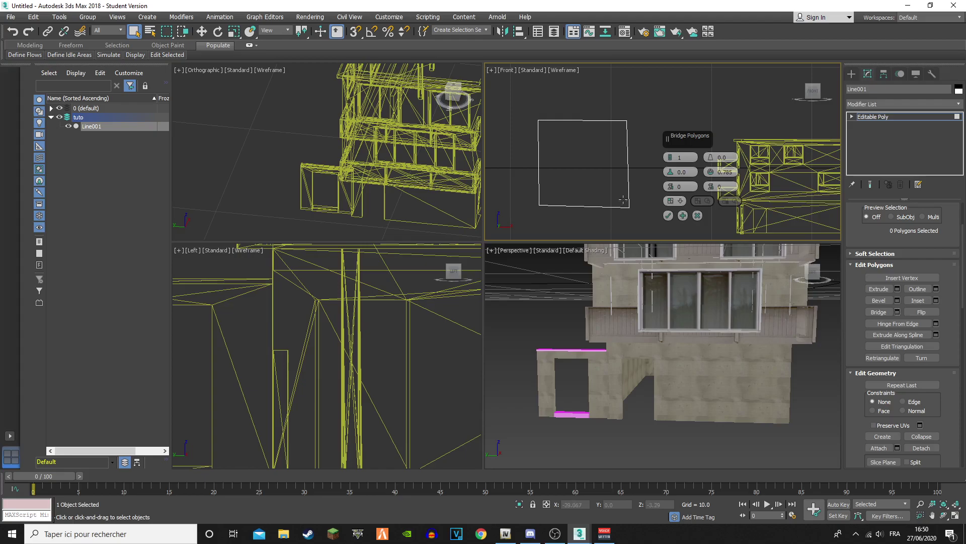
click(669, 215)
drag(816, 93, 839, 221)
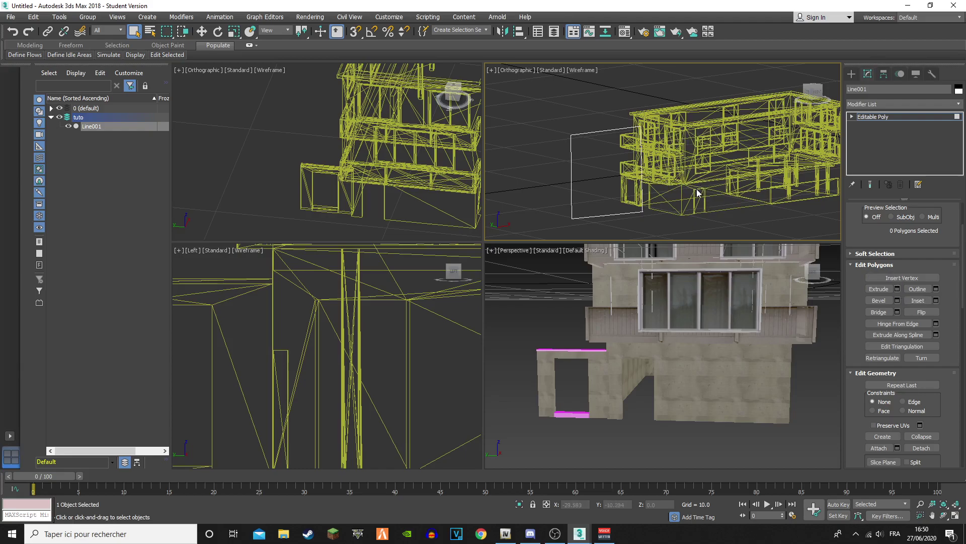
Delete the Line001 object from the tuto layer
click(897, 437)
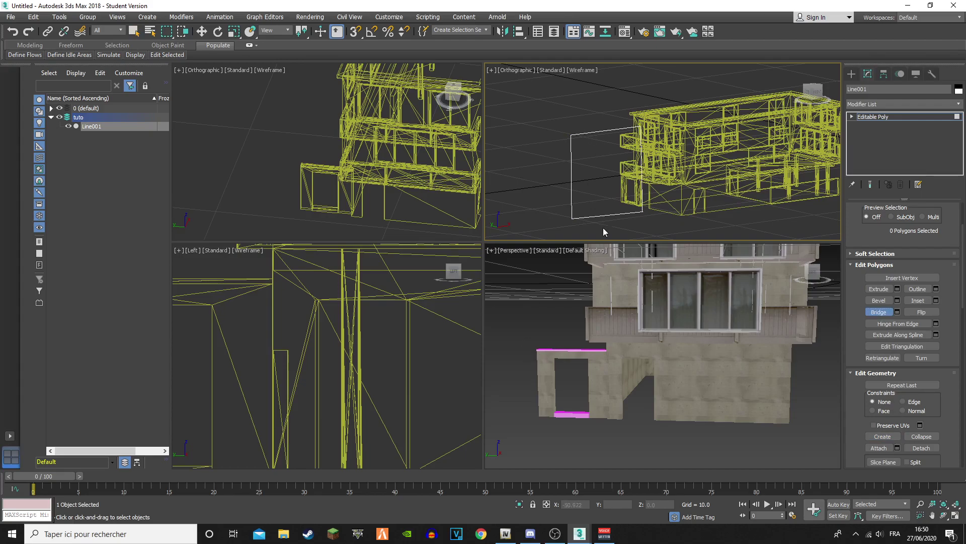
click(97, 128)
key(BackSpace)
click(119, 137)
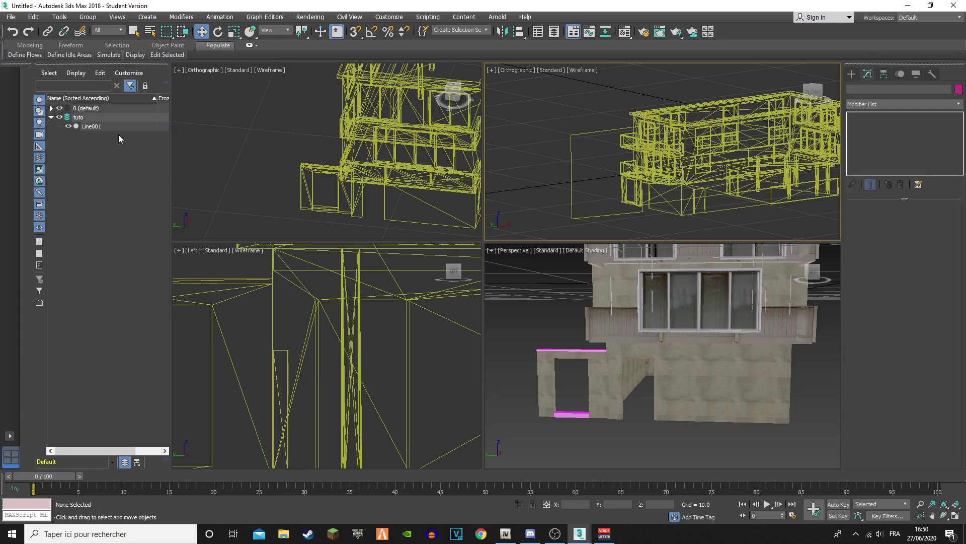
click(103, 125)
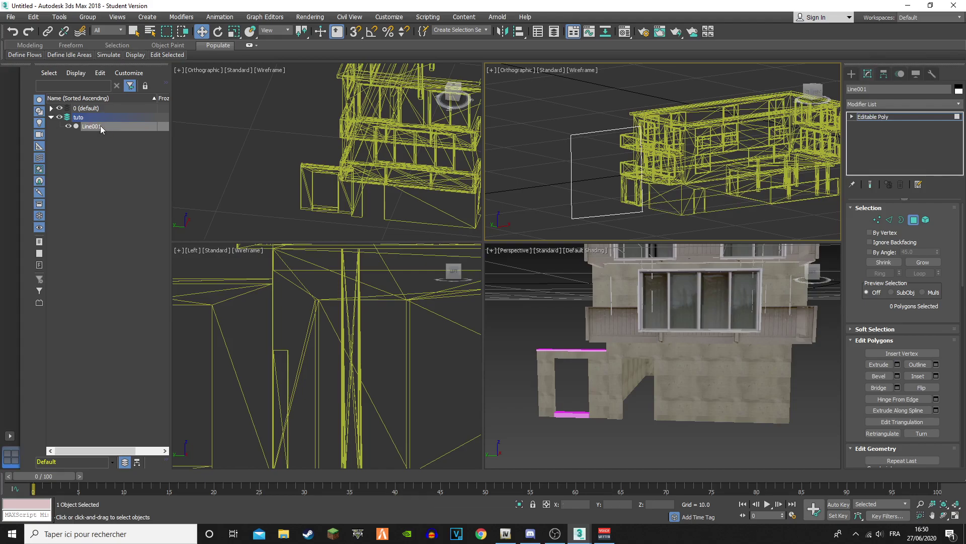
right_click(98, 125)
click(143, 172)
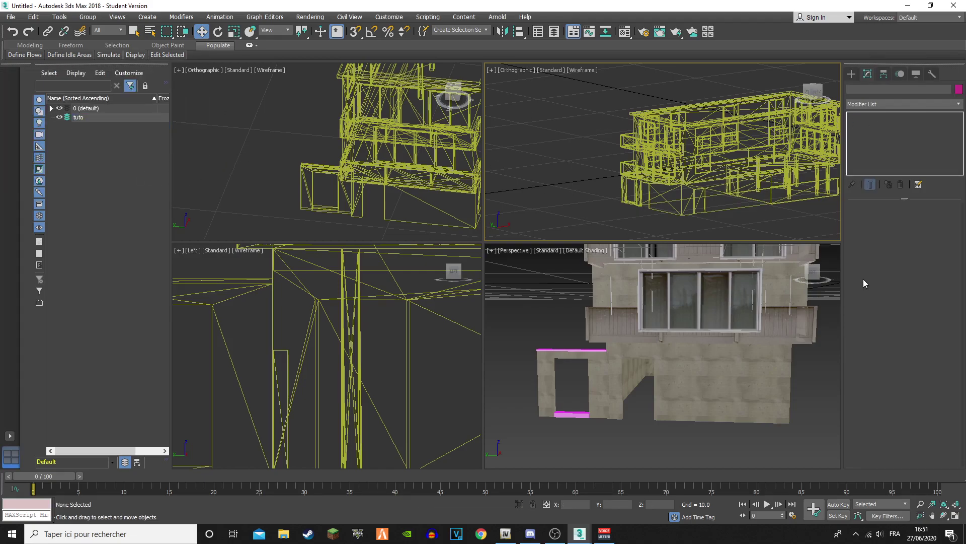
Draw a standard primitive plane about 2.5 units long and 3.4 units wide inside the building in the top view
middle_drag(686, 340, 681, 376)
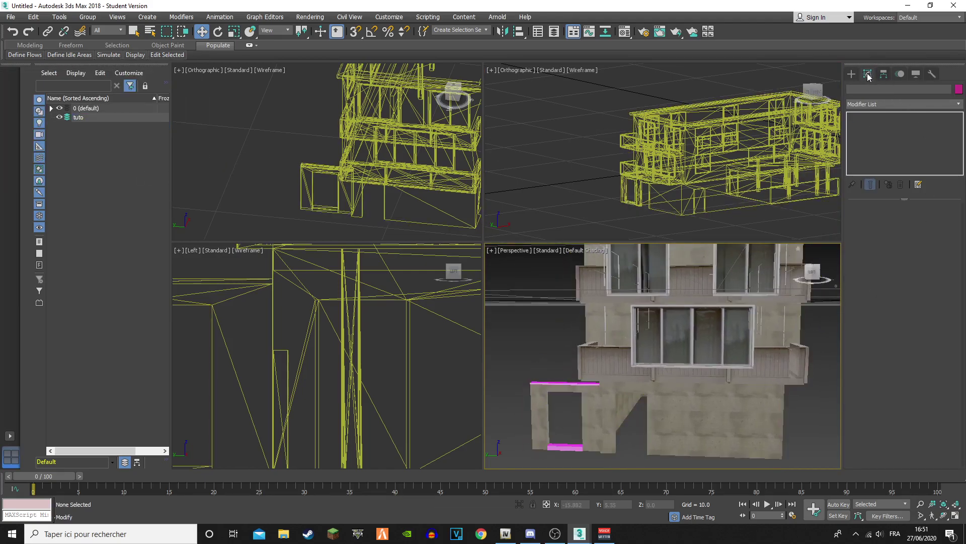
click(852, 74)
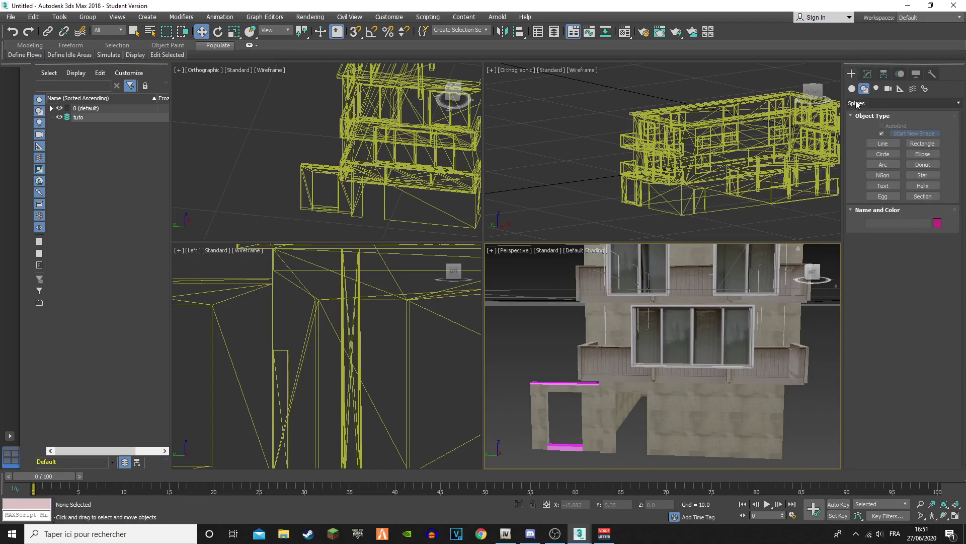
click(852, 89)
click(920, 177)
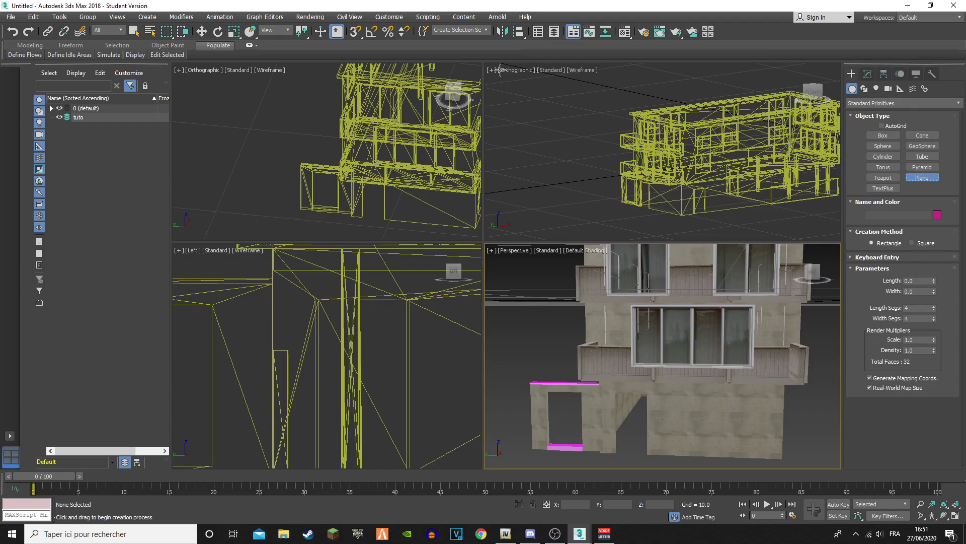
click(551, 121)
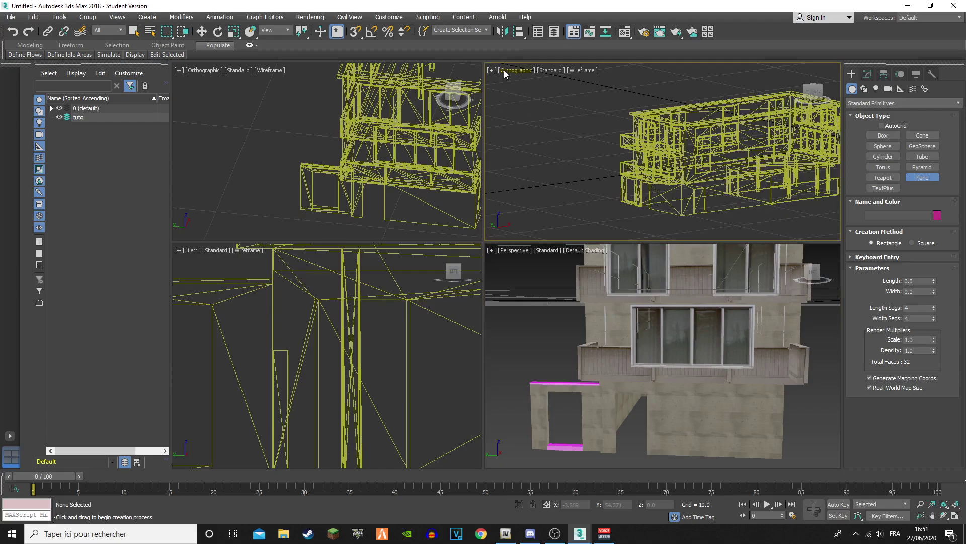
click(505, 73)
click(639, 128)
scroll(647, 160, up, 10)
middle_drag(676, 125, 570, 156)
scroll(658, 191, up, 7)
middle_drag(697, 190, 574, 187)
scroll(589, 164, down, 11)
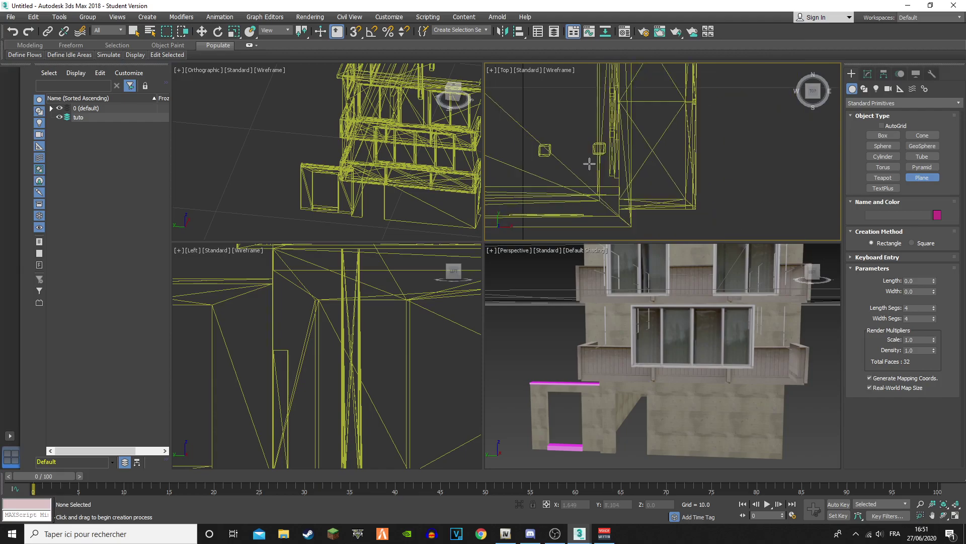
middle_drag(593, 154, 779, 153)
scroll(656, 136, up, 4)
scroll(644, 133, up, 6)
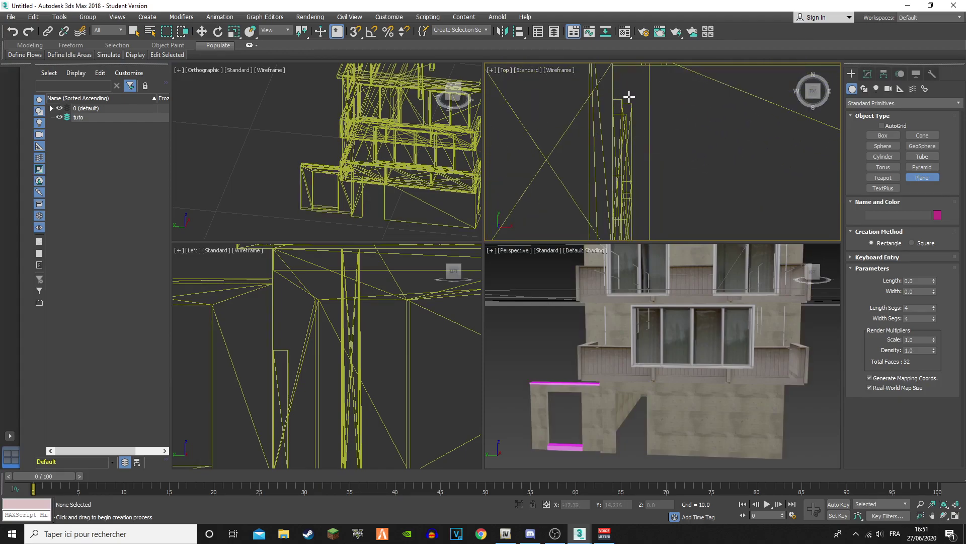
drag(637, 103, 907, 302)
Examine the new plane's position relative to the building from oblique and overhead angles
middle_drag(707, 272, 723, 263)
scroll(422, 139, down, 5)
middle_drag(405, 147, 341, 221)
scroll(360, 185, up, 8)
middle_drag(361, 186, 407, 121)
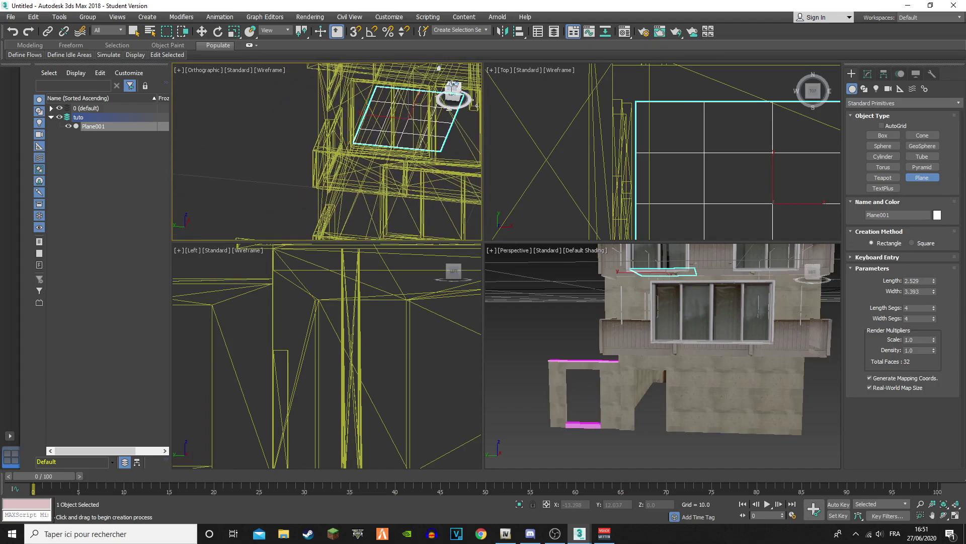
click(452, 85)
middle_drag(422, 81, 241, 78)
scroll(366, 162, down, 5)
middle_drag(365, 162, 371, 90)
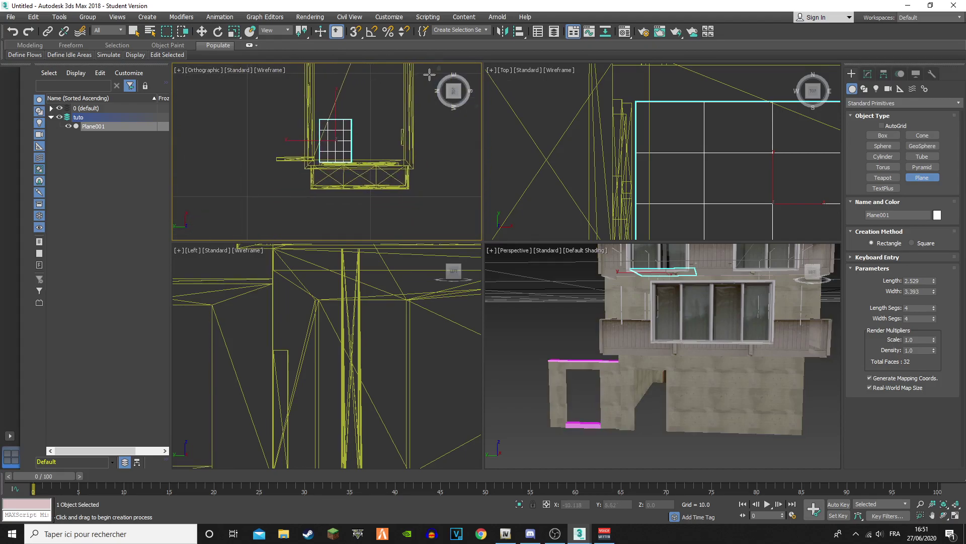
drag(452, 90, 421, 50)
Scale the plane uniformly to about 189 percent in the top view
scroll(792, 145, down, 5)
middle_drag(780, 147, 591, 135)
key(r)
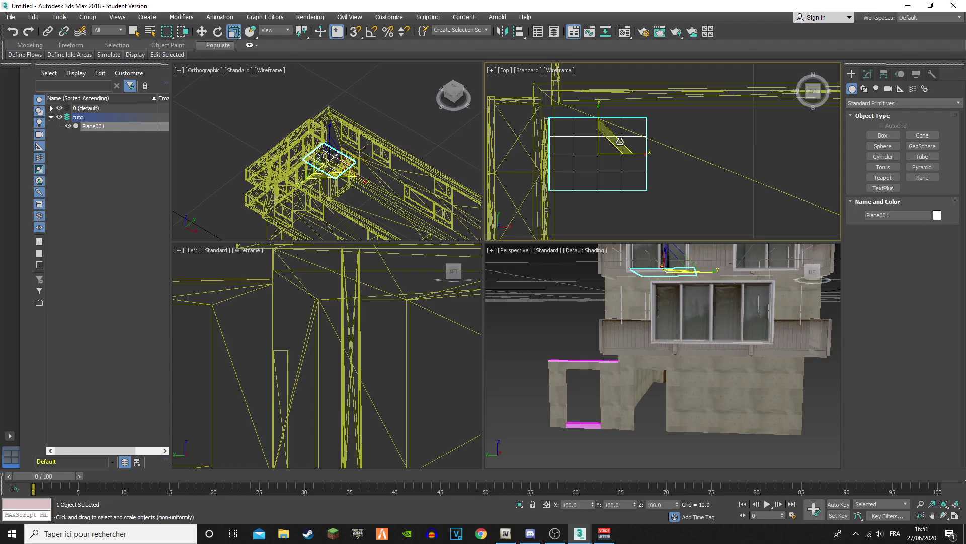
mouse_move(620, 141)
mouse_down()
mouse_move(692, 120)
mouse_move(671, 127)
mouse_move(698, 103)
mouse_move(606, 133)
mouse_up()
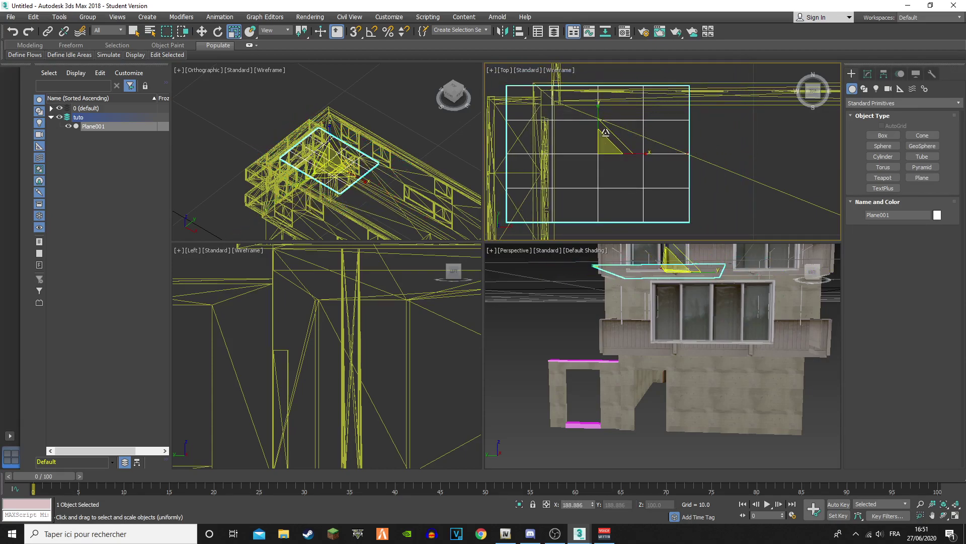
Move the plane in the top view to about X -14.15, Y 12.06, with its edge at the building's wall
click(204, 33)
middle_drag(616, 144, 610, 124)
drag(625, 141, 647, 145)
click(593, 134)
click(604, 122)
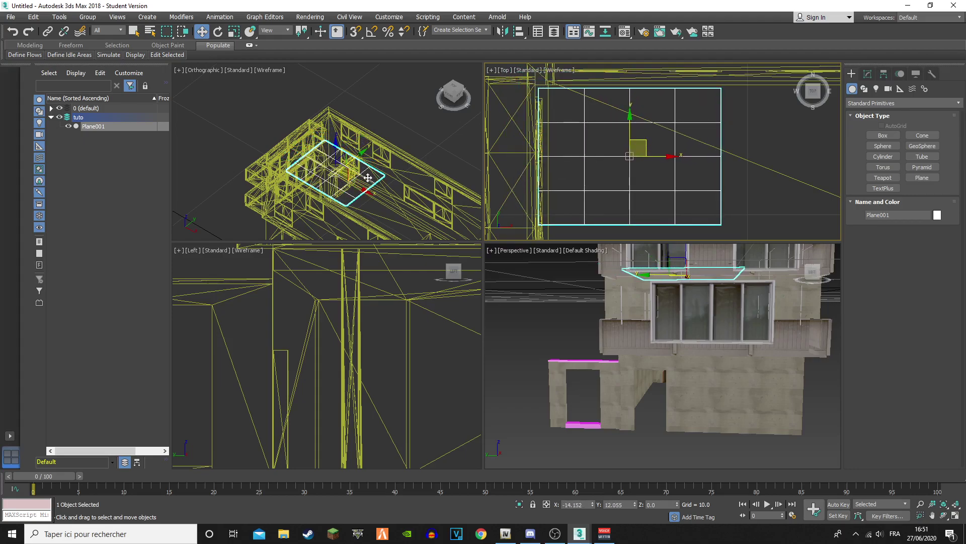
Switch the orthographic view to the left view and lower the plane to the building's base, at about Z -6.45
middle_drag(455, 86, 453, 95)
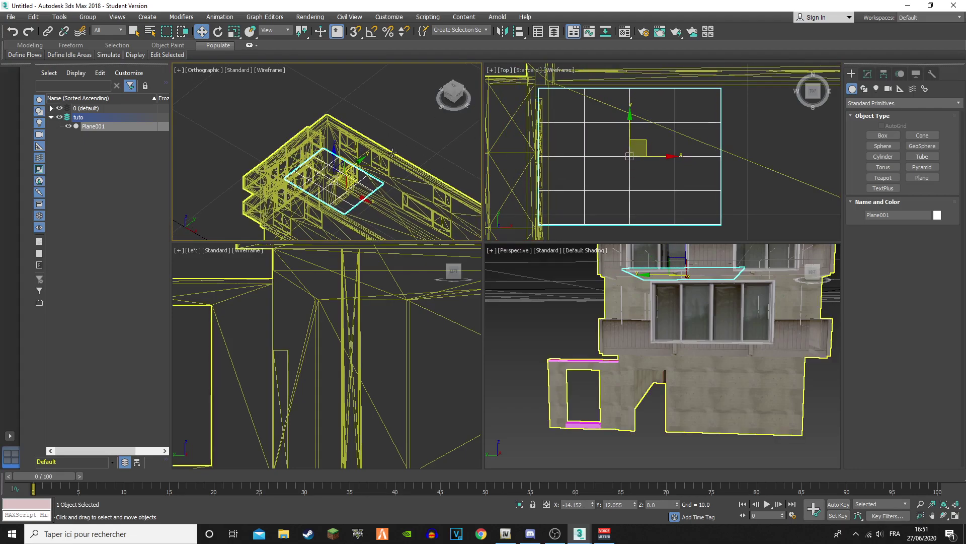
mouse_move(462, 89)
mouse_down()
mouse_move(436, 103)
mouse_move(448, 89)
mouse_move(455, 95)
mouse_move(454, 84)
mouse_up()
scroll(333, 165, up, 5)
alt+middle_drag(381, 159, 316, 144)
click(457, 92)
middle_drag(328, 192, 376, 131)
scroll(374, 132, down, 3)
scroll(347, 147, up, 8)
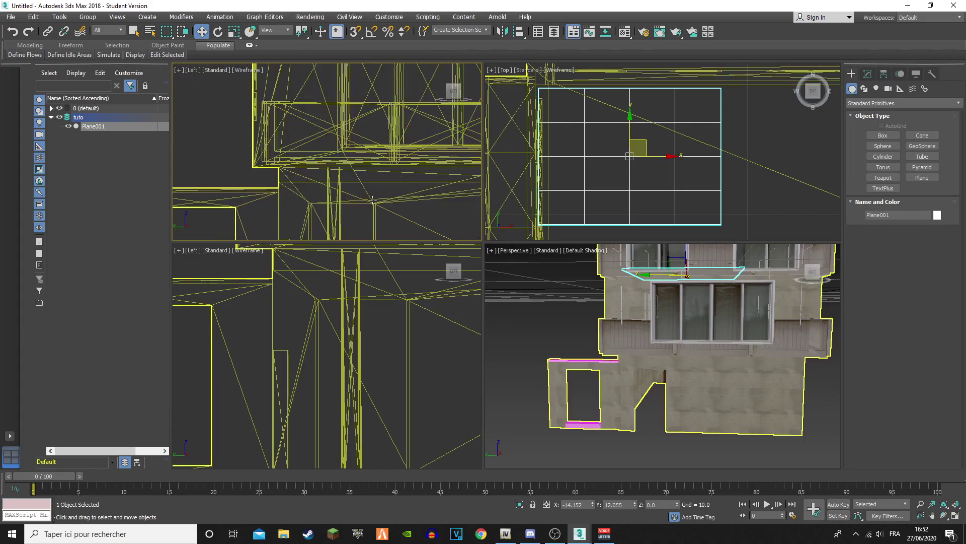
middle_drag(391, 89, 375, 162)
scroll(355, 129, down, 6)
scroll(370, 126, down, 2)
drag(385, 87, 385, 231)
scroll(385, 230, up, 4)
scroll(375, 201, up, 5)
middle_drag(367, 179, 397, 187)
scroll(397, 187, up, 4)
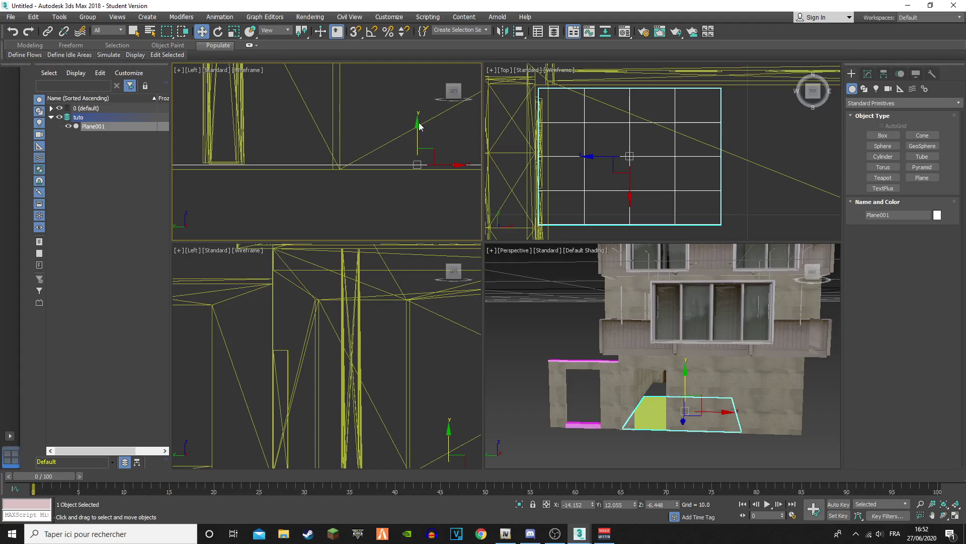
Reselect the plane and lower it by 0.028 units towards the building's bottom edge
click(415, 149)
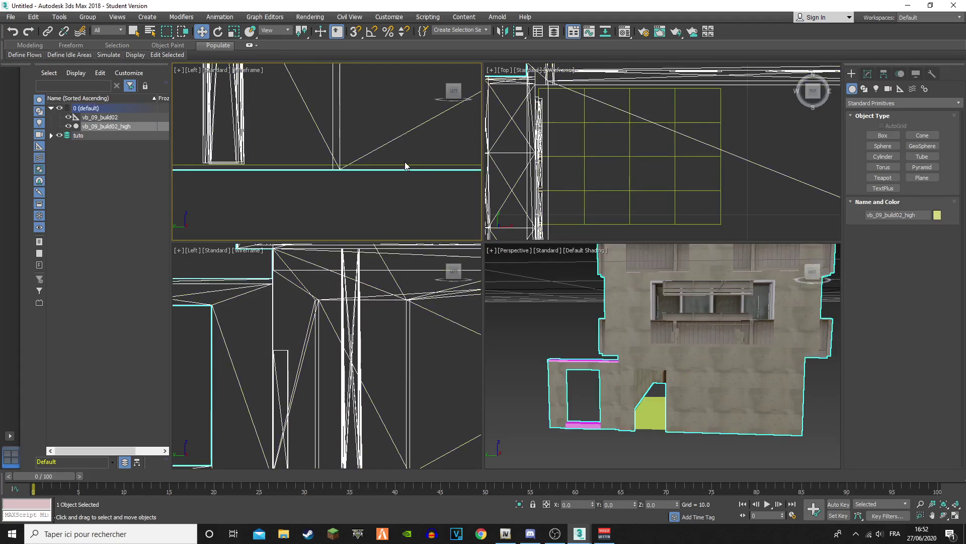
click(407, 164)
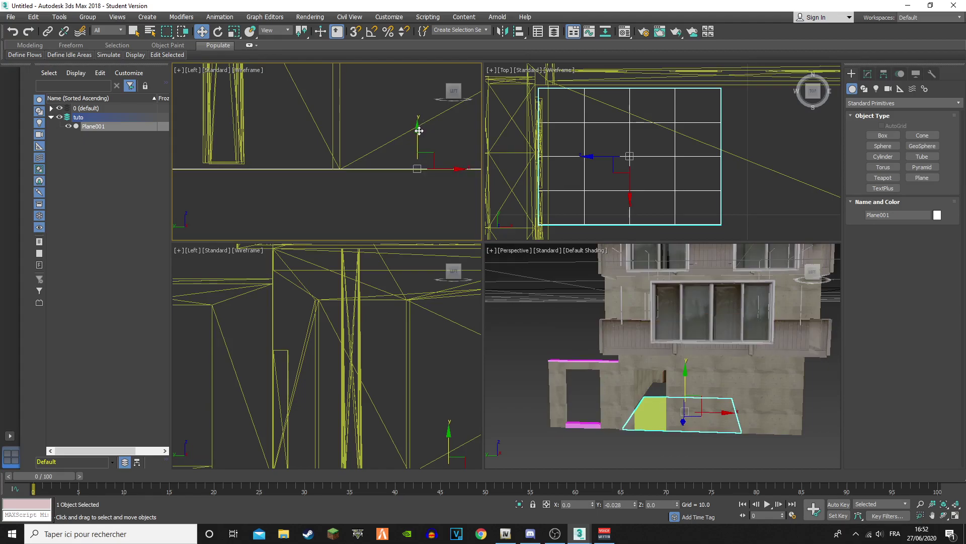
middle_drag(360, 179, 449, 66)
scroll(397, 168, up, 4)
scroll(401, 161, up, 2)
scroll(391, 168, up, 4)
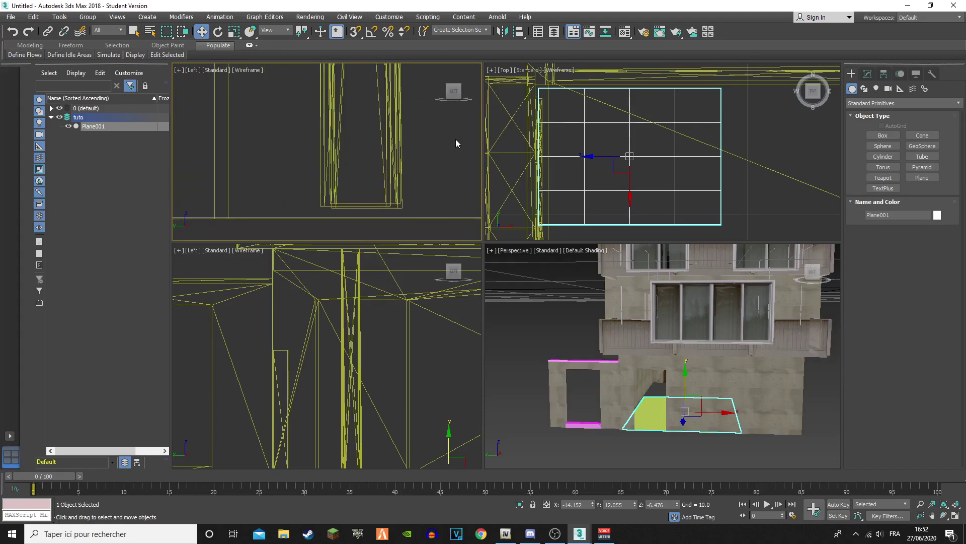
Fine-tune the plane's height to Z -6.48 in the left view so it lines up with the building's bottom edge
scroll(388, 352, down, 4)
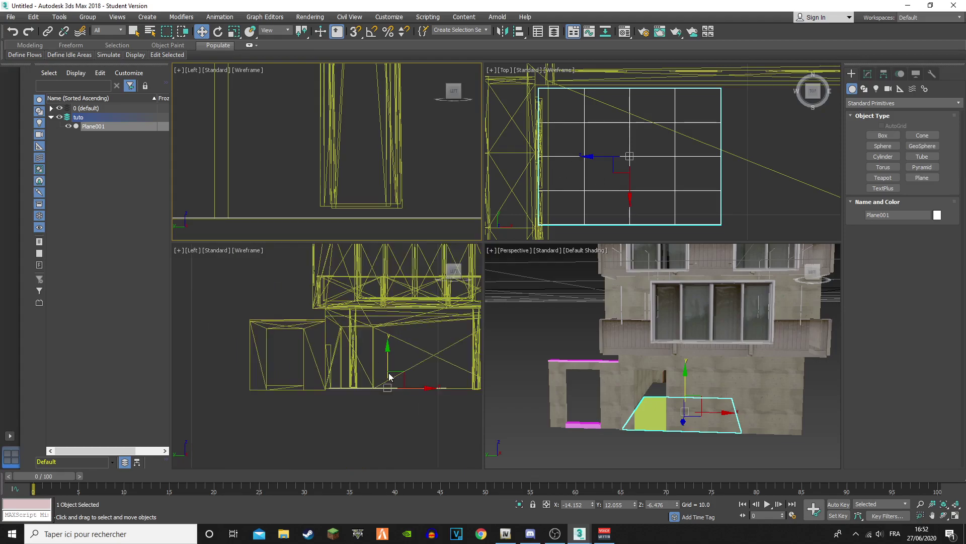
scroll(388, 355, up, 2)
scroll(388, 360, up, 3)
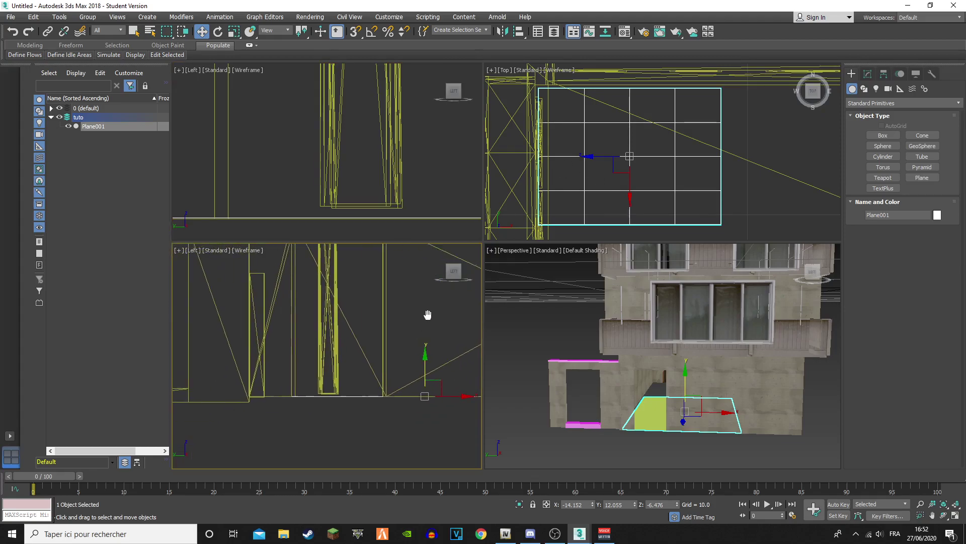
middle_drag(408, 393, 324, 405)
scroll(404, 310, down, 6)
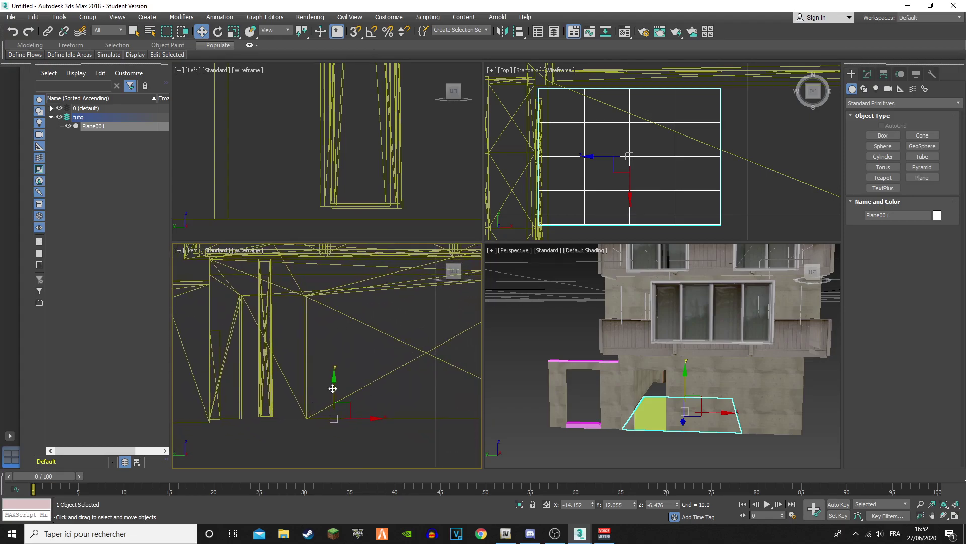
drag(332, 384, 333, 383)
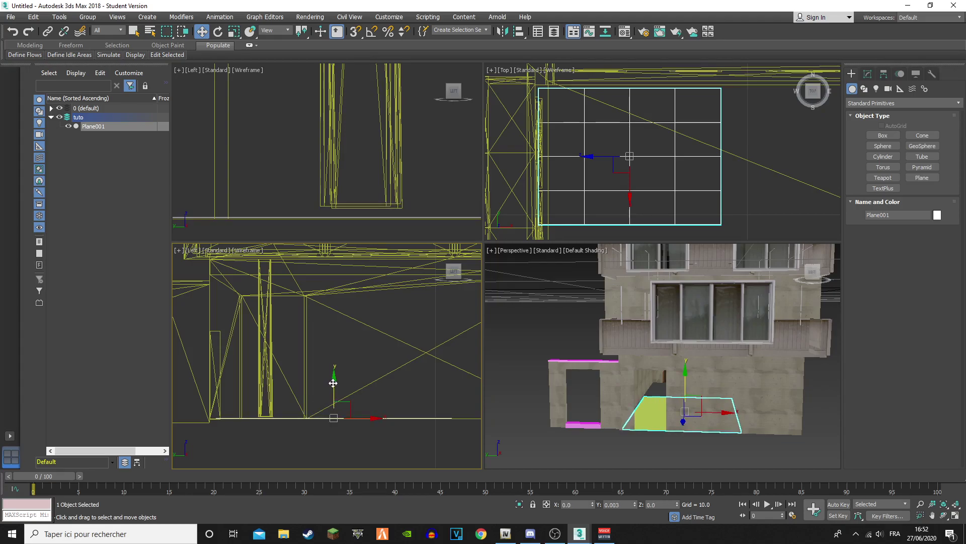
middle_drag(292, 321, 326, 323)
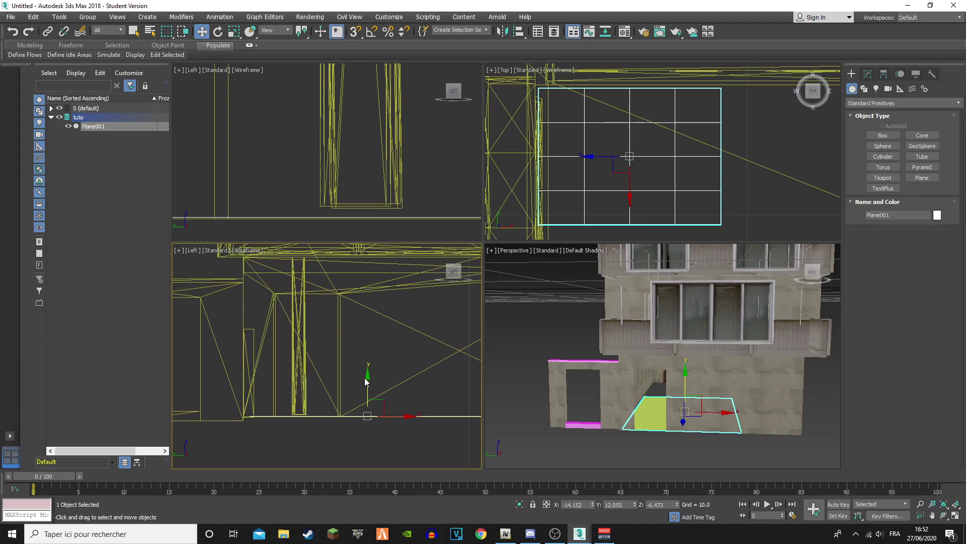
drag(368, 378, 369, 379)
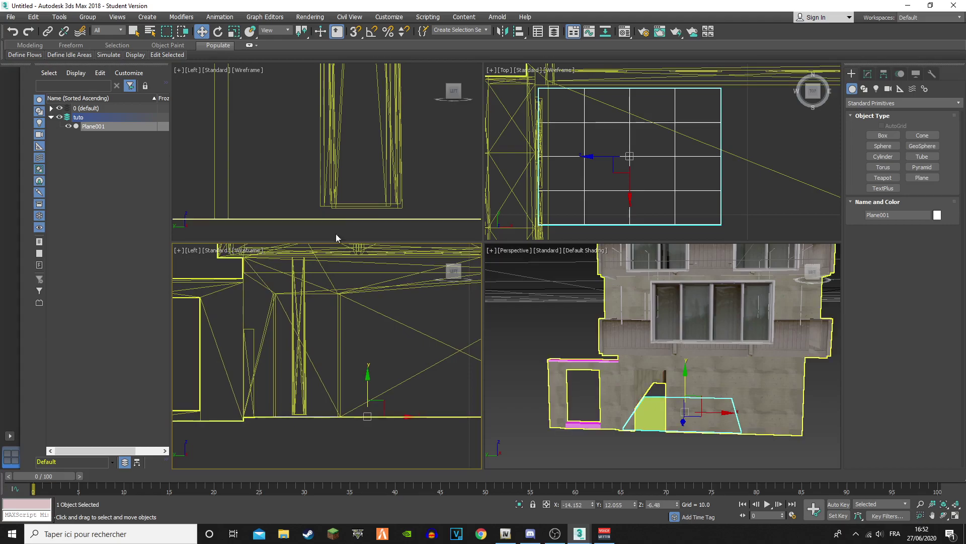
scroll(352, 192, down, 6)
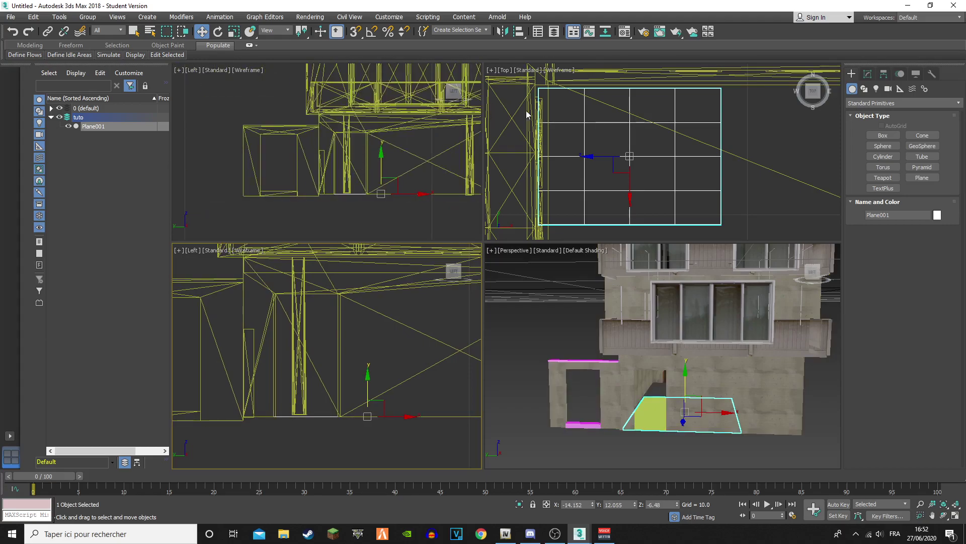
middle_drag(265, 111, 225, 160)
right_click(385, 124)
click(378, 171)
mouse_move(378, 173)
mouse_down()
mouse_move(378, 191)
mouse_move(389, 161)
mouse_up()
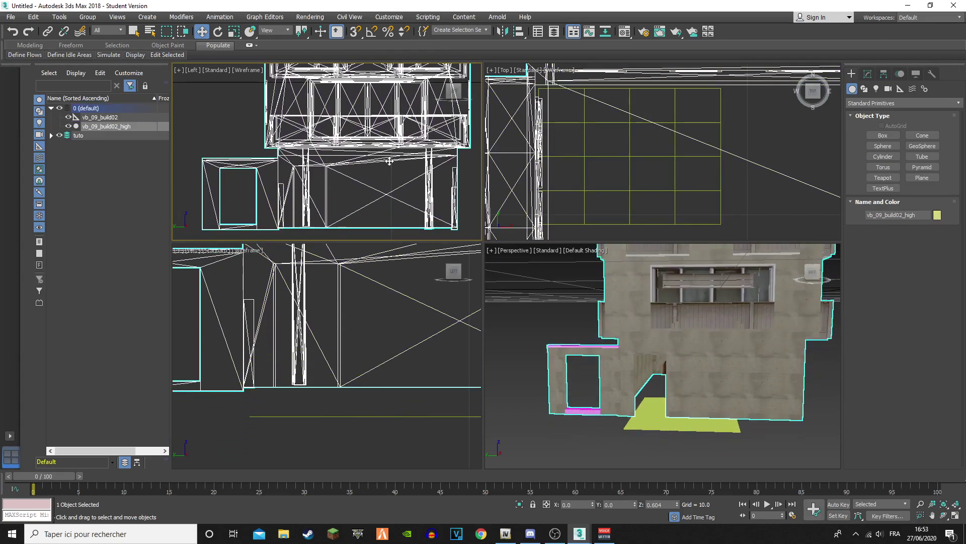
key(ctrl+z)
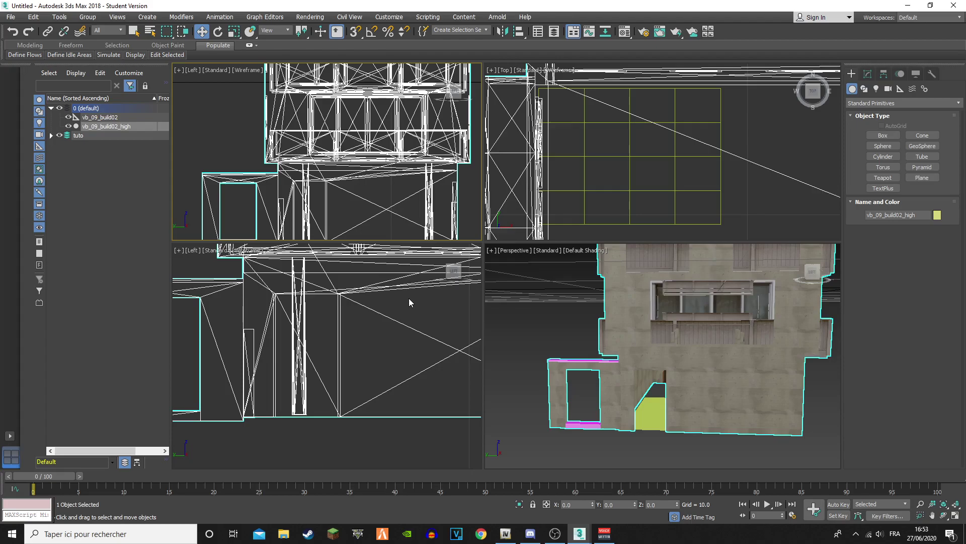
Reselect the plane and examine its fit at the building's base in the oblique and perspective views
drag(453, 92, 450, 94)
scroll(392, 200, down, 5)
middle_drag(366, 211, 392, 163)
click(372, 185)
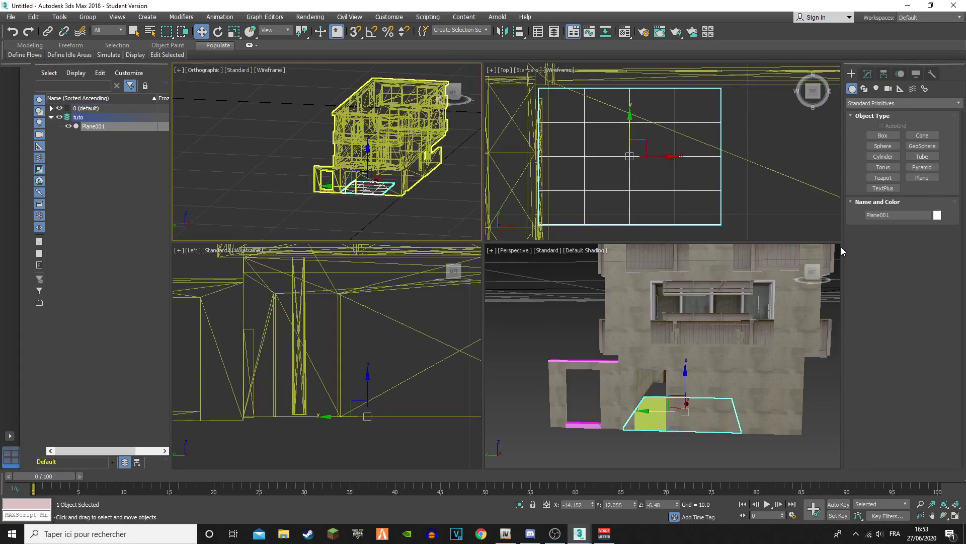
drag(816, 276, 921, 272)
scroll(659, 407, up, 10)
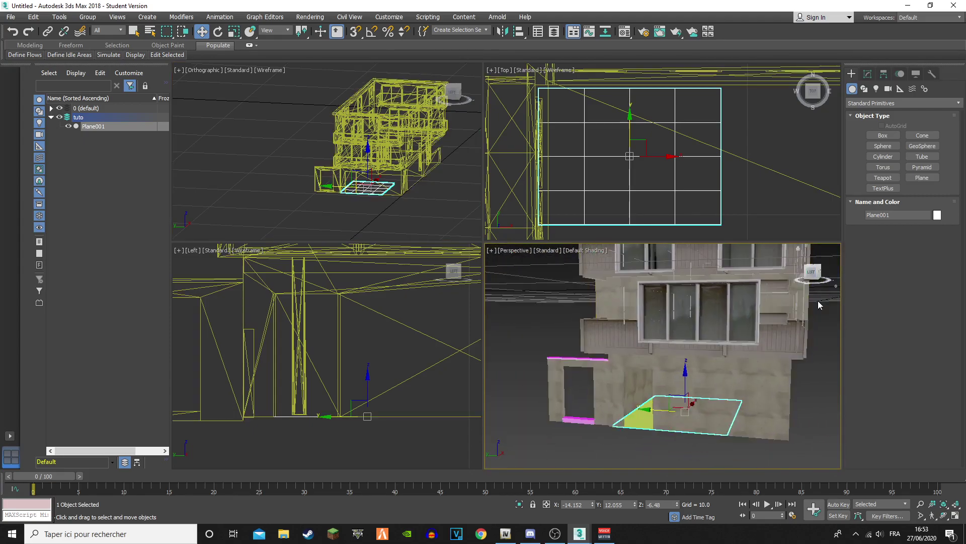
middle_drag(660, 408, 890, 424)
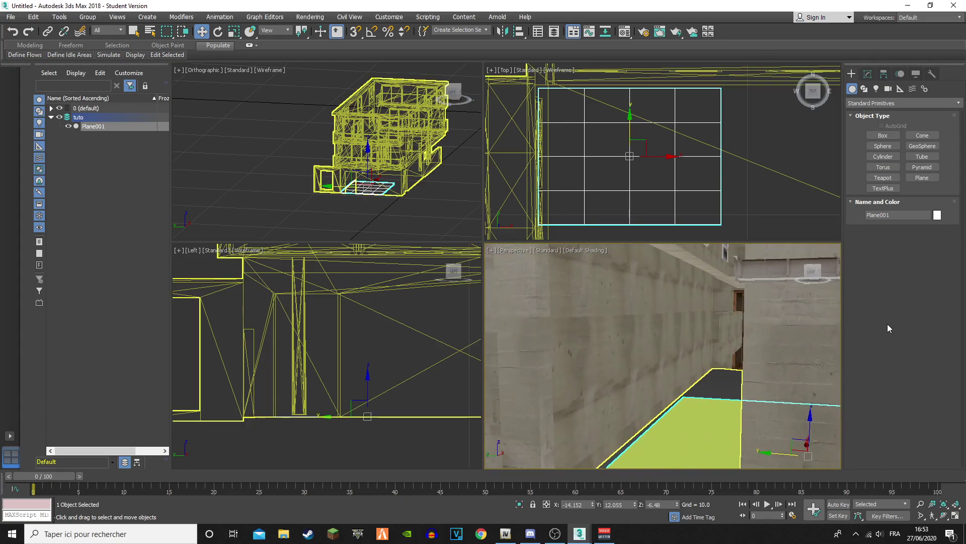
mouse_move(811, 270)
mouse_down()
mouse_move(924, 278)
mouse_move(816, 275)
mouse_up()
scroll(696, 360, down, 10)
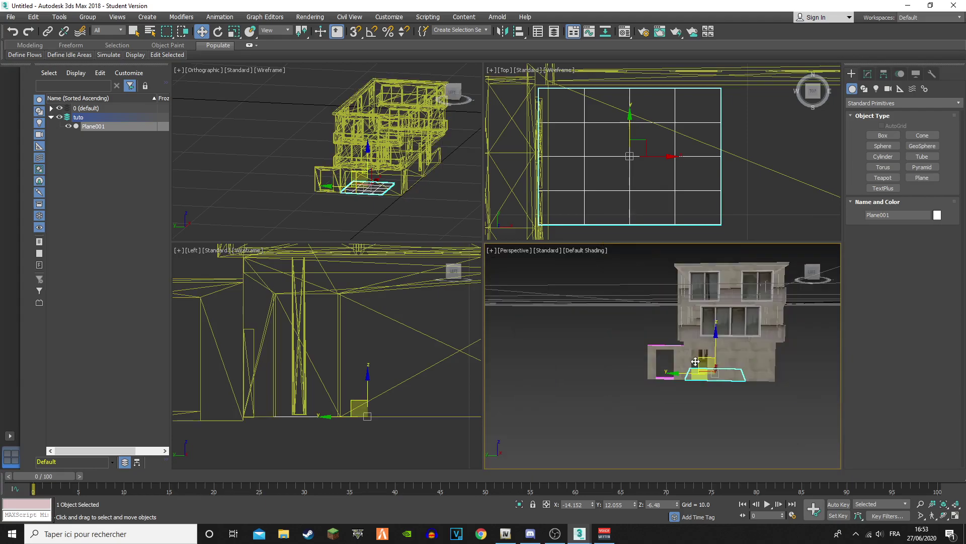
scroll(696, 361, up, 8)
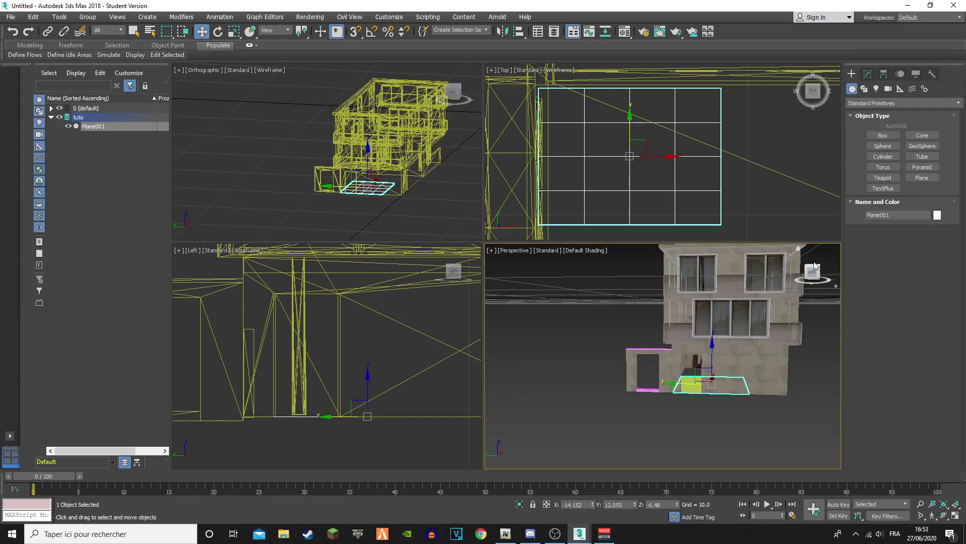
Convert the floor plane at the building's base to an Editable Poly
drag(816, 272, 767, 321)
click(868, 75)
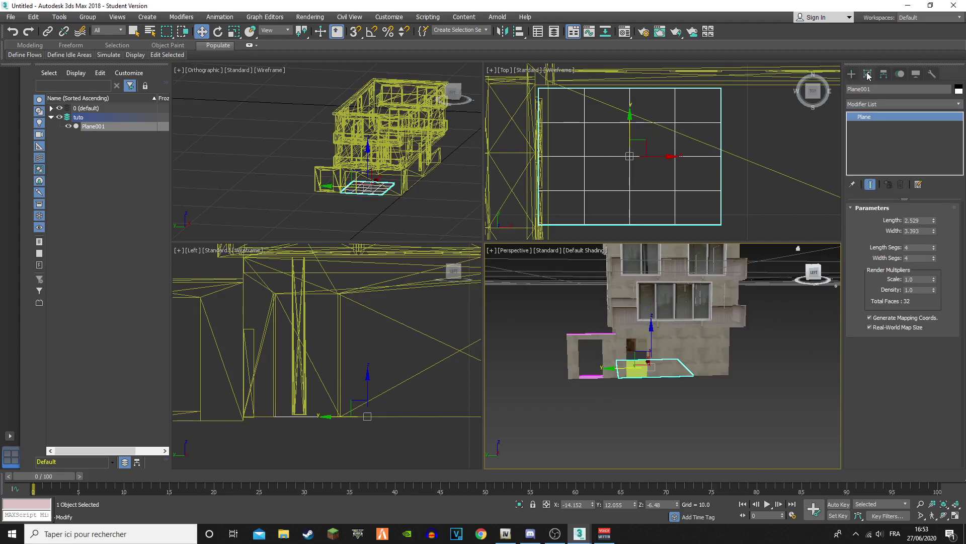
right_click(878, 117)
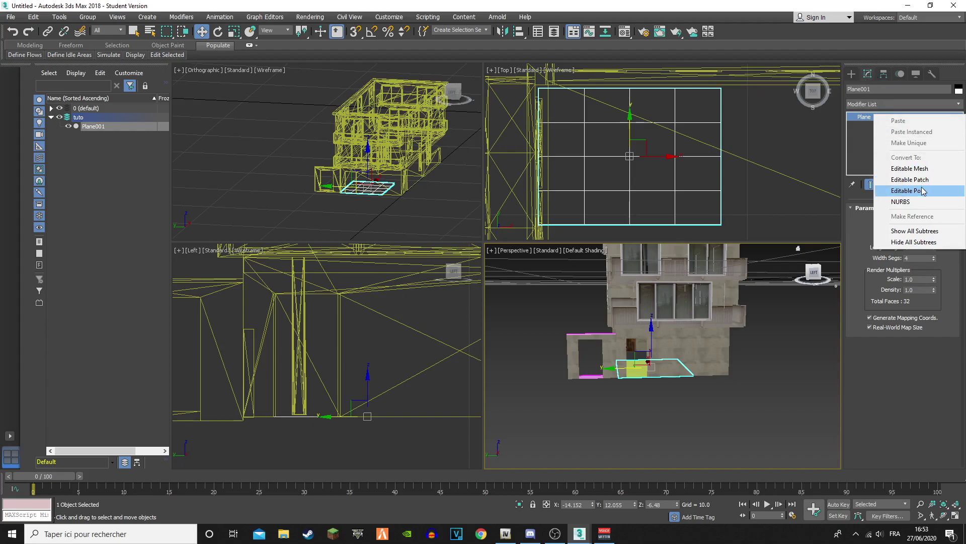
click(901, 192)
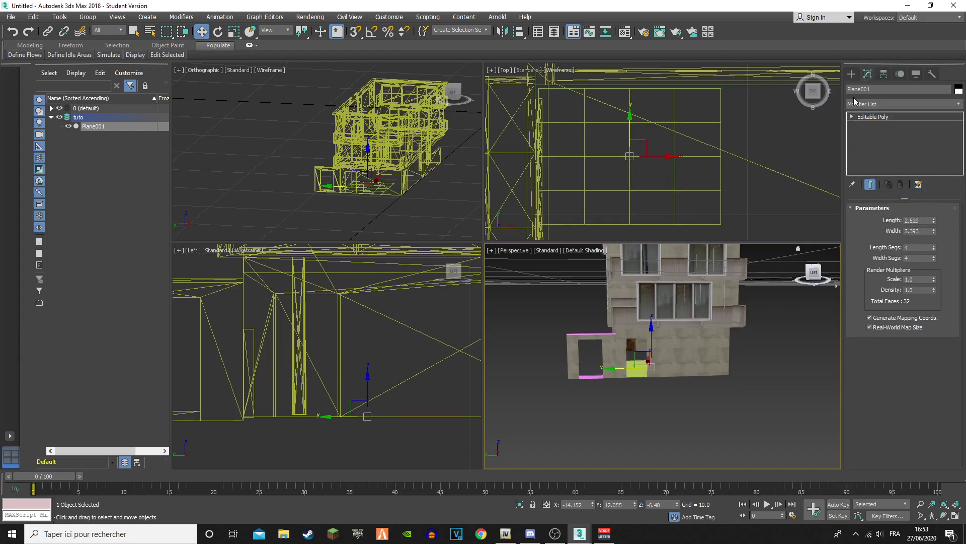
click(855, 117)
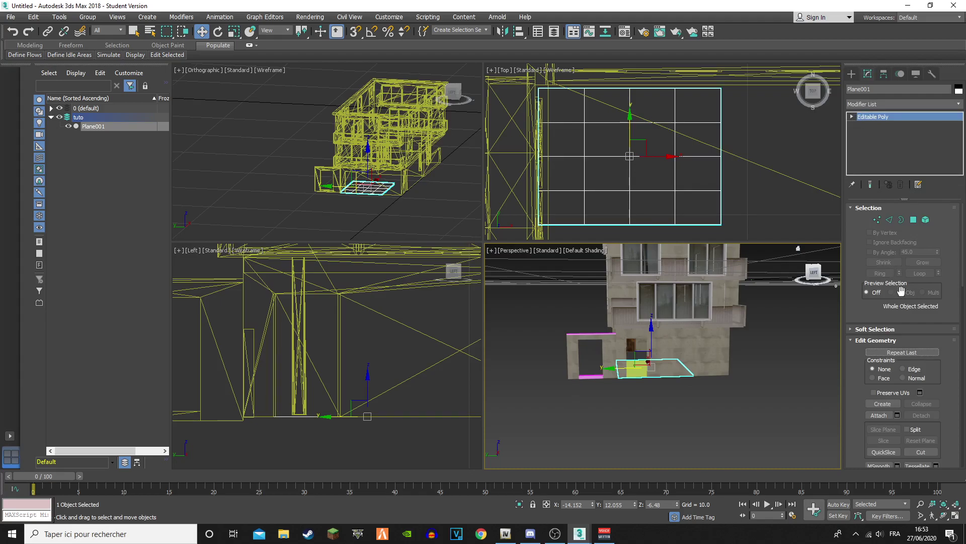
scroll(886, 393, down, 3)
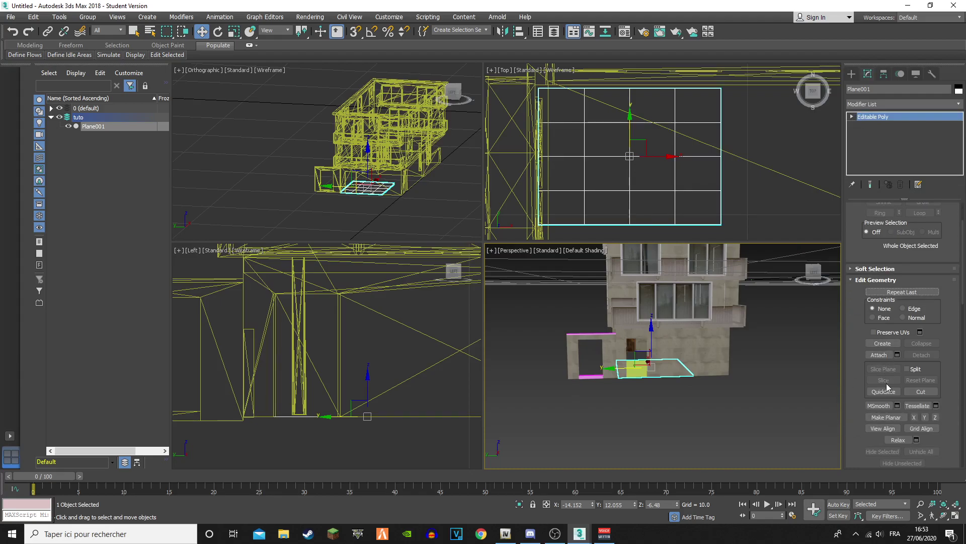
scroll(893, 345, up, 3)
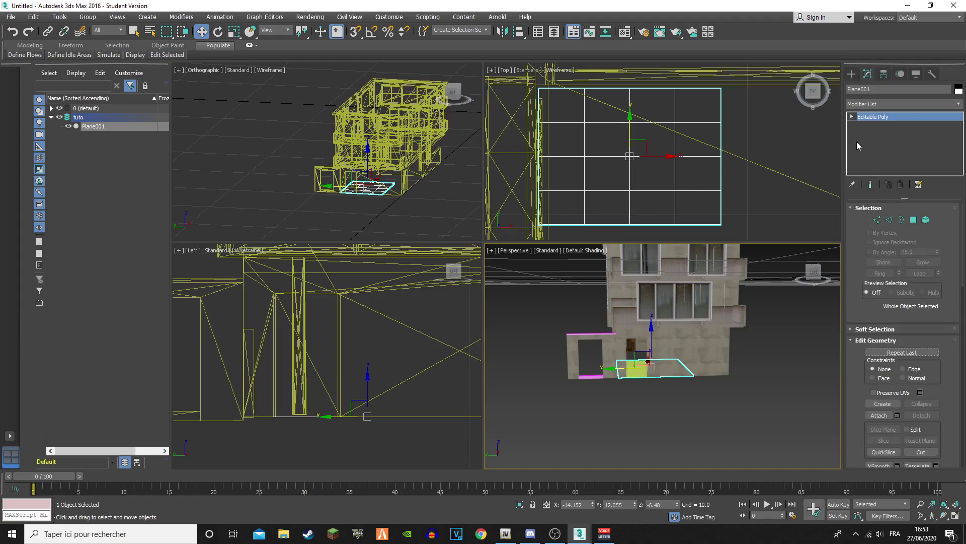
click(852, 117)
click(881, 160)
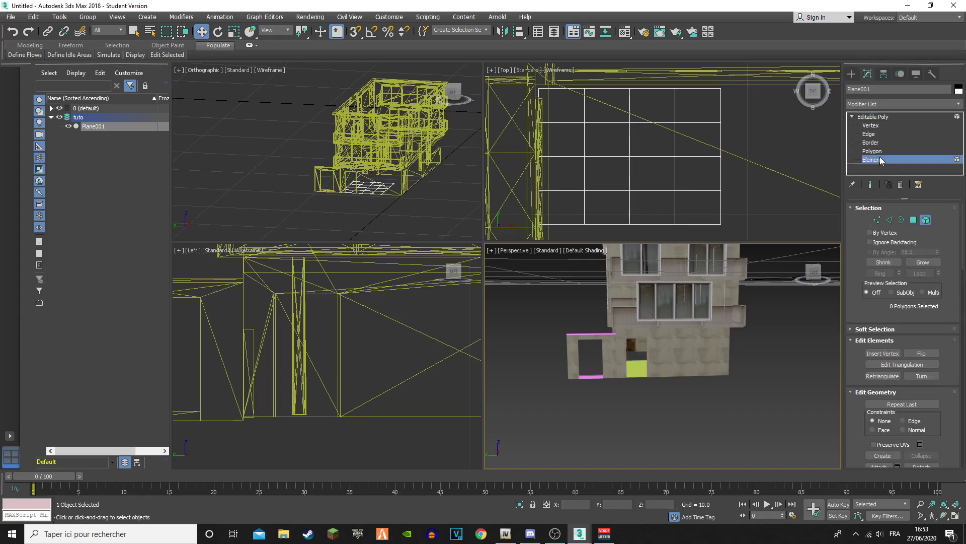
scroll(896, 322, down, 2)
scroll(897, 323, up, 2)
click(876, 116)
scroll(891, 379, down, 2)
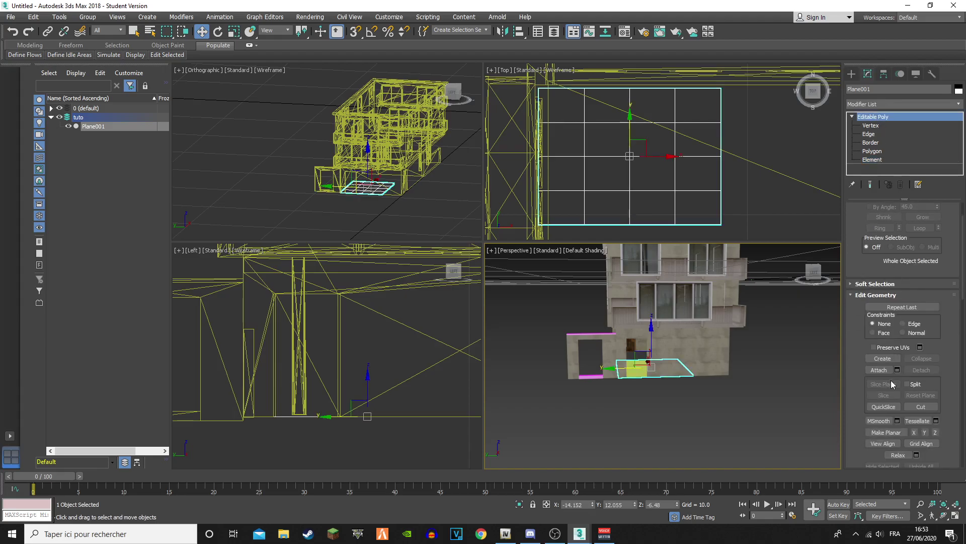
Try to extrude the plane at polygon level using the By Polygon option and a height of 13.051
key(4)
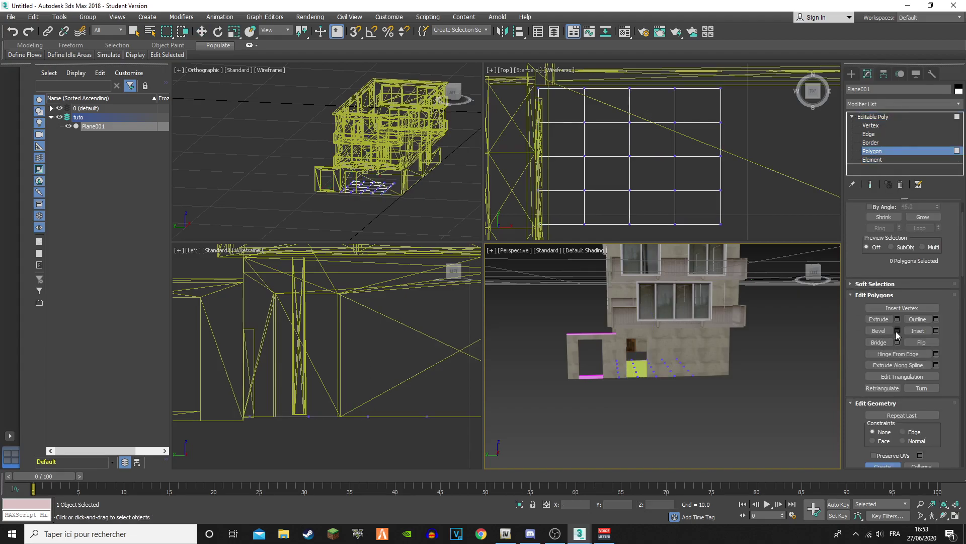
click(891, 319)
click(898, 319)
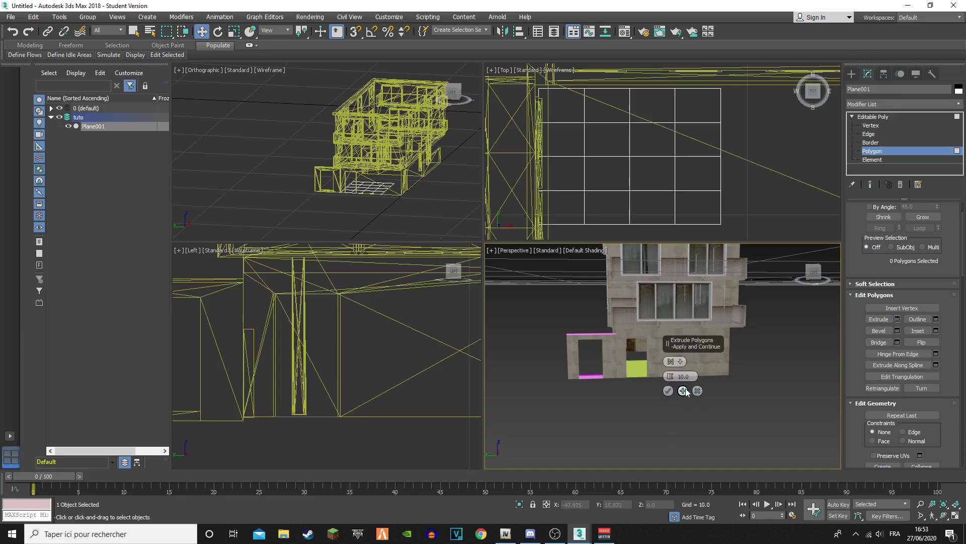
click(681, 362)
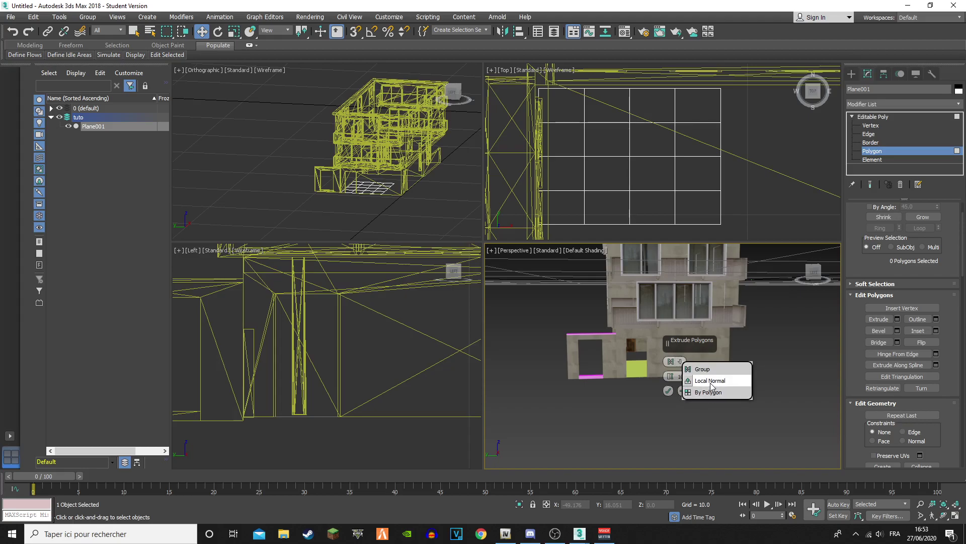
click(714, 385)
click(680, 361)
click(714, 379)
click(671, 361)
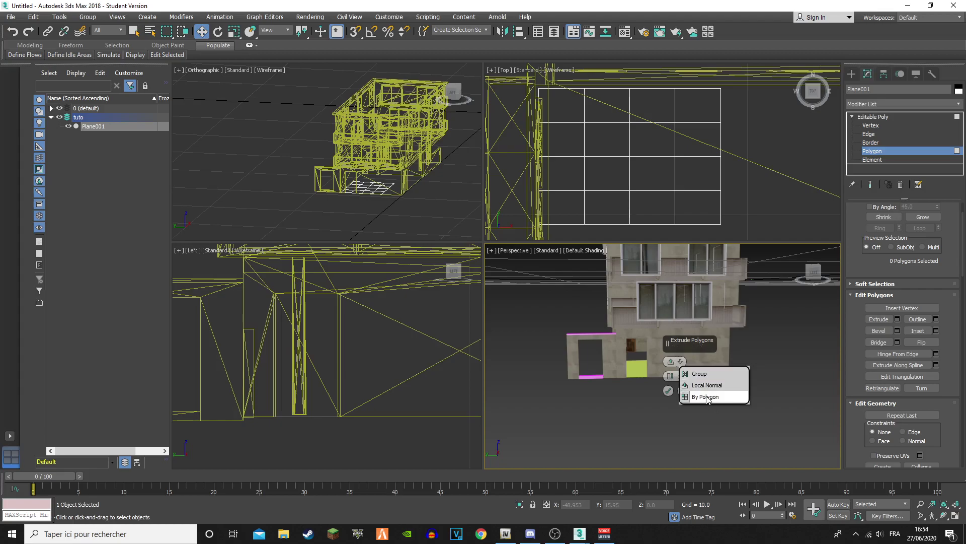
click(687, 374)
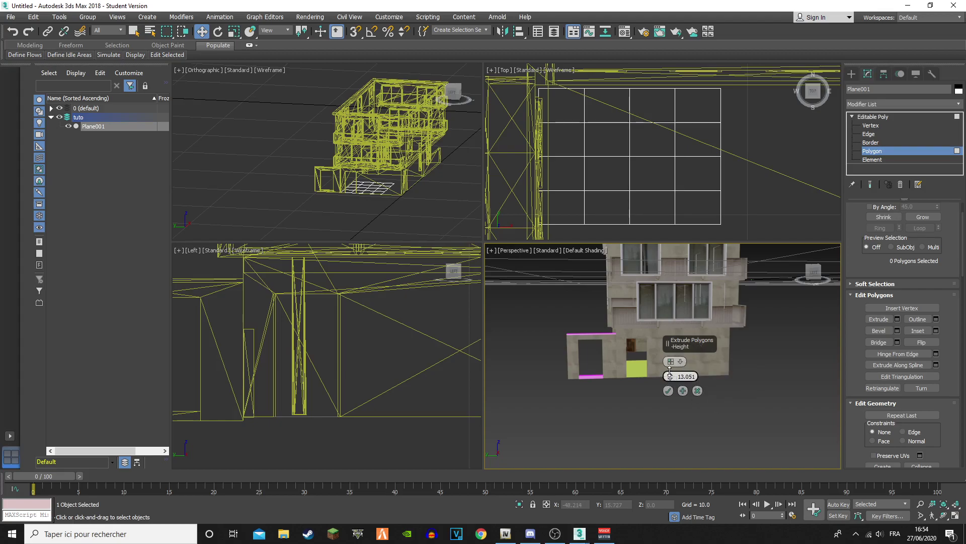
click(668, 391)
Try to bridge the plane's polygons at the building's entrance, and undo back to the unconverted plane
middle_drag(669, 385, 606, 415)
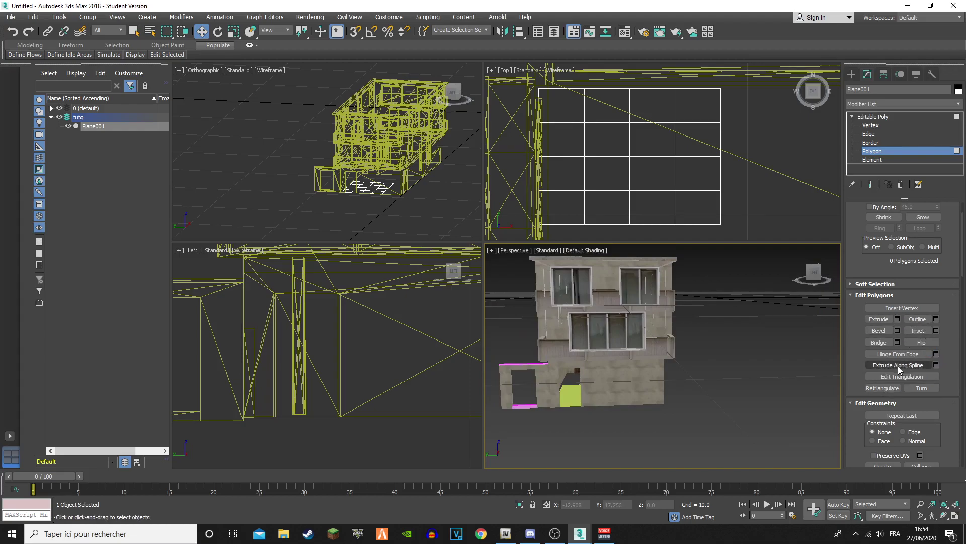
click(882, 342)
click(568, 392)
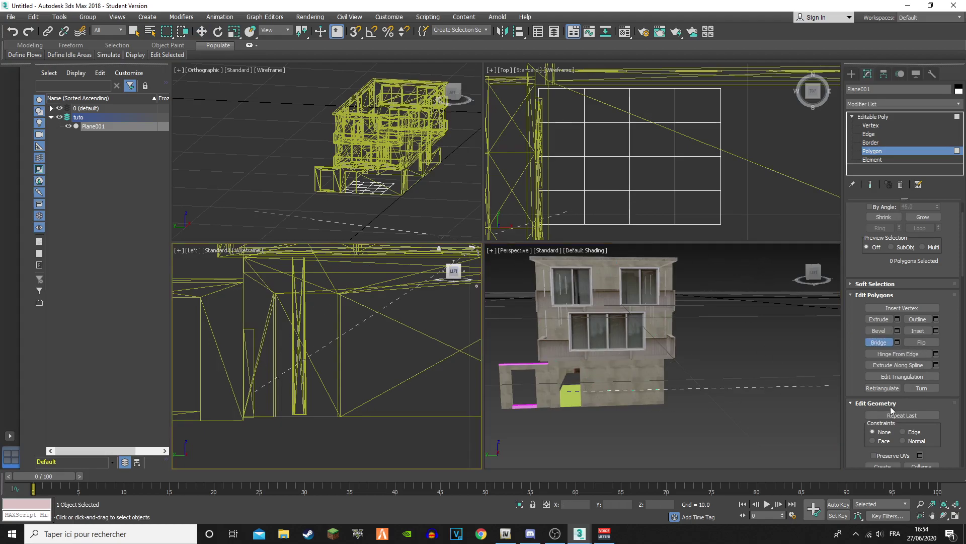
click(878, 342)
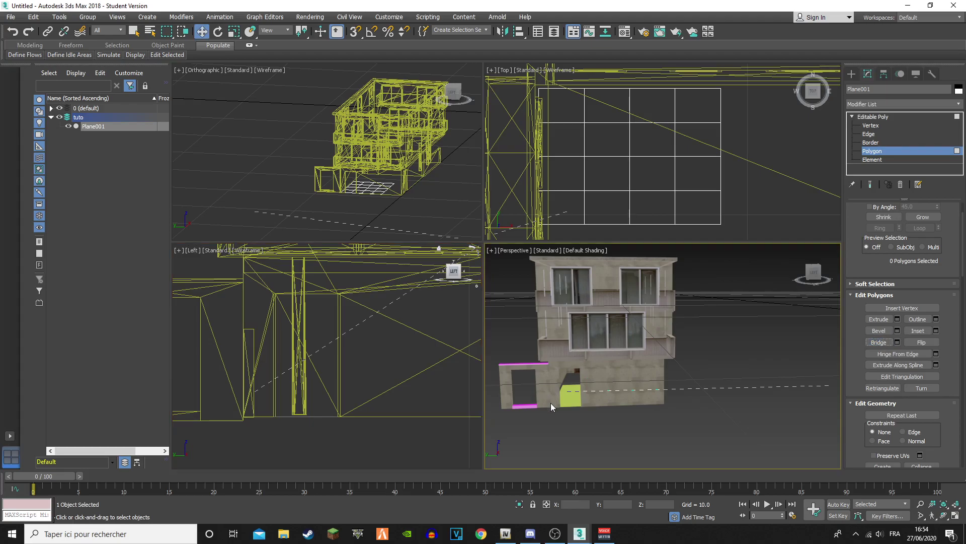
click(625, 379)
click(574, 395)
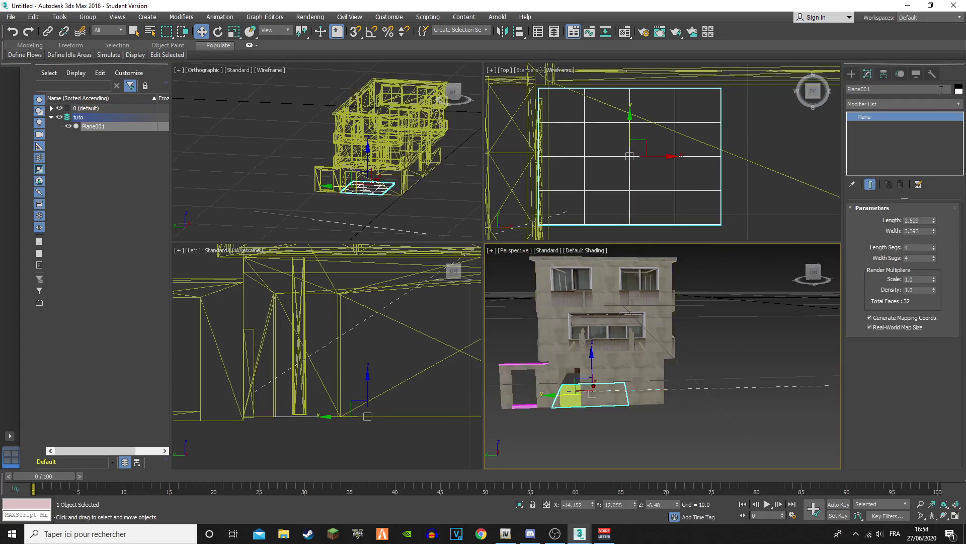
Convert the plane to an Editable Poly again
right_click(897, 117)
click(866, 188)
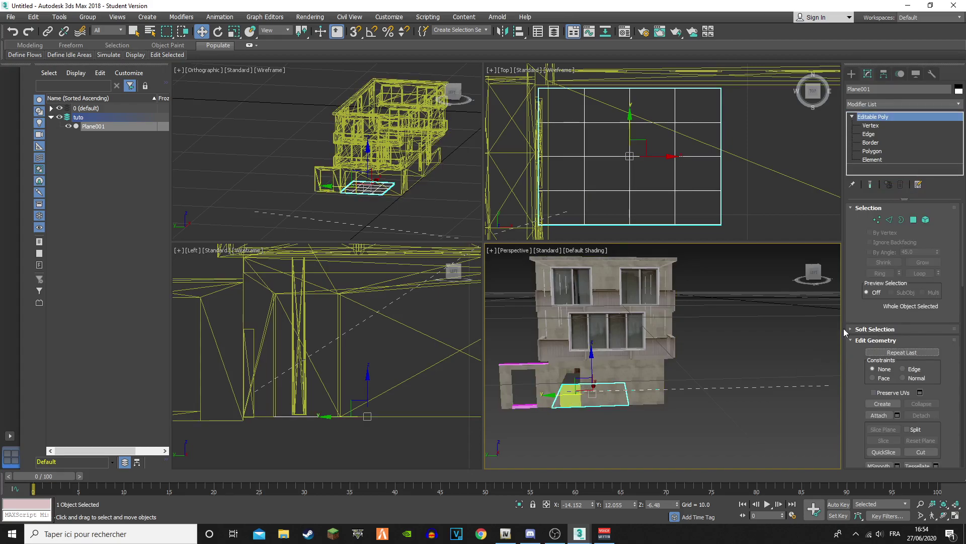
scroll(893, 339, down, 4)
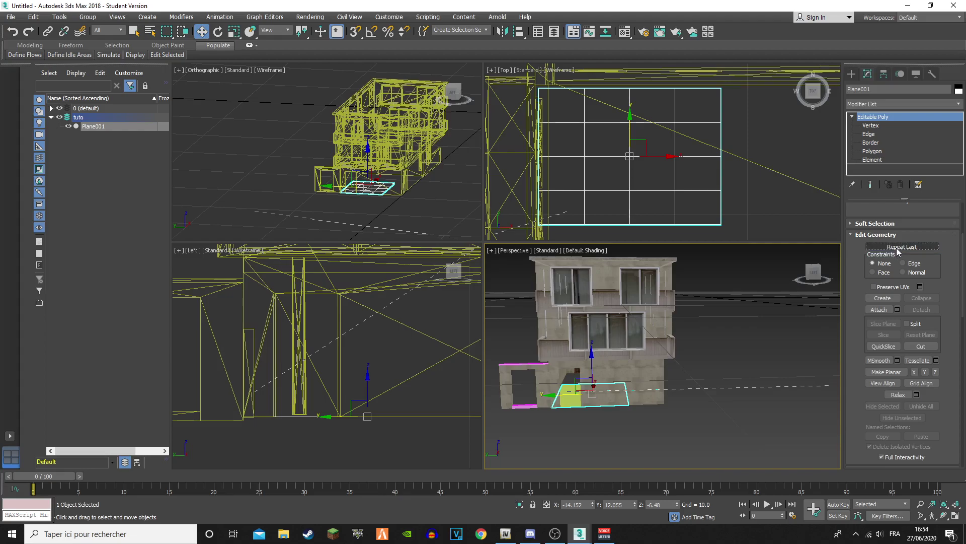
Try to extrude individual polygons of the floor plane near the building's entrance
key(4)
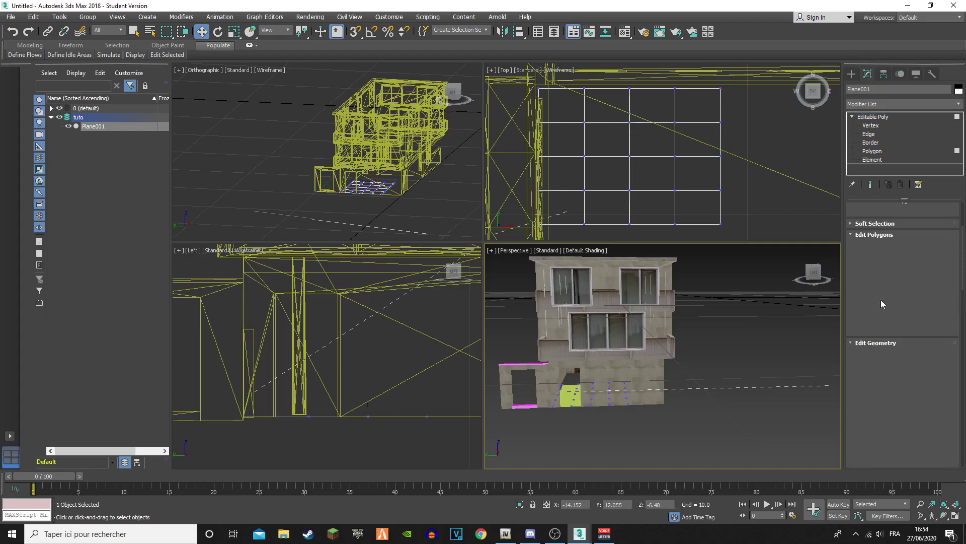
click(886, 259)
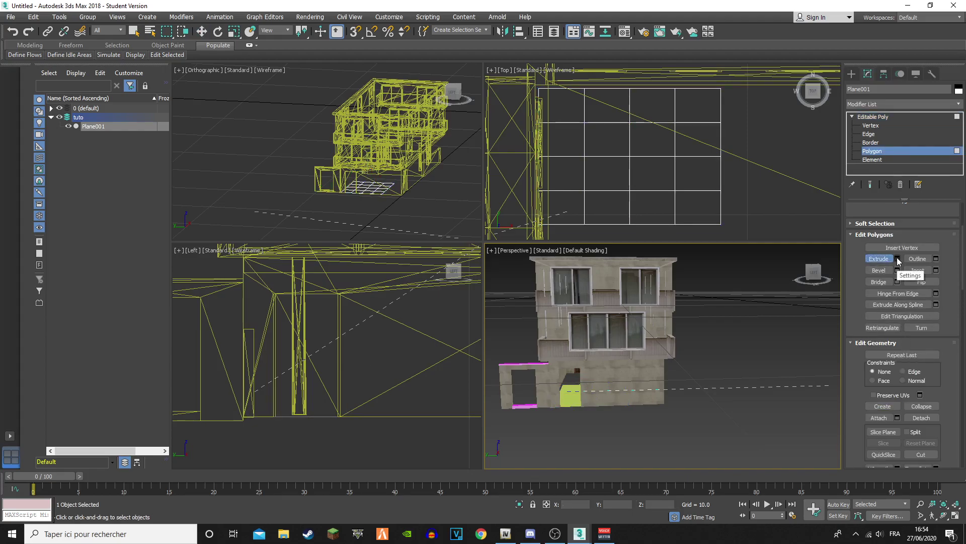
click(569, 395)
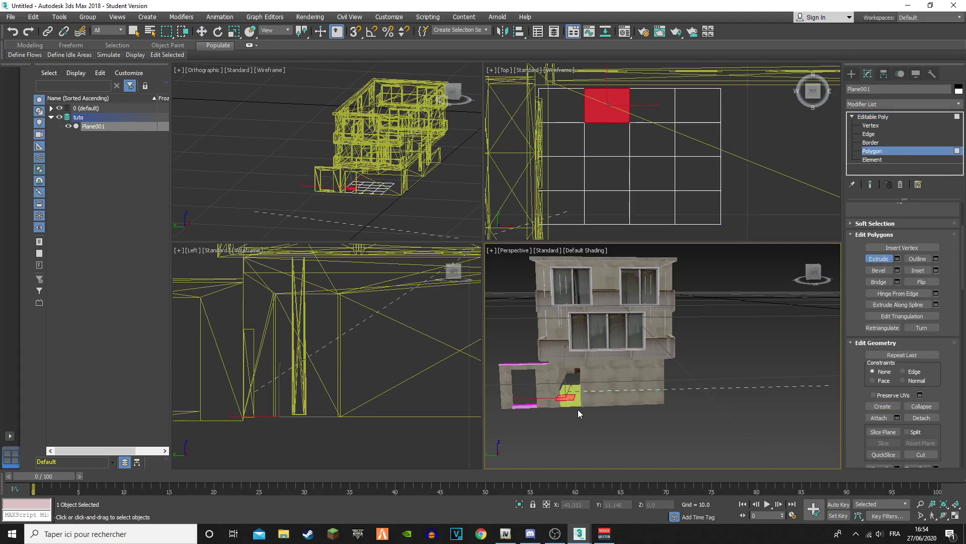
click(580, 405)
click(568, 389)
scroll(576, 395, up, 6)
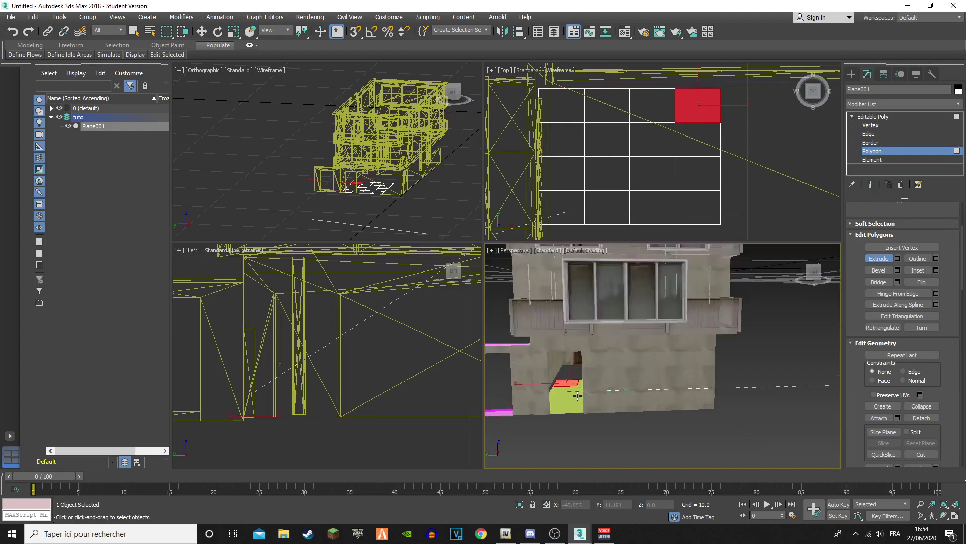
Select the floor plane's outer border and begin extruding it with adjustable height and width settings
mouse_move(811, 276)
mouse_down()
mouse_move(651, 386)
mouse_move(813, 273)
mouse_up()
click(872, 143)
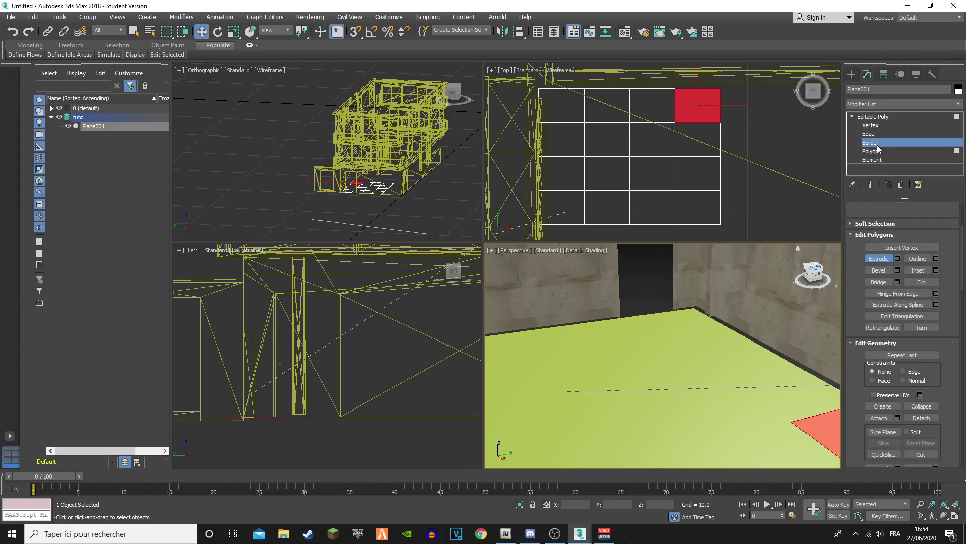
click(711, 320)
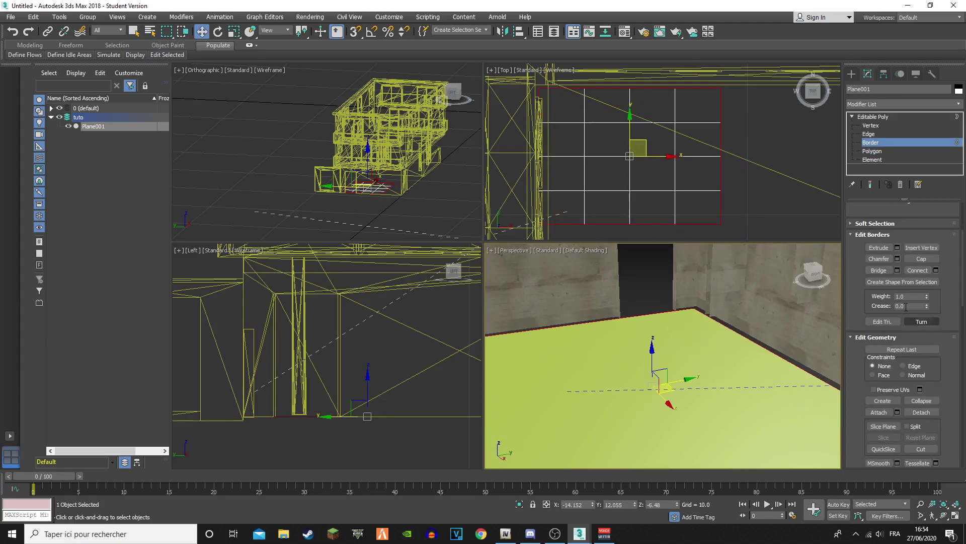
click(898, 247)
middle_drag(732, 322, 738, 366)
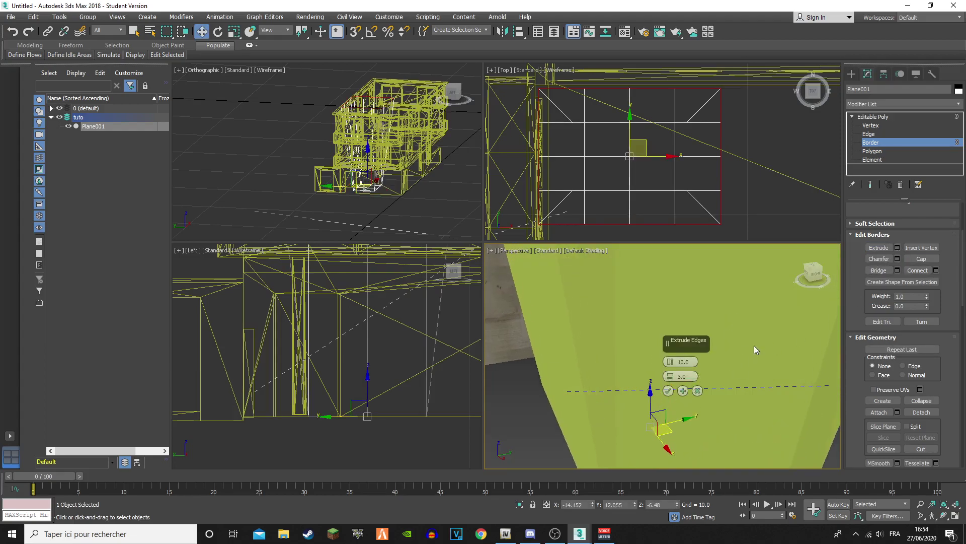
Hide the building objects vb_09_build02 and vb_09_build02_high so only the extruded plane is displayed
click(52, 108)
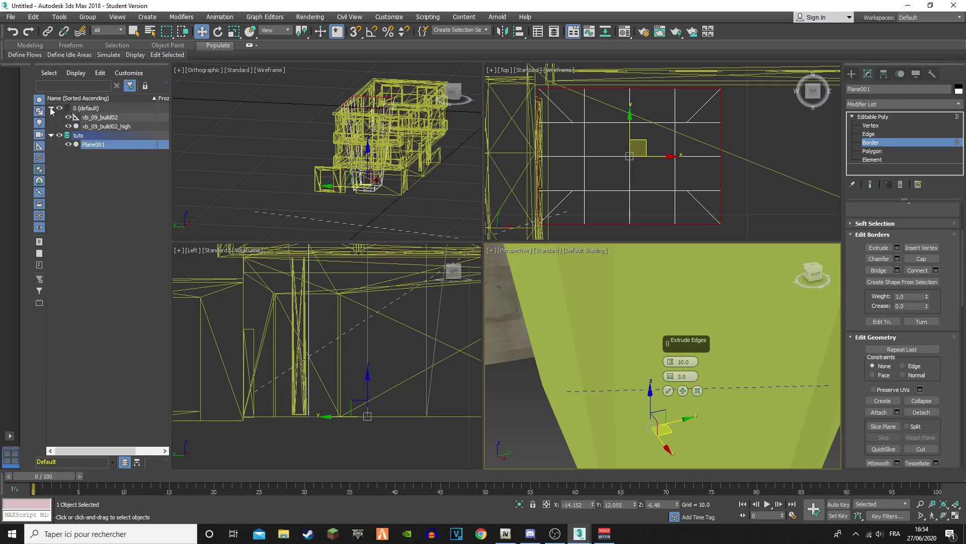
click(68, 117)
click(68, 126)
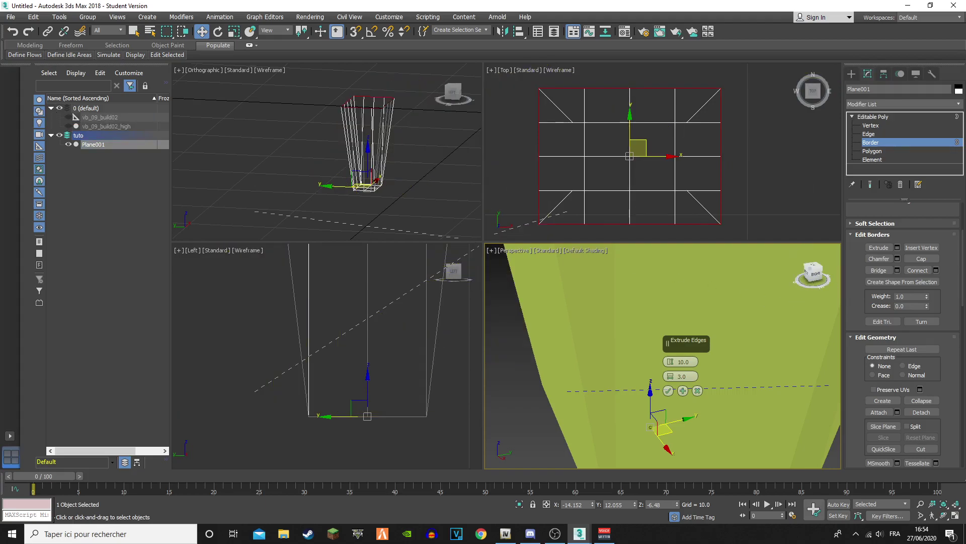
Set the border extrusion's width to 0 so the walls rise straight up
click(795, 281)
scroll(715, 328, down, 5)
middle_drag(743, 357, 761, 493)
middle_drag(783, 389, 763, 354)
click(668, 377)
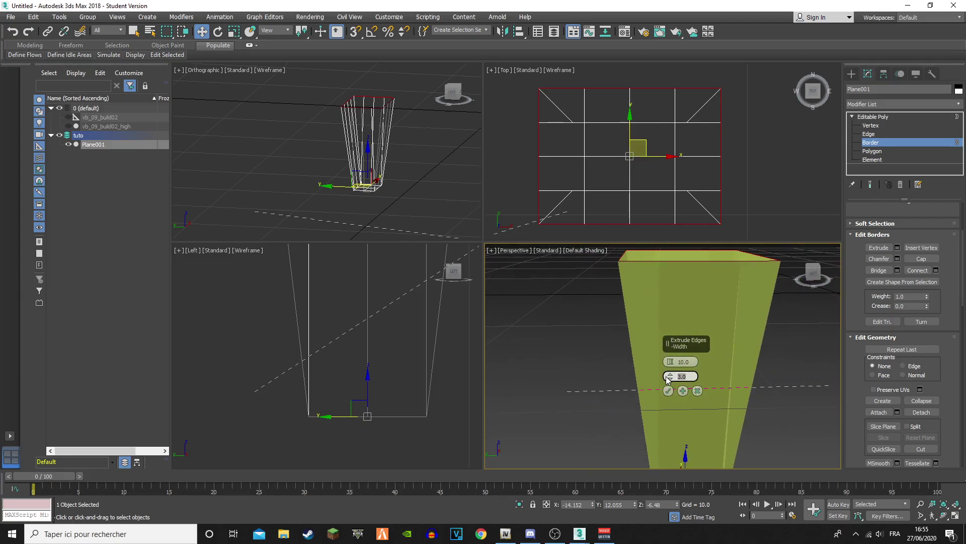
text(0)
key(Return)
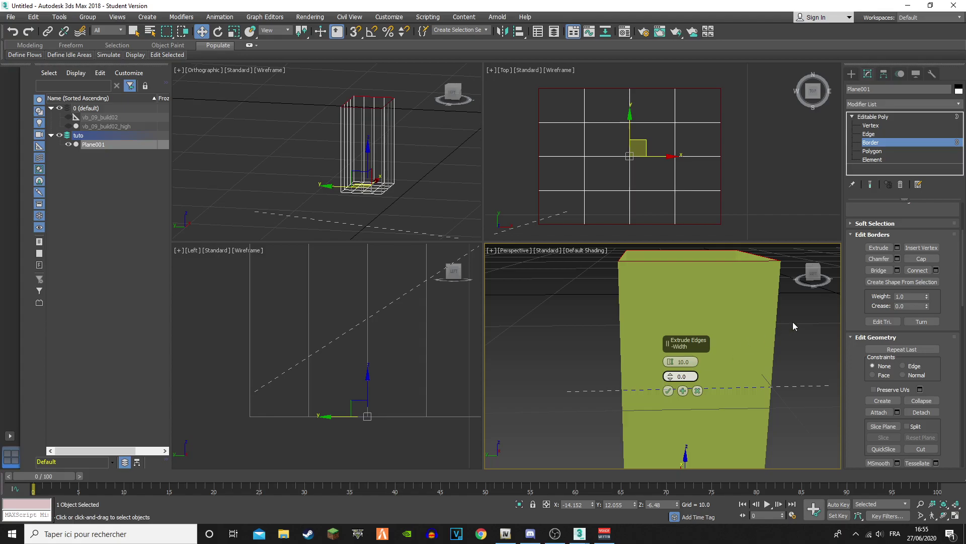
Set the border extrusion's height to 3 and show the building objects vb_09_build02 and vb_09_build02_high again
click(684, 361)
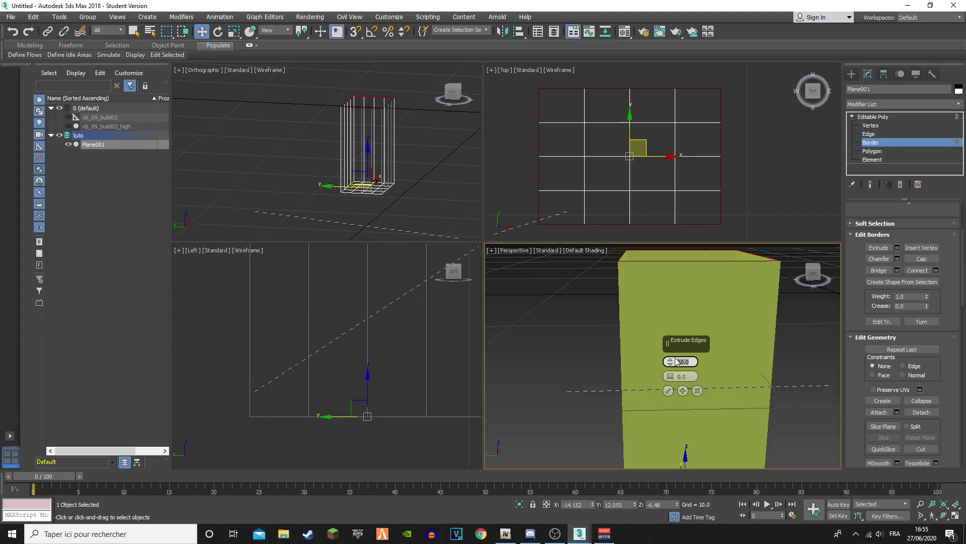
text(0)
key(Return)
middle_drag(704, 394, 752, 286)
middle_drag(802, 363, 685, 371)
click(897, 248)
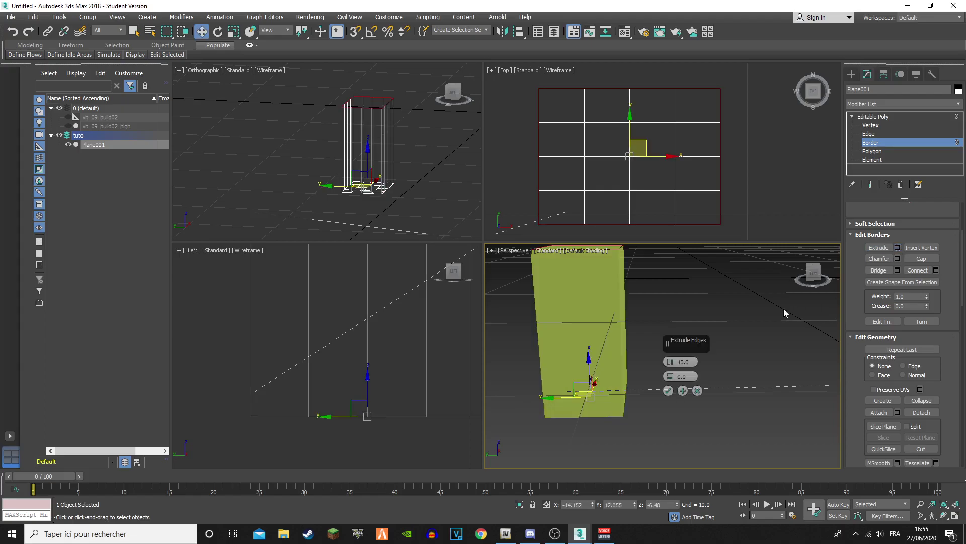
click(676, 362)
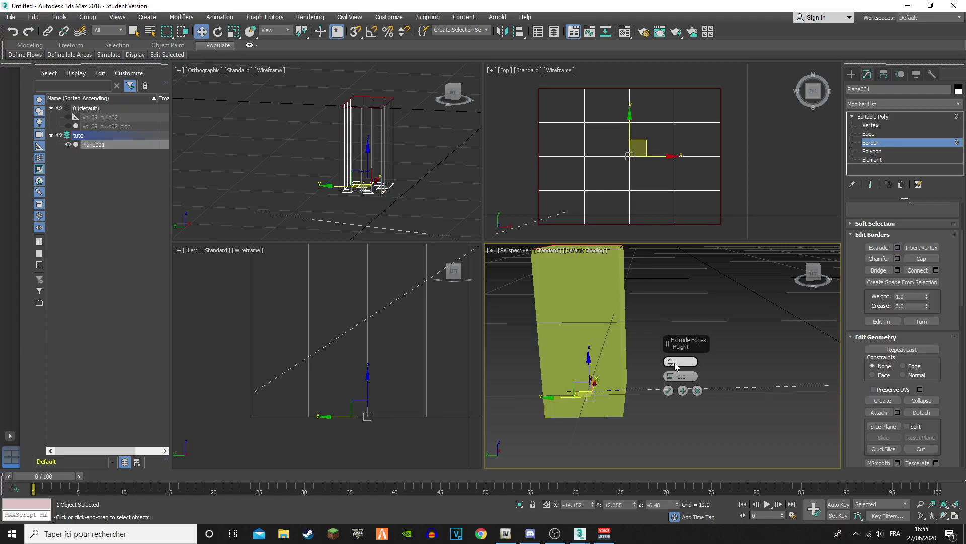
text(3)
key(Return)
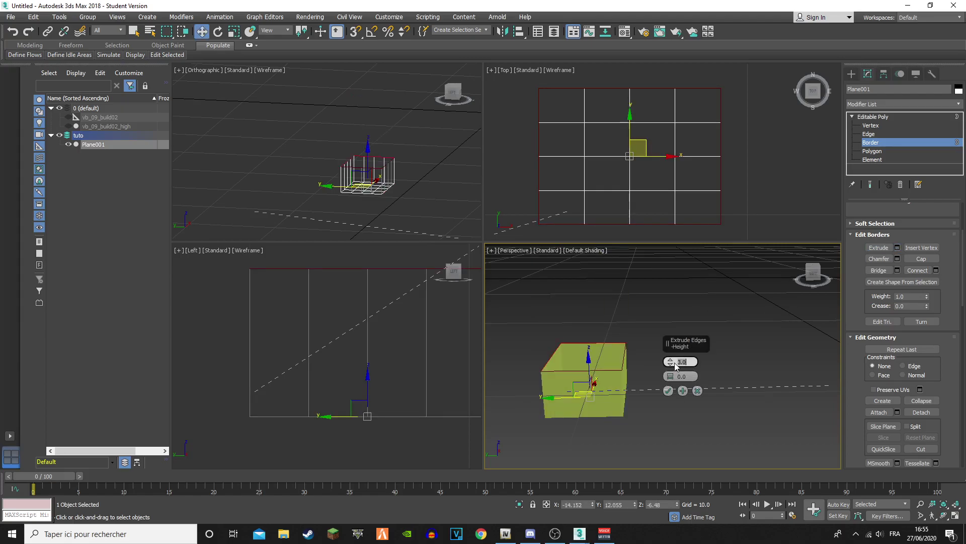
click(67, 117)
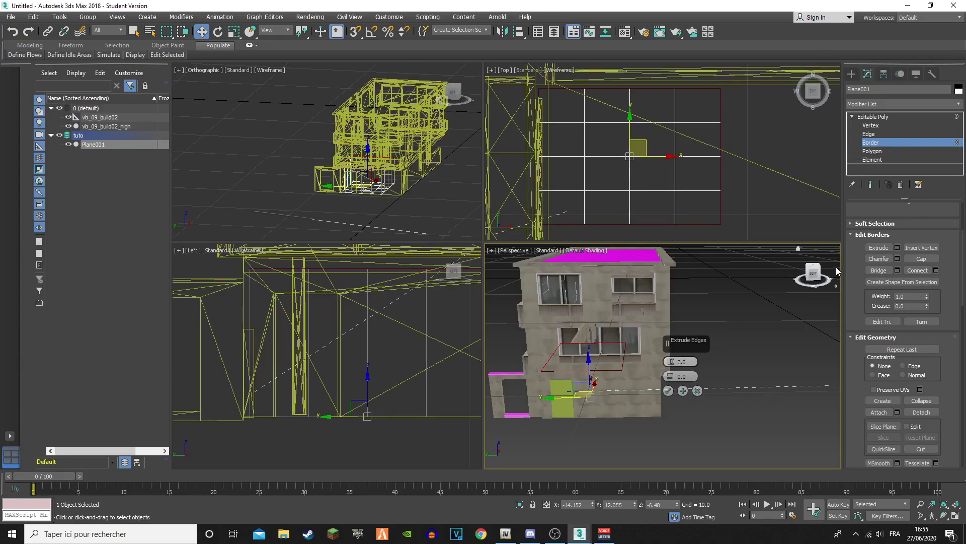
Hide the building objects vb_09_build02 and vb_09_build02_high and apply the border extrusion to Plane001
mouse_move(811, 273)
mouse_down()
mouse_move(814, 253)
mouse_move(837, 267)
mouse_move(824, 261)
mouse_up()
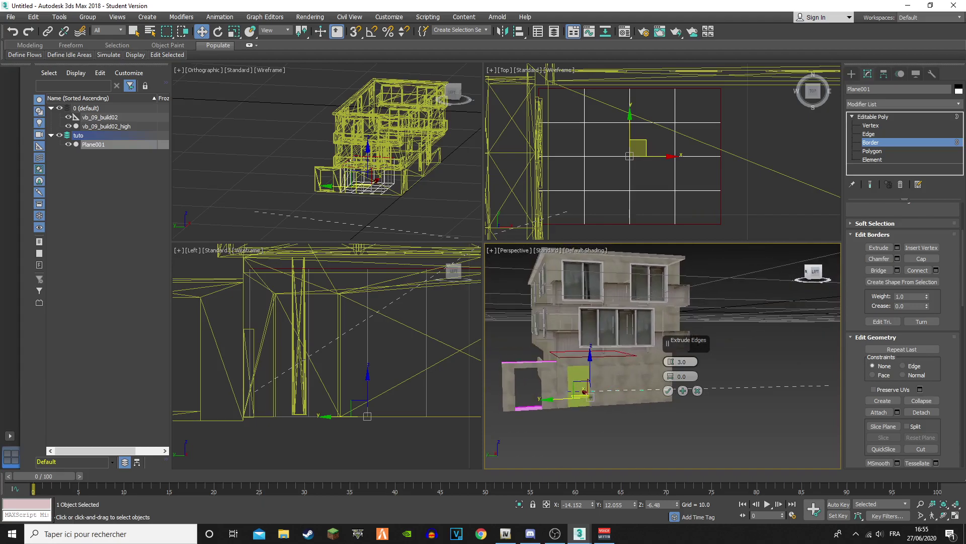
click(68, 118)
click(69, 126)
click(668, 390)
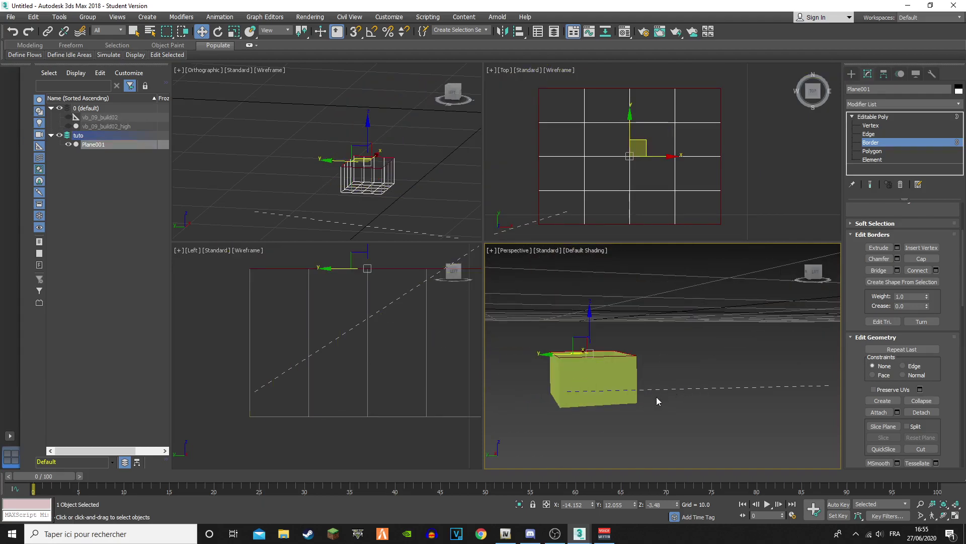
Face the extruded box from the doorway side and show the building objects vb_09_build02 and vb_09_build02_high again
alt+middle_drag(657, 396, 730, 307)
mouse_move(815, 276)
mouse_down()
mouse_move(785, 312)
mouse_move(807, 277)
mouse_up()
click(814, 274)
middle_drag(522, 386, 590, 403)
scroll(589, 403, up, 3)
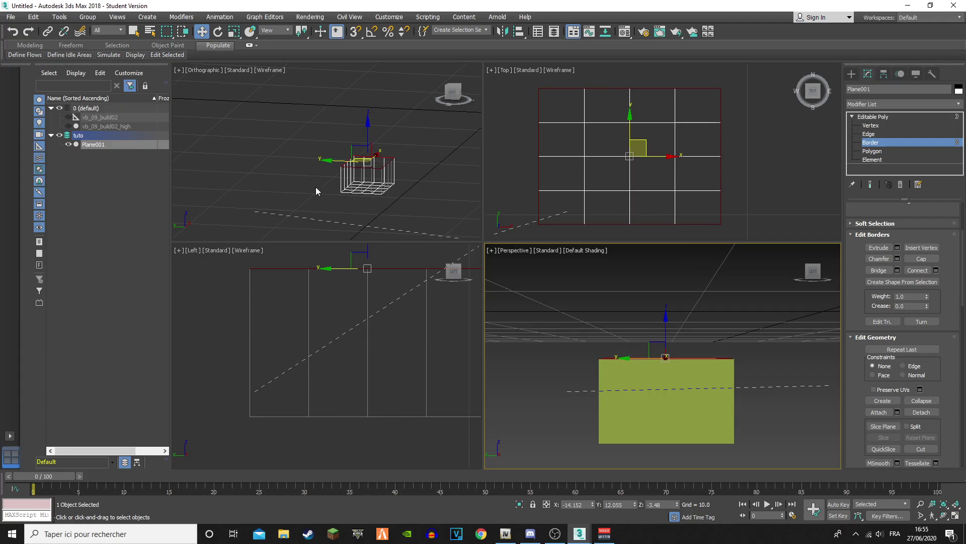
click(68, 127)
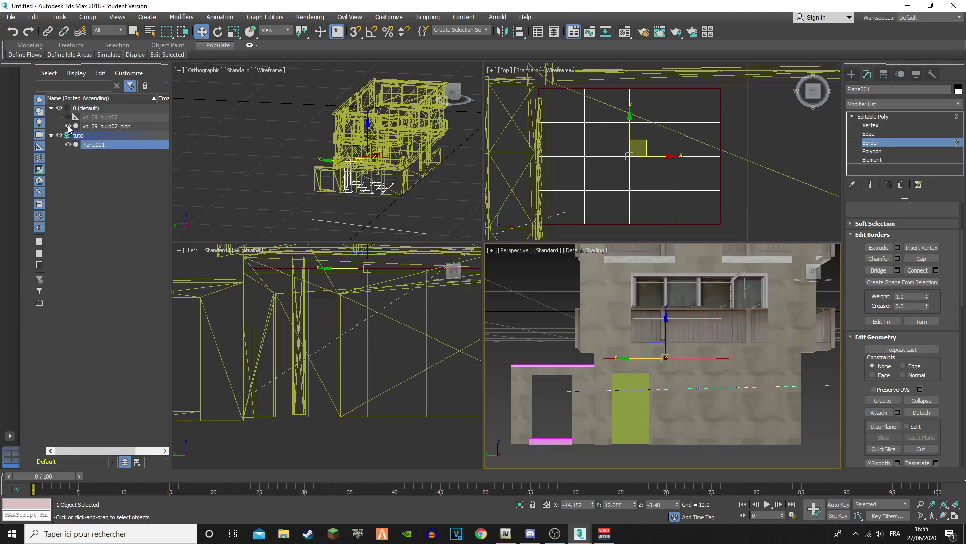
middle_drag(568, 361, 623, 333)
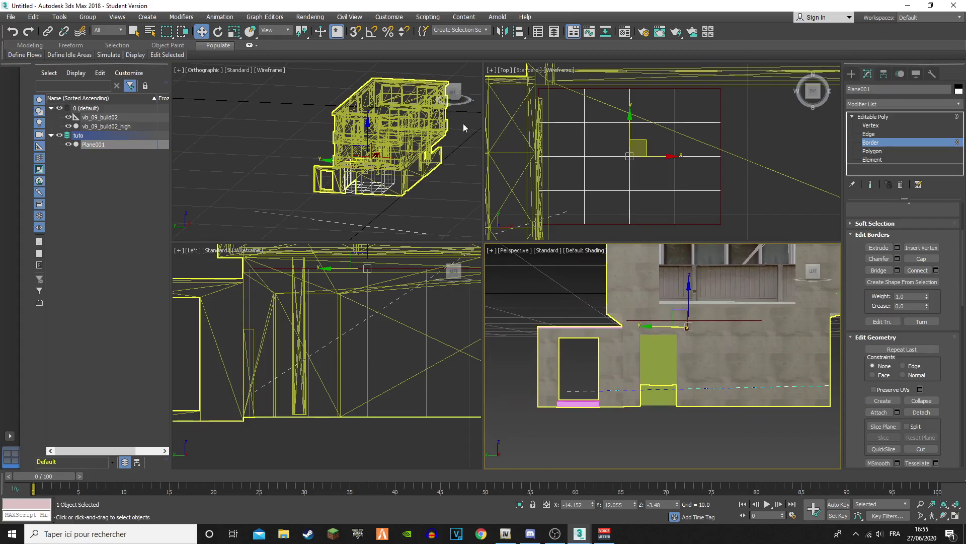
Select the entire floor-and-walls mesh of Plane001 at Element level
scroll(388, 357, down, 3)
scroll(365, 374, up, 6)
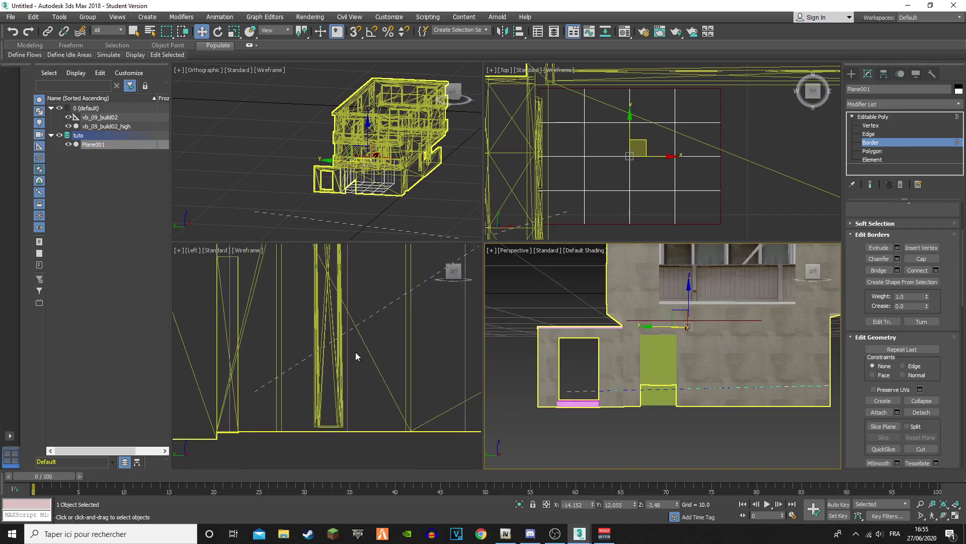
middle_drag(361, 371, 423, 460)
scroll(352, 327, up, 6)
mouse_move(415, 334)
middle_down()
mouse_move(174, 326)
mouse_move(244, 341)
middle_up()
middle_drag(376, 345, 192, 342)
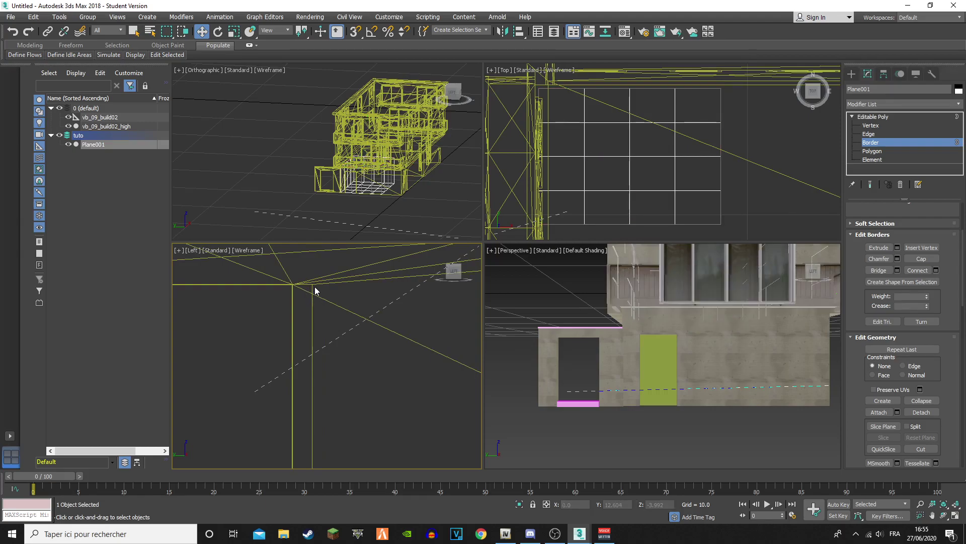
click(677, 334)
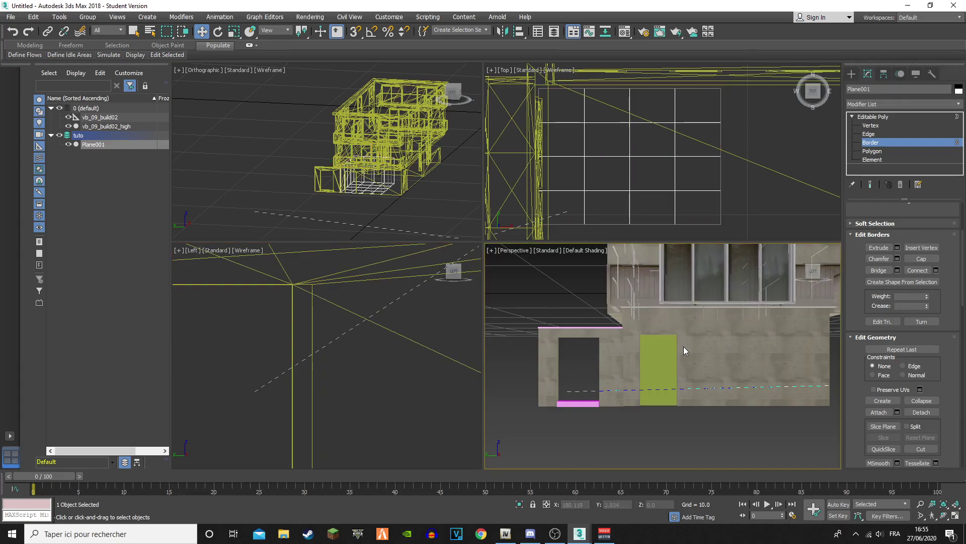
click(873, 159)
click(683, 362)
click(683, 362)
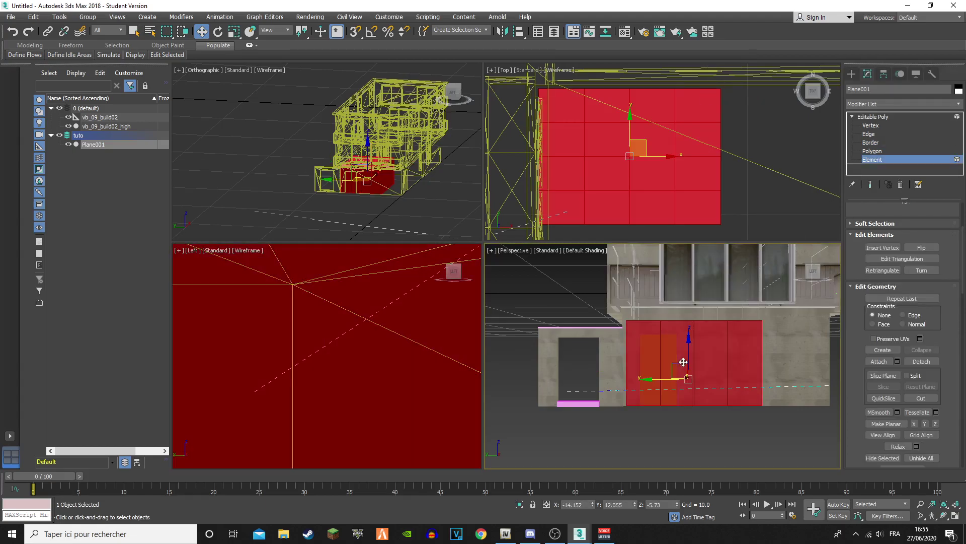
click(98, 119)
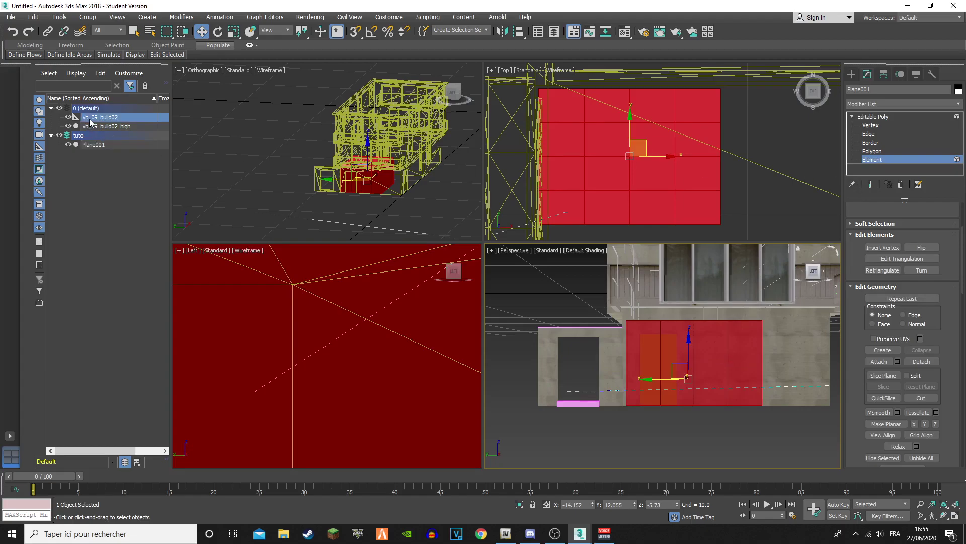
click(106, 148)
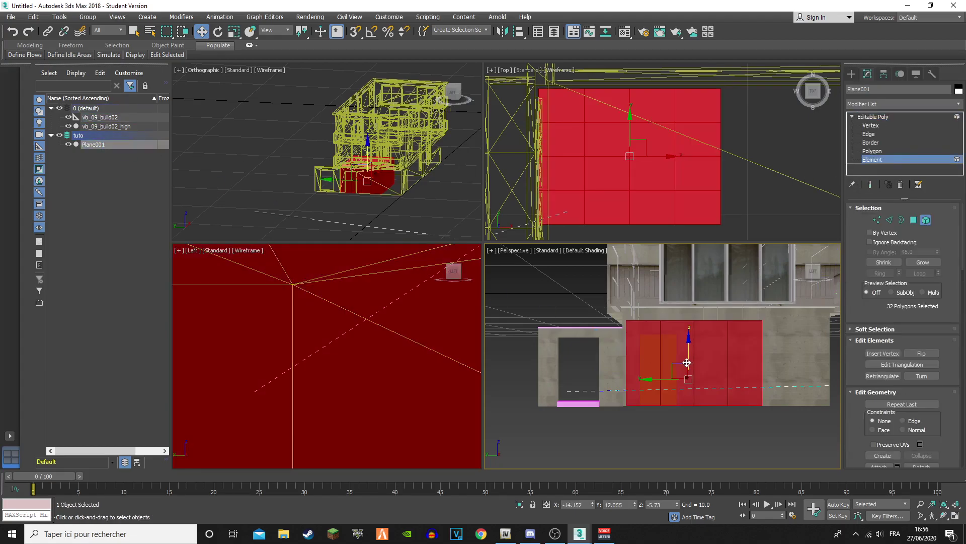
click(111, 128)
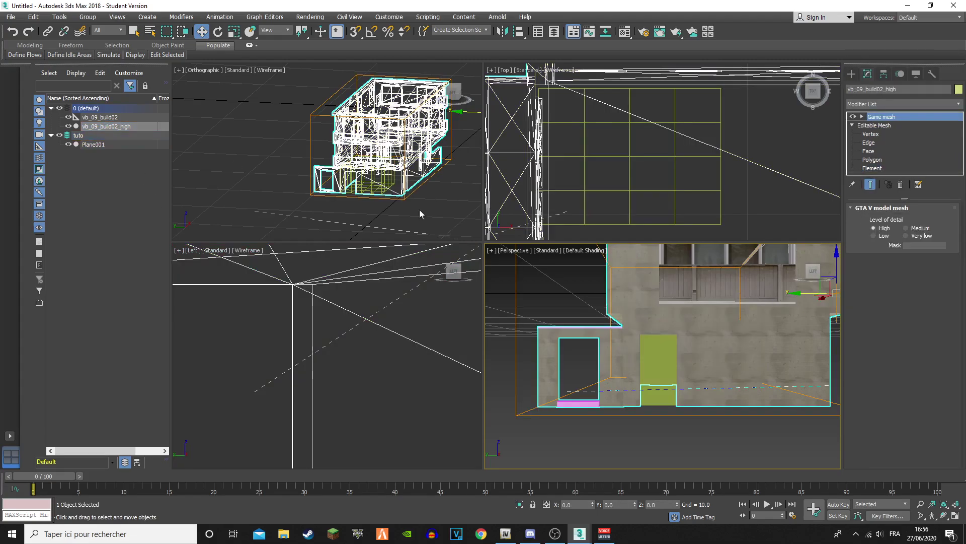
click(876, 168)
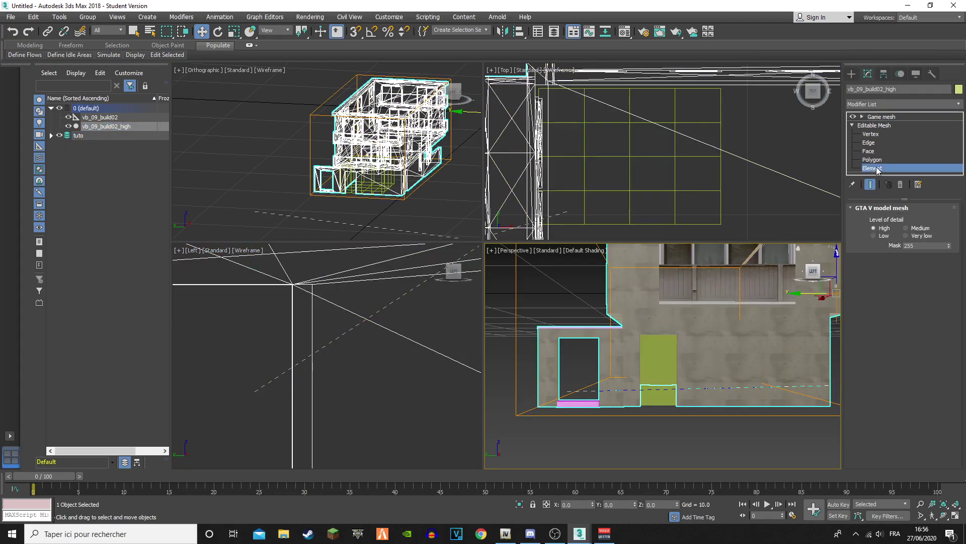
click(687, 357)
scroll(315, 399, down, 3)
middle_drag(262, 384, 371, 330)
click(636, 367)
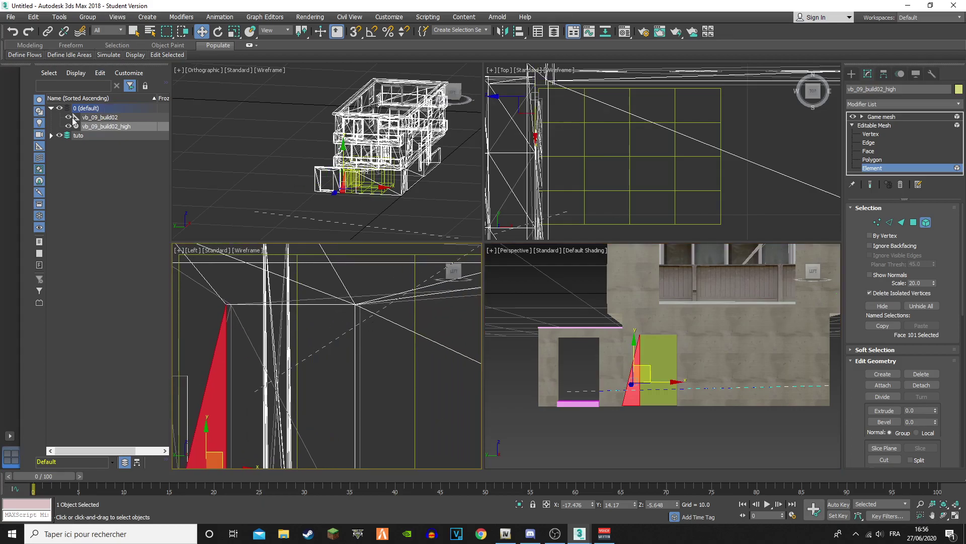
click(876, 126)
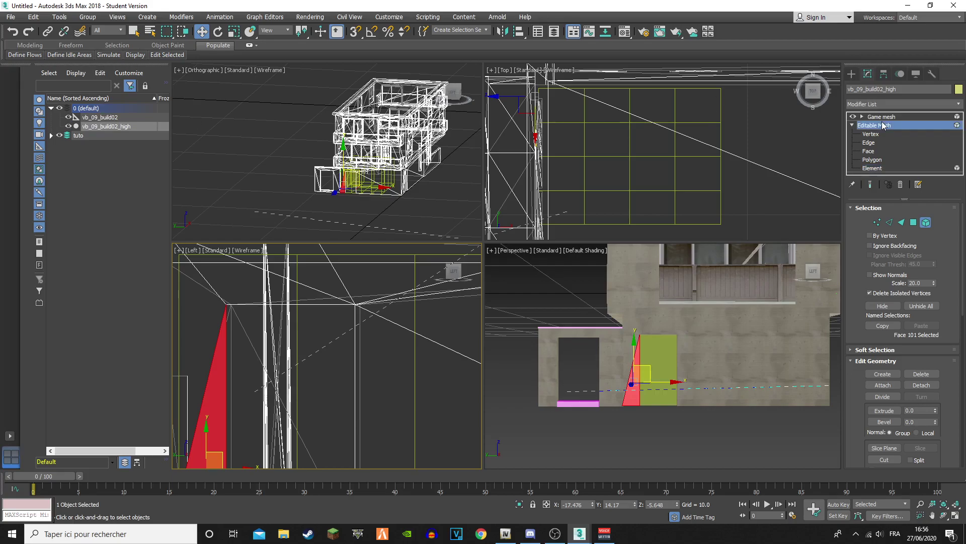
click(88, 135)
click(52, 133)
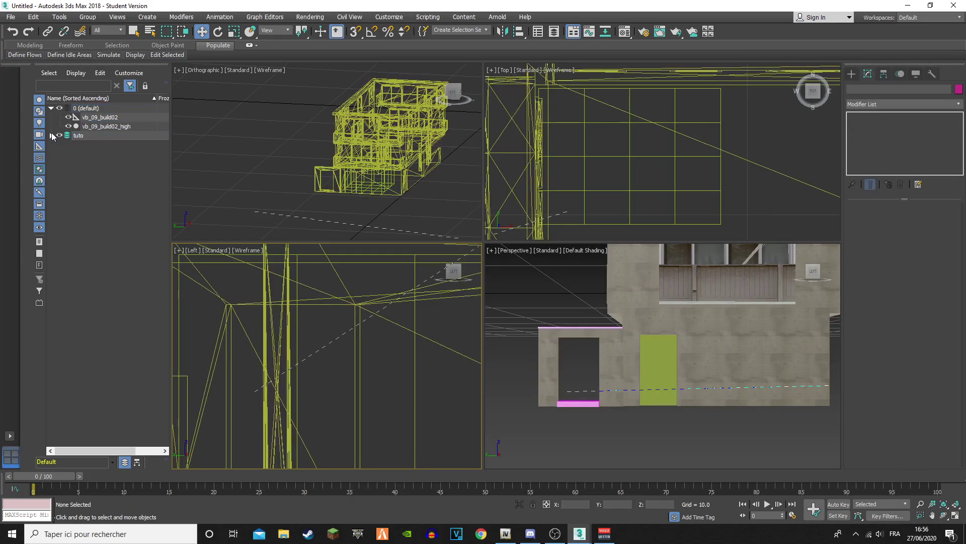
click(51, 135)
click(91, 145)
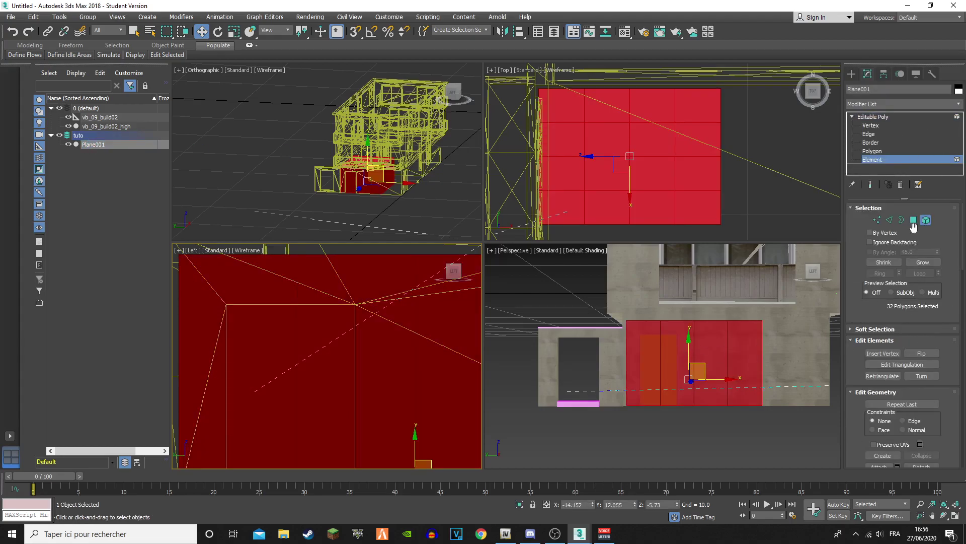
QuickSlice the selected Plane001 element vertically along the doorway's left edge in the Left view
scroll(919, 401, down, 3)
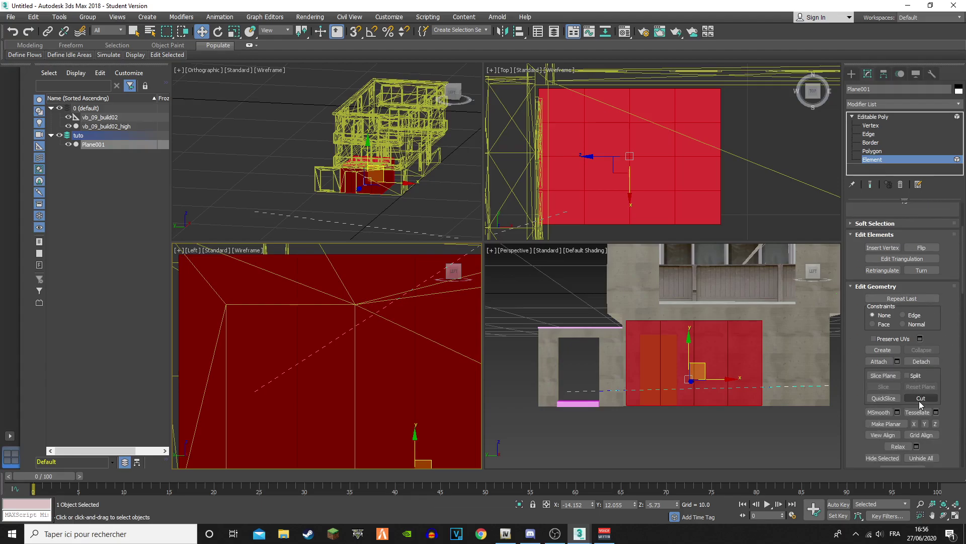
click(892, 400)
scroll(648, 370, up, 5)
scroll(291, 308, down, 5)
scroll(309, 282, down, 2)
middle_drag(312, 282, 375, 308)
scroll(329, 301, up, 4)
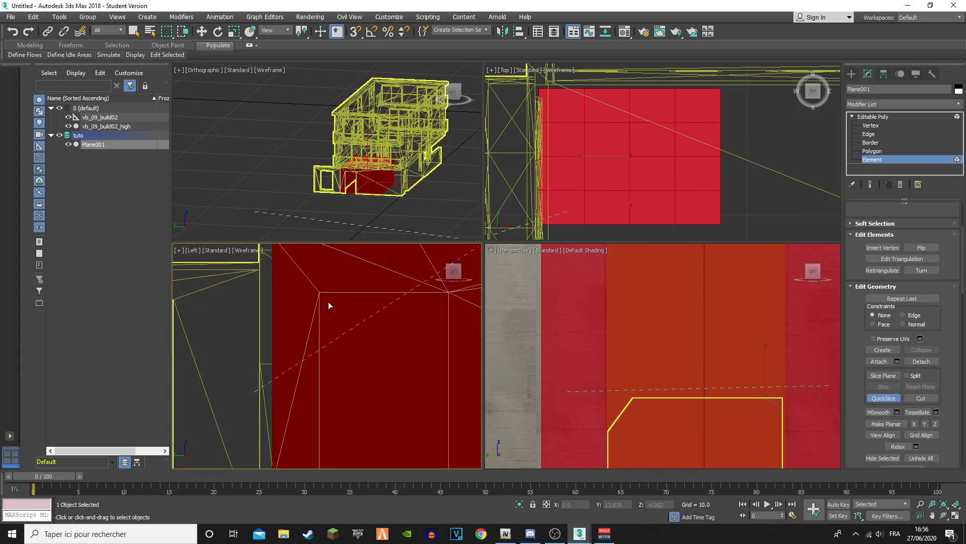
middle_drag(306, 283, 357, 282)
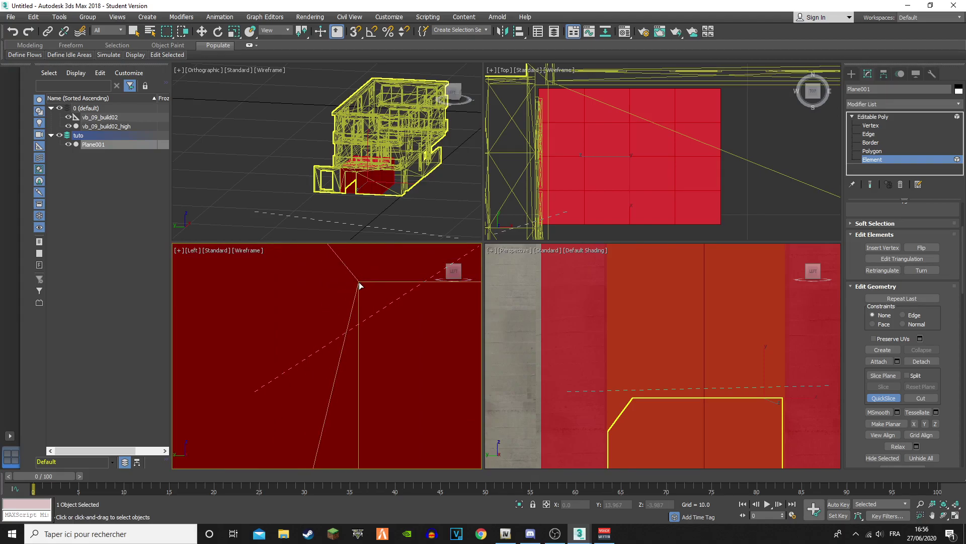
click(359, 281)
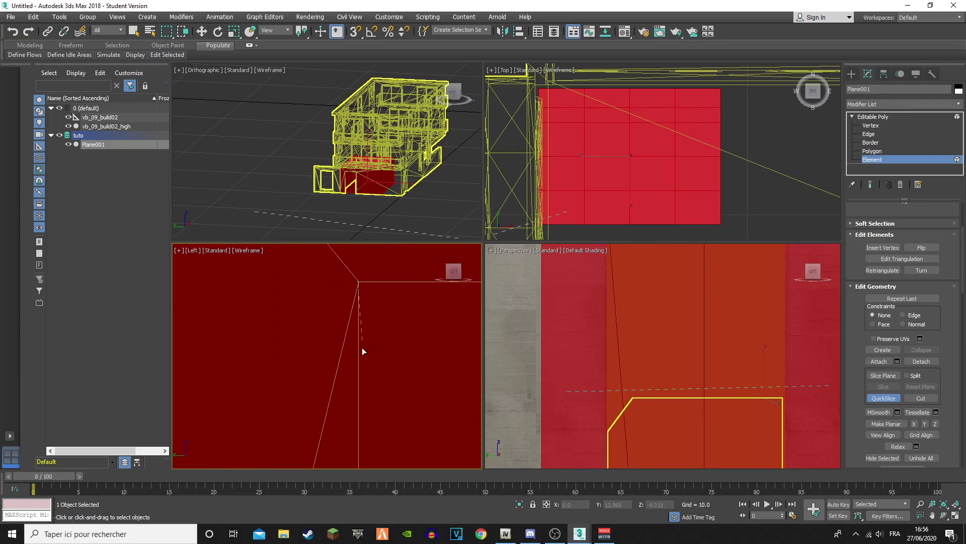
click(360, 383)
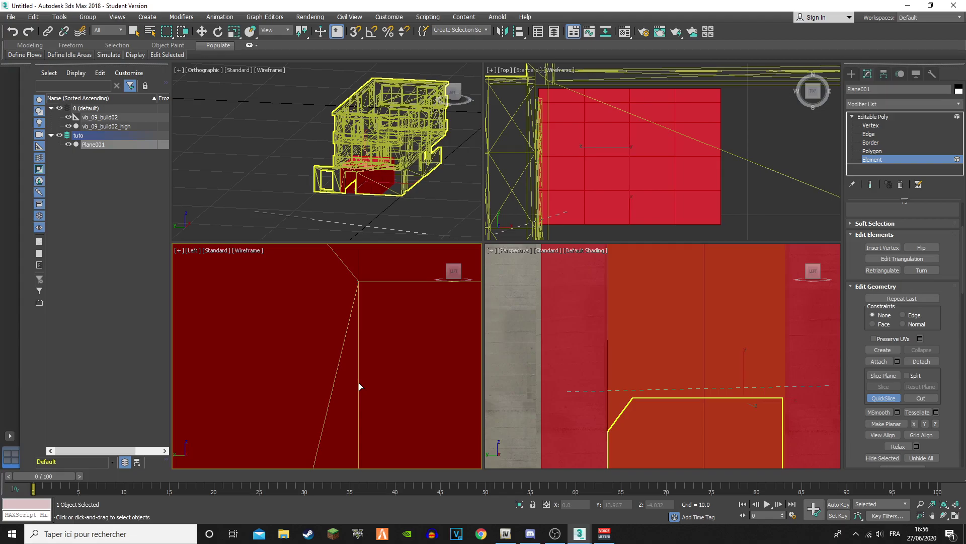
QuickSlice the Plane001 element vertically along the doorway's right edge in the Left view and end slicing
middle_drag(429, 317, 234, 353)
middle_drag(386, 394, 138, 335)
middle_drag(443, 340, 215, 327)
scroll(355, 316, down, 4)
middle_drag(402, 320, 330, 324)
scroll(361, 319, up, 3)
scroll(397, 297, up, 3)
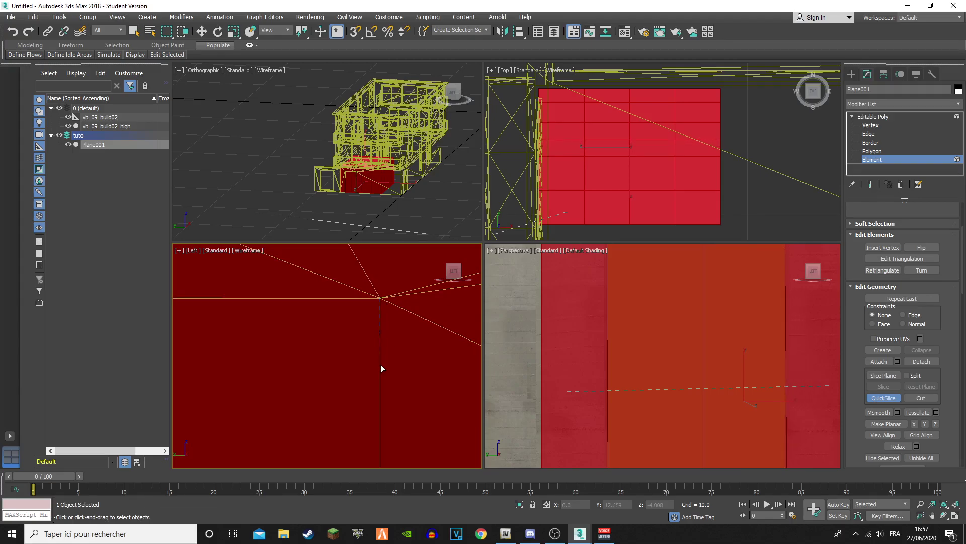
scroll(349, 350, down, 10)
middle_drag(313, 370, 336, 355)
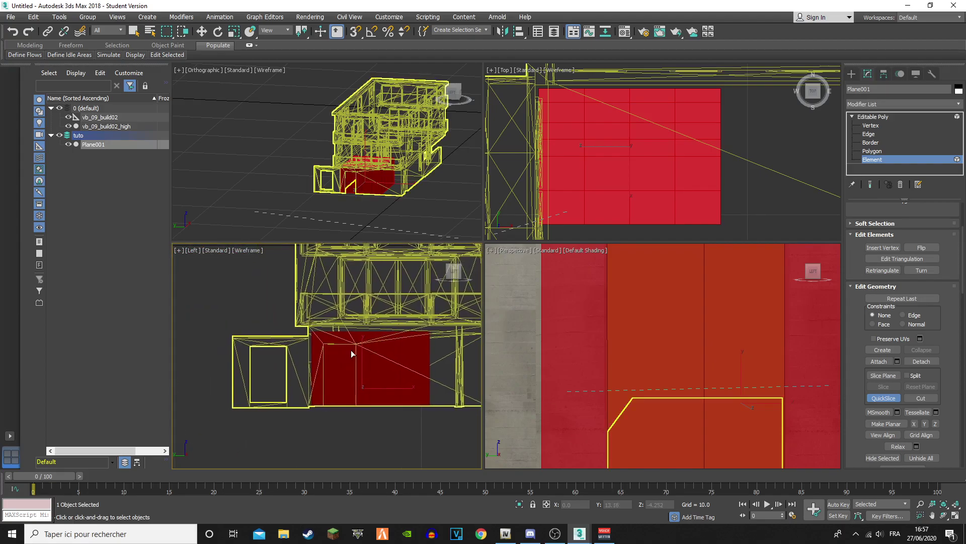
click(884, 398)
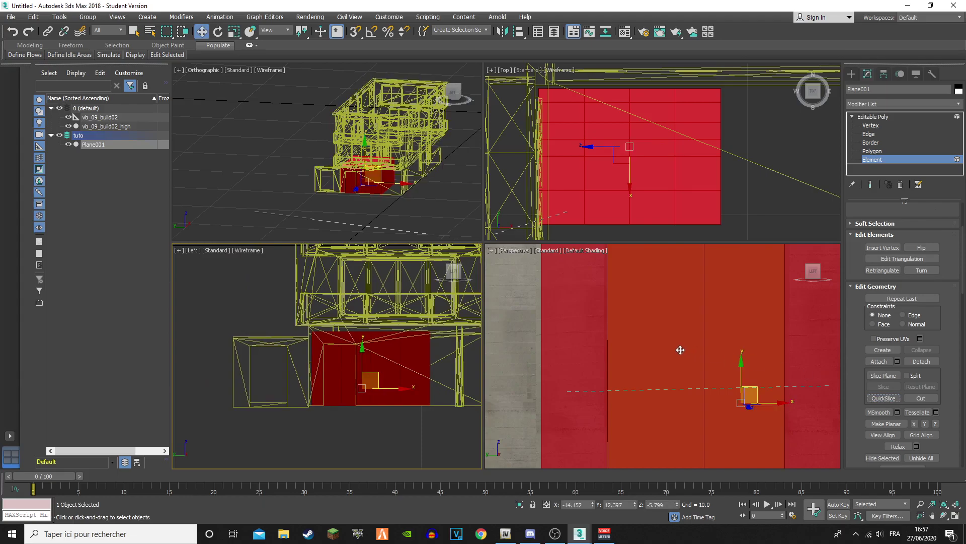
Select the two Plane001 wall polygons behind the doorway at Polygon level
click(660, 333)
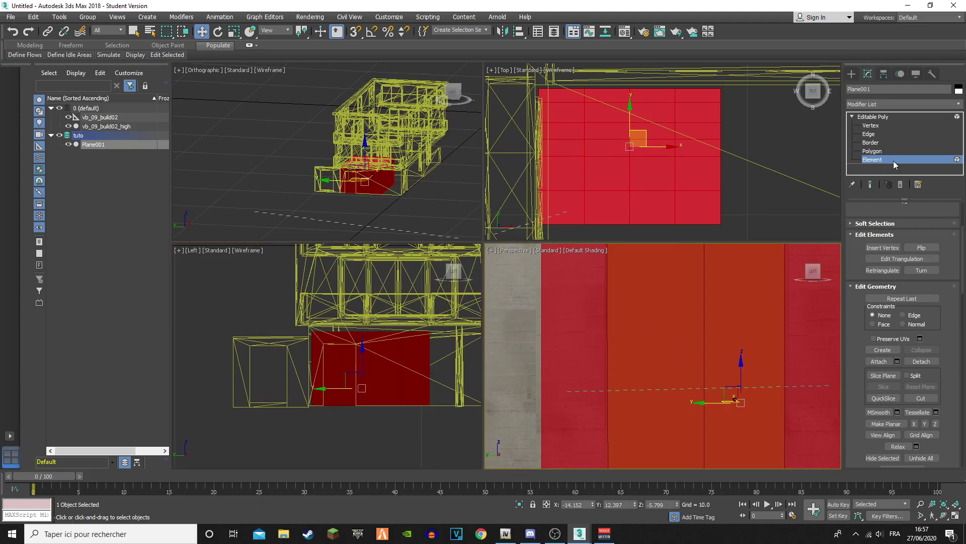
click(876, 151)
click(751, 335)
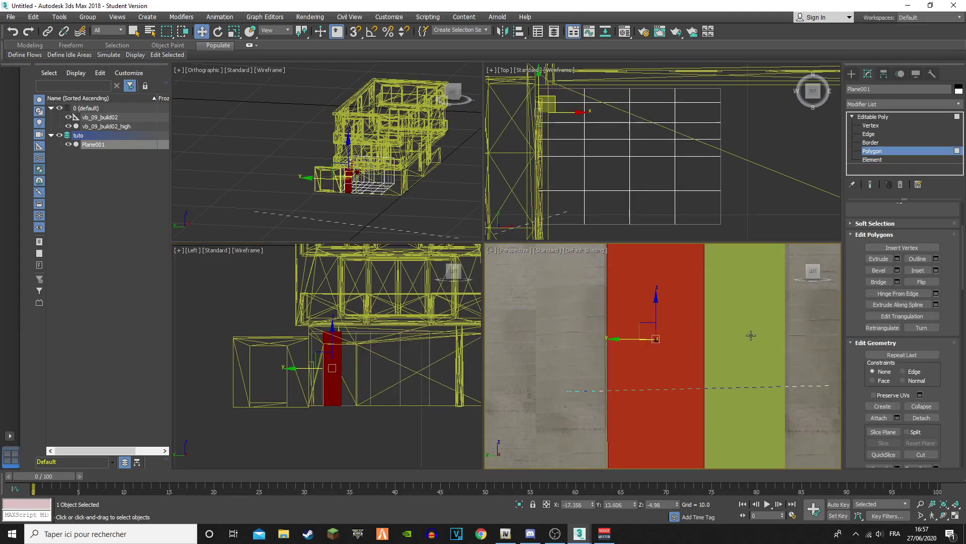
ctrl+click(751, 336)
key(Delete)
middle_drag(740, 330, 765, 345)
scroll(398, 344, up, 5)
middle_drag(241, 316, 420, 315)
key(ctrl+z)
QuickSlice the two selected wall polygons horizontally along the doorway's top edge and end slicing
middle_drag(718, 319, 700, 301)
scroll(894, 402, down, 2)
click(886, 426)
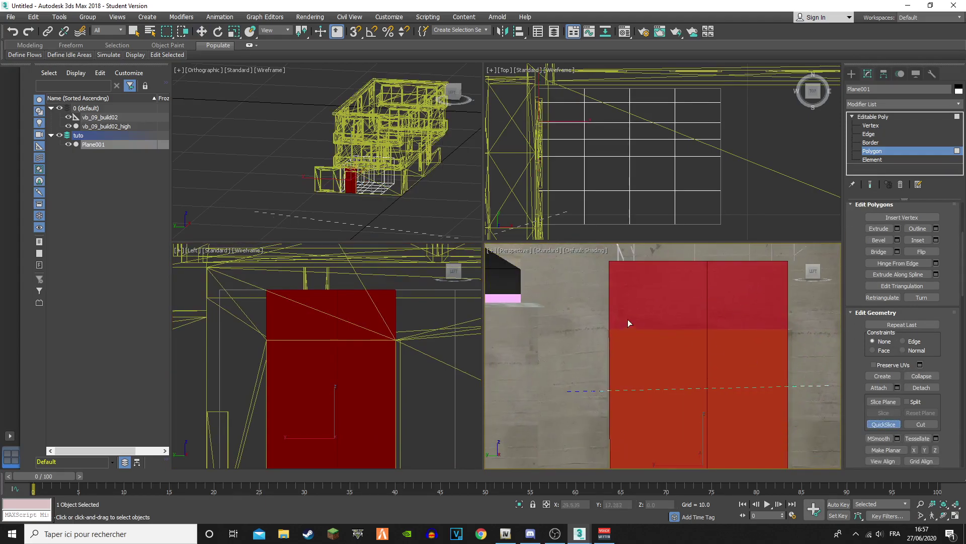
scroll(274, 344, up, 5)
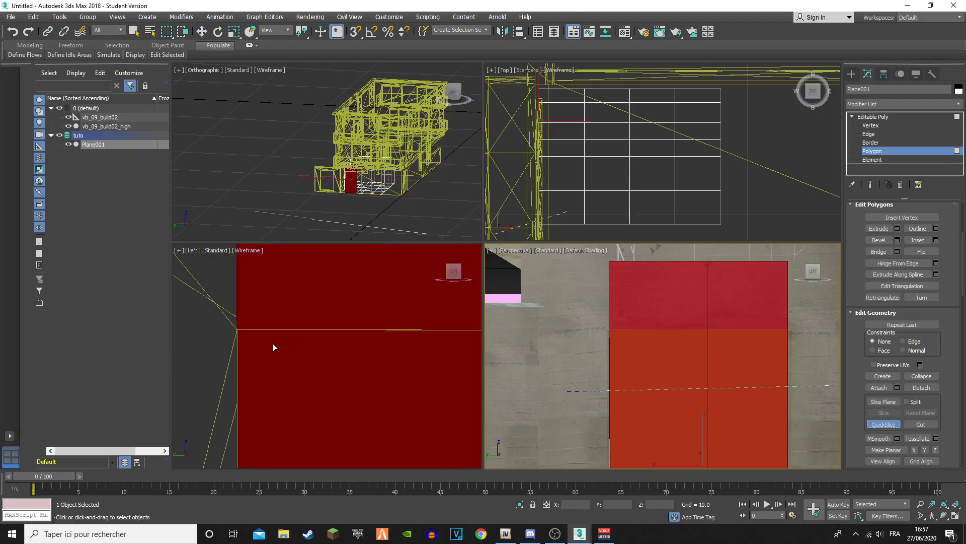
click(237, 329)
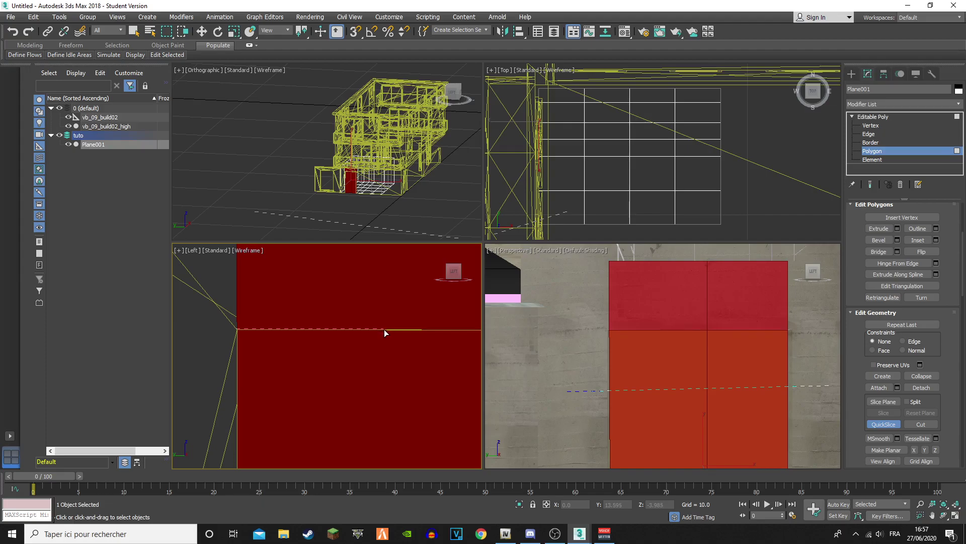
scroll(384, 329, up, 2)
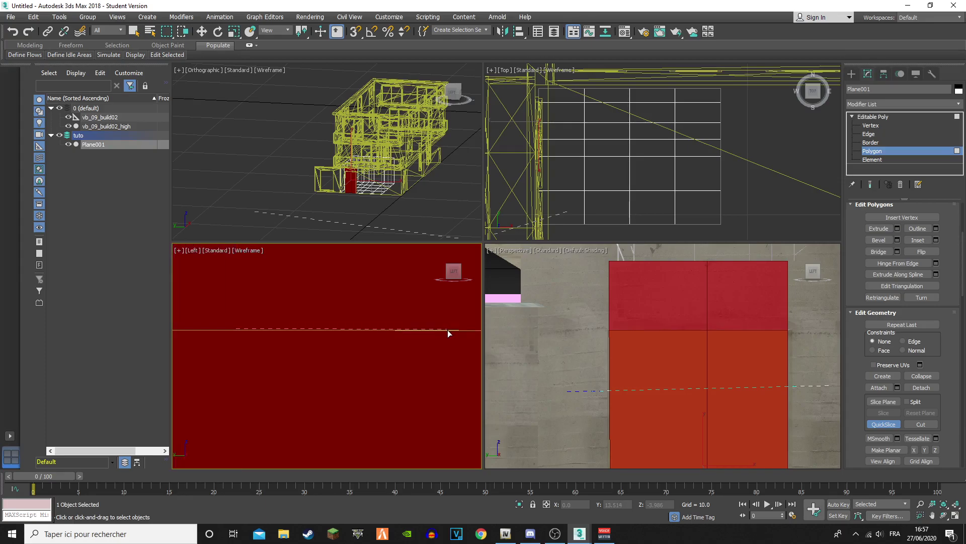
scroll(427, 338, down, 5)
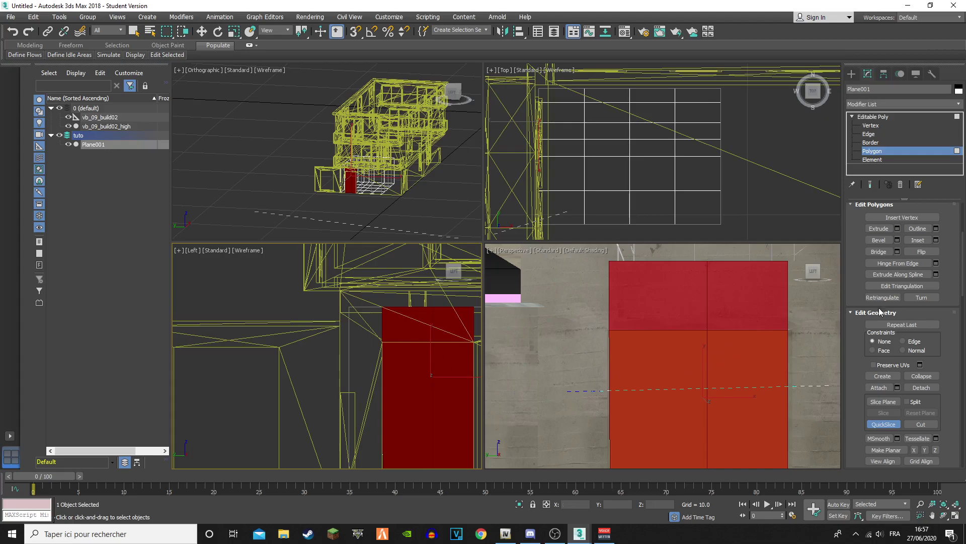
click(883, 424)
Delete the two lower wall polygons inside the doorway to open a passage in Plane001's wall
key(w)
click(635, 342)
ctrl+click(747, 365)
key(Delete)
scroll(723, 359, down, 5)
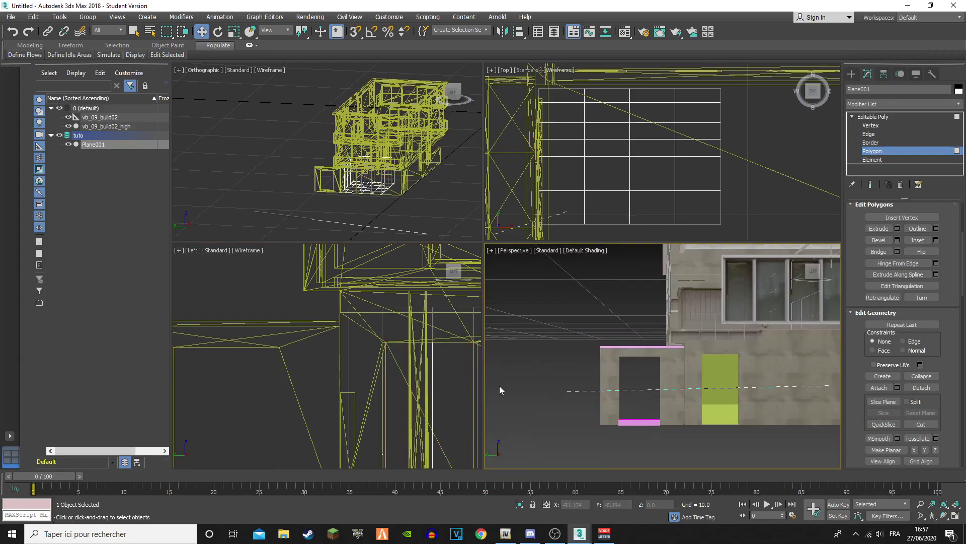
Hide vb_09_build02_high and vb_09_build02 and inspect the door opening in Plane001 from above
scroll(345, 373, down, 3)
click(68, 126)
click(69, 117)
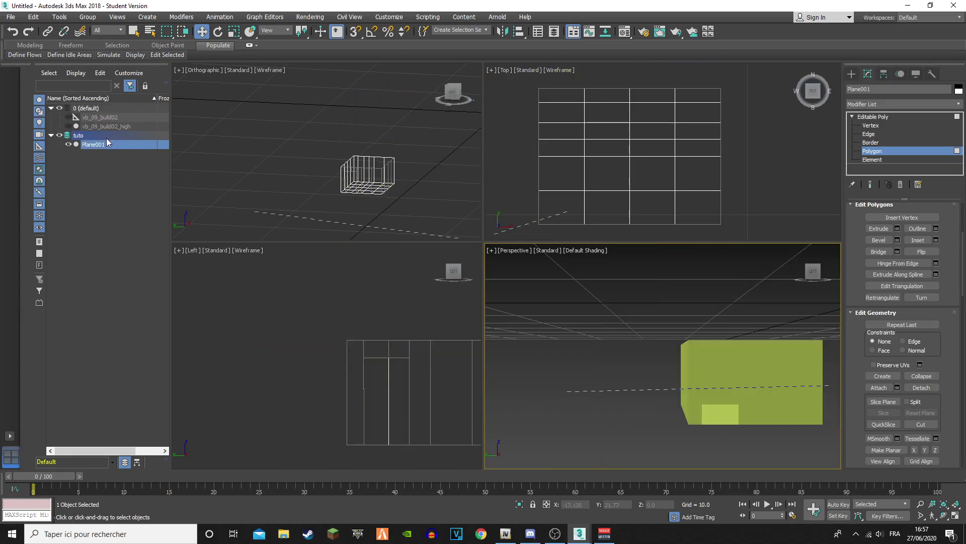
middle_drag(712, 371, 816, 348)
drag(818, 269, 607, 276)
mouse_move(736, 354)
alt+middle_down()
mouse_move(733, 345)
mouse_move(736, 354)
alt+middle_up()
middle_drag(735, 312, 665, 311)
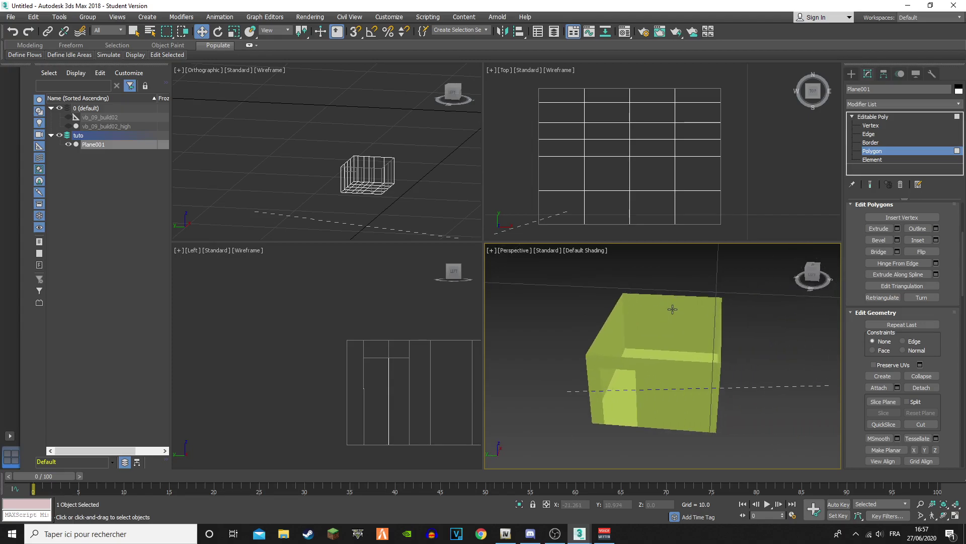
Switch Plane001 to Edge level and select a single edge on the top rim of the long wall
click(120, 144)
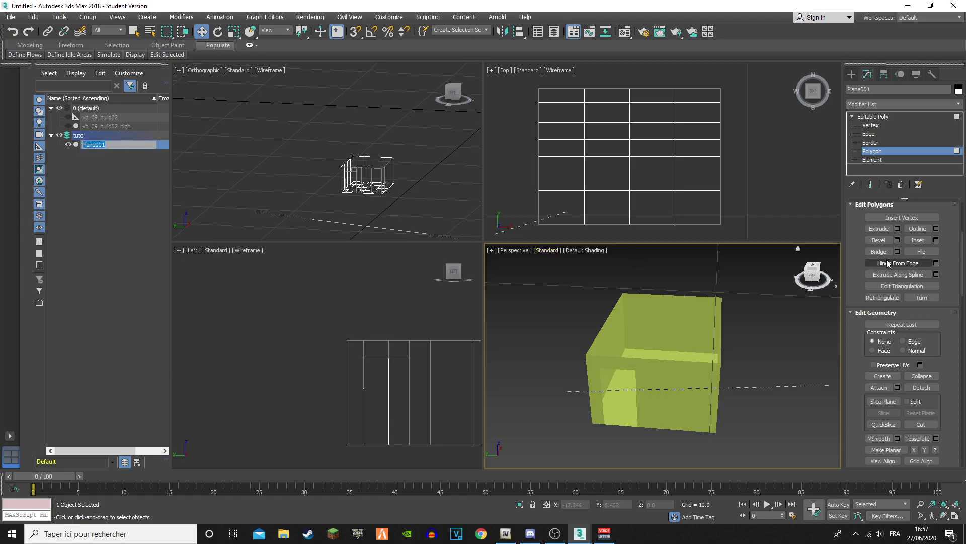
click(879, 135)
click(715, 339)
middle_drag(781, 320, 707, 346)
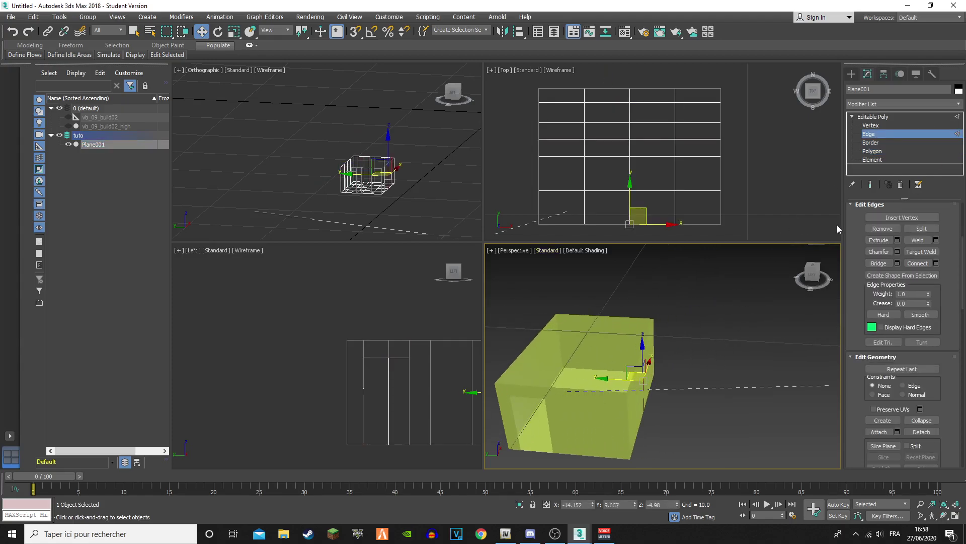
drag(813, 274, 772, 298)
click(655, 363)
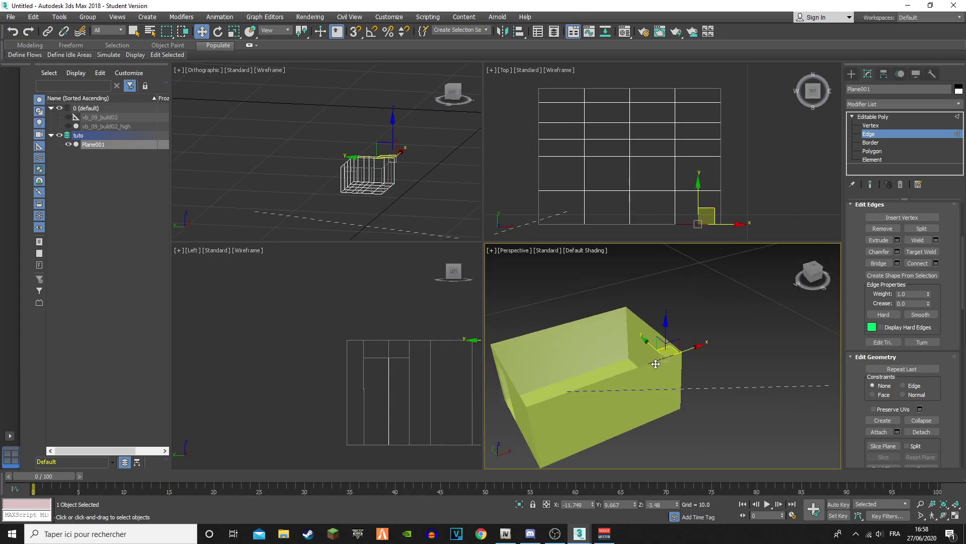
click(636, 367)
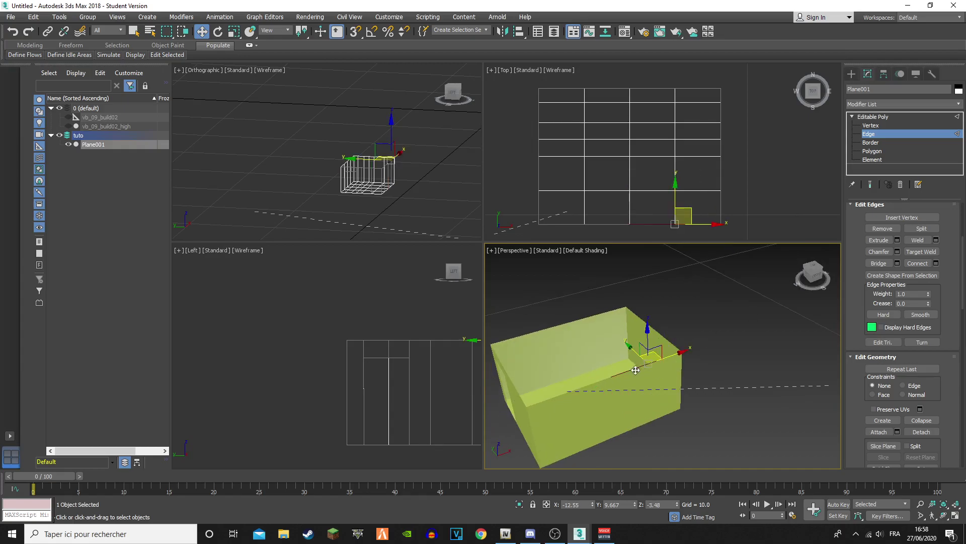
Try to select the top edges of both long walls one by one and with point-to-point selection
ctrl+click(592, 385)
ctrl+click(565, 395)
ctrl+click(512, 337)
ctrl+click(527, 340)
click(542, 330)
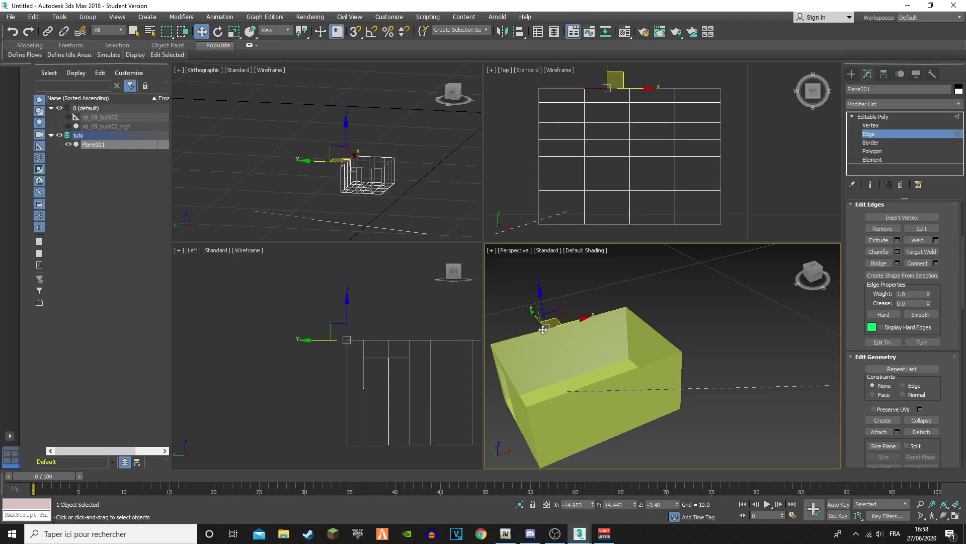
click(522, 338)
key(ctrl+q)
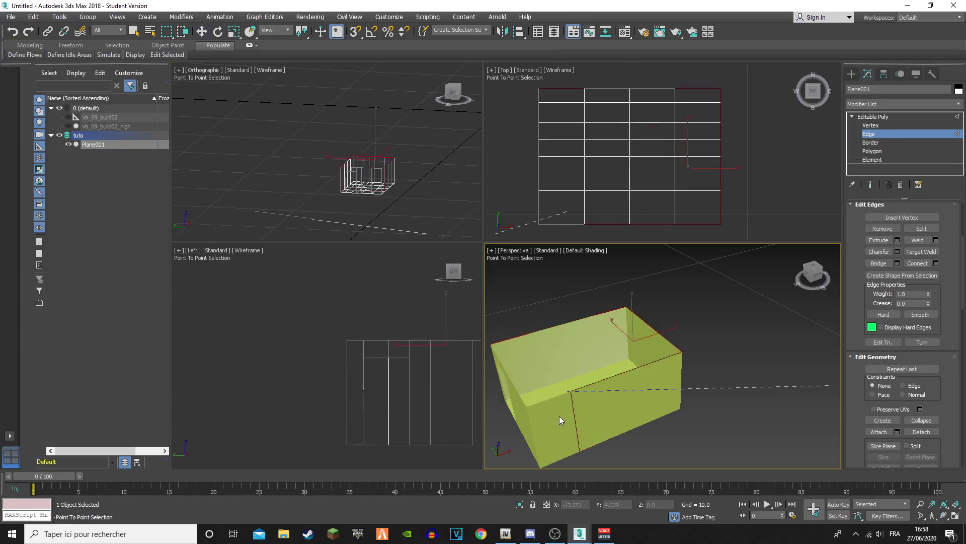
key(w)
Select the top edges of Plane001's two long opposite walls and bridge them to close the room with a roof
key(ctrl+shift+p)
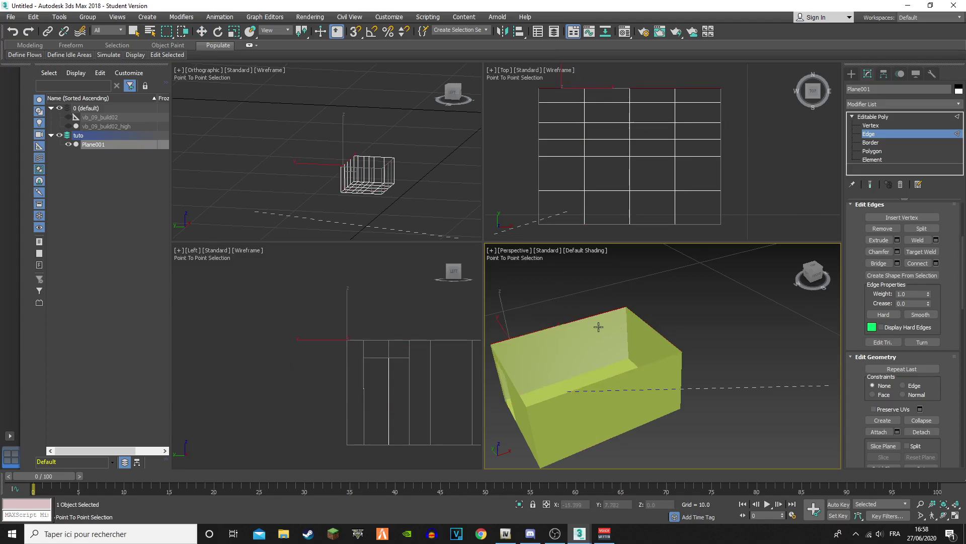
key(w)
click(546, 395)
drag(594, 385, 683, 367)
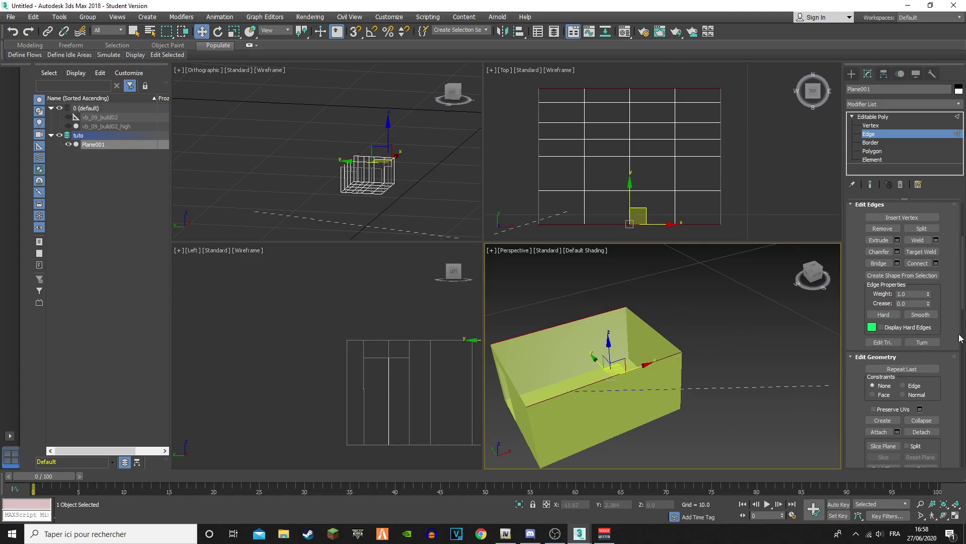
click(890, 264)
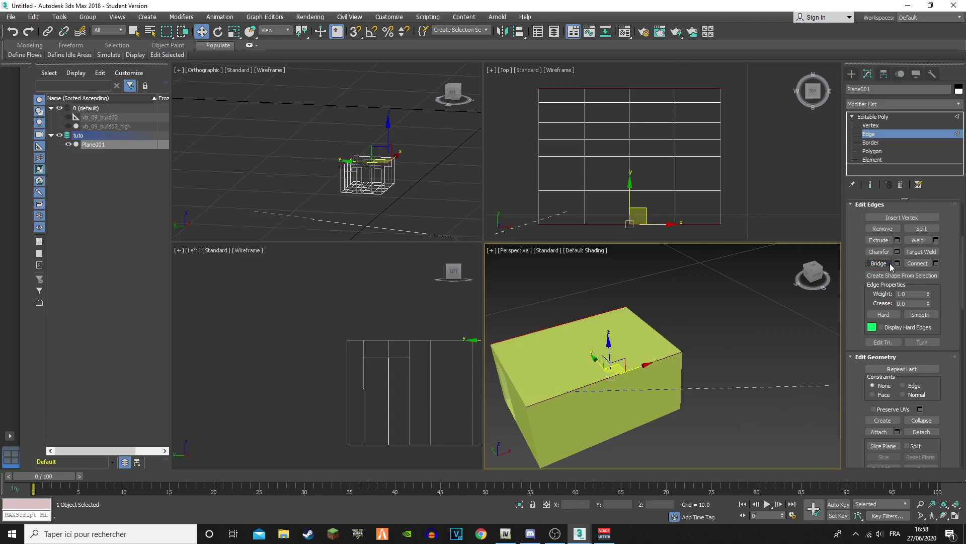
Examine the bridged roof of Plane001 from above and from the doorway side
alt+middle_drag(698, 375, 588, 377)
drag(642, 395, 641, 385)
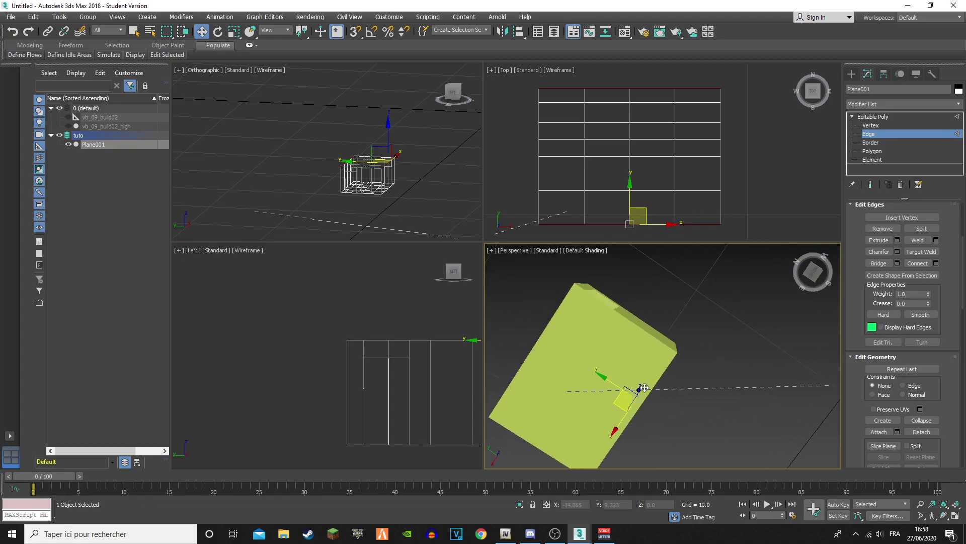
drag(821, 270, 805, 337)
key(shift+z)
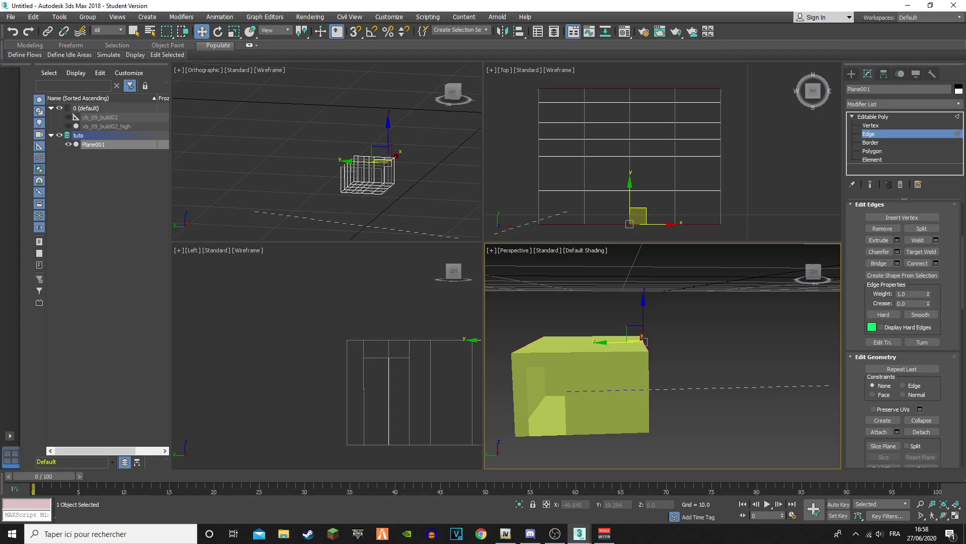
alt+middle_drag(649, 347, 626, 319)
drag(813, 277, 807, 279)
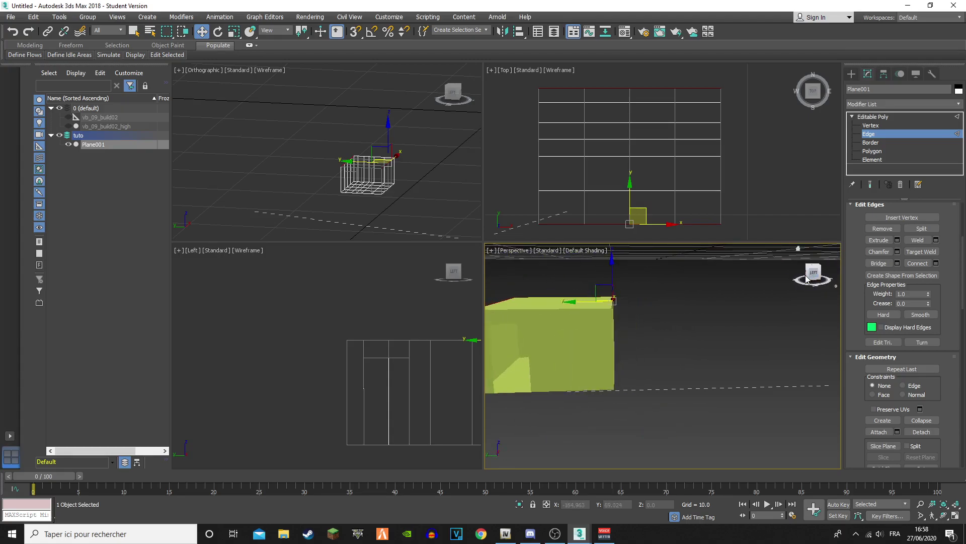
middle_drag(633, 357, 717, 340)
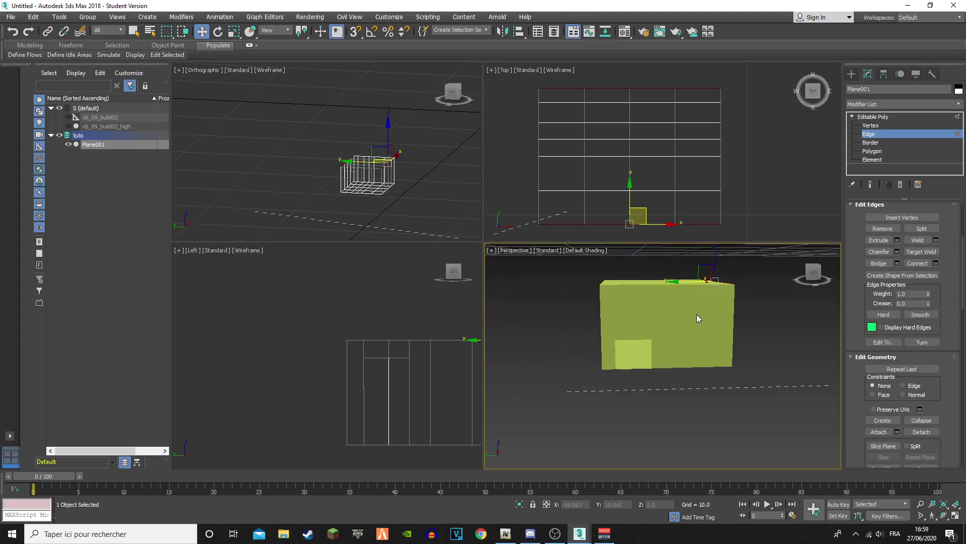
middle_drag(697, 317, 645, 337)
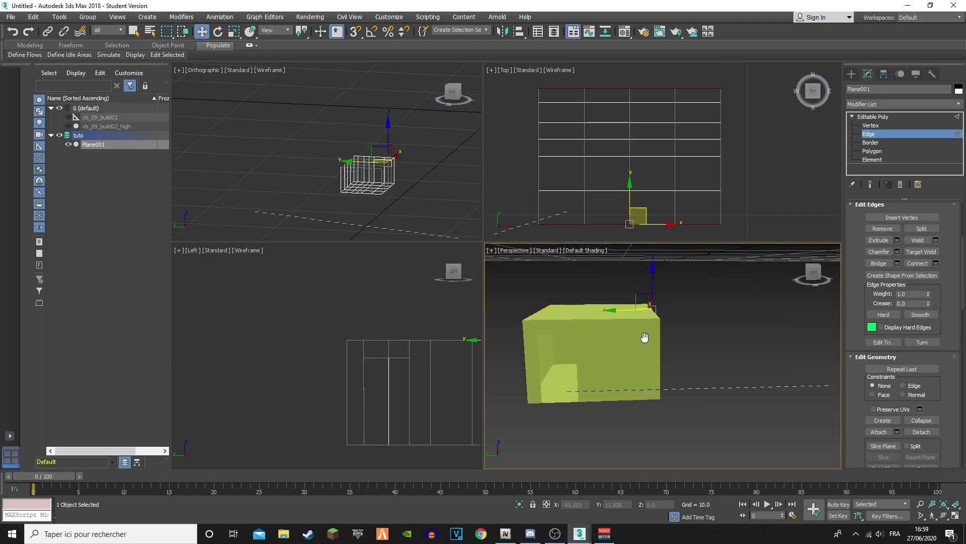
Leave Edge level and reselect Plane001 as a whole object
click(852, 117)
click(852, 117)
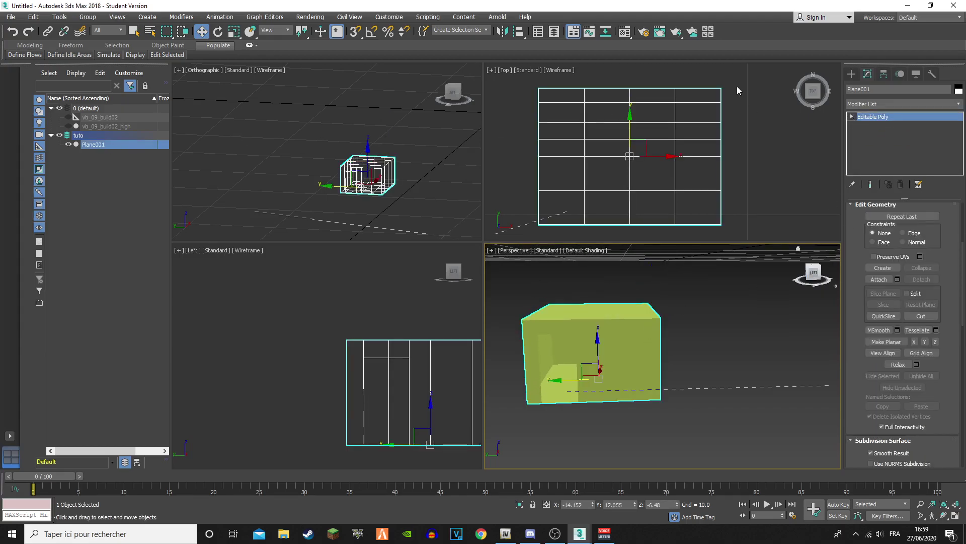
click(111, 189)
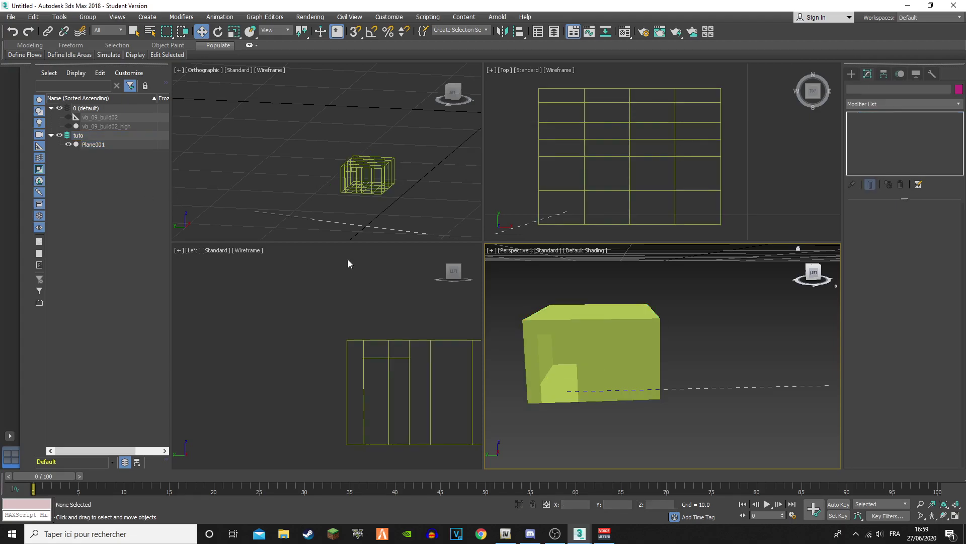
click(130, 145)
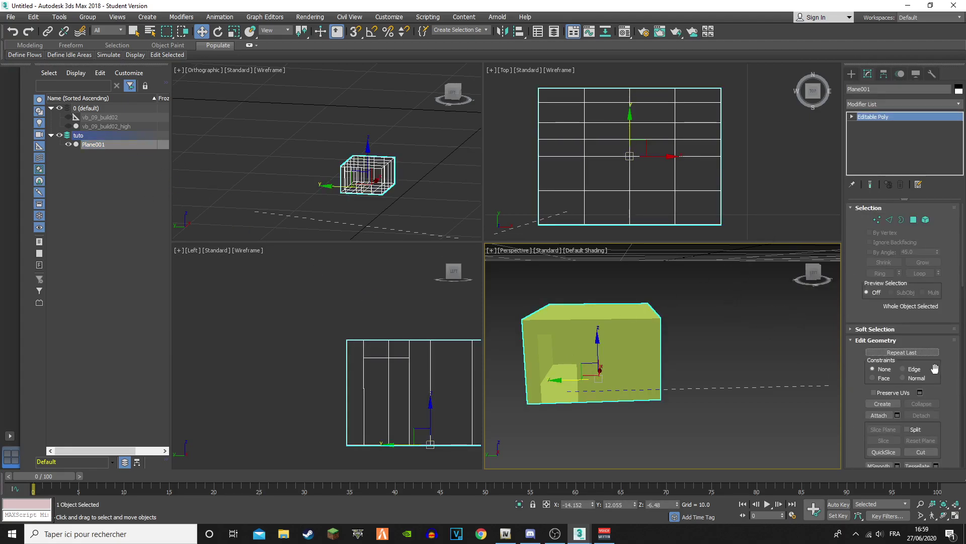
drag(813, 274, 805, 300)
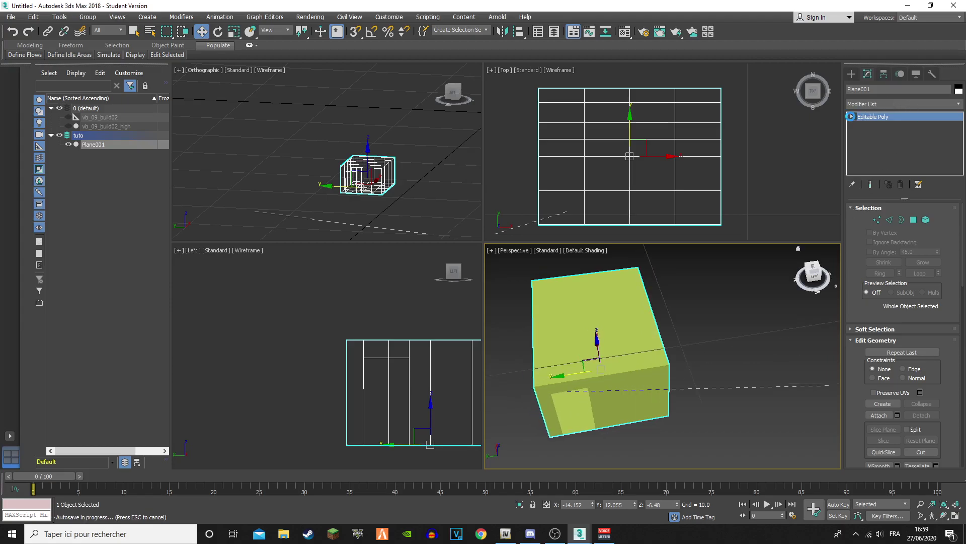
Select the roof of Plane001 at Element level and detach it as a separate object named Roof
click(851, 116)
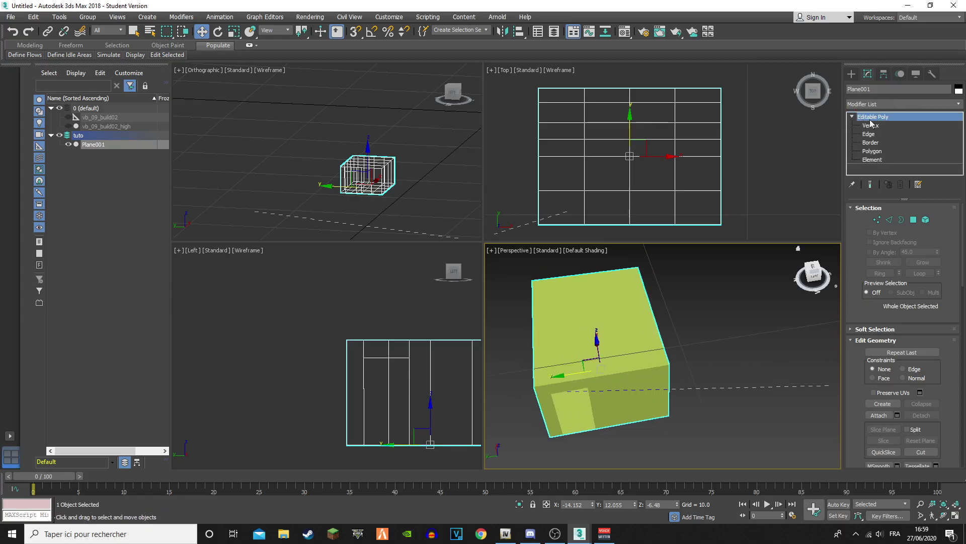
click(885, 160)
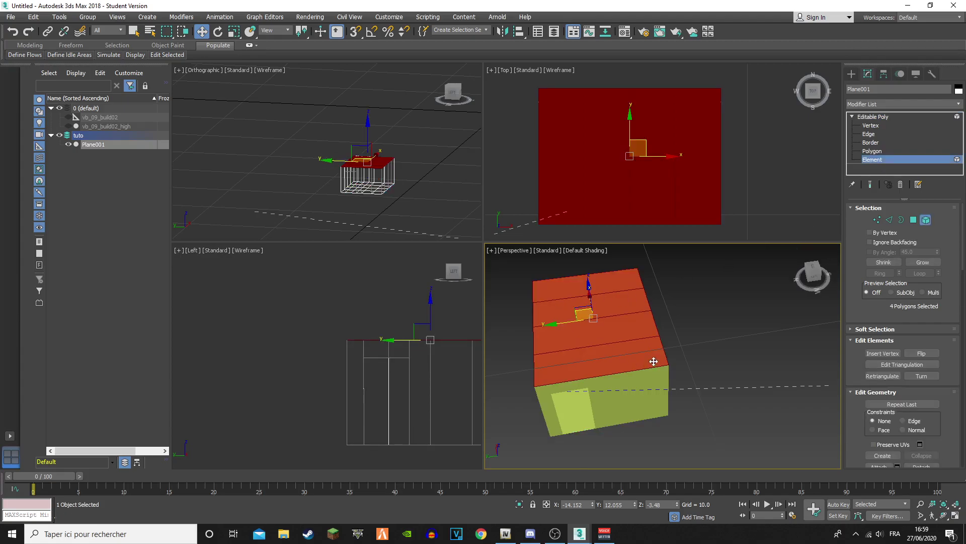
mouse_move(817, 282)
mouse_down()
mouse_move(828, 276)
mouse_move(818, 264)
mouse_move(809, 283)
mouse_up()
scroll(917, 378, down, 5)
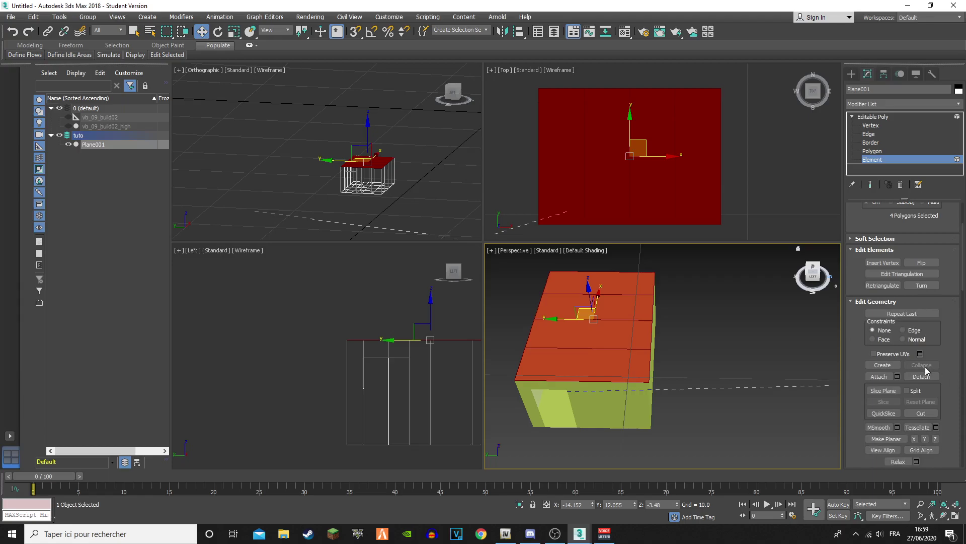
click(922, 377)
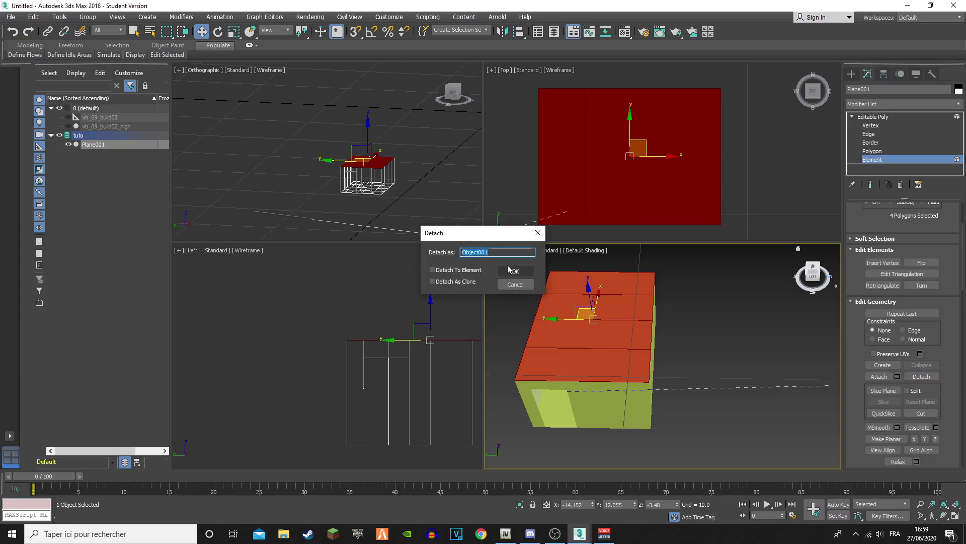
text(Roof)
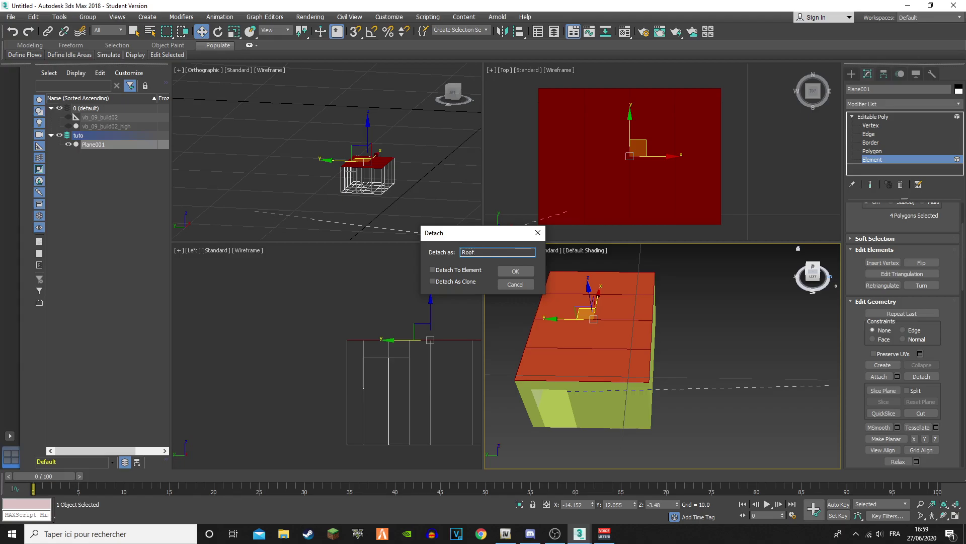
click(515, 271)
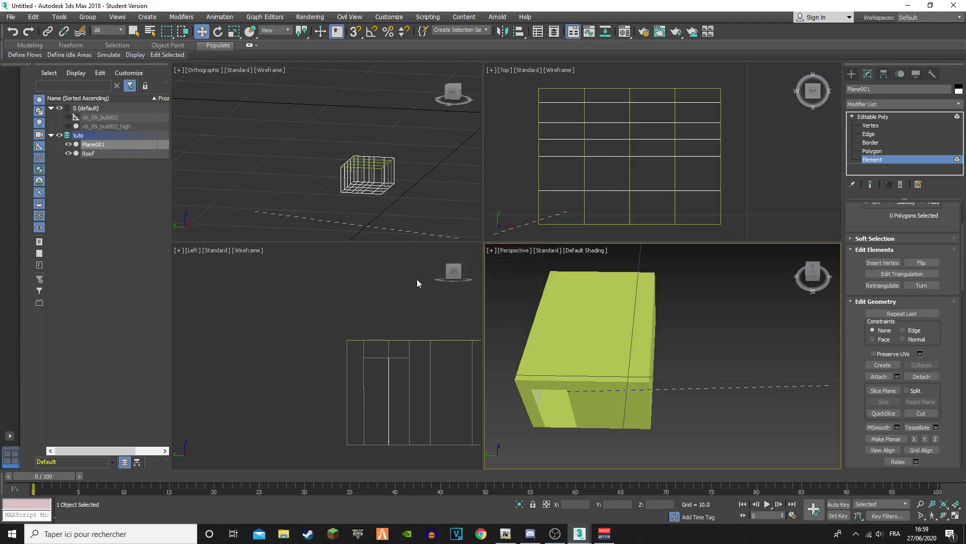
Toggle the Roof object's visibility off and on to check that it is separate from the walls
click(114, 152)
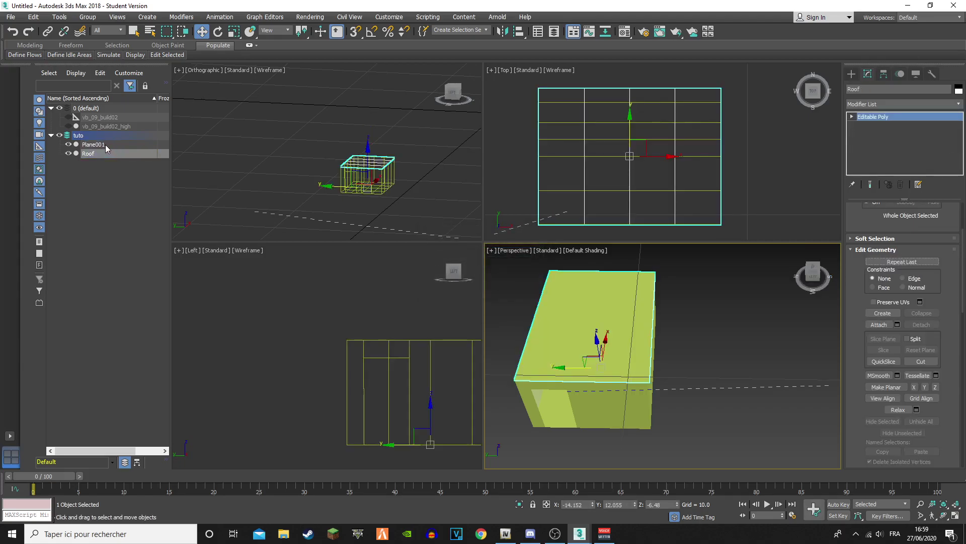
click(68, 154)
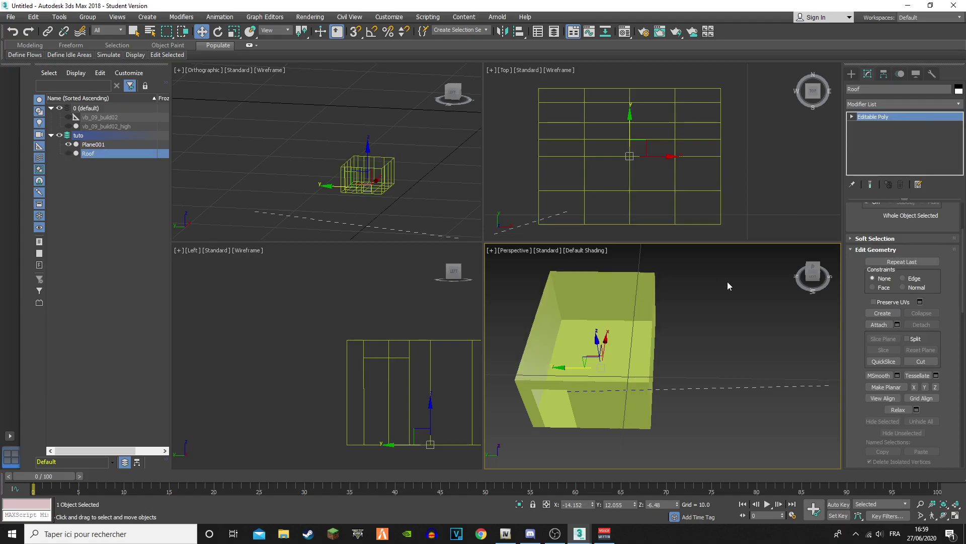
click(68, 153)
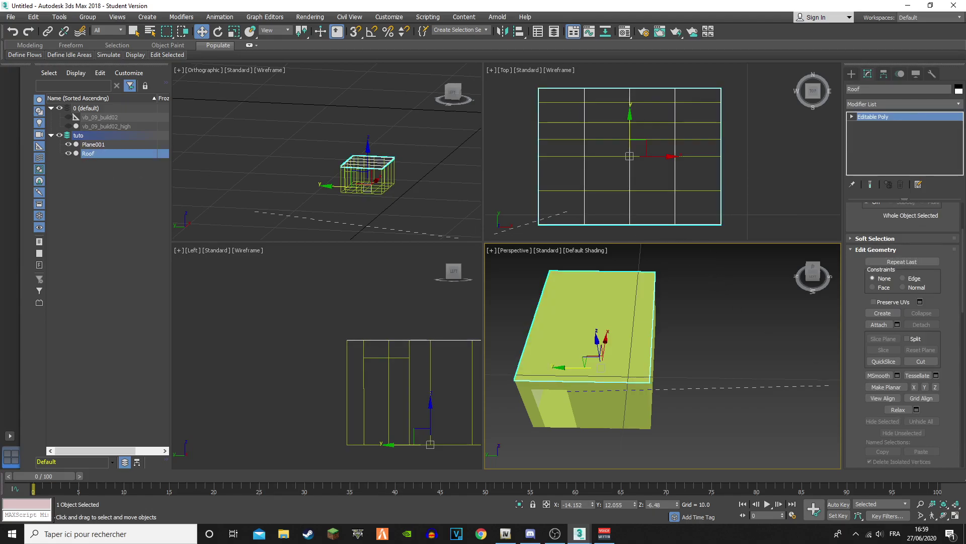
Try to select Plane001's walls at Element level through the doorway side
click(123, 145)
key(5)
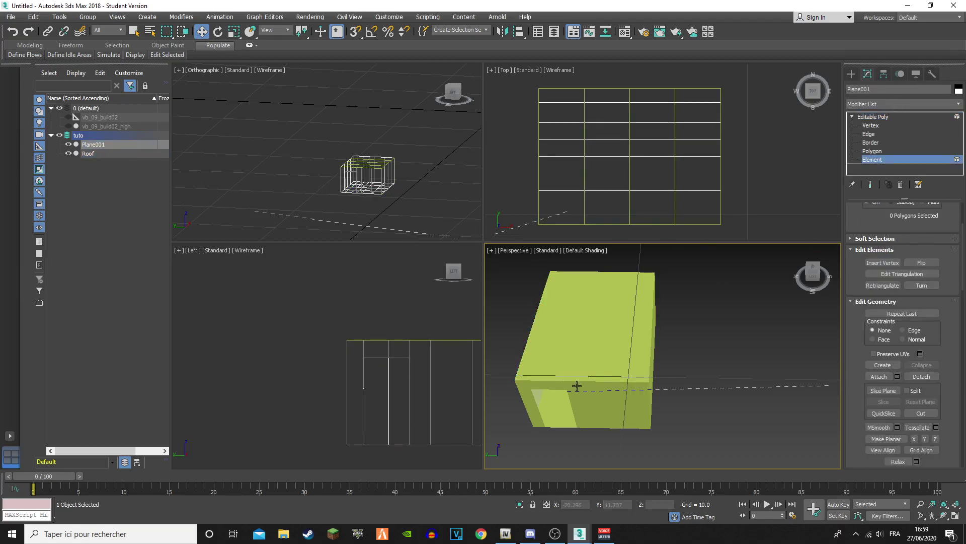
drag(813, 266, 798, 248)
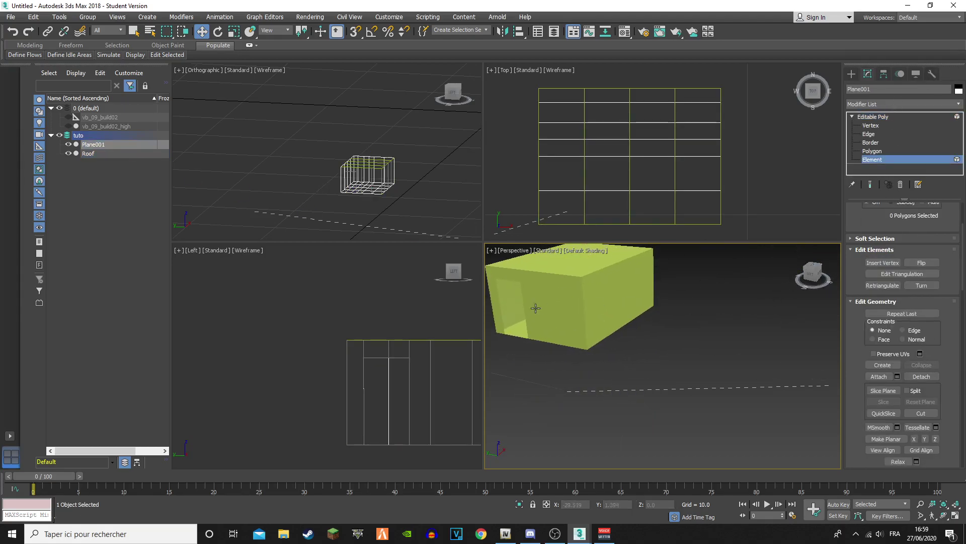
click(517, 331)
alt+middle_drag(629, 352, 663, 356)
mouse_move(814, 274)
mouse_down()
mouse_move(790, 262)
mouse_move(797, 276)
mouse_up()
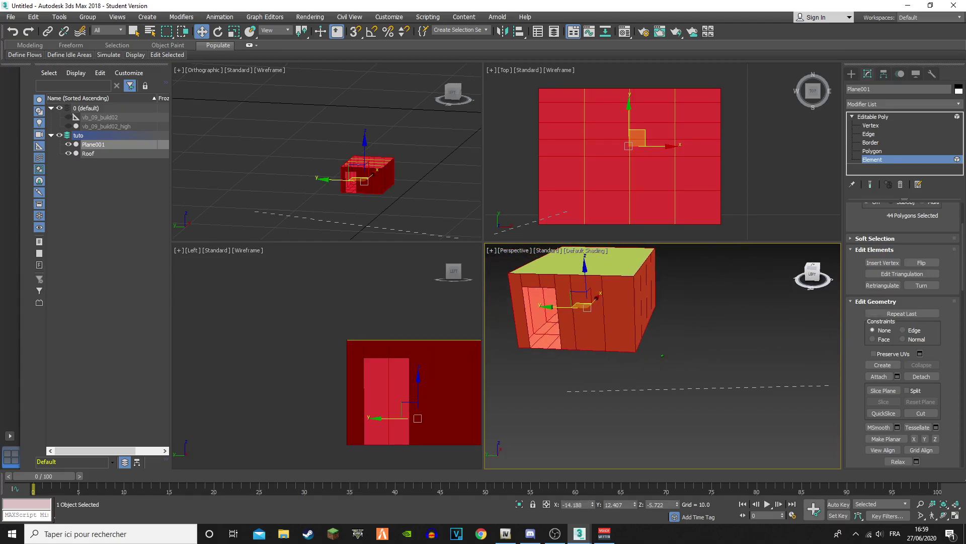
Select the three full-height wall polygons beside the doorway in Plane001 at Polygon level
click(892, 152)
click(571, 322)
ctrl+click(581, 328)
ctrl+click(614, 325)
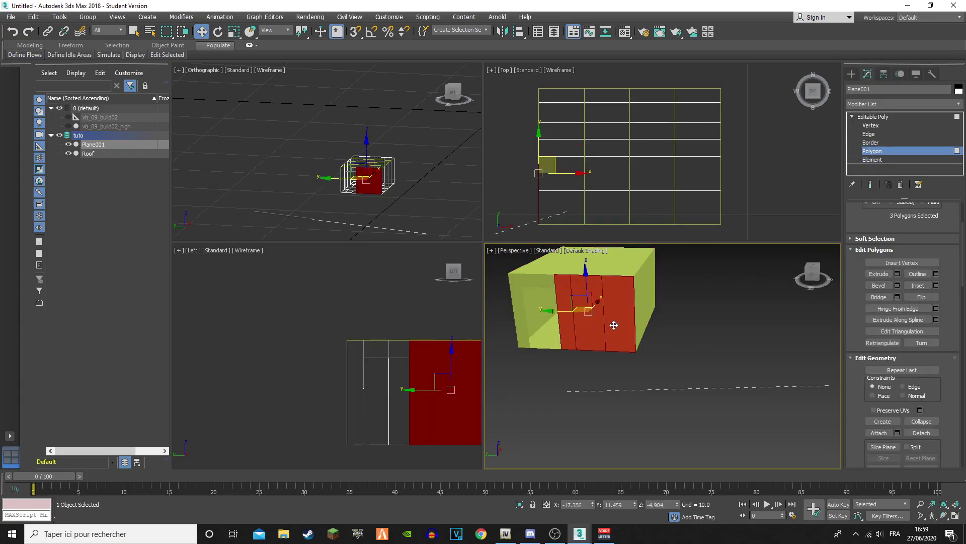
Add the four polygons of the adjacent long wall to the selection
alt+middle_drag(781, 287, 777, 280)
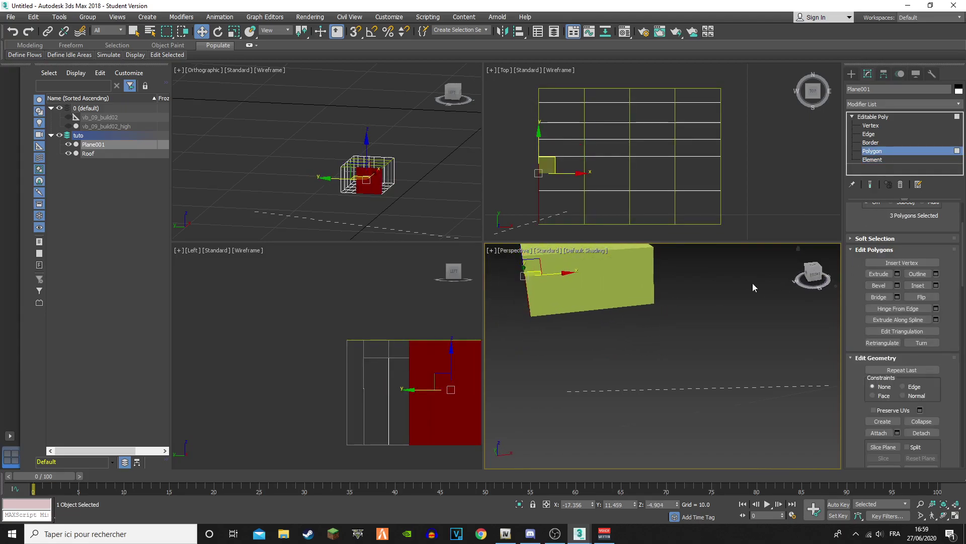
ctrl+click(550, 305)
ctrl+click(582, 299)
ctrl+click(610, 292)
ctrl+click(639, 286)
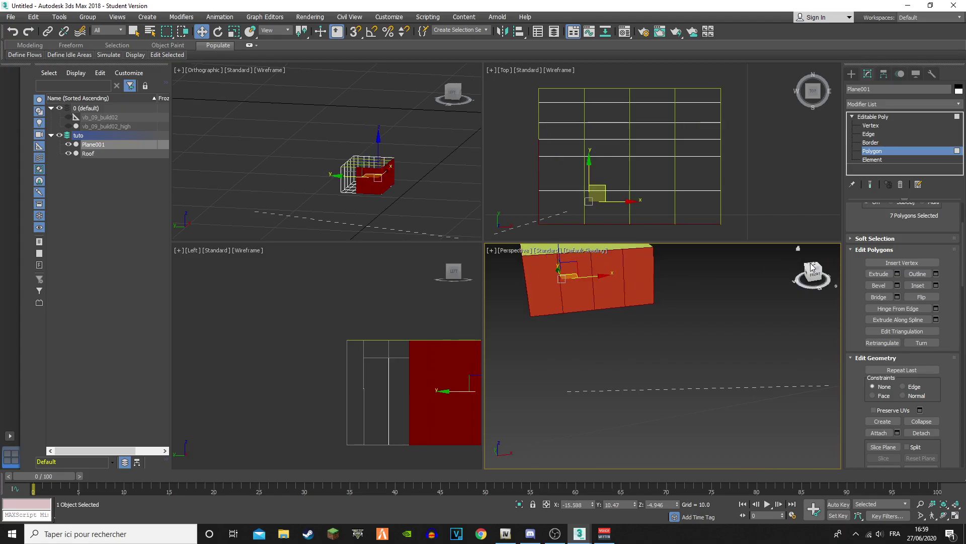
Add the six polygons of the wall opposite the doorway to Plane001's polygon selection
drag(813, 273, 794, 274)
alt+middle_drag(785, 277, 742, 277)
ctrl+click(684, 282)
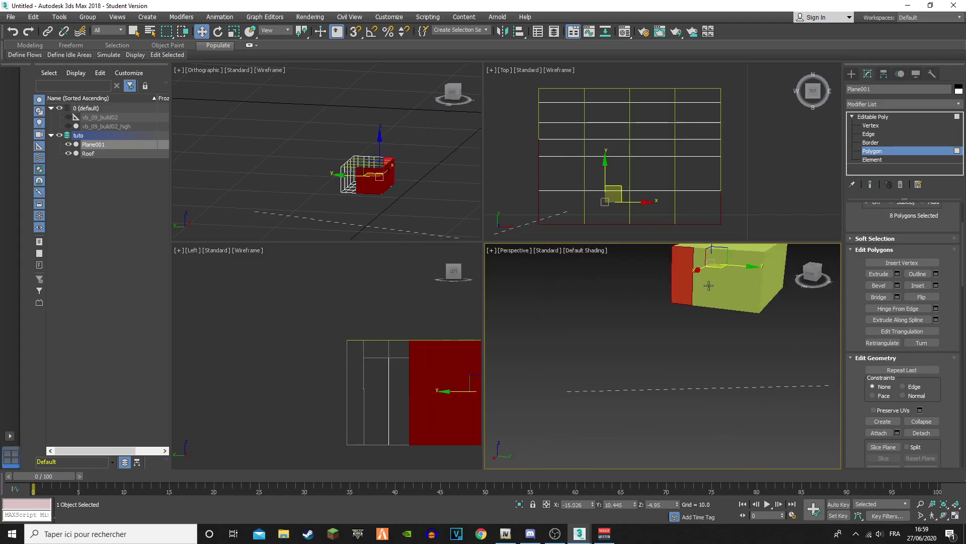
ctrl+click(704, 284)
ctrl+click(748, 290)
ctrl+click(757, 290)
ctrl+click(733, 286)
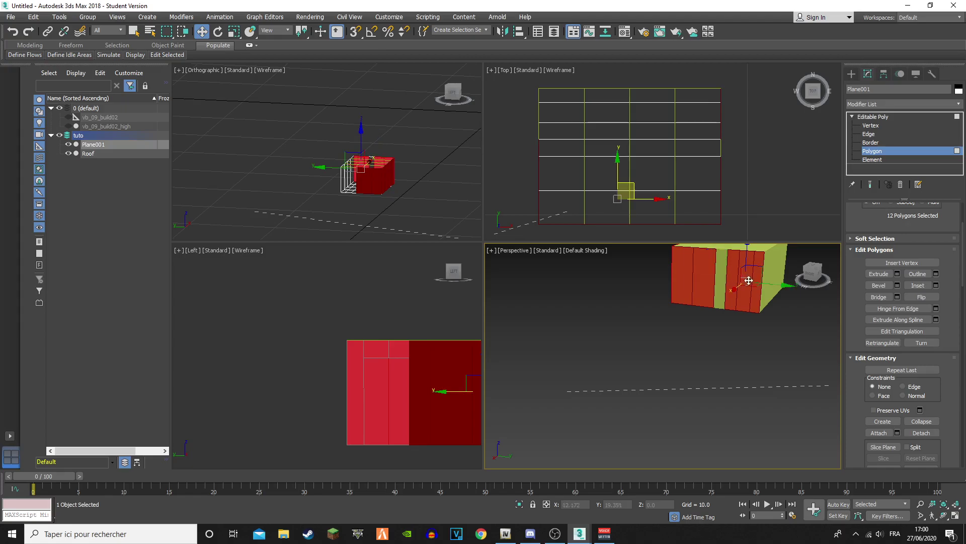
ctrl+click(720, 286)
Add the four polygons of the remaining long wall to the selection
alt+middle_drag(839, 288, 668, 307)
ctrl+click(667, 307)
ctrl+click(700, 304)
ctrl+click(752, 307)
ctrl+click(780, 304)
Add the remaining three wall polygons above and beside the doorway to the selection, then check the walls from all sides
drag(814, 279, 720, 292)
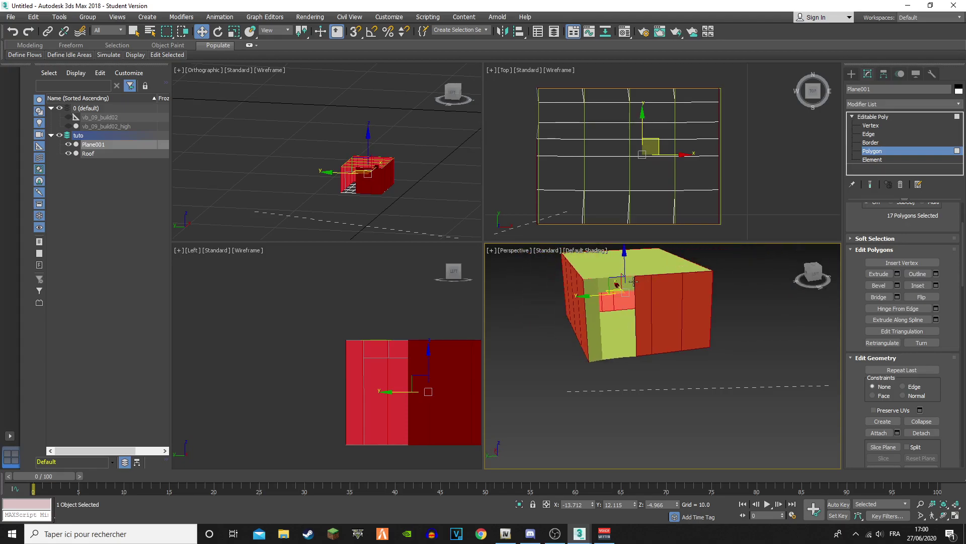
ctrl+click(634, 282)
ctrl+click(605, 282)
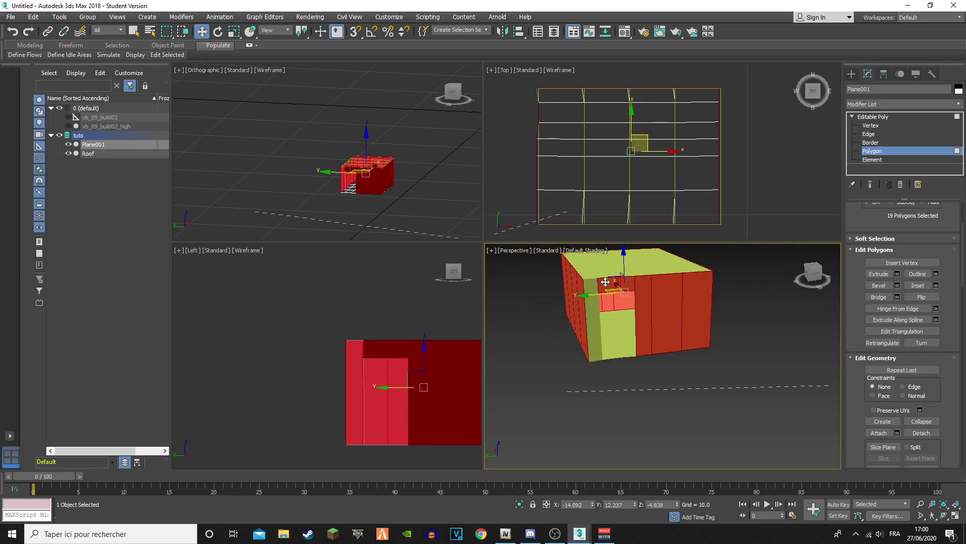
ctrl+click(593, 285)
click(816, 275)
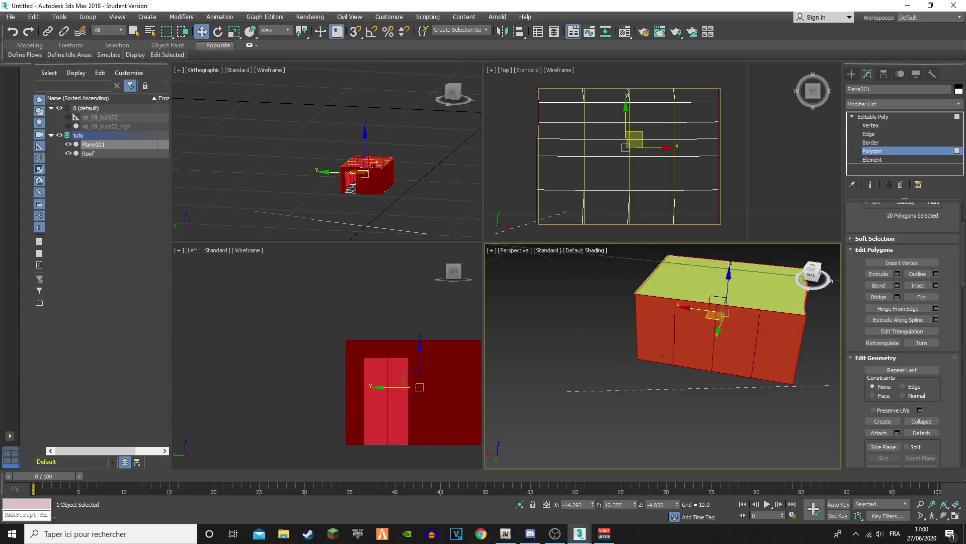
drag(715, 297, 818, 277)
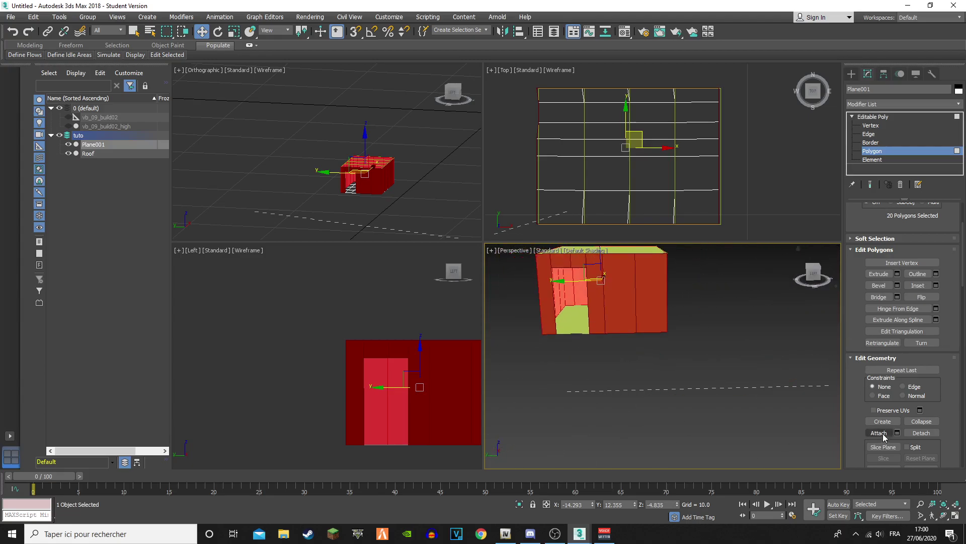
Detach the selected wall polygons as a separate object named wall
click(920, 433)
text(wall)
key(Return)
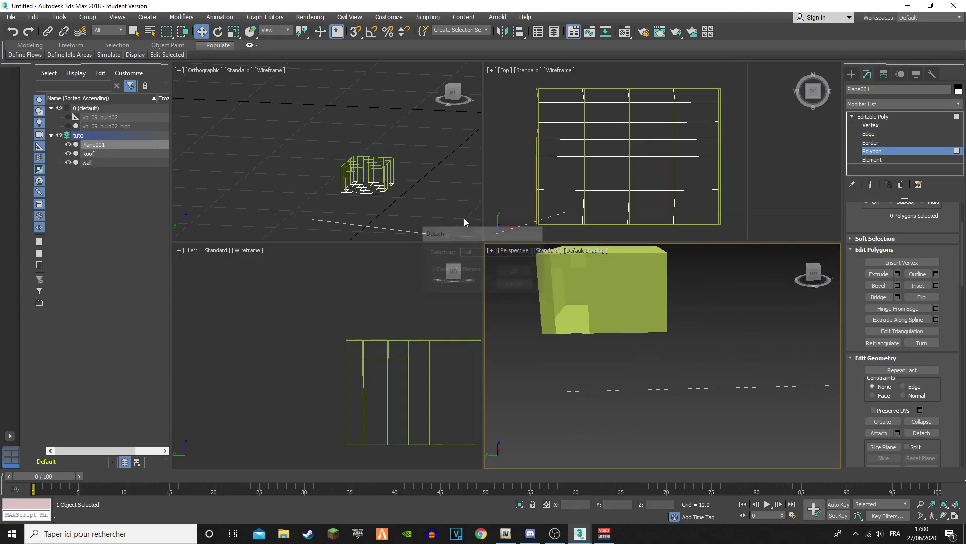
Rename the remaining Plane001 object as floor
click(891, 89)
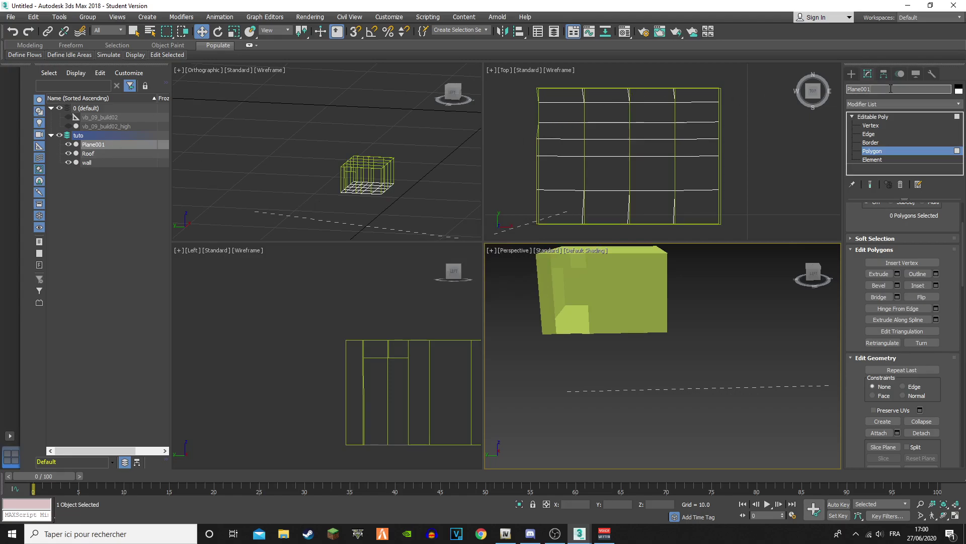
text(floor)
key(Return)
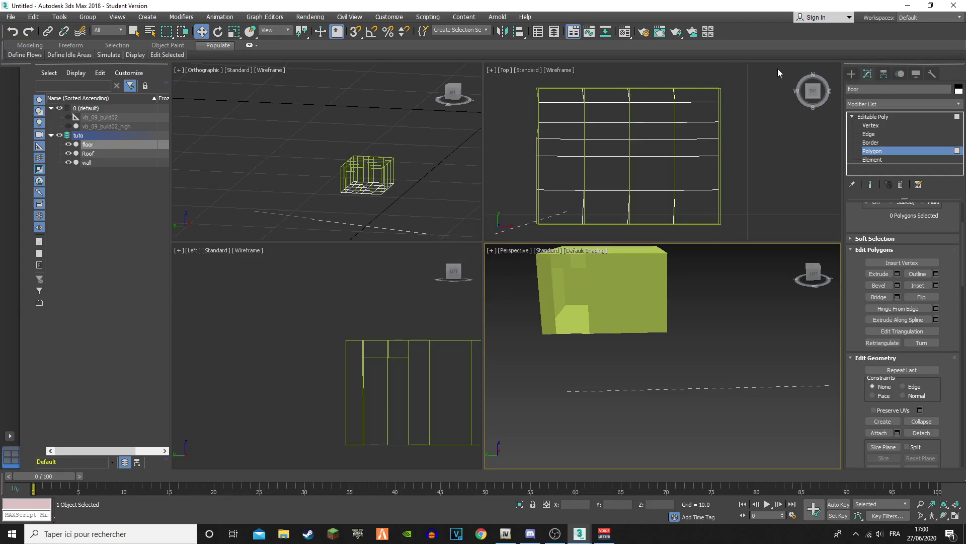
Toggle the visibility of floor, Roof and wall off and on to check that they are separate objects
click(68, 145)
click(69, 154)
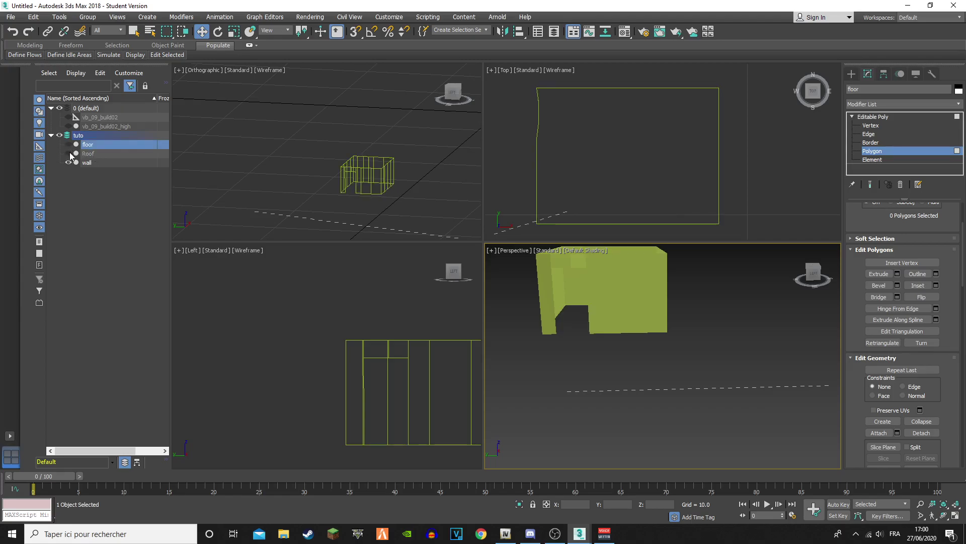
click(69, 153)
click(68, 162)
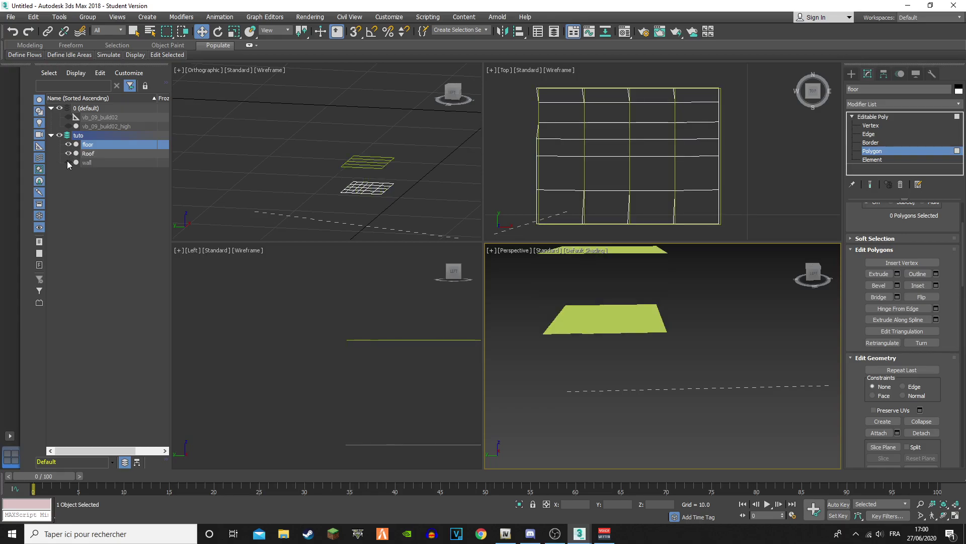
click(68, 162)
Examine the room from several angles, especially where the roof meets the wall above the doorway
middle_drag(738, 324, 788, 390)
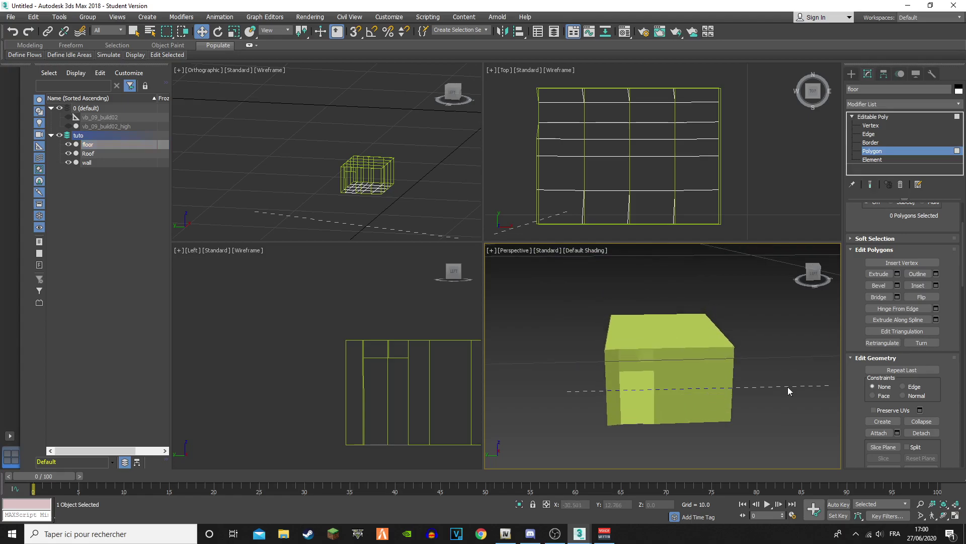
mouse_move(680, 390)
alt+middle_down()
mouse_move(697, 328)
mouse_move(684, 307)
mouse_move(706, 417)
mouse_move(523, 413)
alt+middle_up()
mouse_move(707, 417)
alt+middle_down()
mouse_move(675, 398)
mouse_move(654, 410)
mouse_move(669, 418)
mouse_move(667, 388)
alt+middle_up()
drag(707, 418, 707, 417)
scroll(551, 403, up, 6)
middle_drag(653, 381, 624, 433)
scroll(716, 352, down, 1)
middle_drag(621, 300, 697, 352)
drag(813, 276, 801, 277)
alt+middle_drag(683, 365, 646, 333)
middle_drag(723, 349, 709, 400)
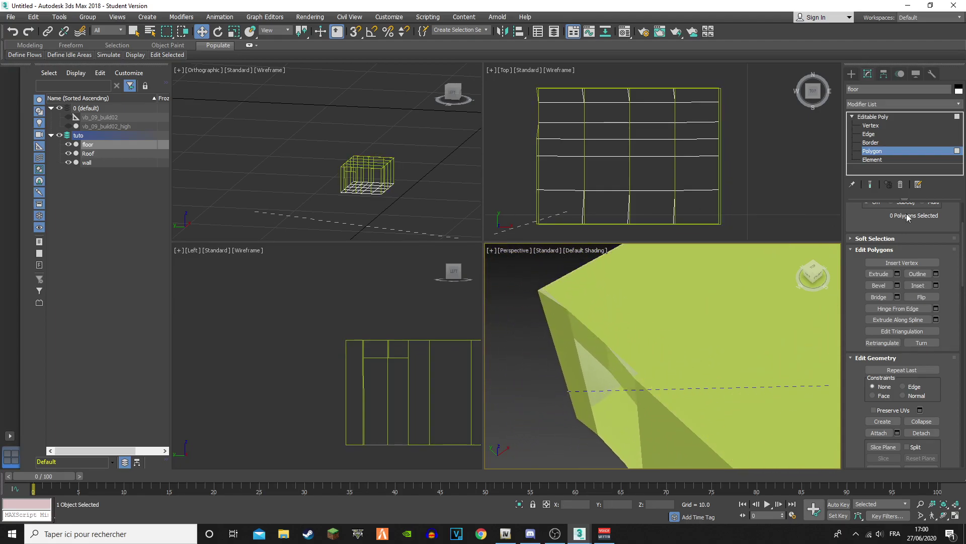
Select the wall object and switch to its Edge level
click(871, 142)
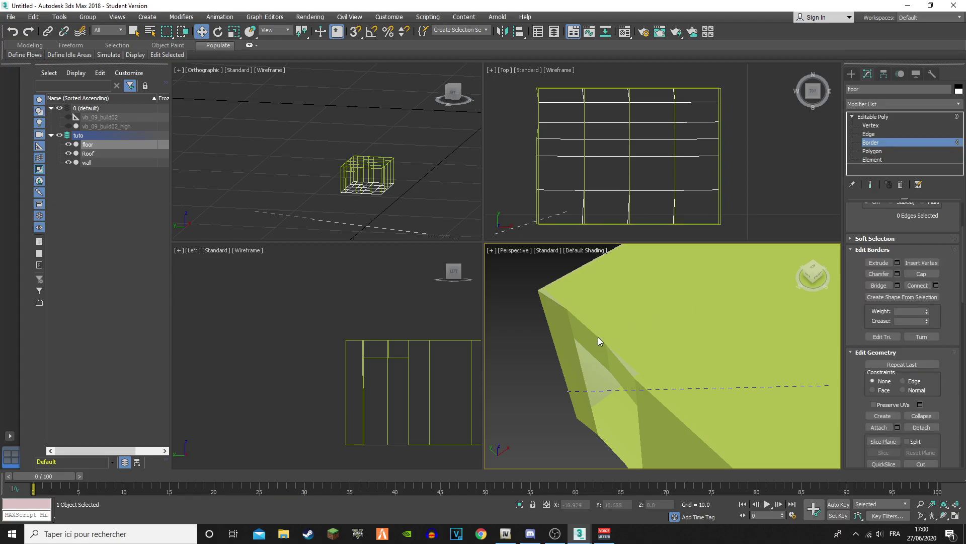
click(121, 154)
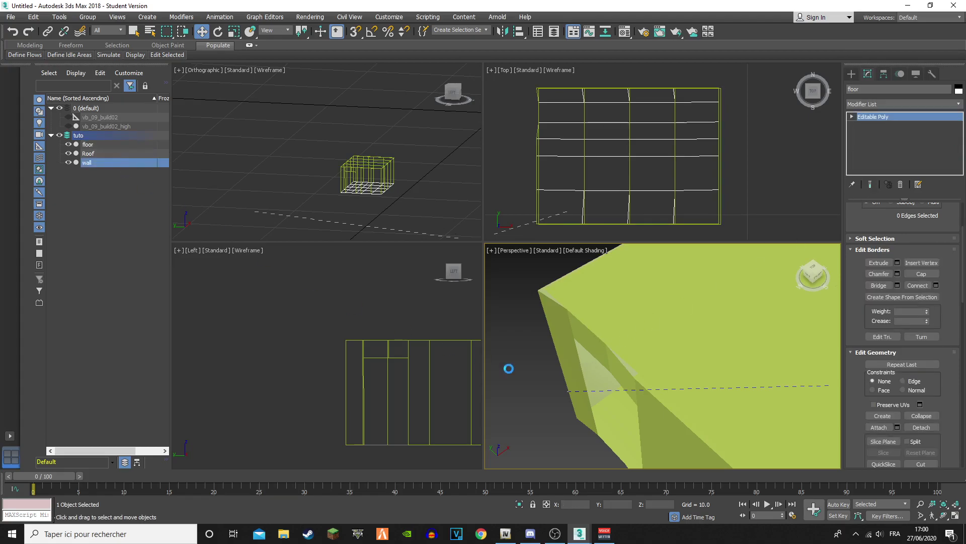
click(592, 339)
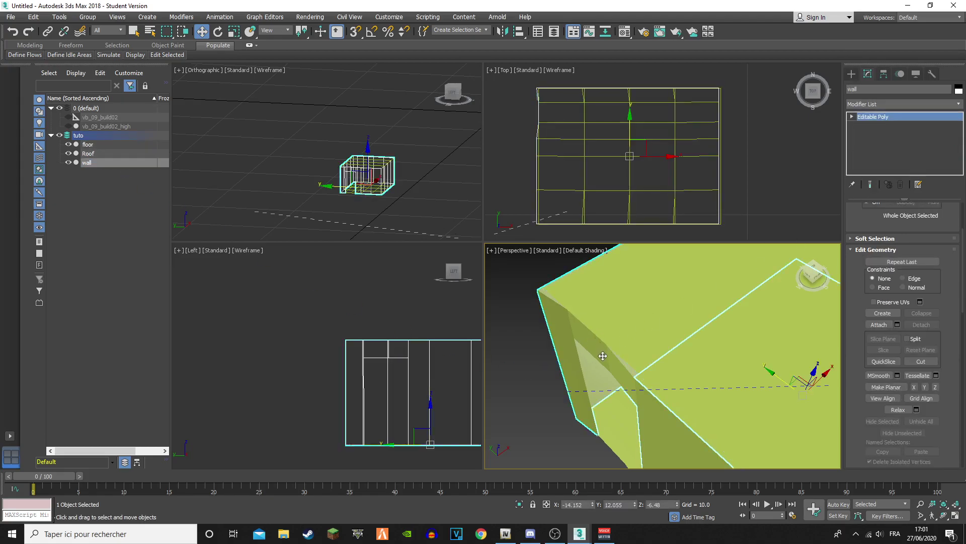
click(851, 117)
click(868, 134)
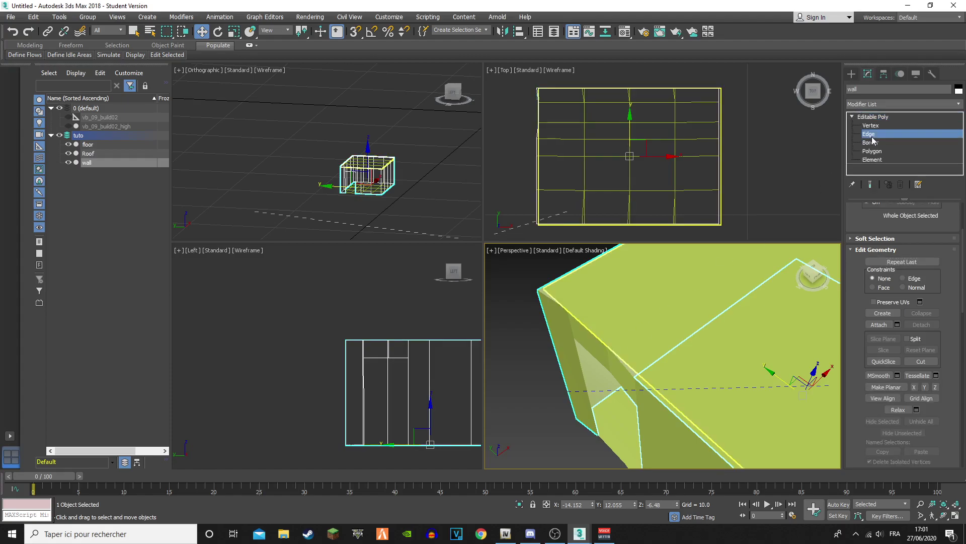
Select the two edges bounding the wall section above the doorway, one at the roof line and one at the door head
click(583, 331)
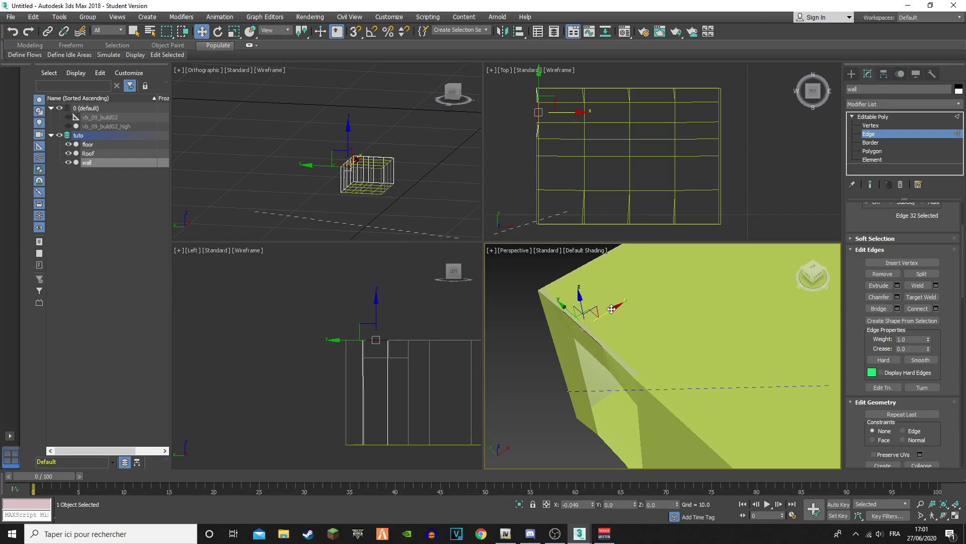
ctrl+click(593, 356)
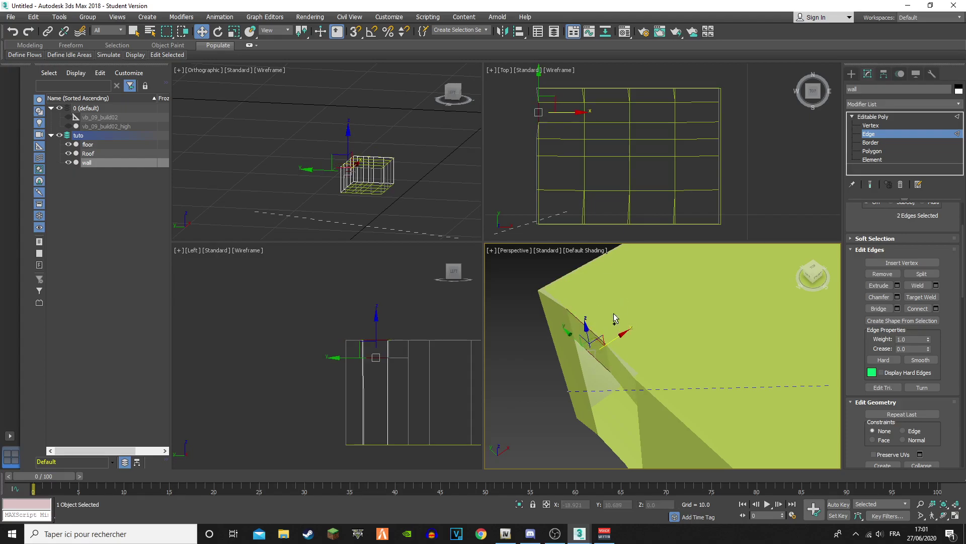
click(626, 340)
click(607, 348)
ctrl+click(578, 341)
ctrl+click(585, 347)
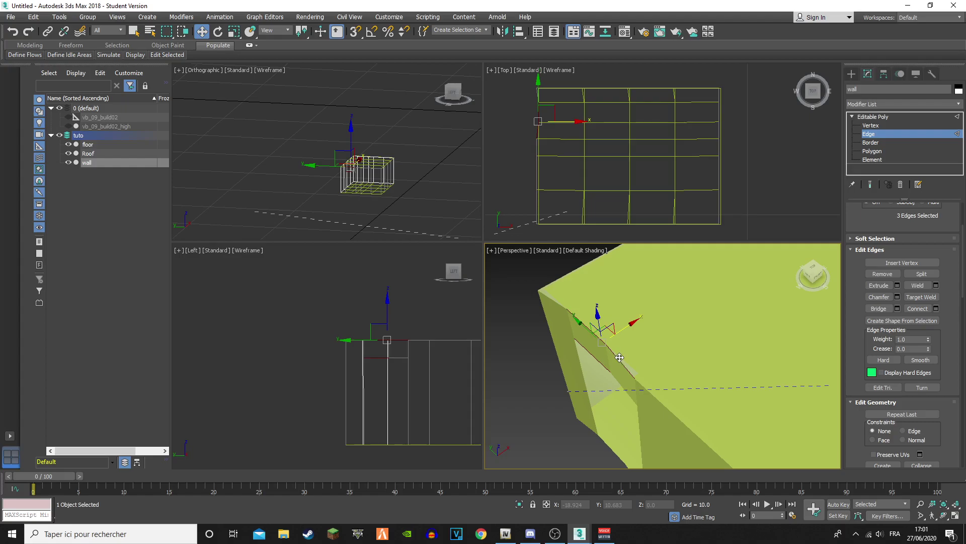
ctrl+click(600, 361)
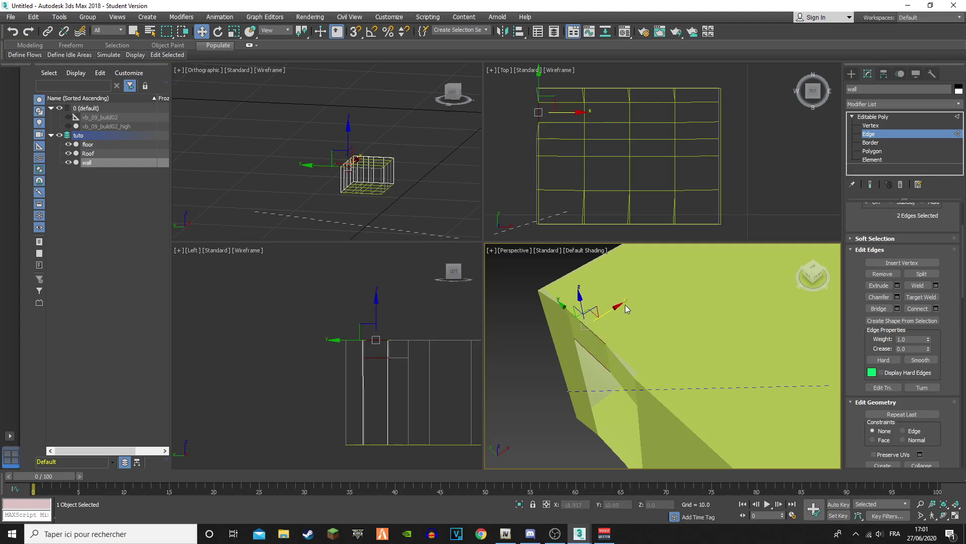
Move the selected wall edges slightly outward along X to straighten the wall above the doorway
mouse_move(620, 306)
mouse_down()
mouse_move(603, 314)
mouse_move(617, 303)
mouse_up()
middle_drag(617, 304, 632, 371)
click(812, 267)
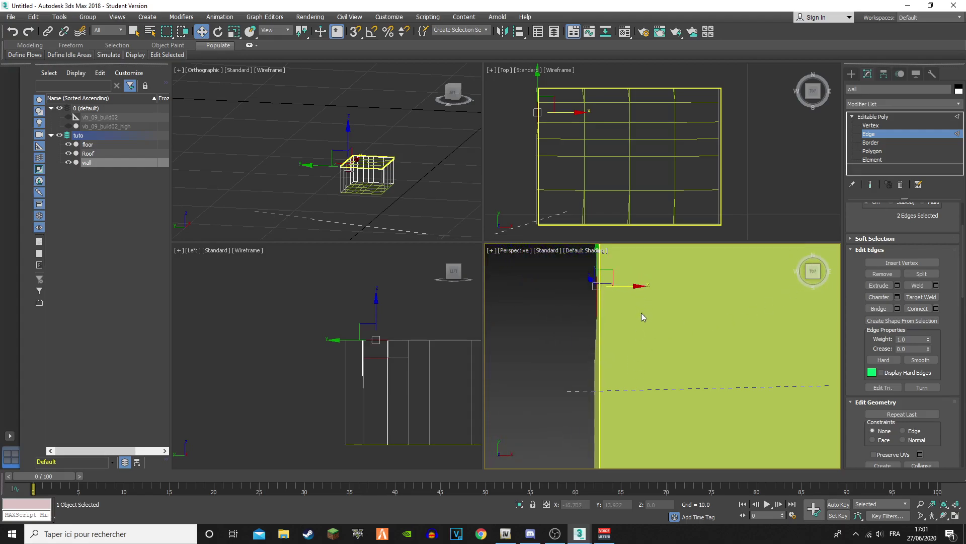
middle_drag(641, 315, 651, 418)
drag(635, 348, 632, 348)
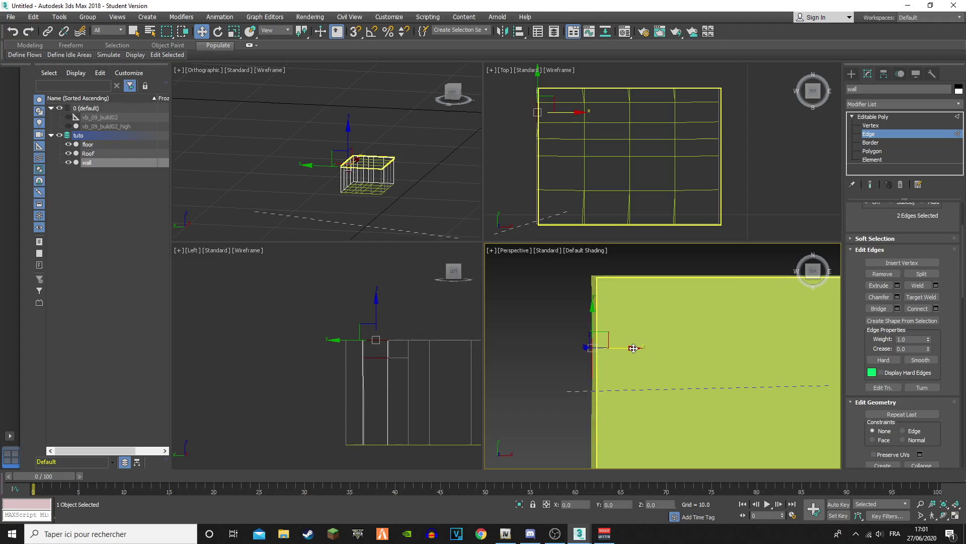
Select the Roof object and move it along X to about -14.24, towards the doorway wall
drag(809, 274, 825, 266)
middle_drag(697, 414, 514, 444)
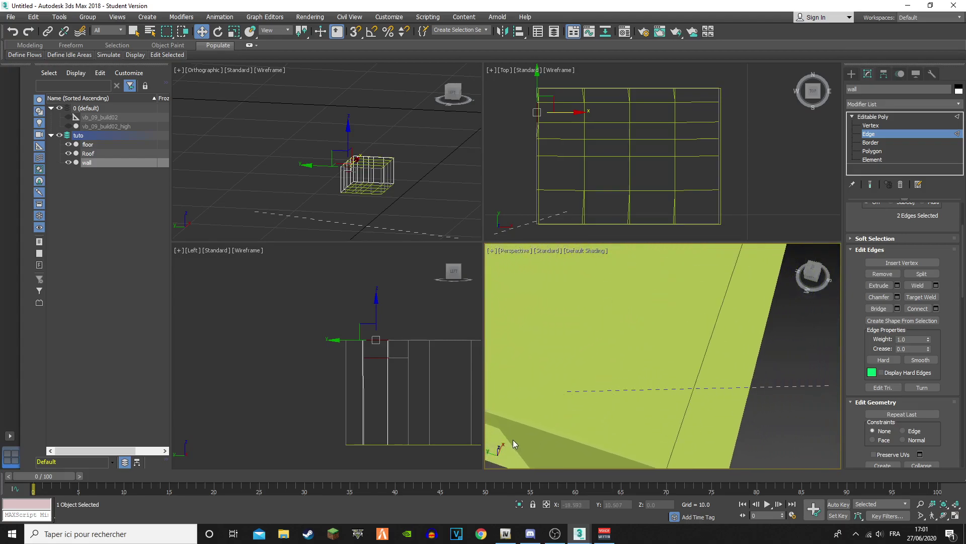
scroll(612, 389, down, 5)
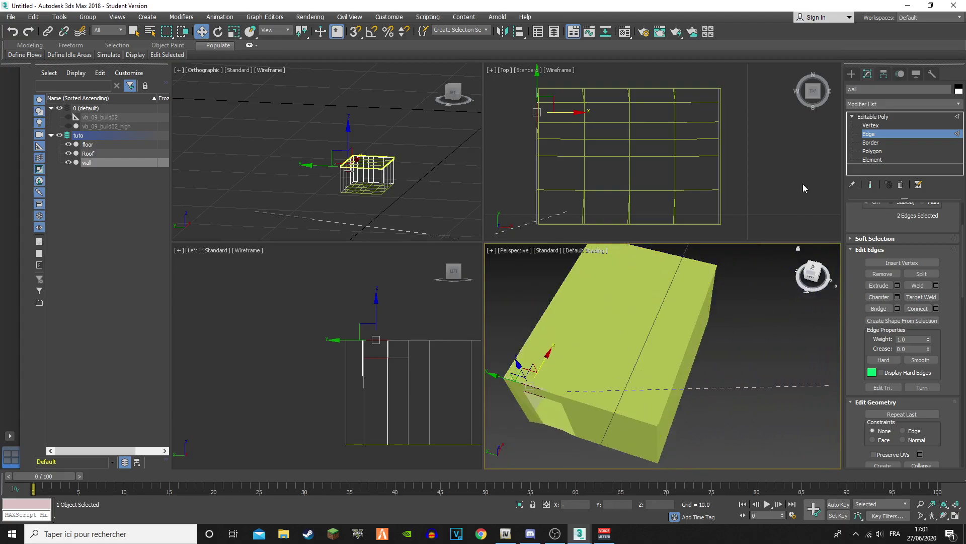
click(100, 153)
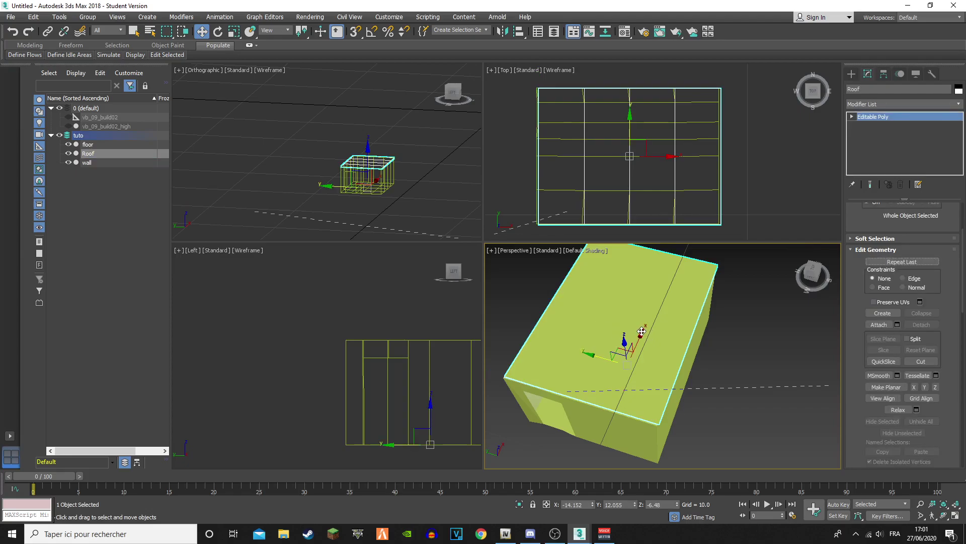
drag(642, 333, 640, 337)
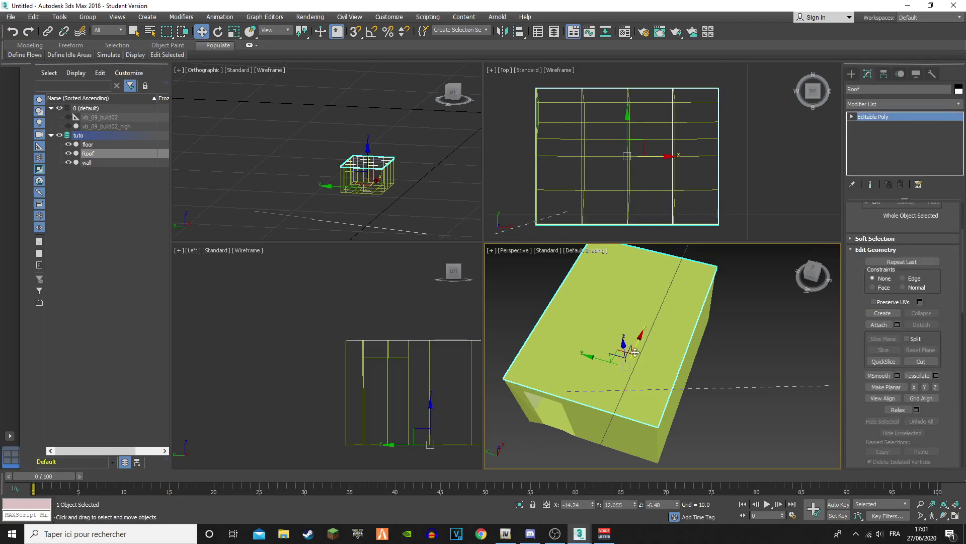
Move the Roof along Y to about 12.087 to line it up with the long walls
scroll(608, 393, up, 5)
click(812, 268)
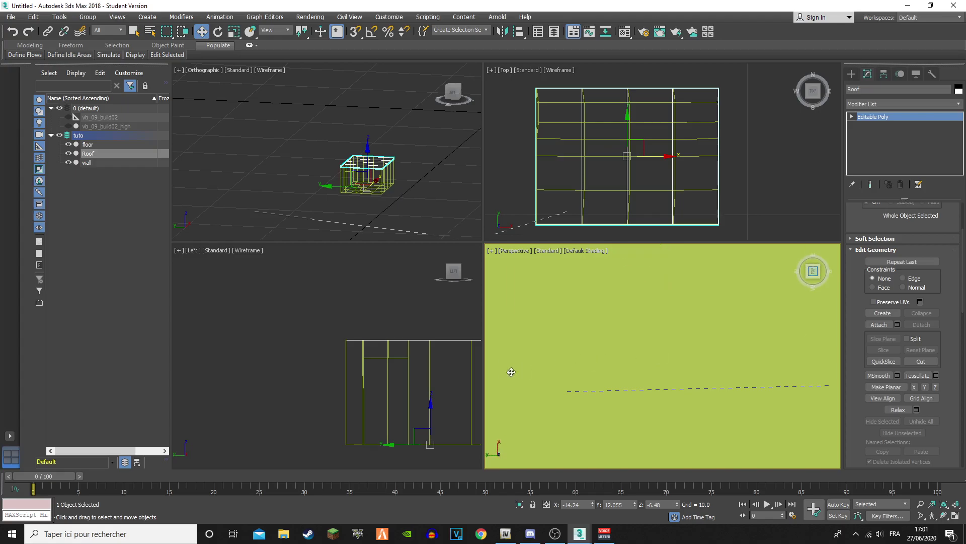
middle_drag(511, 372, 591, 308)
scroll(591, 308, down, 4)
middle_drag(565, 350, 700, 459)
scroll(691, 365, up, 3)
scroll(728, 327, down, 3)
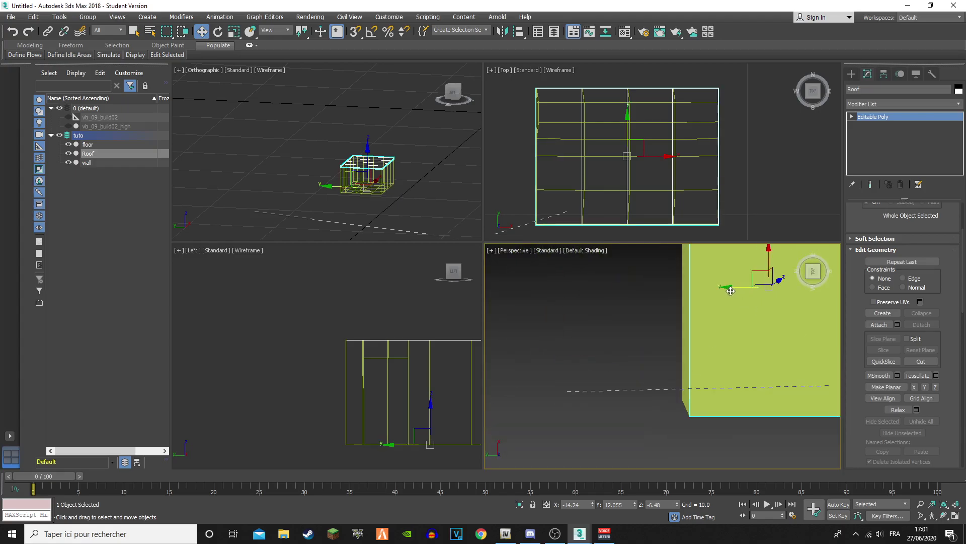
middle_drag(728, 327, 373, 301)
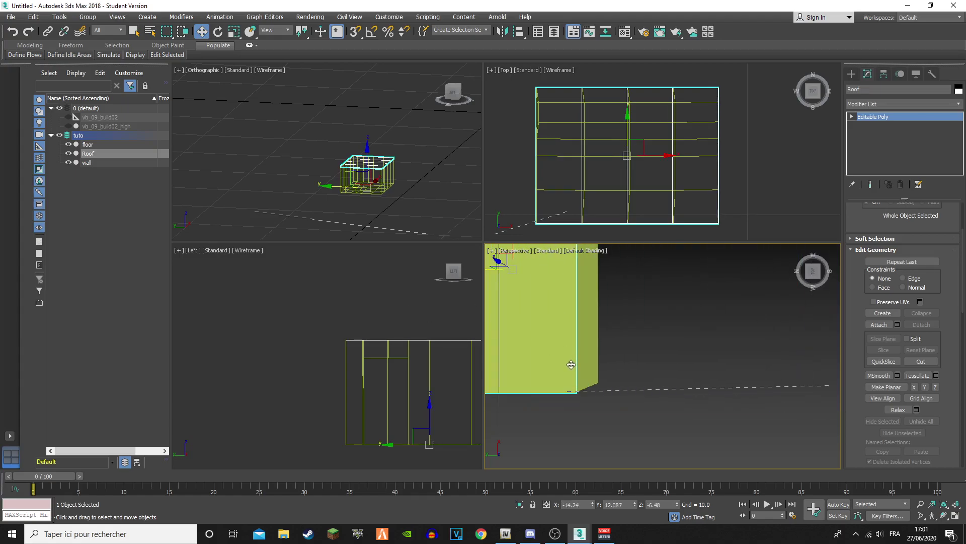
Examine the alignment of the roof with the walls at the corners and around the doorway
scroll(571, 364, up, 5)
middle_drag(570, 364, 669, 353)
scroll(612, 376, down, 1)
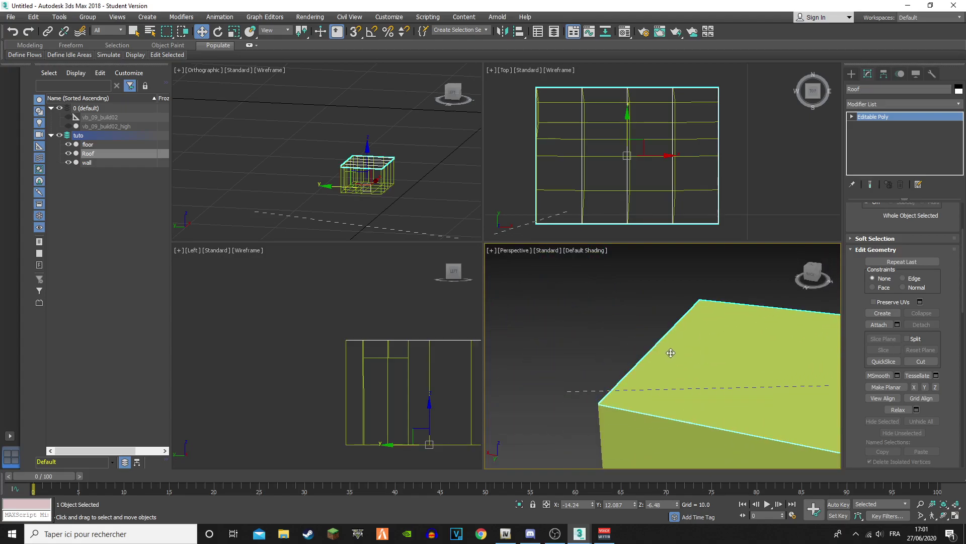
drag(812, 271, 825, 273)
alt+middle_drag(662, 355, 663, 356)
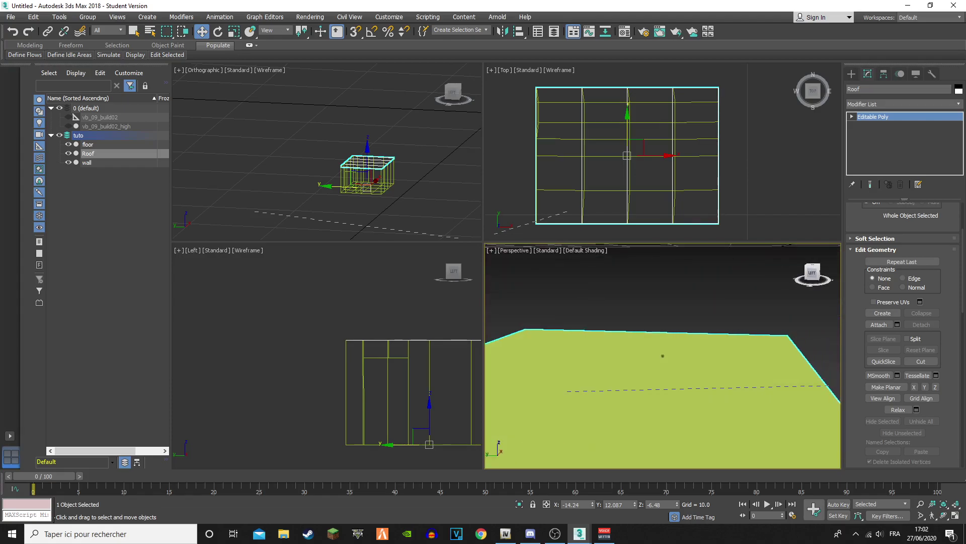
scroll(662, 356, down, 5)
scroll(684, 364, up, 5)
scroll(661, 360, up, 3)
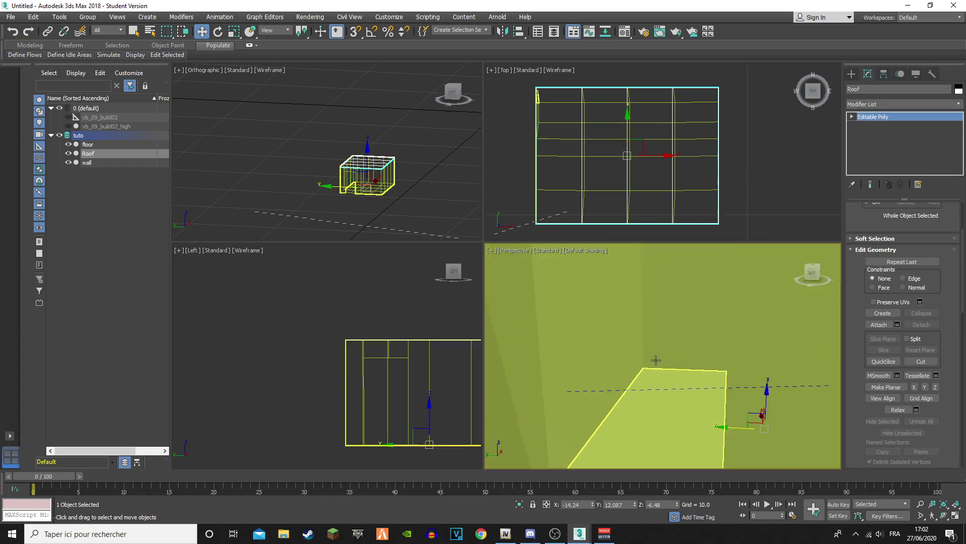
click(806, 270)
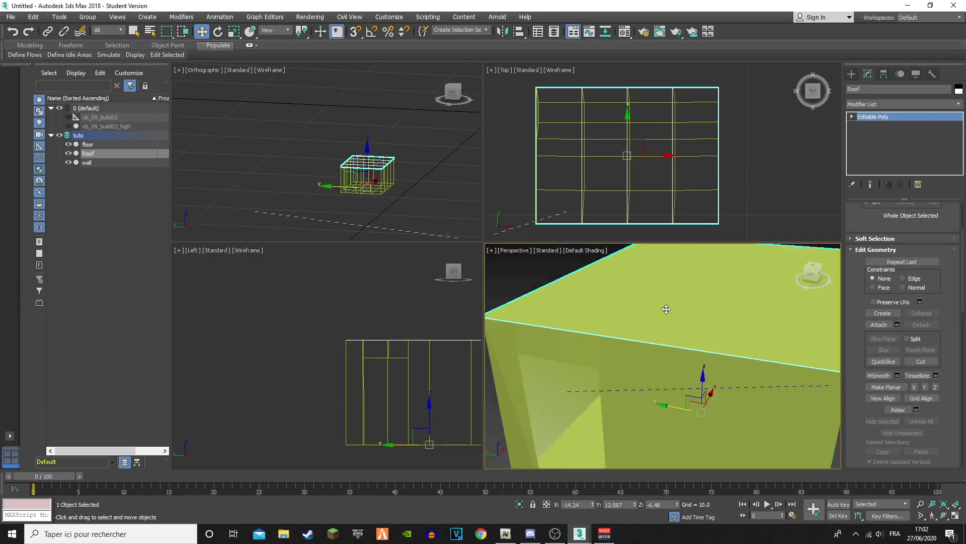
click(808, 275)
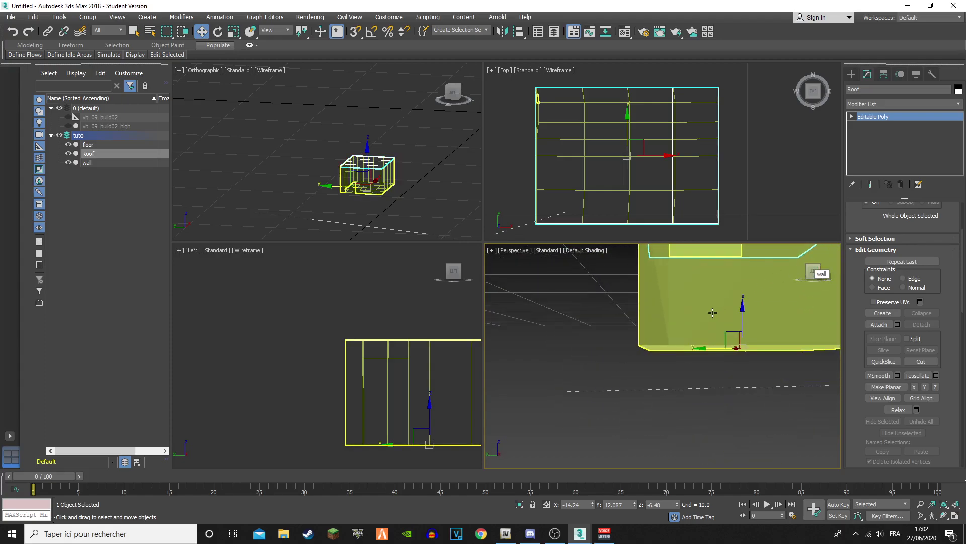
Select the whole wall object in the tuto layer, outside sub-object editing
scroll(704, 373, down, 3)
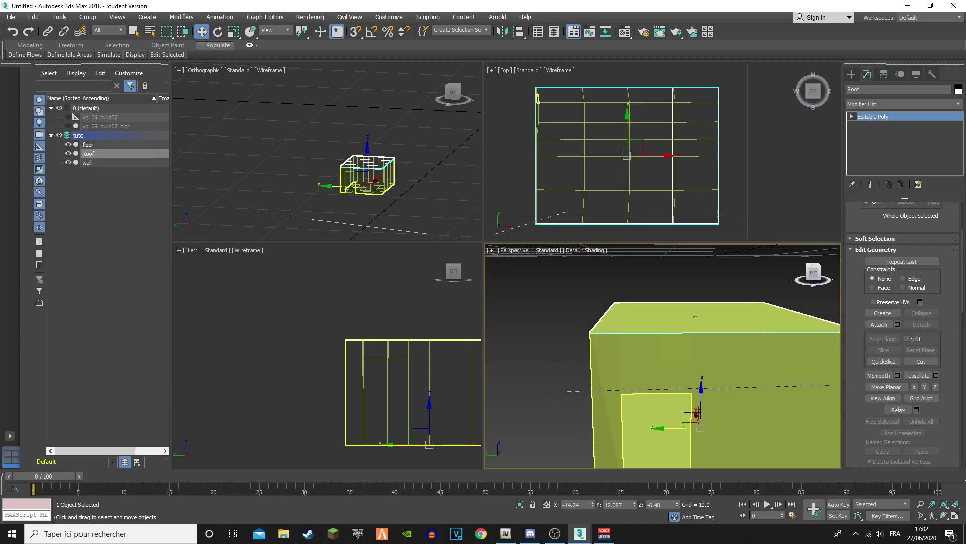
middle_drag(704, 373, 617, 369)
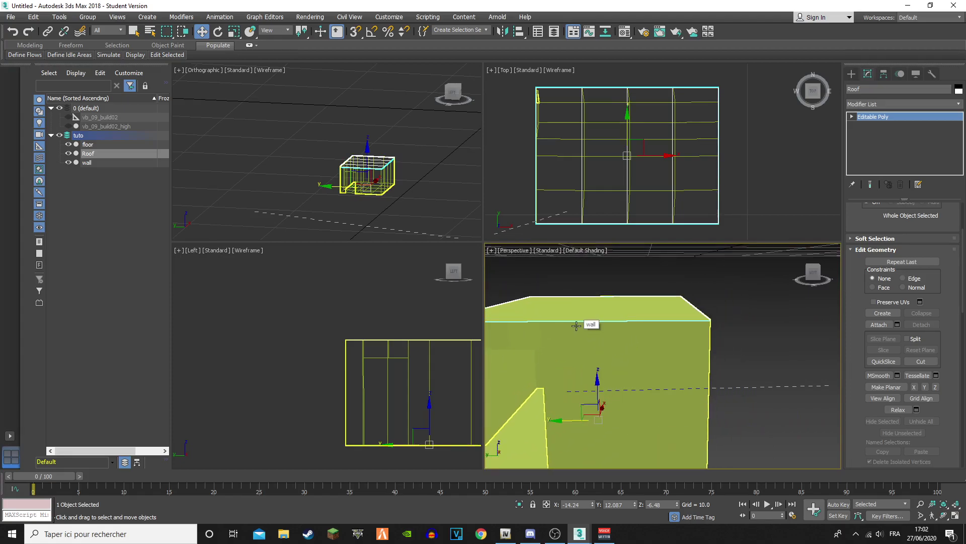
click(86, 145)
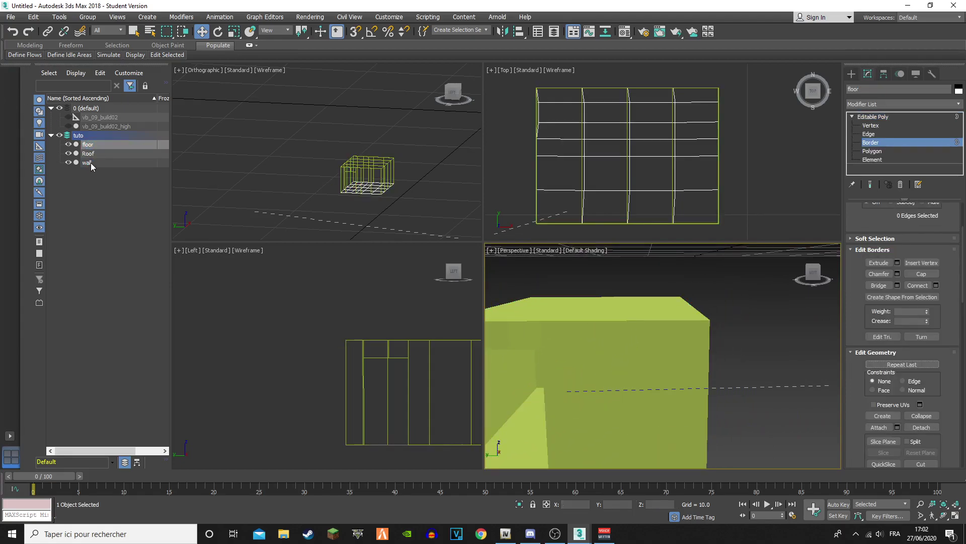
click(90, 162)
click(89, 153)
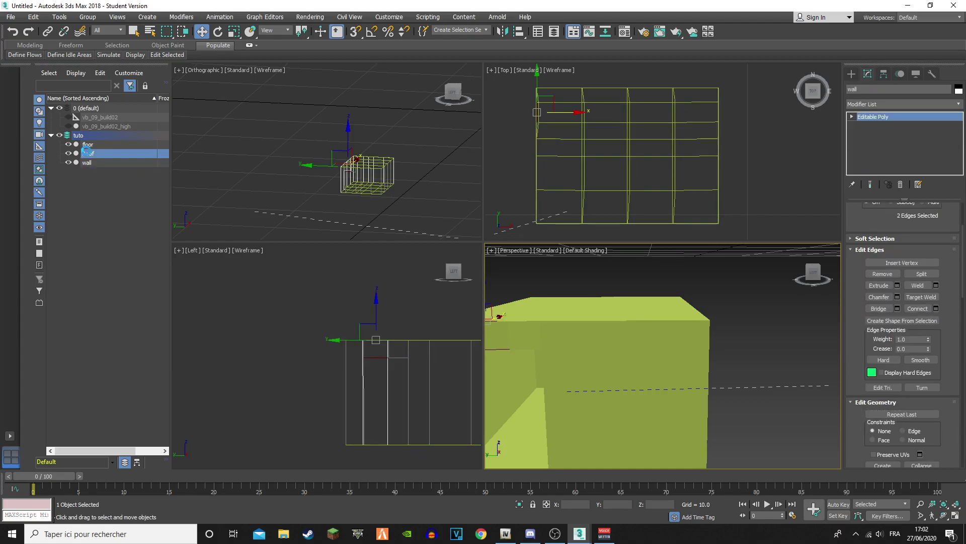
click(91, 145)
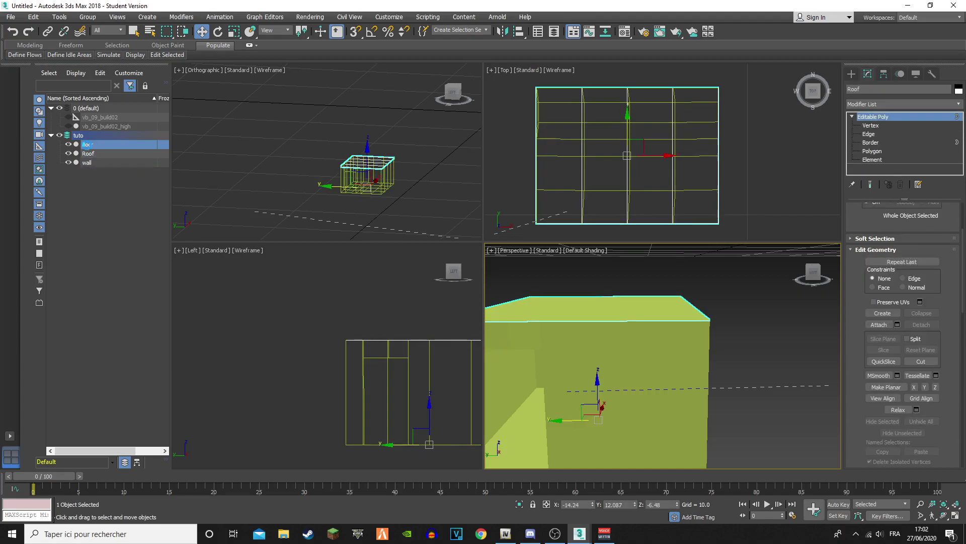
click(852, 117)
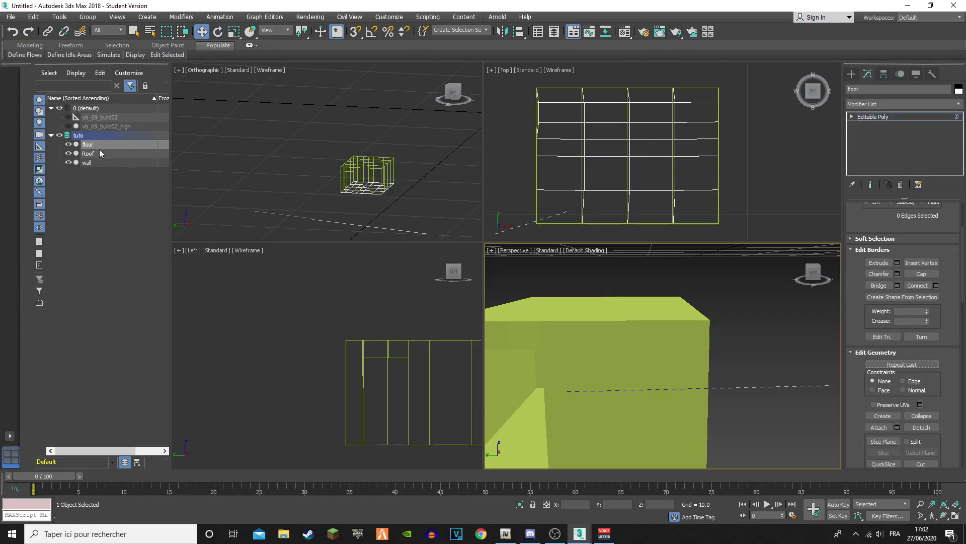
click(94, 161)
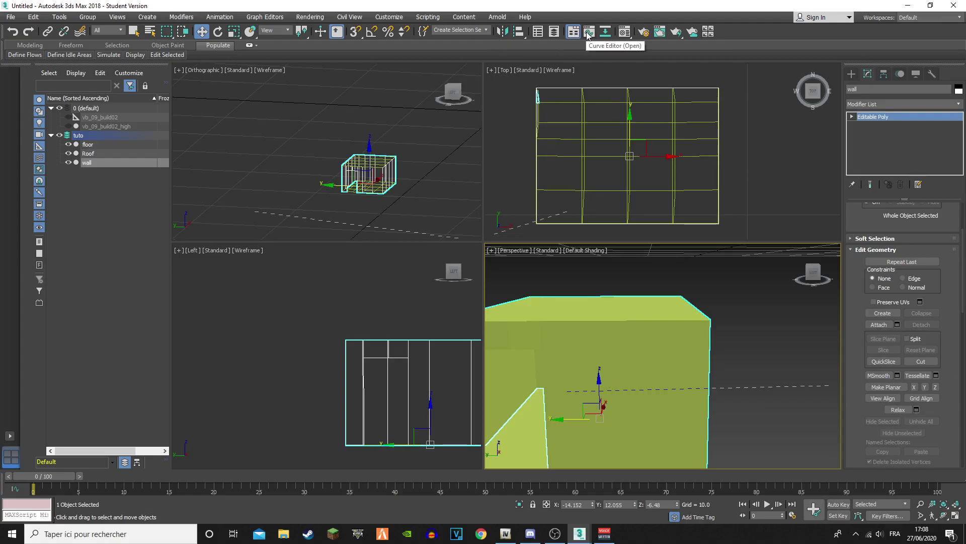
Name the first sample material "walls" in the Material Editor and change its type to GIMS V material
click(625, 31)
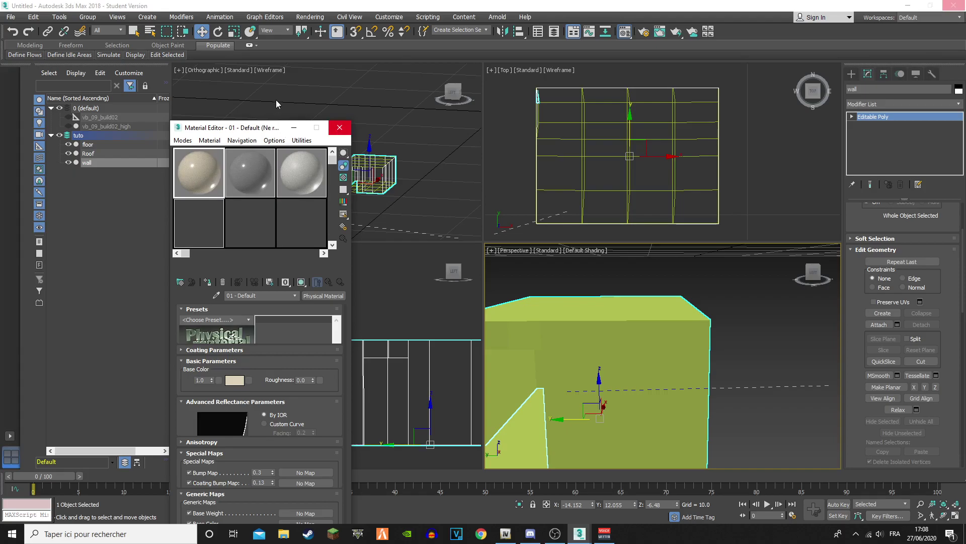
drag(266, 127, 270, 65)
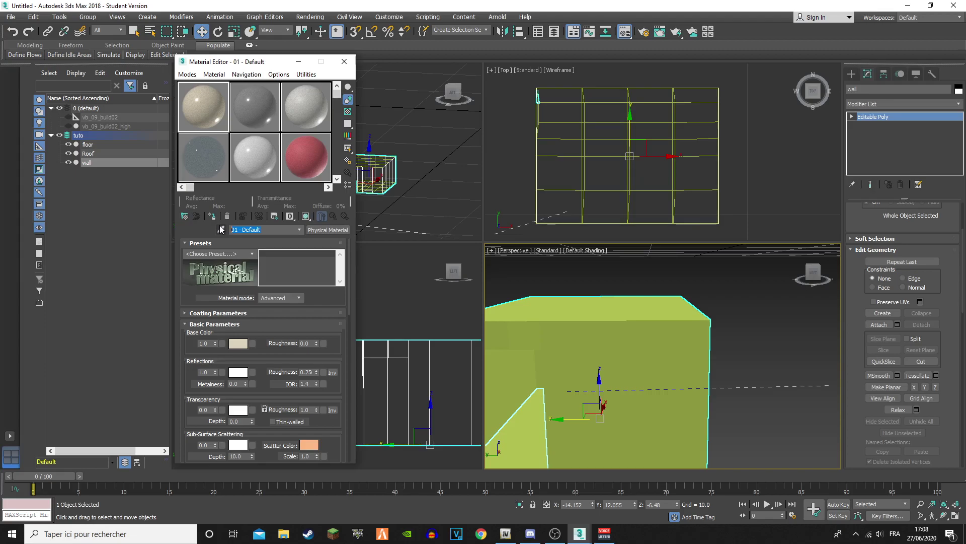
text(walls)
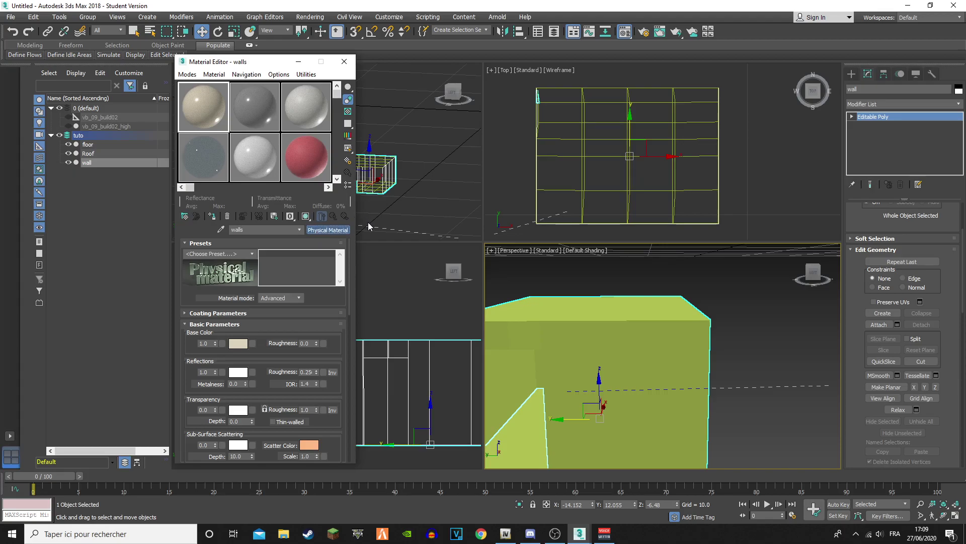
click(329, 230)
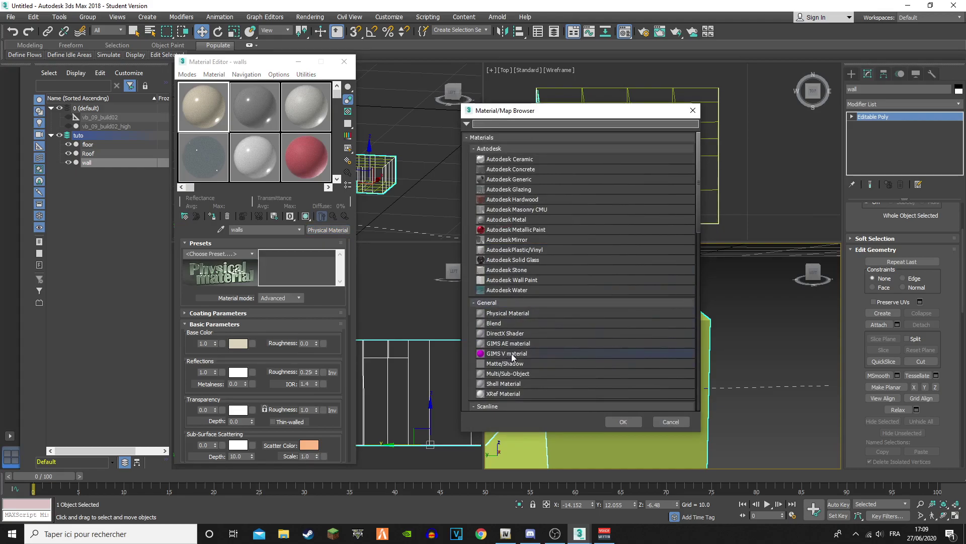
click(513, 357)
click(622, 422)
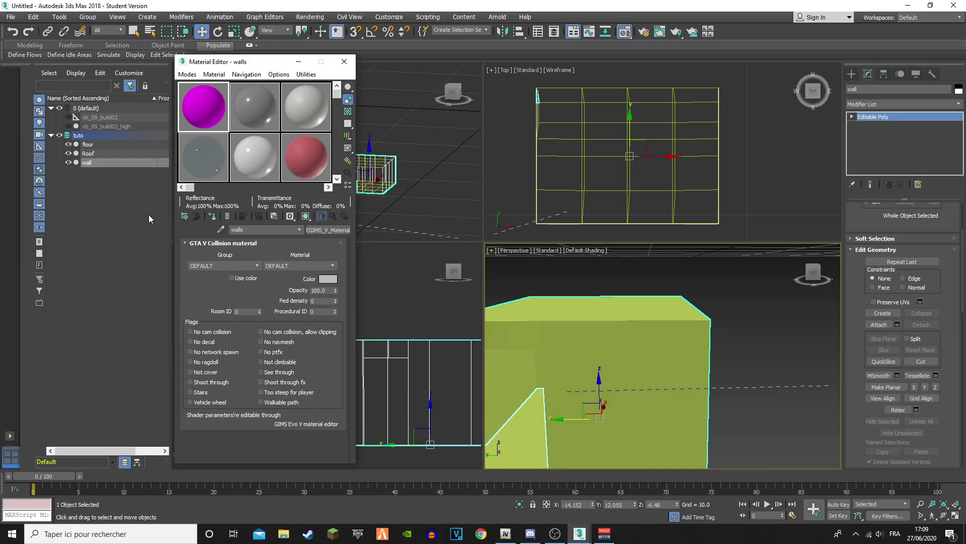
Set the walls material's Room ID to 1, show it in the viewport and assign it to the wall object
click(235, 312)
text(1)
key(Return)
click(304, 217)
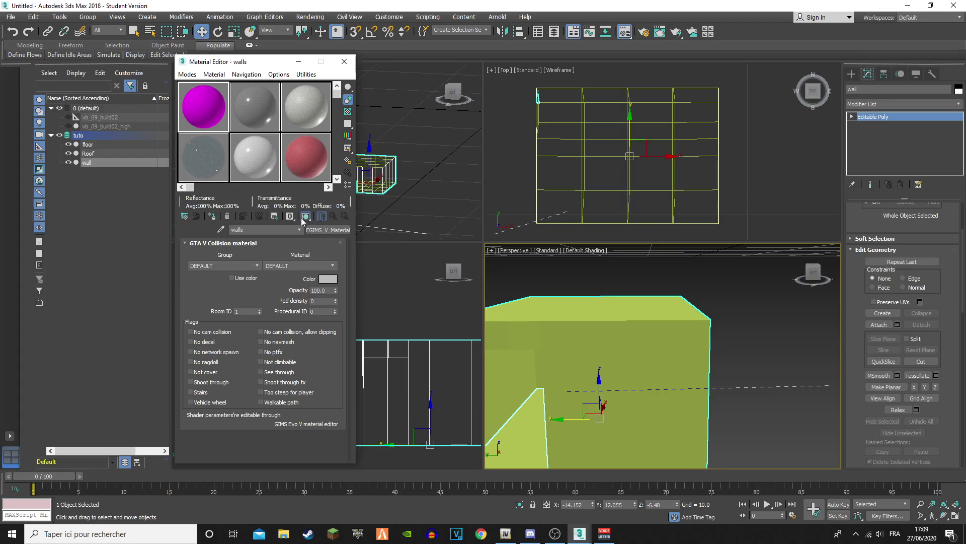
click(212, 216)
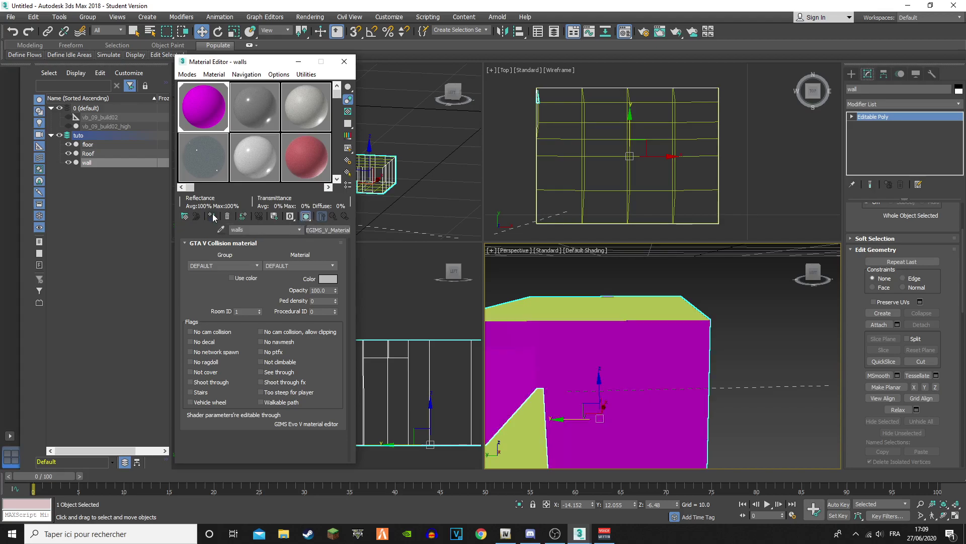
Examine how the walls material covers the wall object around the doorway, from close up and from further away
middle_drag(619, 375, 630, 323)
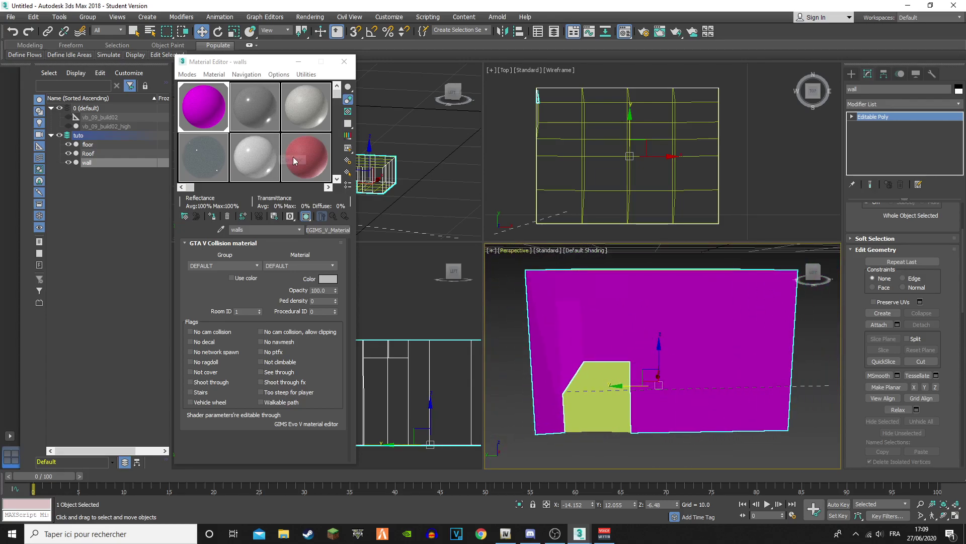
scroll(646, 344, down, 5)
scroll(659, 355, up, 8)
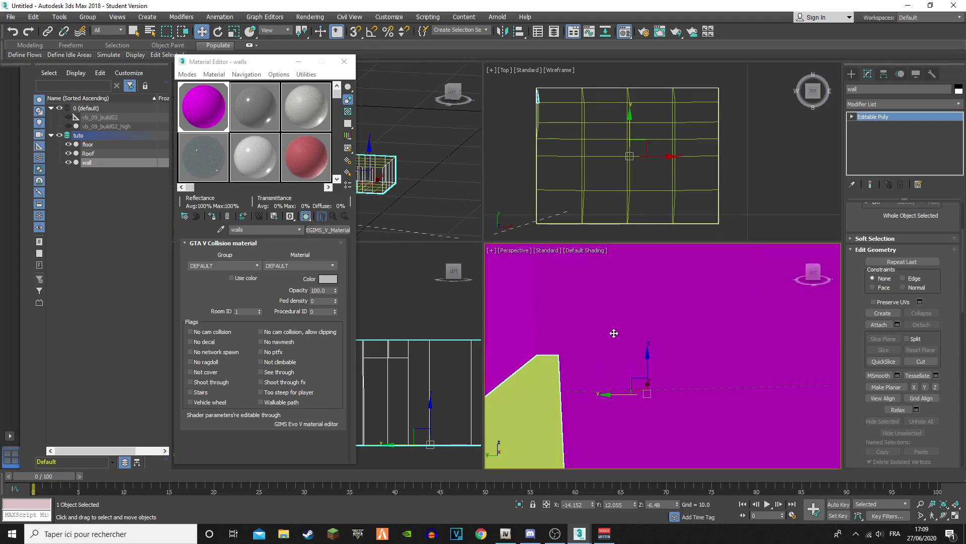
scroll(690, 369, down, 3)
middle_drag(688, 364, 642, 350)
scroll(641, 350, down, 3)
scroll(639, 350, up, 3)
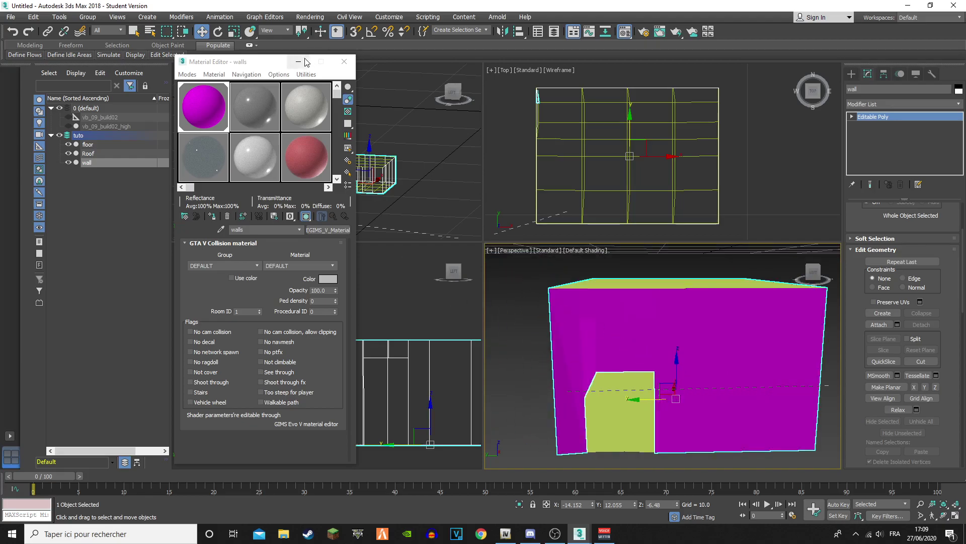
Open the GIMS V material editor from Game Indefinite Modding Suite Evo and display the walls material's Model settings
drag(286, 62, 172, 56)
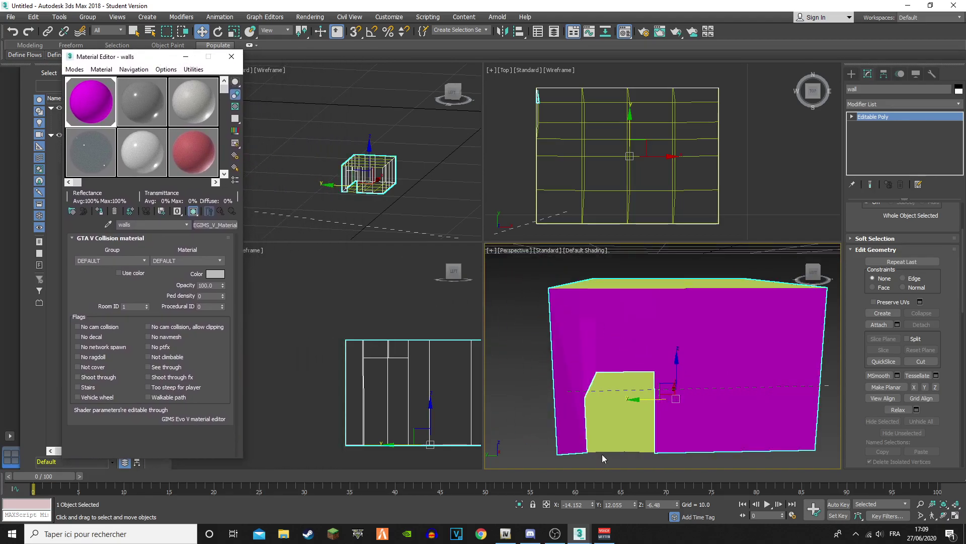
click(580, 534)
click(536, 484)
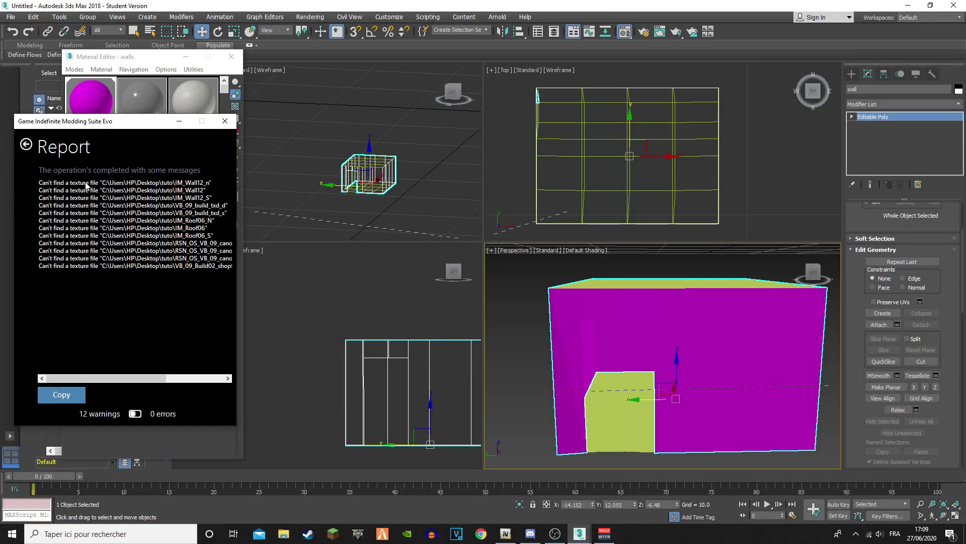
click(26, 144)
click(84, 259)
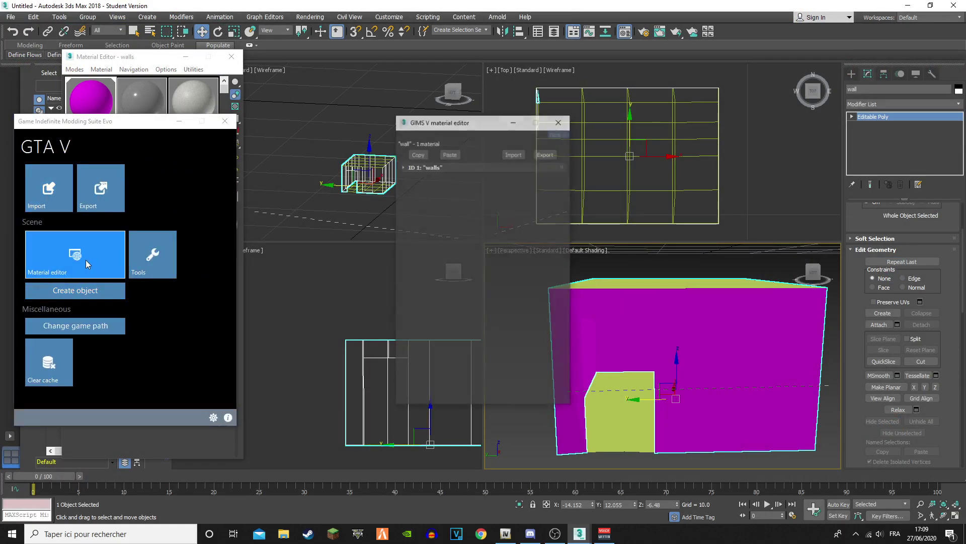
click(413, 168)
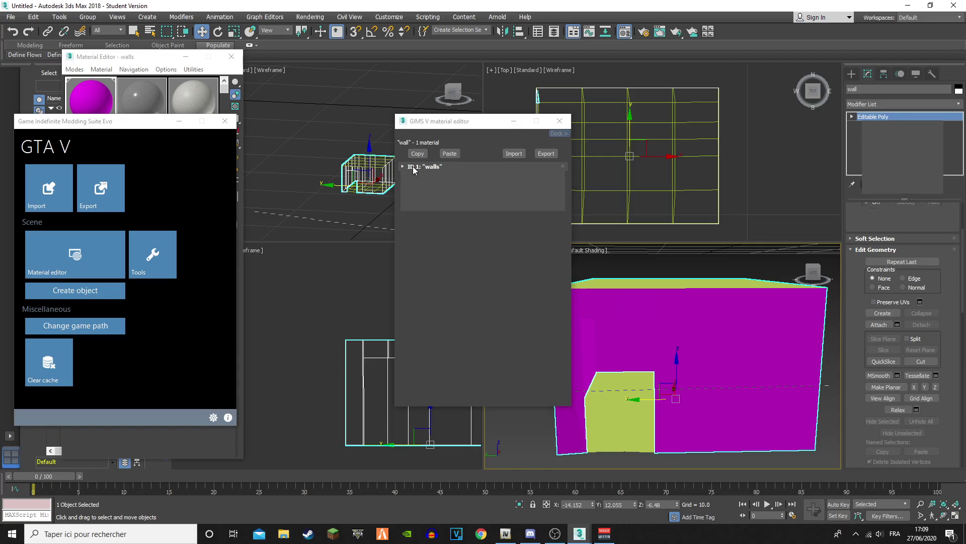
click(639, 193)
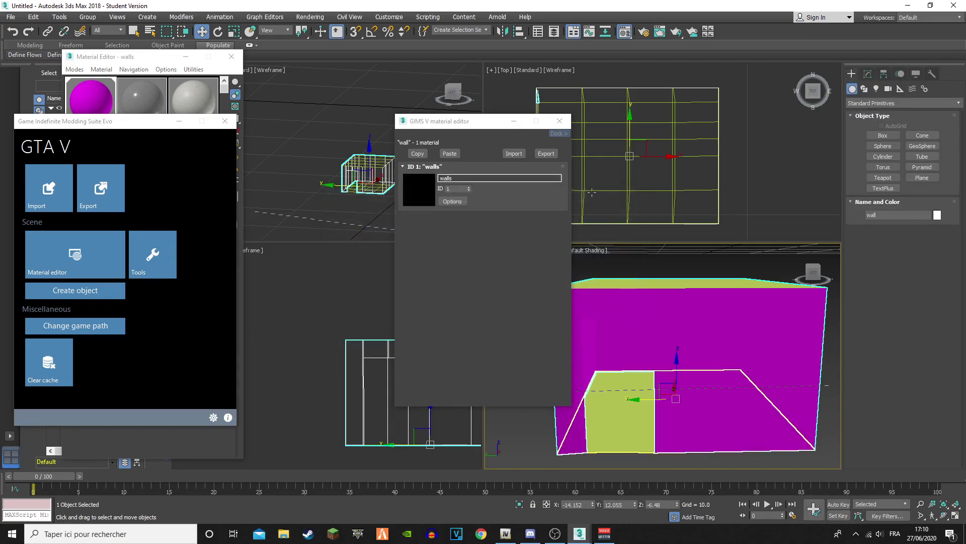
click(453, 202)
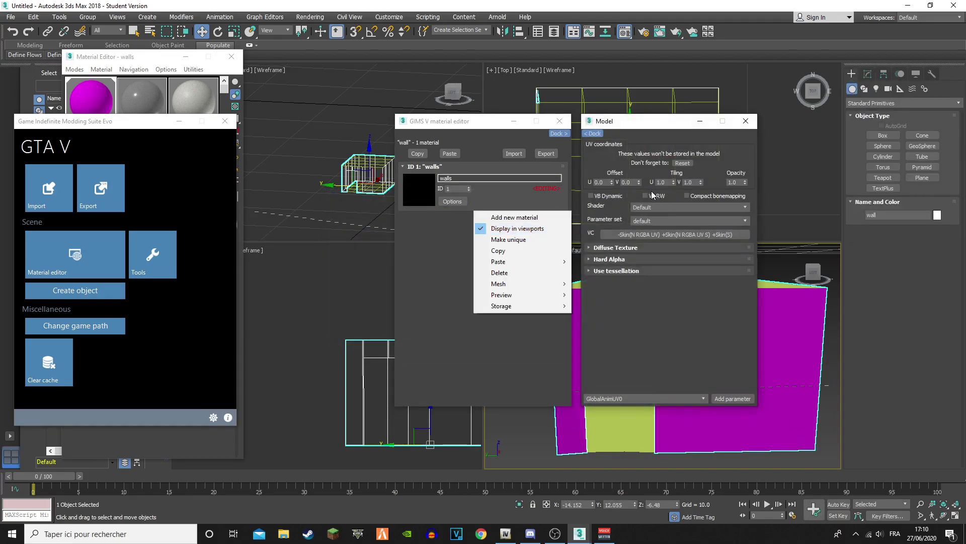
Load tl_dlc_vw_casino_floor_01.dds from the desktop's tuto folder as the walls material's diffuse texture and dismiss the render message
click(635, 249)
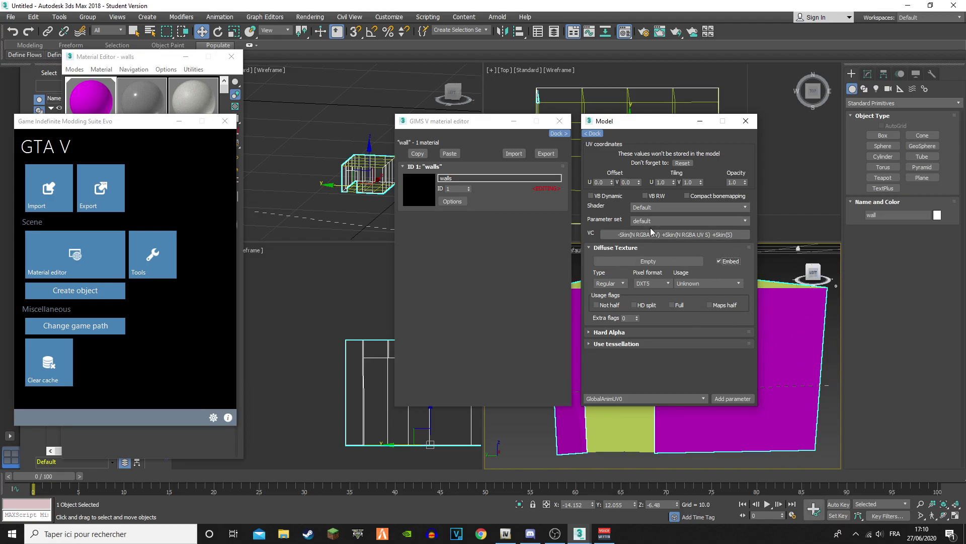
click(666, 262)
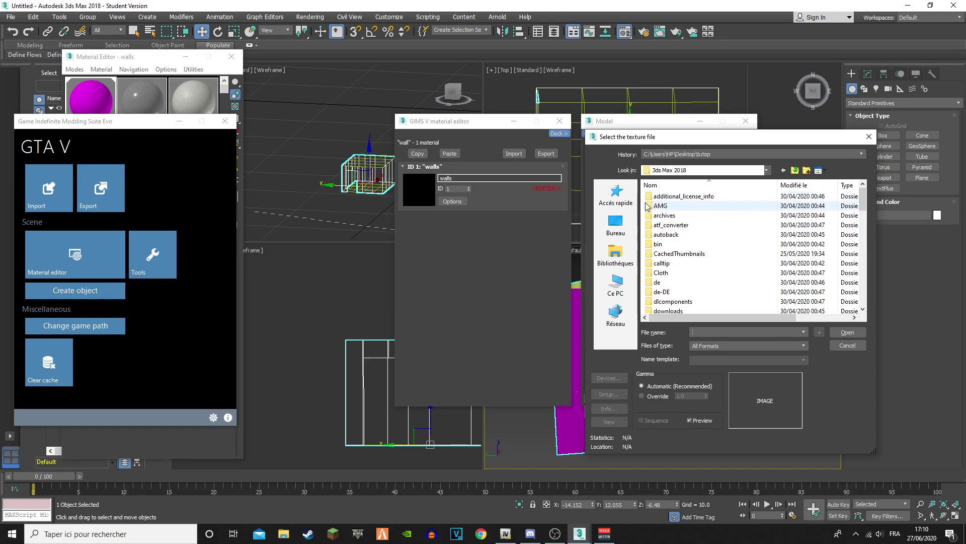
click(616, 224)
scroll(710, 252, down, 5)
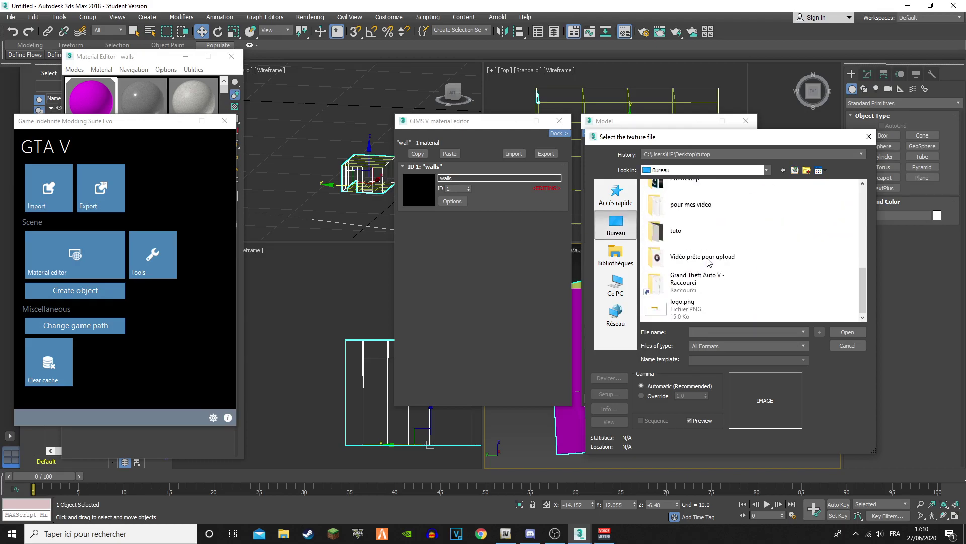
scroll(710, 262, up, 3)
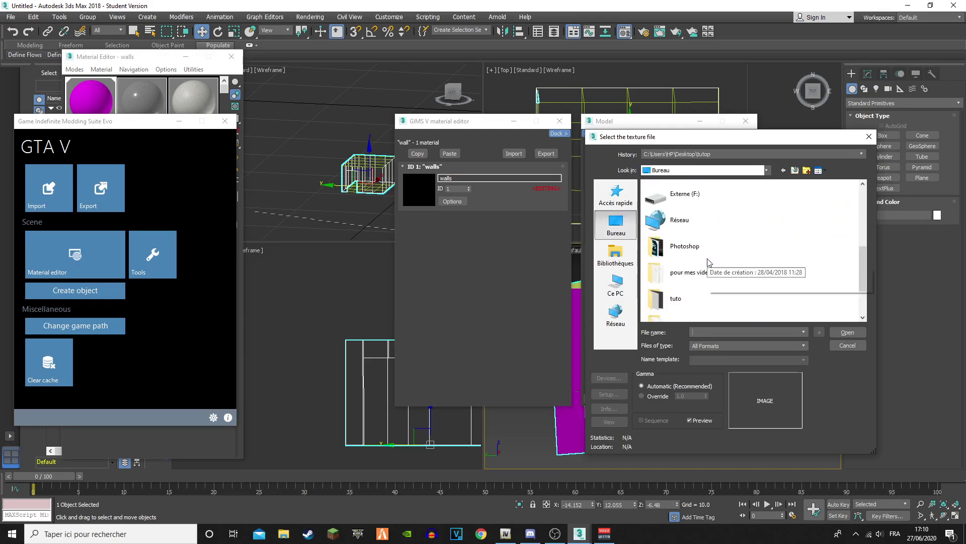
double_click(699, 301)
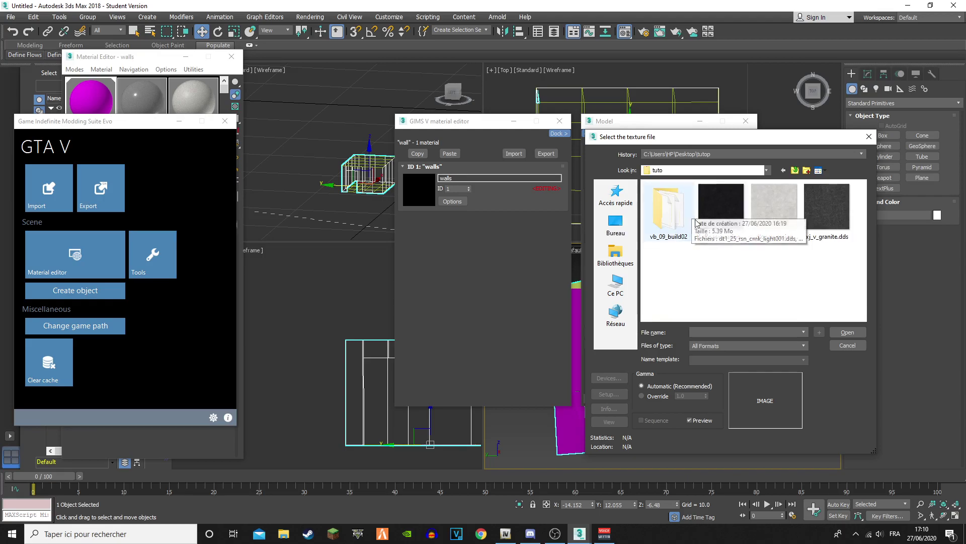
right_click(786, 244)
click(765, 253)
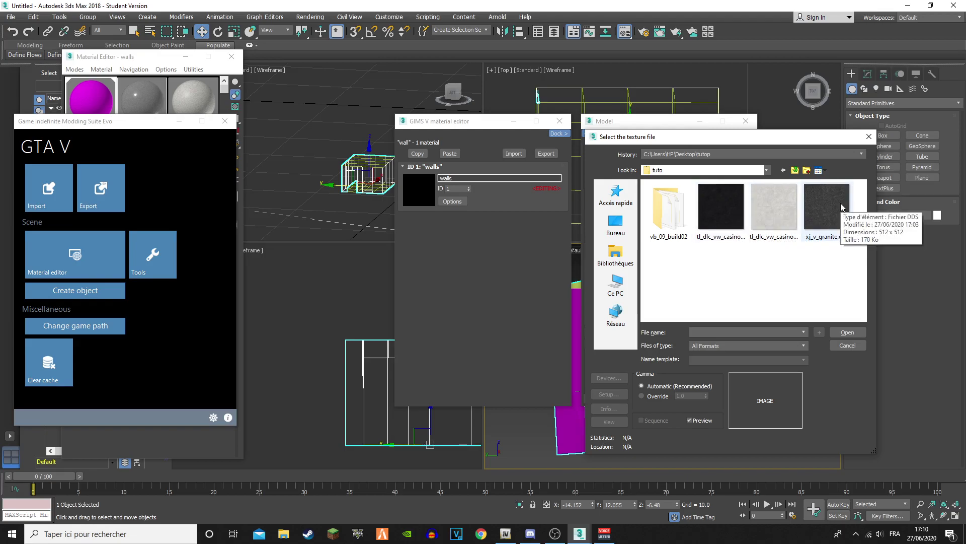
double_click(721, 218)
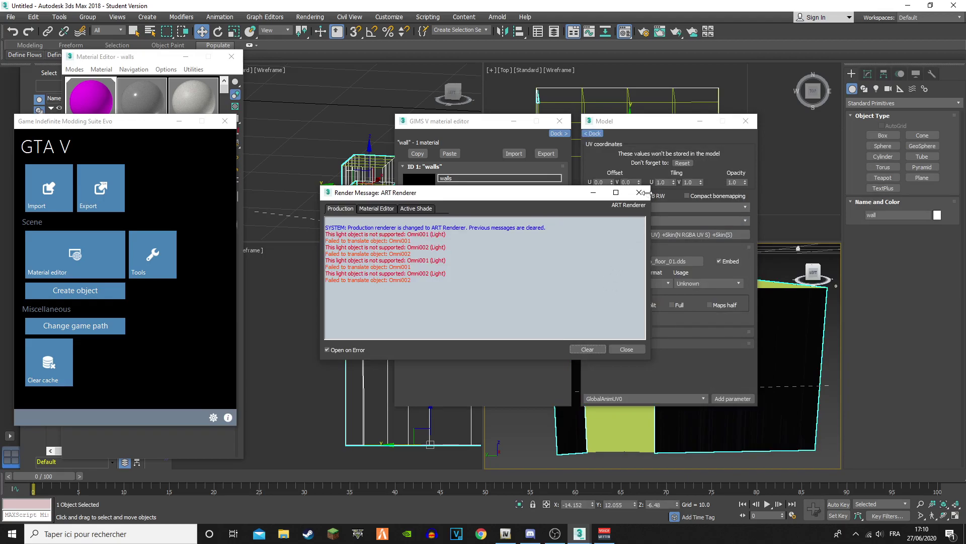
click(640, 192)
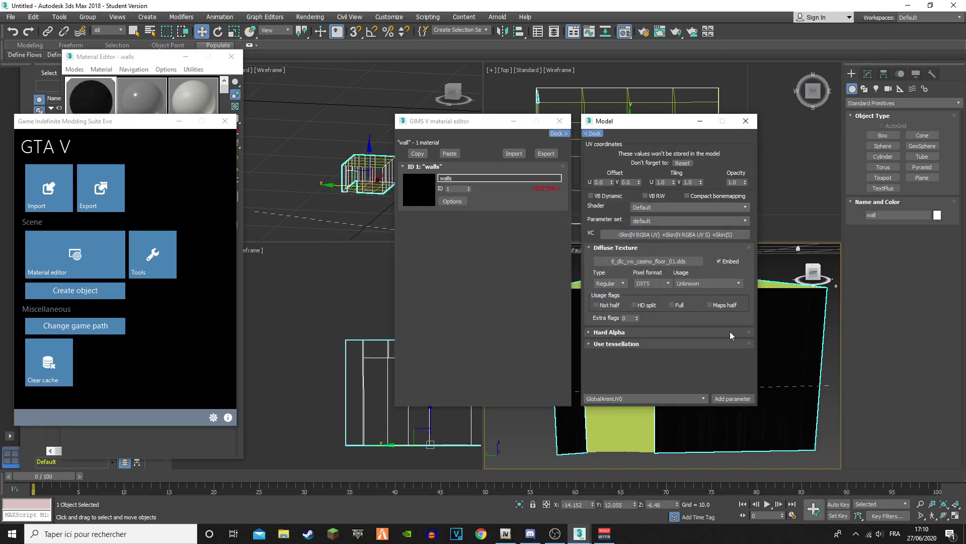
Close the GIMS material editing windows, put the suite window away and inspect the texture on the wall object
click(746, 121)
click(559, 120)
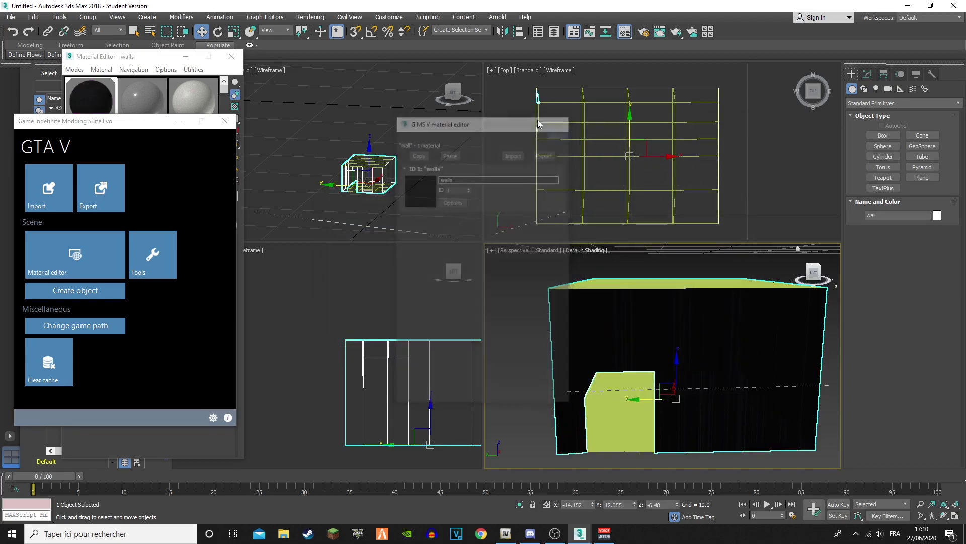
click(186, 125)
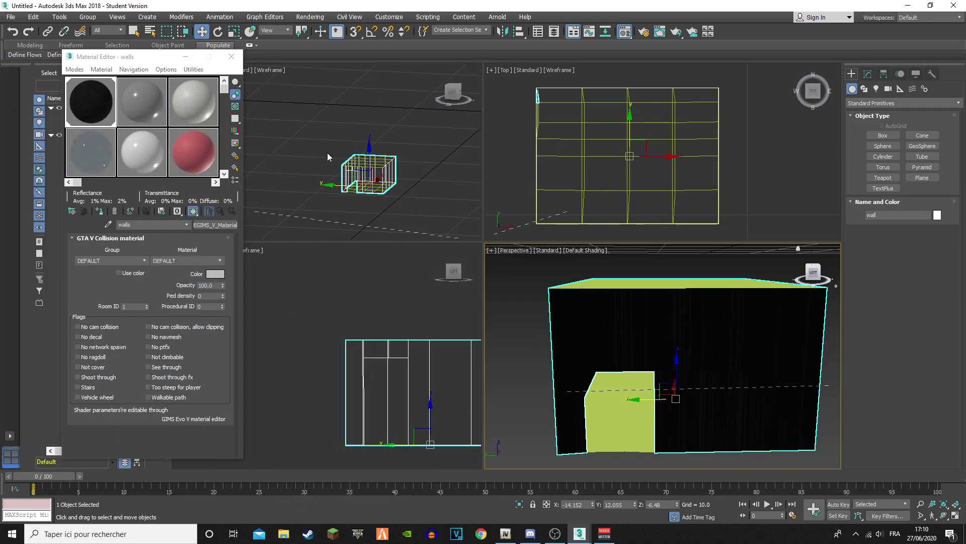
scroll(683, 361, up, 5)
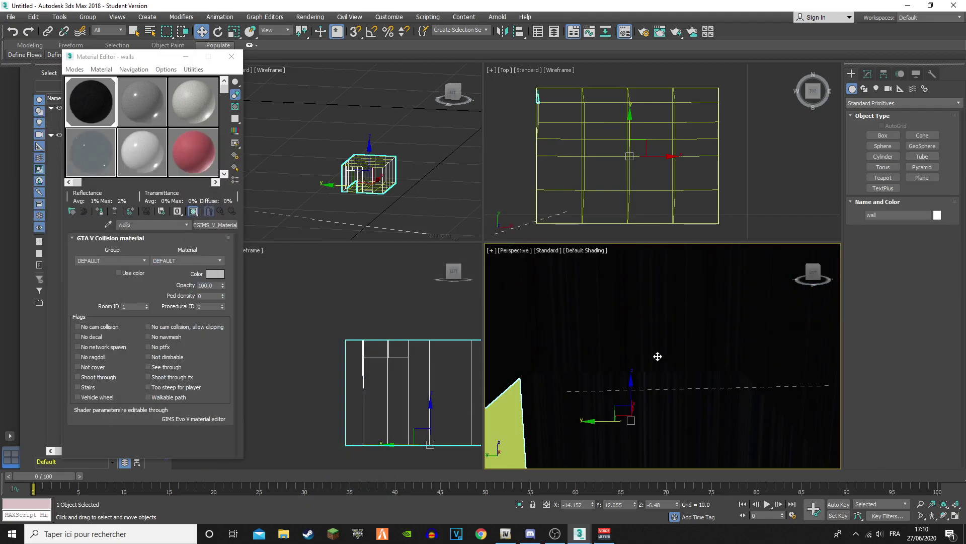
scroll(733, 370, down, 5)
middle_drag(733, 371, 671, 308)
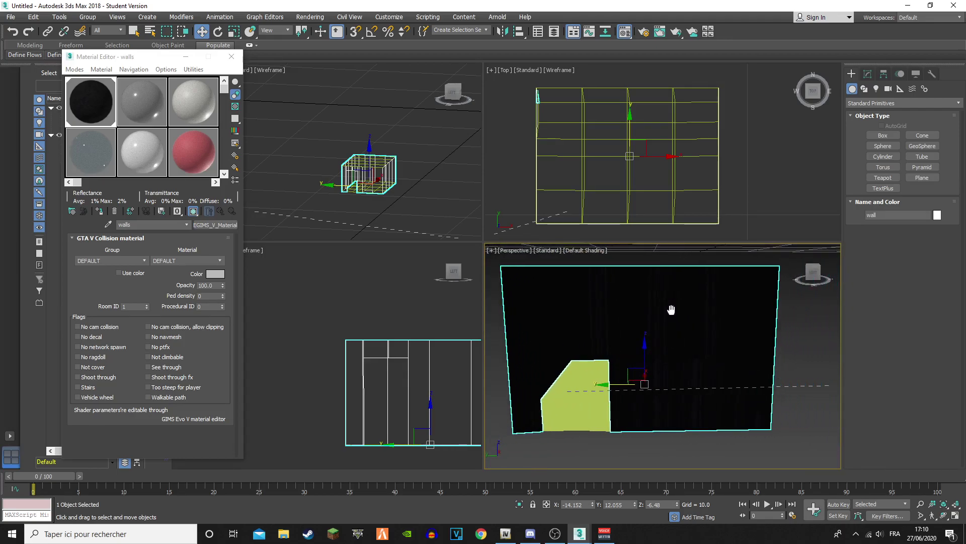
Add a UVW Map modifier to the wall object
click(867, 75)
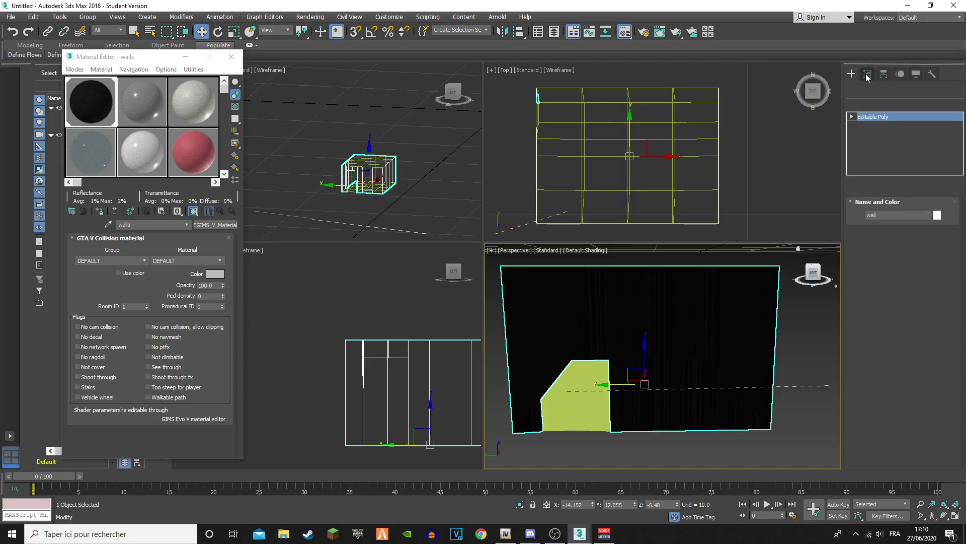
click(869, 104)
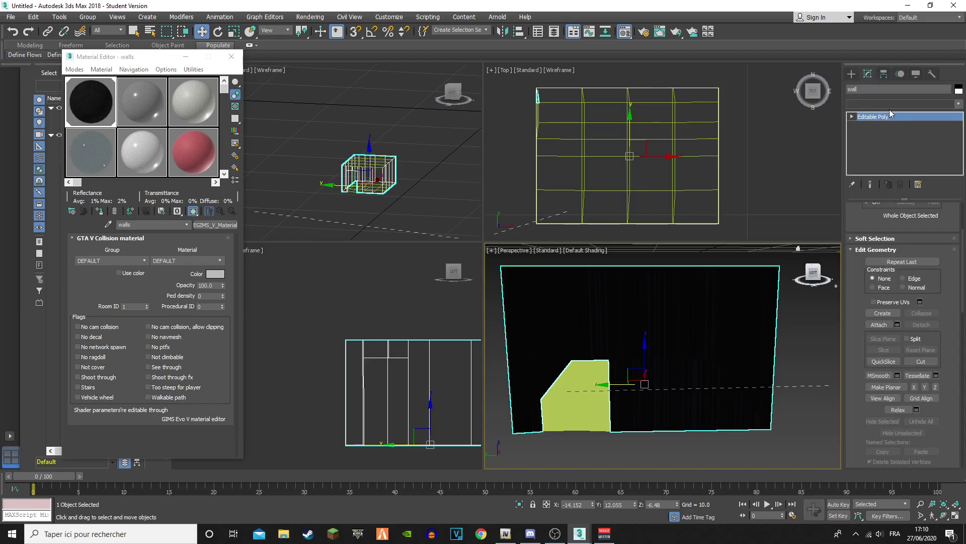
drag(959, 174, 965, 480)
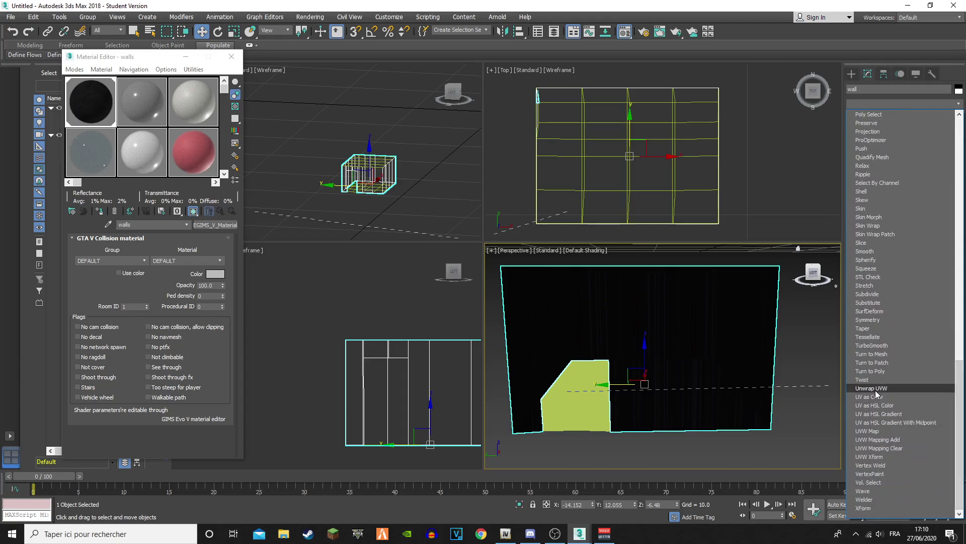
click(883, 431)
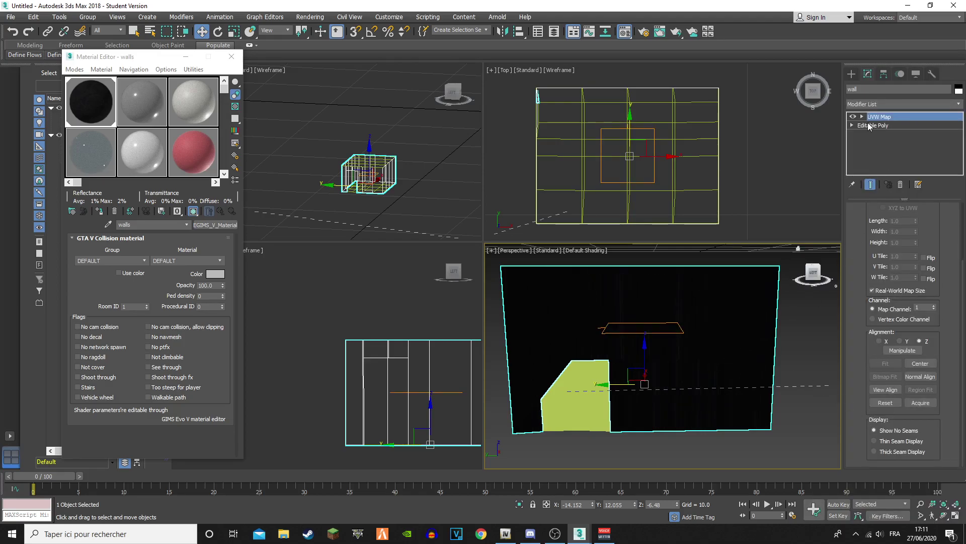
Set the wall's UVW Map projection to Box and look at the texture up close
middle_drag(801, 304, 827, 309)
scroll(921, 267, up, 2)
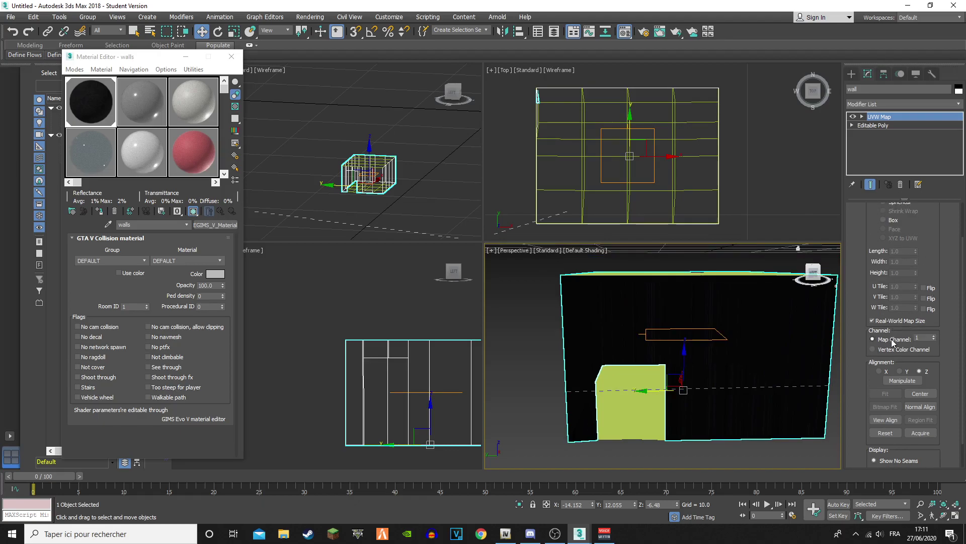
scroll(901, 322, up, 2)
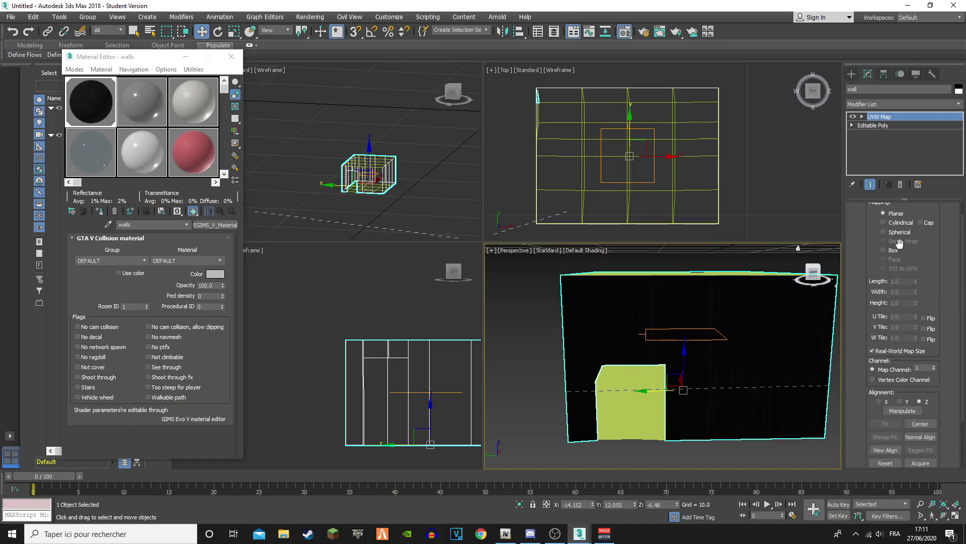
click(895, 255)
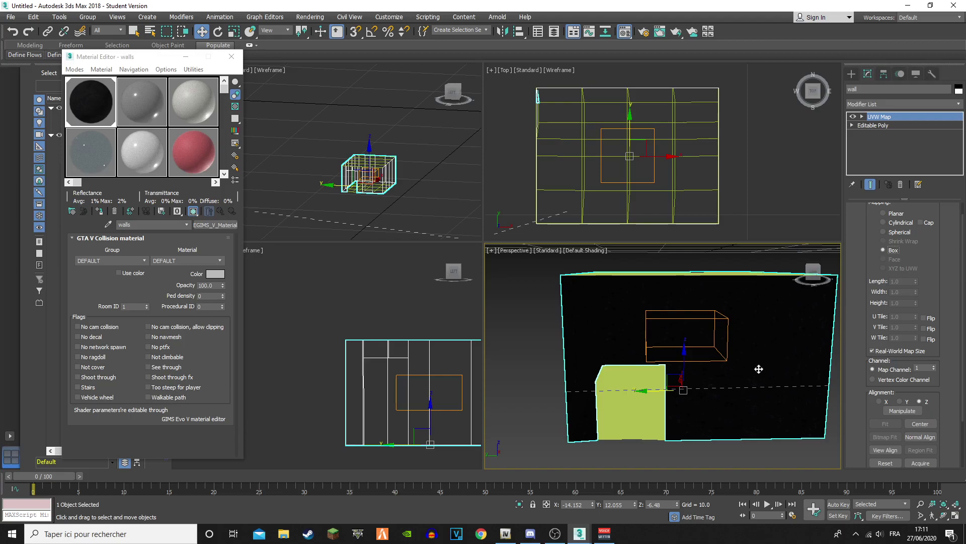
scroll(758, 369, up, 3)
middle_drag(758, 369, 727, 340)
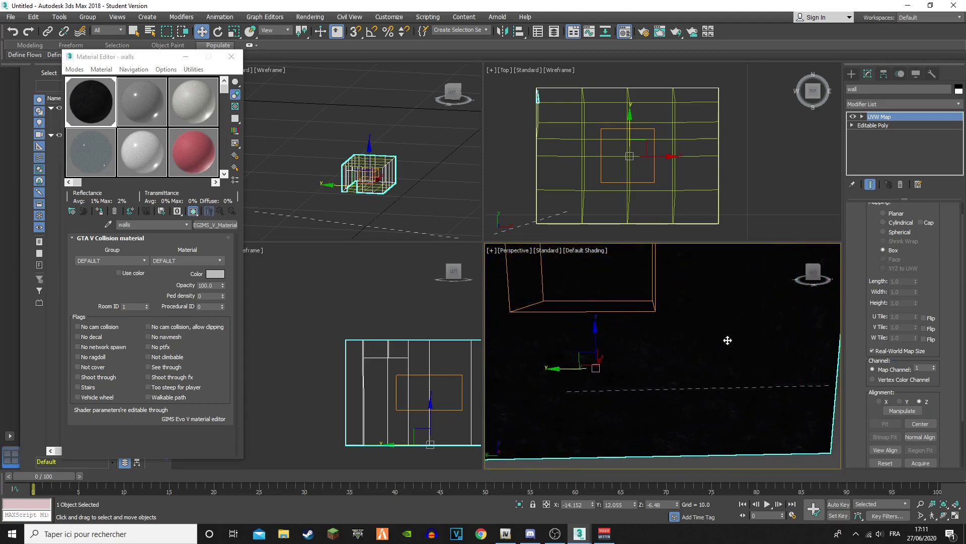
Turn off Real-World Map Size for the wall mapping and set its length, width and height to 2.5
click(902, 352)
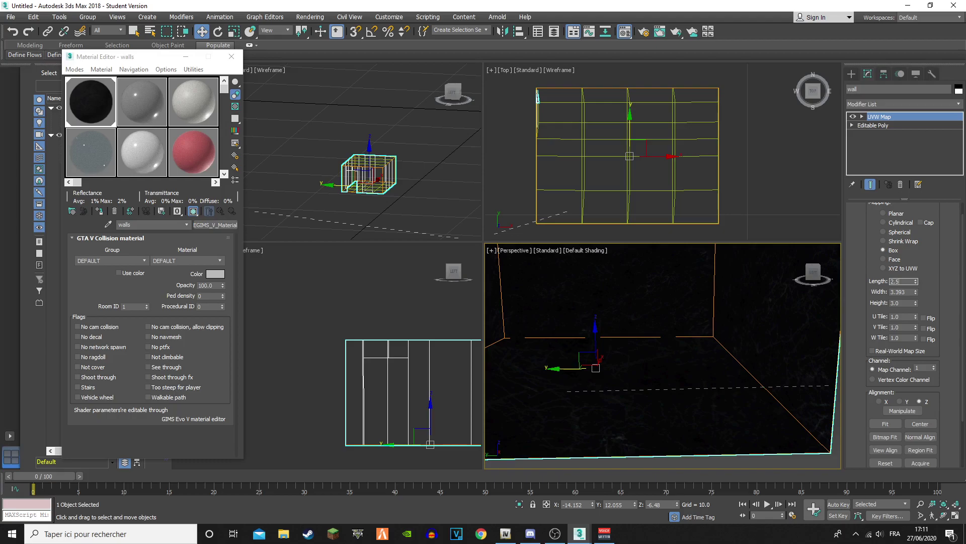
key(Tab)
text(2.5)
key(Tab)
text(2)
key(Tab)
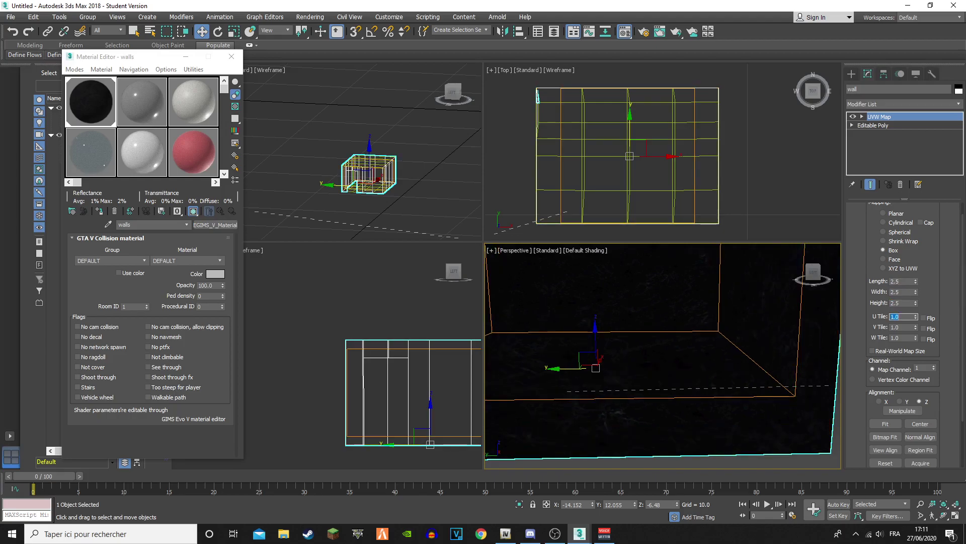
Inspect how the texture lies on the wall object, both inside the room and around the doorway
scroll(639, 386, down, 2)
middle_drag(722, 373, 731, 367)
middle_drag(790, 307, 845, 349)
scroll(555, 330, up, 4)
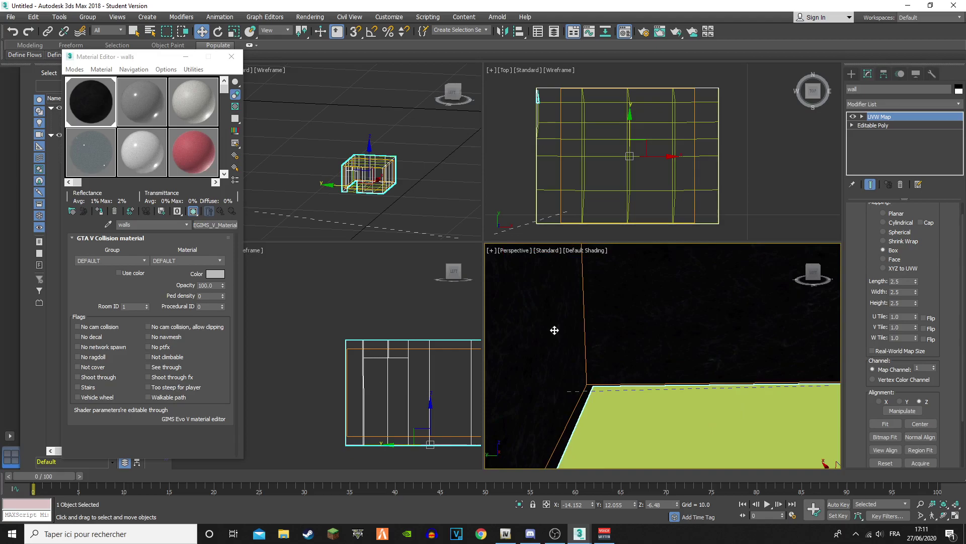
mouse_move(518, 339)
middle_down()
mouse_move(642, 384)
mouse_move(737, 391)
mouse_move(652, 363)
mouse_move(520, 357)
mouse_move(520, 340)
middle_up()
scroll(669, 320, down, 3)
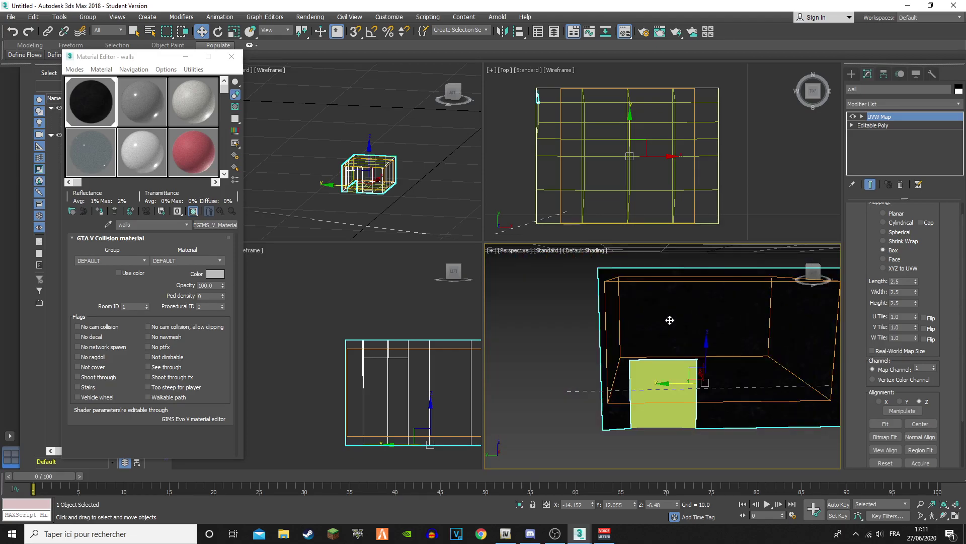
scroll(714, 351, up, 6)
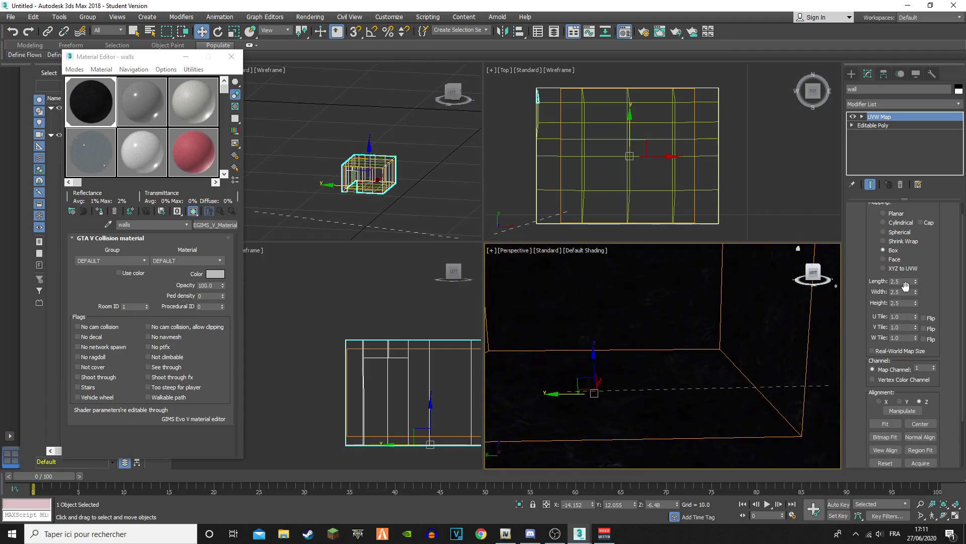
Try a mapping length of -5.5, undo it, and adjust the box mapping to length 2.275, width 4.054 and height 2.85
drag(917, 282, 854, 225)
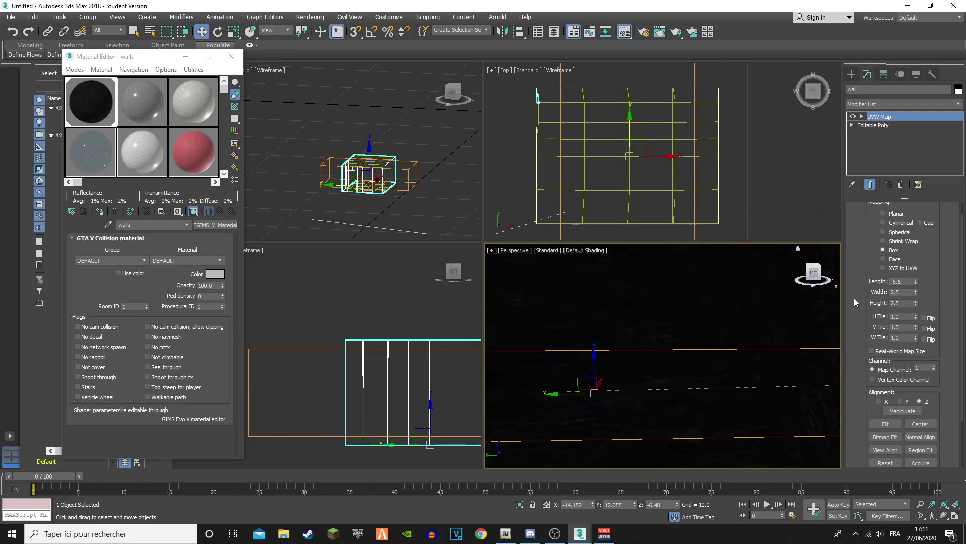
key(ctrl+z)
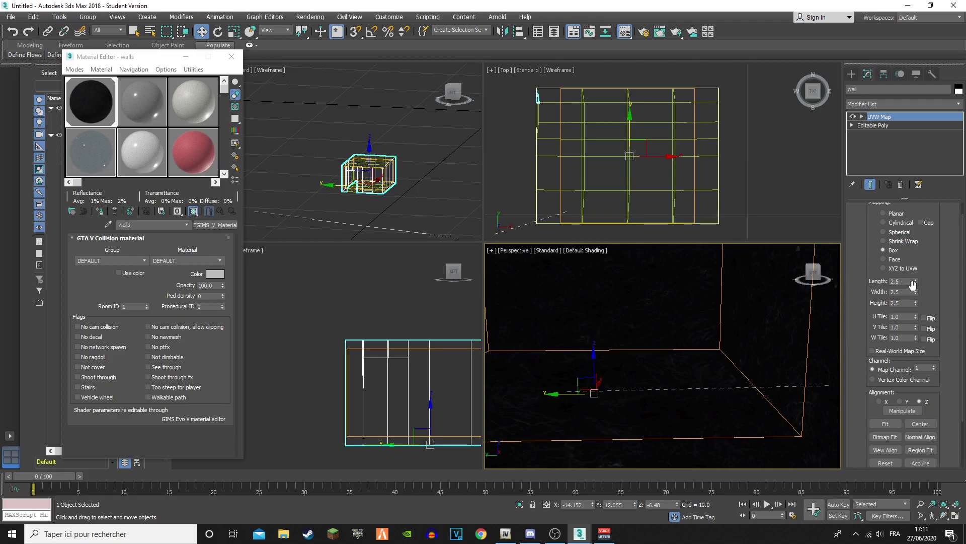
mouse_move(916, 292)
mouse_down()
mouse_move(909, 273)
mouse_move(916, 292)
mouse_move(913, 283)
mouse_up()
scroll(786, 346, down, 3)
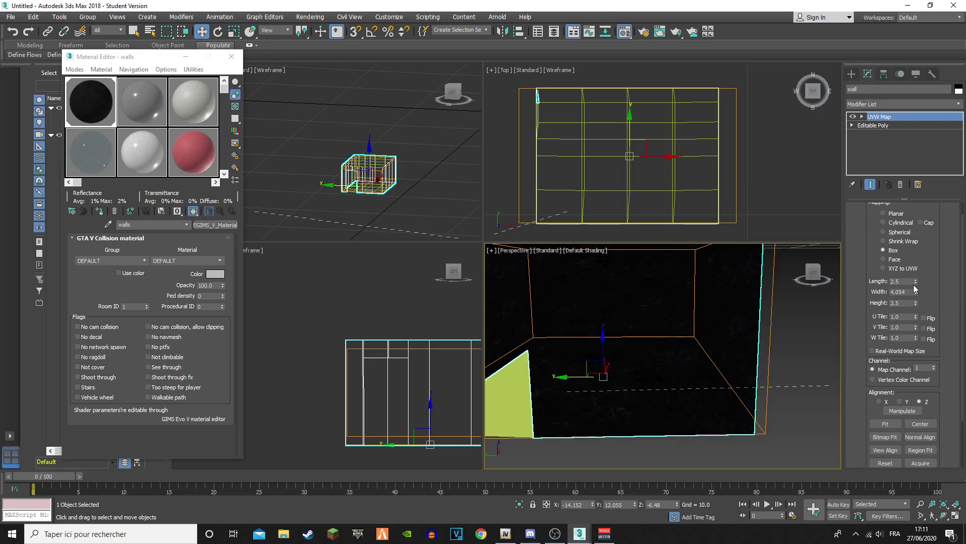
scroll(671, 353, down, 5)
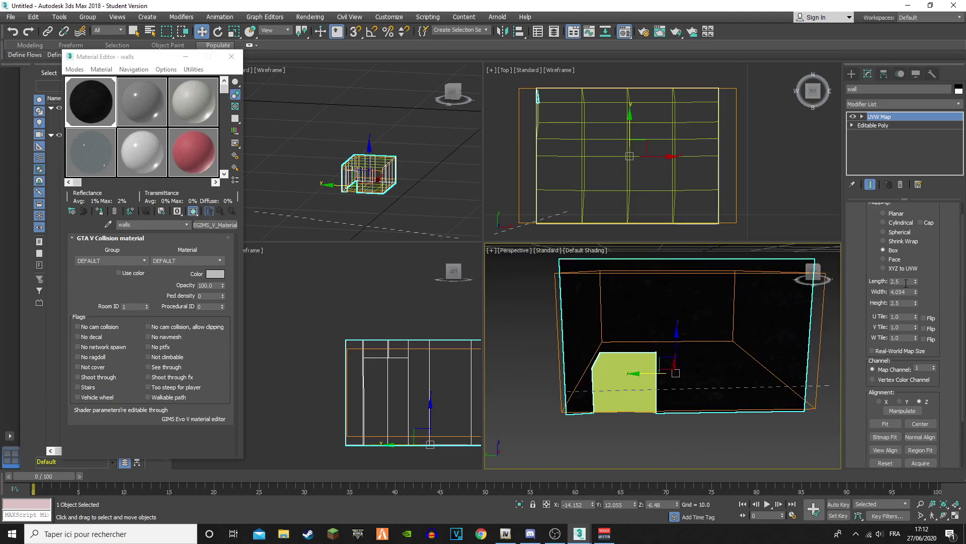
drag(917, 285, 912, 299)
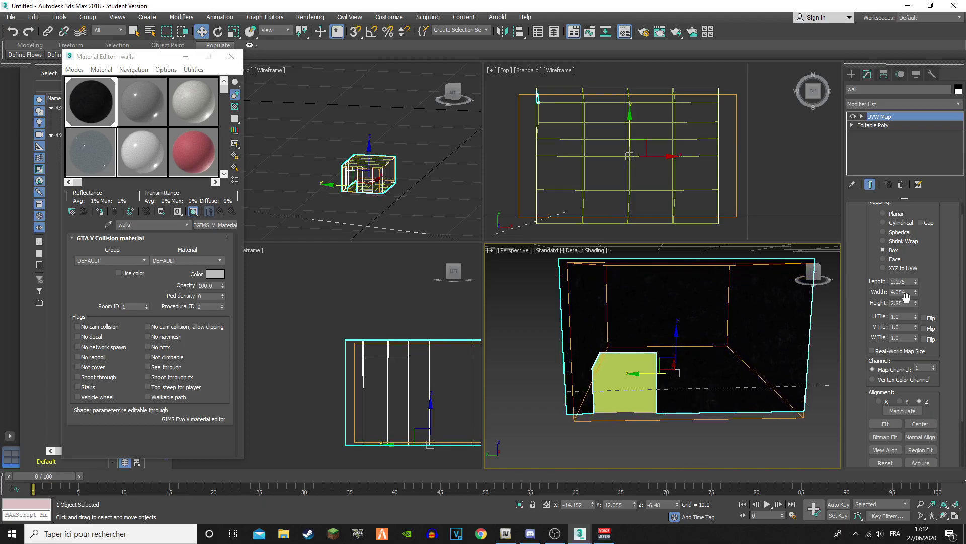
Turn Real-World Map Size back on for the wall mapping and inspect the texture near the doorway and from further away
scroll(697, 396, up, 5)
scroll(697, 395, down, 3)
scroll(714, 382, down, 1)
click(884, 353)
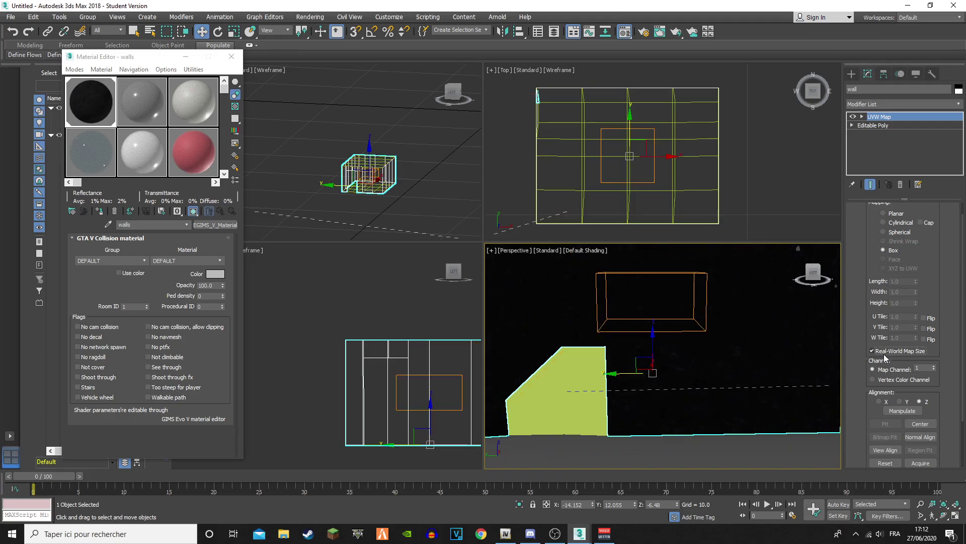
scroll(730, 388, up, 3)
middle_drag(686, 370, 512, 463)
middle_drag(708, 392, 573, 414)
mouse_move(748, 373)
middle_down()
mouse_move(558, 404)
mouse_move(711, 453)
mouse_move(711, 379)
mouse_move(634, 364)
mouse_move(652, 404)
mouse_move(696, 408)
middle_up()
scroll(697, 407, down, 5)
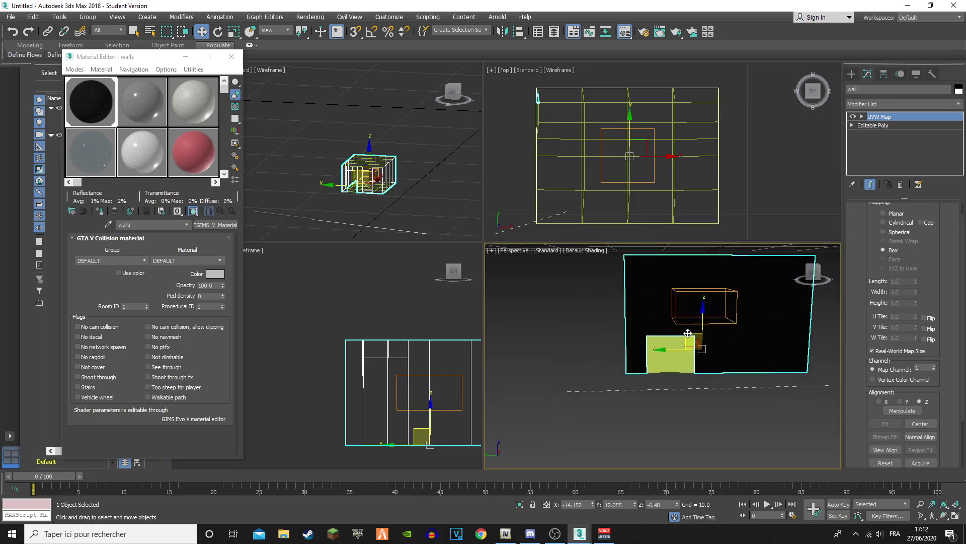
Collapse the wall's UVW Map modifier into its Editable Poly and check the textured wall
right_click(885, 113)
click(888, 120)
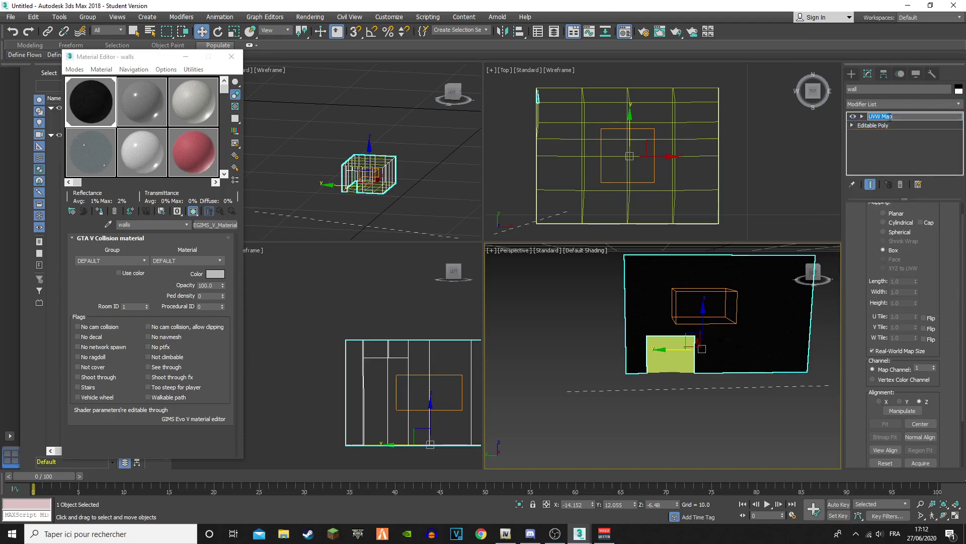
right_click(897, 116)
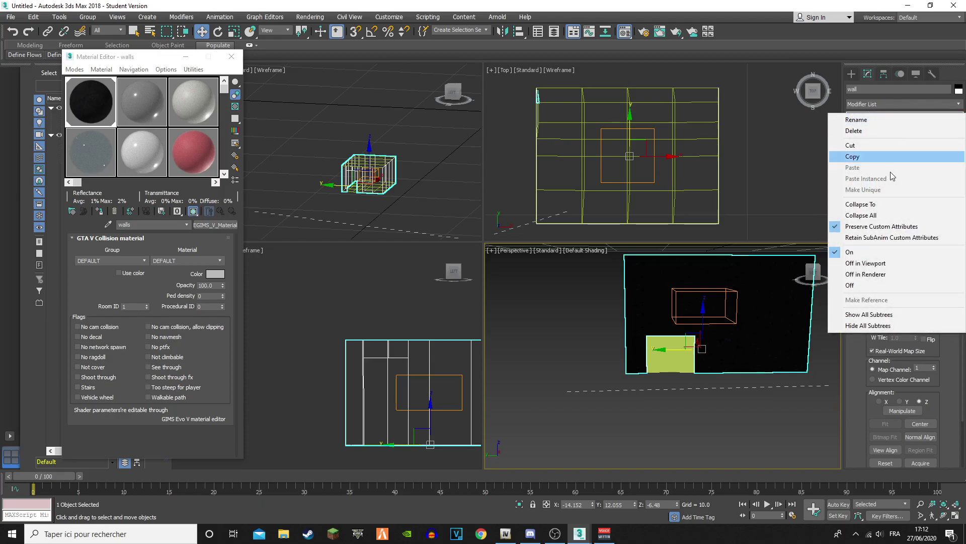
click(885, 204)
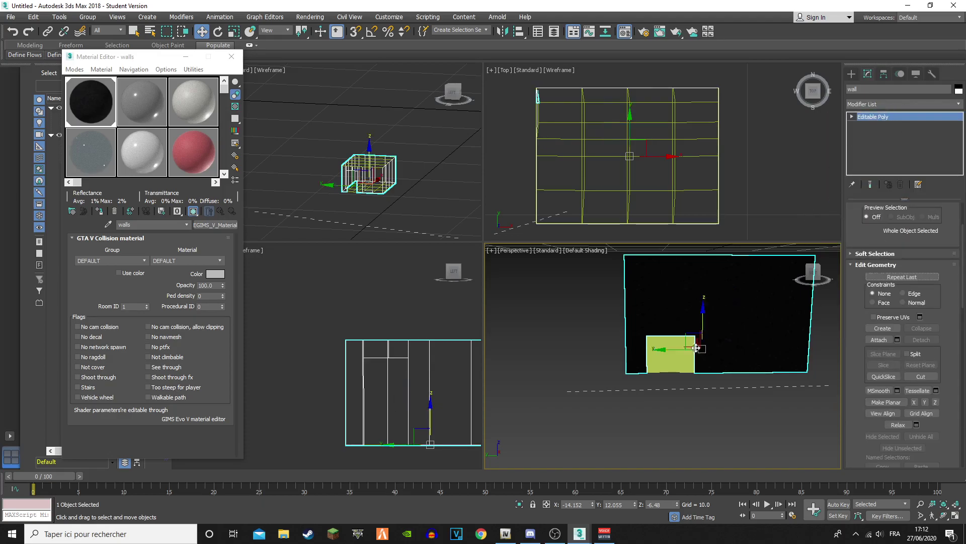
scroll(619, 380, up, 10)
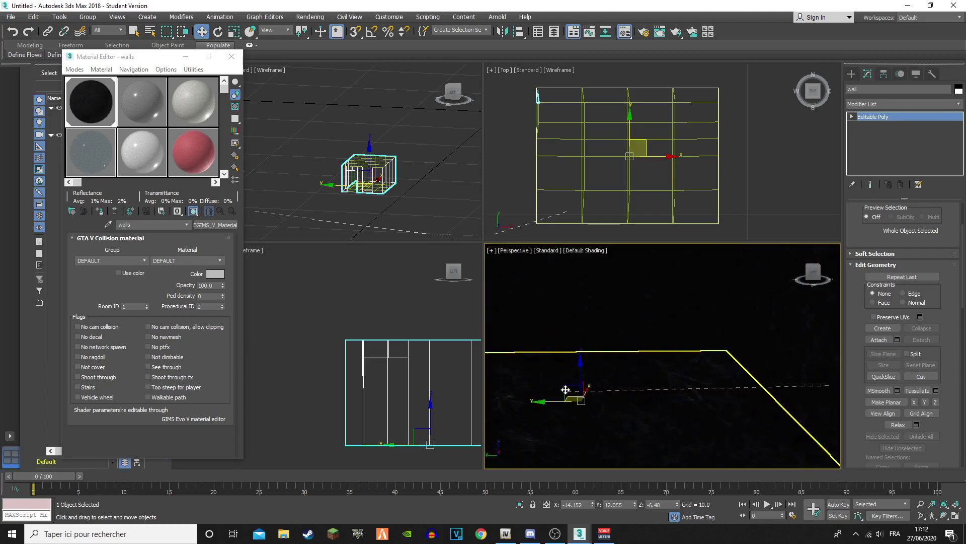
scroll(619, 351, down, 5)
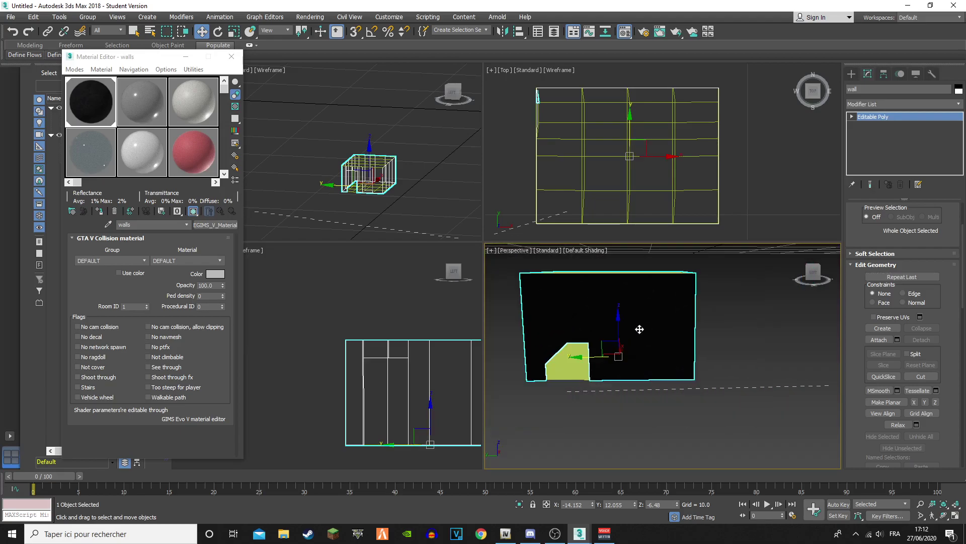
Select the Roof object and rename the second material slot as roof
click(141, 111)
drag(159, 59, 318, 68)
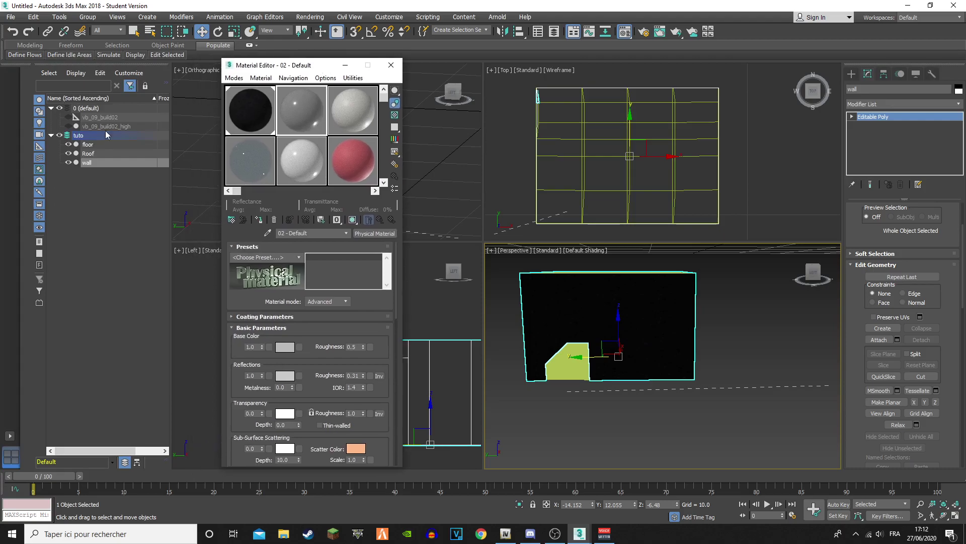
click(95, 152)
click(324, 236)
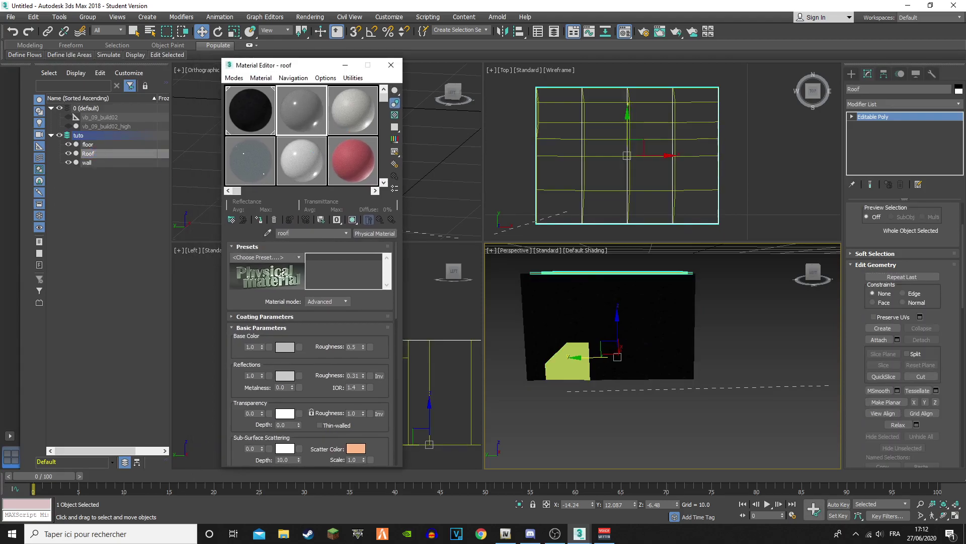
Change the roof material's type to GIMS V material, assign it to the Roof object and view the roof from above
click(375, 233)
click(516, 354)
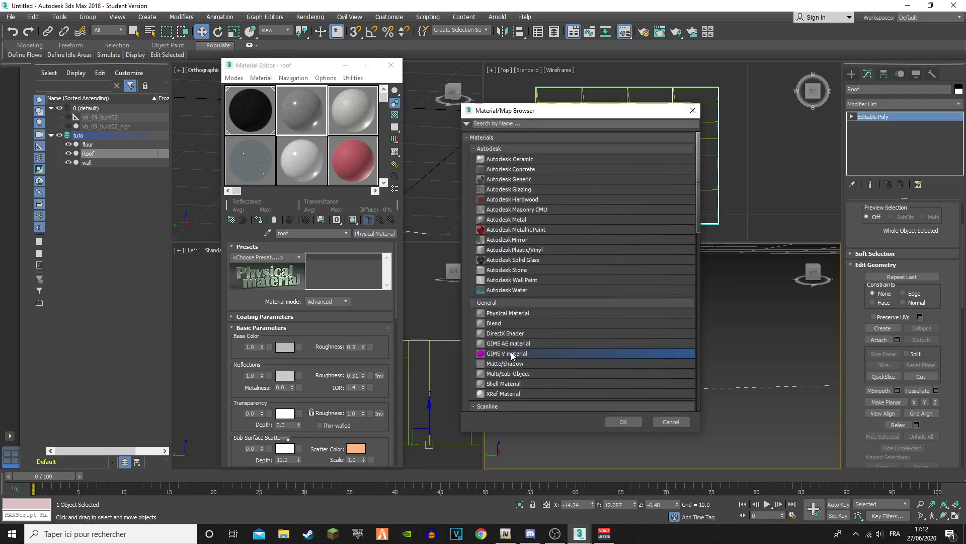
click(623, 422)
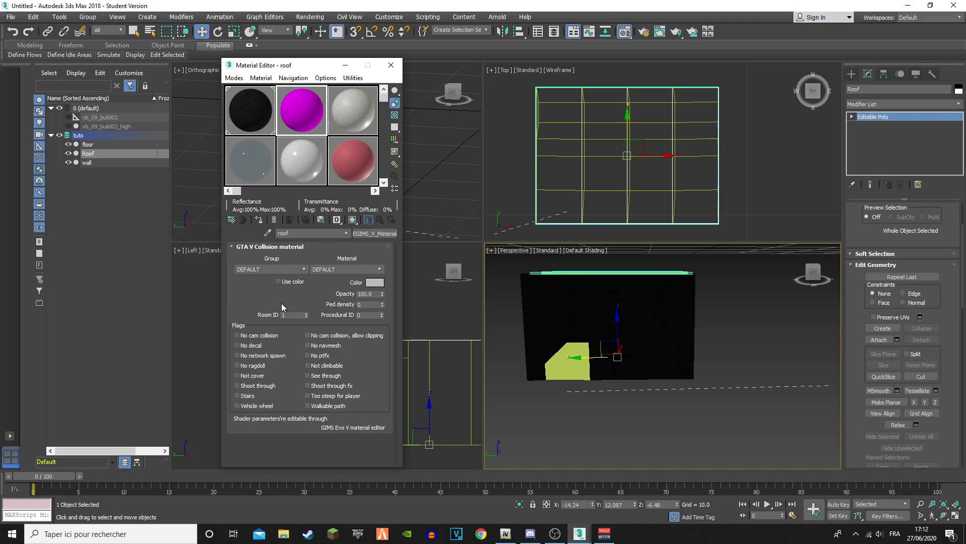
click(261, 220)
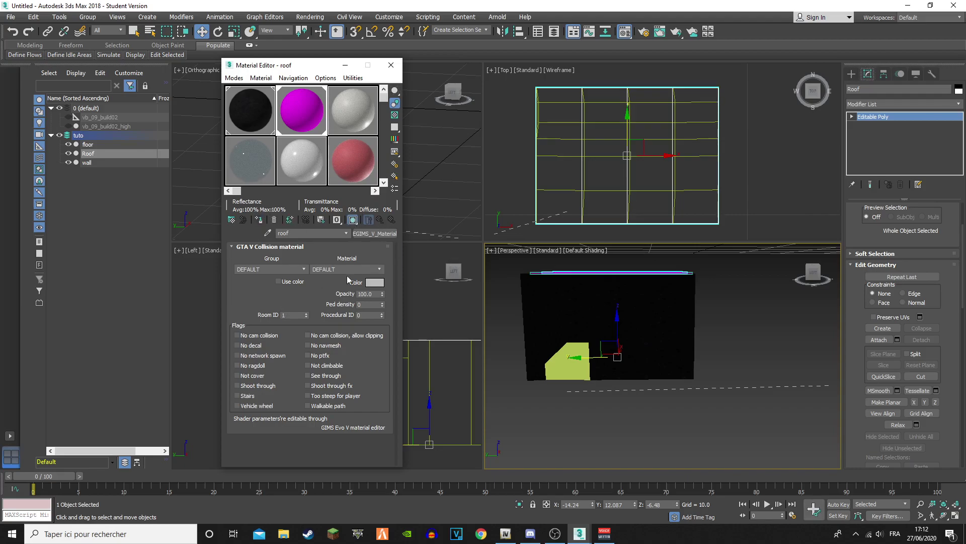
alt+middle_drag(610, 347, 598, 425)
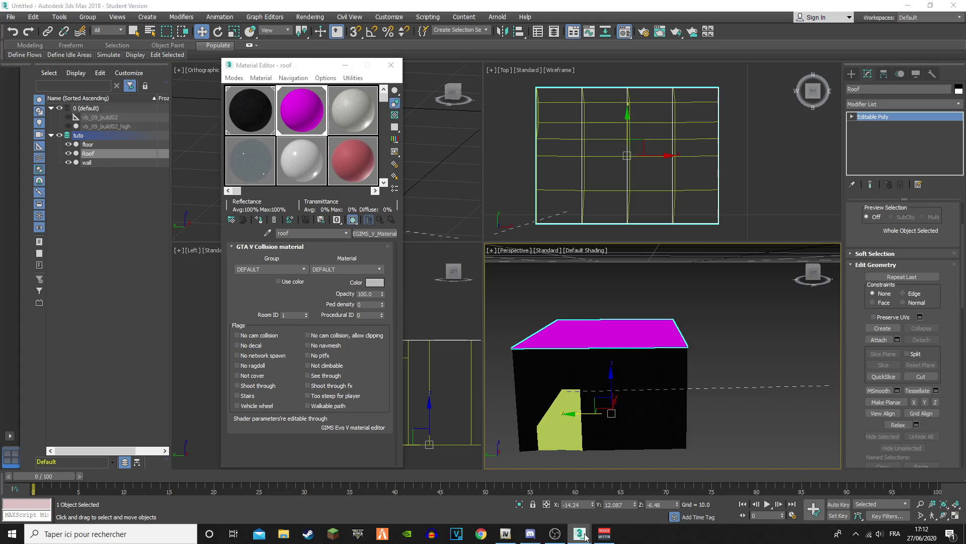
Open the GIMS V material editor for the Roof object, dismiss the render message and display the roof material's Model settings
click(525, 486)
click(89, 270)
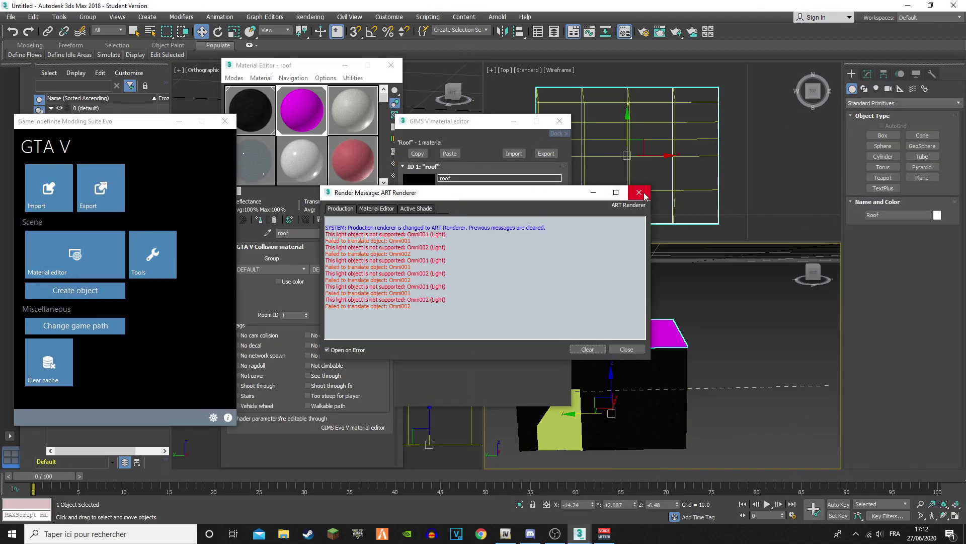
click(639, 193)
click(453, 201)
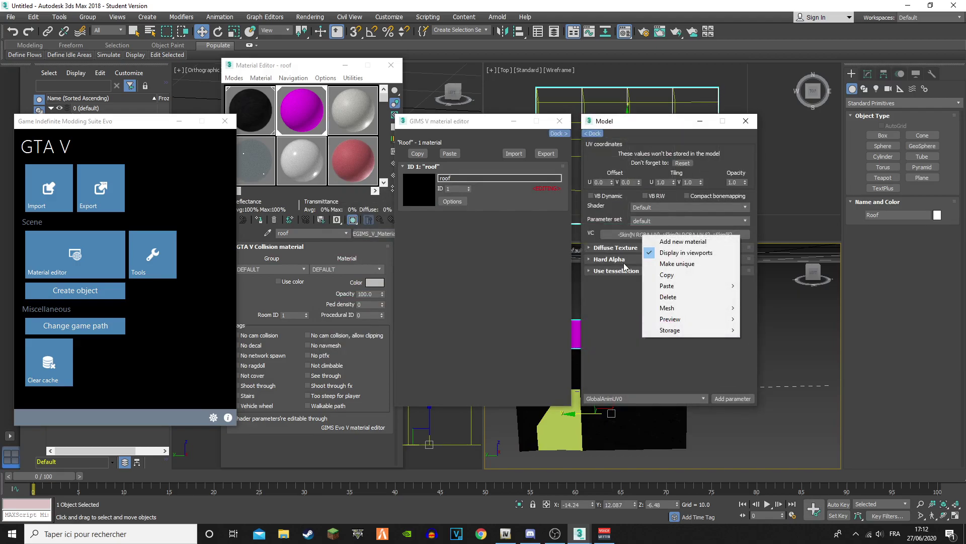
Expand the roof material's Diffuse Texture settings and load a DDS file as its diffuse texture
click(630, 252)
click(635, 249)
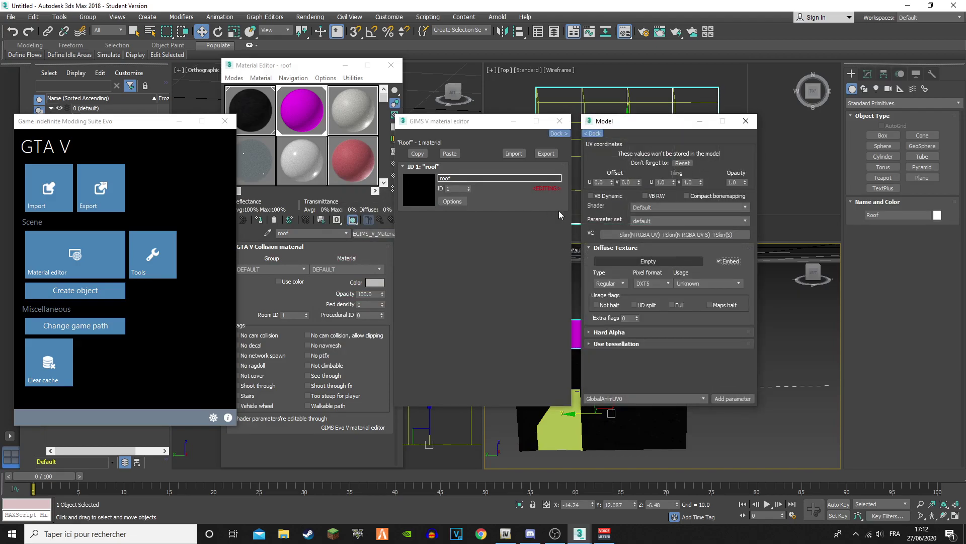
click(635, 261)
double_click(828, 216)
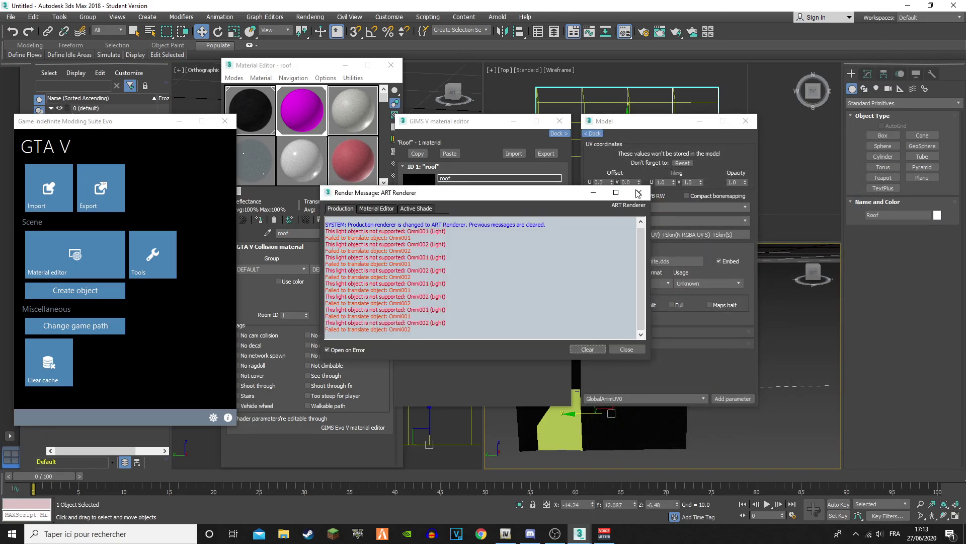
Dismiss the render message, close the GIMS V material windows and examine the texture on the Roof's underside
click(640, 193)
click(746, 120)
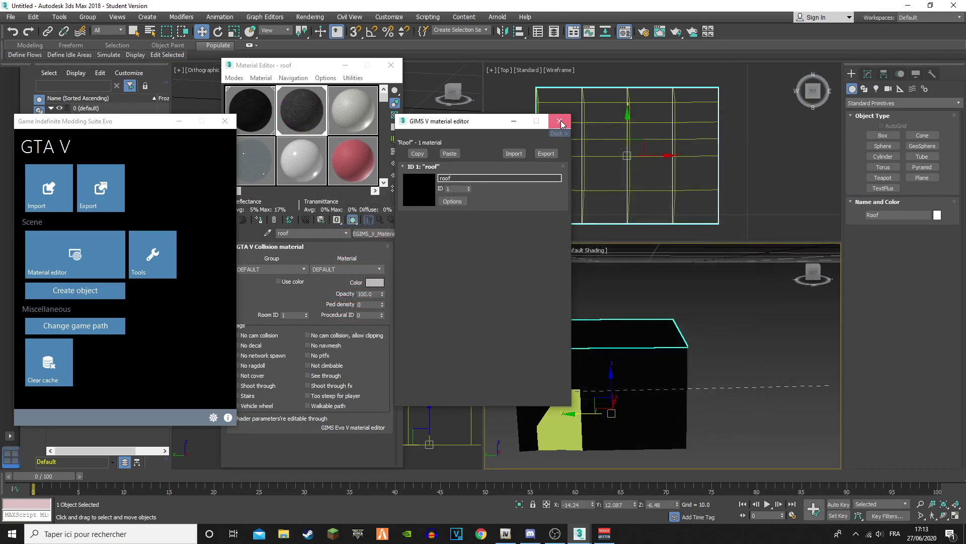
click(561, 121)
scroll(619, 336, up, 4)
drag(811, 272, 811, 299)
alt+middle_drag(597, 323, 654, 269)
alt+middle_drag(589, 346, 586, 344)
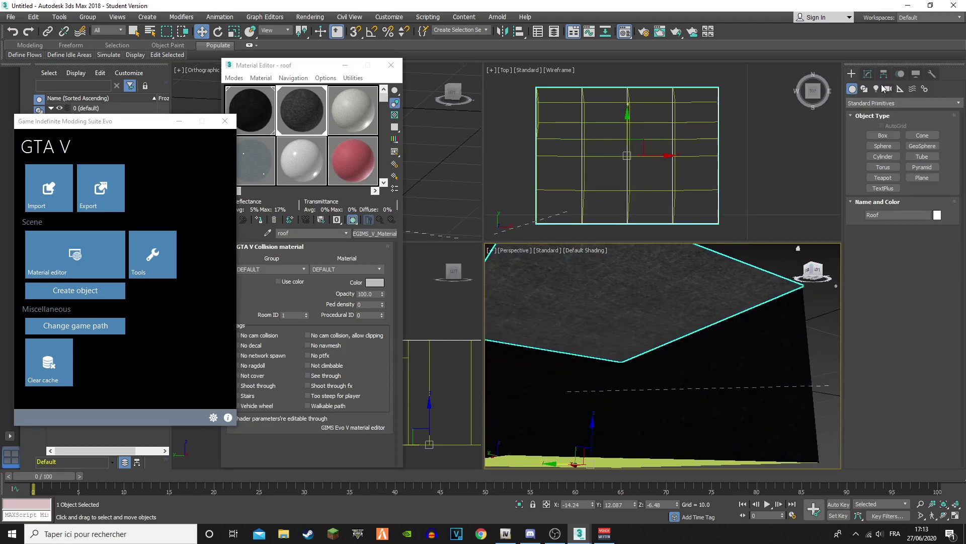
Apply a UVW Map modifier with Box mapping to the Roof object
click(868, 74)
right_click(878, 115)
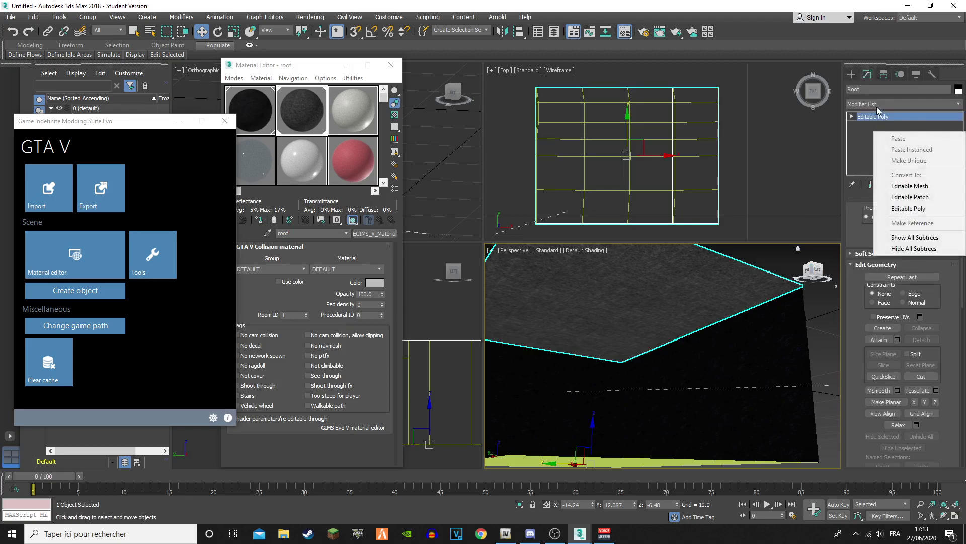
click(878, 104)
scroll(891, 332, down, 5)
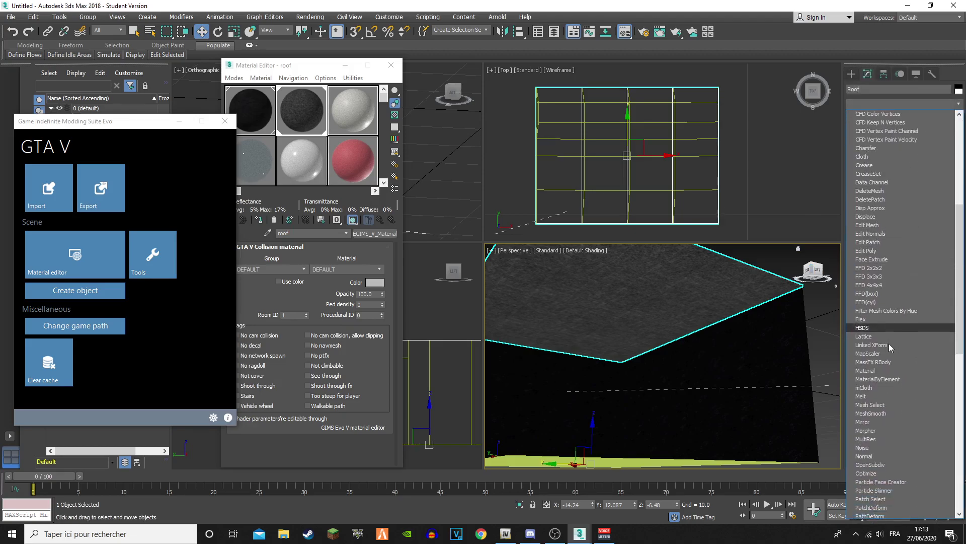
scroll(890, 348, down, 15)
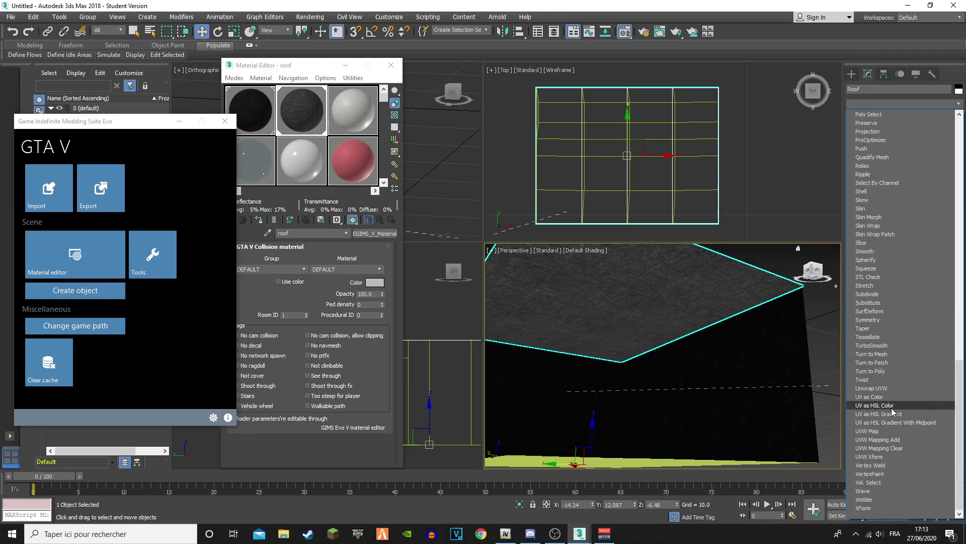
click(889, 431)
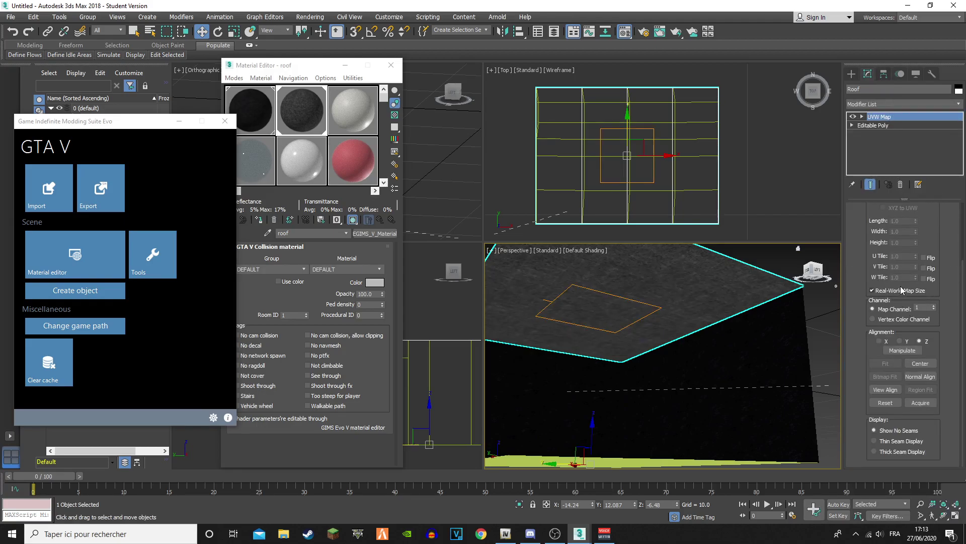
scroll(901, 290, up, 3)
click(894, 236)
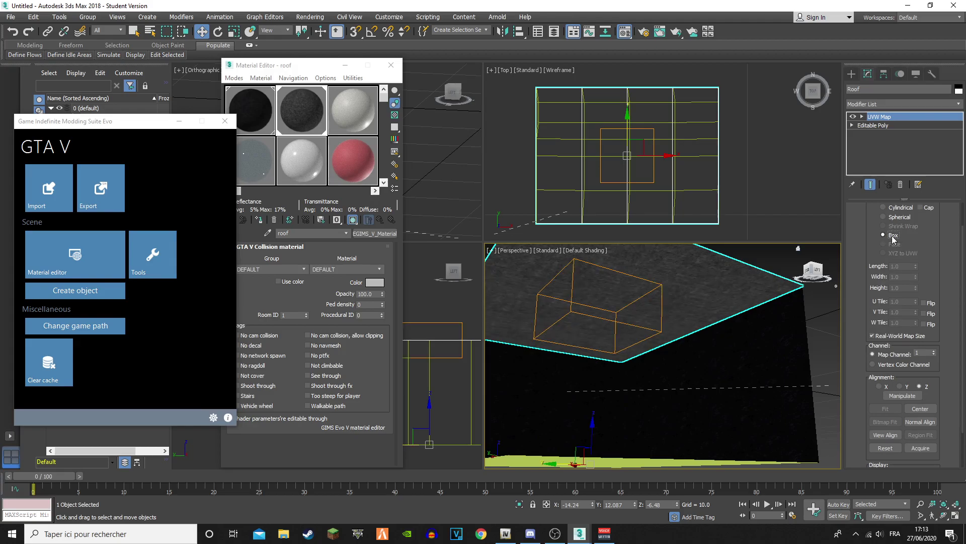
Inspect the roof texture up close and collapse the UVW Map modifier into the Roof's editable poly
scroll(663, 309, up, 4)
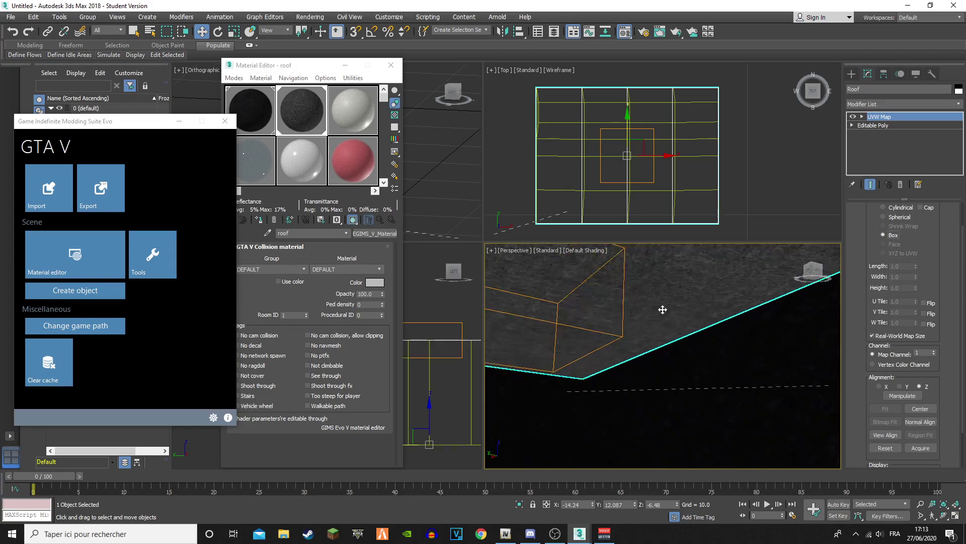
scroll(663, 310, down, 4)
right_click(891, 119)
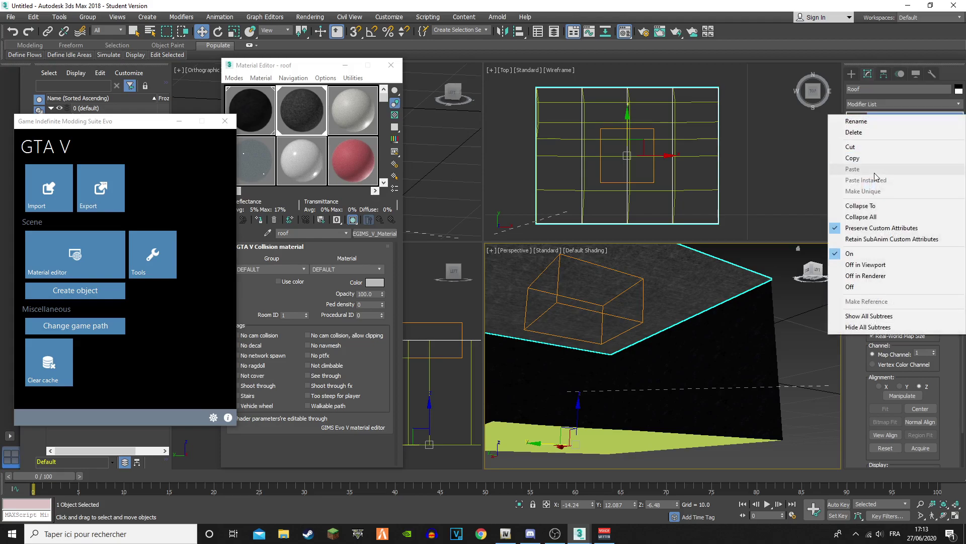
click(876, 207)
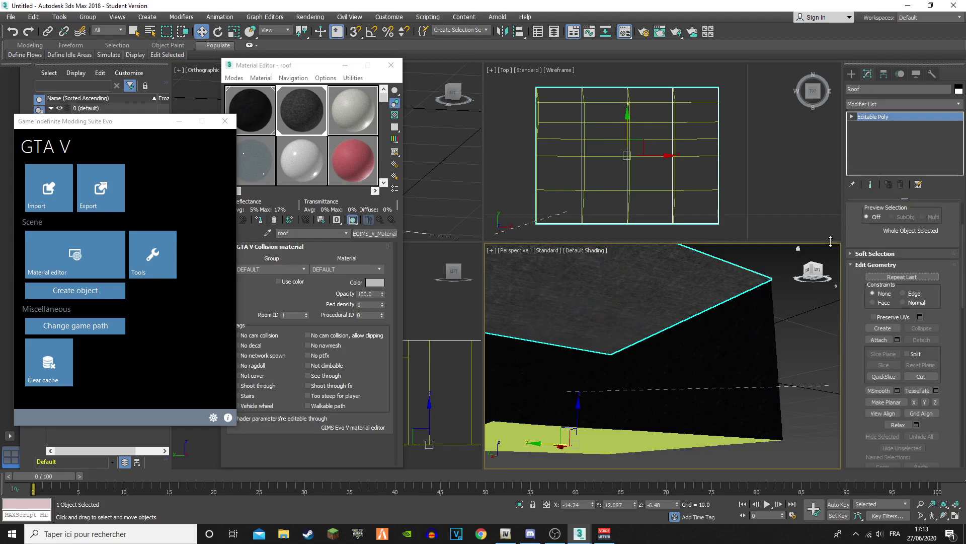
drag(815, 271, 801, 251)
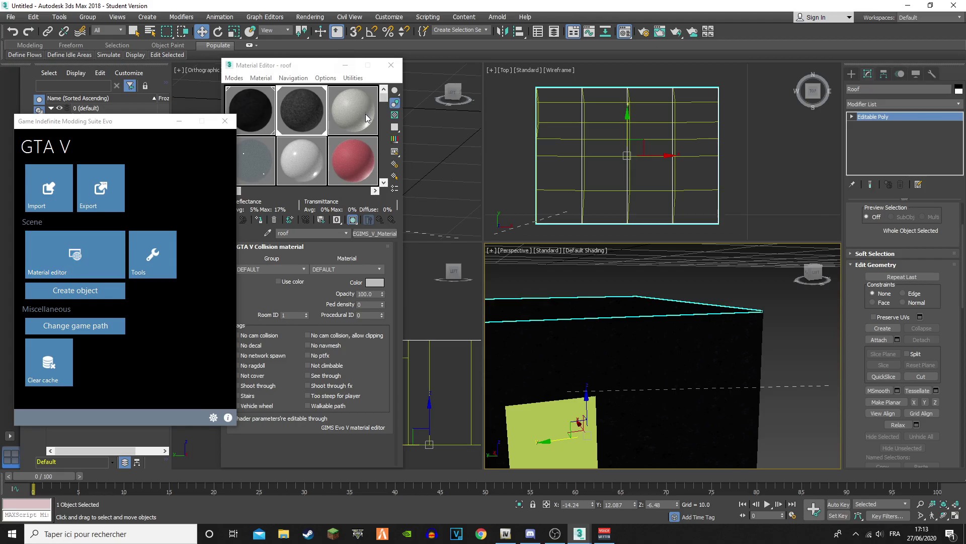
Select the floor object and rename the third material slot as floor
drag(160, 127, 121, 144)
click(107, 146)
click(250, 160)
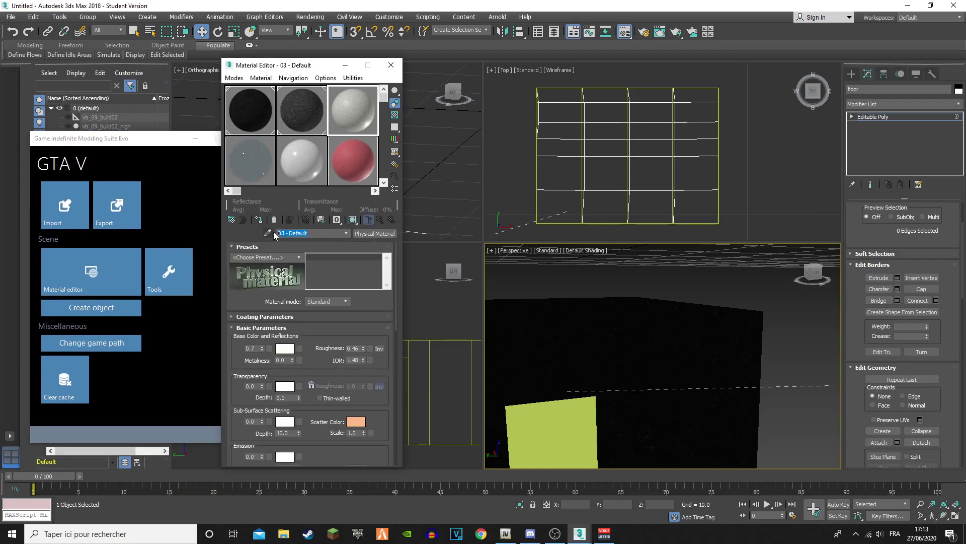
text(floor)
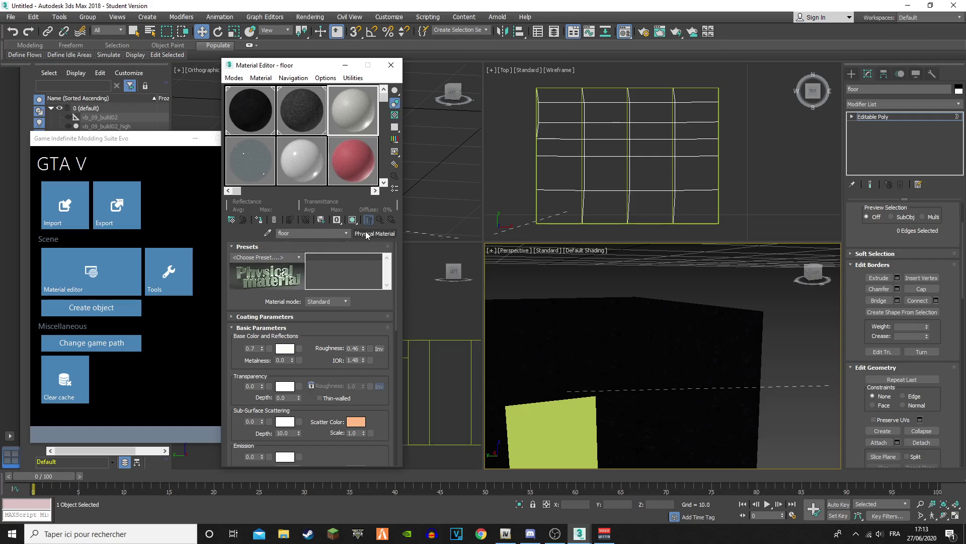
Change the floor material's type to GIMS V material, leaving its collision group at DEFAULT
click(375, 233)
click(623, 421)
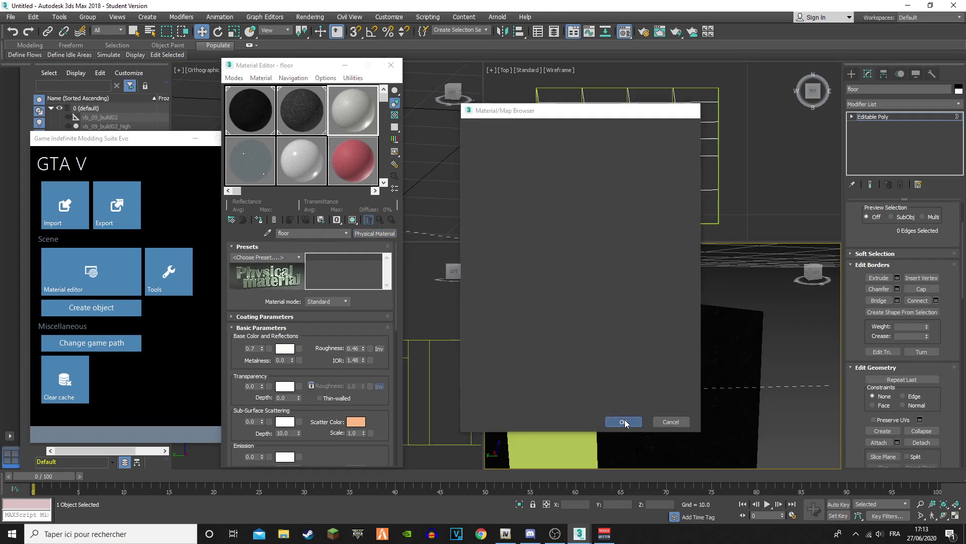
click(290, 270)
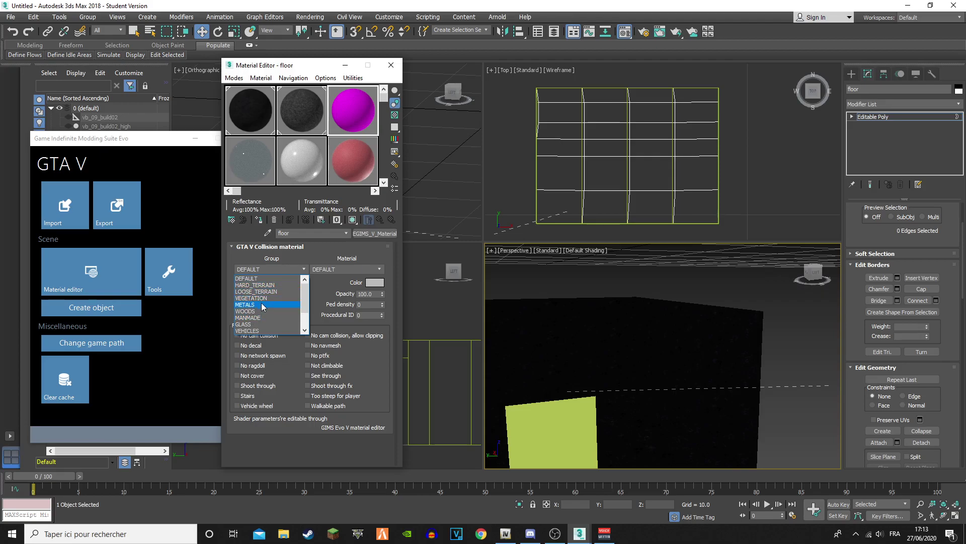
click(273, 273)
click(285, 315)
click(279, 303)
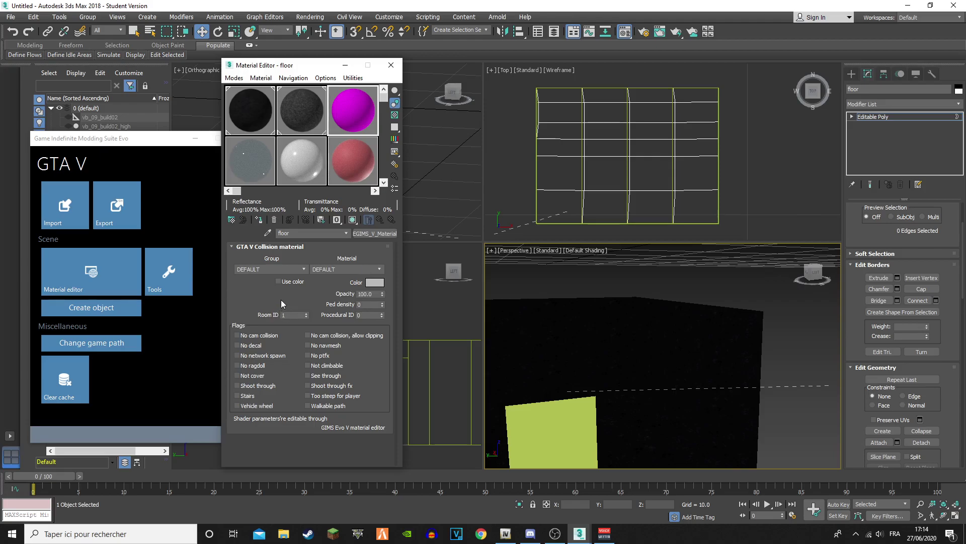
Assign the floor material to the floor object and show it in the viewport
click(355, 222)
click(258, 222)
scroll(627, 411, down, 3)
middle_drag(627, 412, 656, 343)
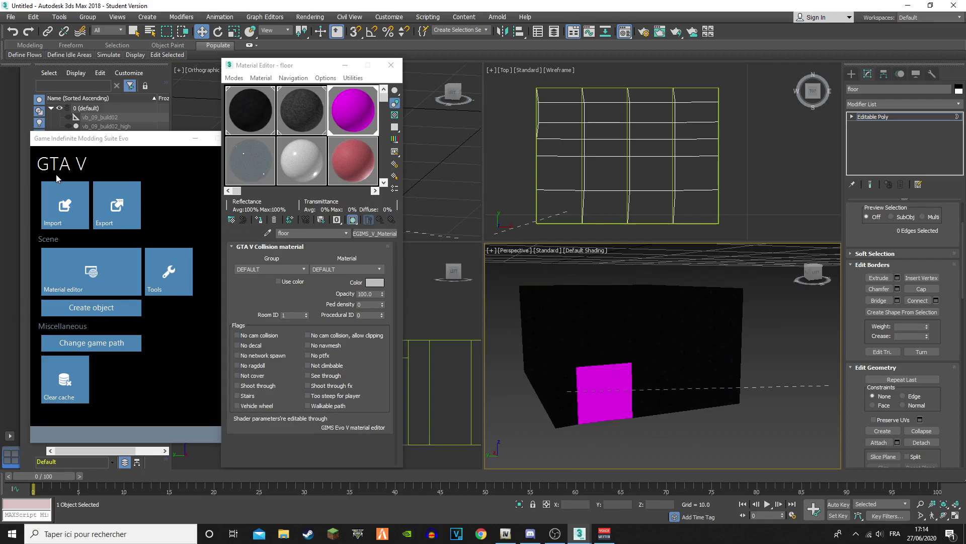
Open the GIMS V material editor for the floor and expand the Diffuse Texture section of its Model settings
click(84, 256)
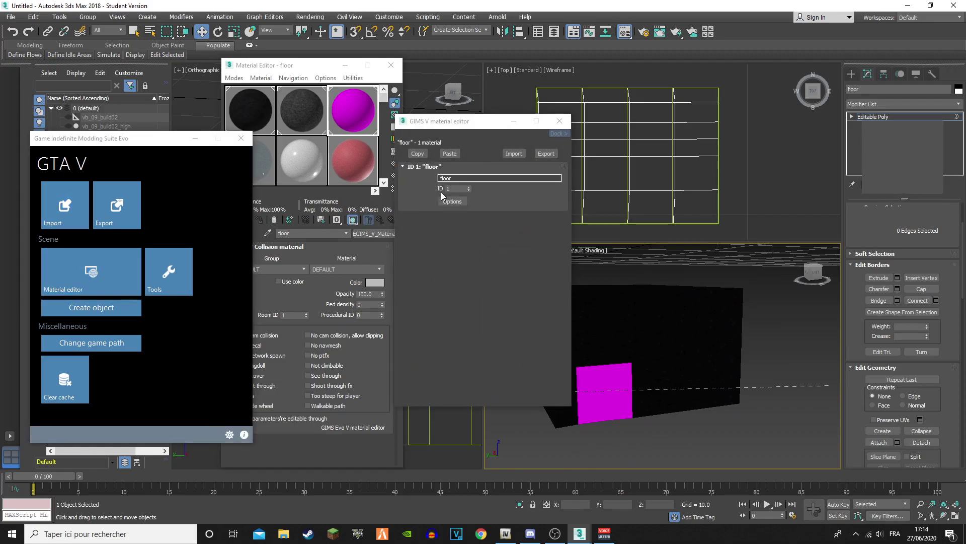
click(640, 193)
click(459, 201)
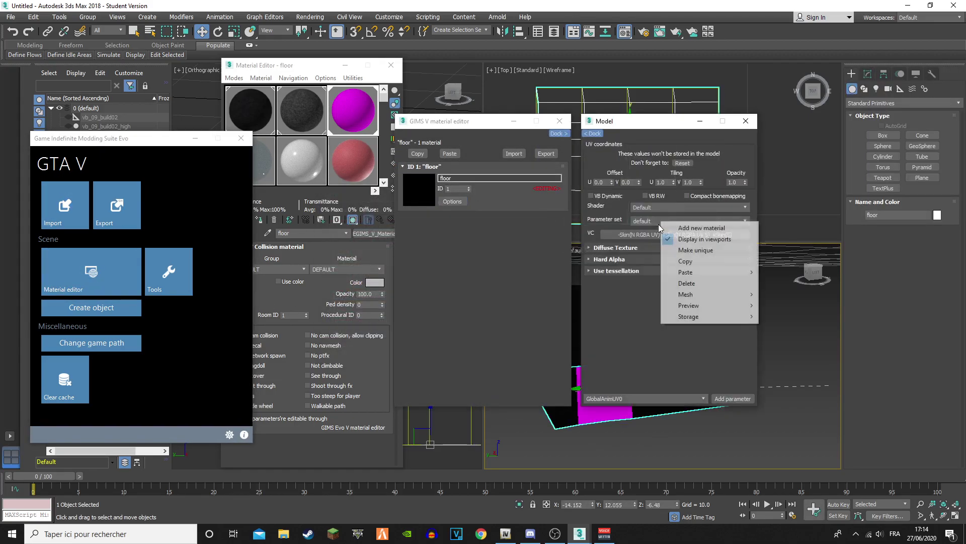
click(650, 247)
click(649, 248)
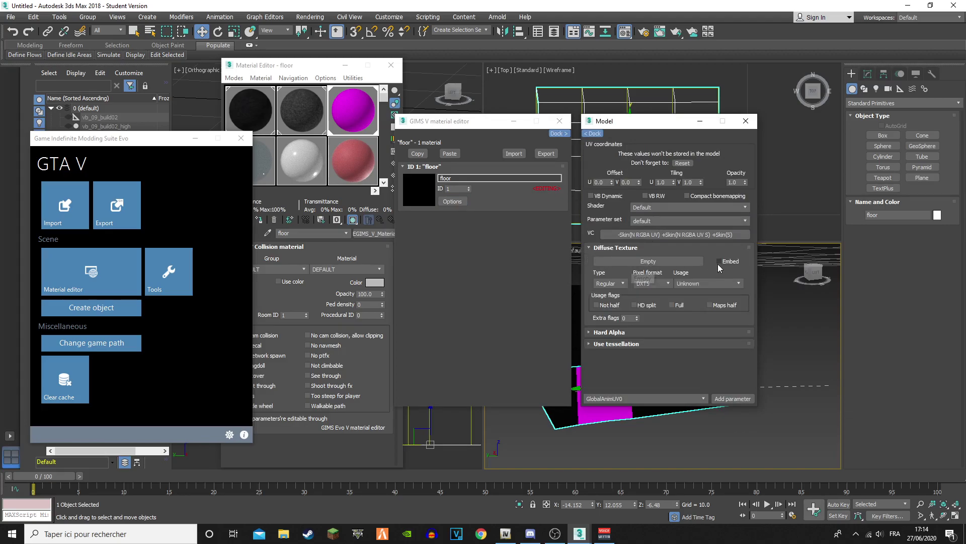
Load the light grey casino floor_02 DDS file as the floor's diffuse texture and close the render message and GIMS V material windows
click(648, 261)
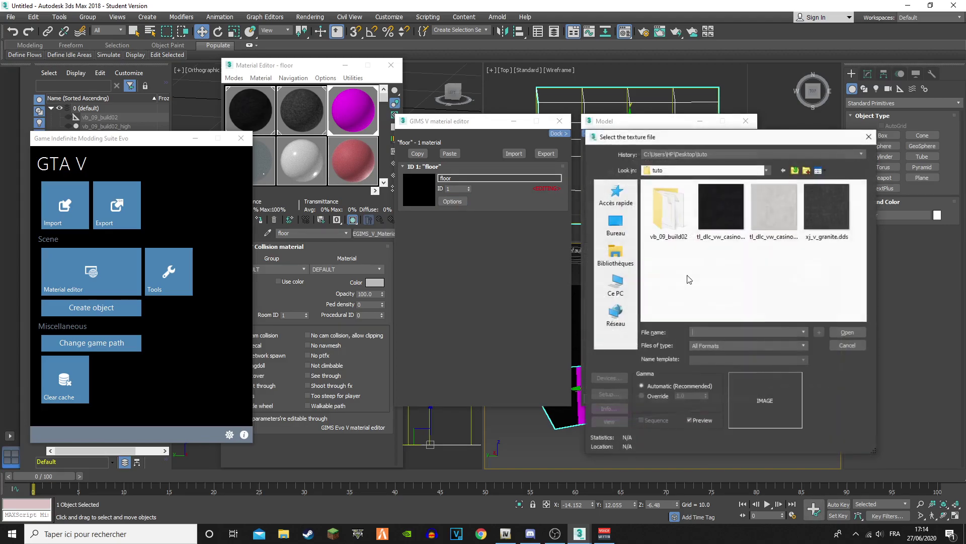
double_click(802, 225)
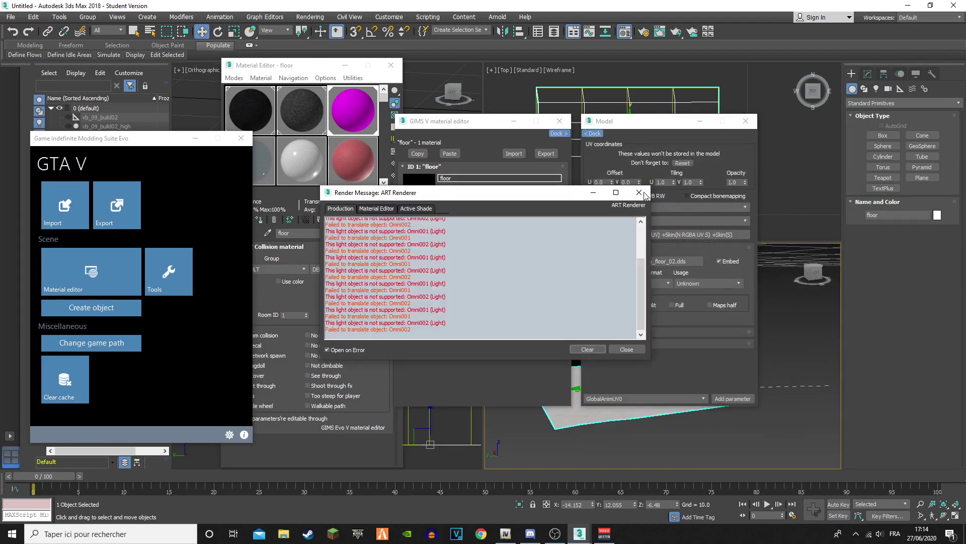
click(639, 192)
click(745, 120)
click(559, 121)
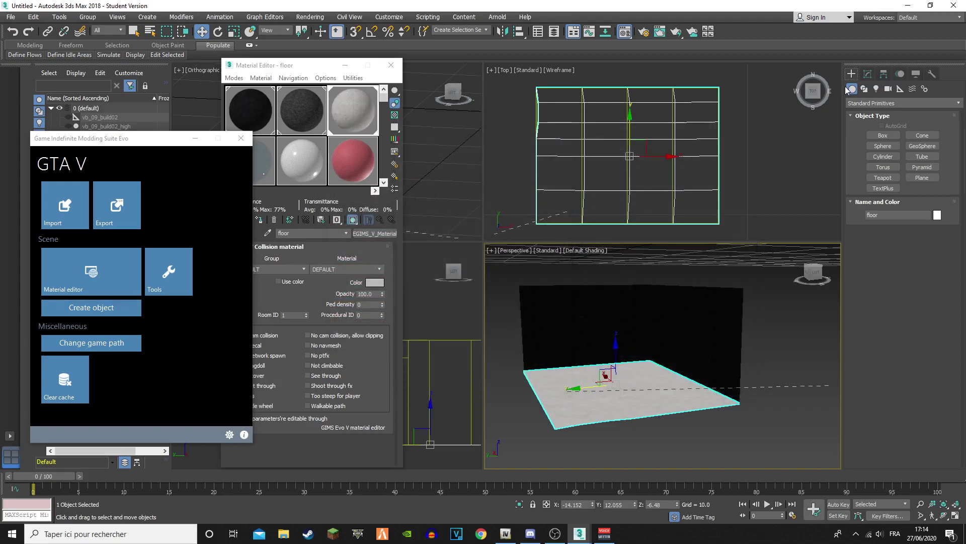
Apply a UVW Map modifier with Box mapping to the floor object and inspect the texture
click(868, 74)
click(901, 103)
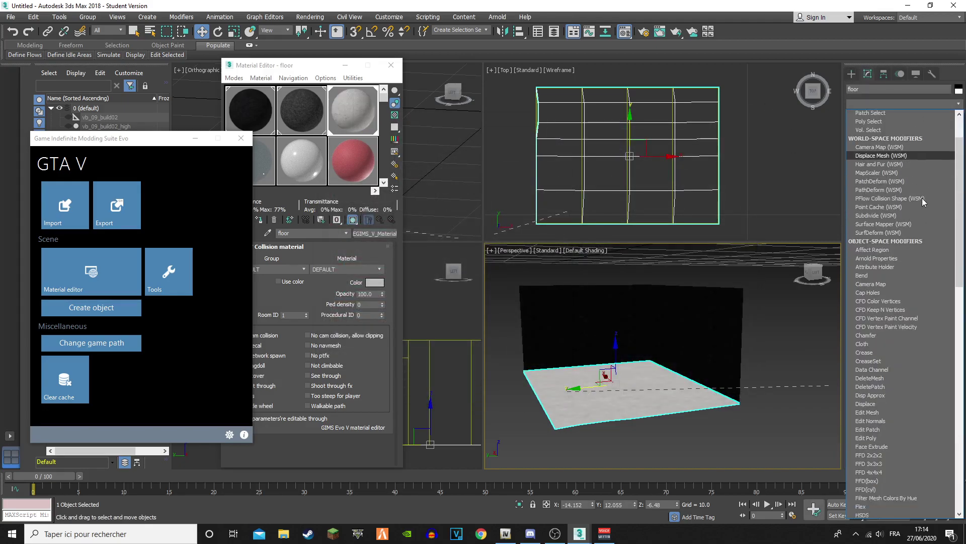
scroll(922, 201, down, 20)
click(901, 400)
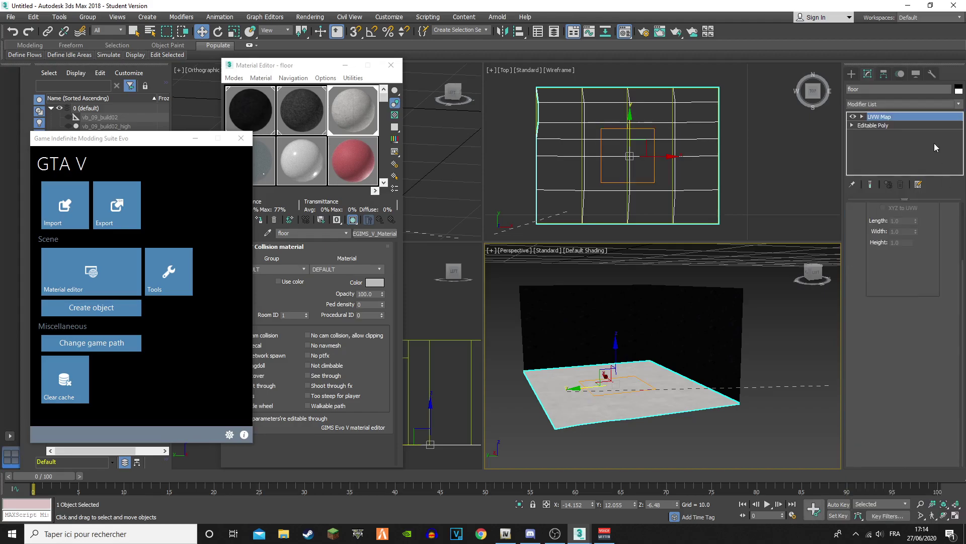
scroll(915, 293, up, 2)
scroll(688, 383, up, 5)
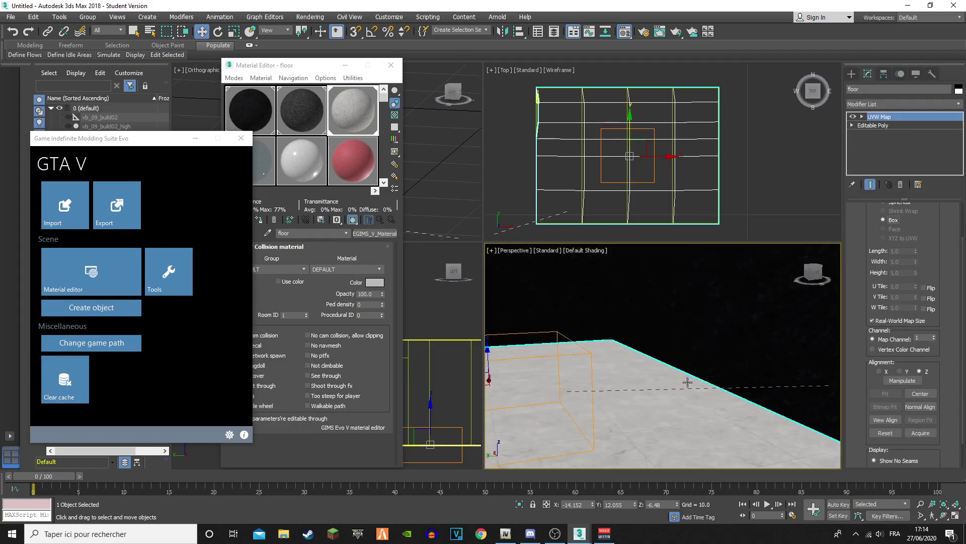
scroll(688, 381, down, 4)
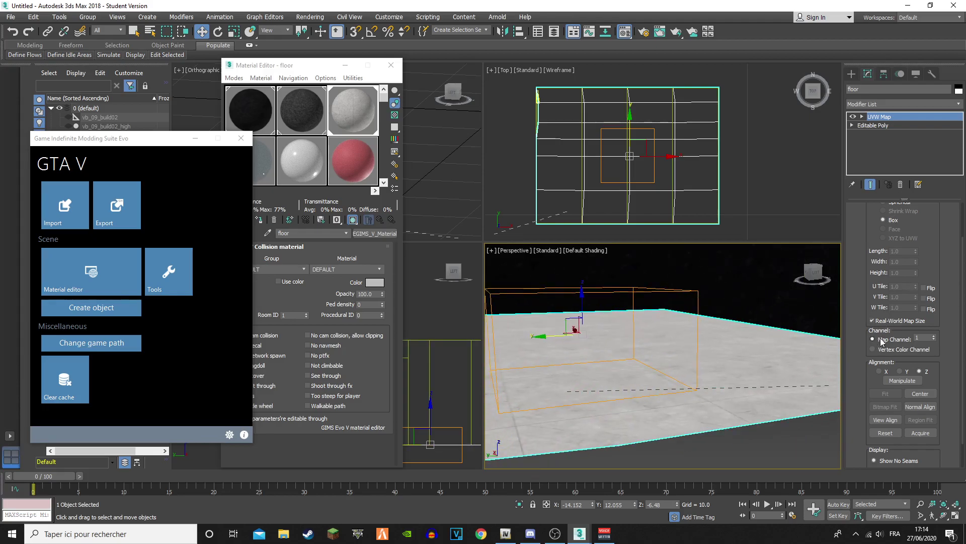
Turn off Real-World Map Size for the floor's UVW Map and set its length and width to 1
click(873, 321)
click(908, 252)
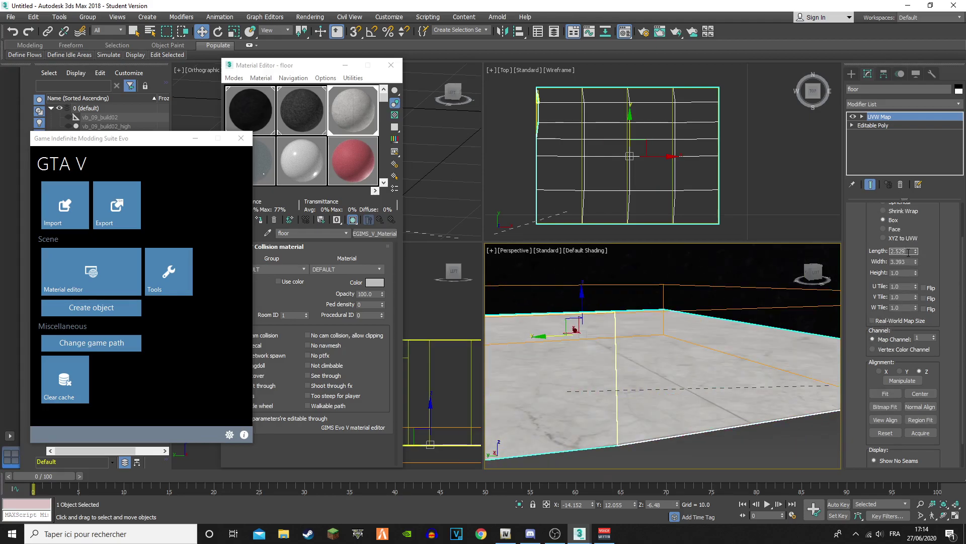
text(1)
key(Tab)
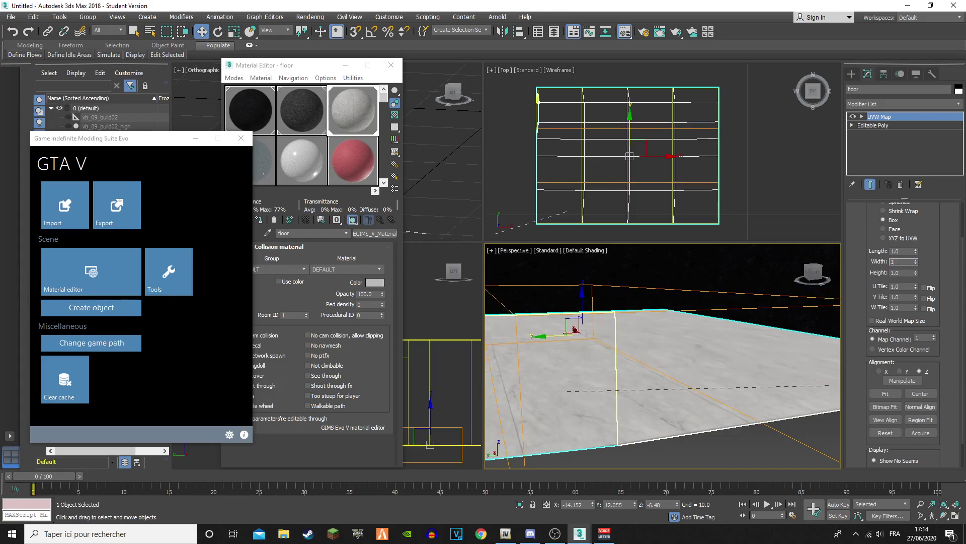
key(Tab)
key(Tab)
middle_drag(649, 333, 789, 370)
Set the length, width and height of the floor's UVW Map to 0.5 each
drag(908, 250, 889, 250)
text(0)
key(Return)
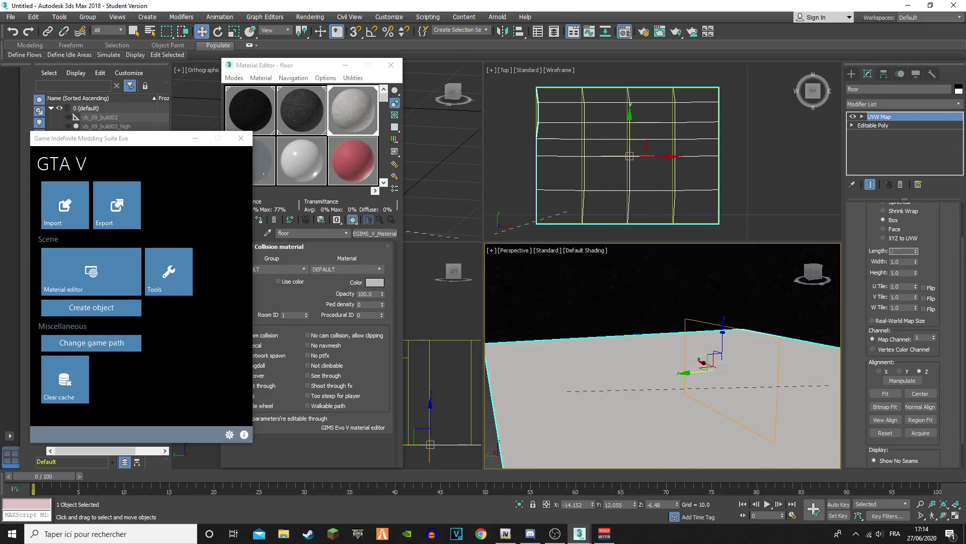
text(.5)
key(Tab)
text(.5)
key(Tab)
text(.5)
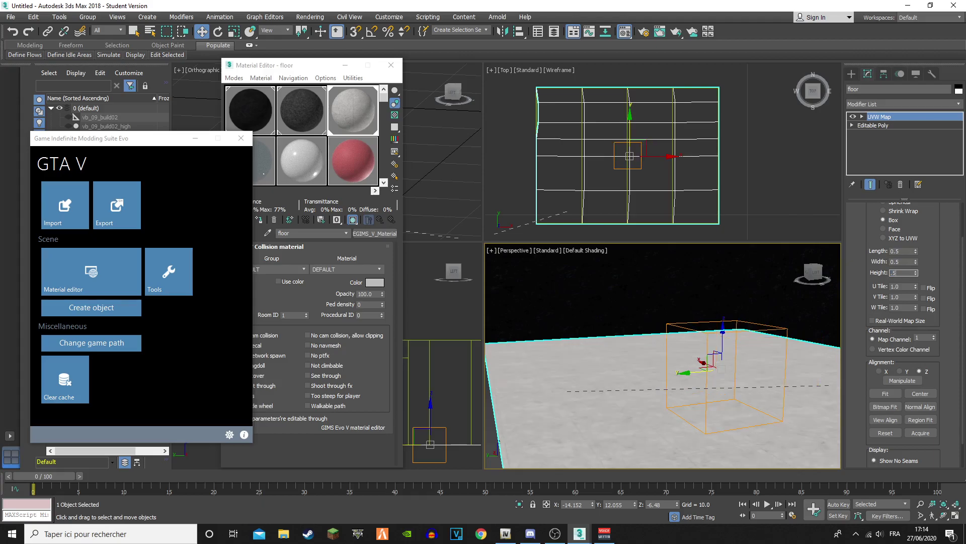
key(Tab)
Examine the texture tiling across the whole floor and close the Material Editor
middle_drag(713, 357, 636, 311)
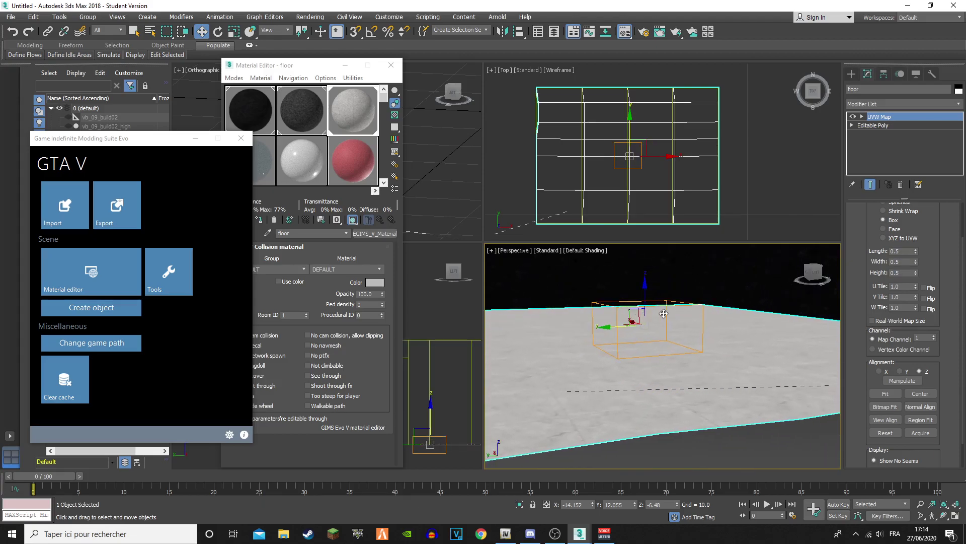
scroll(660, 313, down, 5)
drag(812, 276, 738, 309)
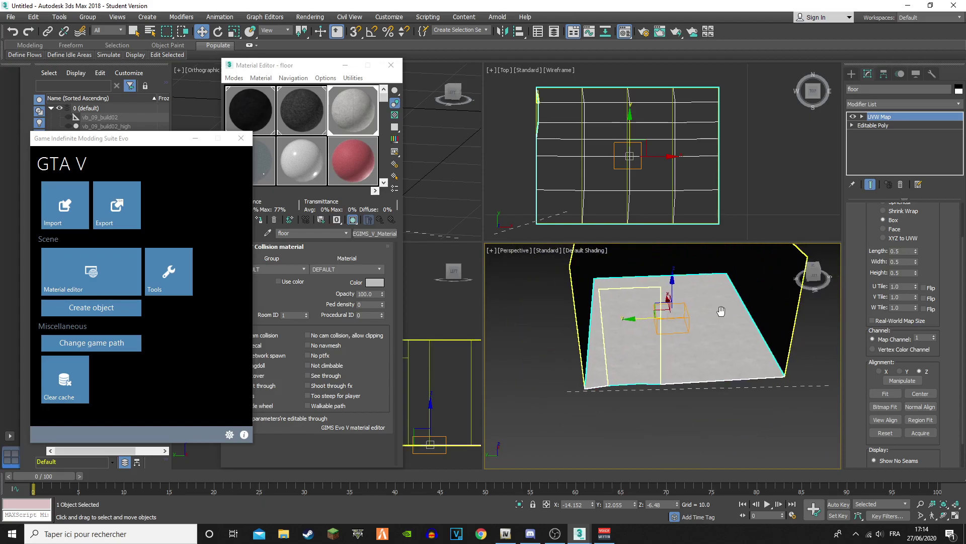
middle_drag(708, 316, 651, 338)
scroll(684, 334, down, 3)
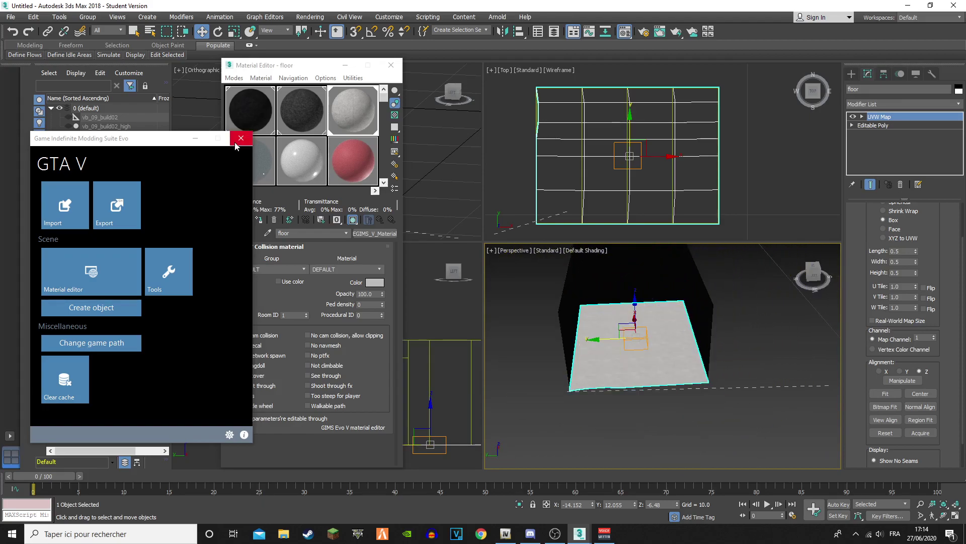
click(391, 65)
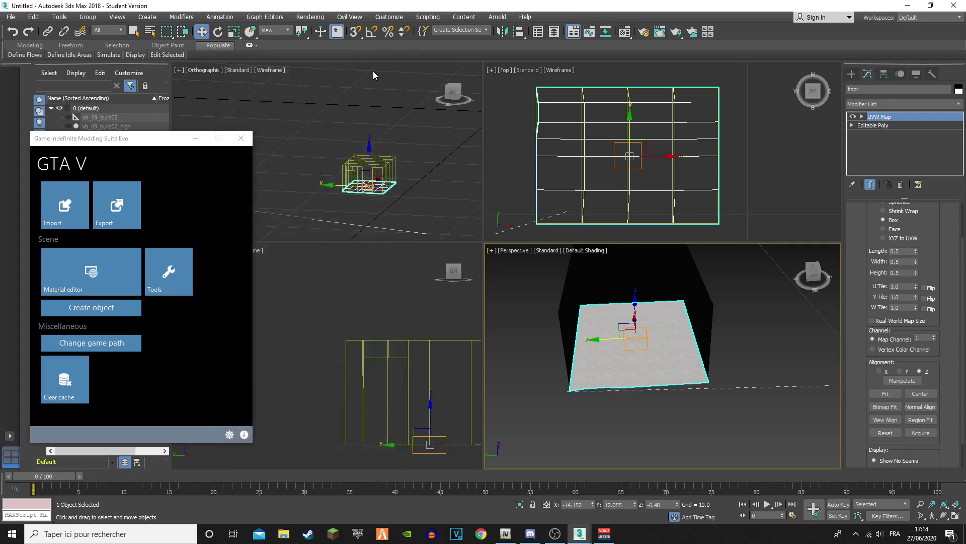
Minimize the Game Indefinite Modding Suite window and clone the floor, Roof and wall objects as copies
click(195, 138)
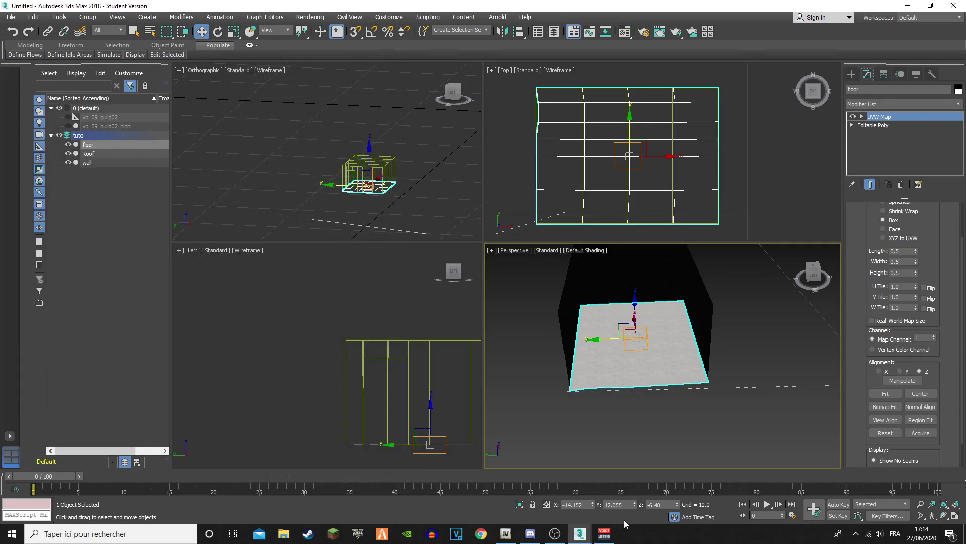
mouse_move(590, 536)
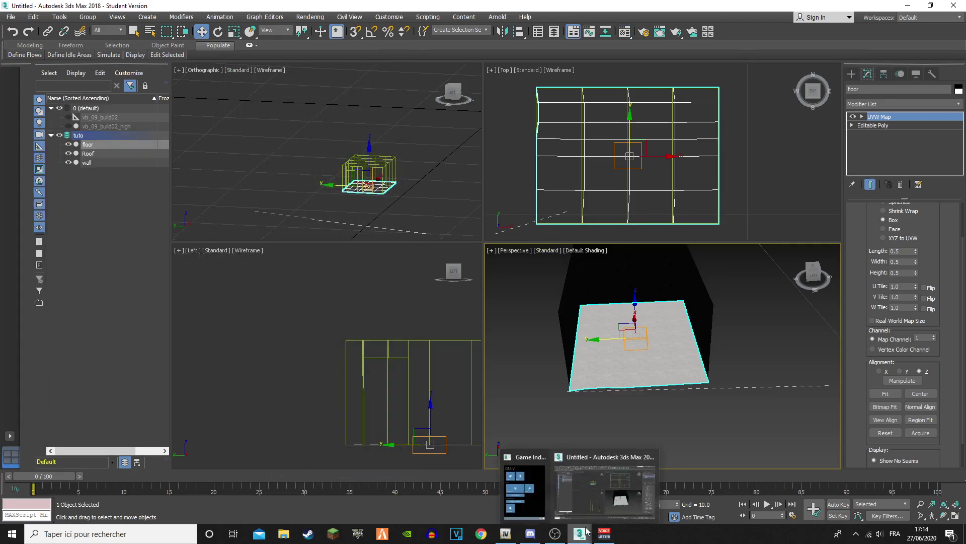
mouse_move(561, 496)
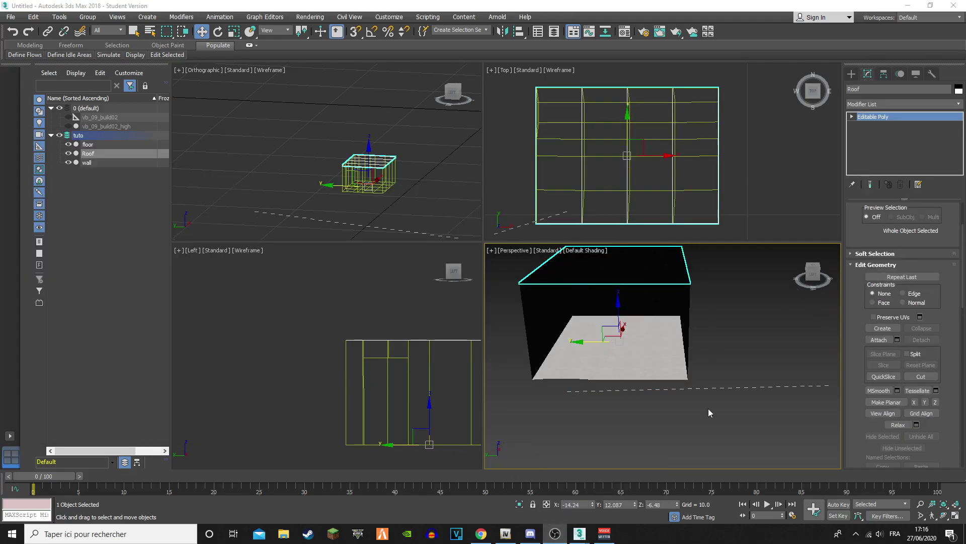
click(98, 162)
click(115, 145)
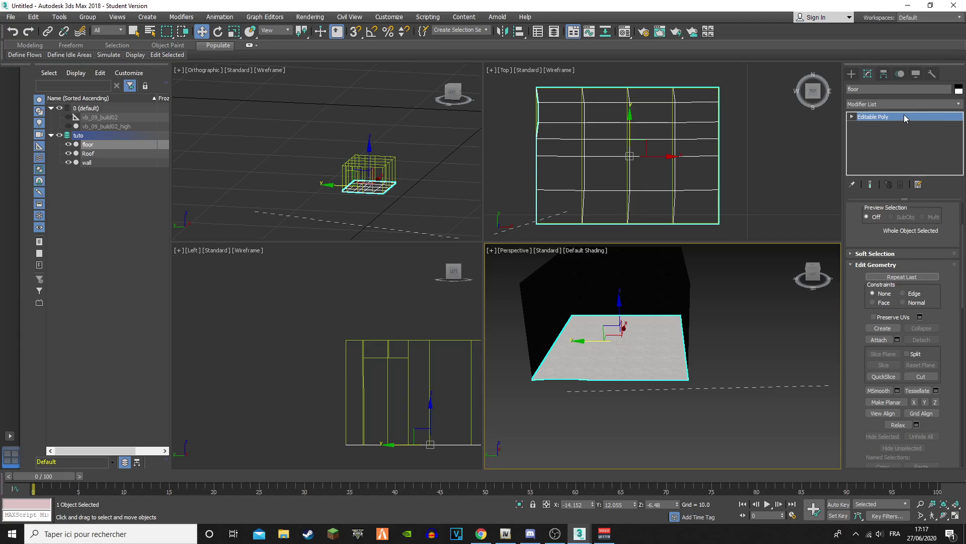
shift+click(107, 161)
right_click(108, 155)
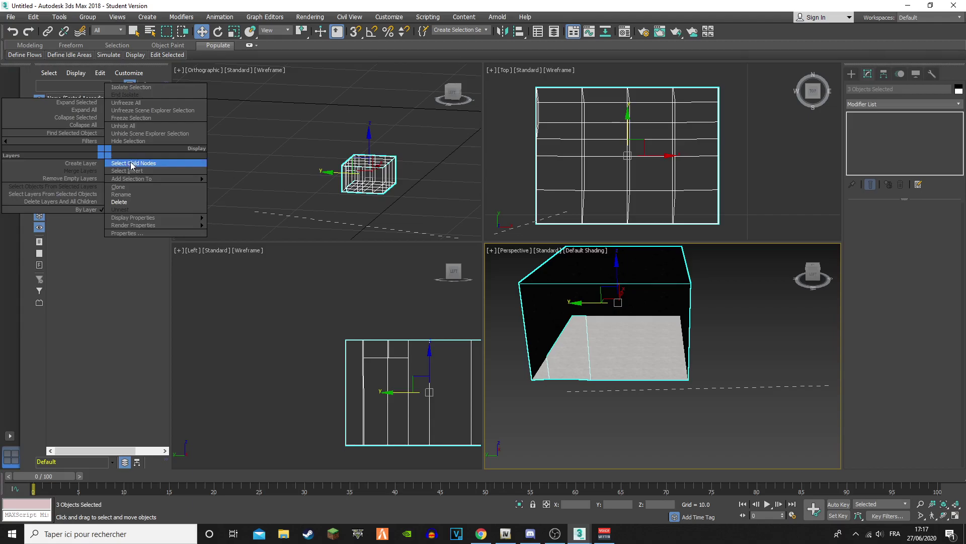
click(130, 187)
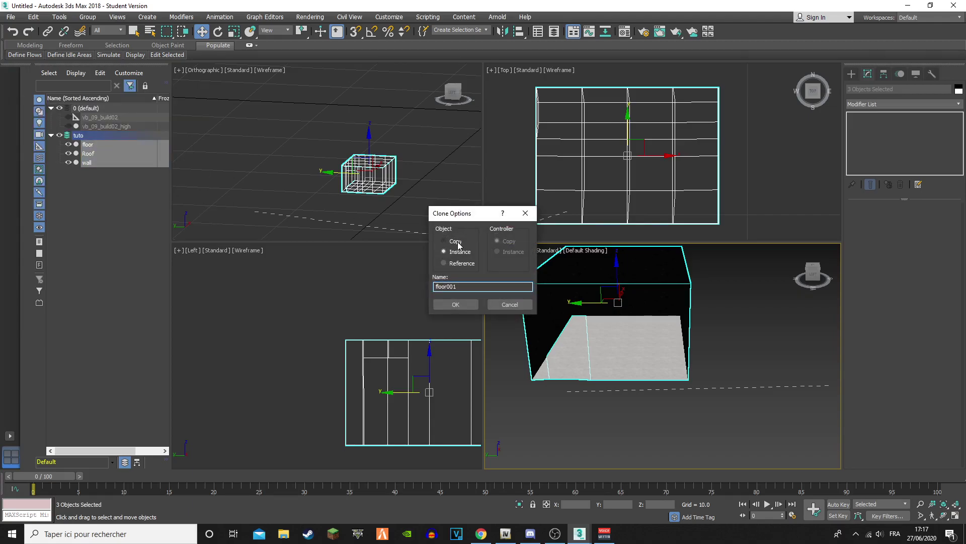
click(455, 304)
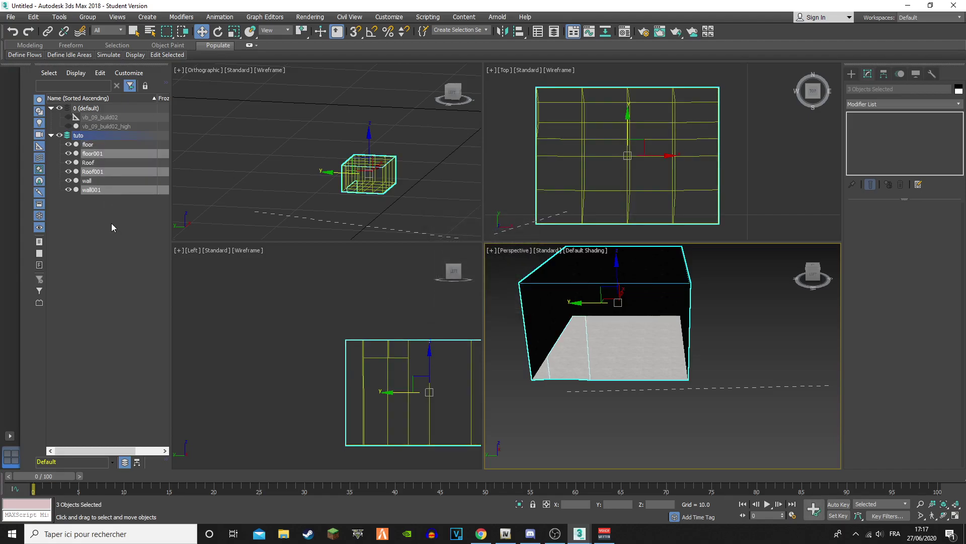
Create a new layer named colision containing the cloned floor001, Roof001 and wall001 objects
right_click(111, 225)
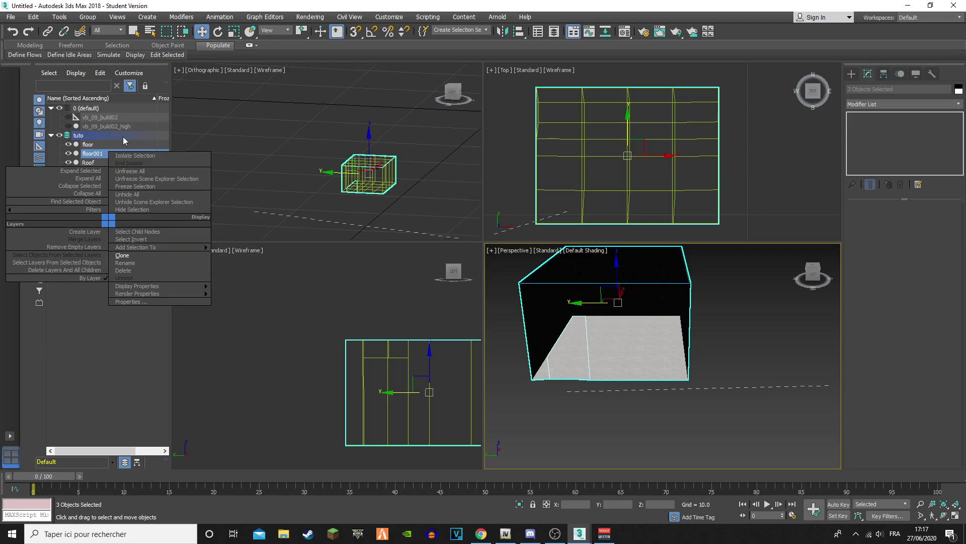
click(166, 85)
click(103, 99)
text(colision)
key(Return)
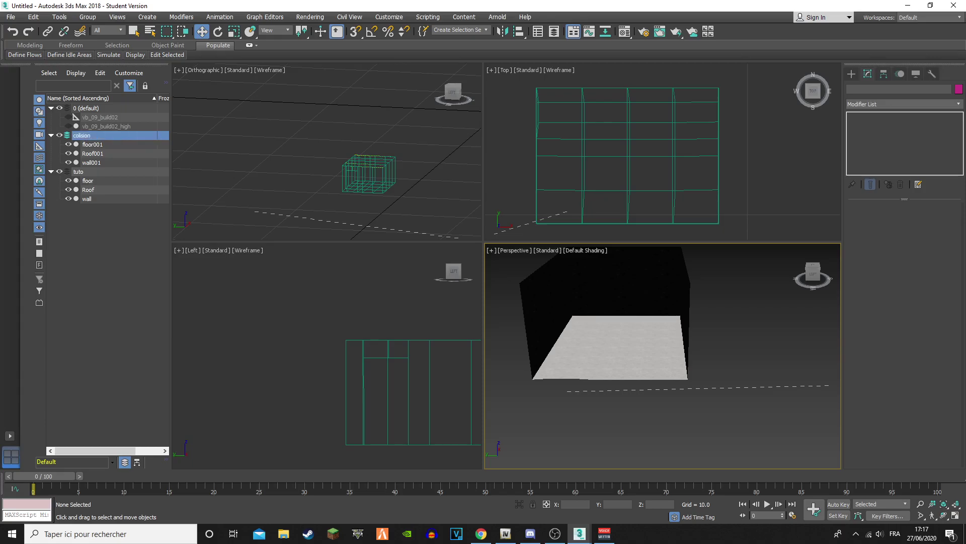
Select floor001, Roof001 and wall001 one after another to inspect each clone in the colision layer
click(100, 144)
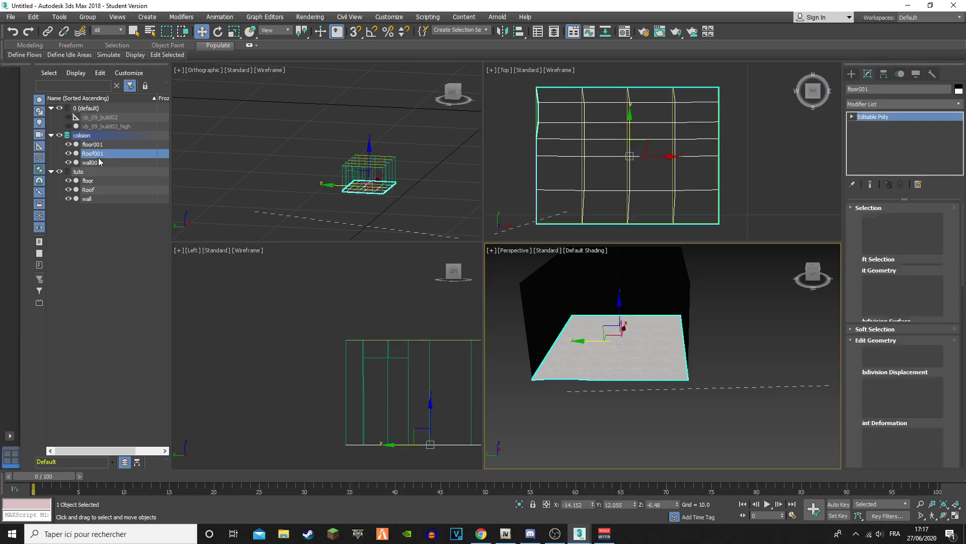
click(96, 154)
click(103, 162)
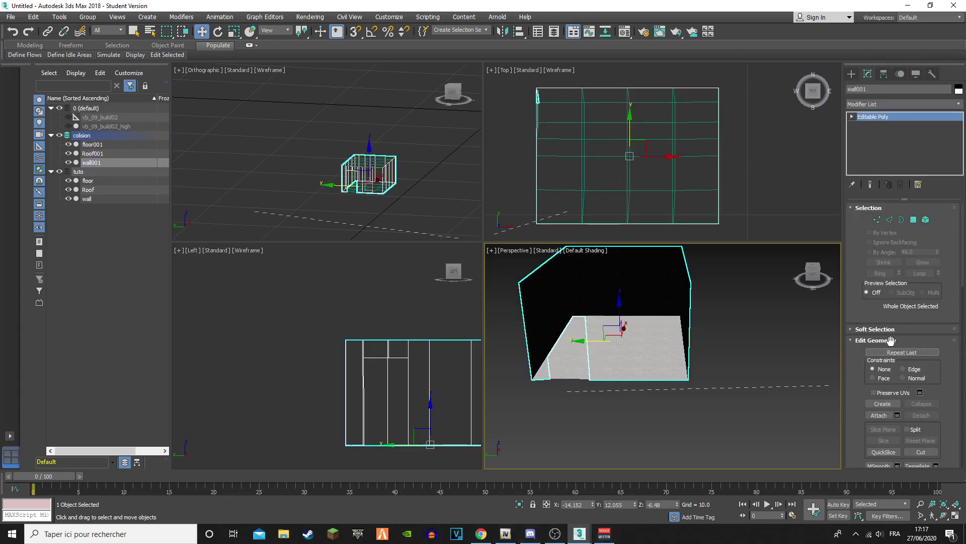
click(120, 145)
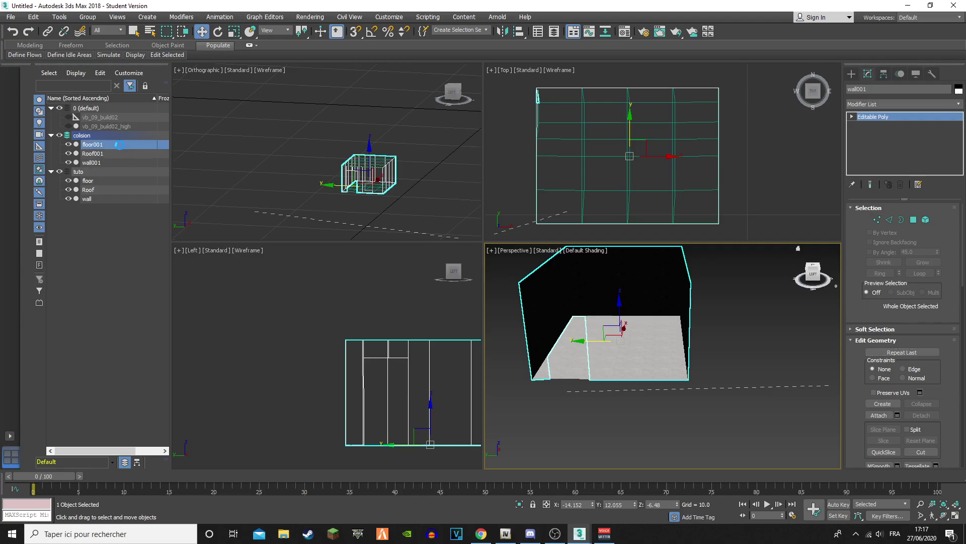
click(116, 153)
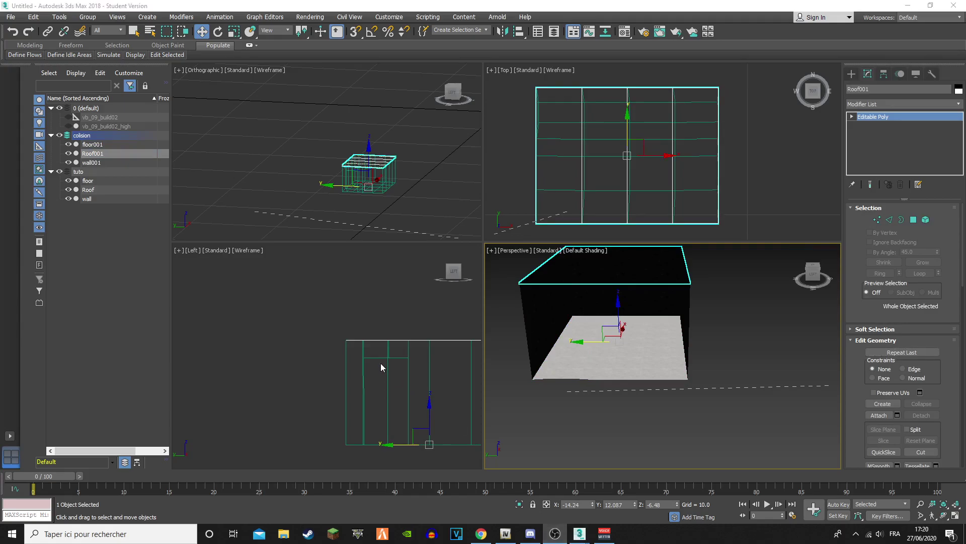
click(117, 161)
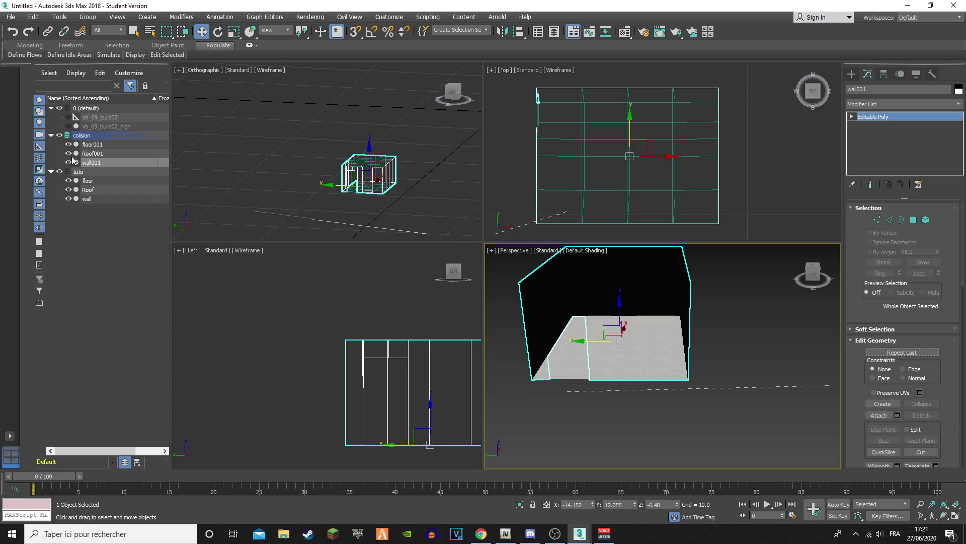
Delete the vb_09_build02 and vb_09_build02_high objects and hide the 0 (default) layer
click(93, 120)
click(84, 109)
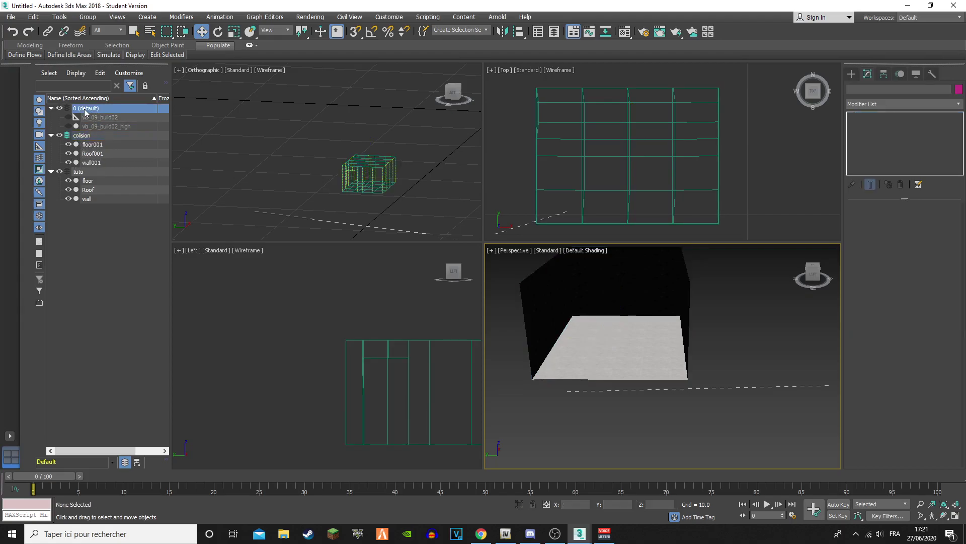
shift+click(95, 123)
key(Delete)
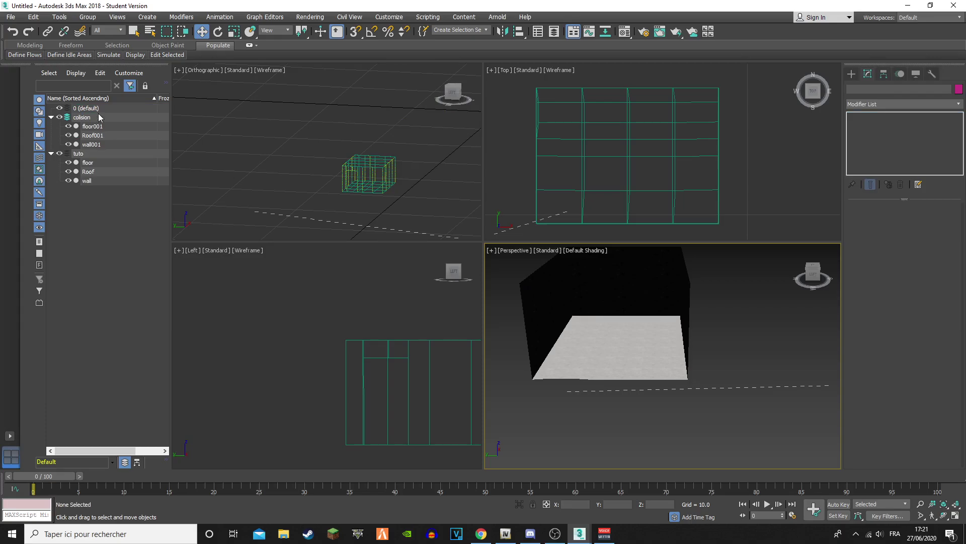
click(68, 117)
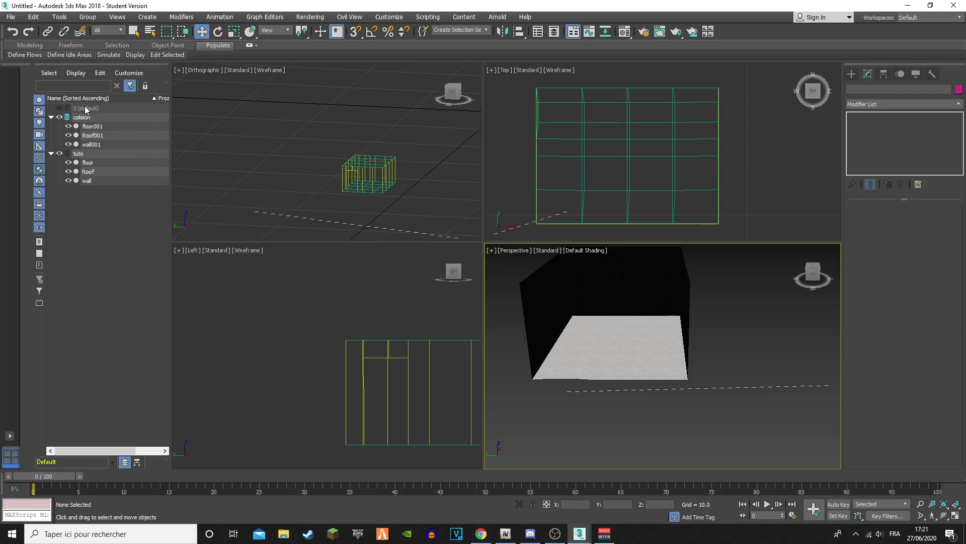
click(59, 108)
Attach floor001 and Roof001 to wall001 through the attach list, using Match Material IDs to Material with Condense Material and IDs
click(95, 127)
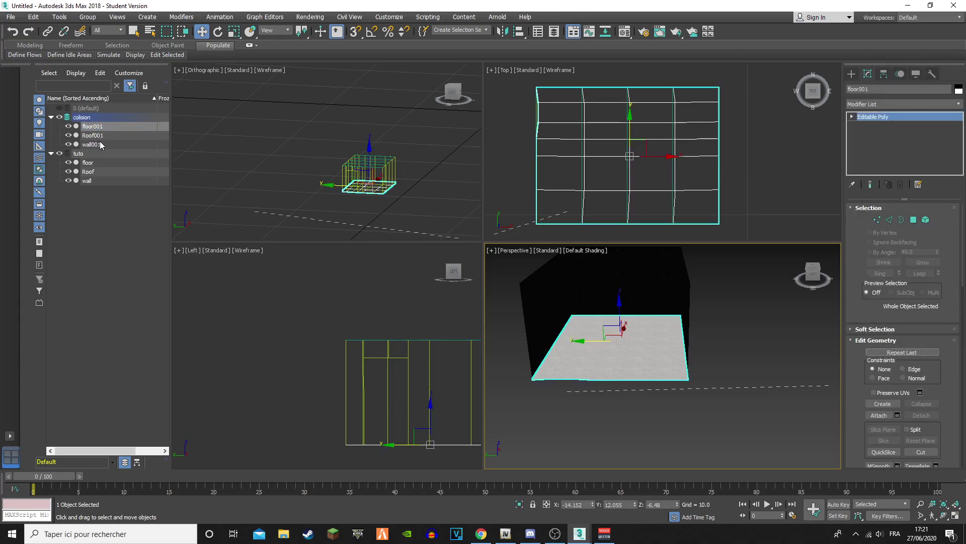
shift+click(104, 144)
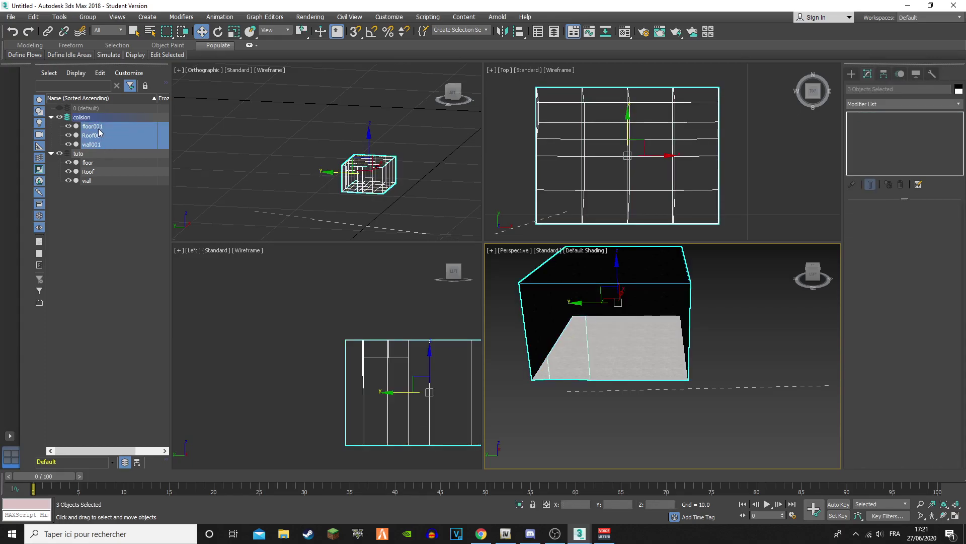
click(107, 145)
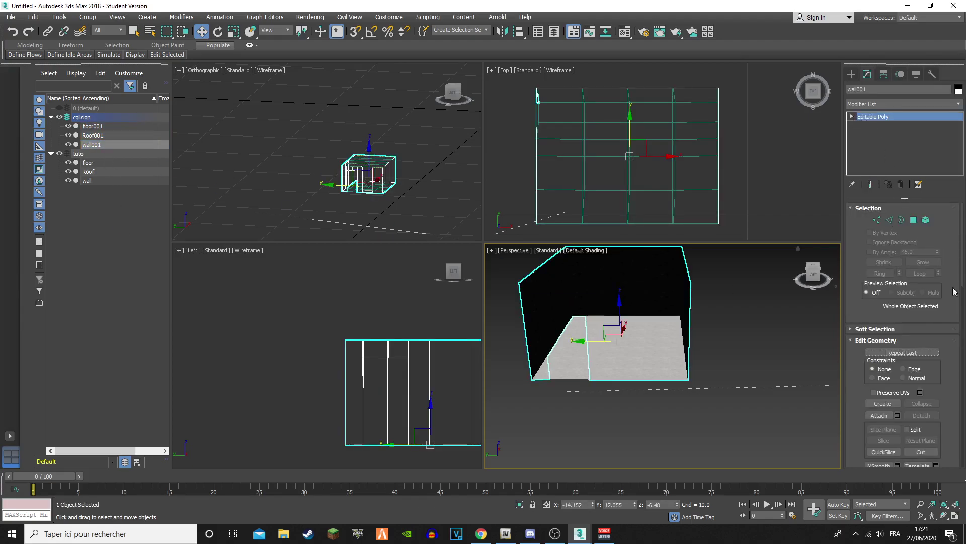
scroll(962, 322, down, 2)
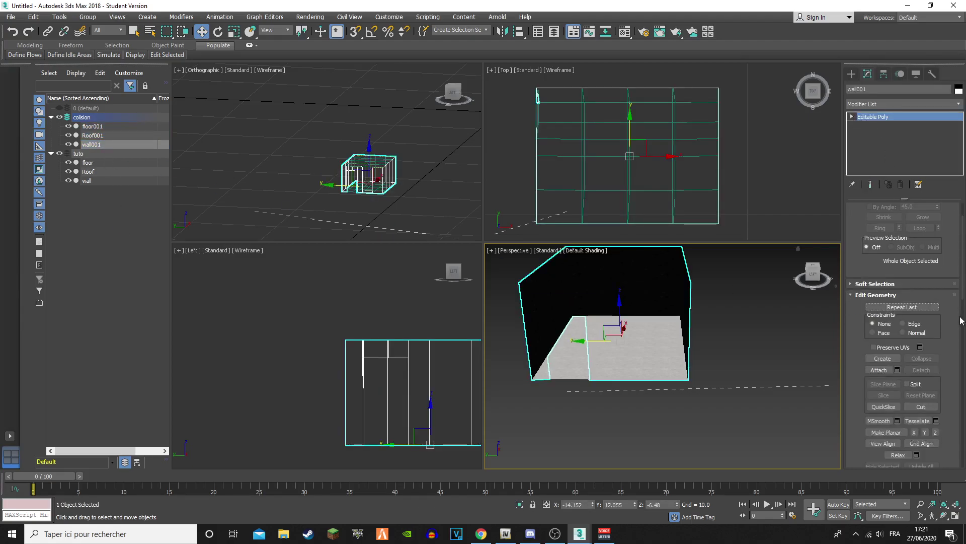
click(898, 369)
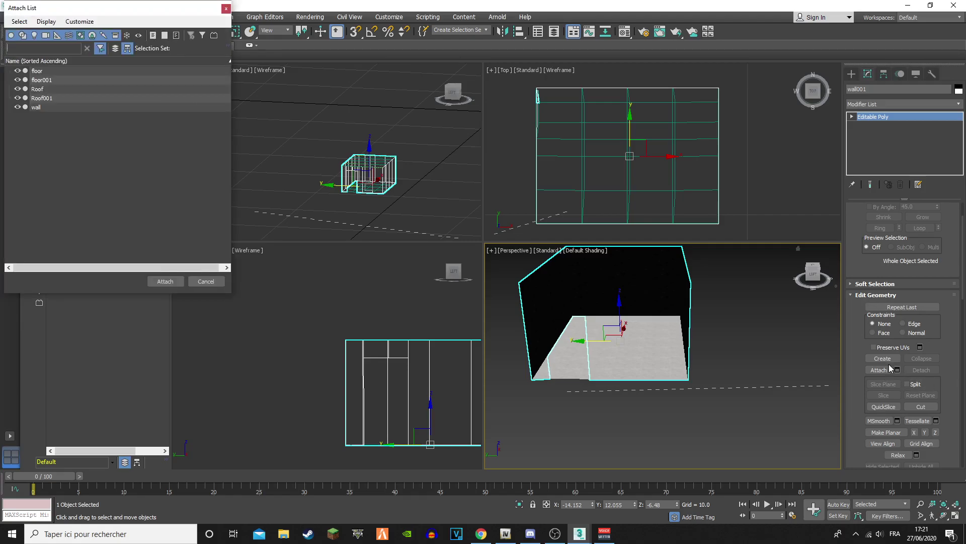
click(60, 99)
click(54, 81)
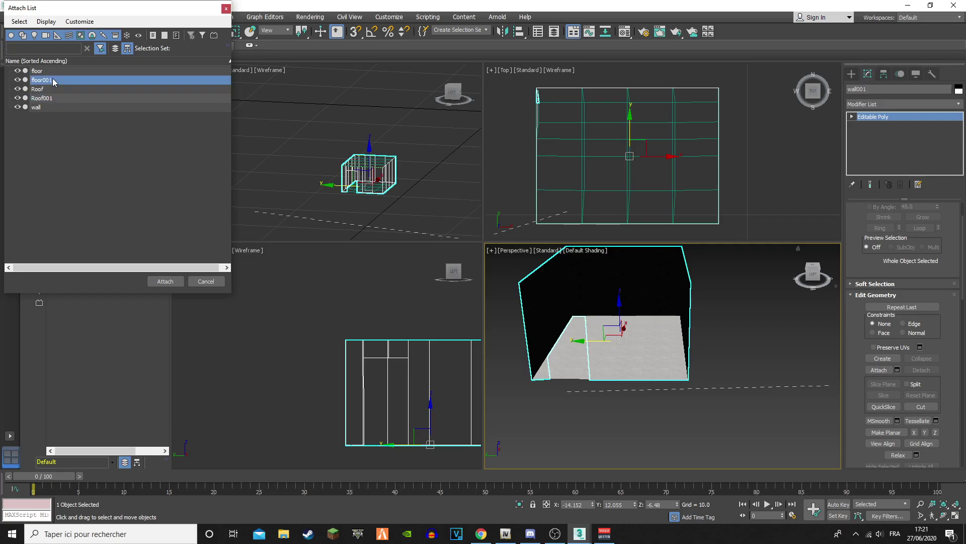
ctrl+click(62, 97)
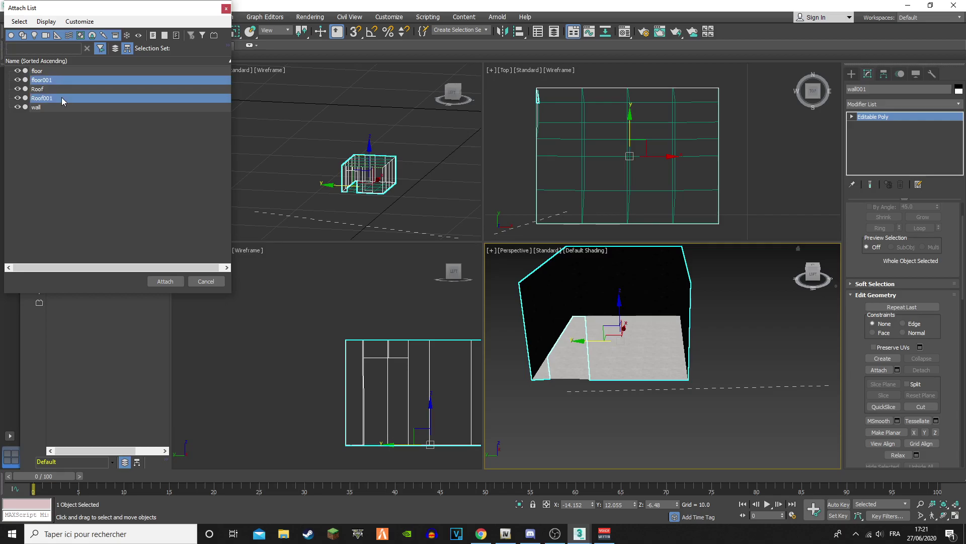
click(171, 281)
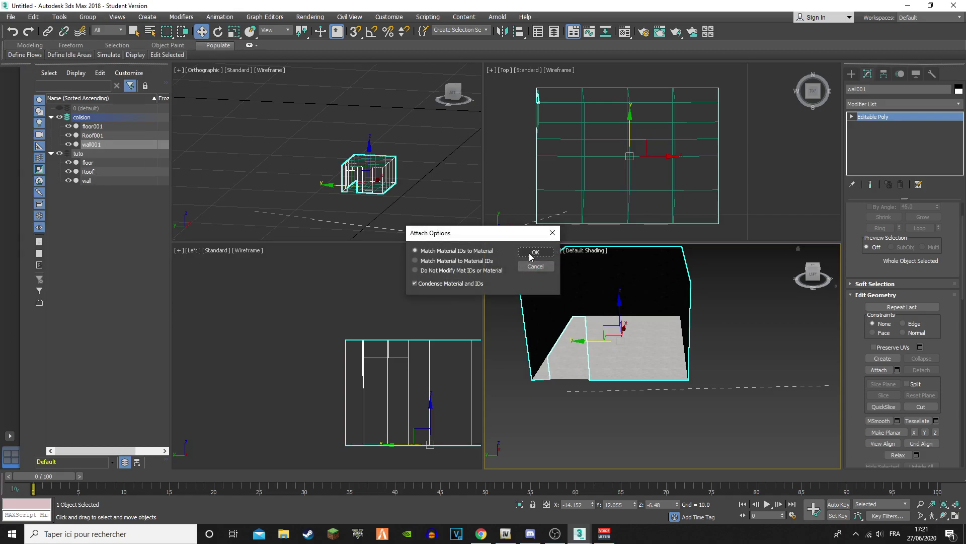
click(535, 252)
Rename the merged wall001 object in the colision layer as tuto_c
click(103, 126)
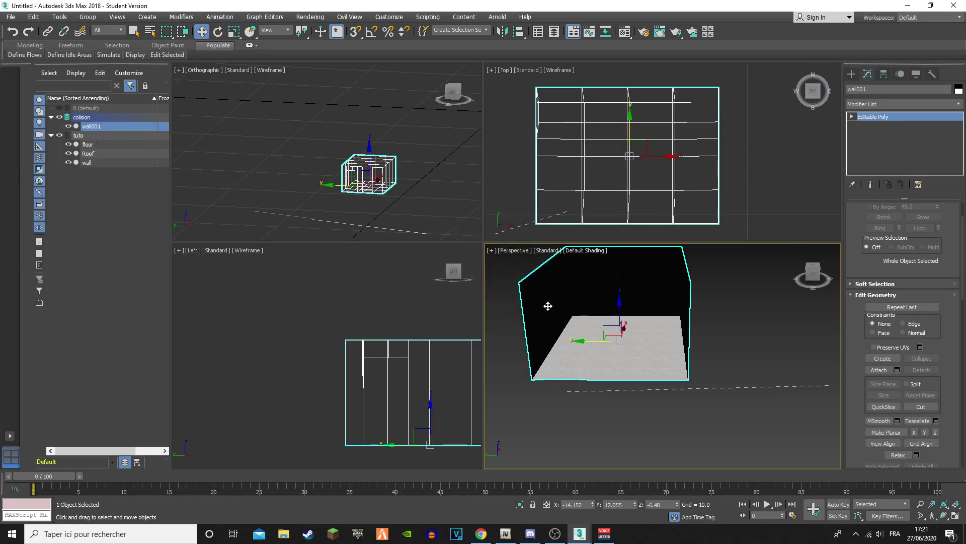
drag(616, 304, 643, 312)
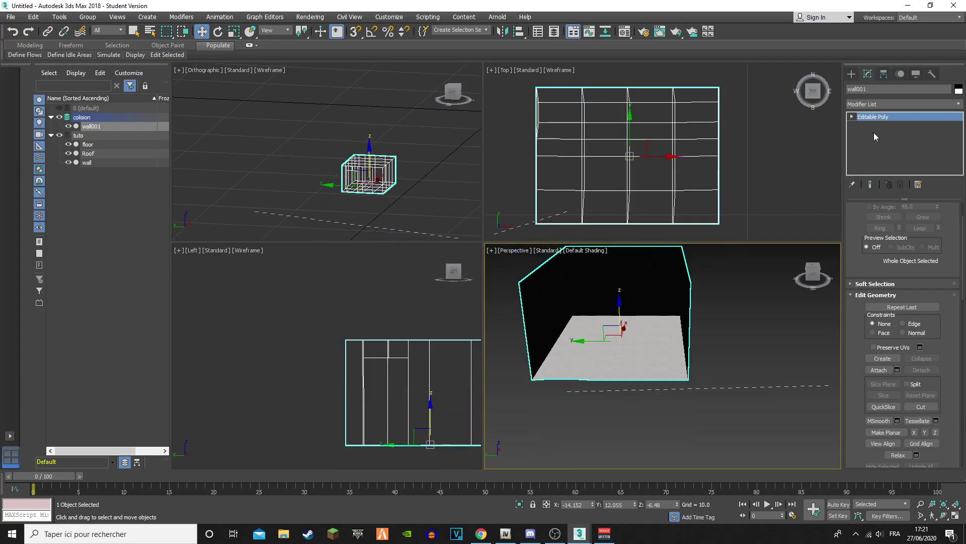
click(899, 90)
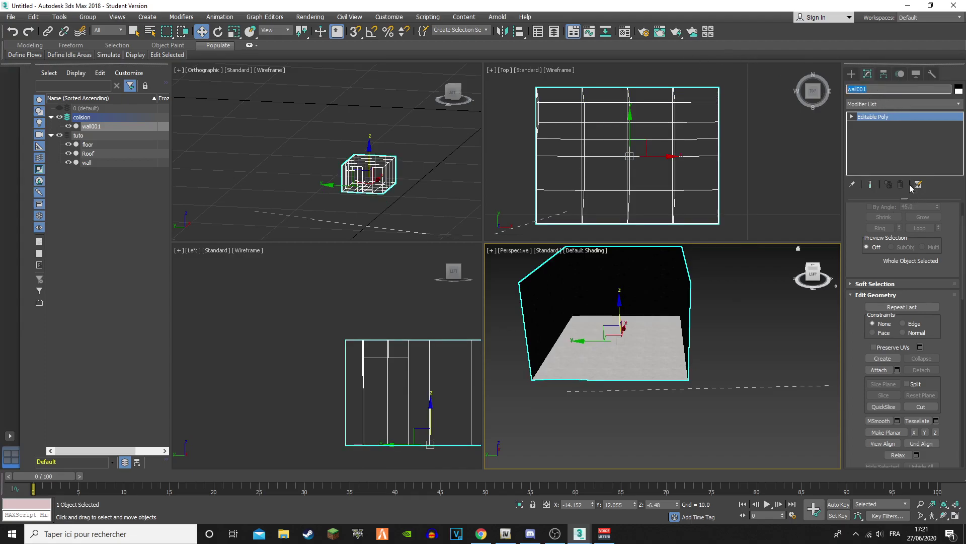
text(c_)
key(Return)
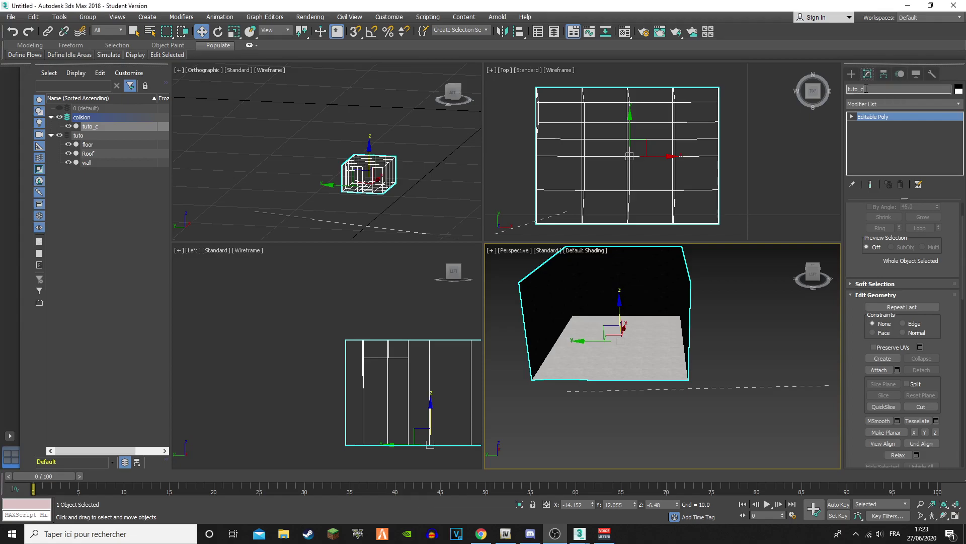
click(856, 89)
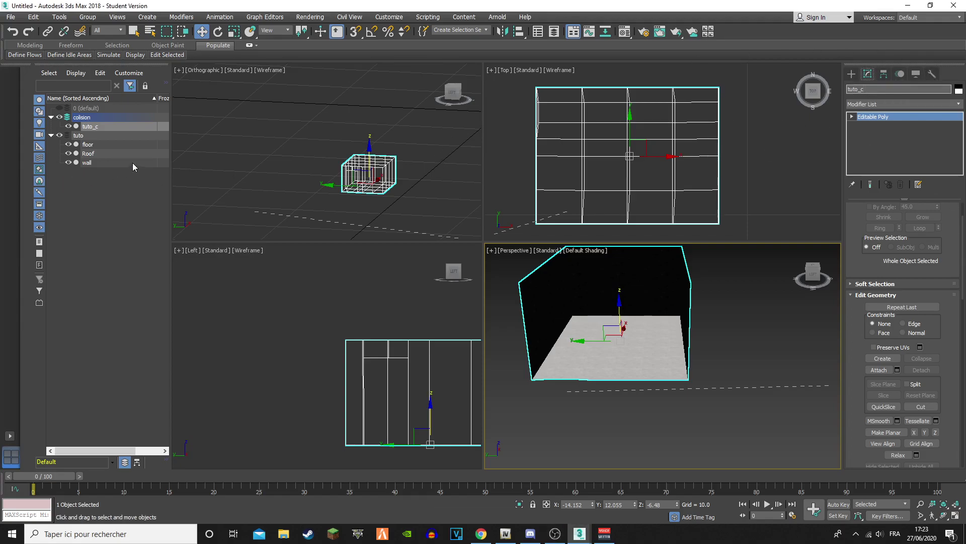
Select the floor, Roof and wall objects and open object creation in the Game Indefinite Modding Suite
click(101, 164)
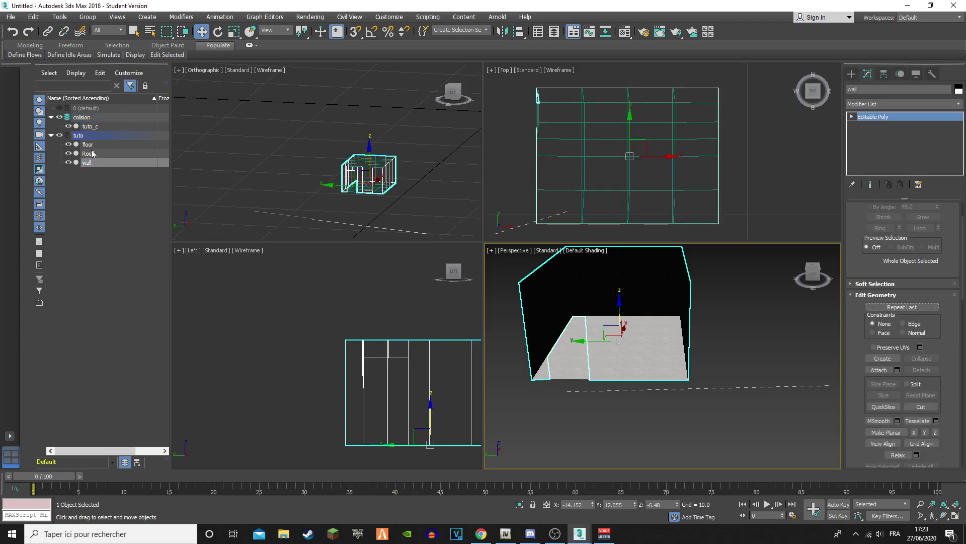
shift+click(97, 145)
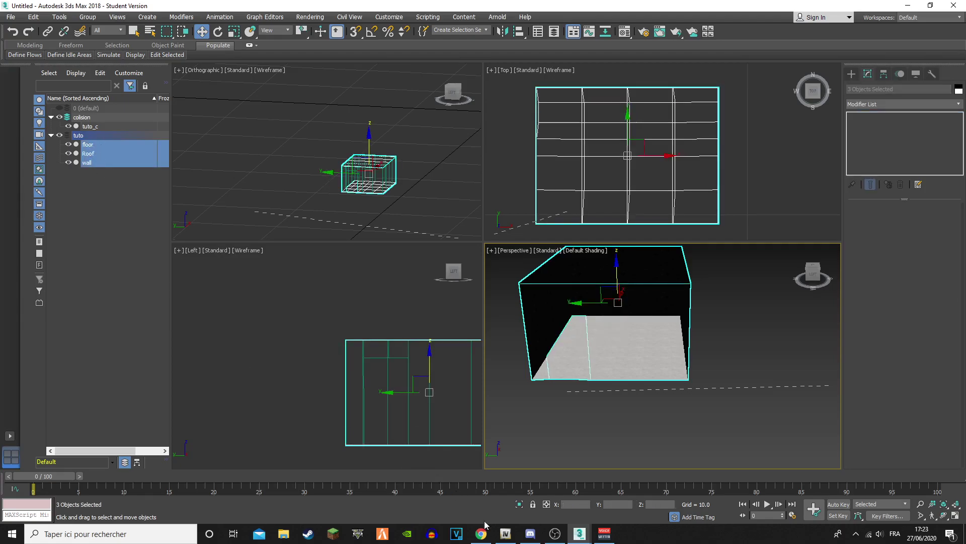
mouse_move(579, 533)
click(528, 483)
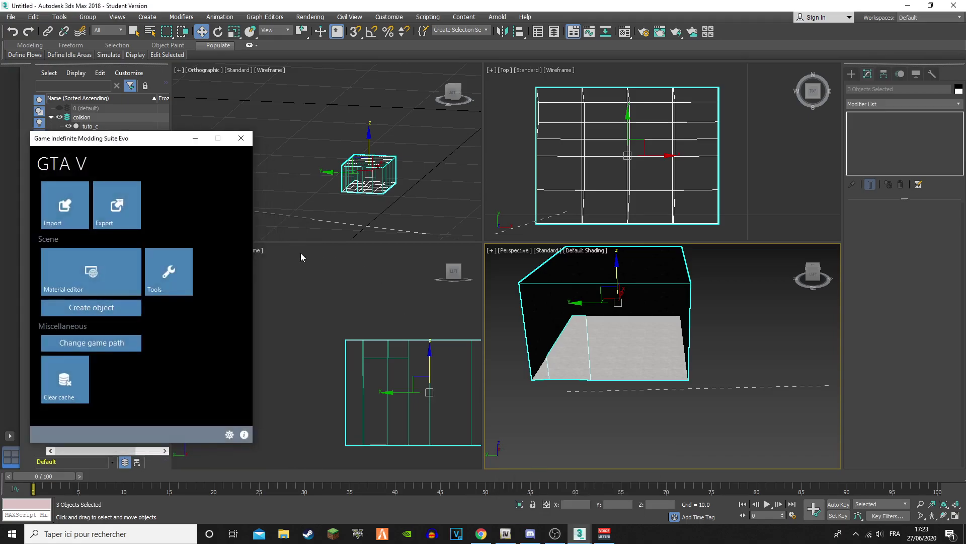
click(101, 308)
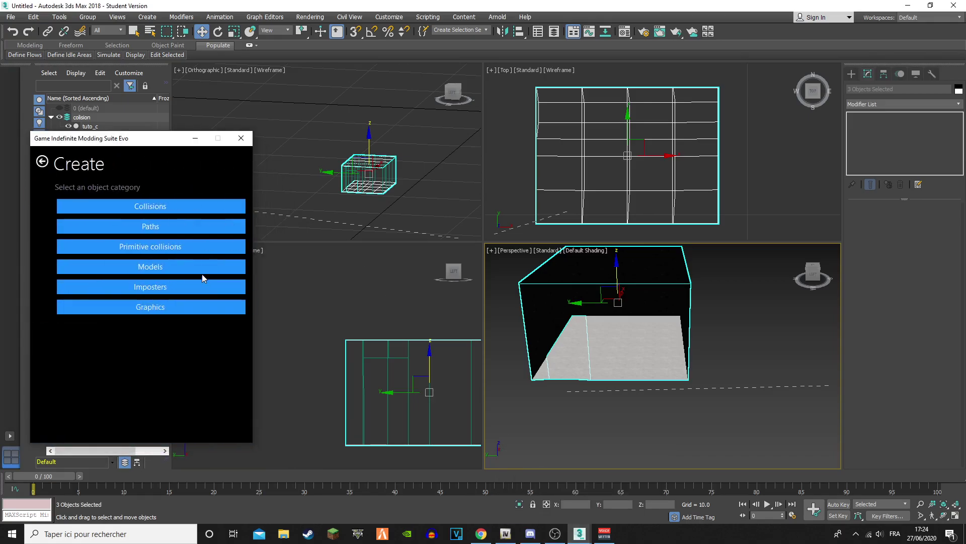
Create a GTA V Model helper in the perspective view and move it into the tuto layer
click(162, 265)
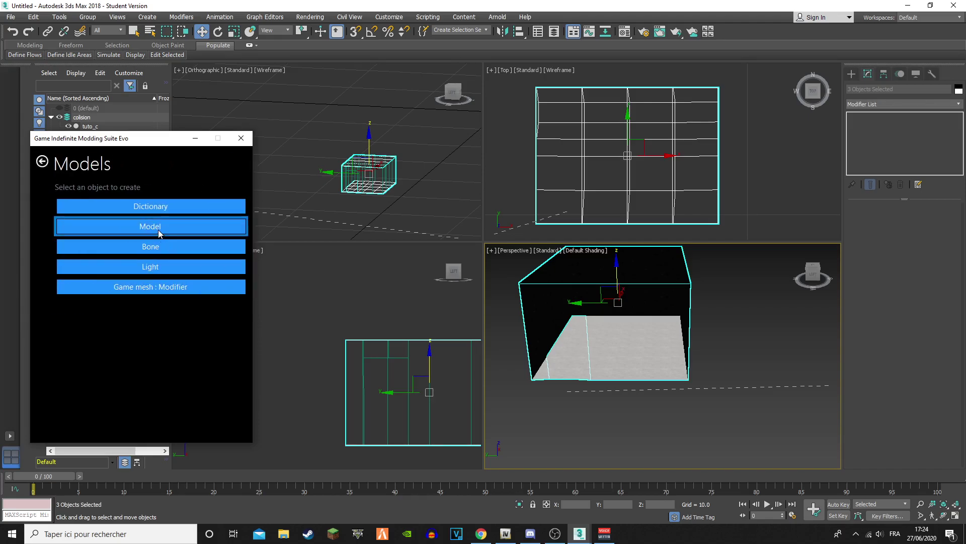
click(158, 229)
drag(166, 142, 443, 140)
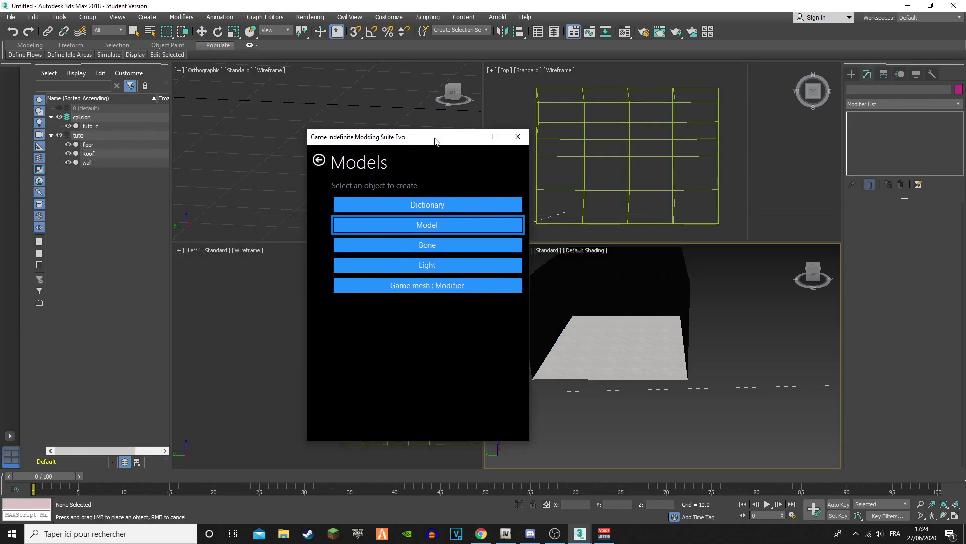
click(624, 318)
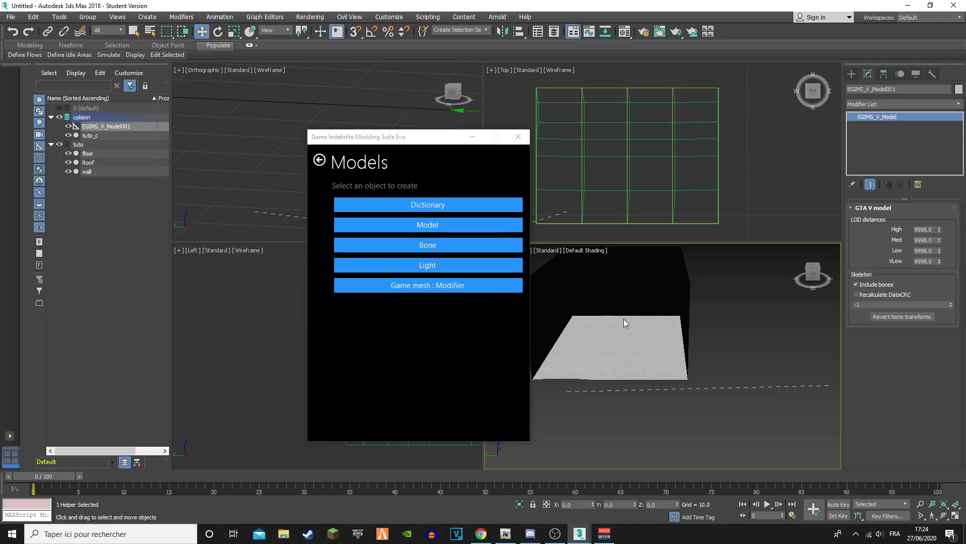
drag(111, 127, 92, 145)
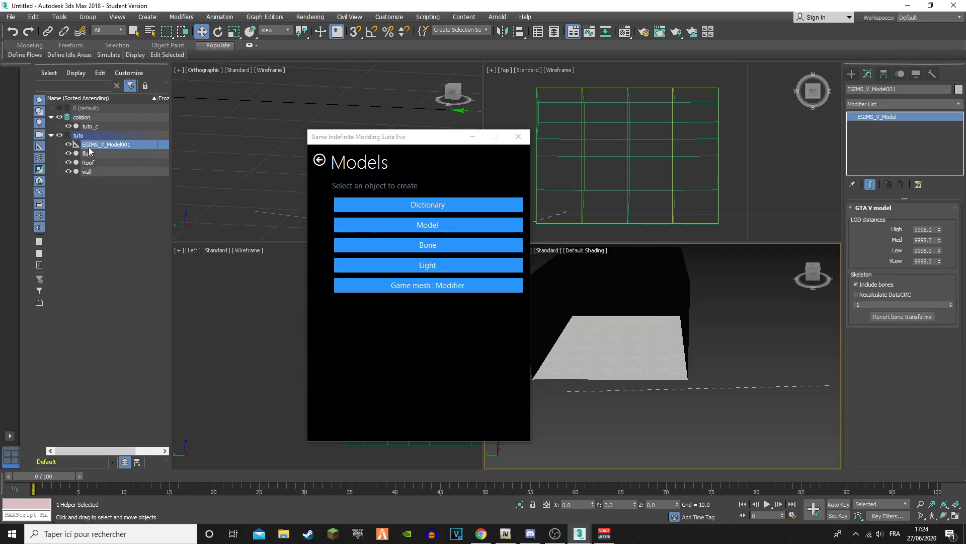
Rename the new model helper to tuto_colision
click(847, 89)
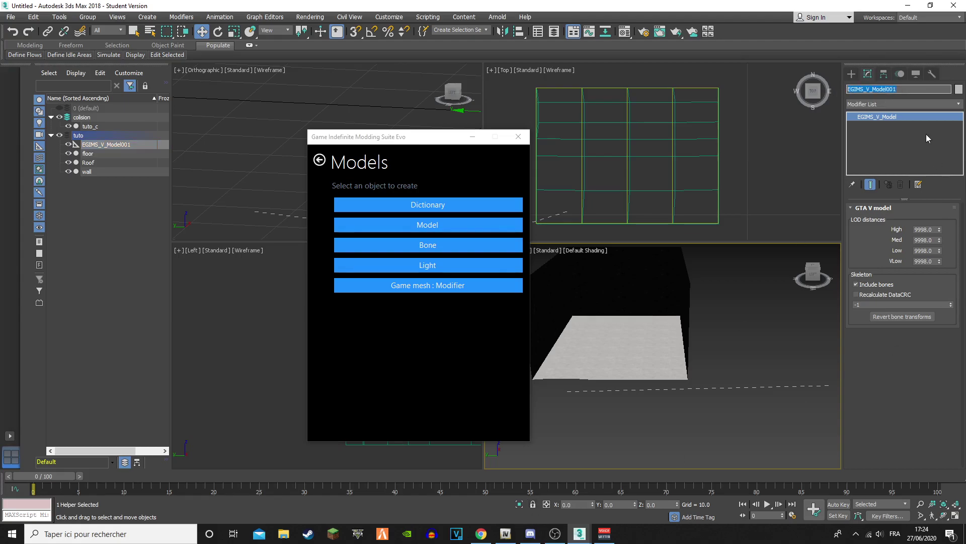
text(tuto_colision)
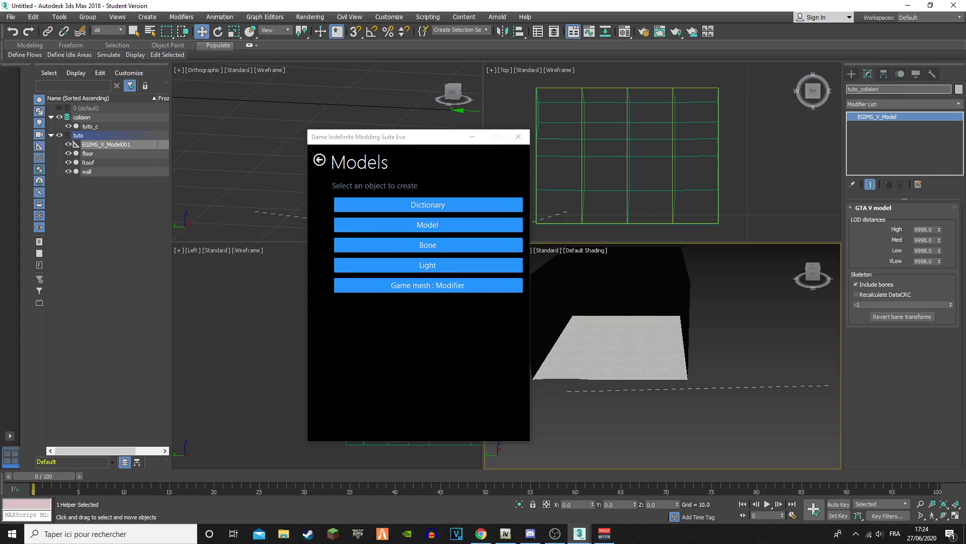
key(Return)
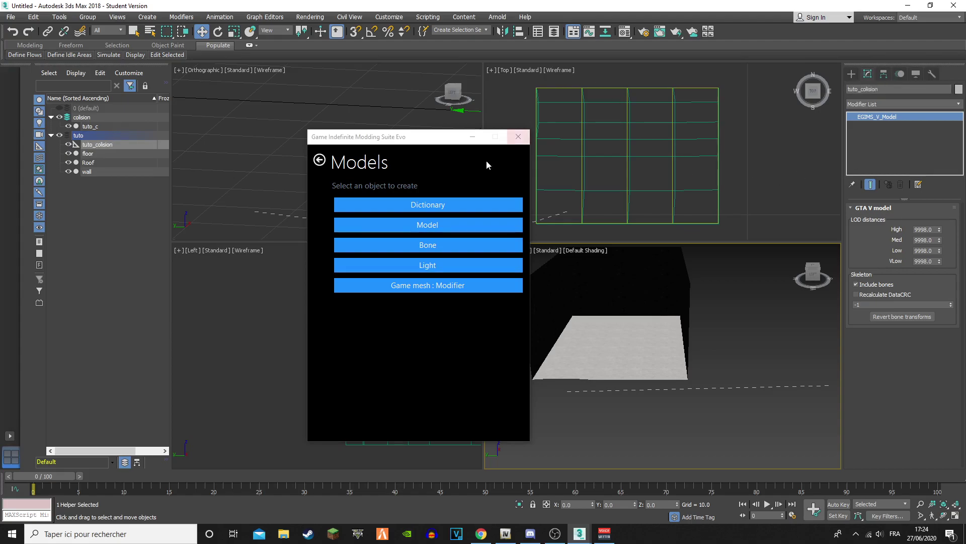
Apply the Game mesh modifier to the floor, Roof and wall objects together
drag(452, 144, 412, 142)
click(103, 170)
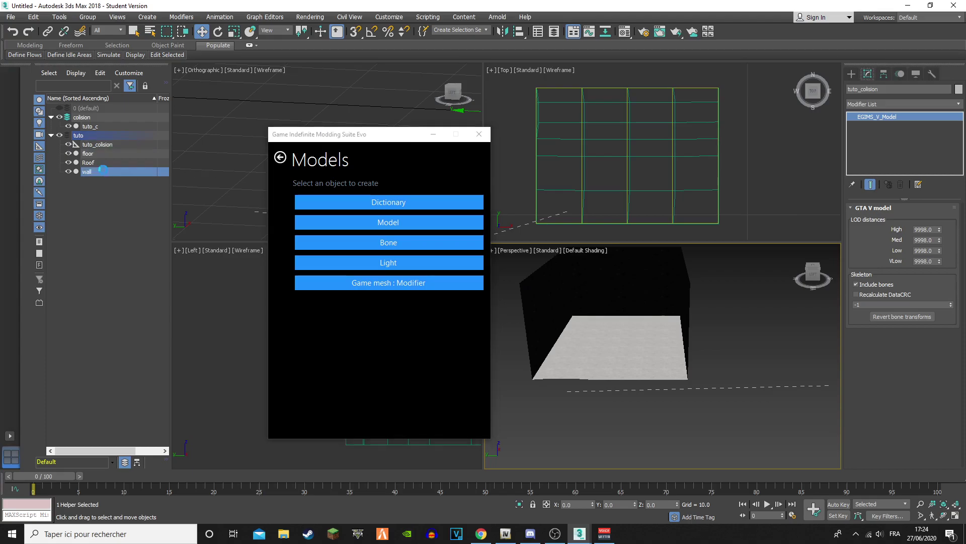
shift+click(94, 156)
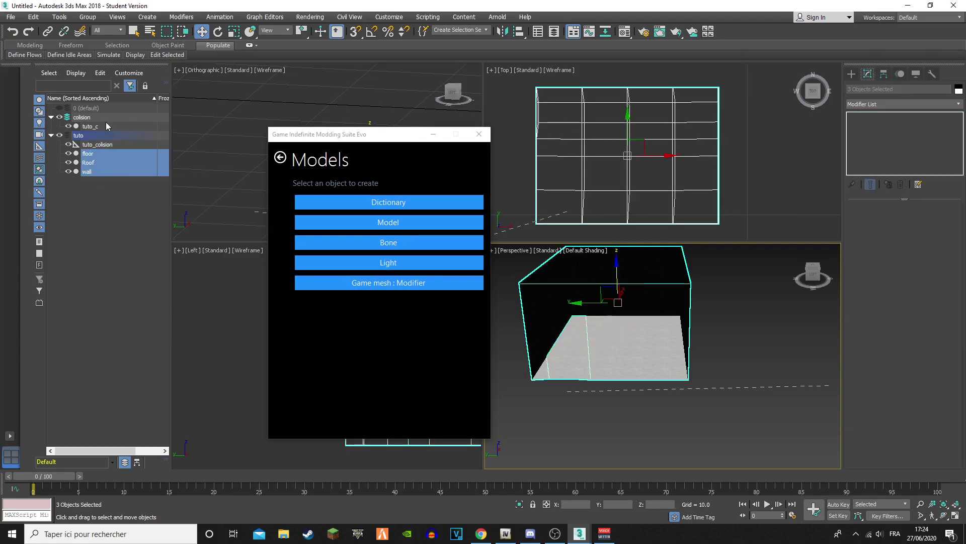
click(420, 282)
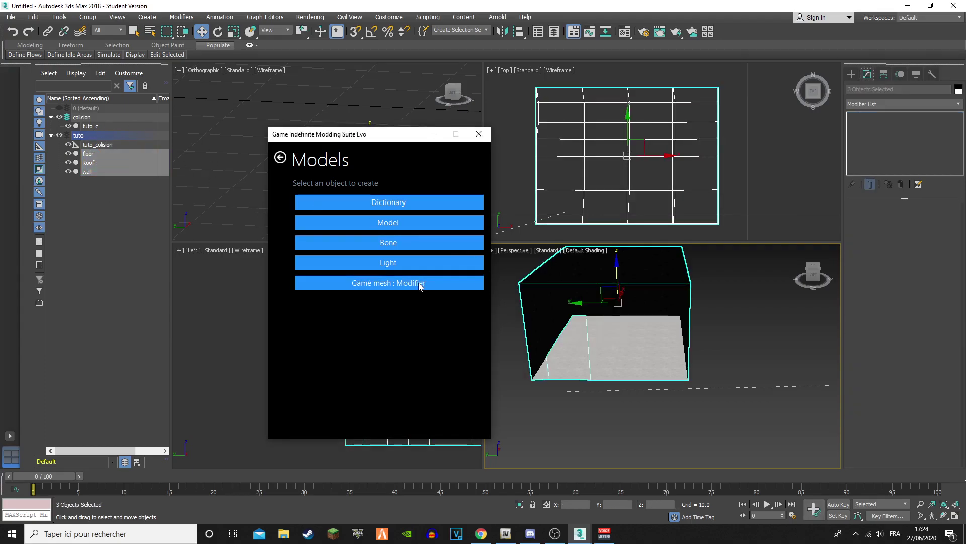
Check the modifier stacks of the model helper, tuto_c, floor, Roof and wall one by one
click(106, 146)
click(96, 125)
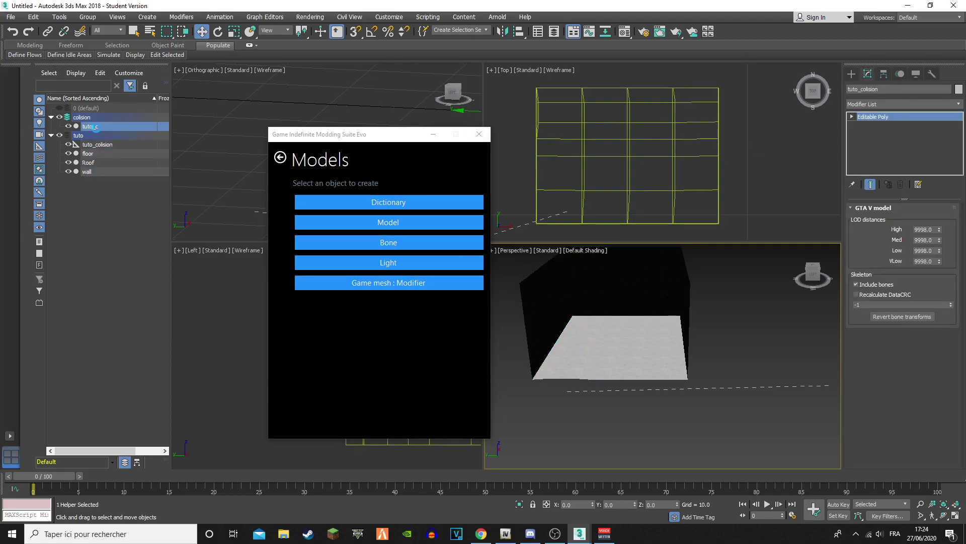
click(89, 171)
click(95, 161)
click(93, 154)
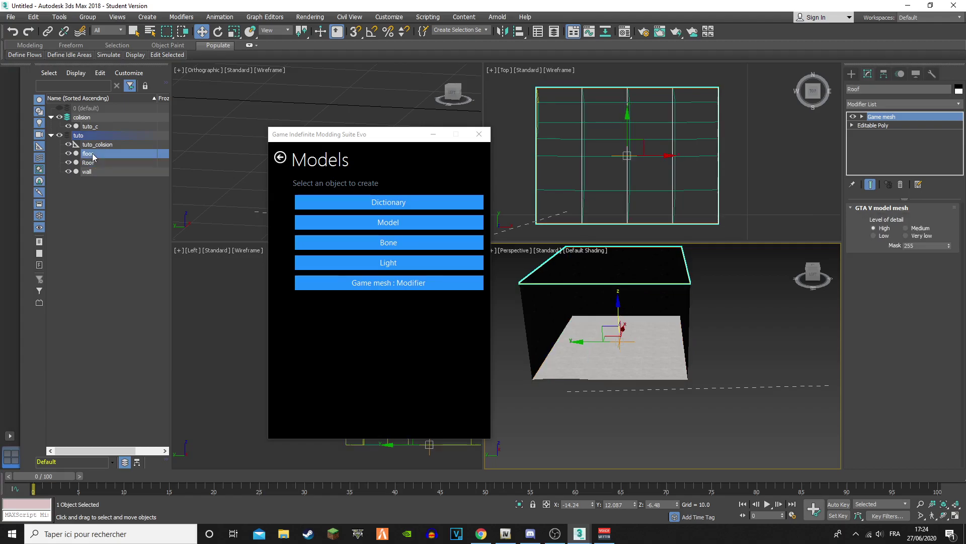
click(91, 163)
click(91, 172)
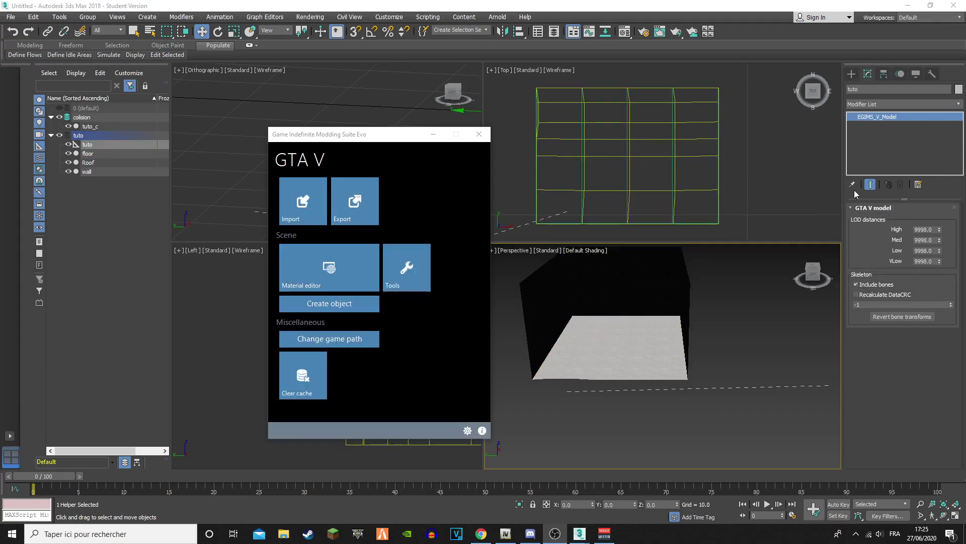
Set the tuto model's LOD distances to 1000 for High and 0 for Med, Low and VLow
double_click(930, 227)
text(1000)
key(Tab)
text(0)
key(Tab)
text(0)
key(Tab)
text(0)
key(Tab)
click(870, 86)
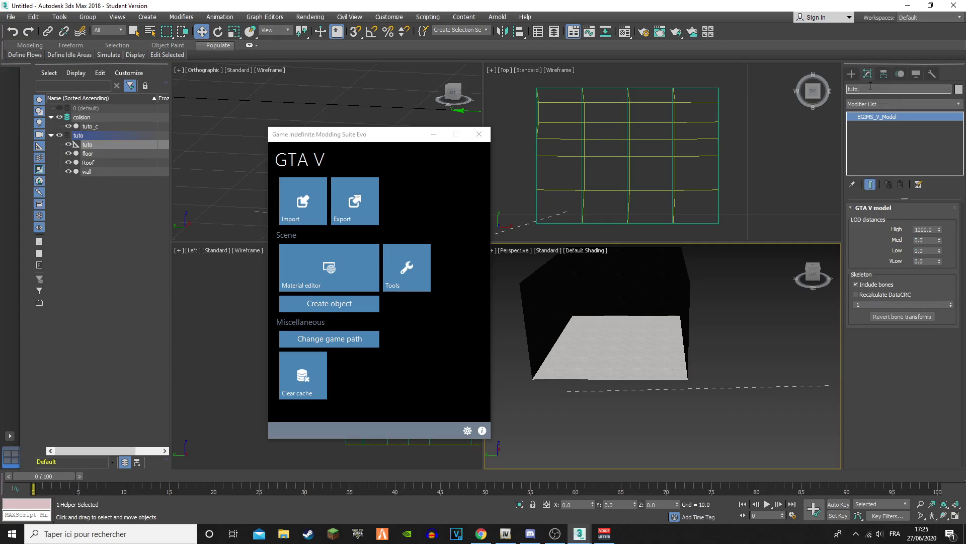
click(872, 89)
Link the floor, Roof and wall nodes to the tuto model as its children in the Schematic View
drag(384, 134, 174, 139)
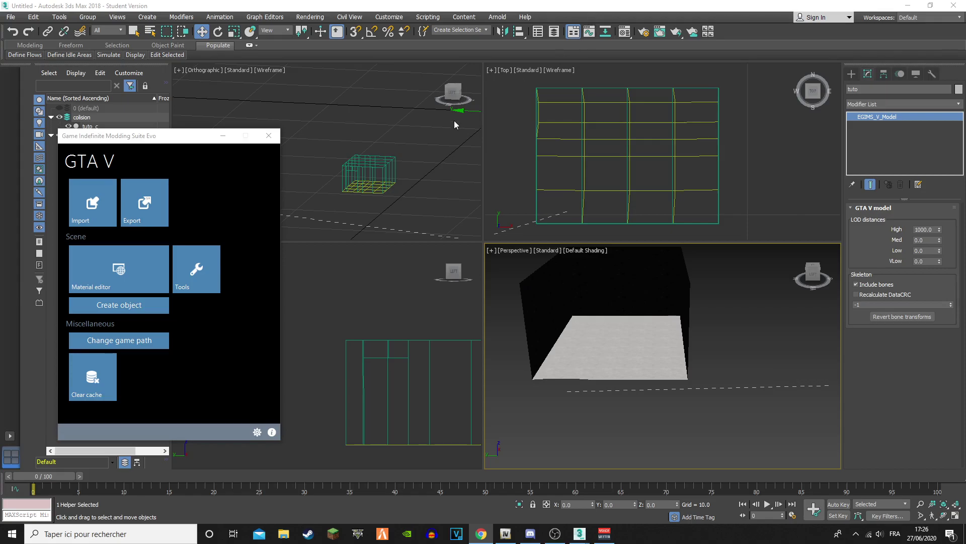
drag(100, 141, 195, 146)
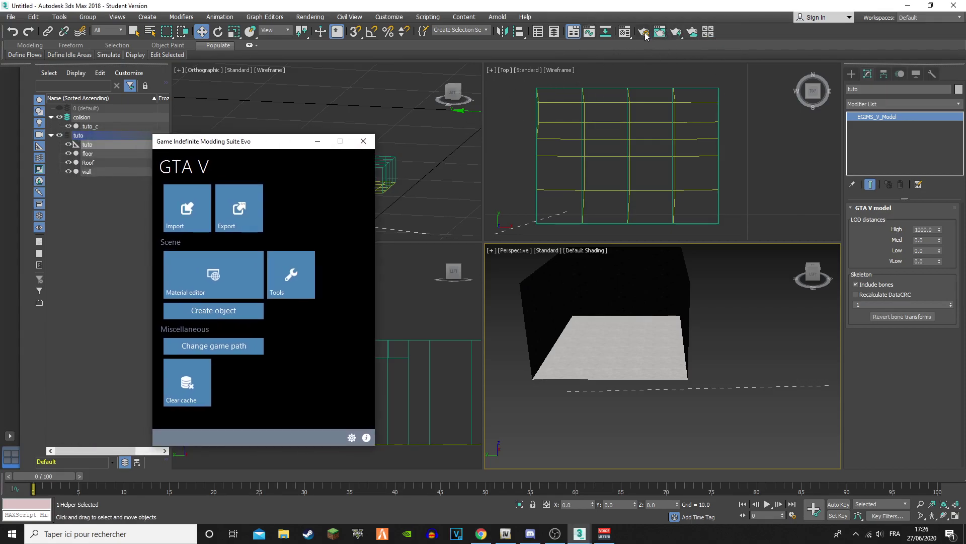
click(611, 32)
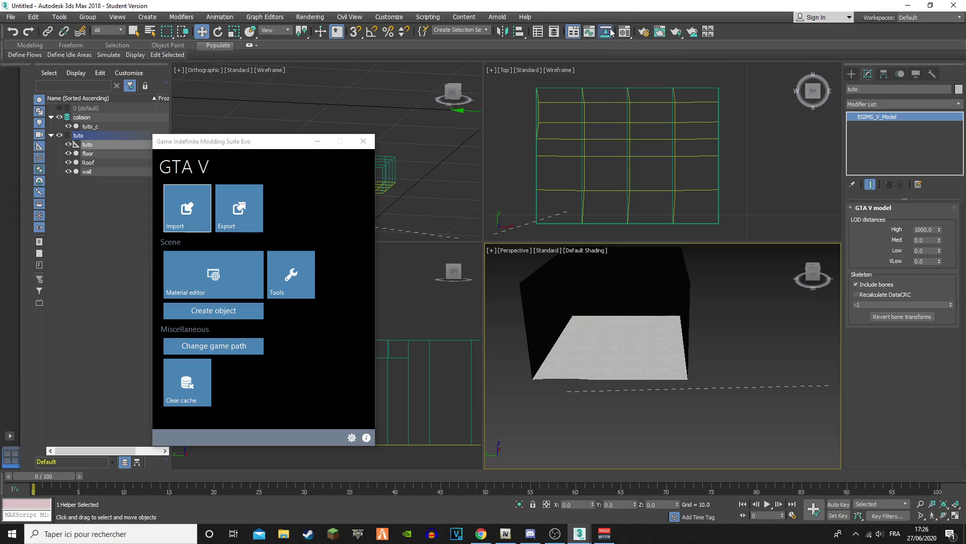
drag(629, 171, 442, 143)
drag(528, 204, 390, 163)
right_click(436, 170)
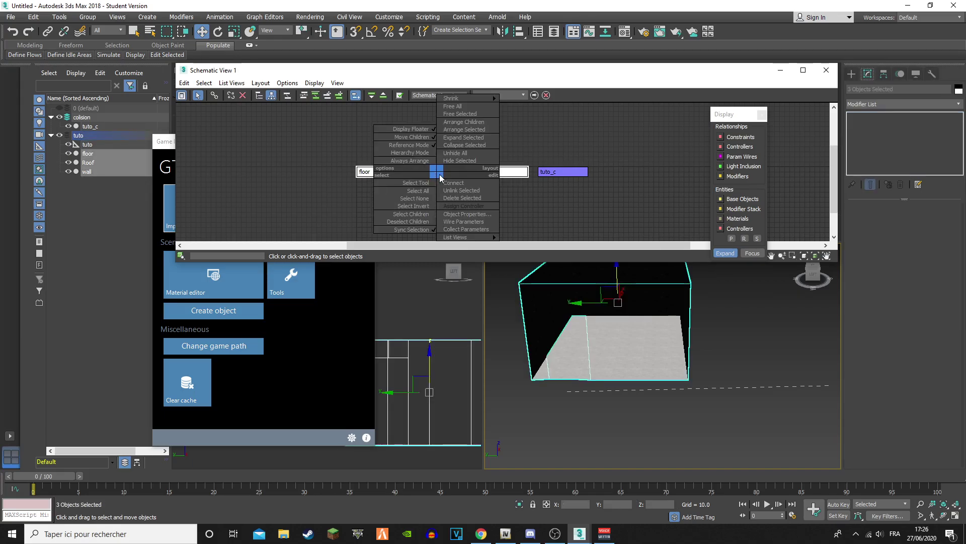
click(469, 189)
drag(455, 173, 445, 143)
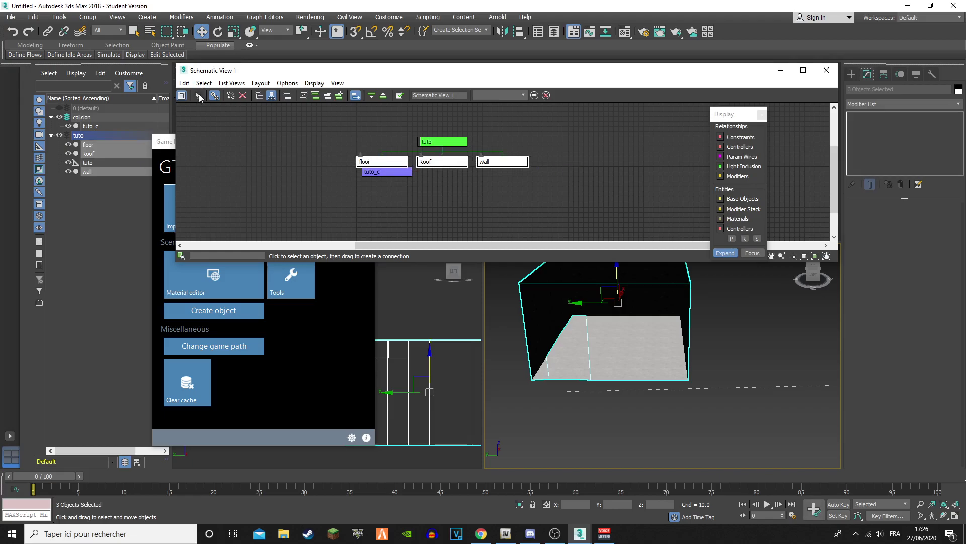
Place the tuto_c node beside the wall node, select it and close the Schematic View
click(198, 95)
drag(398, 173, 583, 164)
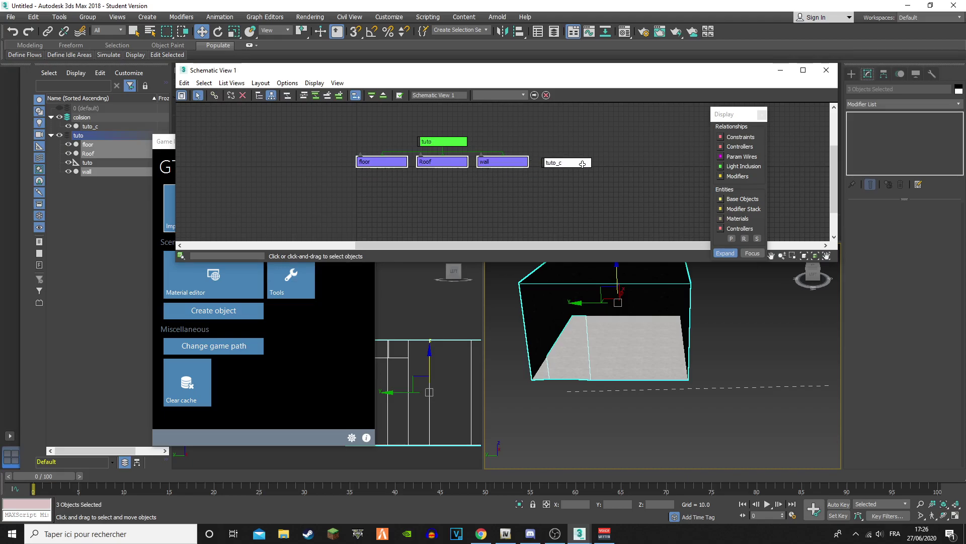
click(582, 164)
click(826, 70)
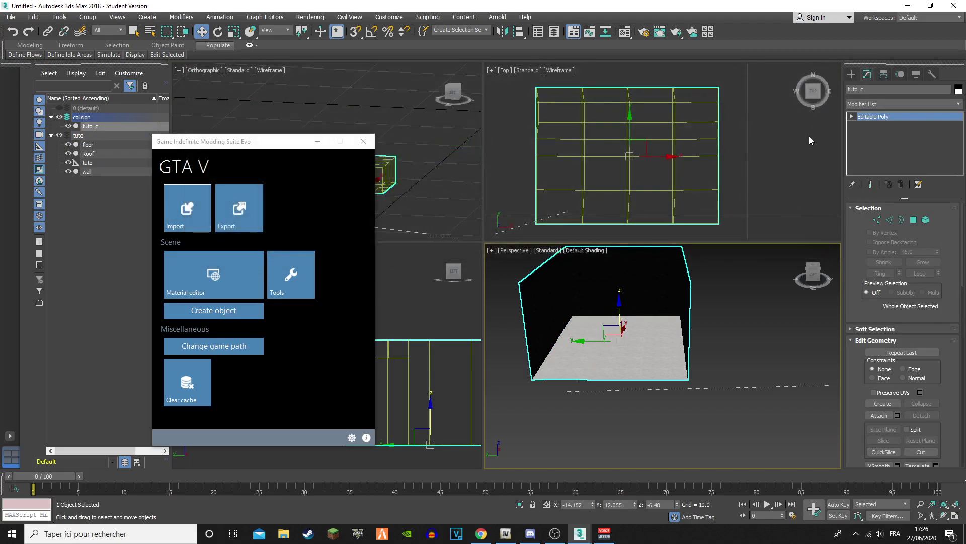
right_click(809, 149)
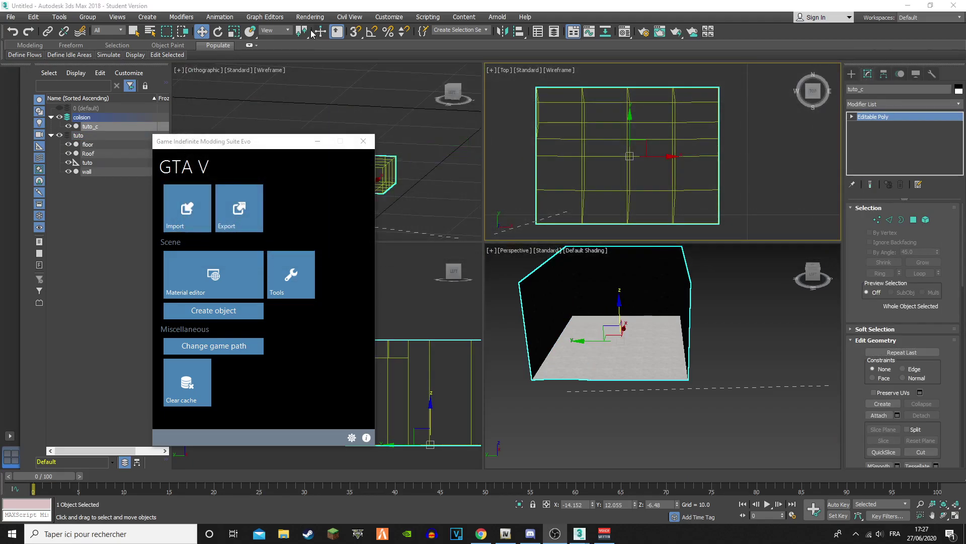
Create a Composite collision helper in the colision layer by placing it in the perspective view
click(107, 127)
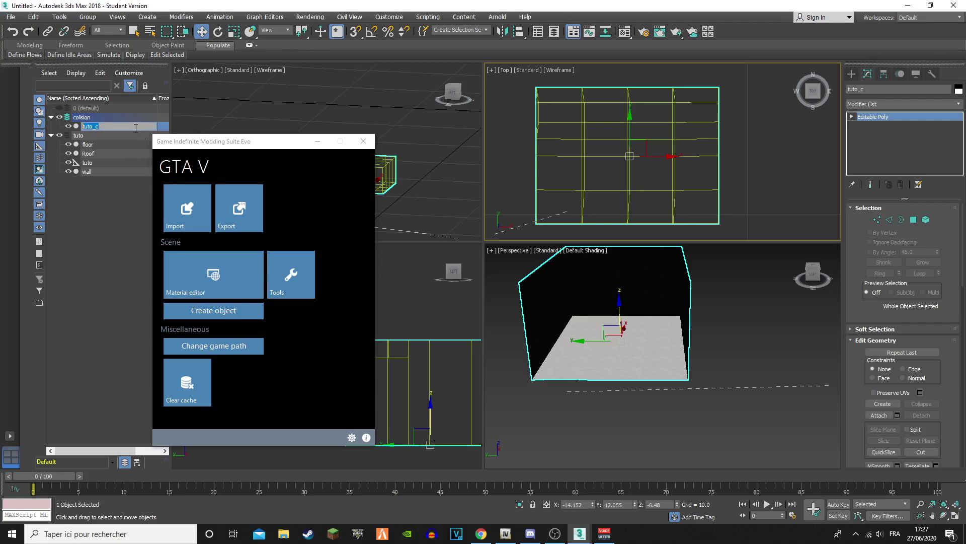
click(102, 116)
click(114, 127)
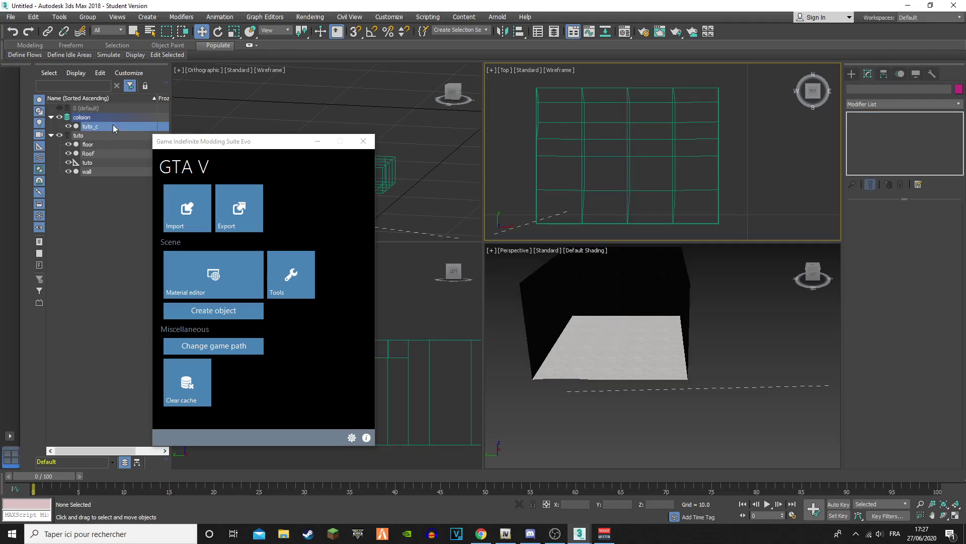
click(240, 309)
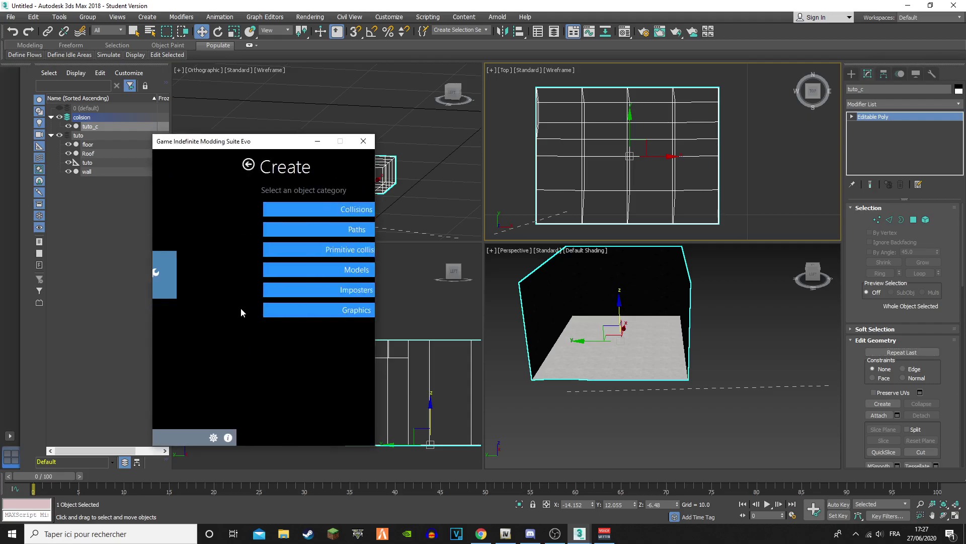
click(320, 211)
click(304, 231)
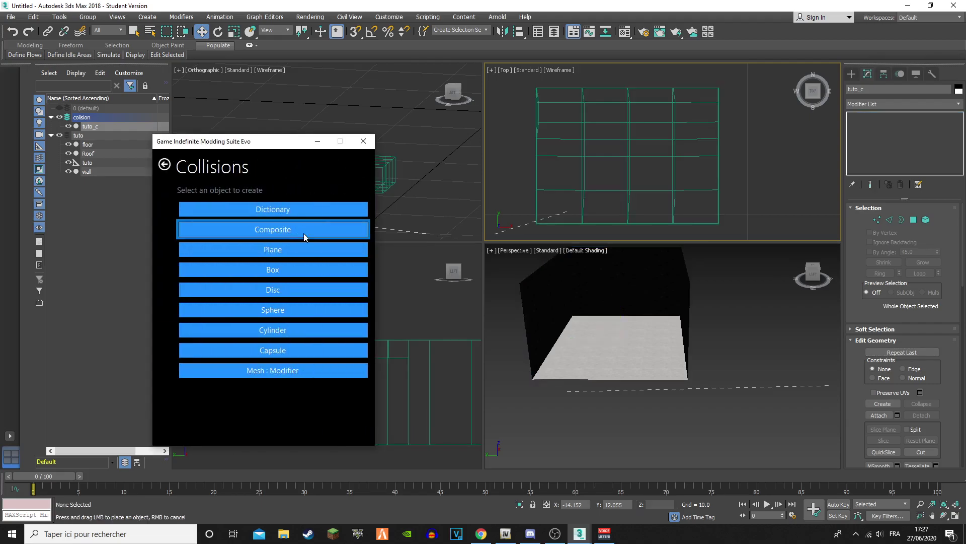
click(608, 342)
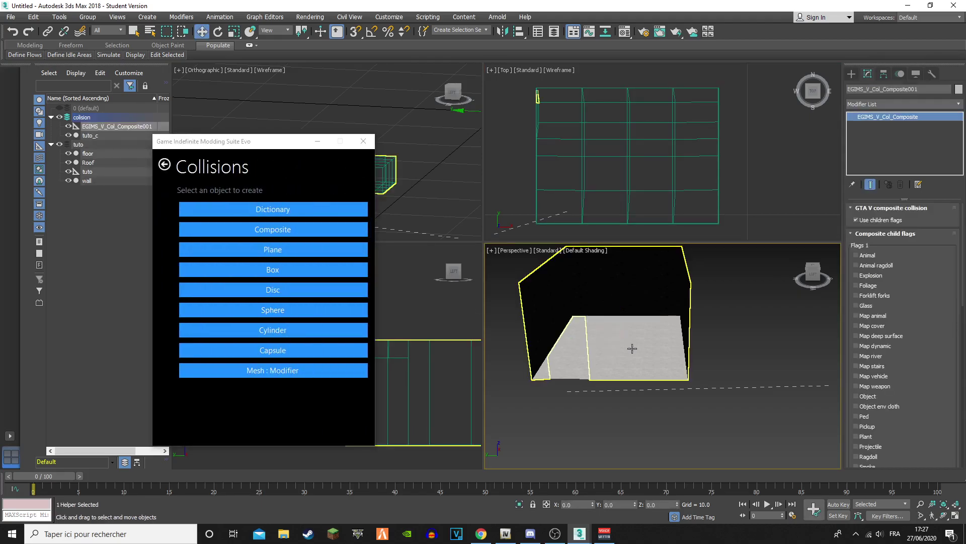
Rename the composite collision helper to tuto_colision
click(144, 127)
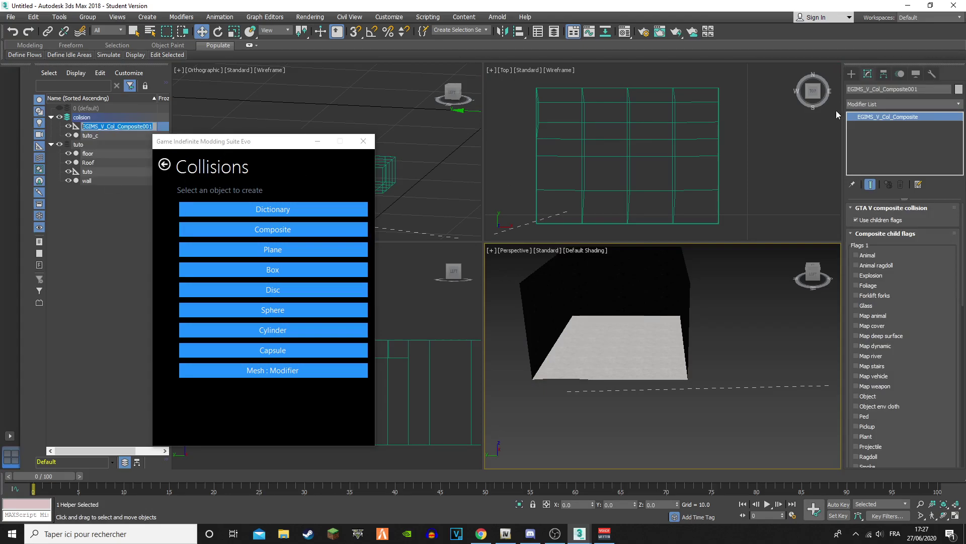
text(t)
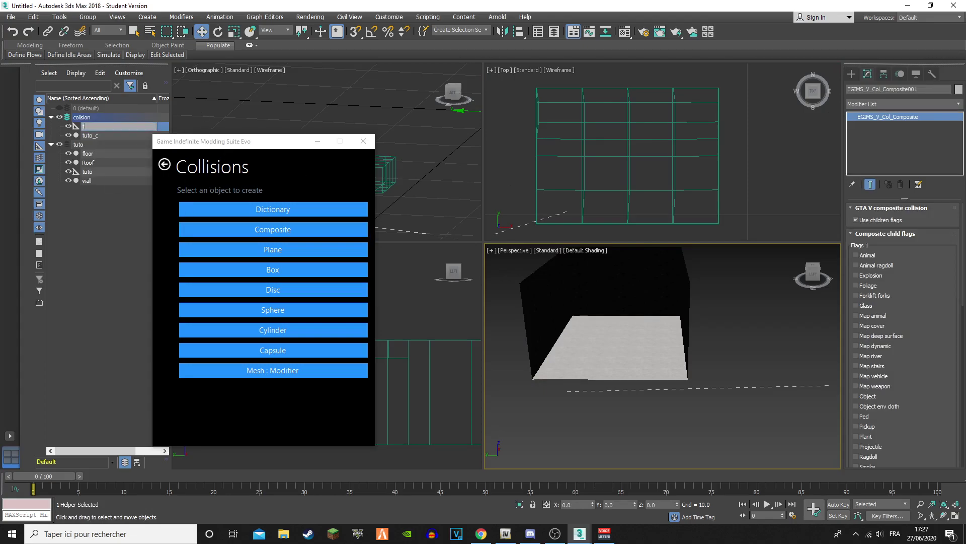
text(uto_colision)
key(Return)
Apply the collision Mesh modifier to the tuto_c object
click(100, 135)
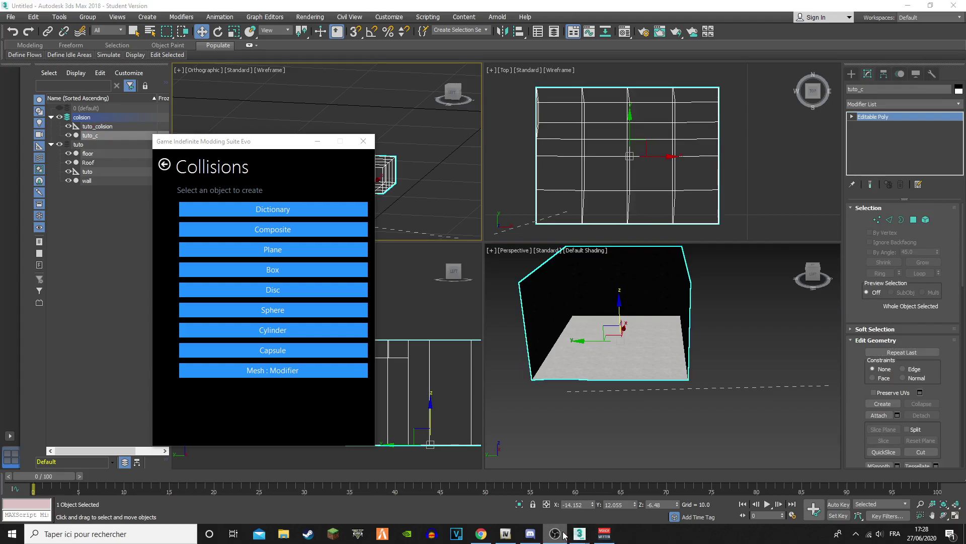
click(92, 230)
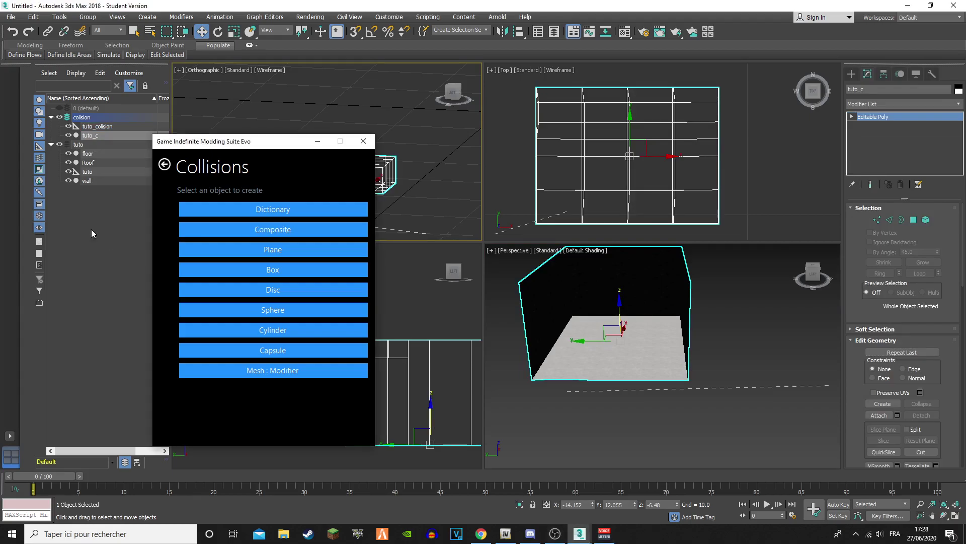
click(104, 127)
click(105, 134)
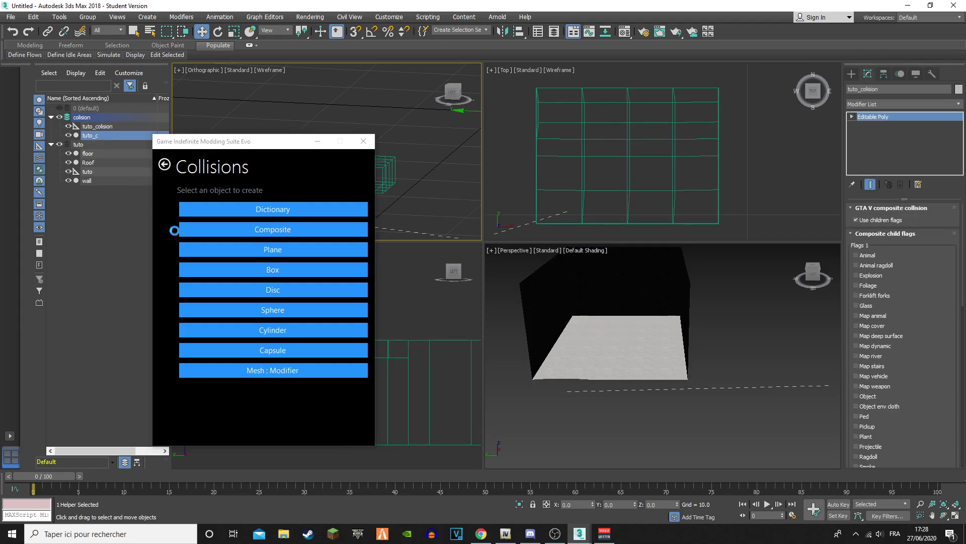
click(269, 371)
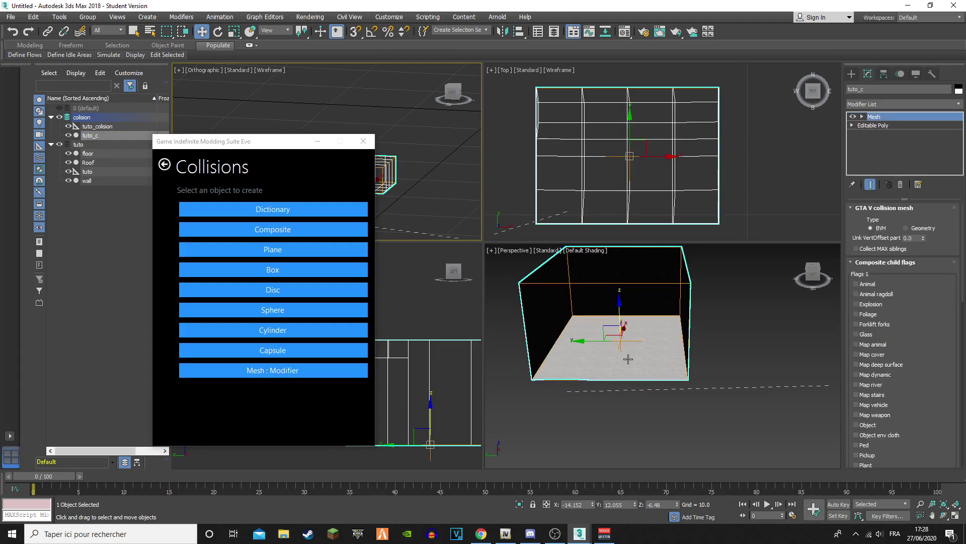
Select the tuto_colision composite helper in the colision layer
click(595, 352)
middle_drag(580, 291, 618, 317)
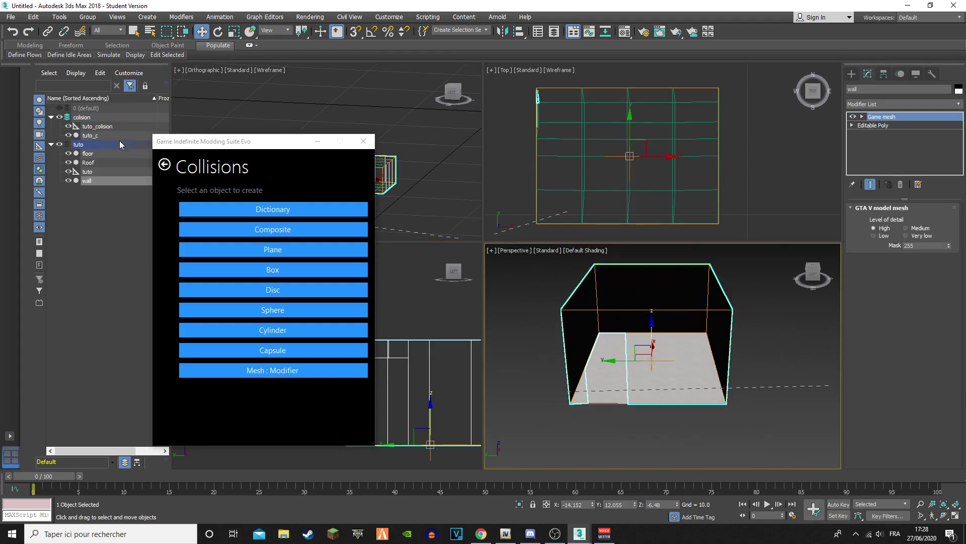
click(119, 127)
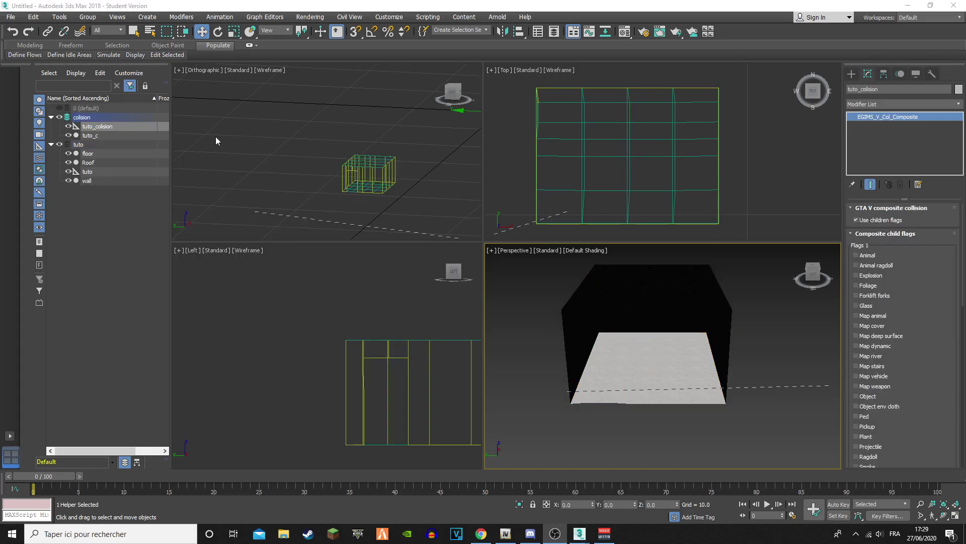
Sort the scene explorer's object list by descending age
click(126, 127)
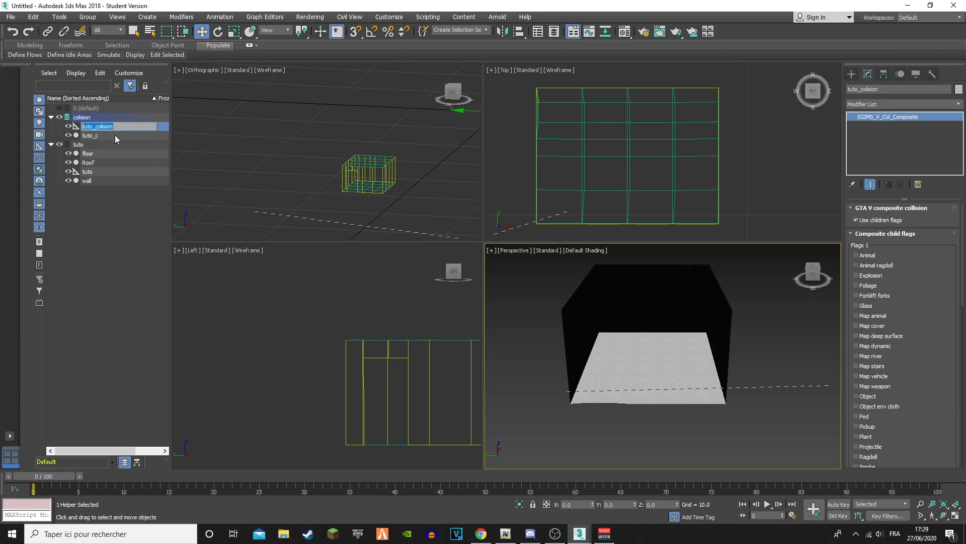
click(158, 128)
click(142, 127)
drag(119, 98, 152, 98)
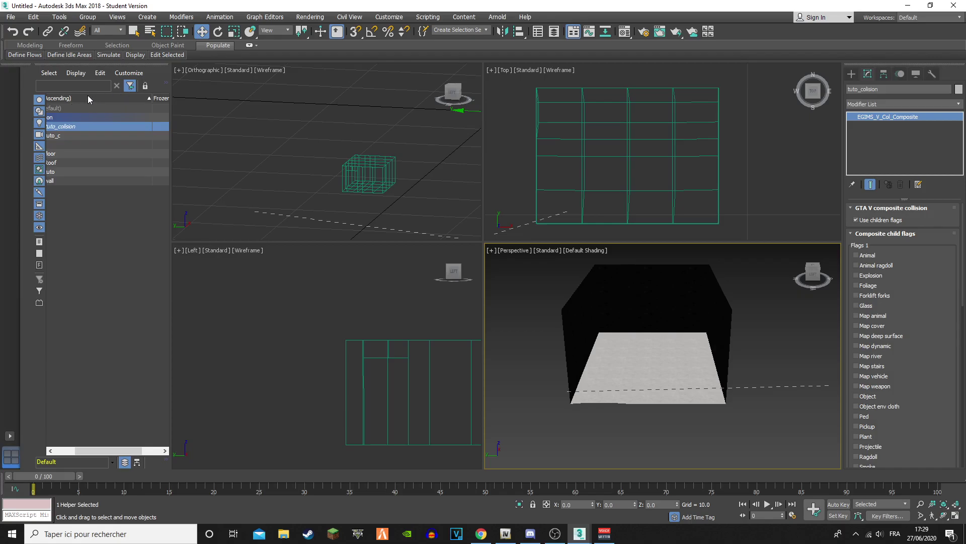
click(116, 98)
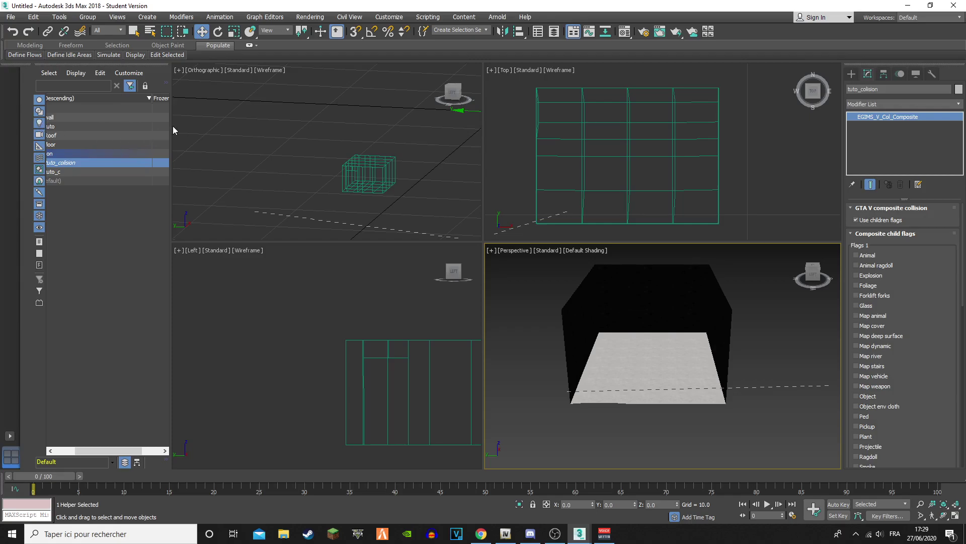
click(149, 96)
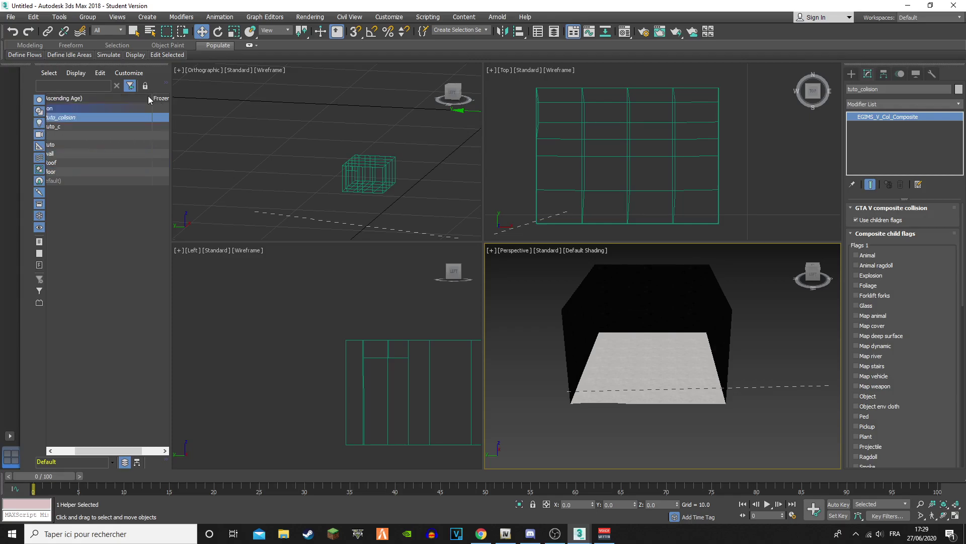
click(147, 98)
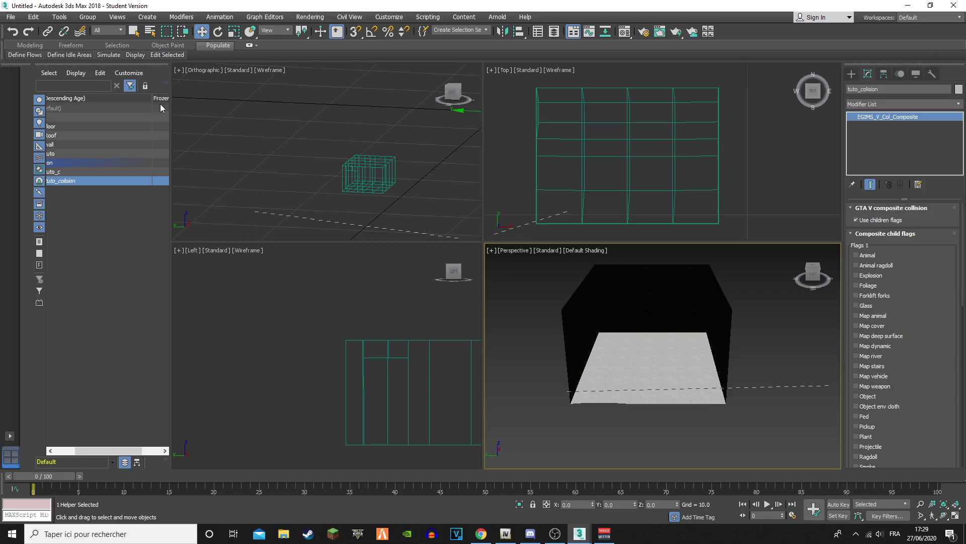
Select the tuto_colision helper and check the object nodes in Schematic View
click(105, 107)
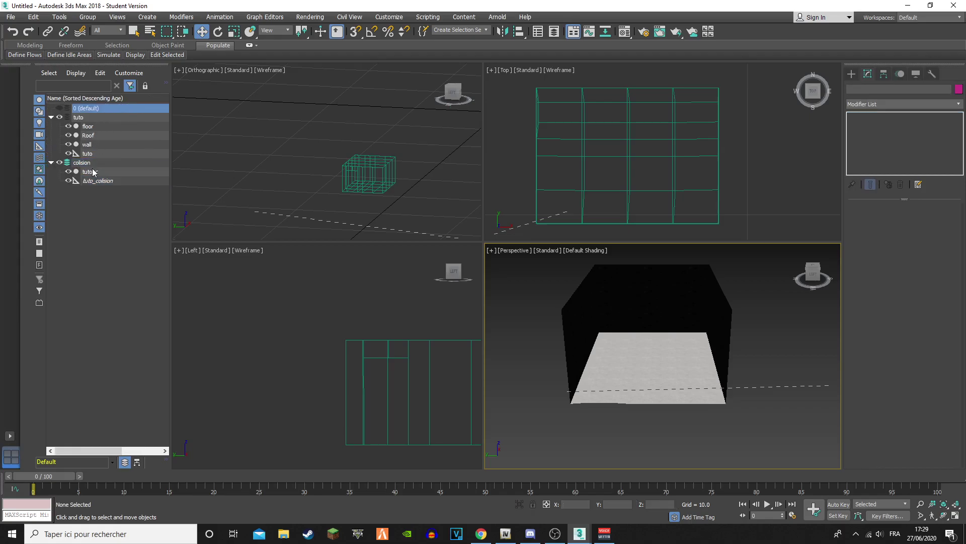
click(94, 200)
click(101, 181)
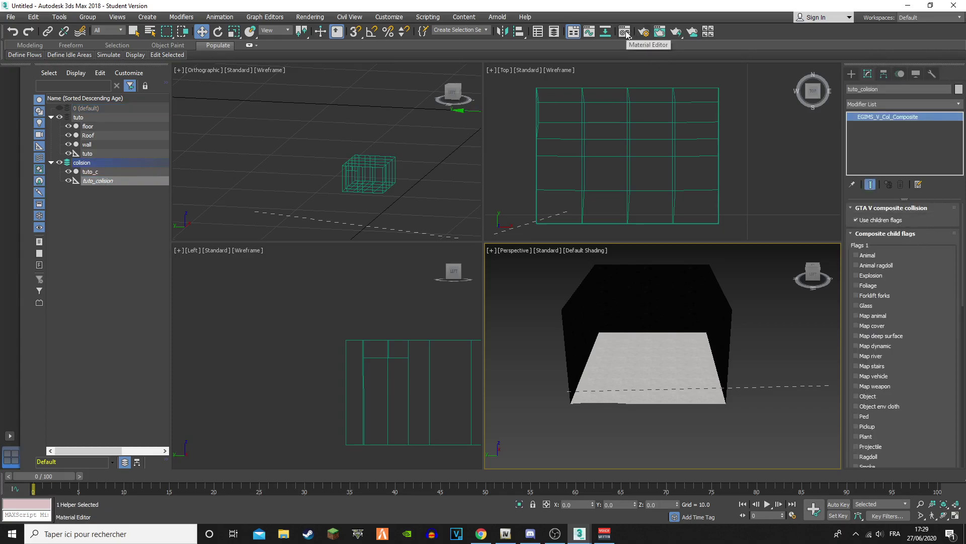
click(605, 31)
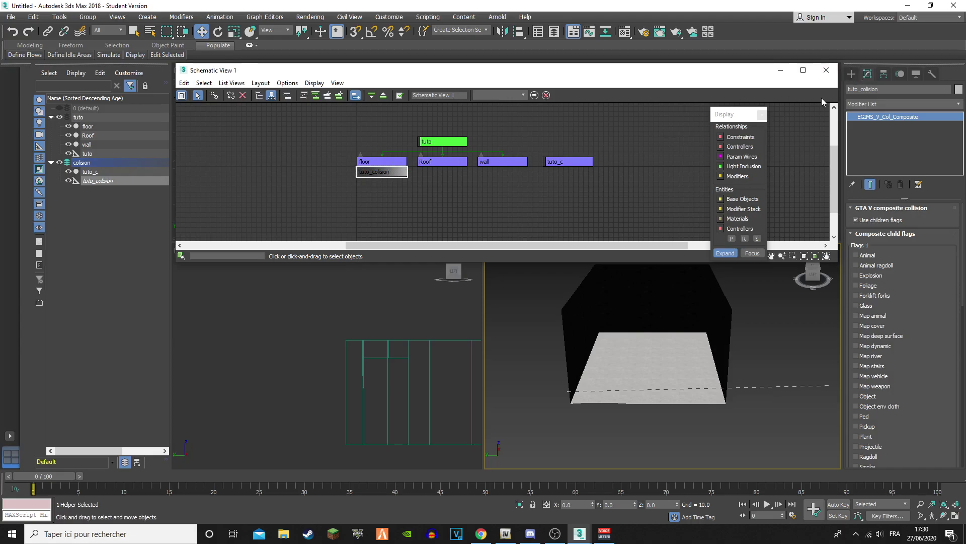
click(826, 70)
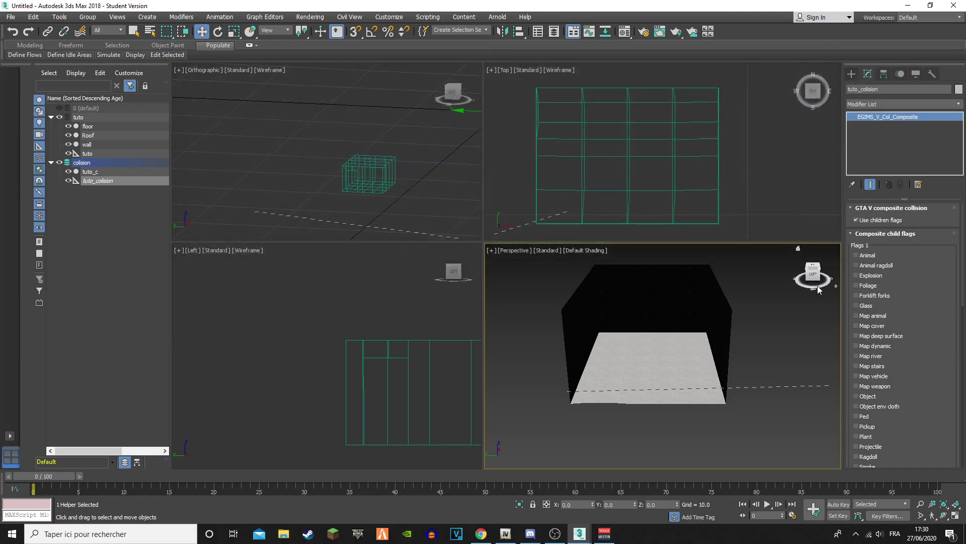
Enable the Map animal, Map cover, Map dynamic, Map vehicle and Map weapon flags on the tuto_colision composite helper
click(856, 316)
click(855, 386)
scroll(875, 412, down, 3)
scroll(873, 411, up, 3)
Enable the Map animal, Map cover, Map dynamic, Map vehicle and Map weapon flags on the tuto_c collision mesh
click(119, 173)
click(857, 344)
click(856, 354)
click(855, 375)
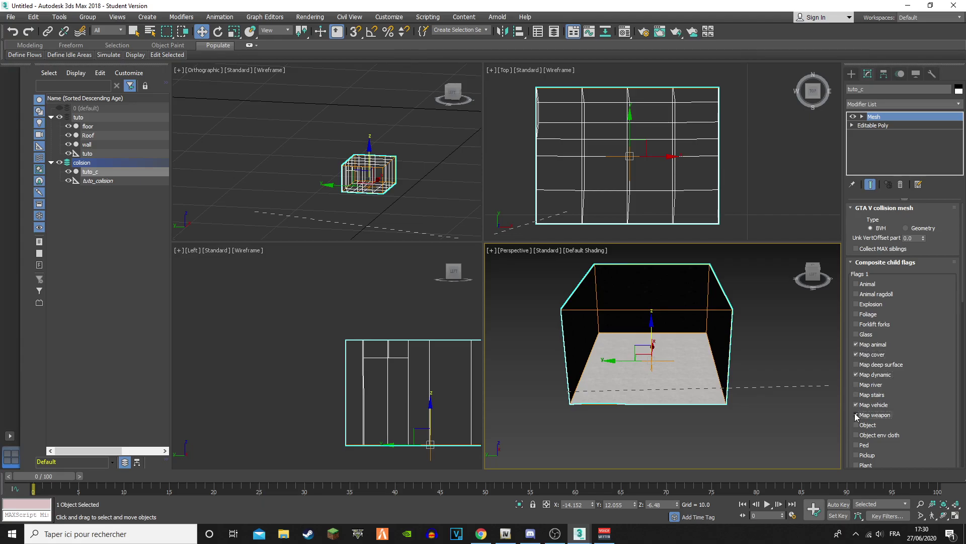
click(857, 414)
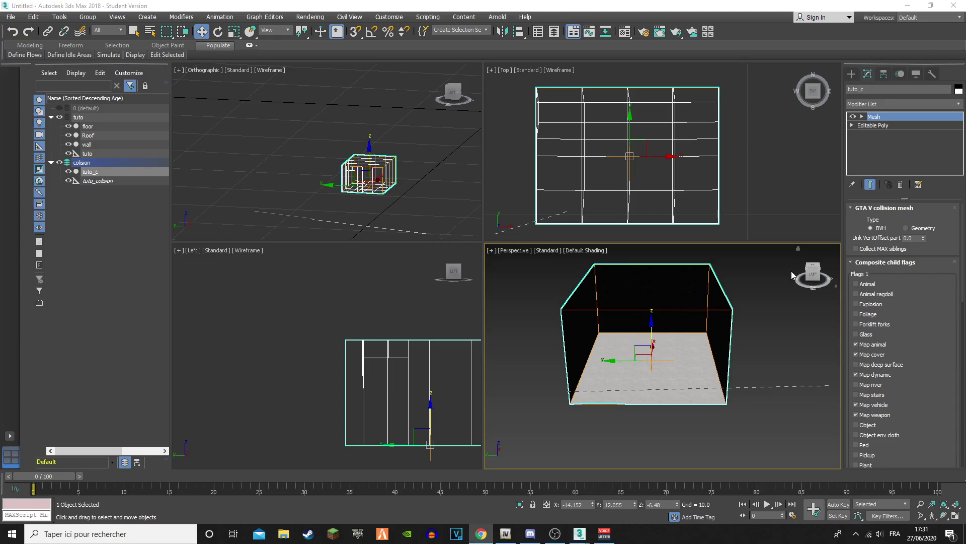
Place the tuto_colision node above tuto_c in Schematic View and try to link tuto_c to it
click(605, 32)
drag(386, 174, 572, 142)
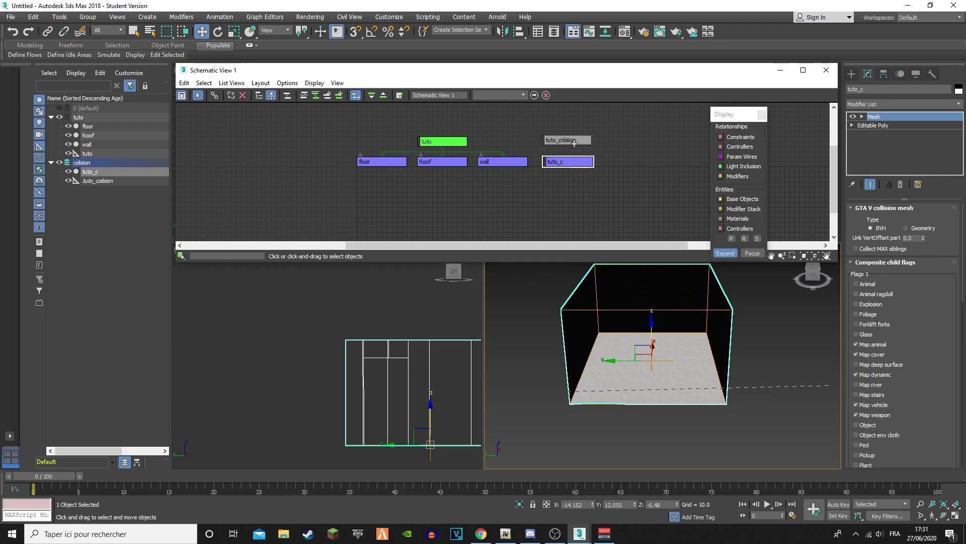
click(573, 164)
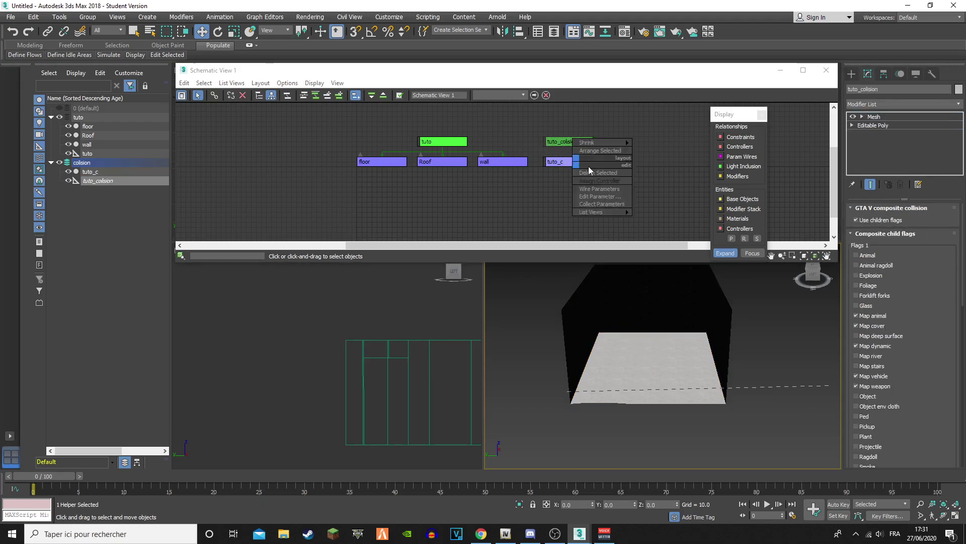
right_click(570, 162)
click(580, 168)
drag(580, 168, 569, 142)
click(826, 70)
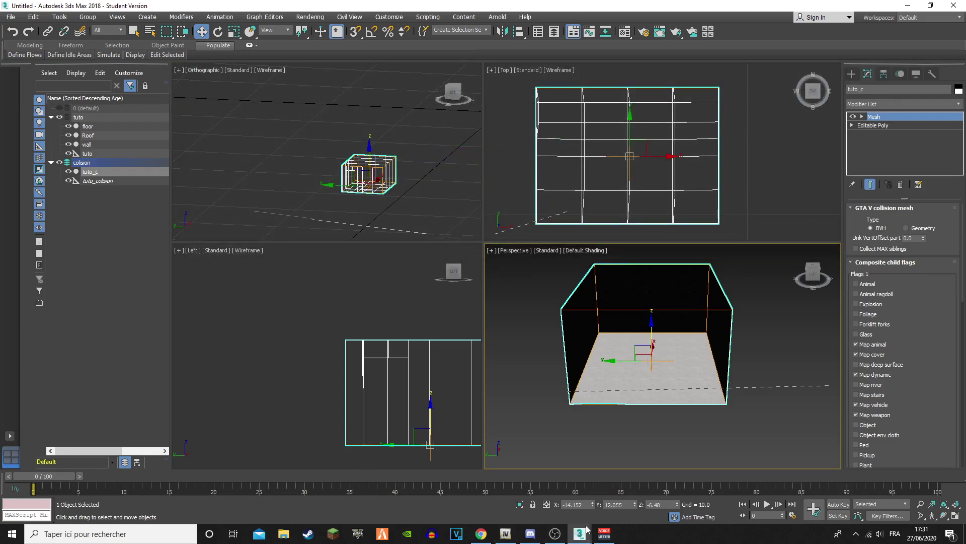
Return to the GTA V page of GIMS Evo and start an export into the tuto folder
mouse_move(586, 530)
click(527, 486)
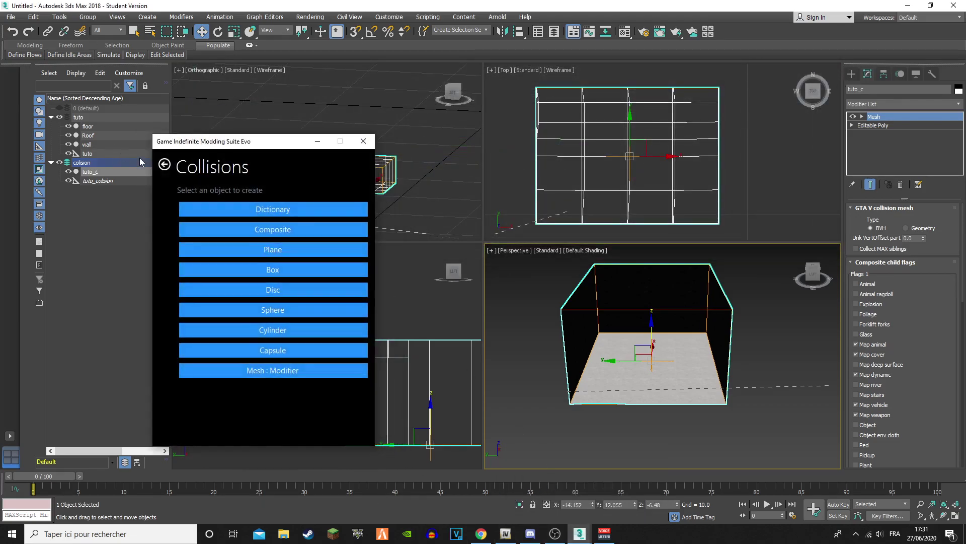
click(163, 166)
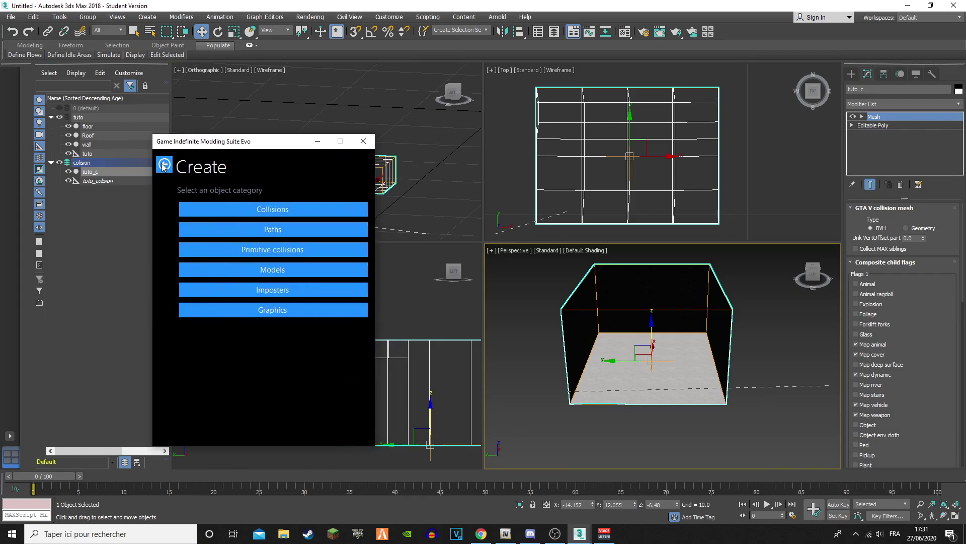
click(163, 166)
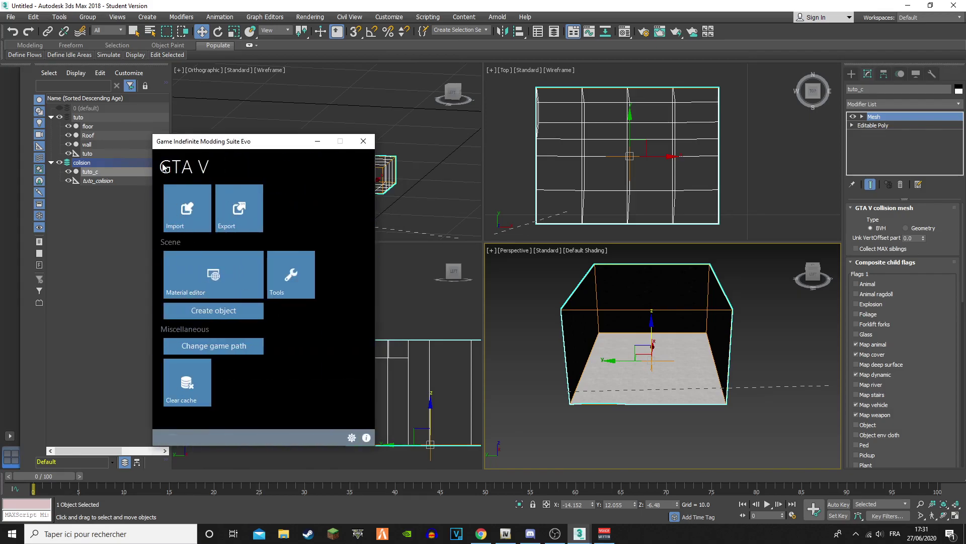
click(240, 220)
click(502, 357)
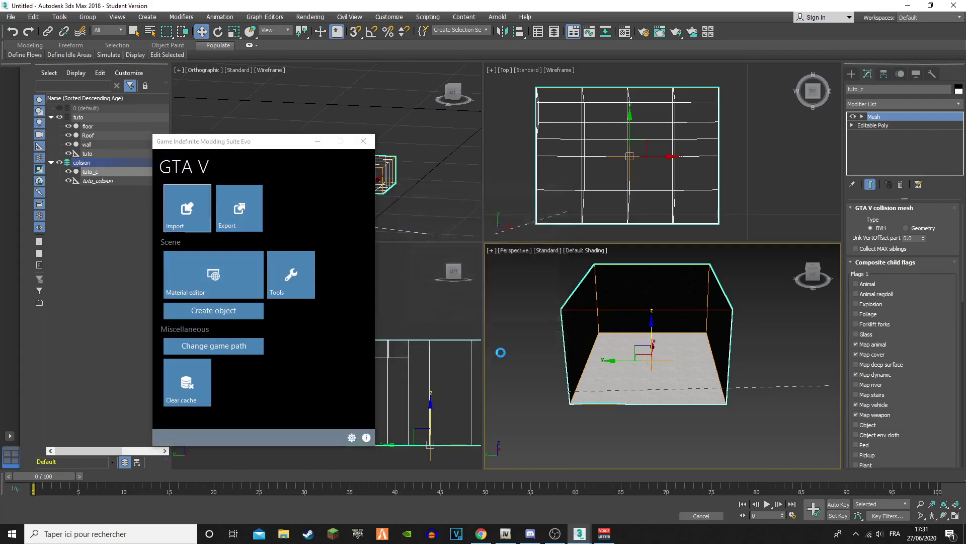
Export the tuto model with its floor, Roof and wall game meshes
click(224, 204)
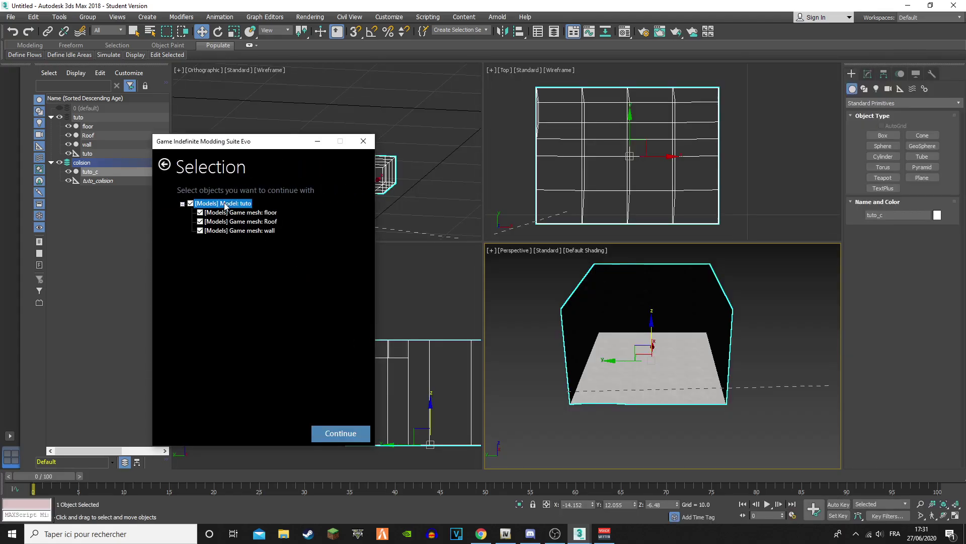
click(253, 214)
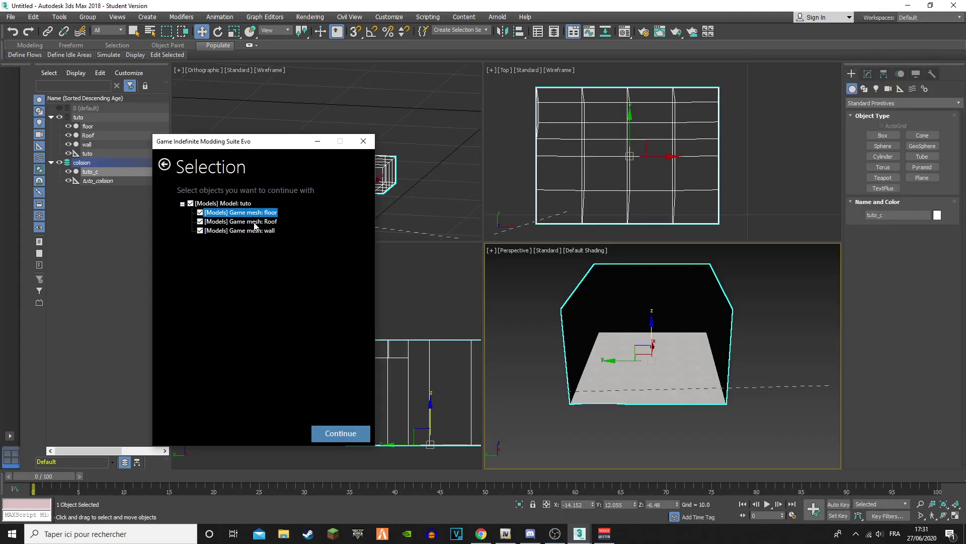
click(255, 222)
click(242, 231)
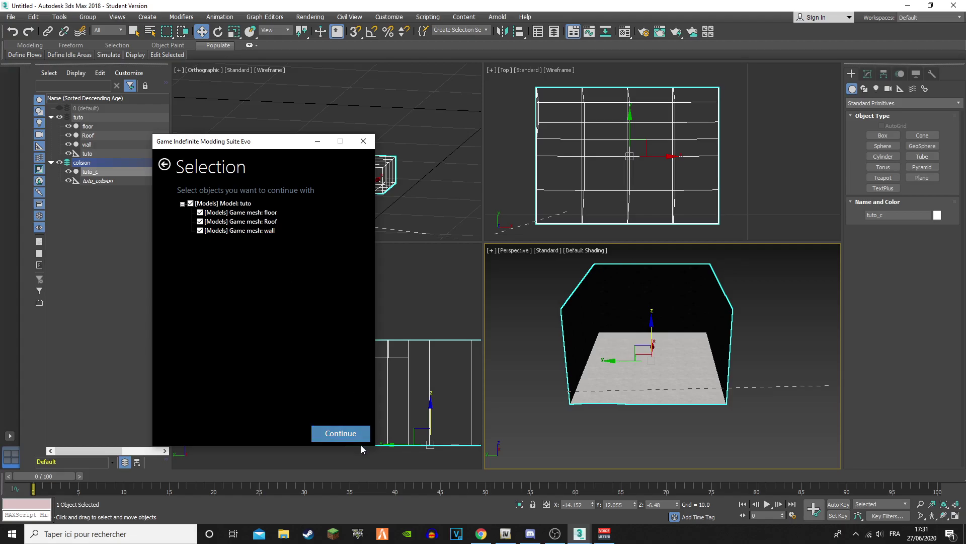
click(347, 434)
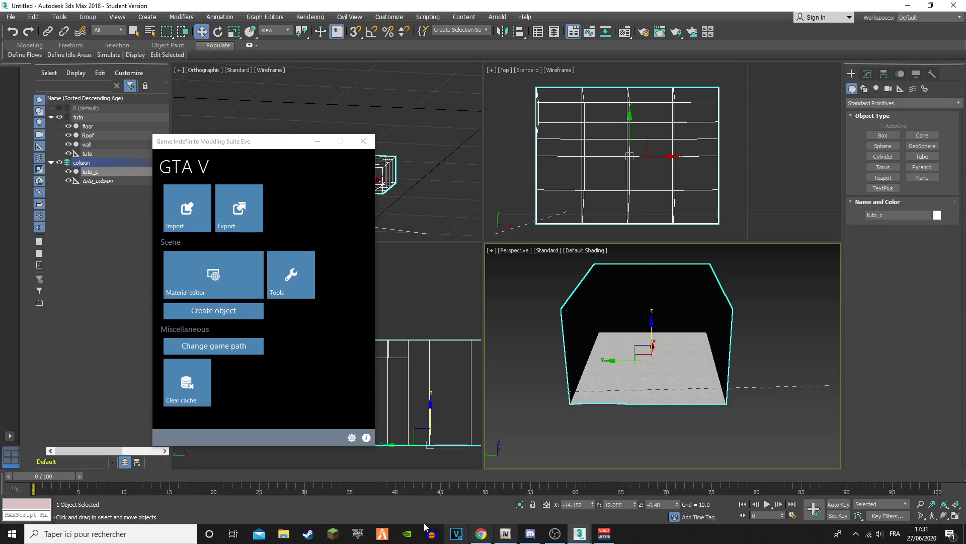
Switch to File Explorer and check the exported files in the desktop's tuto folder
click(283, 534)
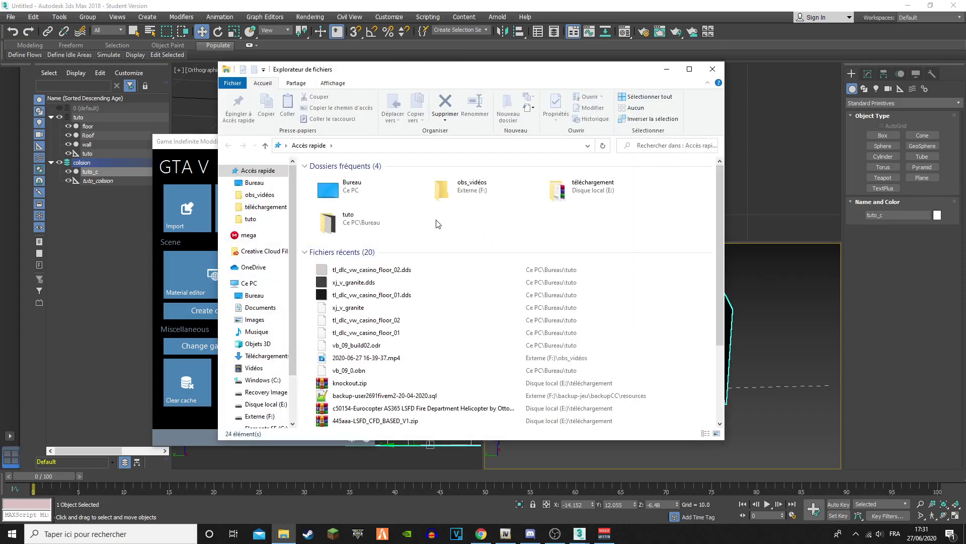
double_click(346, 216)
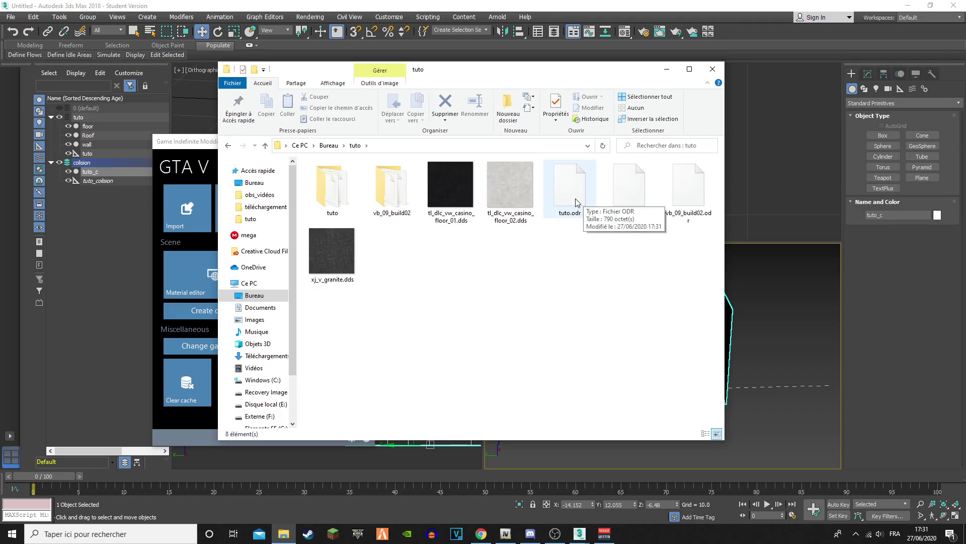
click(712, 69)
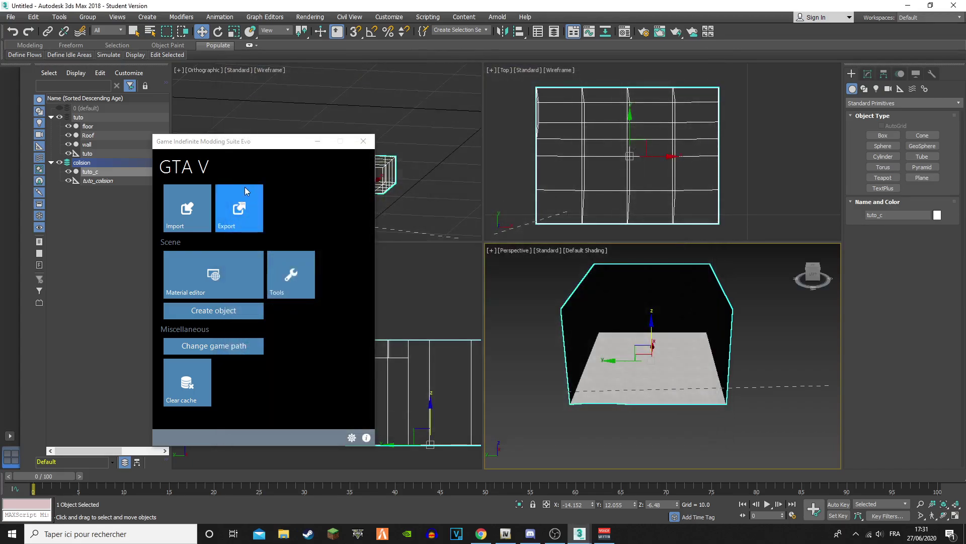
Check the tuto_c collision mesh settings and select all objects from floor through tuto_colision
click(110, 181)
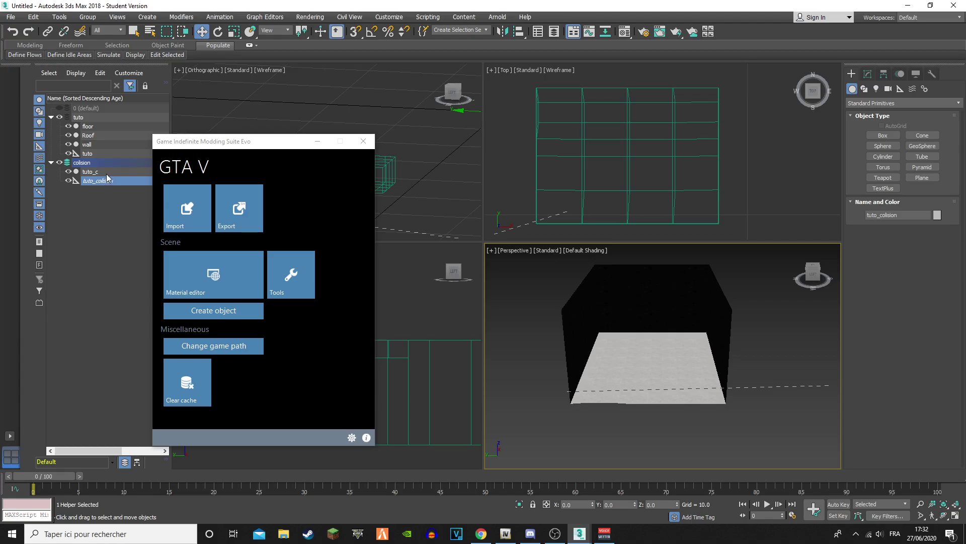
click(106, 173)
click(110, 182)
click(89, 171)
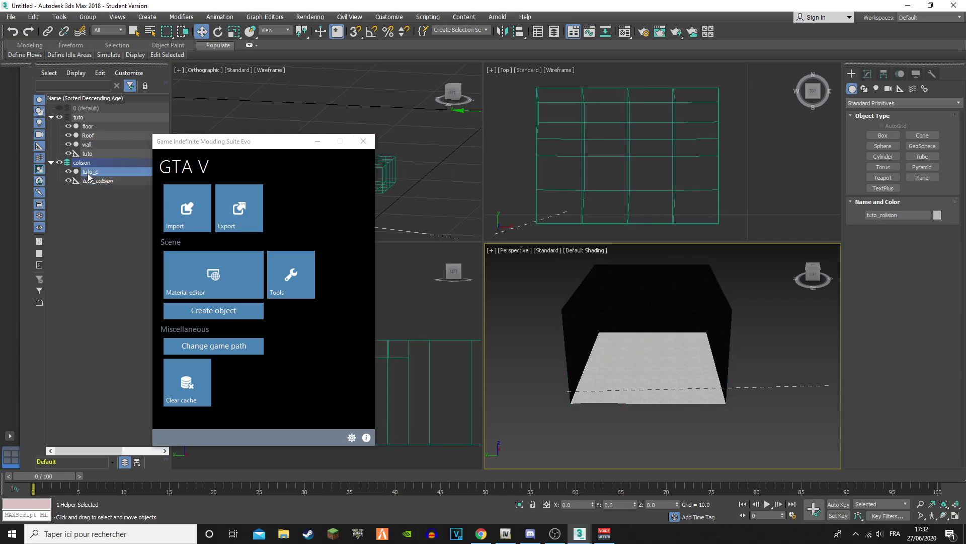
click(863, 73)
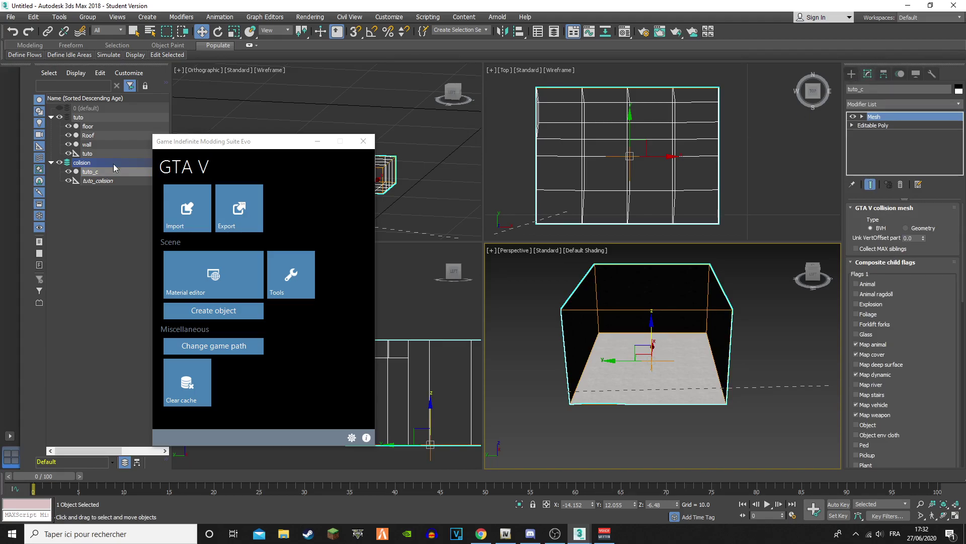
click(92, 181)
click(100, 172)
click(88, 127)
shift+click(100, 181)
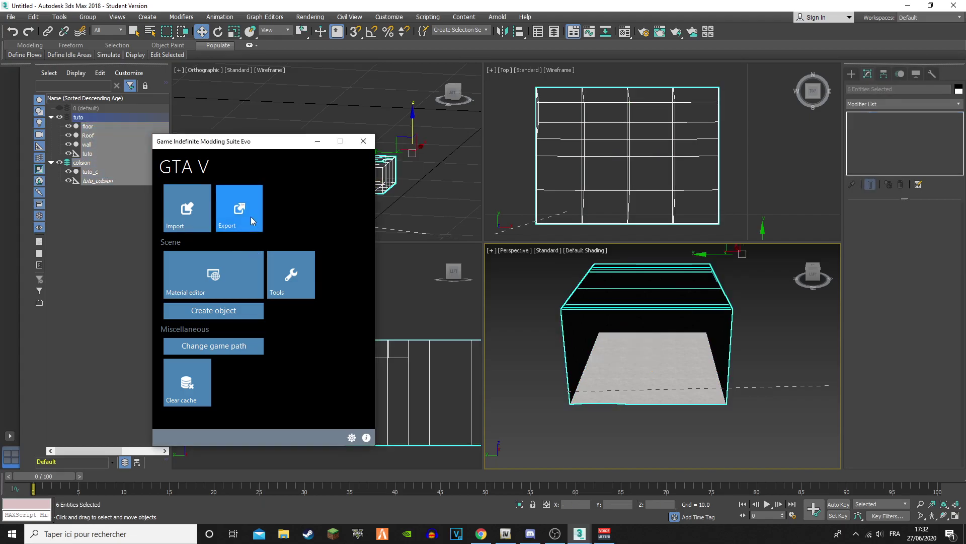
Try to export all selected objects to the tuto folder with GIMS Evo
click(251, 216)
click(505, 358)
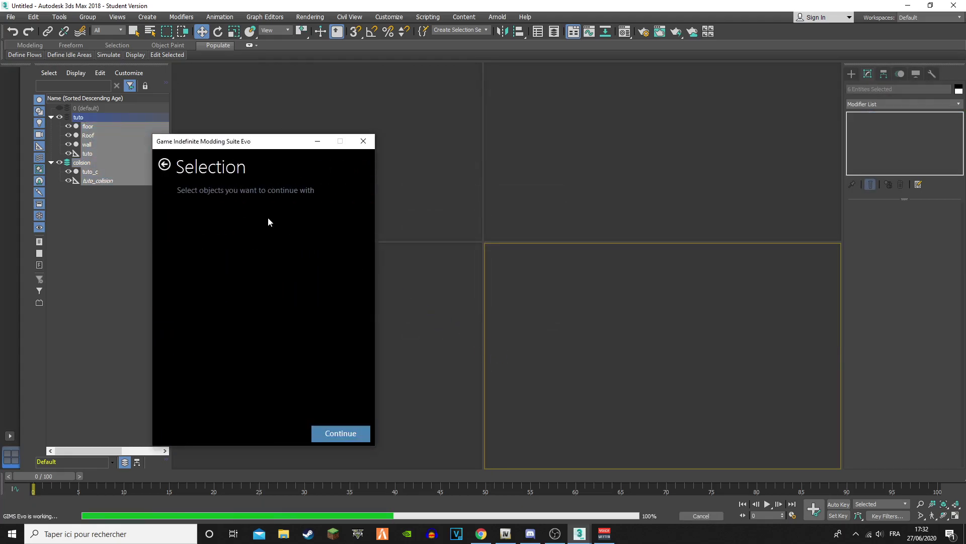
double_click(245, 203)
double_click(245, 203)
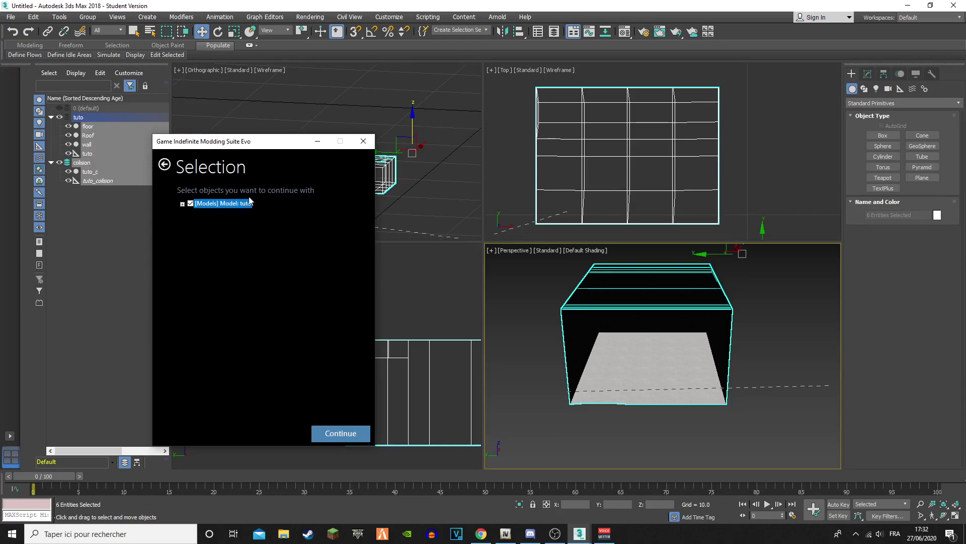
click(361, 142)
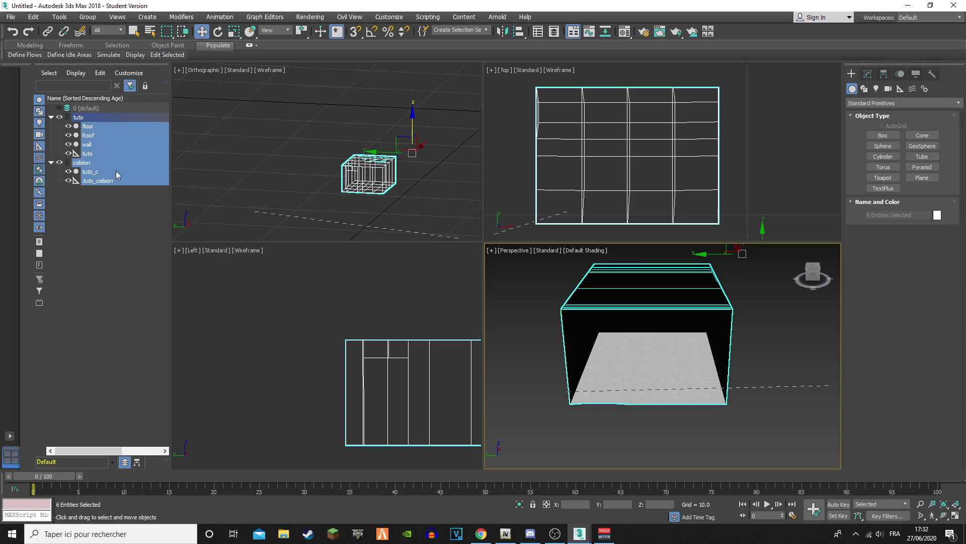
click(576, 532)
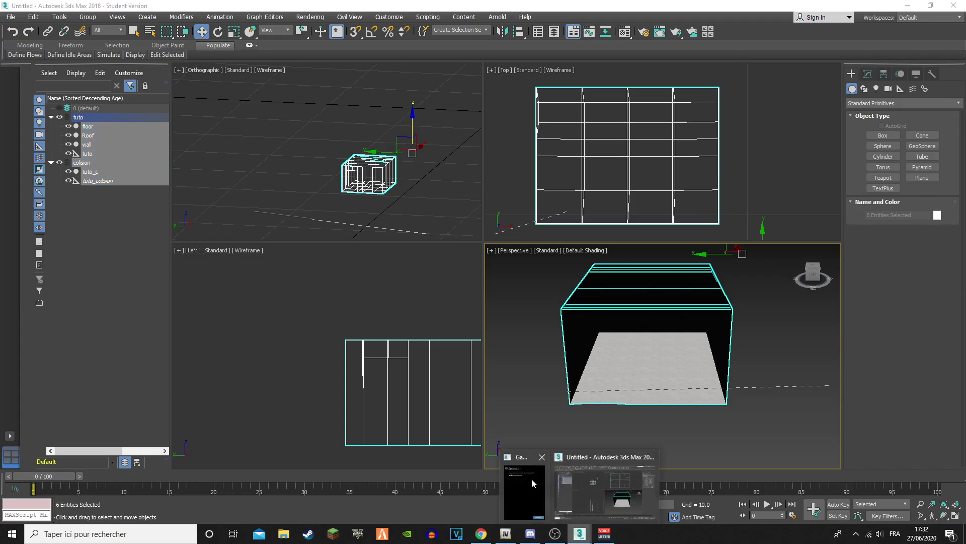
click(533, 478)
click(165, 167)
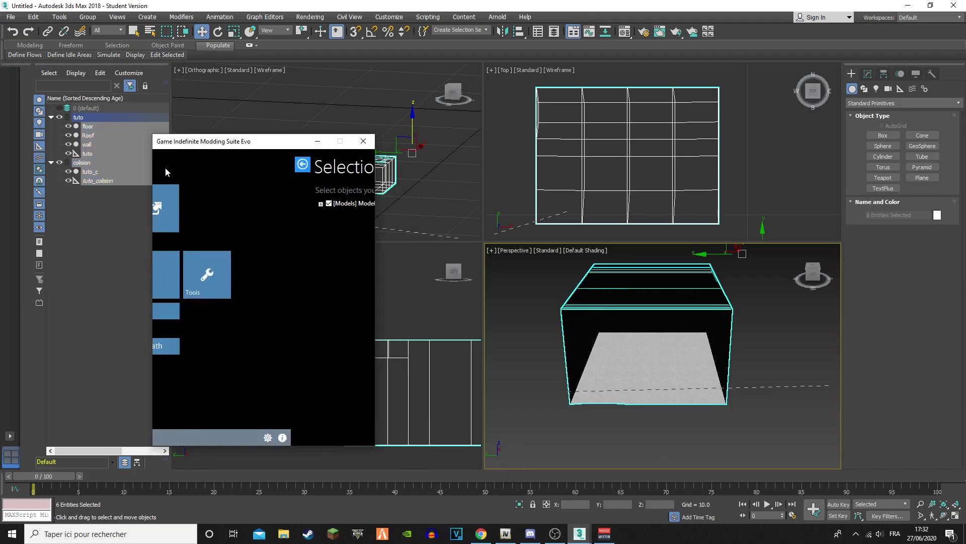
Run the GIMS Evo export again with the desktop's tuto folder as the destination
click(229, 216)
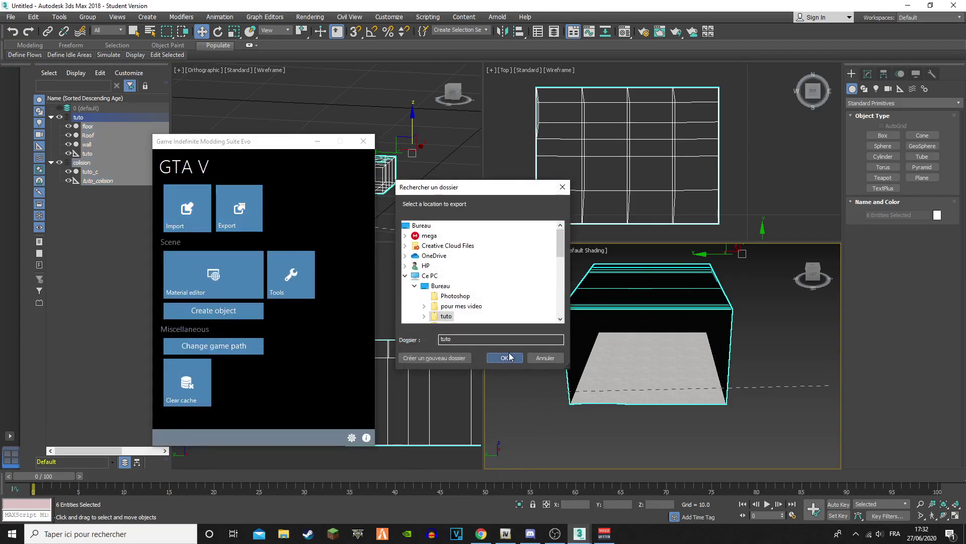
click(505, 357)
double_click(246, 204)
double_click(245, 204)
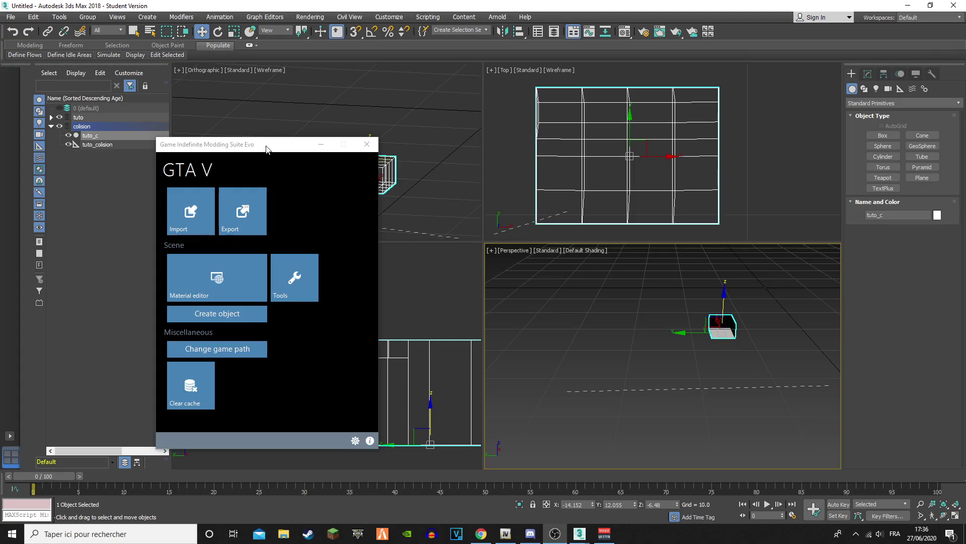
Minimize 3ds Max, open the desktop's tuto folder, and select tuto.odr and tuto_colision.obn
drag(267, 146, 218, 126)
click(907, 5)
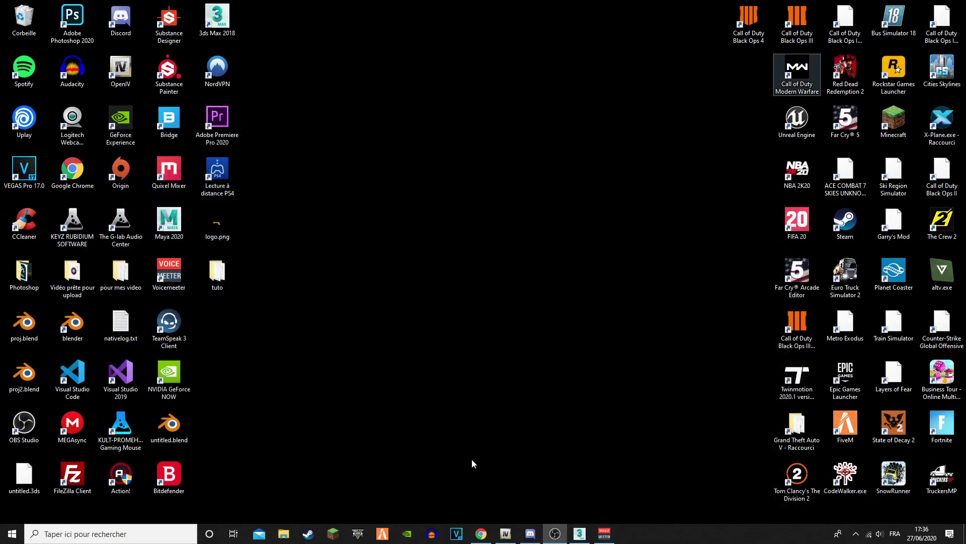
click(506, 533)
click(515, 529)
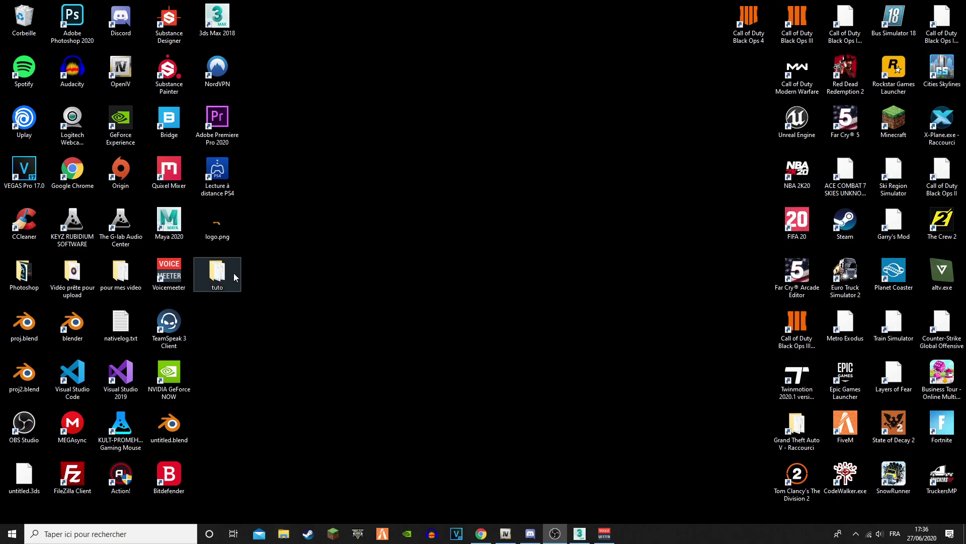
double_click(236, 272)
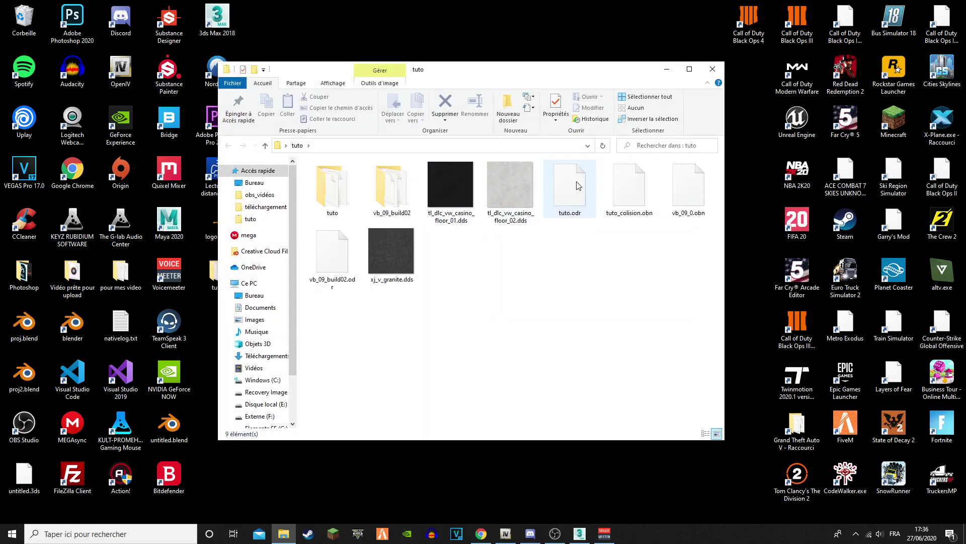
click(569, 186)
click(605, 186)
click(594, 182)
click(627, 186)
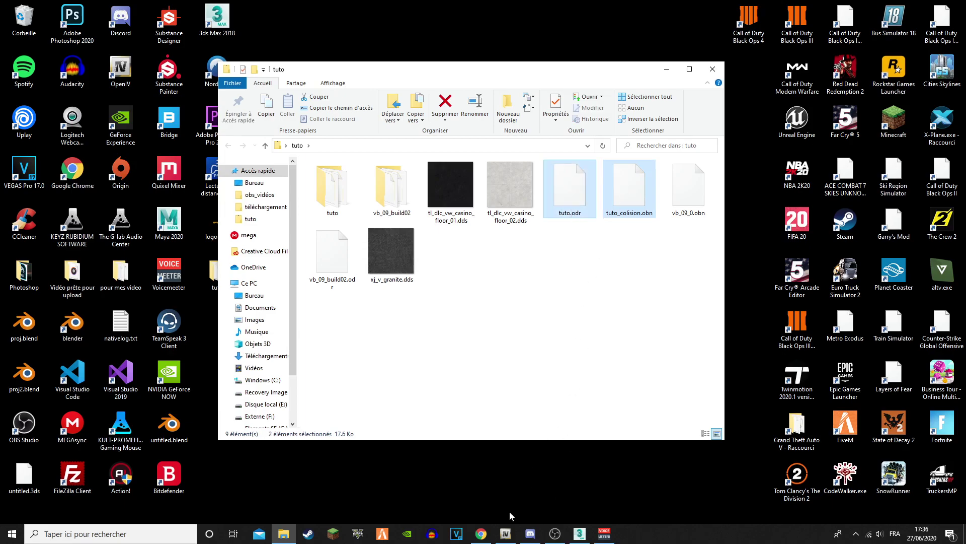
Switch to OpenIV and open the AppData - GTA V location
click(505, 534)
scroll(252, 386, down, 15)
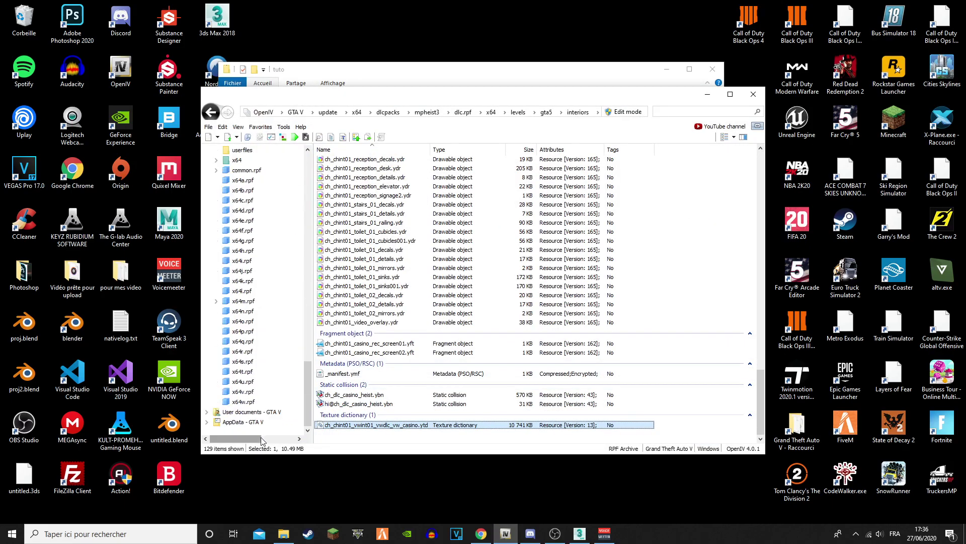
click(251, 412)
click(244, 421)
Enable edit mode and import tuto.odr and tuto_colision.obn into AppData - GTA V
drag(587, 96, 566, 319)
click(607, 336)
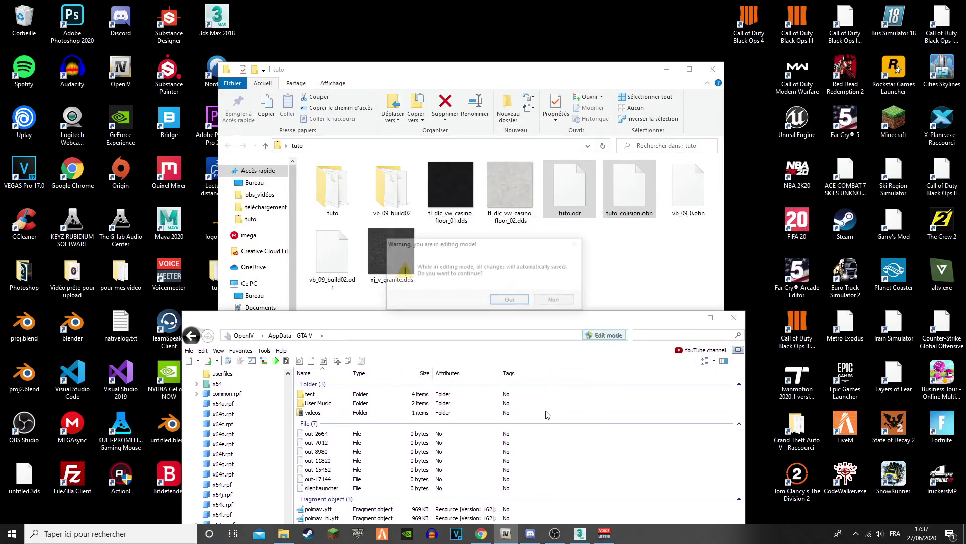
click(510, 298)
drag(596, 318, 624, 135)
scroll(397, 433, down, 1)
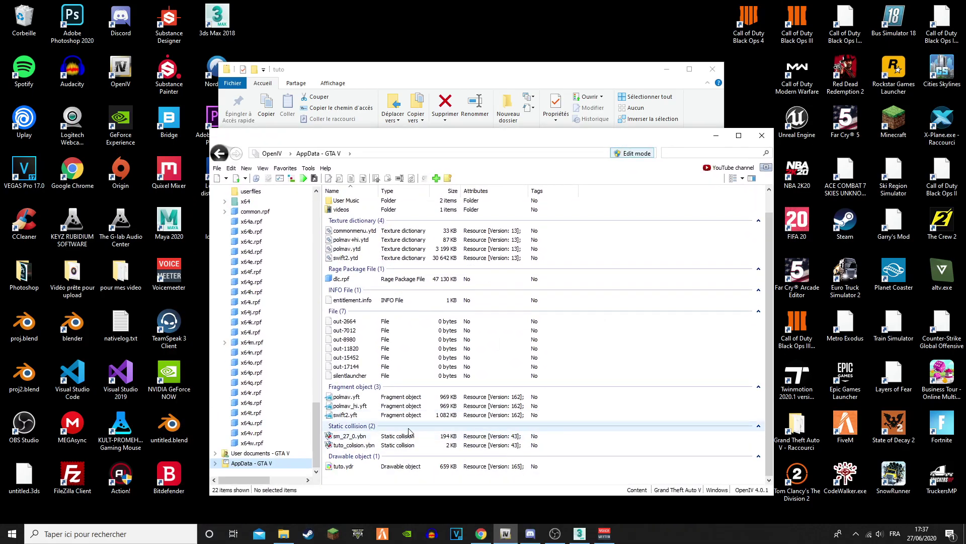
Open tuto_colision.ybn in the collision viewer, look for the room's collision geometry, and close the viewer
click(401, 445)
double_click(401, 445)
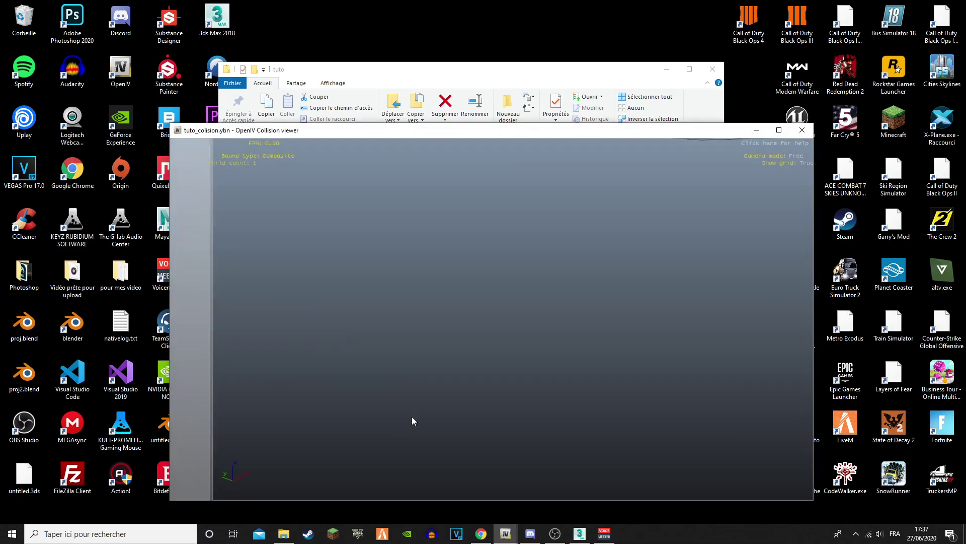
drag(454, 361, 187, 360)
drag(479, 408, 409, 355)
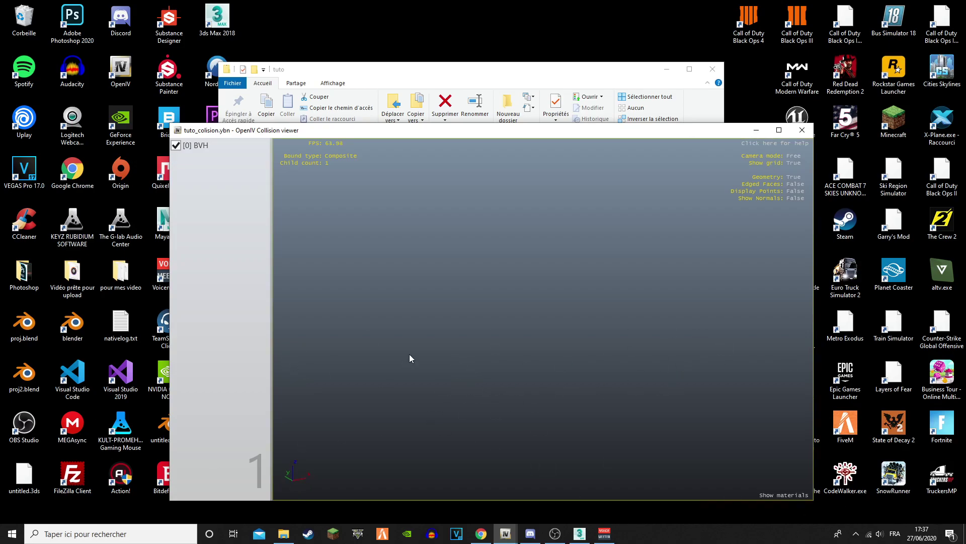
click(798, 134)
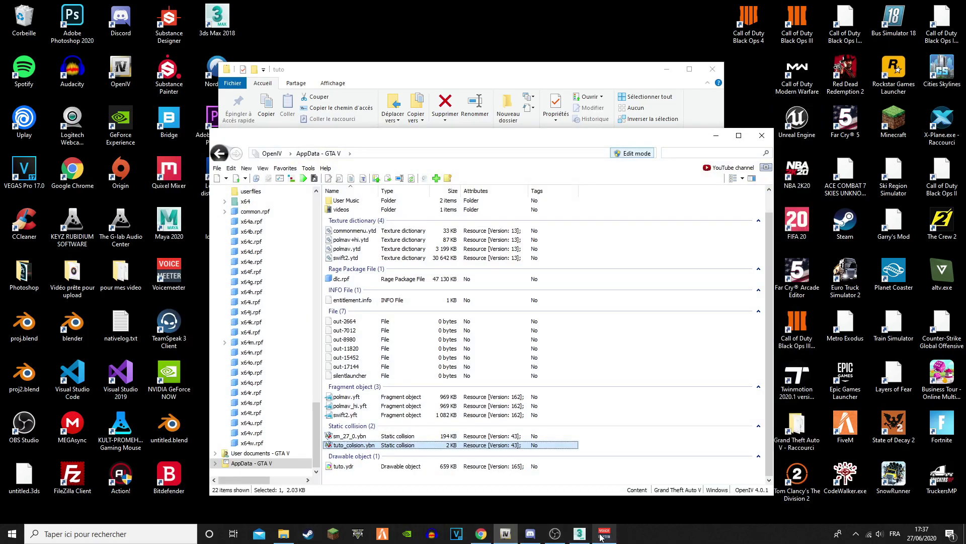
Switch to 3ds Max, try moving the tuto_c collision mesh up along Z, and undo the move
click(580, 534)
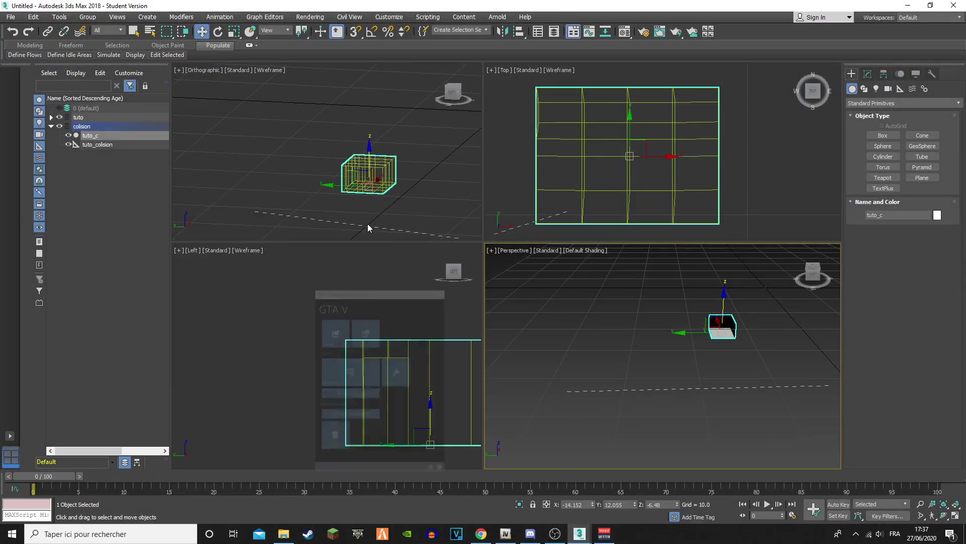
click(150, 145)
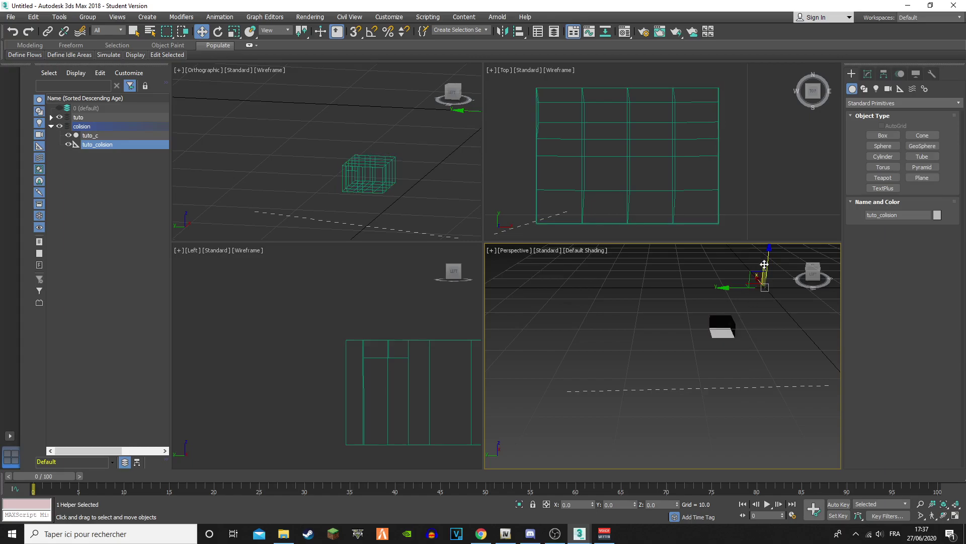
click(103, 139)
drag(704, 345, 707, 275)
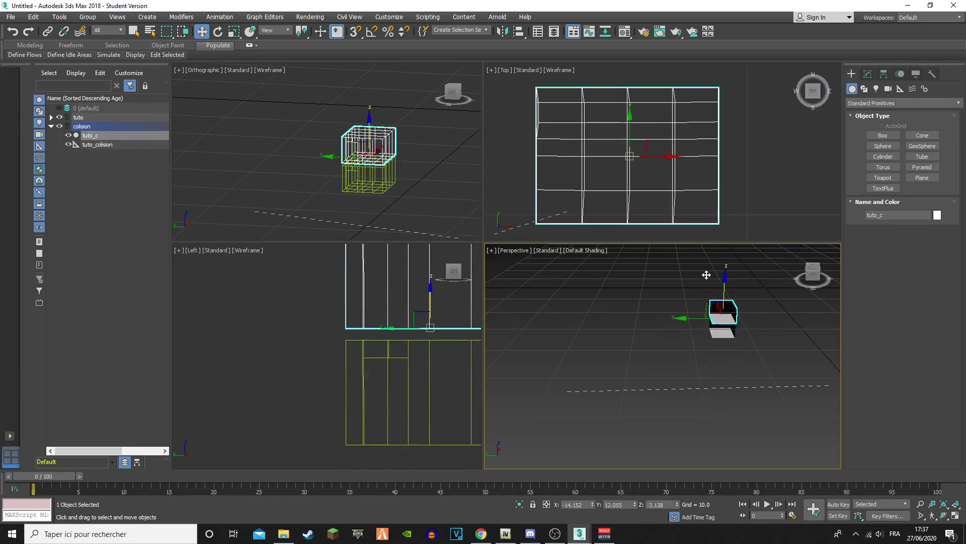
key(ctrl+z)
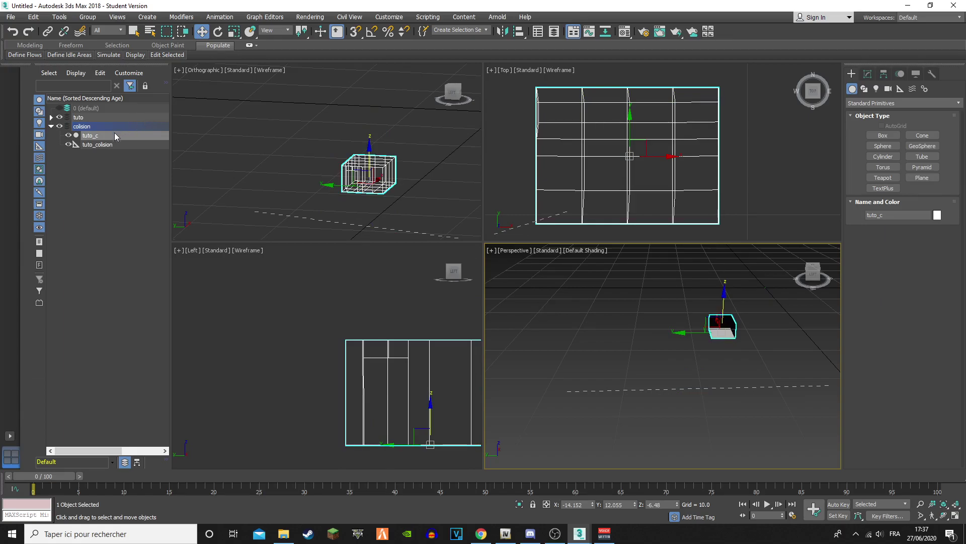
Select the tuto_colision helper and export the tuto model and tuto_colision composite to the tuto folder with GIMS Evo
mouse_move(555, 537)
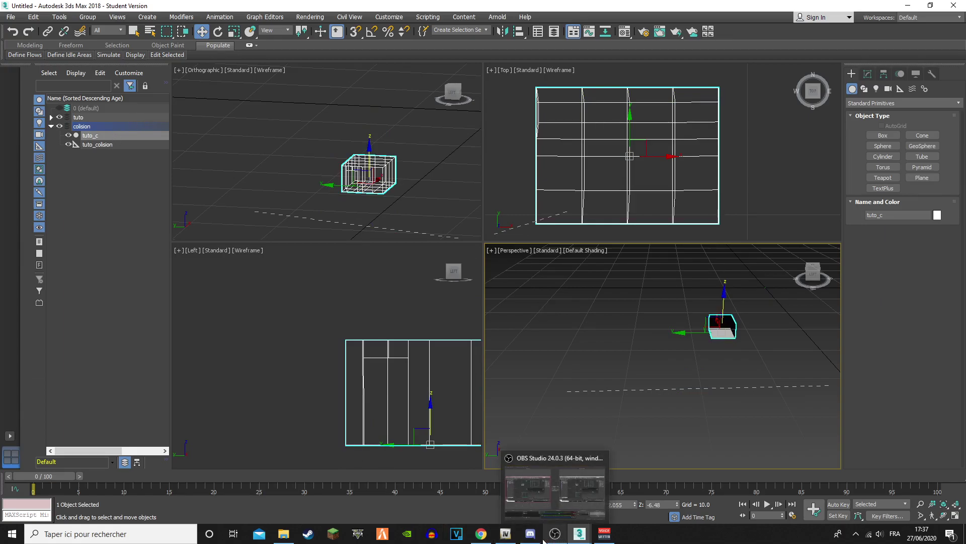
click(92, 145)
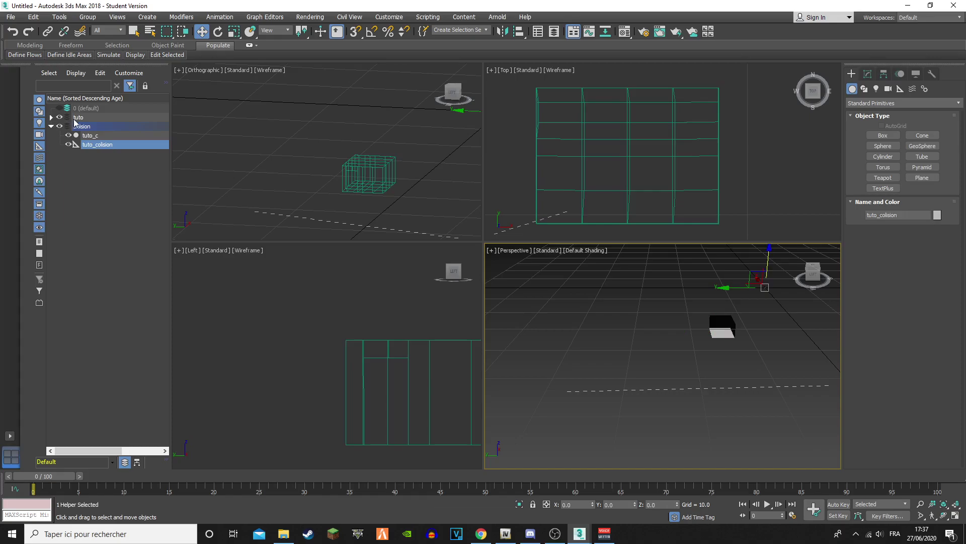
click(75, 119)
click(97, 145)
mouse_move(577, 536)
click(629, 491)
click(193, 191)
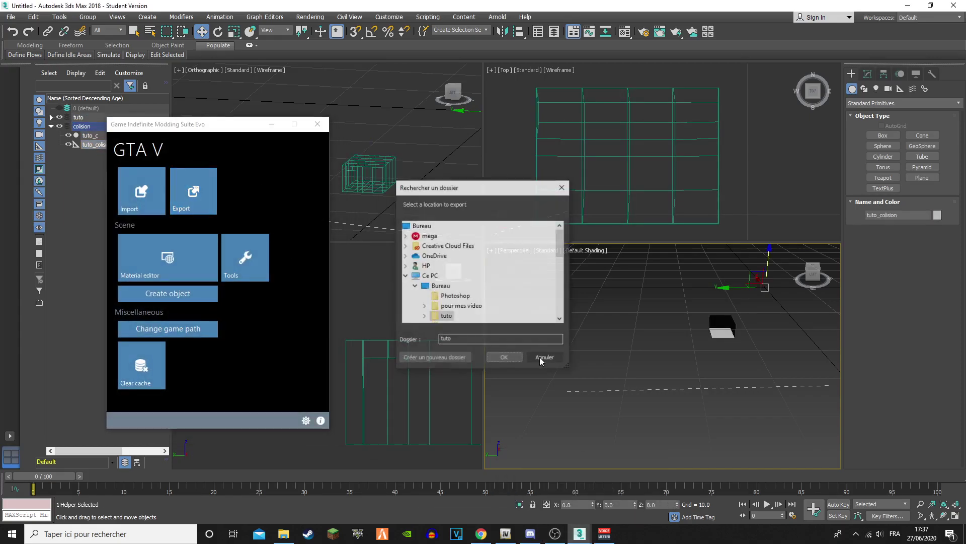
click(519, 358)
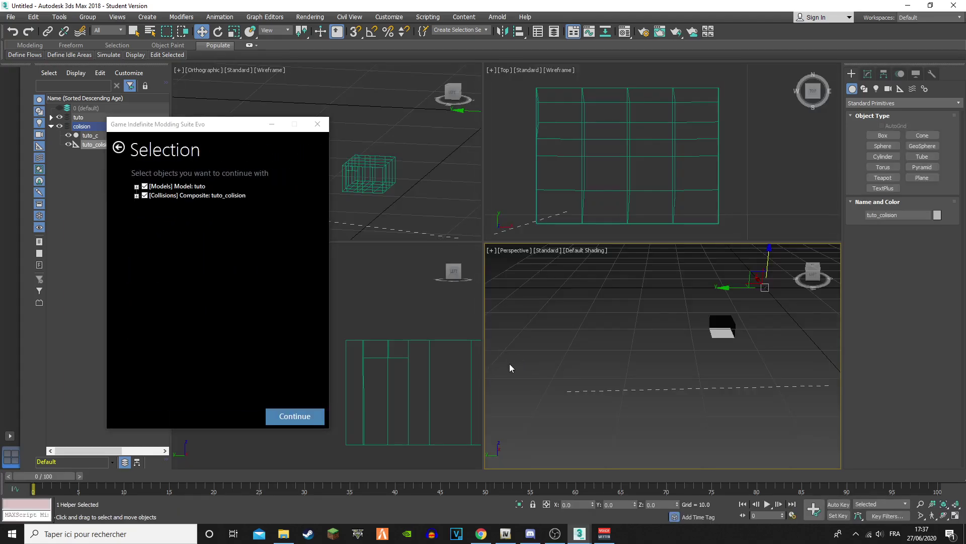
click(296, 416)
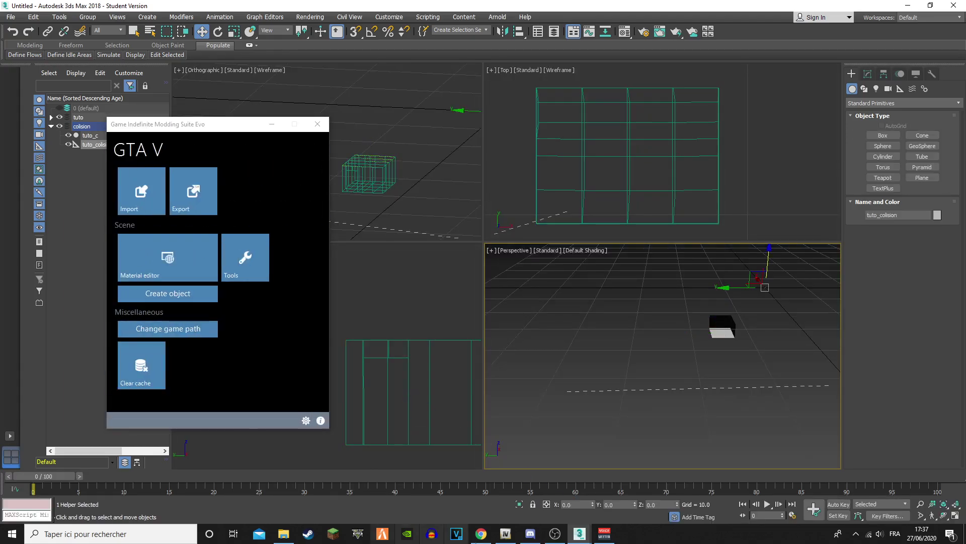
Delete tuto_colision.ybn from AppData - GTA V in OpenIV and import the newly exported tuto_colision.obn in its place
click(285, 534)
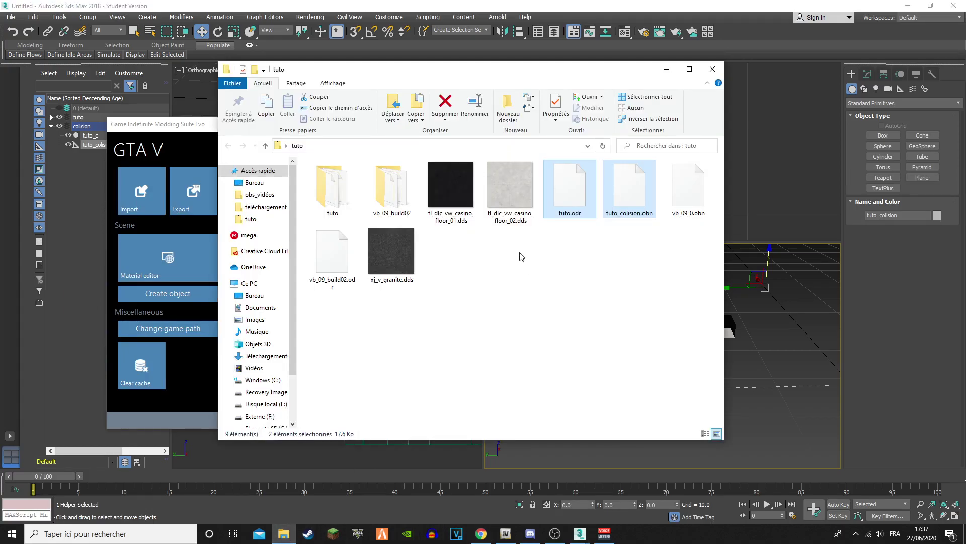
click(635, 201)
click(514, 531)
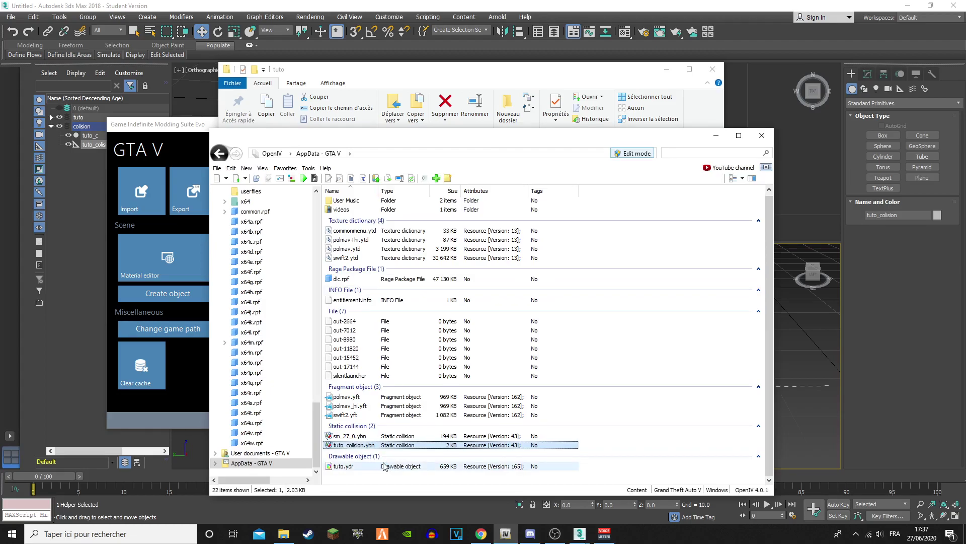
key(Delete)
click(284, 532)
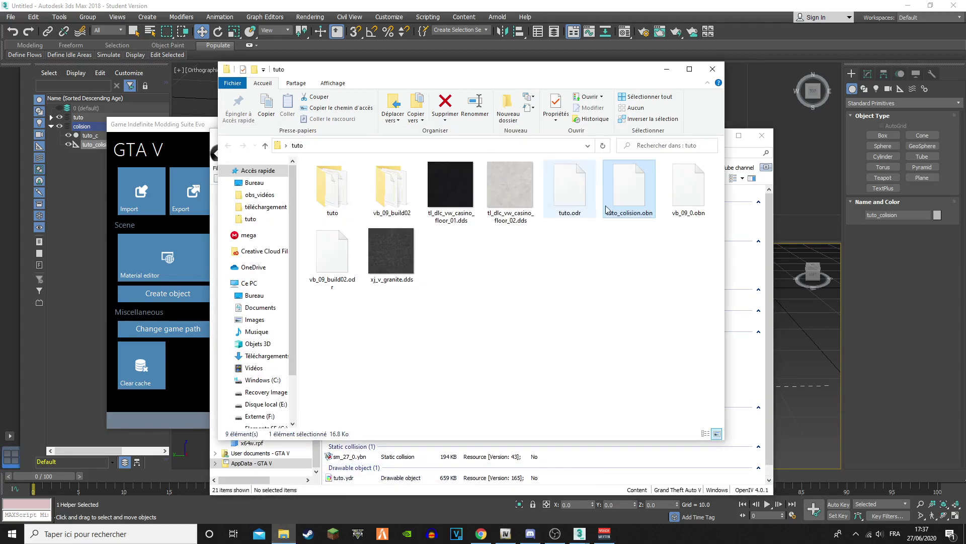
click(724, 472)
Open the replaced tuto_colision.ybn in the collision viewer, inspect the room's collision shape, and close it
double_click(360, 467)
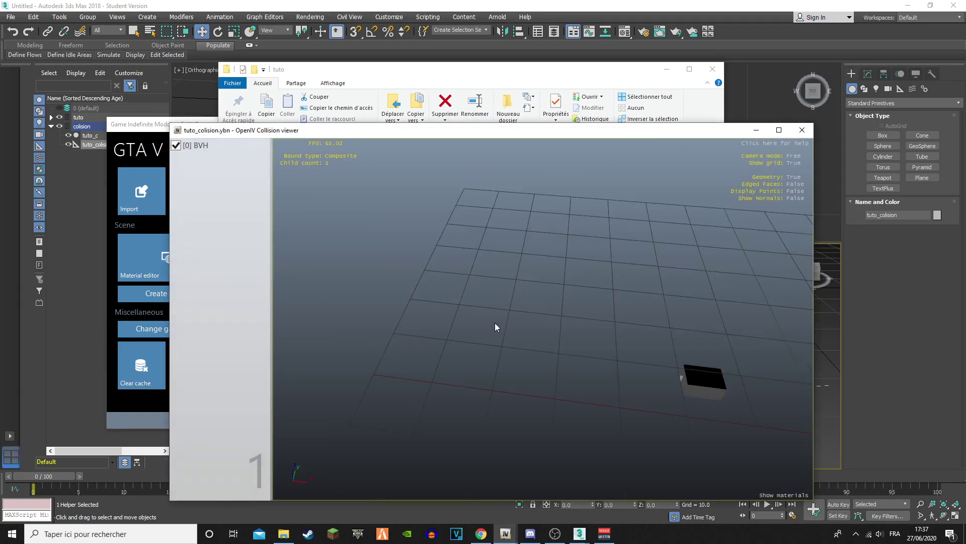
drag(645, 374, 777, 258)
key(w)
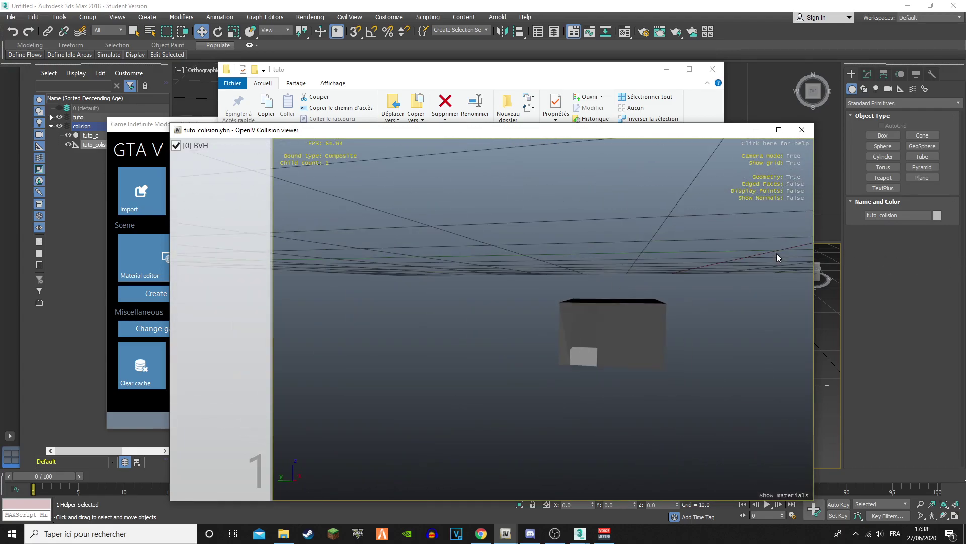
click(802, 131)
Open tuto.ydr in the model viewer, inspect the room's walls, floor and roof inside and out, and close it
scroll(358, 454, down, 1)
double_click(358, 464)
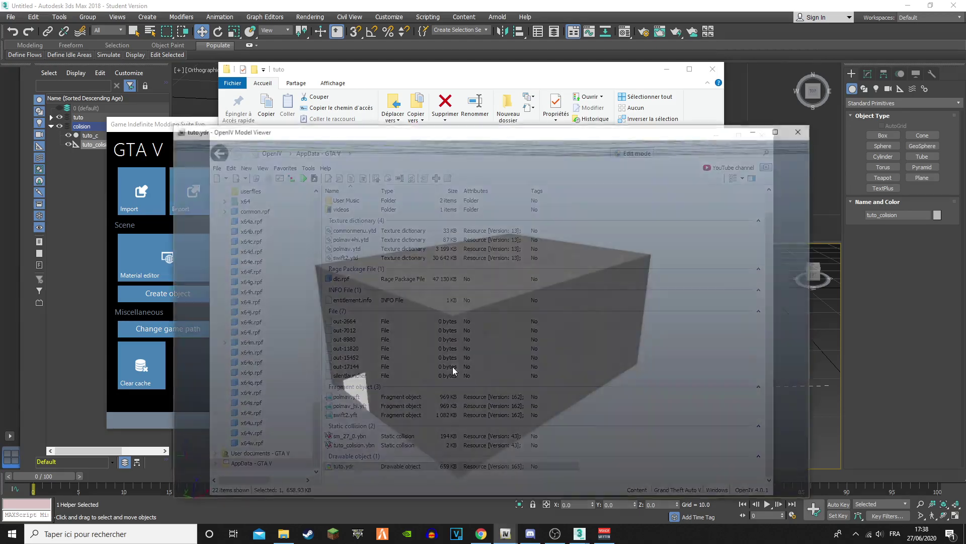
drag(452, 367, 514, 391)
scroll(534, 330, up, 5)
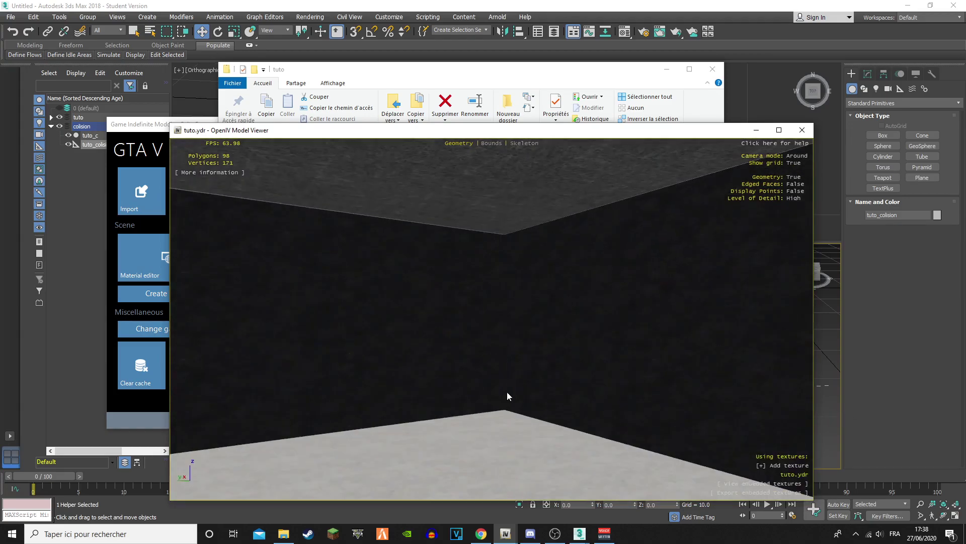
scroll(443, 393, down, 5)
drag(451, 392, 731, 165)
scroll(491, 285, up, 5)
click(794, 131)
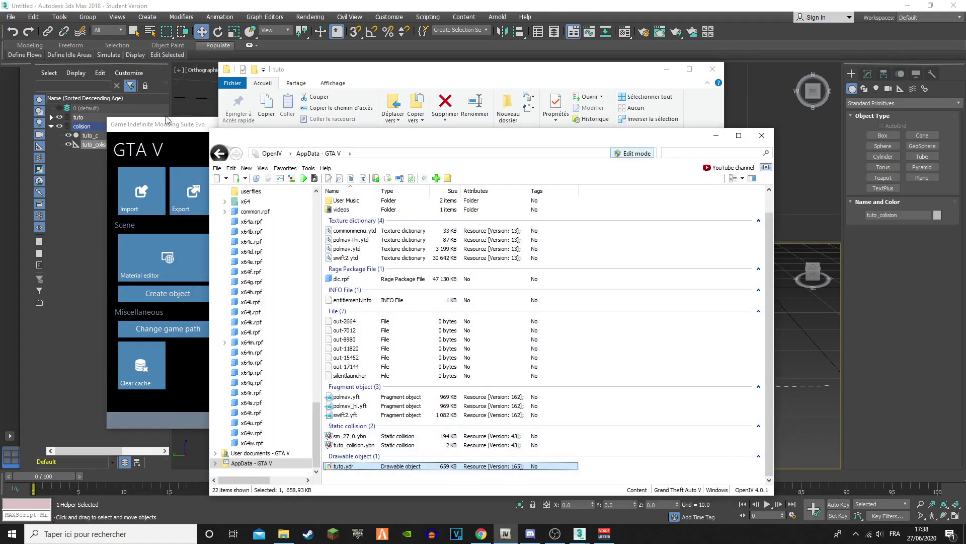
Switch to 3ds Max, make tuto the active layer, expand its contents, and minimize GIMS Evo
click(66, 123)
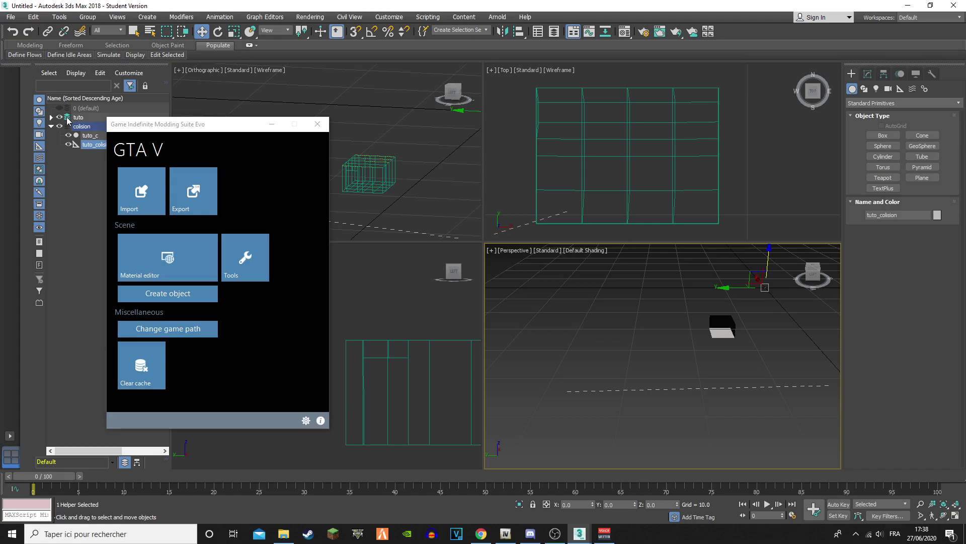
double_click(69, 119)
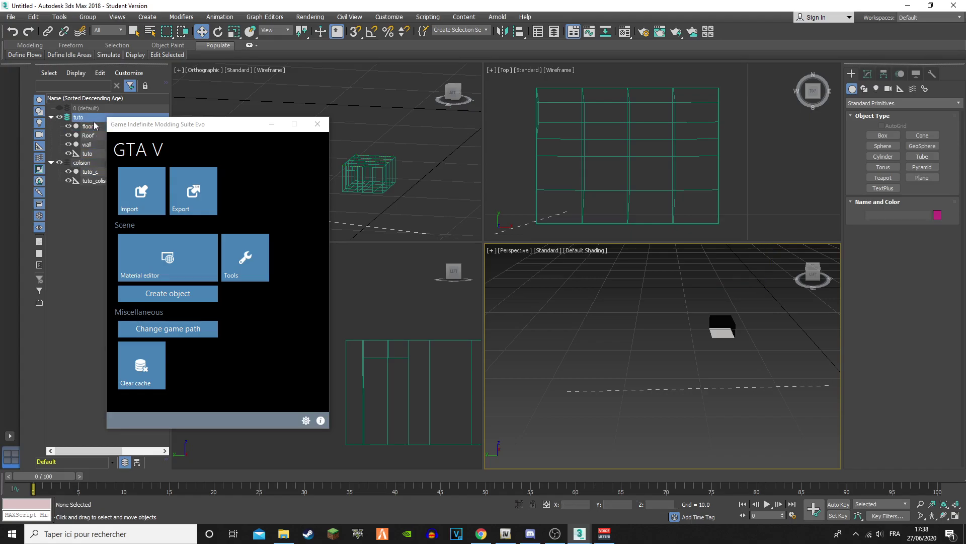
click(272, 124)
Scale the Roof mesh outward in X and Y to about 201.6 percent so it extends past the walls
click(88, 135)
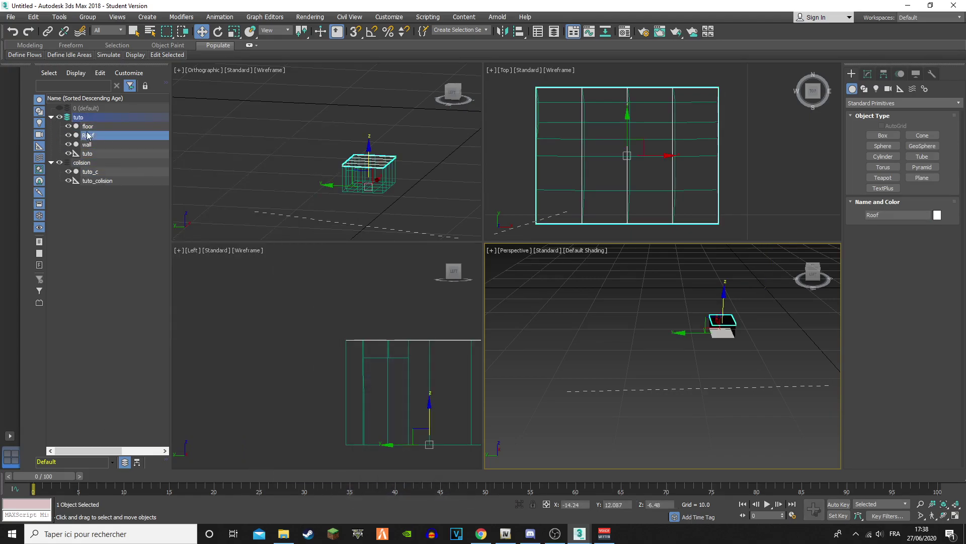
key(z)
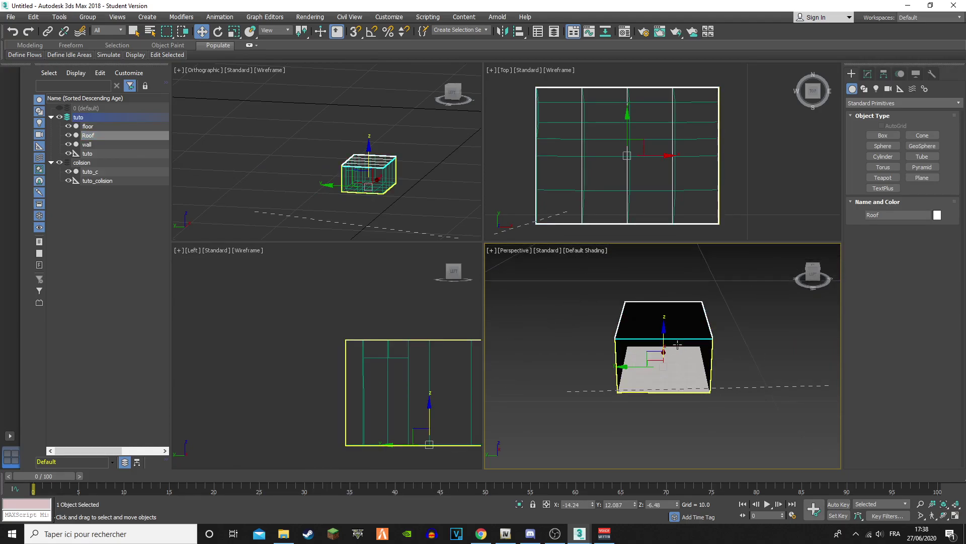
drag(813, 276, 810, 273)
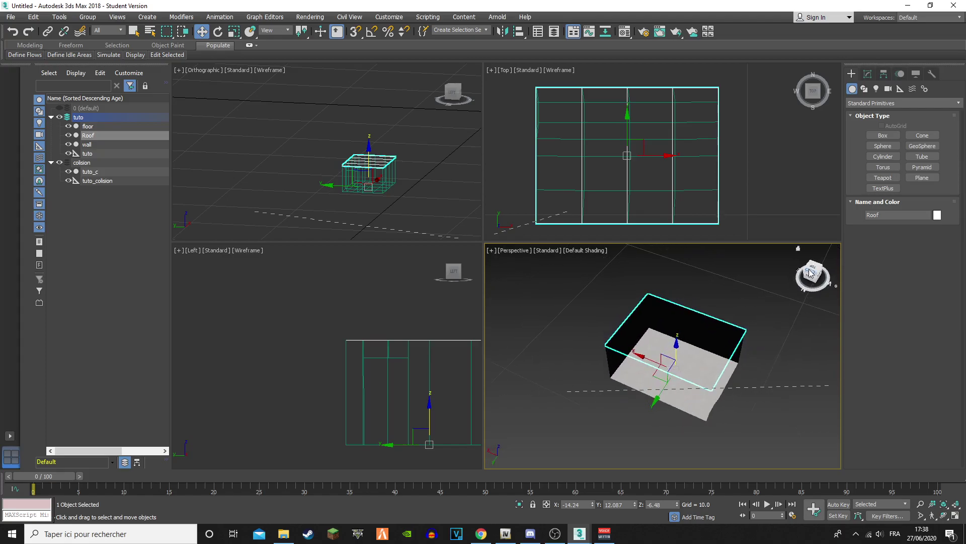
click(234, 33)
drag(693, 386, 727, 392)
middle_drag(781, 367, 746, 304)
drag(815, 275, 807, 250)
middle_drag(664, 307, 667, 348)
scroll(662, 336, up, 3)
scroll(661, 335, up, 3)
middle_drag(608, 306, 643, 368)
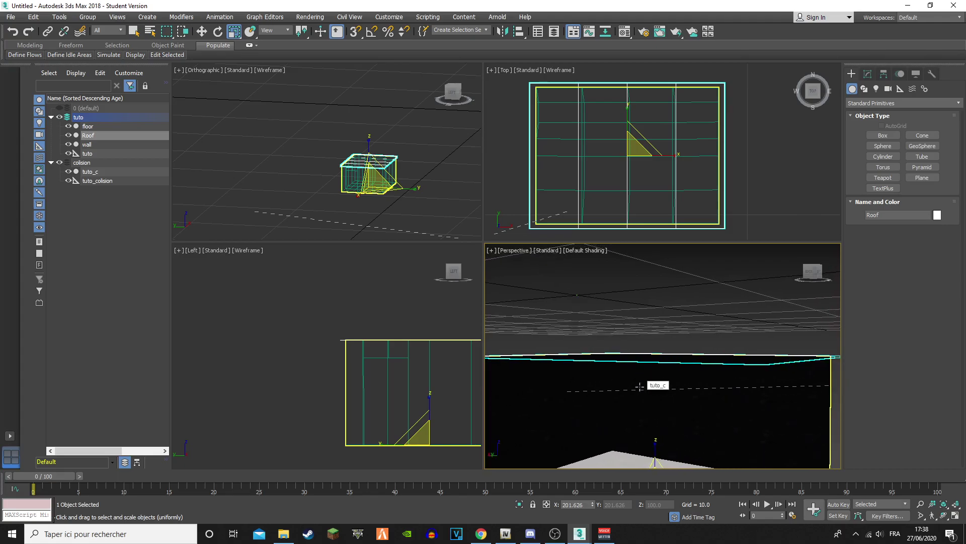
Move the Roof mesh slightly down onto the walls, to a Z position of about -6.531
key(w)
drag(656, 449, 654, 454)
middle_drag(676, 395, 590, 384)
Export the tuto model and tuto_colision composite with GIMS Evo into the tuto folder
mouse_move(580, 532)
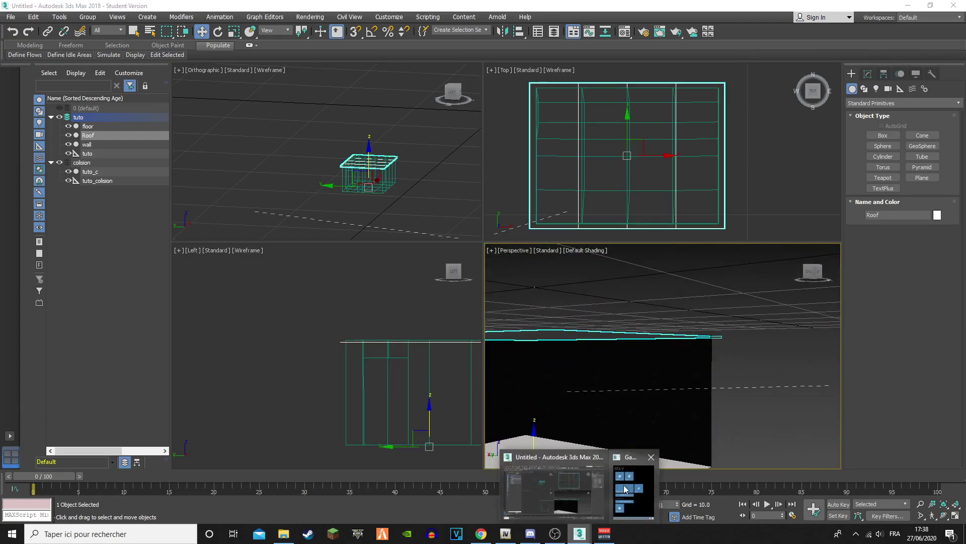
click(625, 488)
click(192, 181)
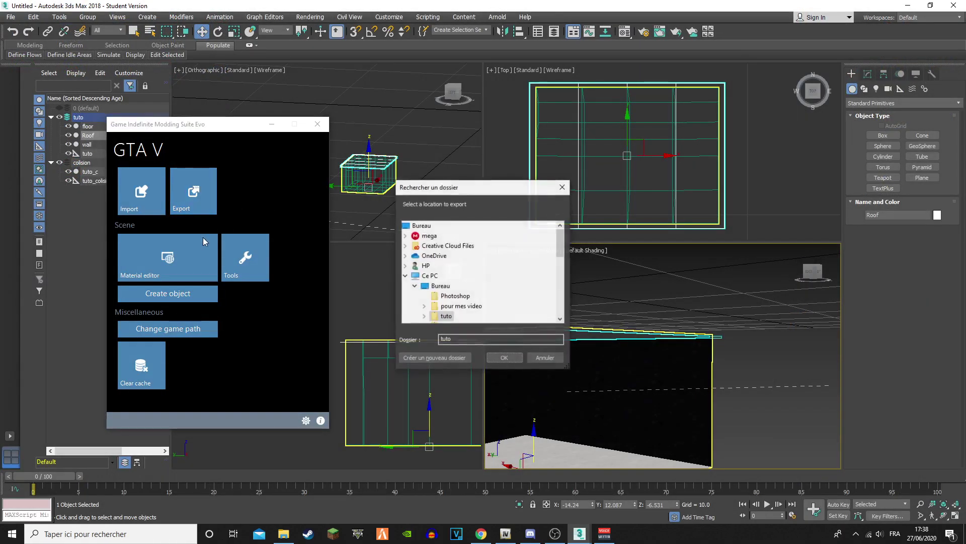
click(517, 359)
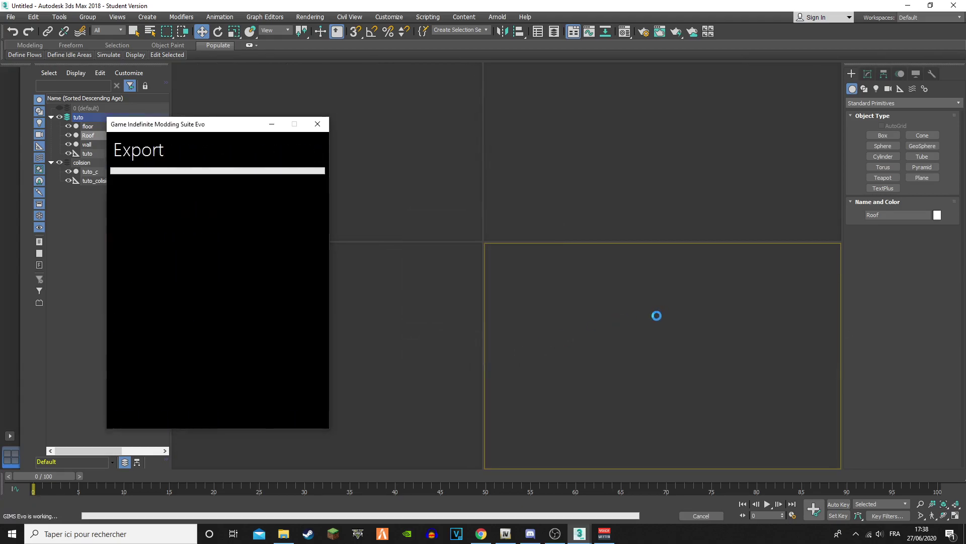
click(296, 416)
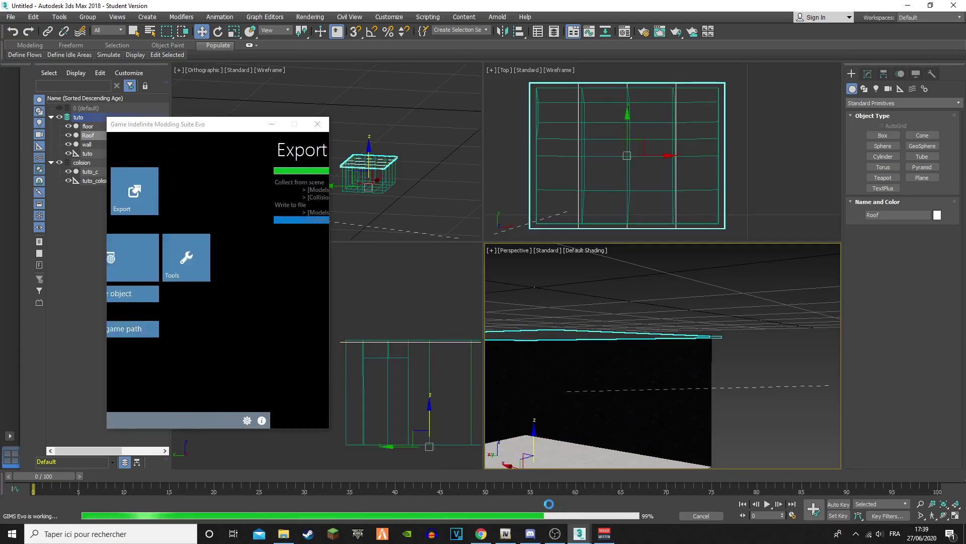
In OpenIV's AppData - GTA V folder, delete the old tuto.ydr and import the newly exported tuto.odr
click(283, 534)
click(506, 534)
click(422, 467)
key(Delete)
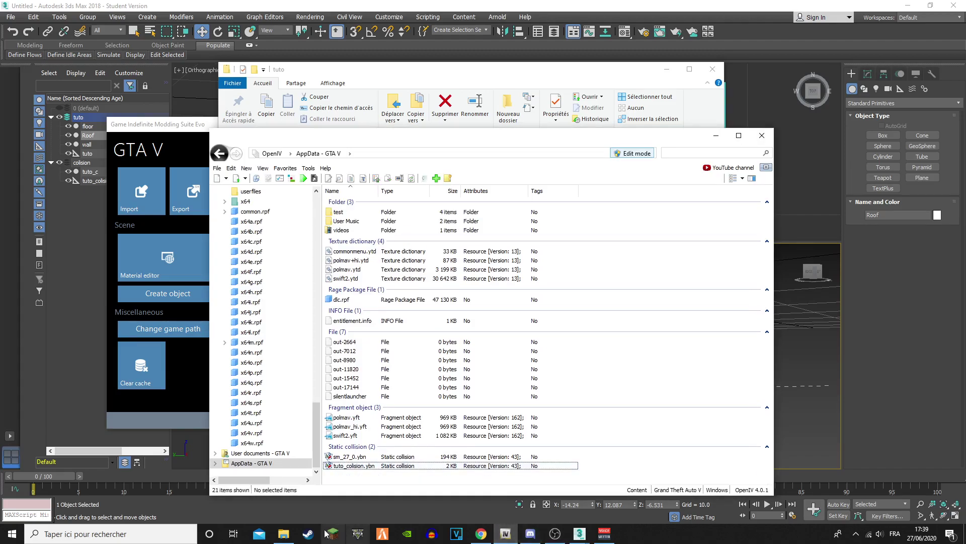
click(283, 534)
click(587, 183)
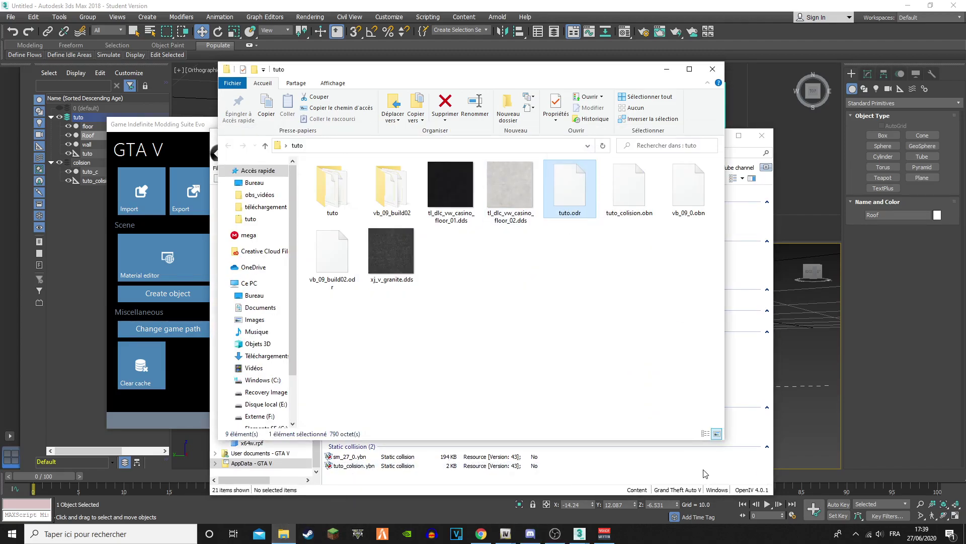
Open tuto.ydr in the model viewer, inspect the roof's overhang around the walls, and return to 3ds Max
scroll(383, 455, down, 2)
double_click(342, 468)
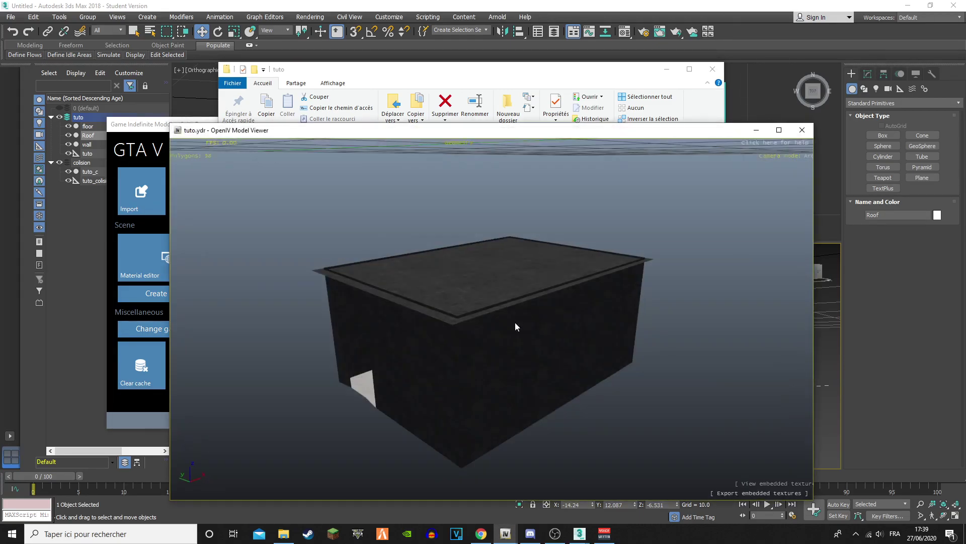
drag(515, 322, 763, 318)
click(751, 106)
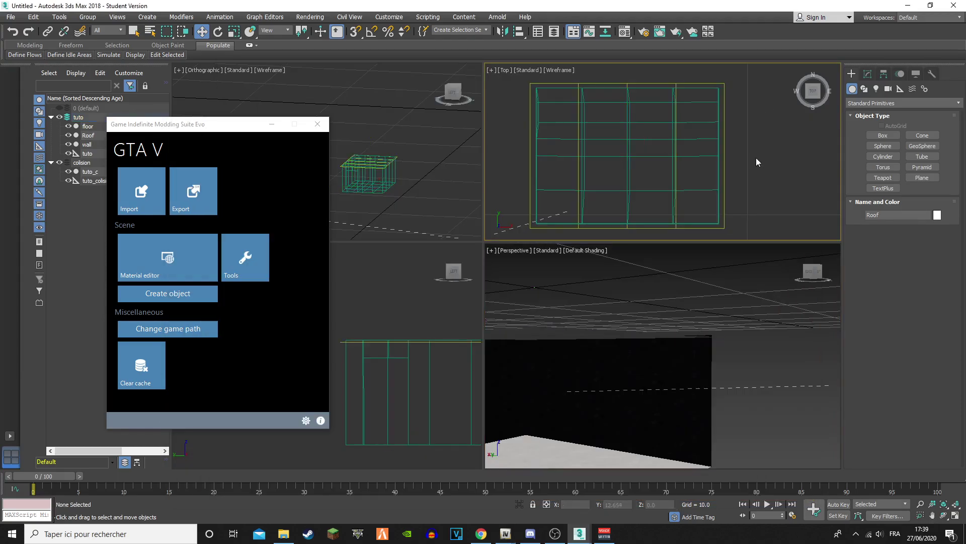
Shift the Roof mesh slightly along X, to a position of about -14.015
drag(814, 272, 826, 305)
click(686, 346)
click(685, 347)
drag(512, 422, 504, 422)
middle_drag(685, 421, 592, 421)
Export the tuto model and tuto_colision composite again to the tuto folder with the shifted roof
click(193, 194)
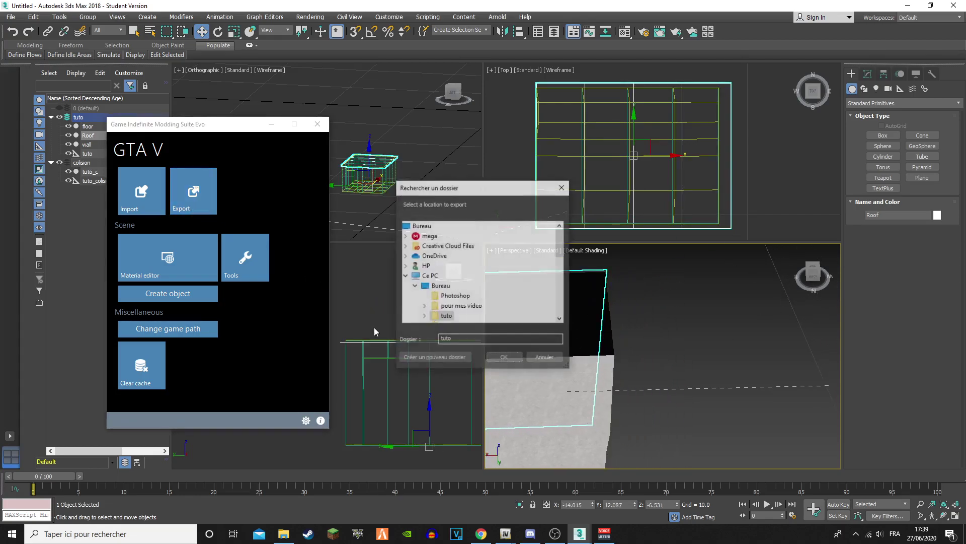
click(504, 358)
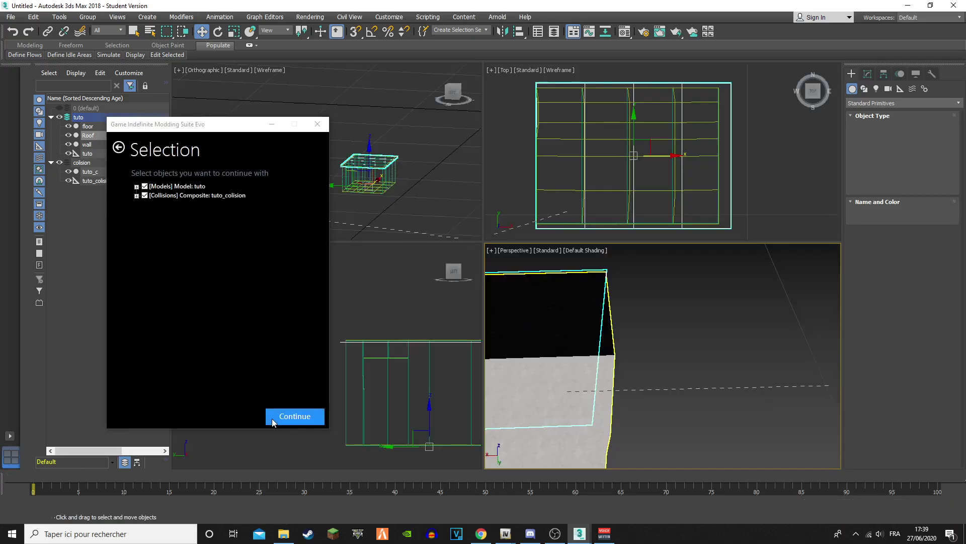
click(284, 415)
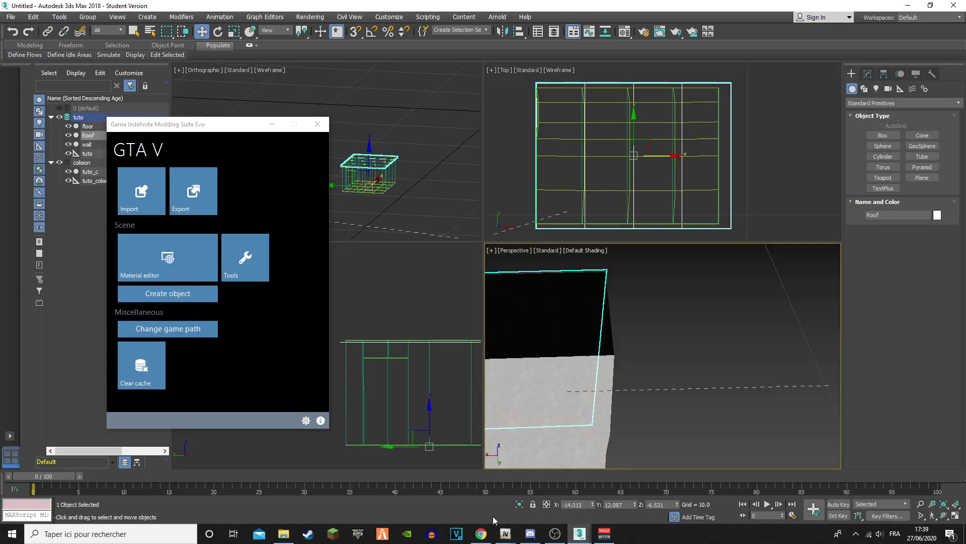
Close the outdated tuto.ydr viewer and import the re-exported tuto.odr into OpenIV, replacing the existing tuto.ydr
mouse_move(504, 531)
mouse_move(534, 472)
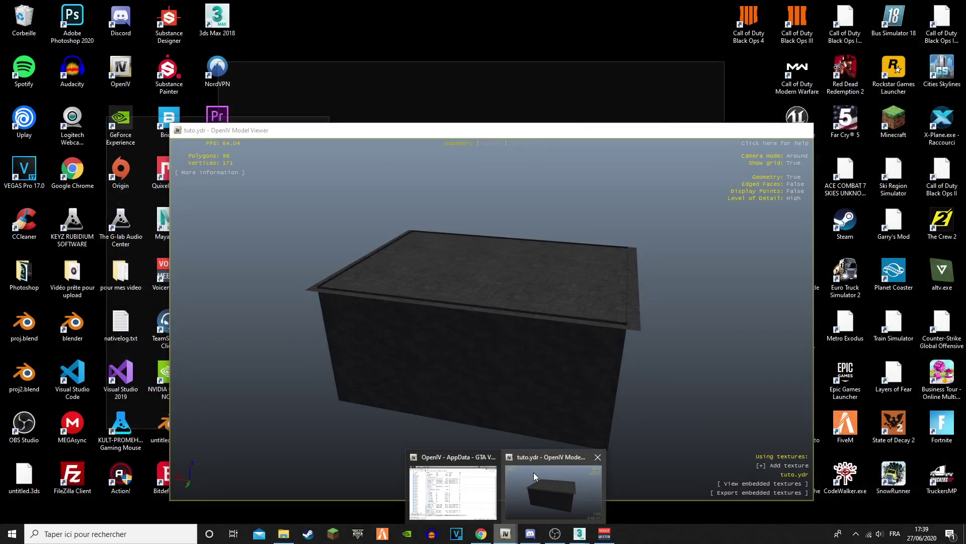
click(598, 456)
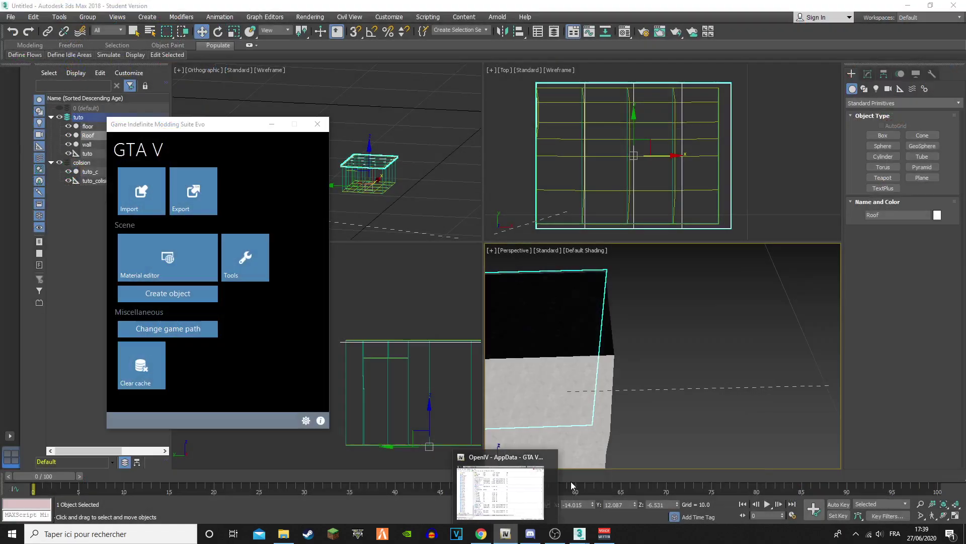
click(283, 533)
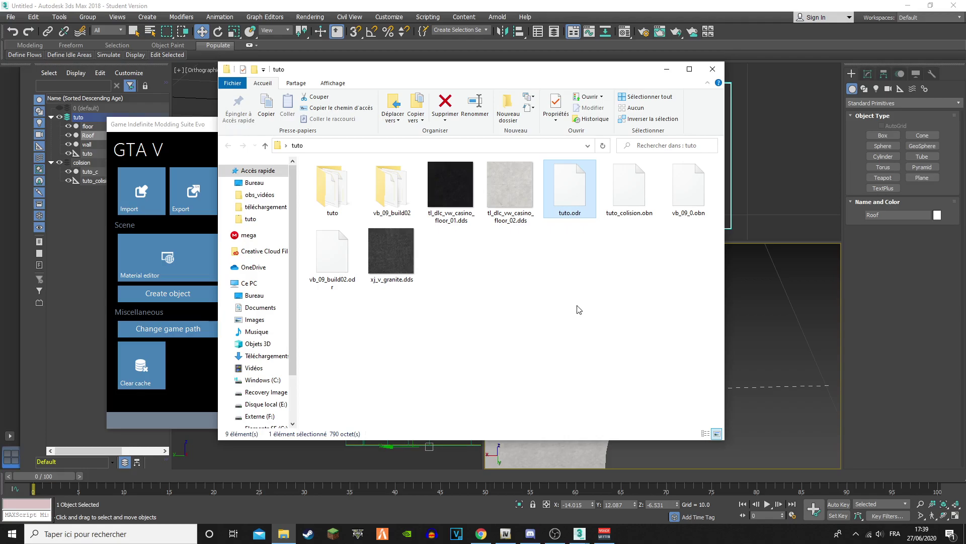
click(506, 533)
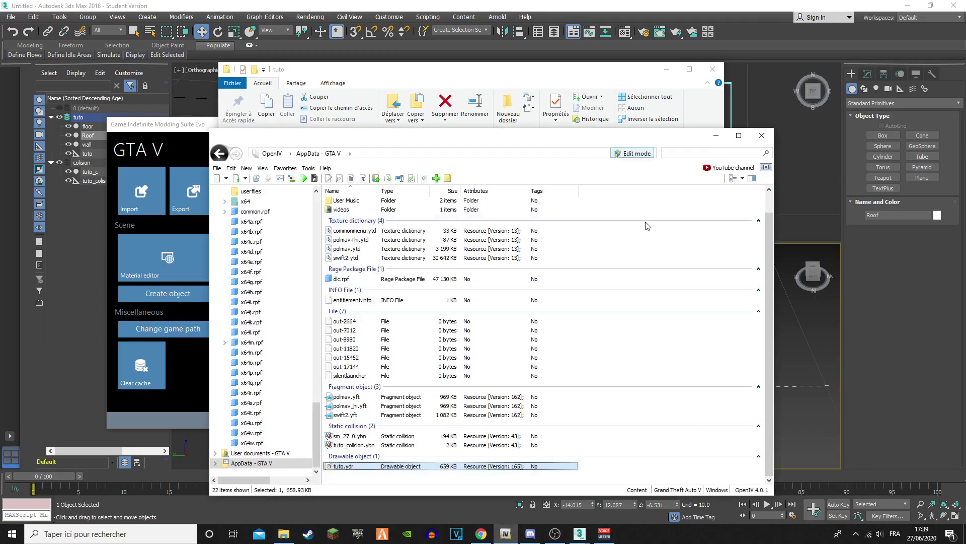
click(610, 96)
drag(555, 184, 507, 469)
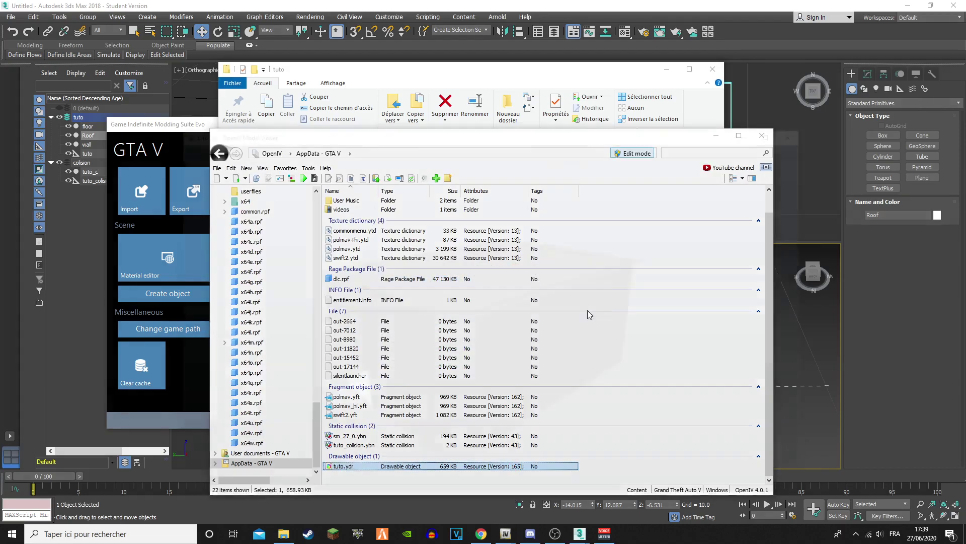
Open the updated tuto.ydr in the model viewer, inspect the room inside and out, and close the viewer
key(Return)
drag(516, 330, 795, 381)
drag(617, 355, 576, 360)
scroll(469, 373, up, 5)
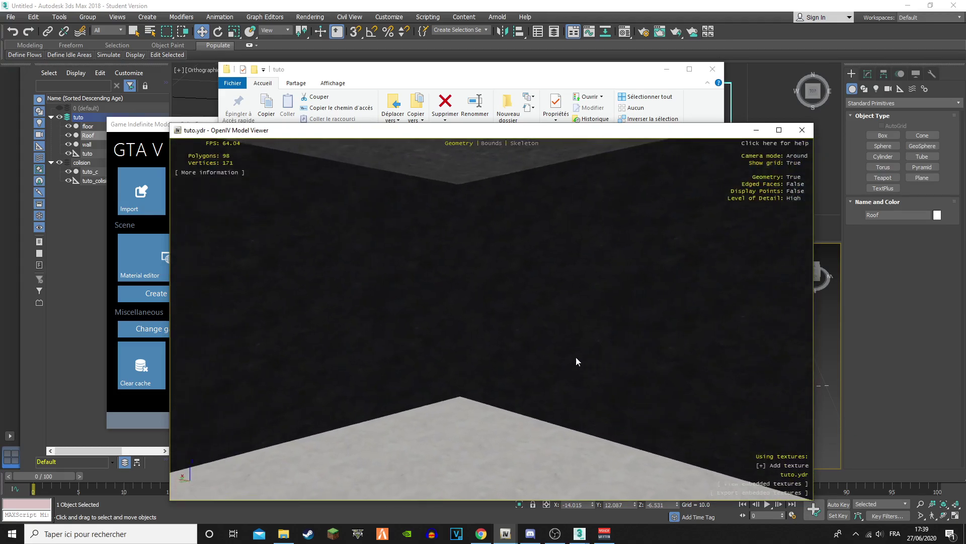
scroll(454, 351, down, 5)
scroll(455, 350, down, 3)
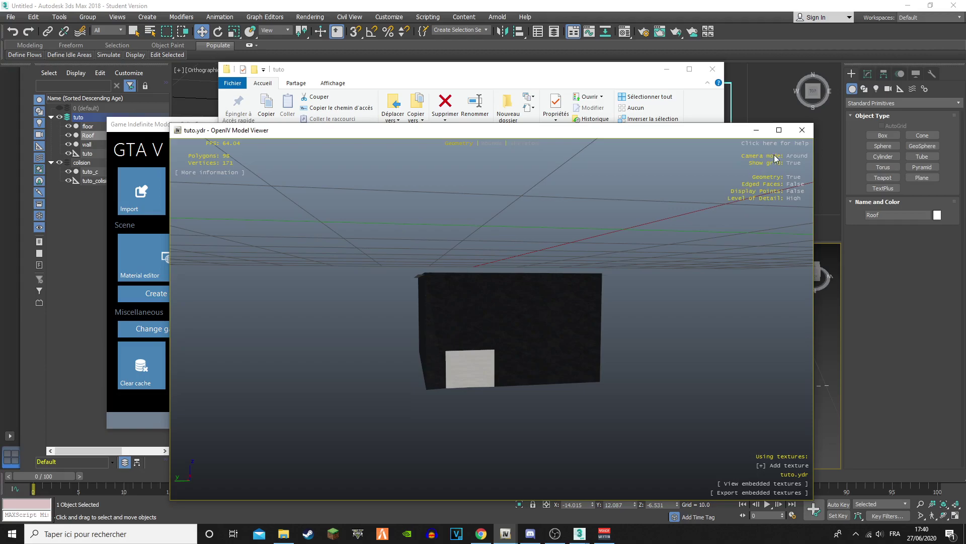
click(802, 129)
Minimize OpenIV, move the GIMS Evo window aside, and minimize 3ds Max to reach the desktop
click(716, 135)
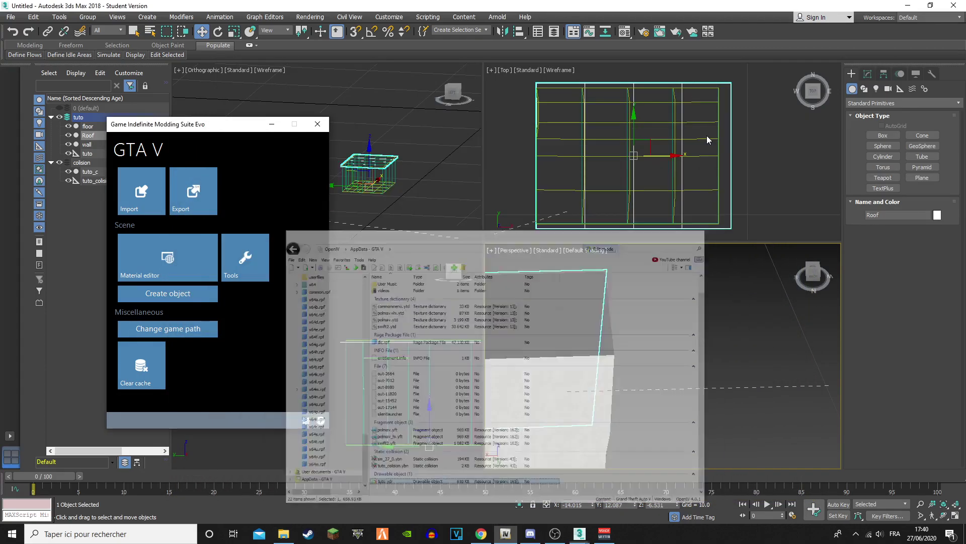
drag(248, 124, 160, 66)
click(905, 6)
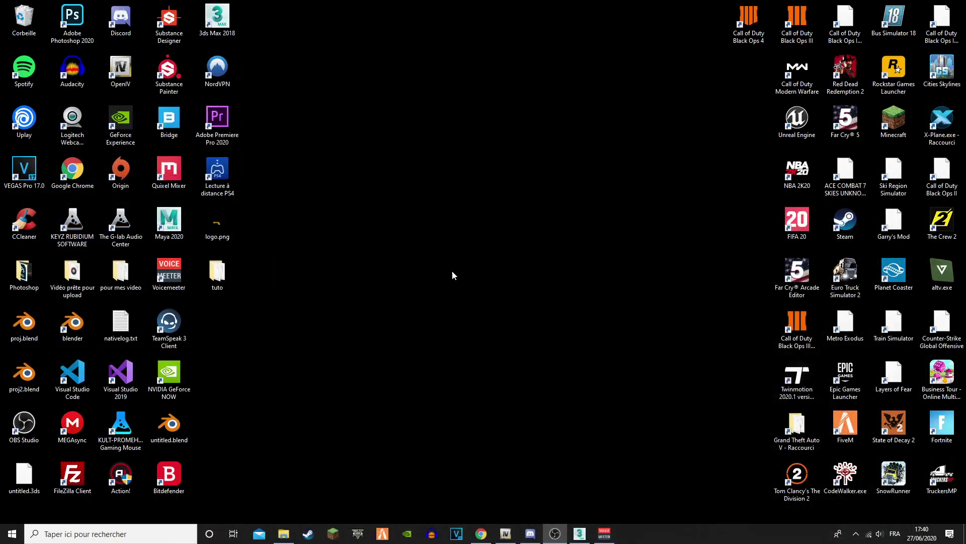
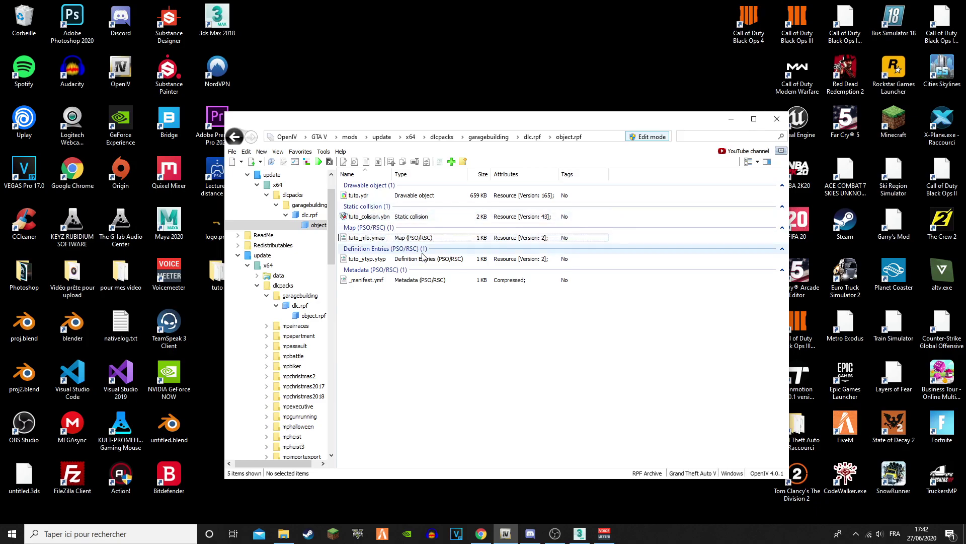
Open _manifest.ymf for editing and, in imapDependencies_2, set imapName to tuto_mlo and the itypDepArray item to tuto_ytyp
right_click(398, 281)
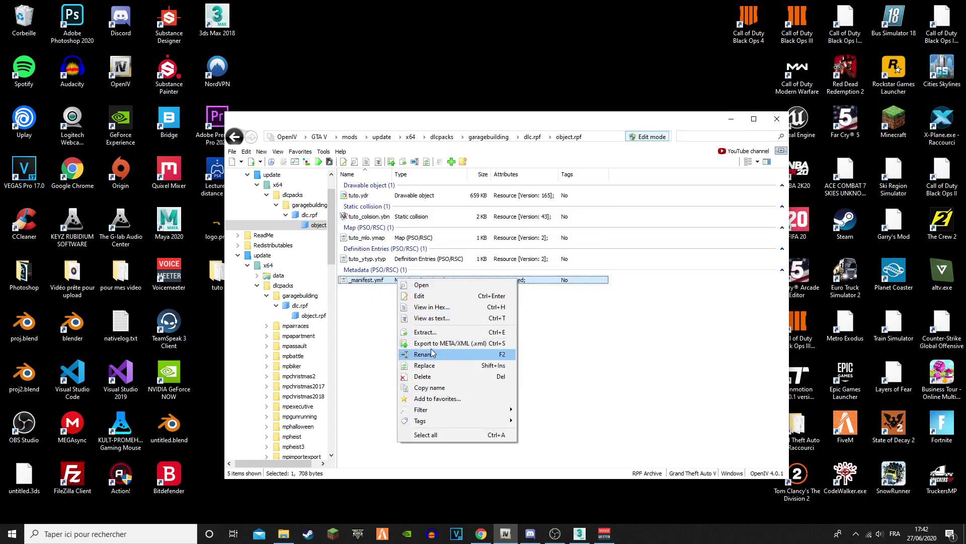
click(426, 296)
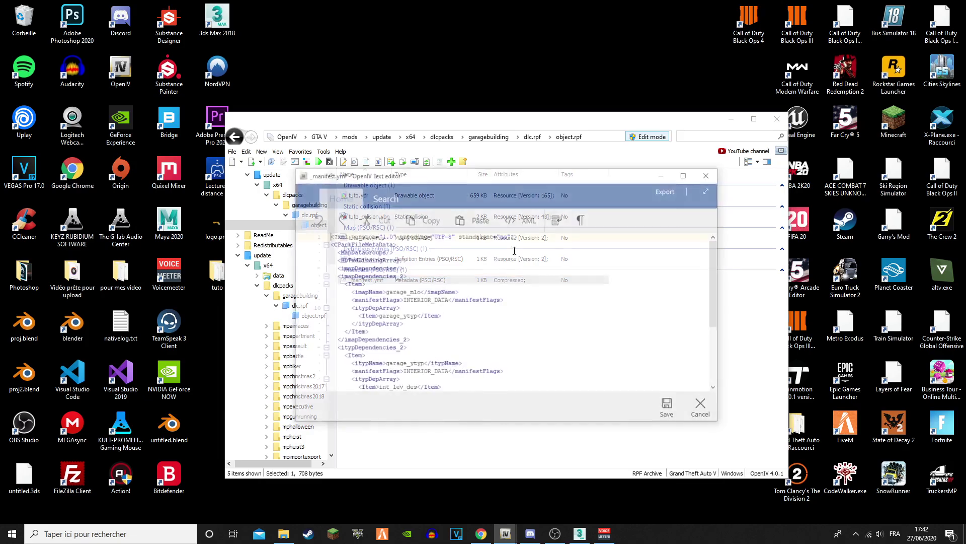
drag(452, 197, 625, 257)
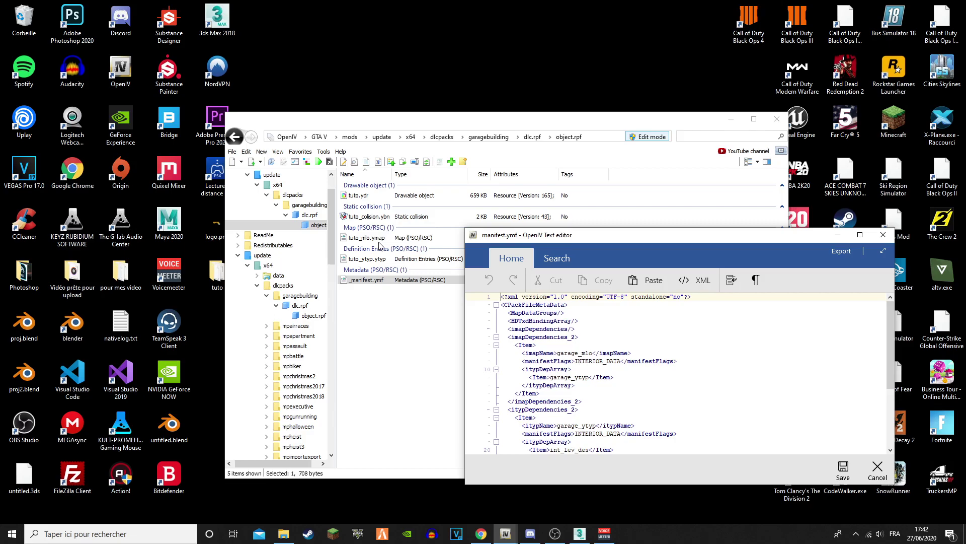
drag(592, 353, 557, 353)
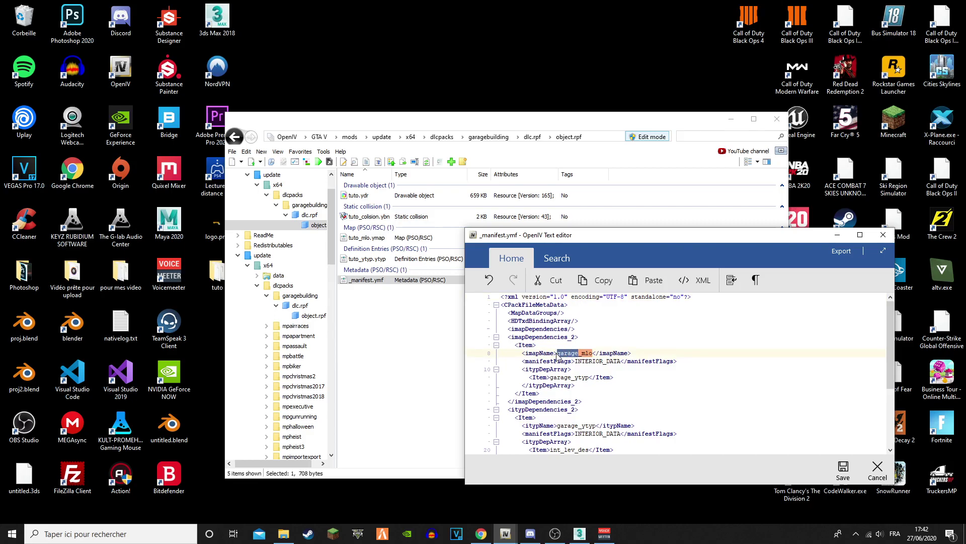
text(tuto)
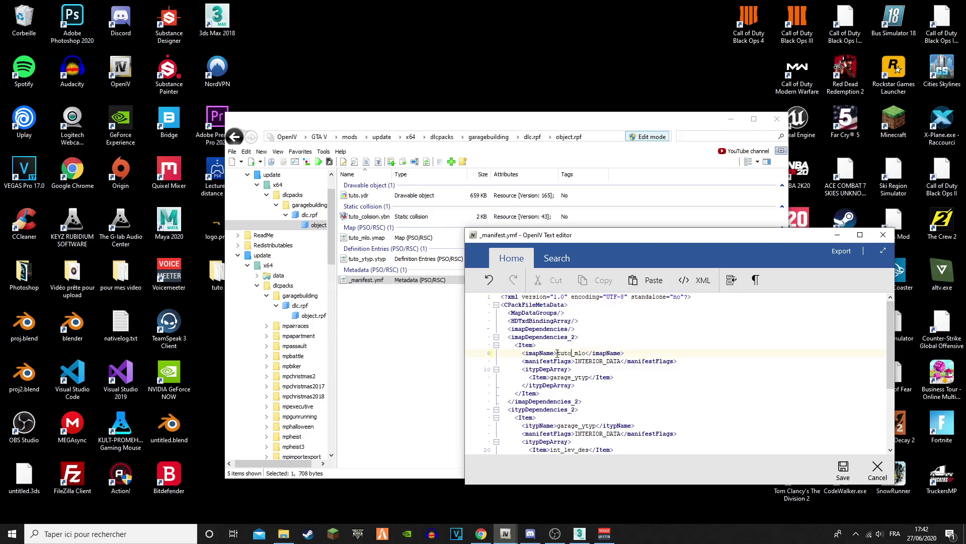
double_click(573, 375)
text(tuto_ytyp)
Set the itypName in the manifest's itypDependencies_2 section to tuto_ytyp
scroll(591, 386, down, 2)
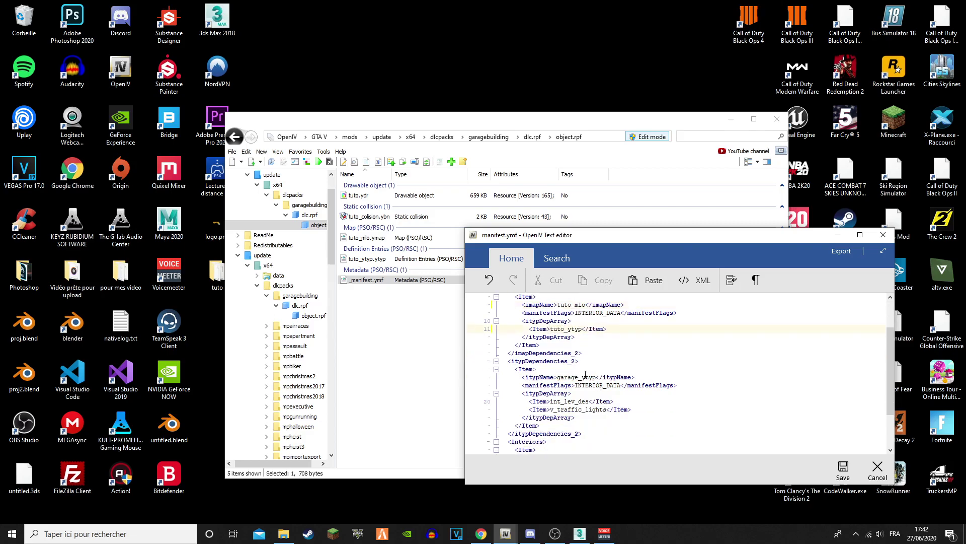
double_click(558, 376)
text(tuto)
Set both the Name and the Bounds item in the manifest's Interiors section to tuto_colision
scroll(655, 363, down, 3)
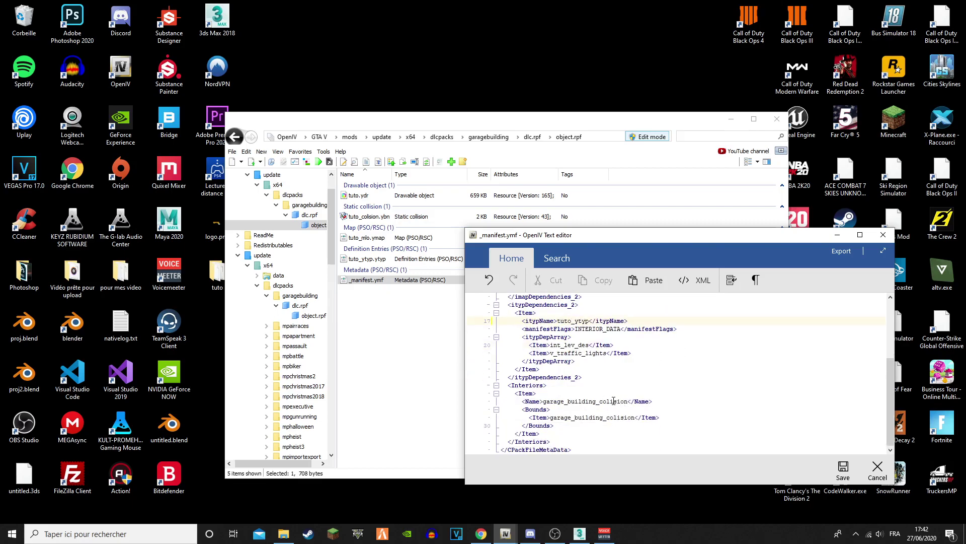
drag(597, 402, 543, 401)
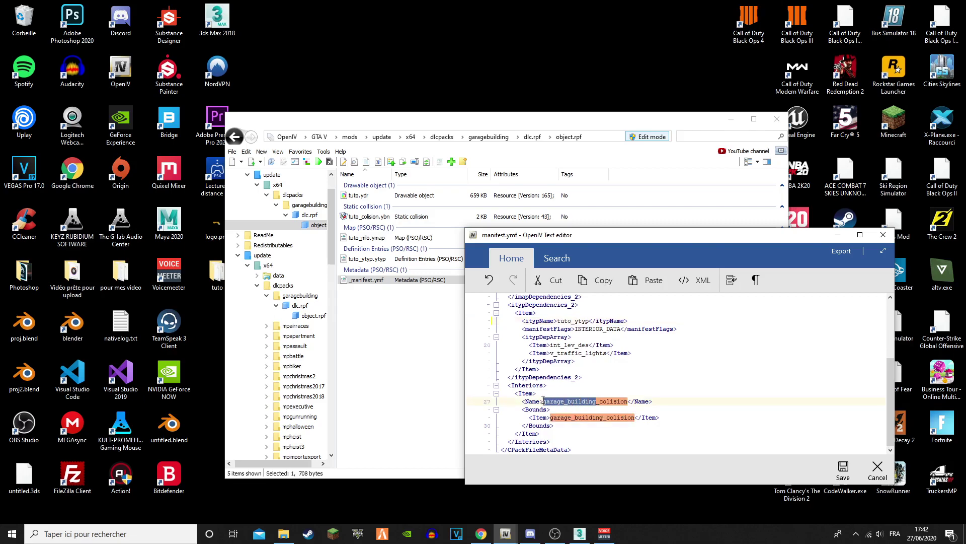
text(tuto)
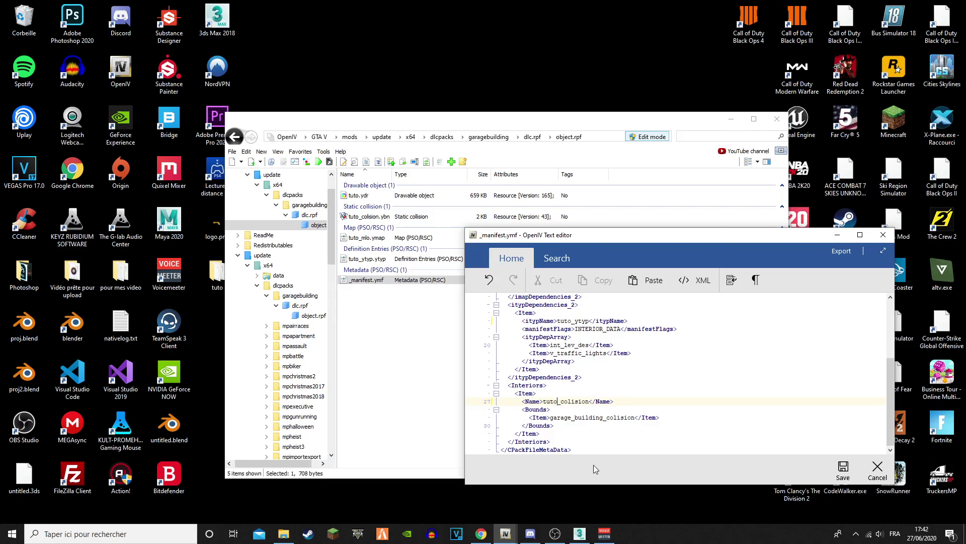
drag(635, 417, 552, 418)
text(tuto)
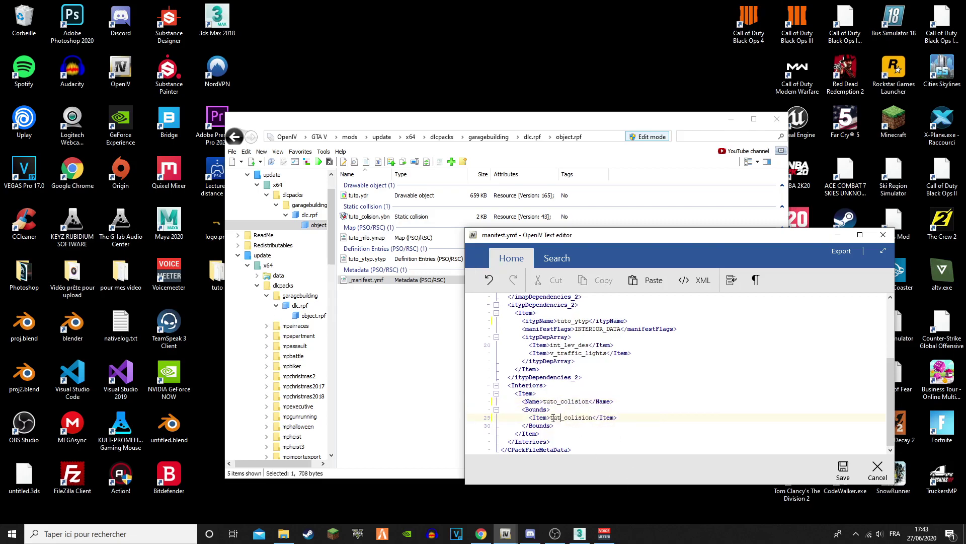
Review the edited dependency entries in _manifest.ymf and save the file
scroll(565, 424, up, 5)
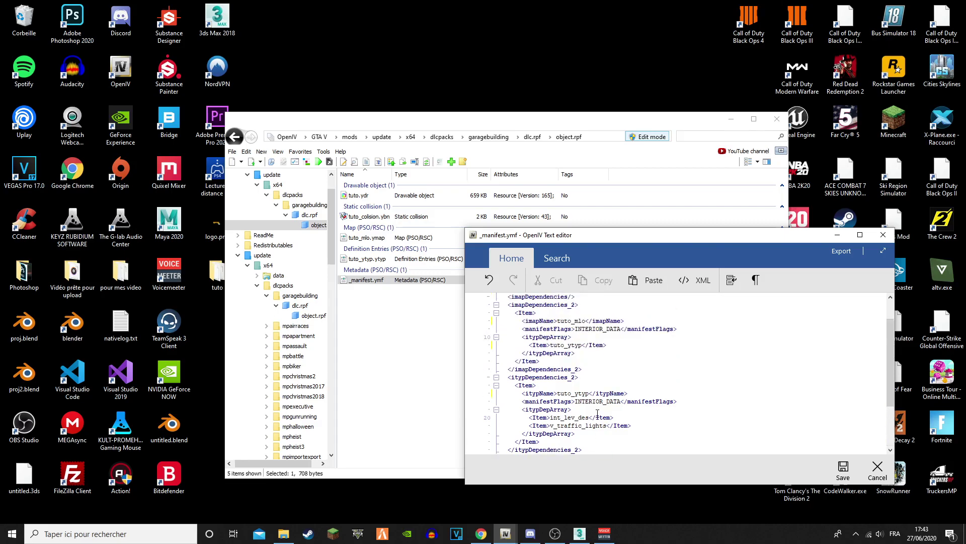
scroll(632, 436, down, 1)
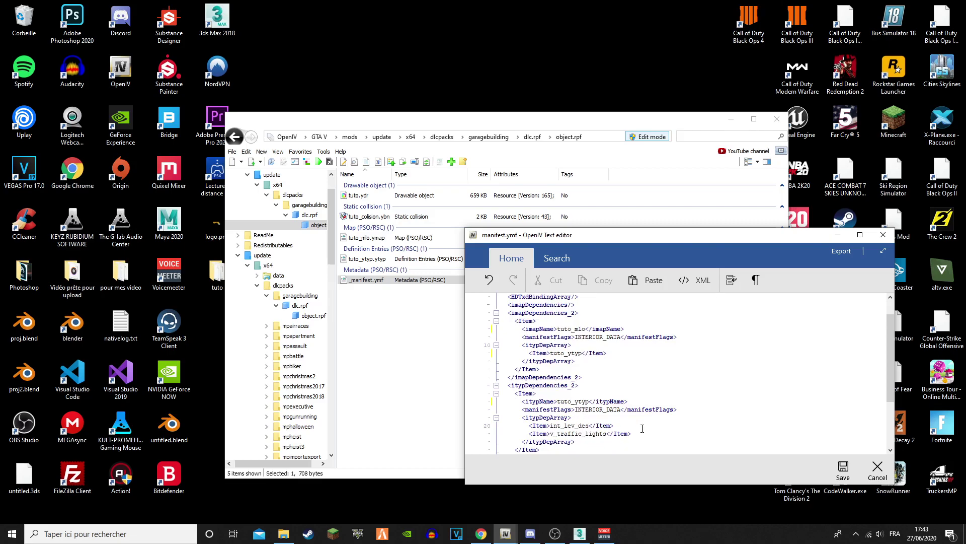
click(843, 471)
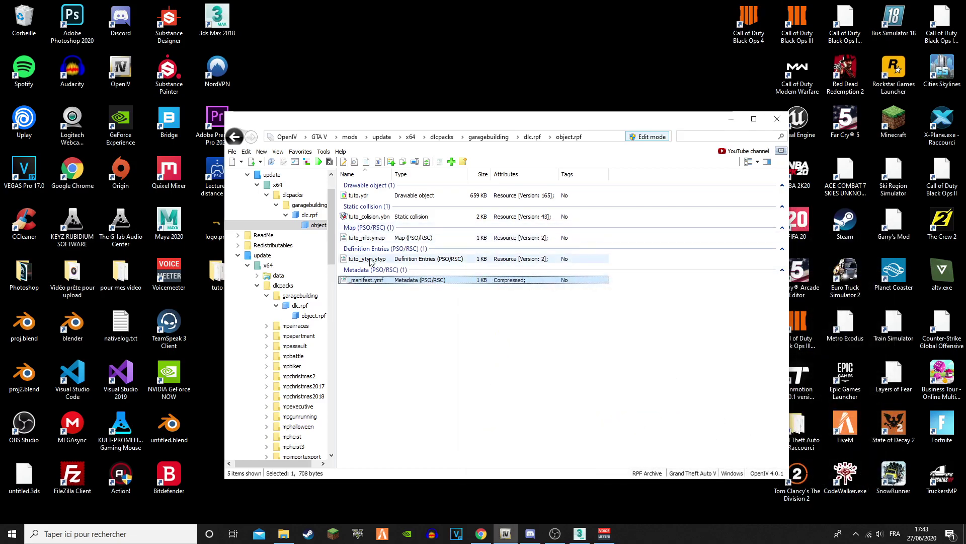
Open tuto_ytyp.ytyp for editing and set both the name and assetName of the CBaseArchetypeDef item to tuto
click(374, 259)
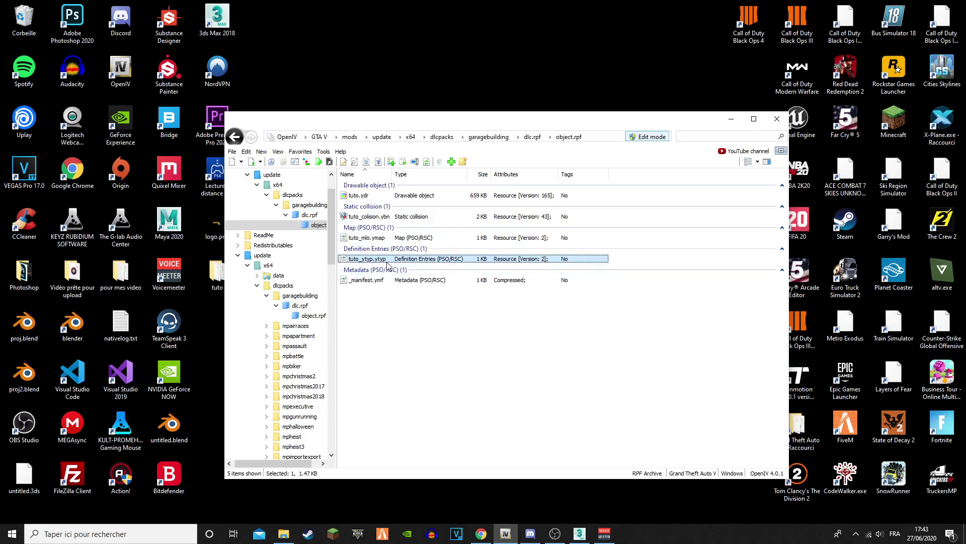
right_click(401, 258)
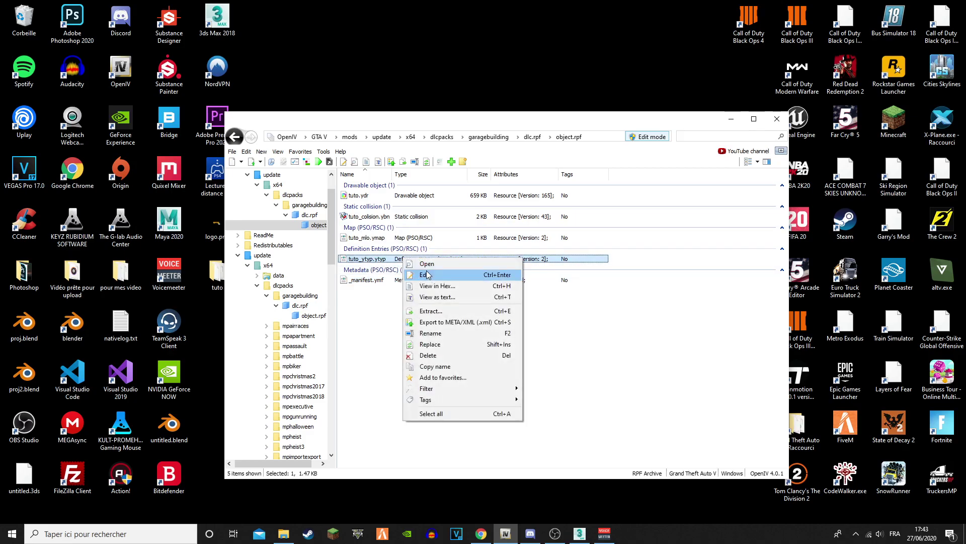
click(450, 271)
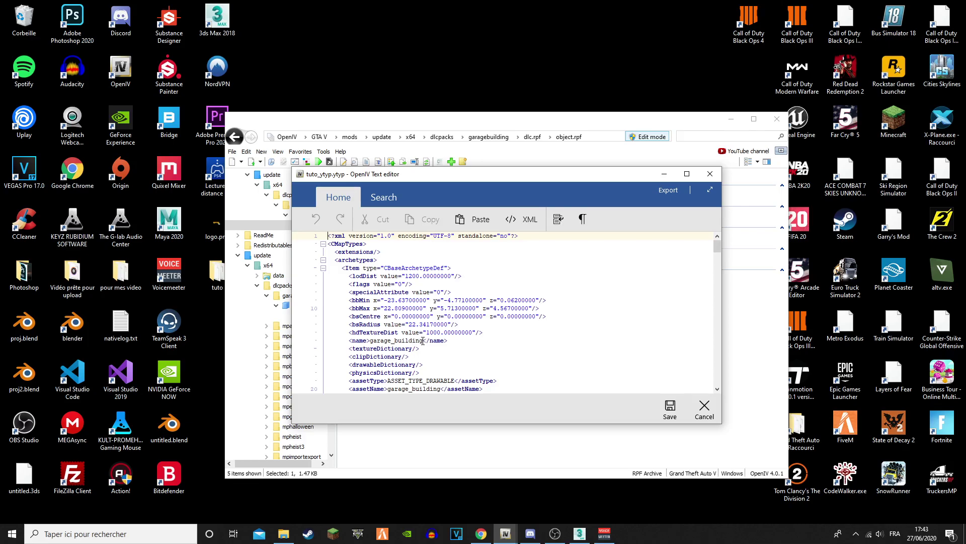
drag(513, 179, 643, 258)
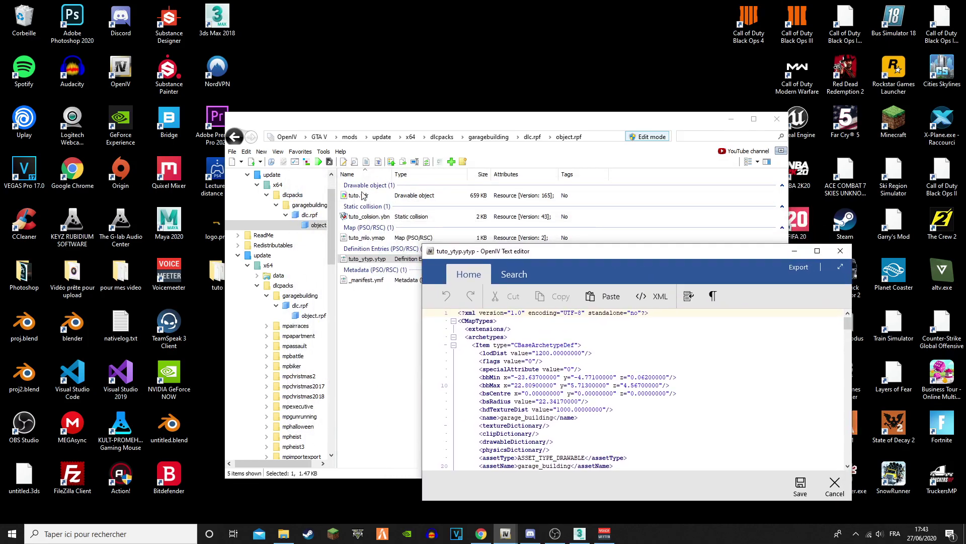
scroll(588, 394, down, 2)
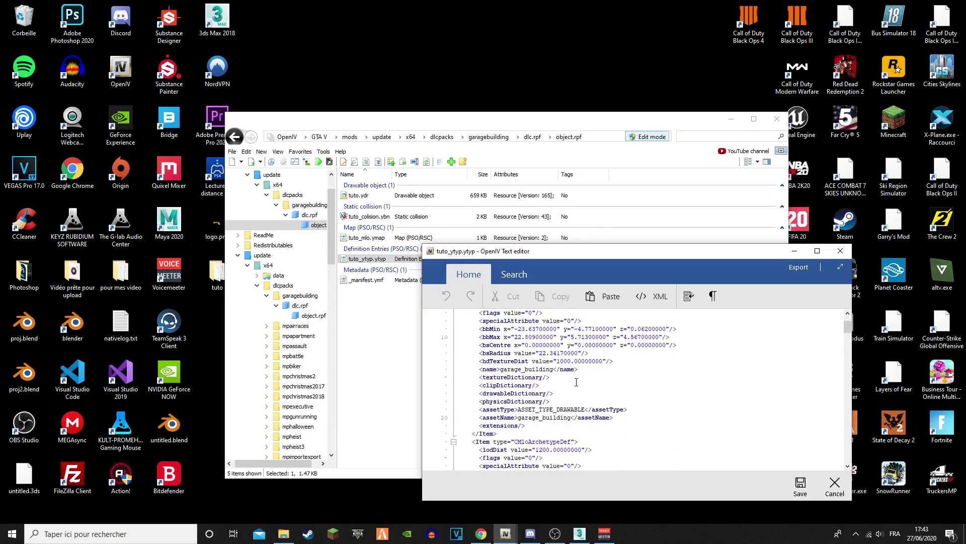
drag(553, 369, 500, 369)
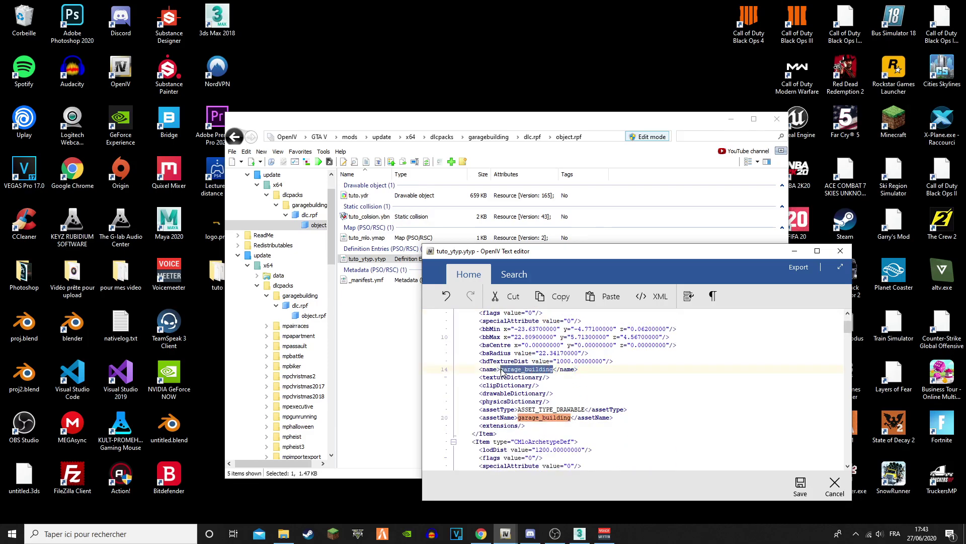
text(tuto)
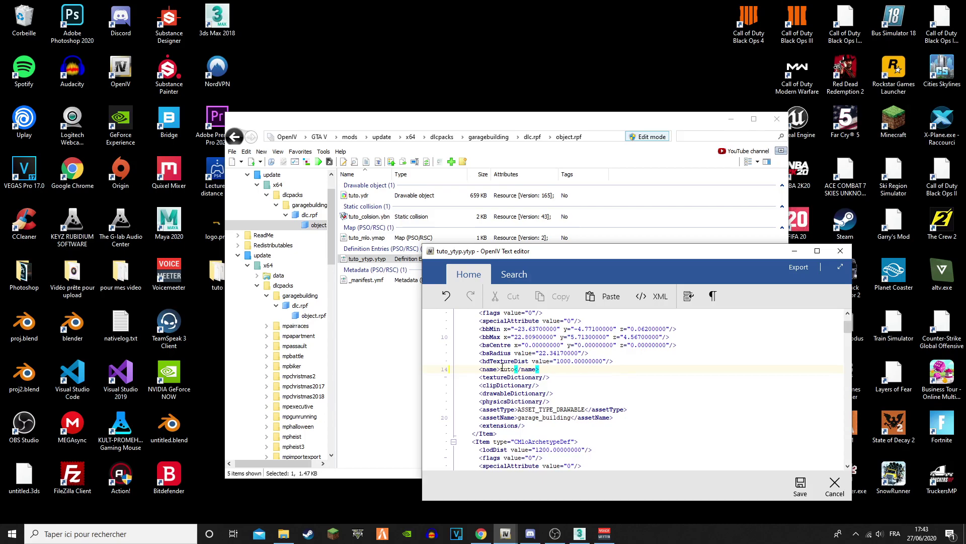
scroll(502, 368, up, 2)
scroll(562, 417, down, 1)
drag(569, 442, 520, 443)
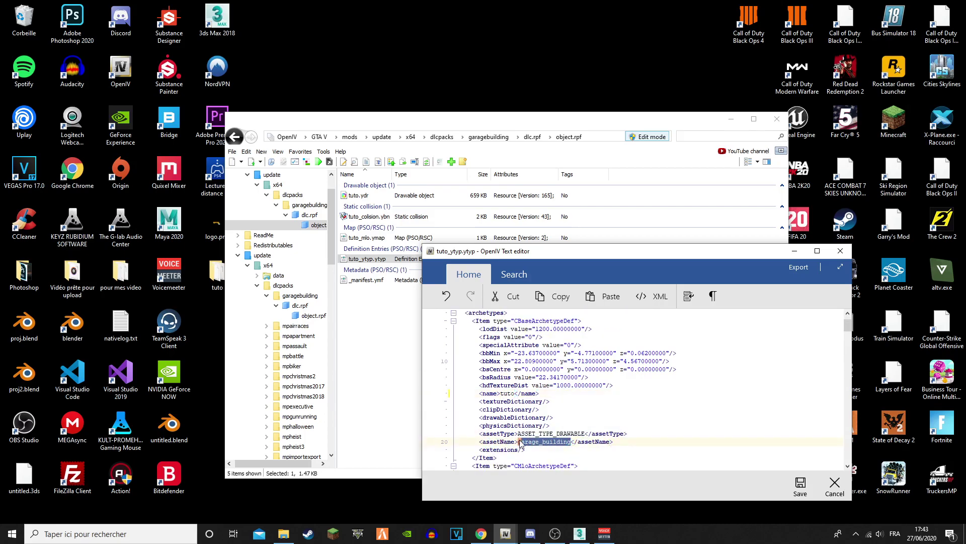
text(tuto)
Set the name, physicsDictionary and assetName of the CMloArchetypeDef item to tuto_colision
scroll(577, 434, down, 6)
drag(558, 393, 500, 393)
text(tuto)
scroll(542, 421, down, 1)
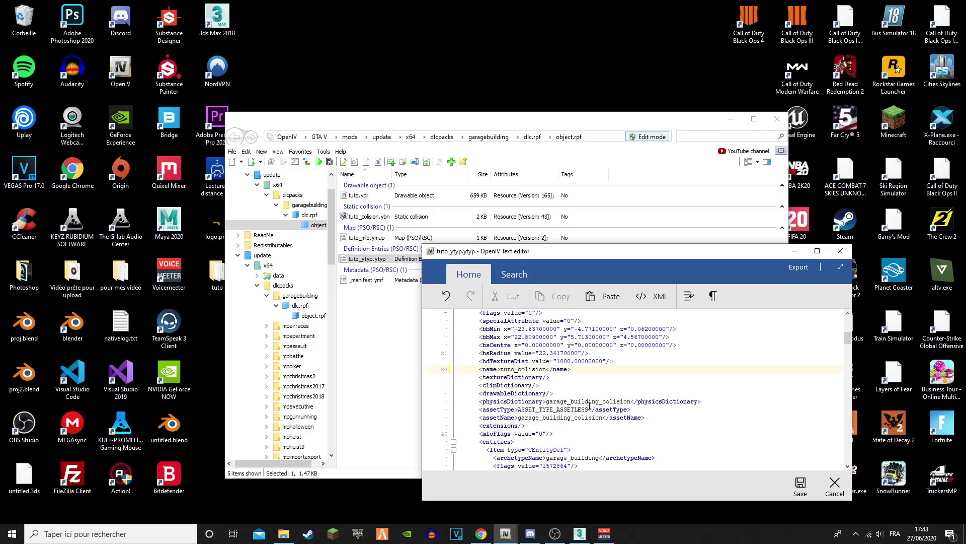
drag(601, 401, 546, 402)
text(tuto)
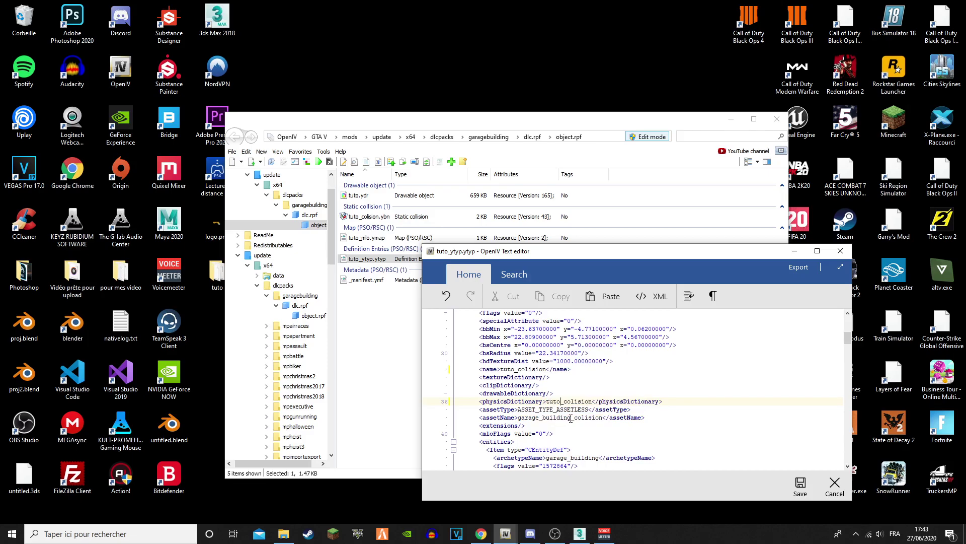
drag(602, 417, 519, 418)
text(tuto)
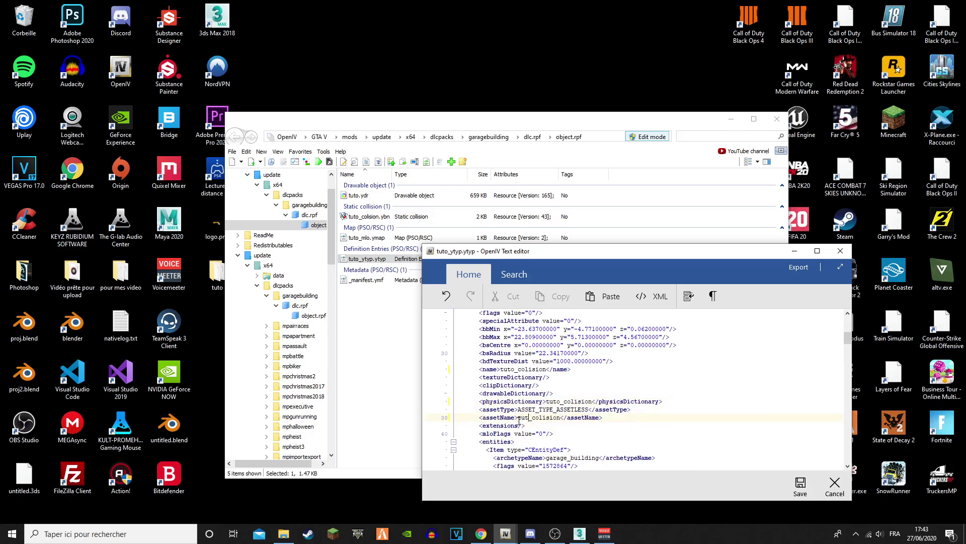
Set the archetypeName of the first CEntityDef item in the MLO's entities to tuto
scroll(526, 420, down, 1)
drag(599, 434, 546, 434)
text(tuto)
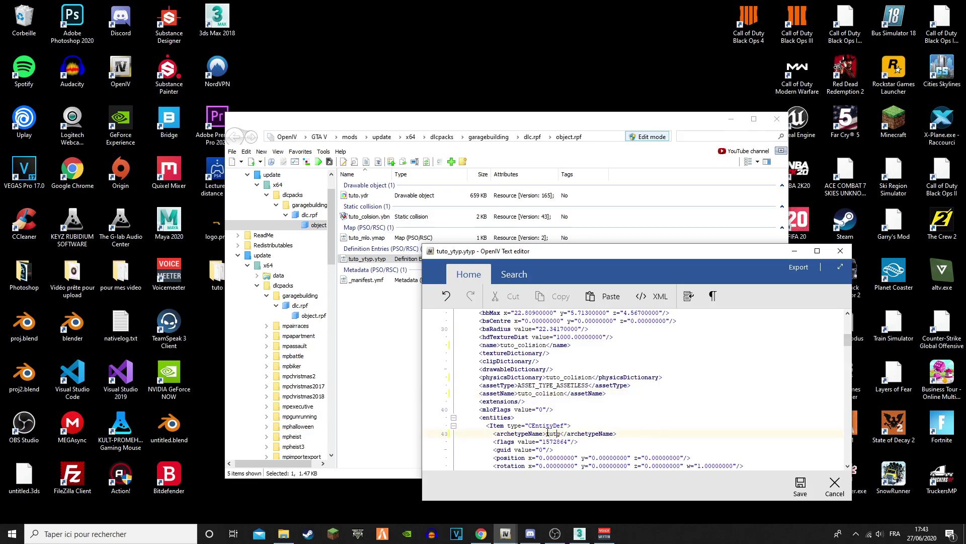
scroll(548, 433, down, 2)
key(Delete)
In the rooms section, set the name of the second room, after limbo, to tuto_colision
scroll(554, 431, down, 2)
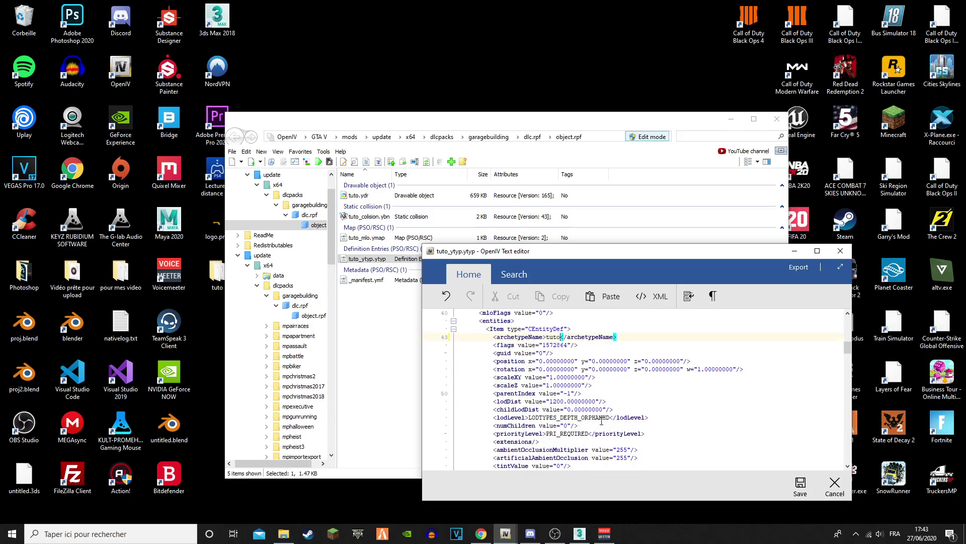
scroll(563, 394, down, 7)
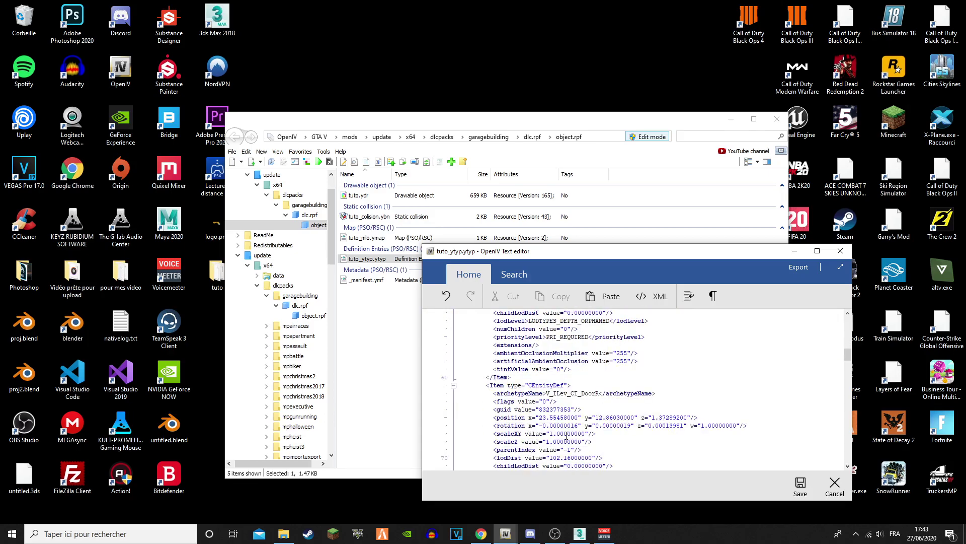
scroll(562, 420, down, 2)
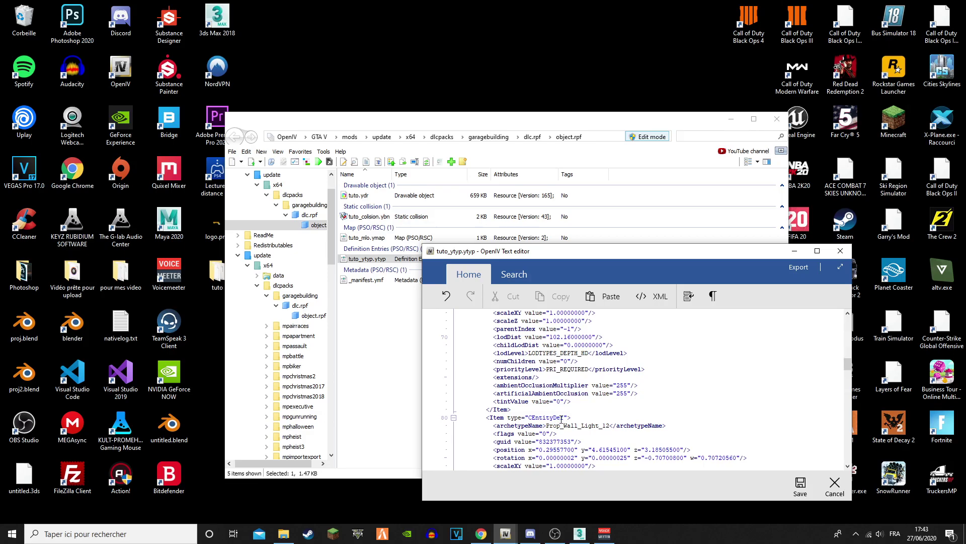
scroll(575, 428, down, 5)
scroll(577, 422, down, 7)
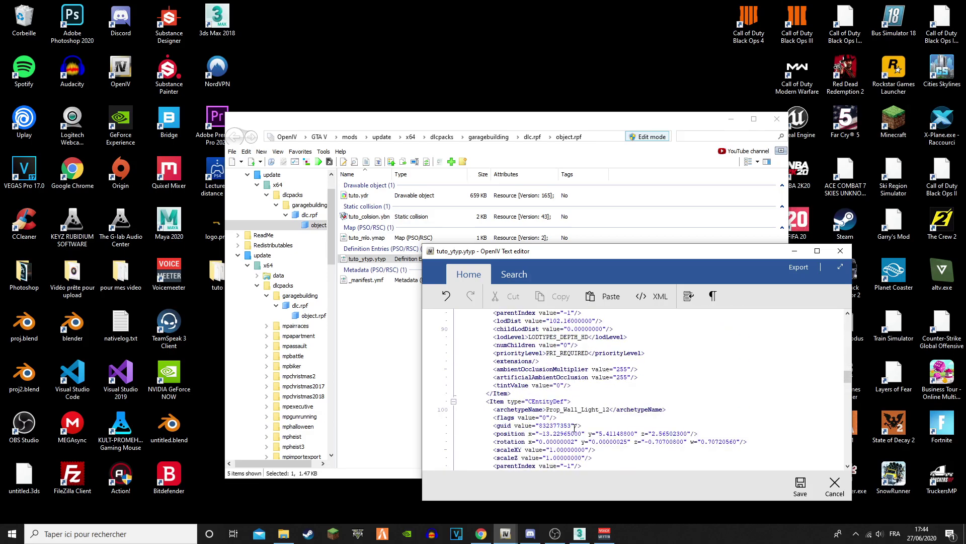
scroll(573, 409, down, 5)
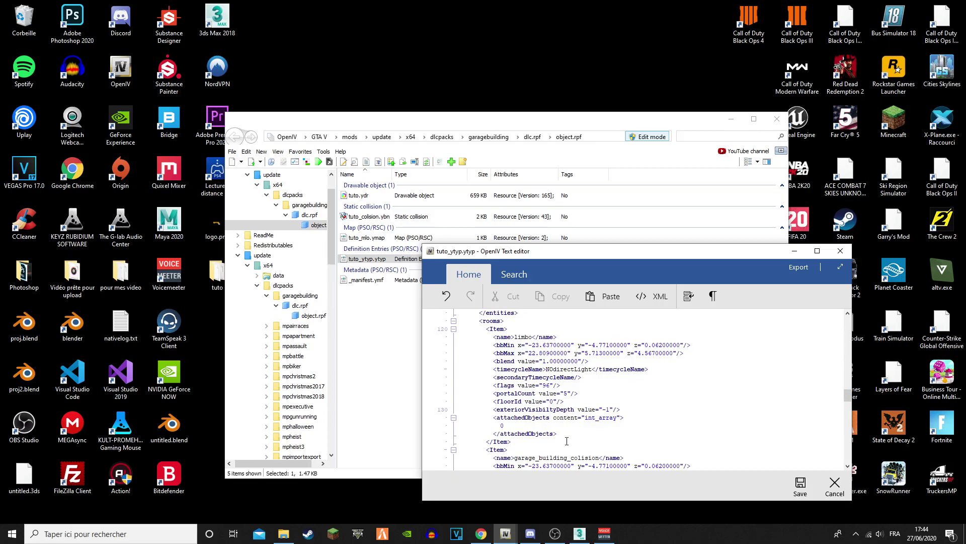
scroll(567, 441, down, 1)
drag(568, 433, 512, 433)
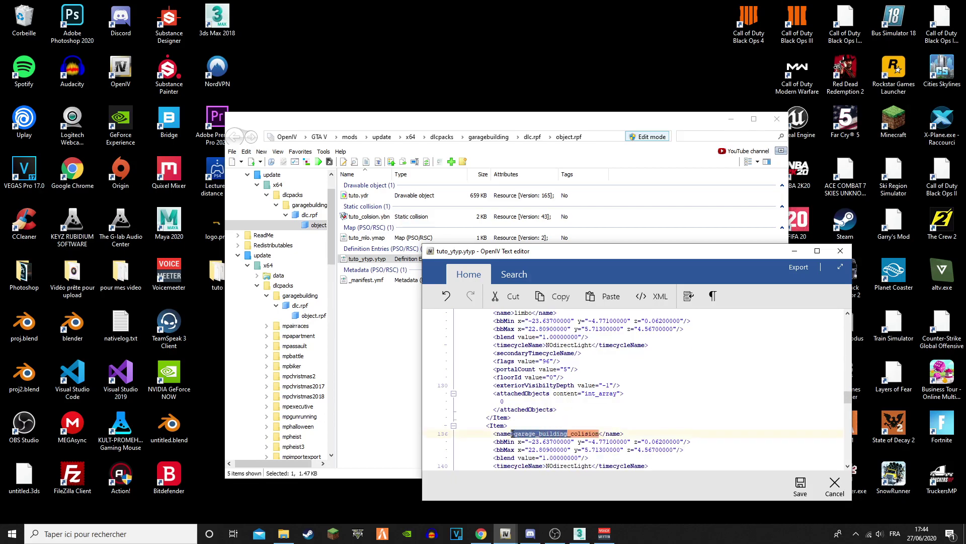
text(tuto)
Examine the portal items in the ytyp, including their room links, flags and corner coordinates
scroll(547, 433, down, 1)
scroll(547, 433, down, 2)
scroll(558, 437, down, 7)
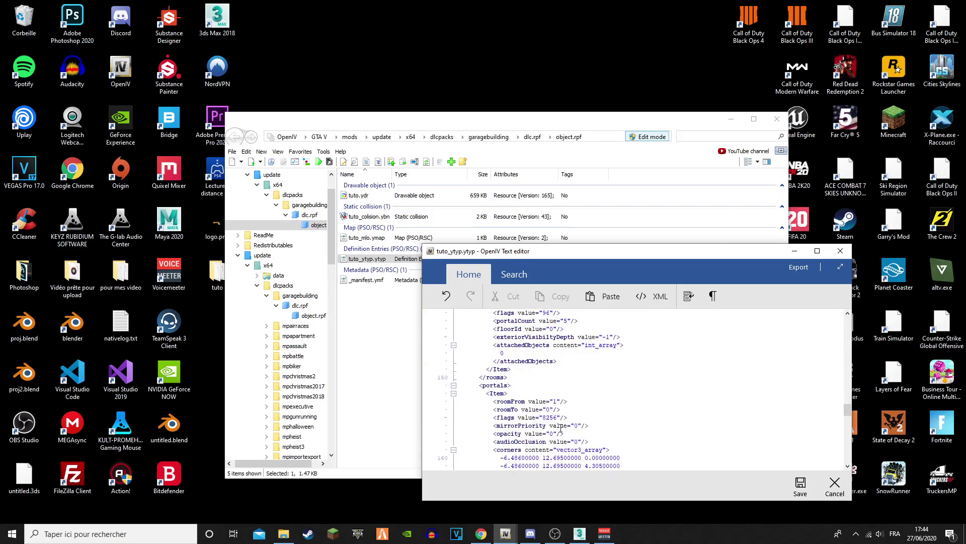
scroll(533, 405, down, 7)
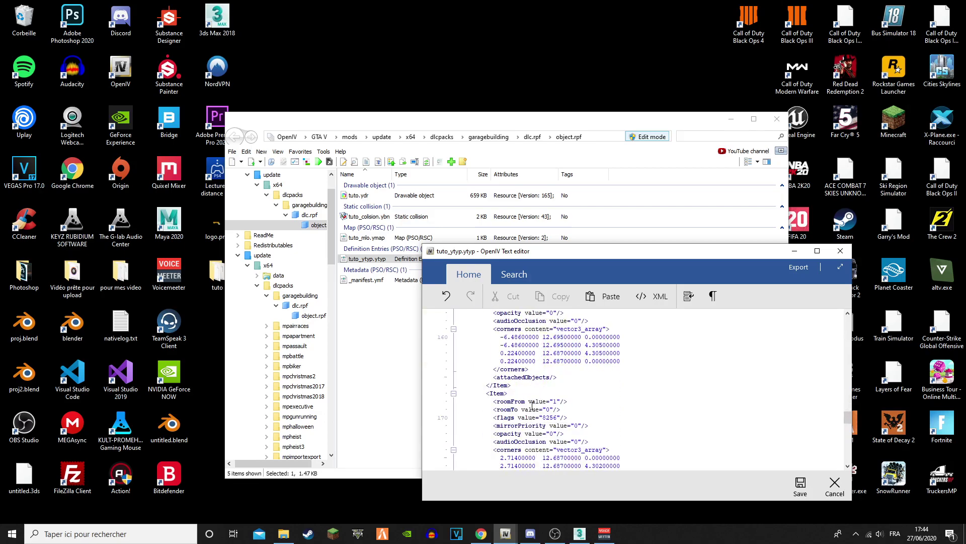
scroll(533, 420, down, 9)
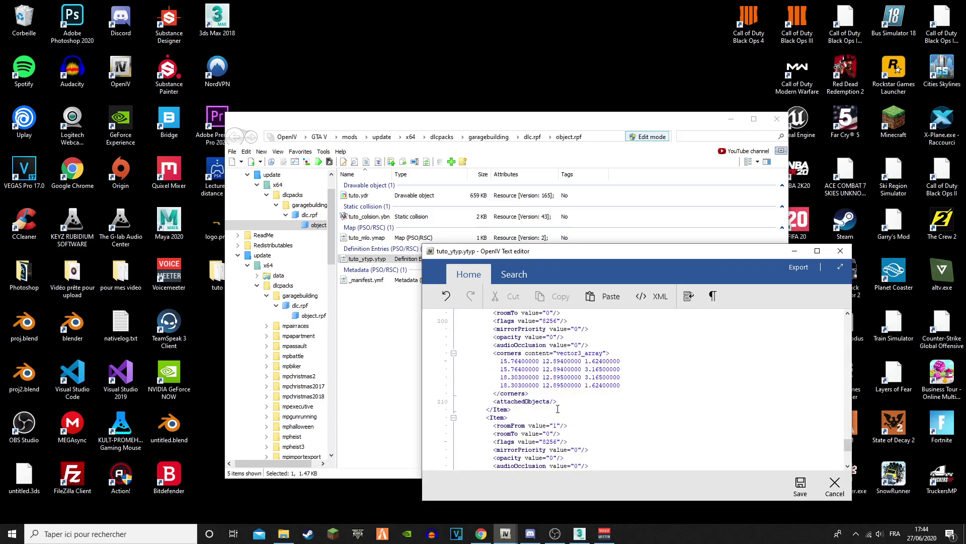
scroll(557, 409, up, 11)
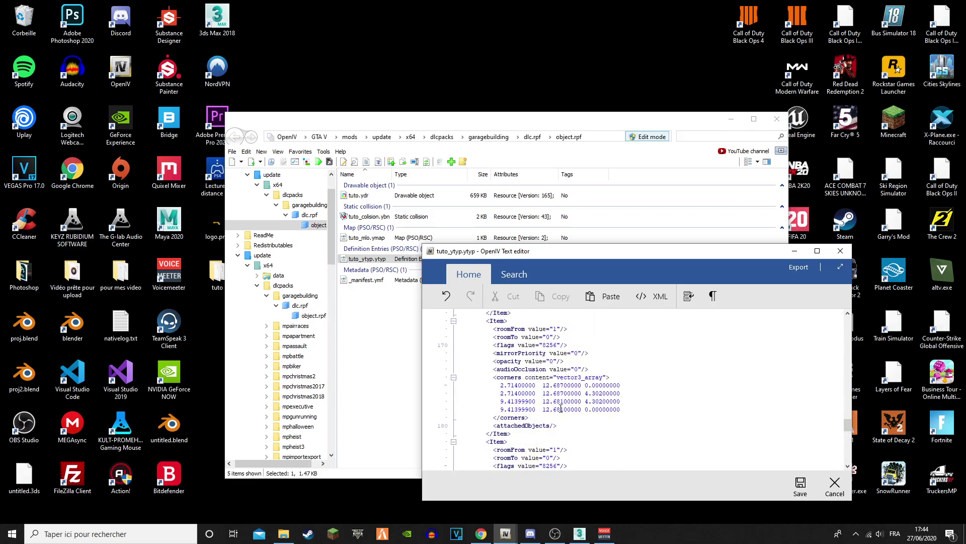
scroll(557, 415, up, 10)
scroll(572, 421, down, 20)
scroll(567, 418, up, 4)
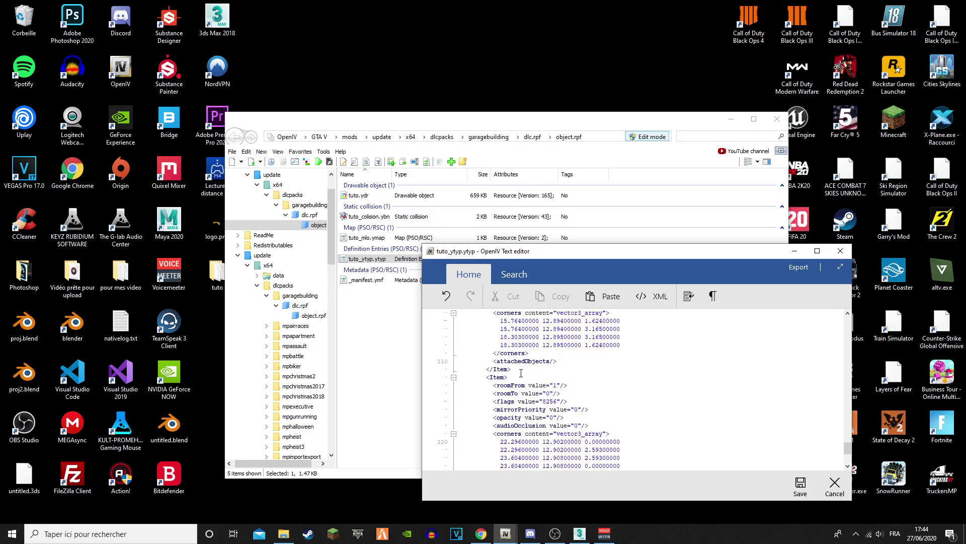
Set the name below the archetypes section to tuto_ytyp and save the definition file
scroll(521, 373, down, 1)
scroll(521, 373, down, 3)
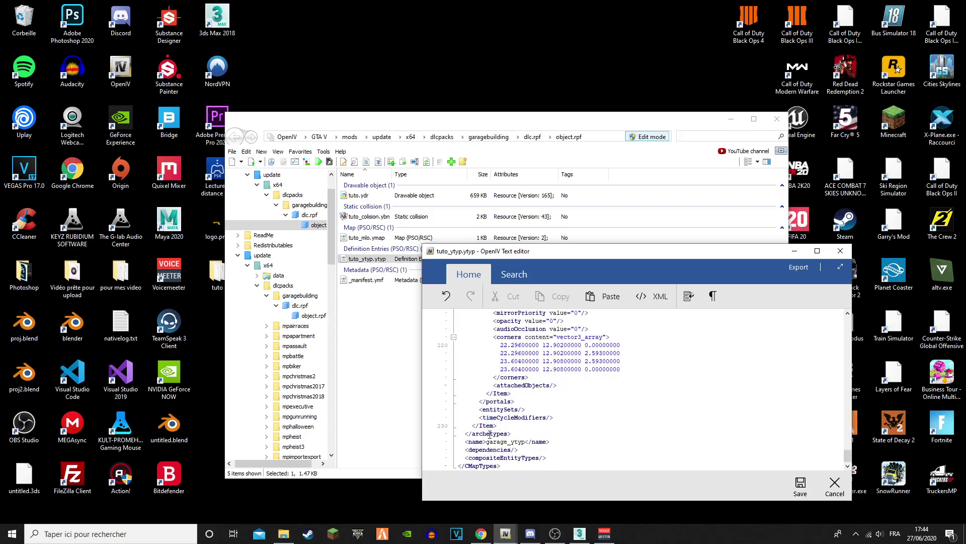
drag(508, 441, 487, 441)
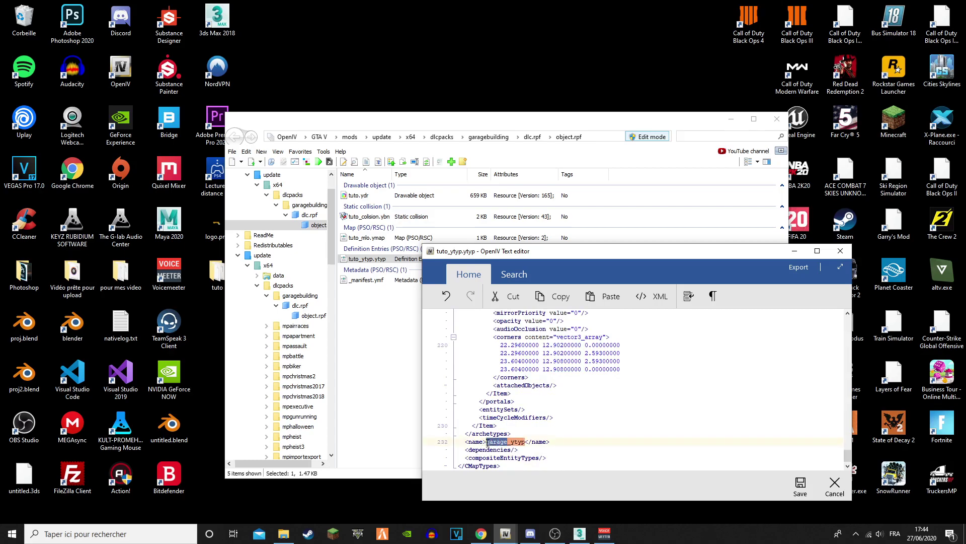
text(tuto)
click(800, 486)
Open tuto_mlo.ymap for editing and set the CMapData name to tuto_mlo
click(366, 237)
right_click(366, 237)
click(485, 249)
drag(392, 252, 368, 252)
click(377, 253)
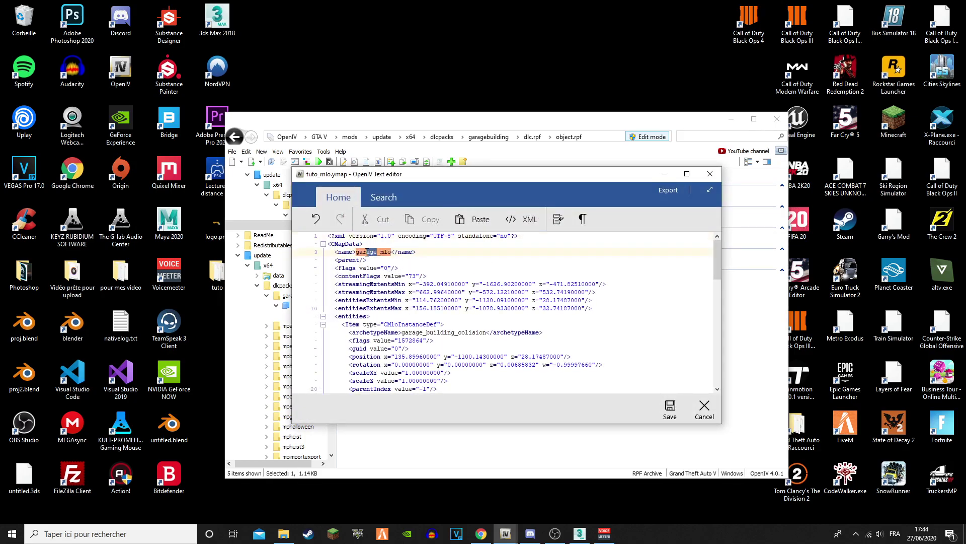
text(tuto)
Set the CMloInstanceDef archetypeName and the physicsDictionaries item to tuto_colision
drag(429, 336, 405, 331)
click(452, 332)
text(tuto)
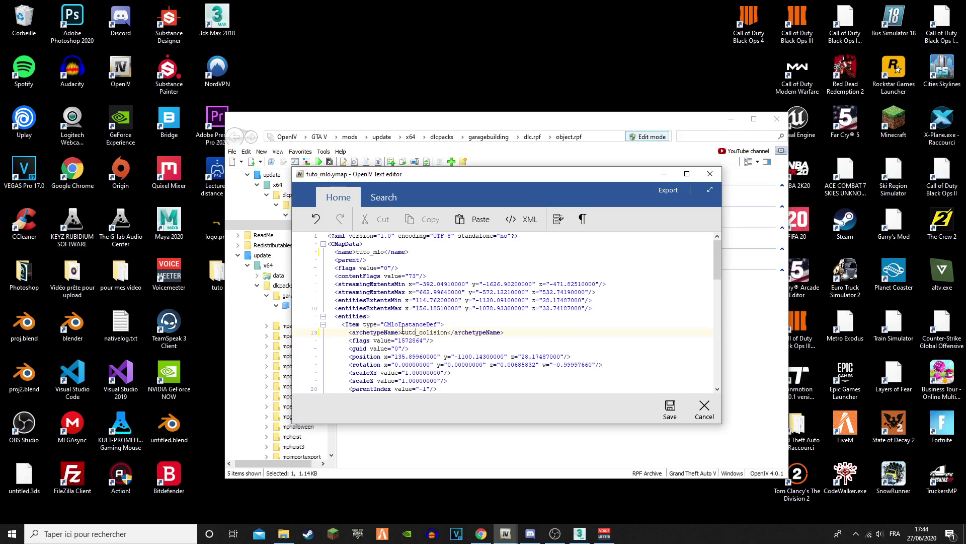
scroll(403, 330, down, 2)
scroll(402, 331, down, 7)
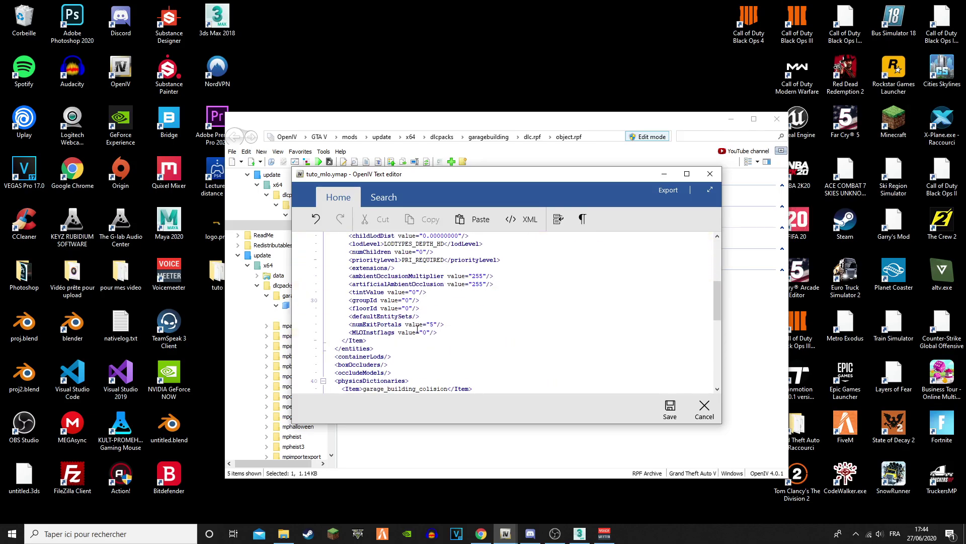
drag(416, 340, 363, 340)
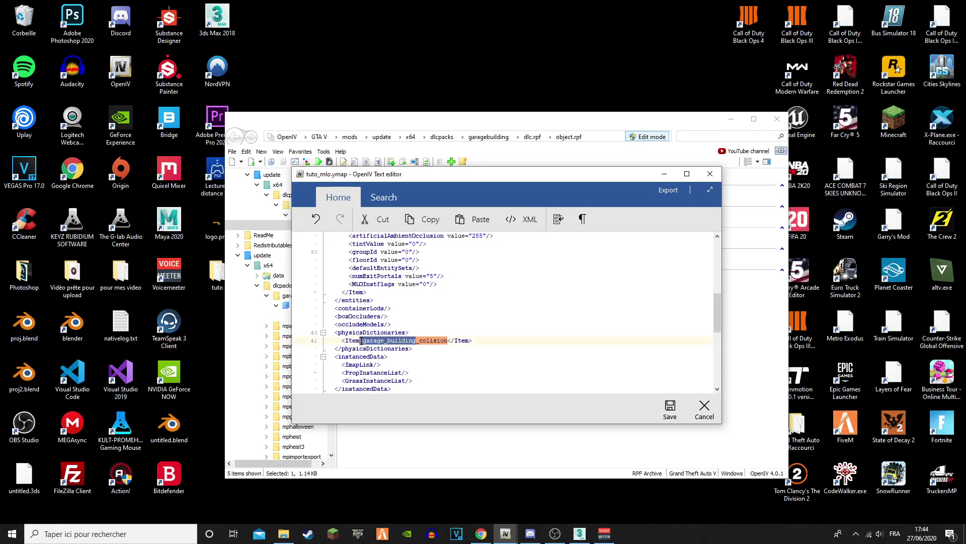
text(tuto)
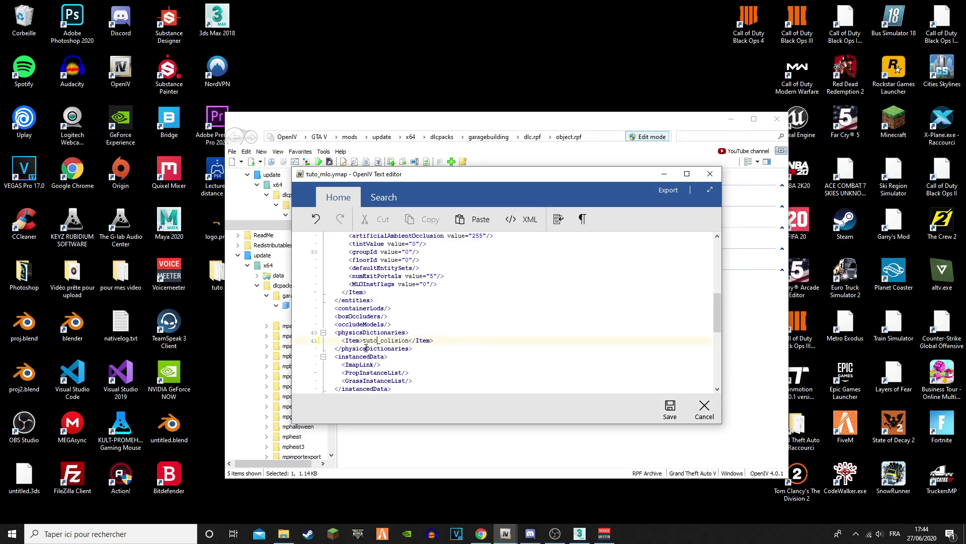
Set the name in the ymap's block section to tuto_mlo
scroll(366, 348, down, 8)
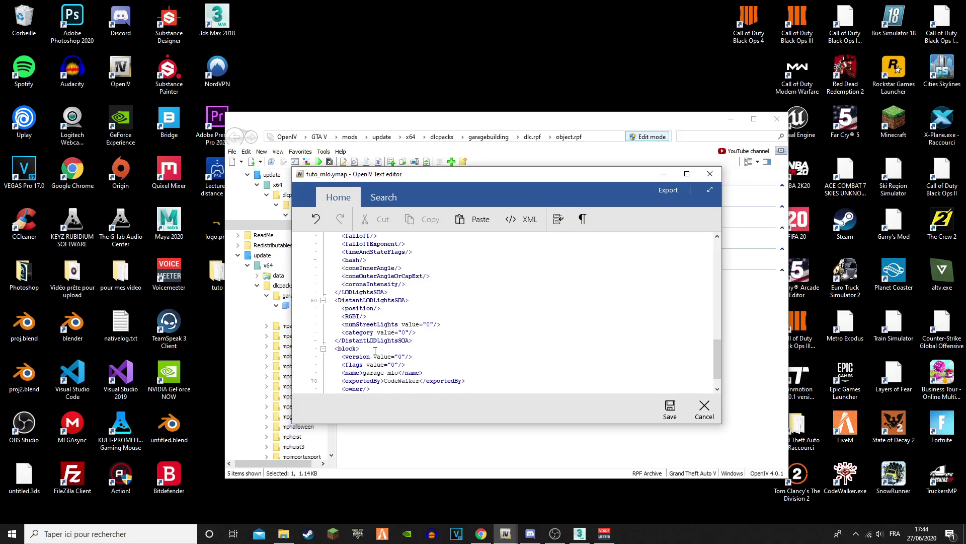
scroll(398, 337, down, 1)
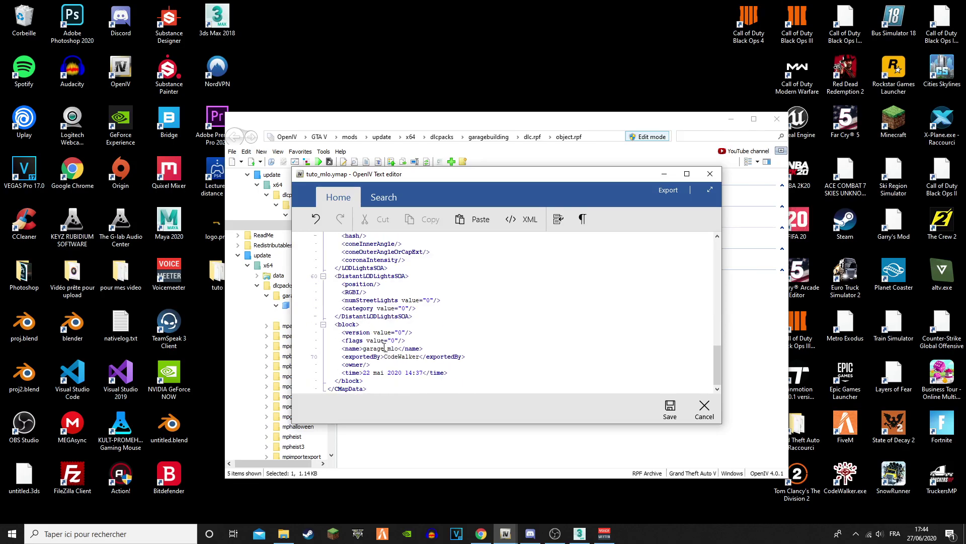
drag(384, 349, 363, 349)
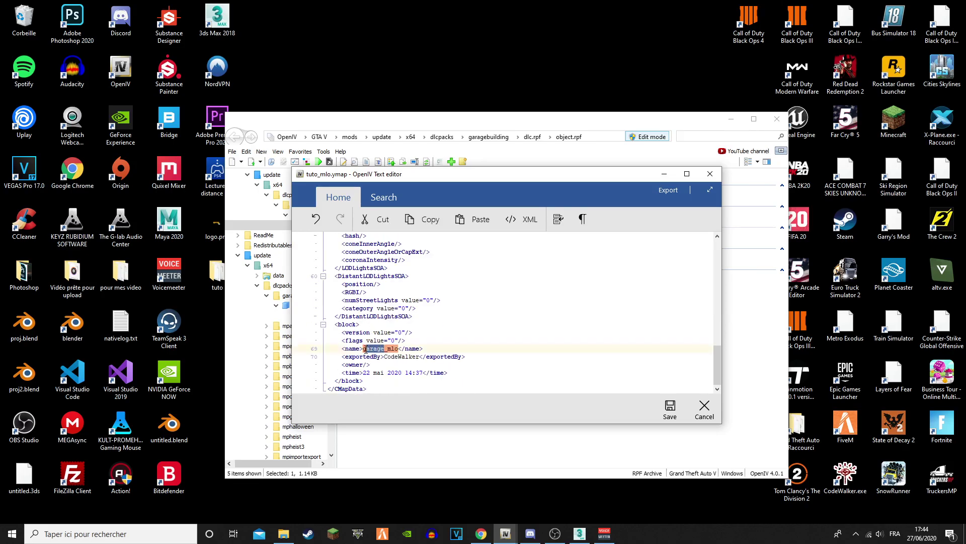
text(tuto)
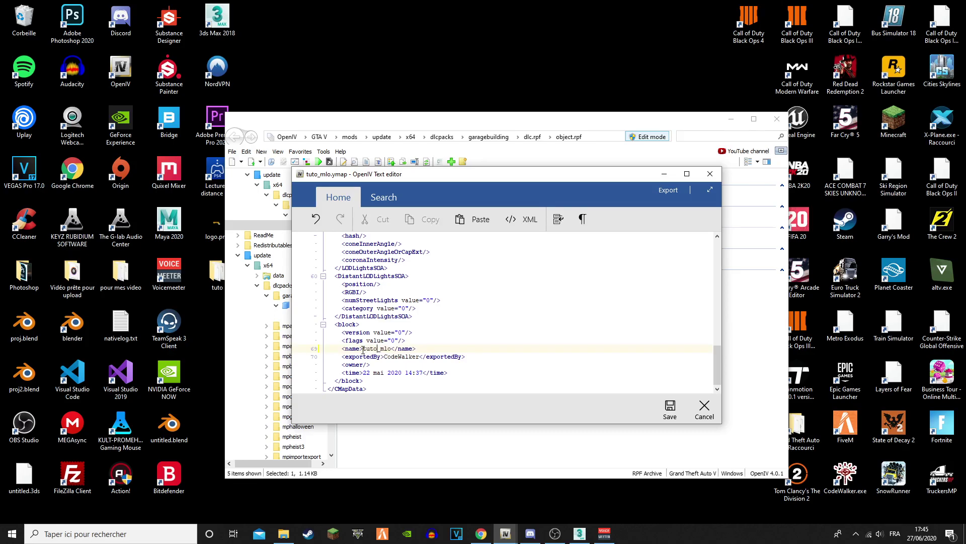
scroll(458, 361, up, 11)
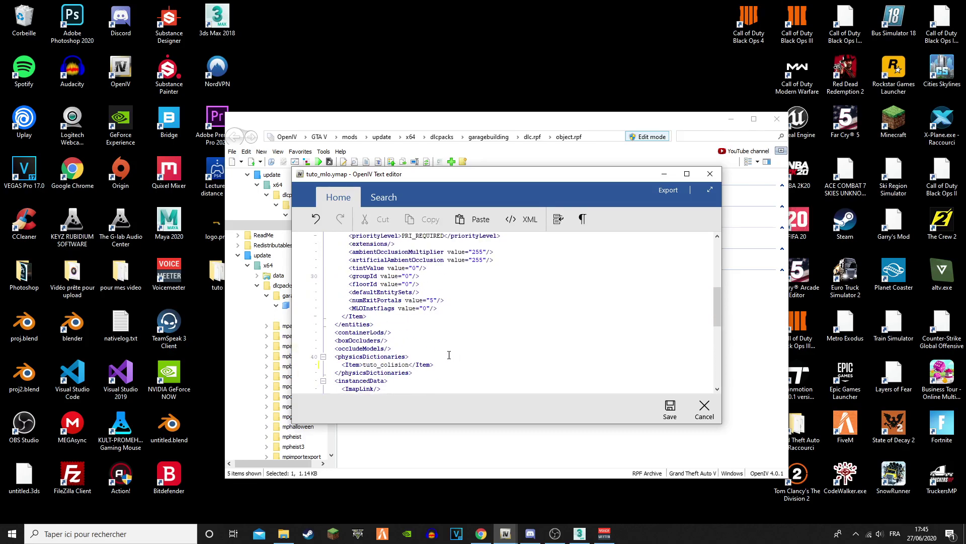
Save the tuto_mlo.ymap edits and open tuto_ytyp.ytyp for editing
scroll(376, 369, up, 4)
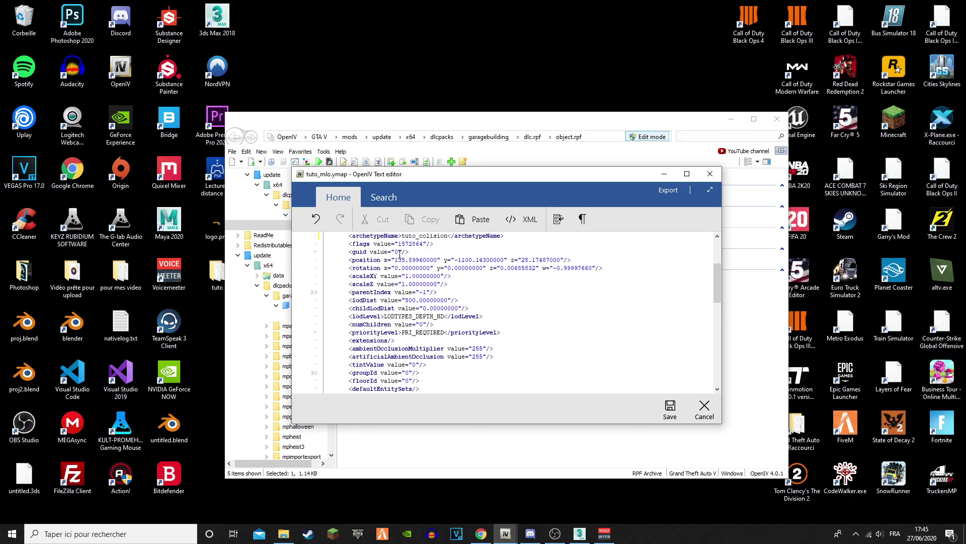
scroll(401, 235, up, 3)
scroll(496, 339, up, 1)
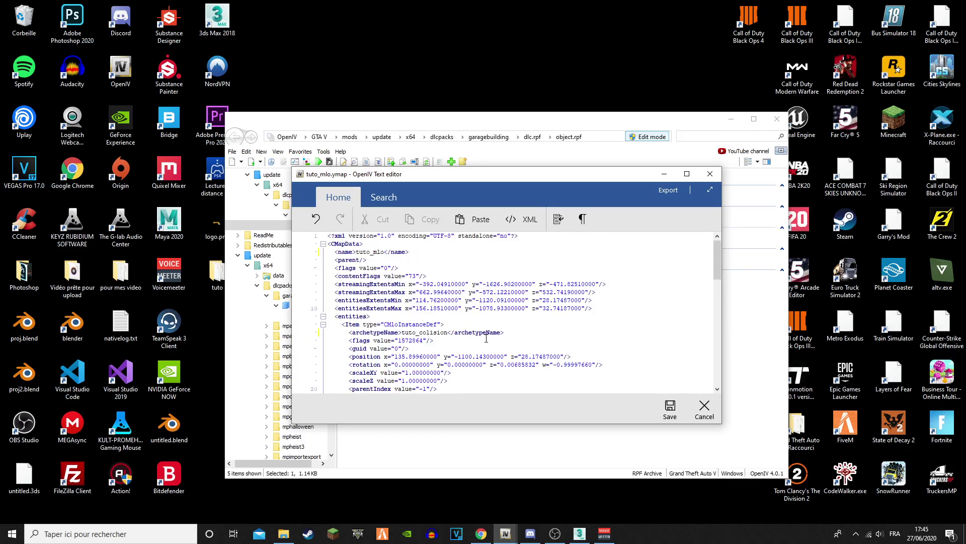
click(660, 410)
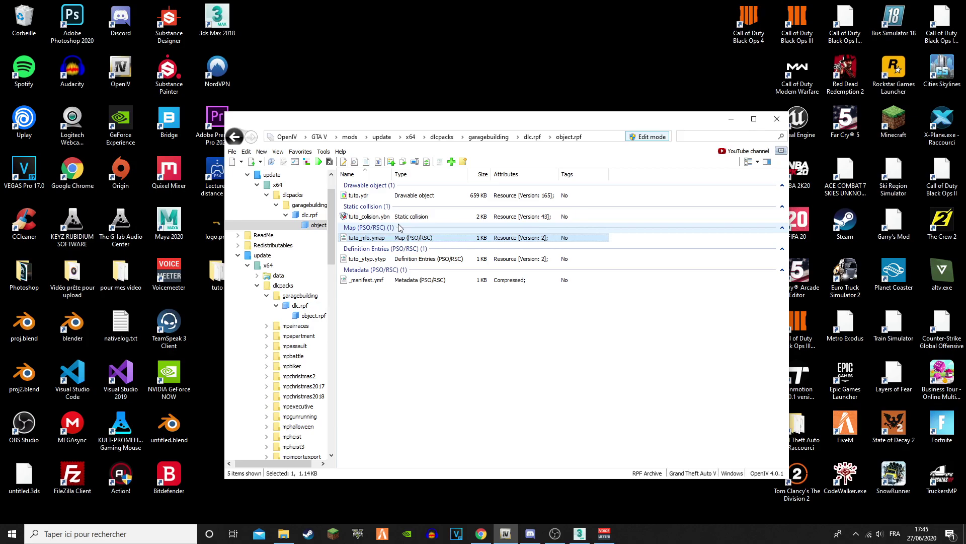
right_click(375, 260)
click(424, 279)
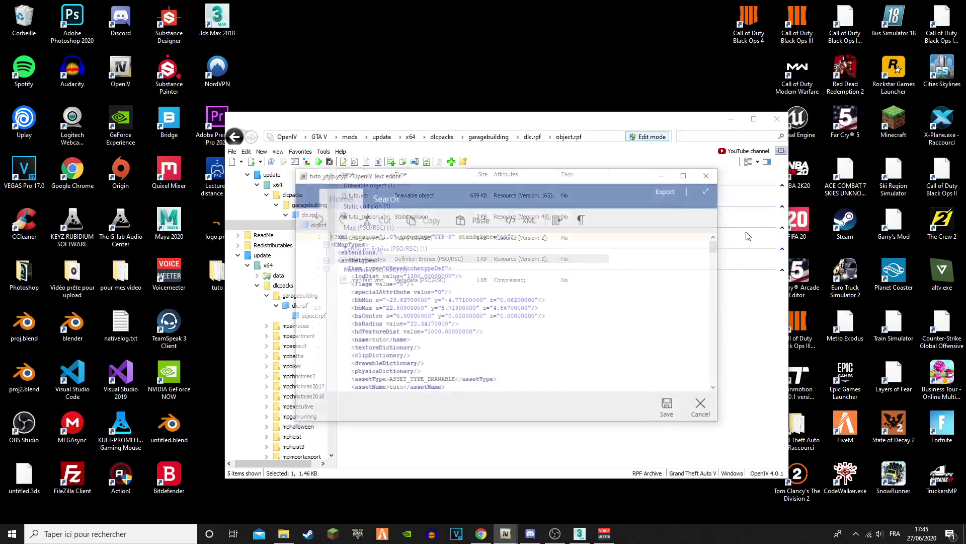
Examine the rooms and portals sections of tuto_ytyp.ytyp, including the portal items' corner coordinates
drag(718, 247, 715, 405)
scroll(473, 350, up, 1)
scroll(473, 349, up, 20)
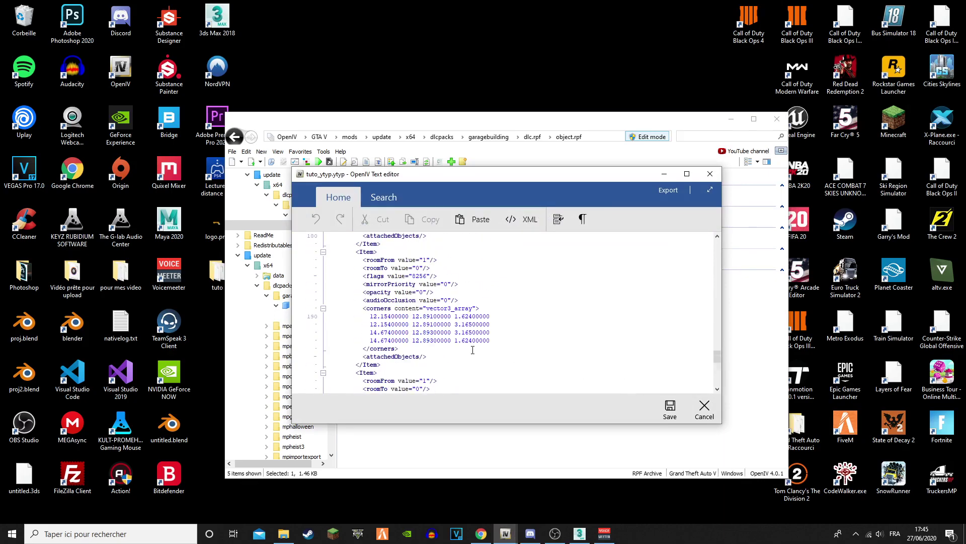
scroll(445, 334, down, 6)
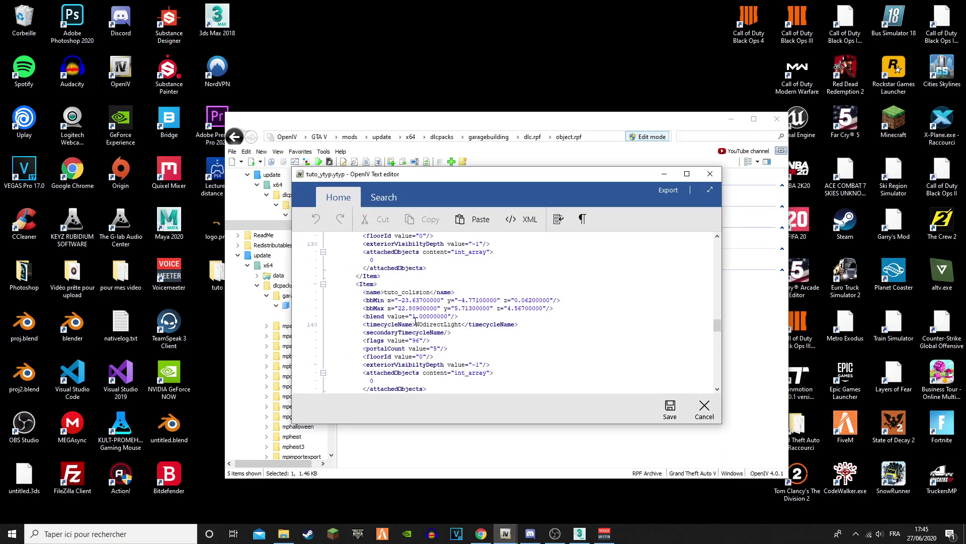
scroll(363, 277, down, 4)
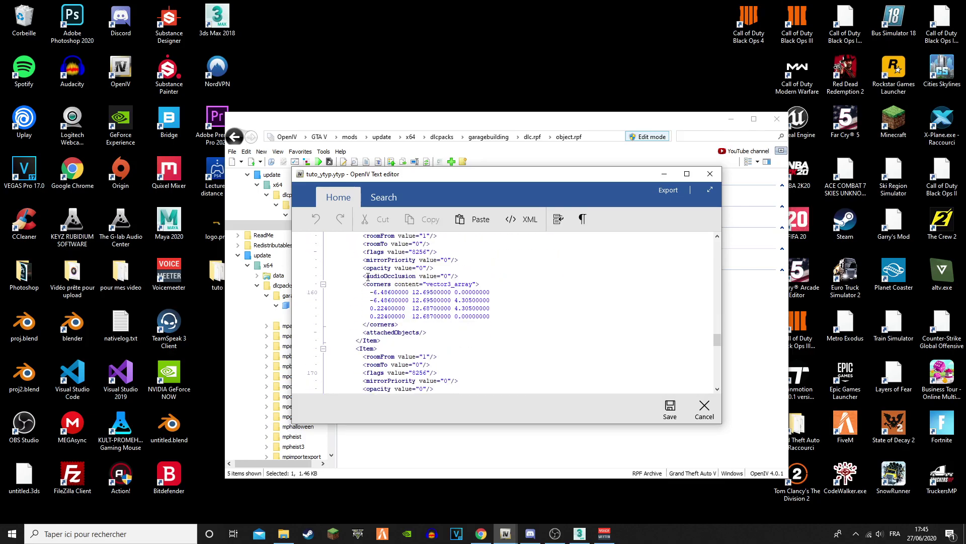
scroll(389, 340, up, 6)
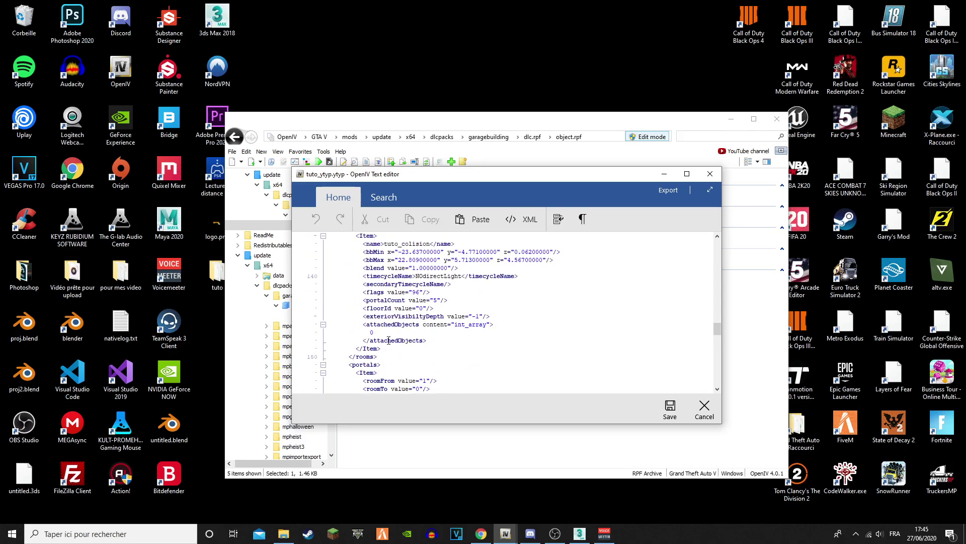
scroll(389, 340, down, 8)
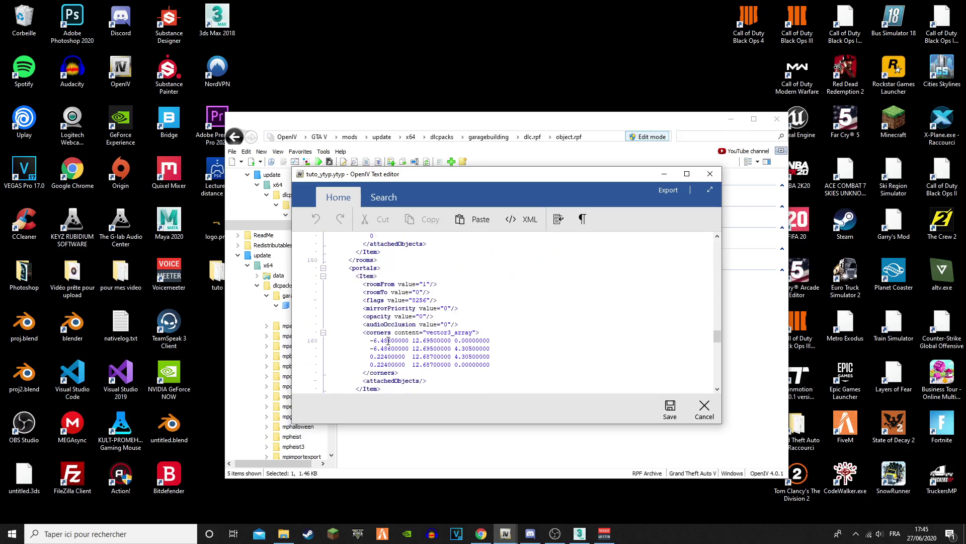
scroll(367, 291, down, 2)
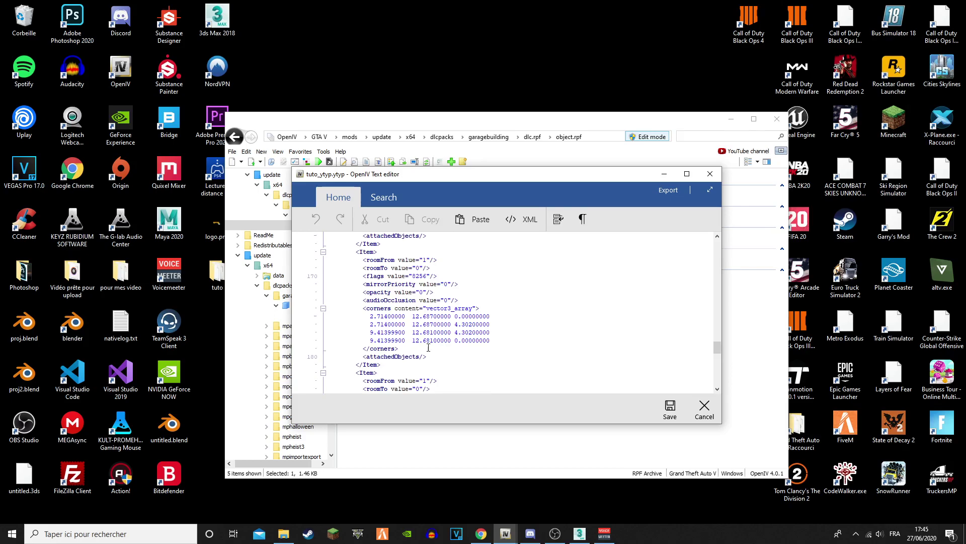
scroll(434, 353, down, 15)
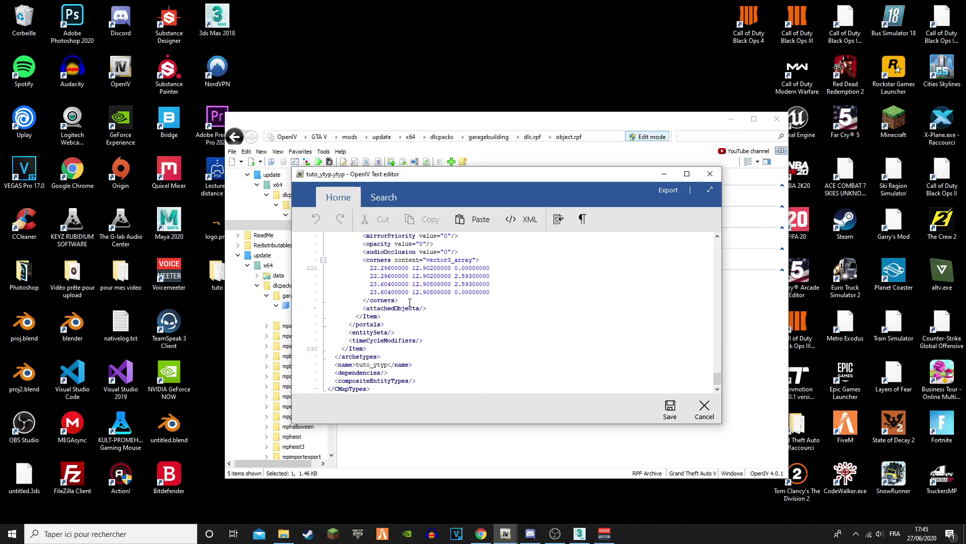
Delete every portal item except the first from the portals section and save the definition file
drag(384, 309, 312, 267)
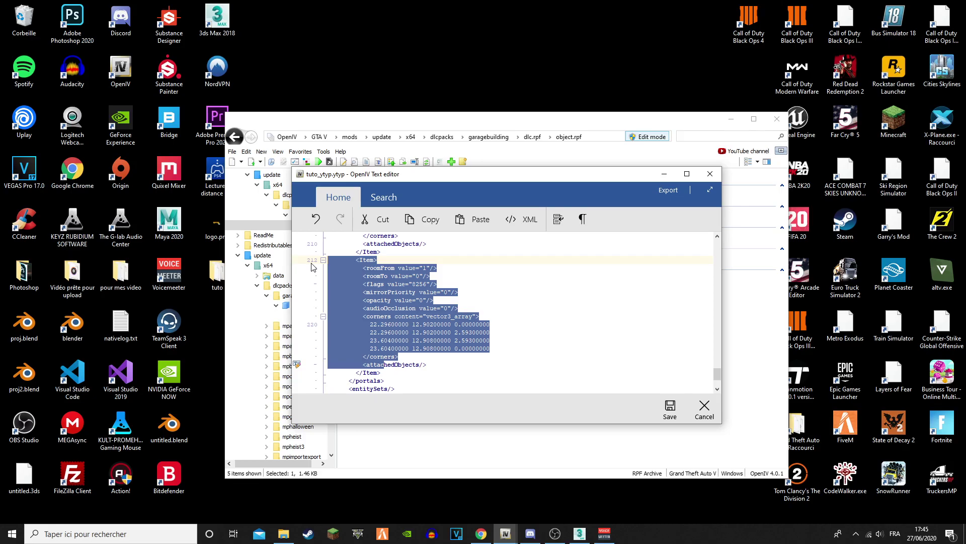
drag(312, 267, 319, 241)
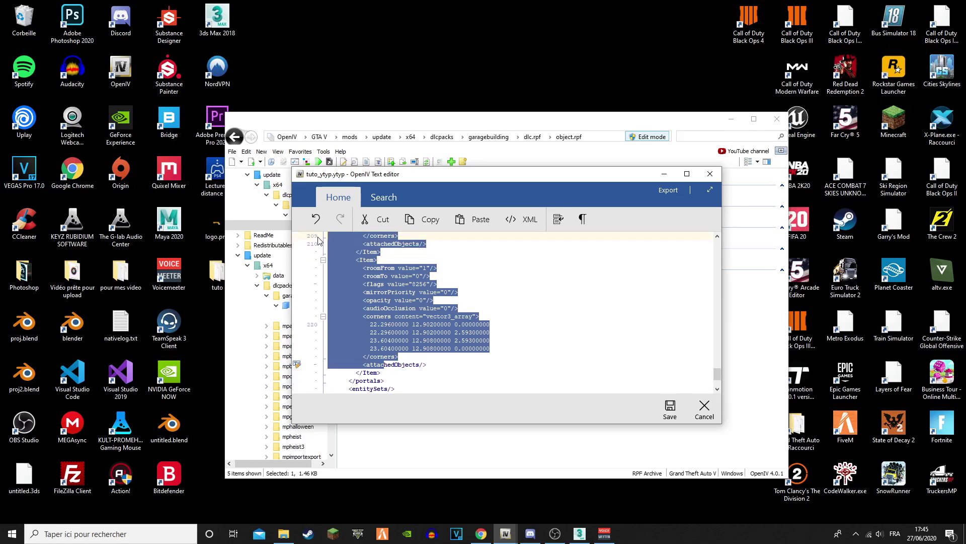
click(435, 373)
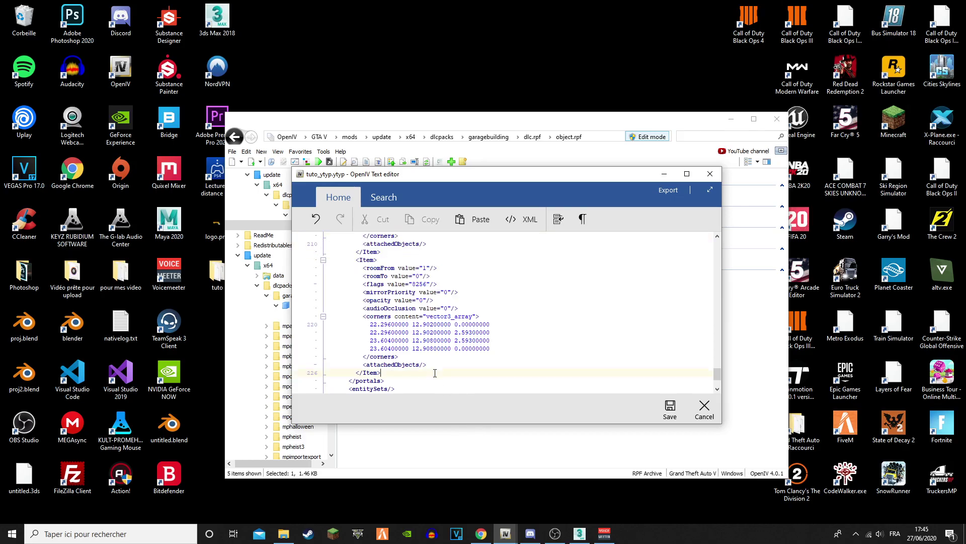
drag(433, 362, 303, 354)
key(Delete)
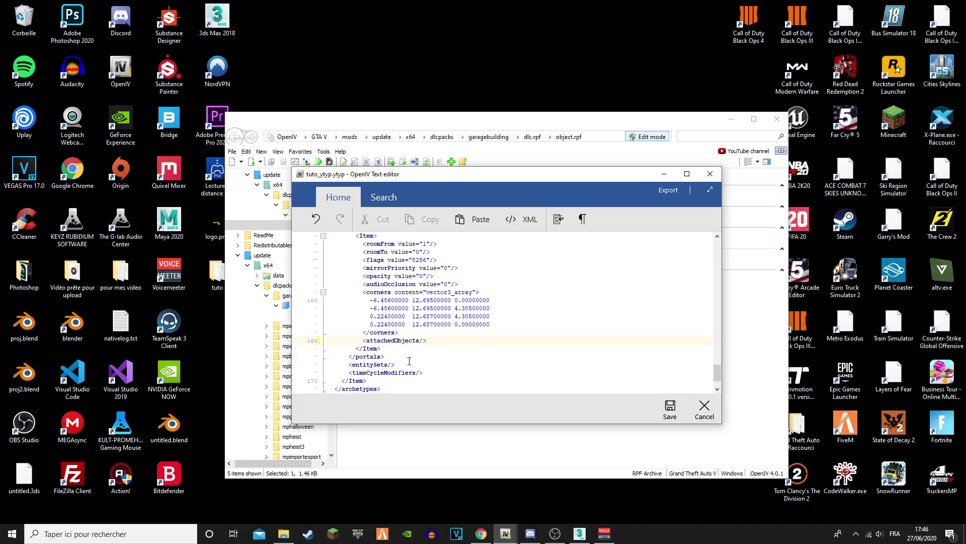
scroll(419, 355, up, 2)
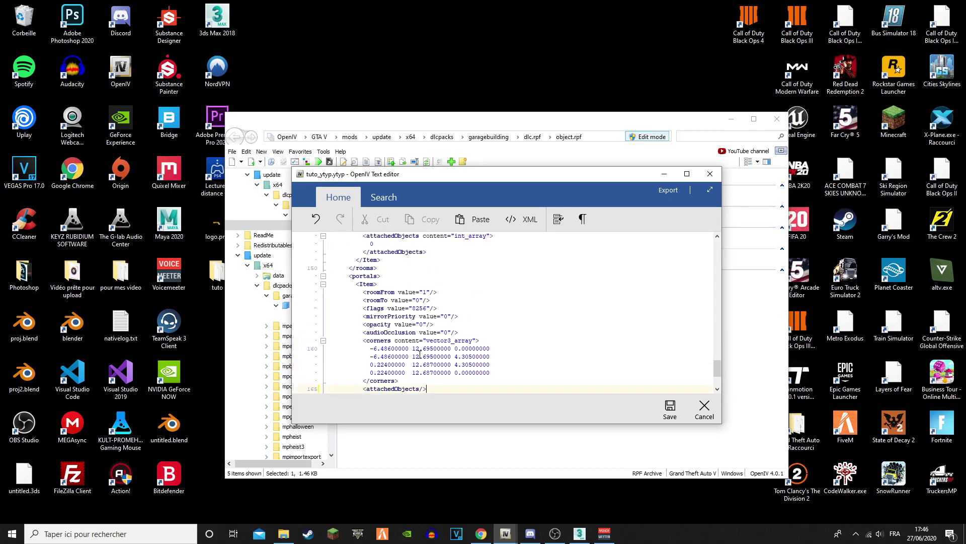
scroll(420, 354, down, 1)
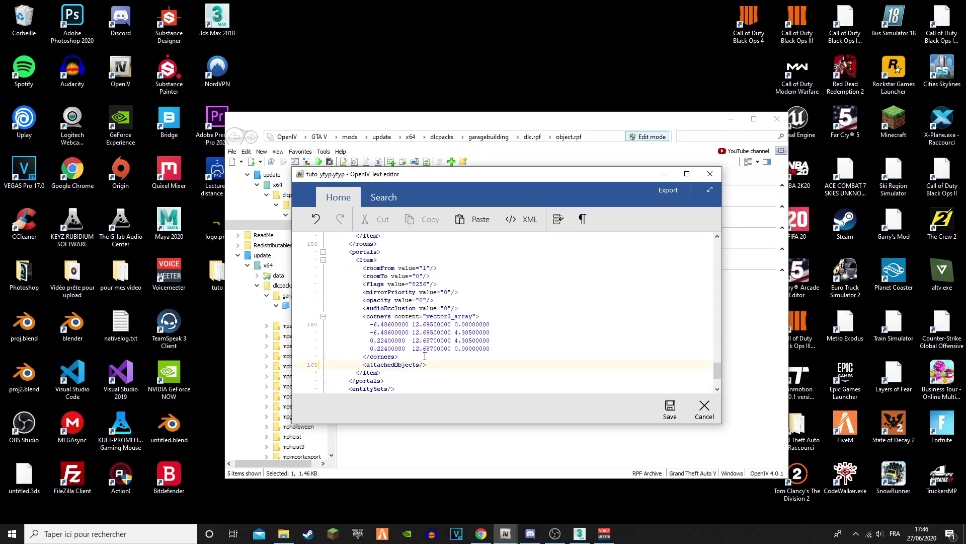
drag(367, 324, 488, 348)
key(ctrl+v)
click(670, 408)
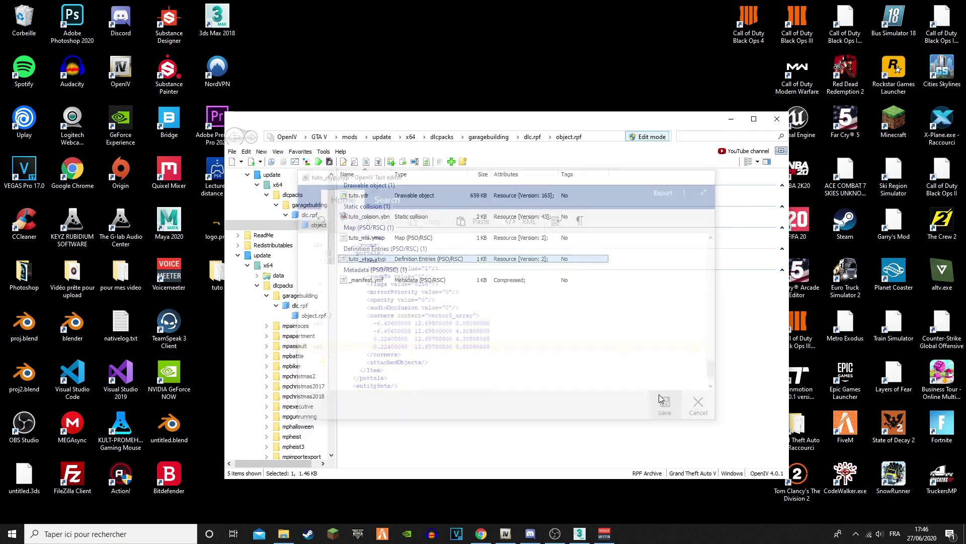
Reopen tuto_ytyp.ytyp for editing and switch to 3ds Max
right_click(479, 260)
click(498, 266)
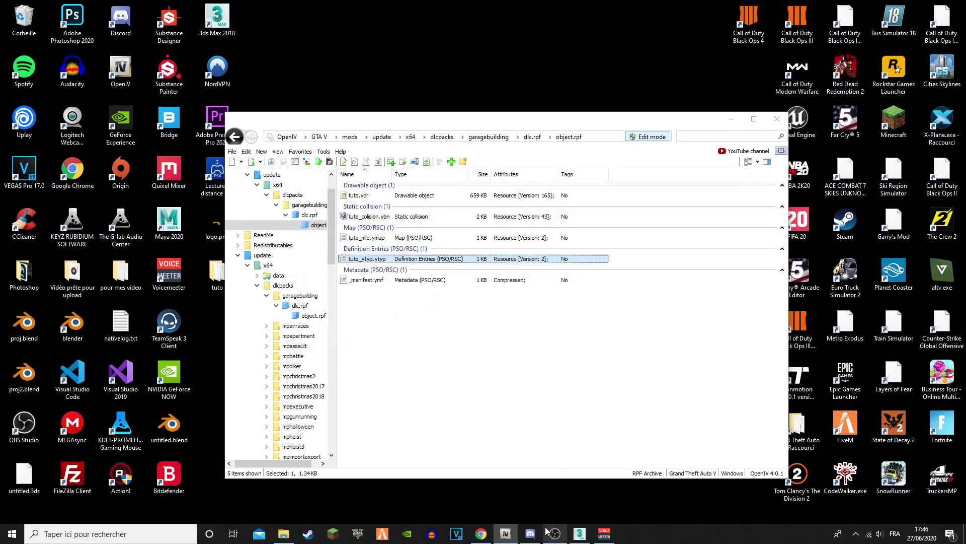
drag(562, 184, 562, 128)
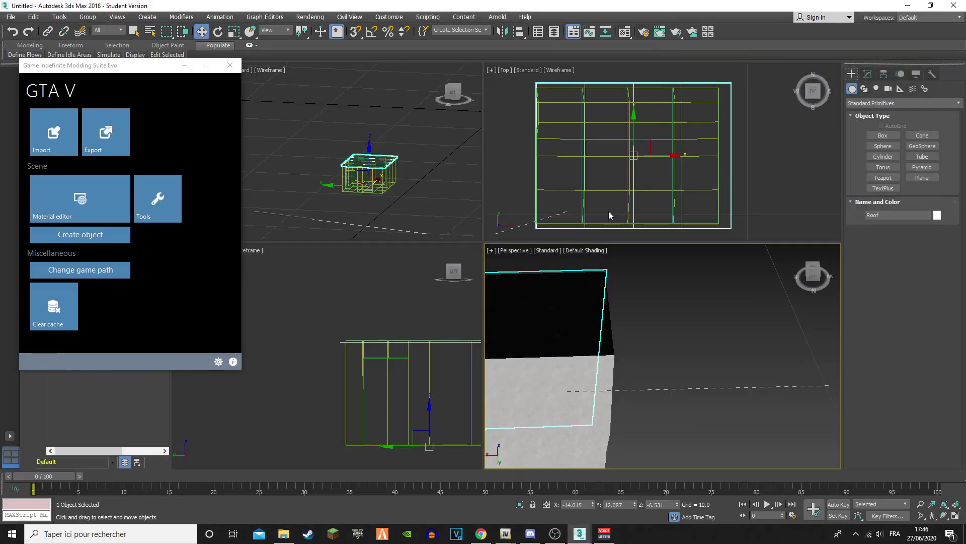
Close the Game Indefinite Modding Suite Evo window and select the tuto helper in the scene
scroll(567, 378, down, 3)
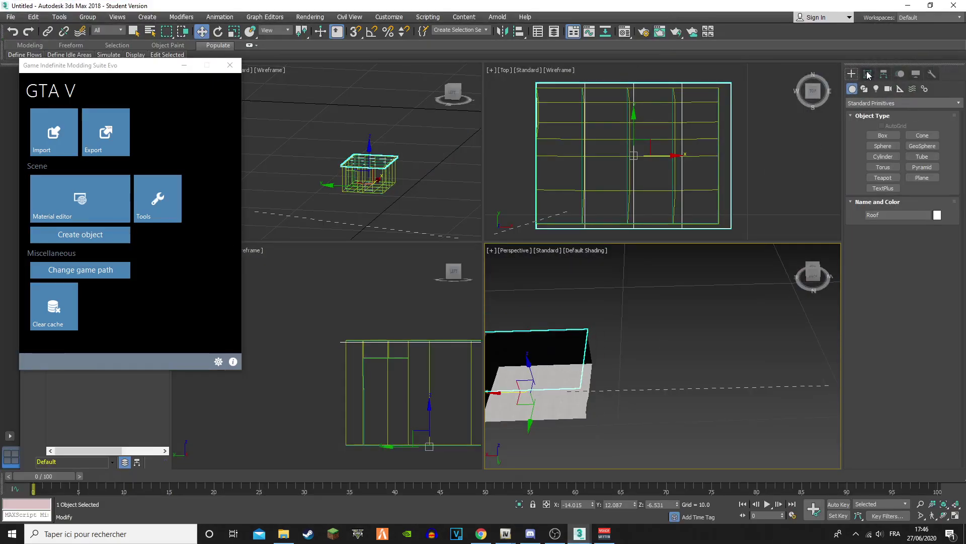
middle_drag(629, 329, 856, 266)
click(230, 65)
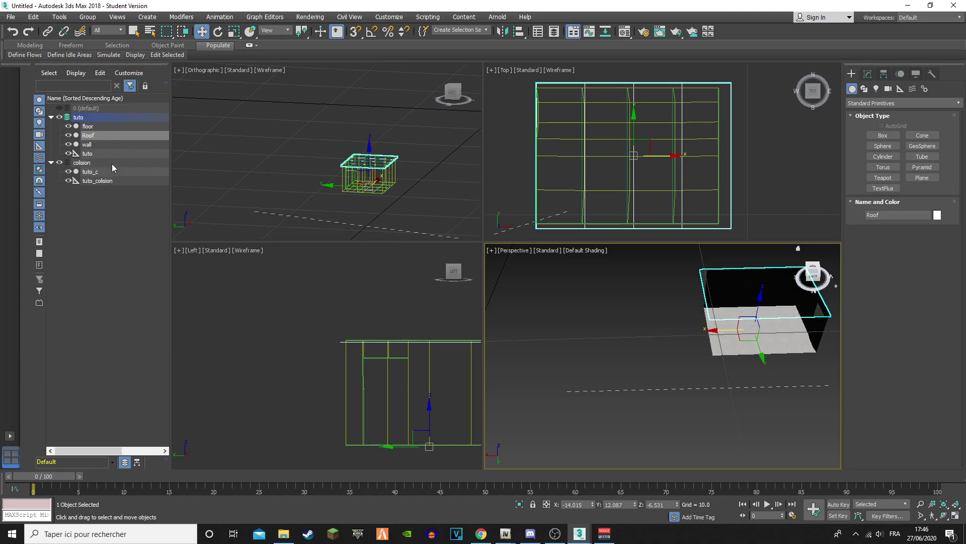
click(95, 153)
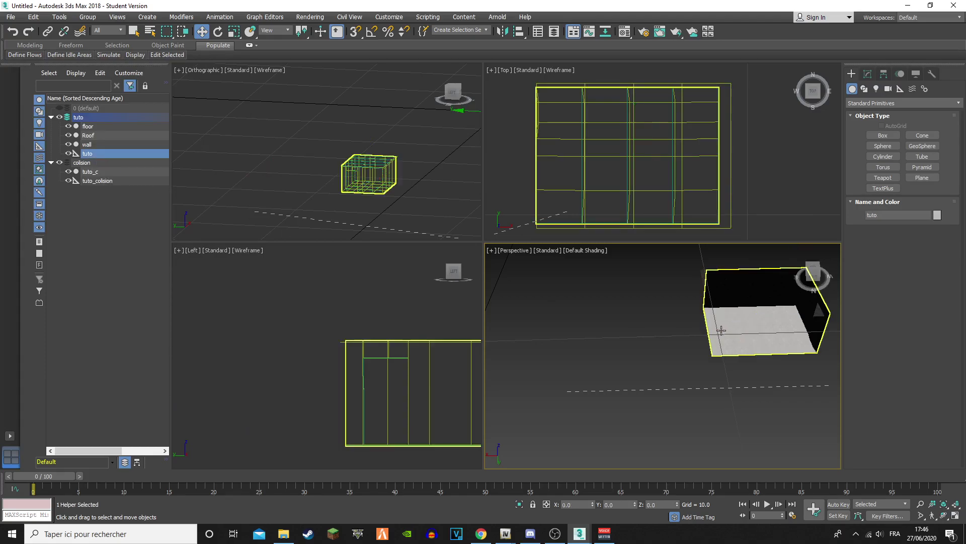
click(816, 274)
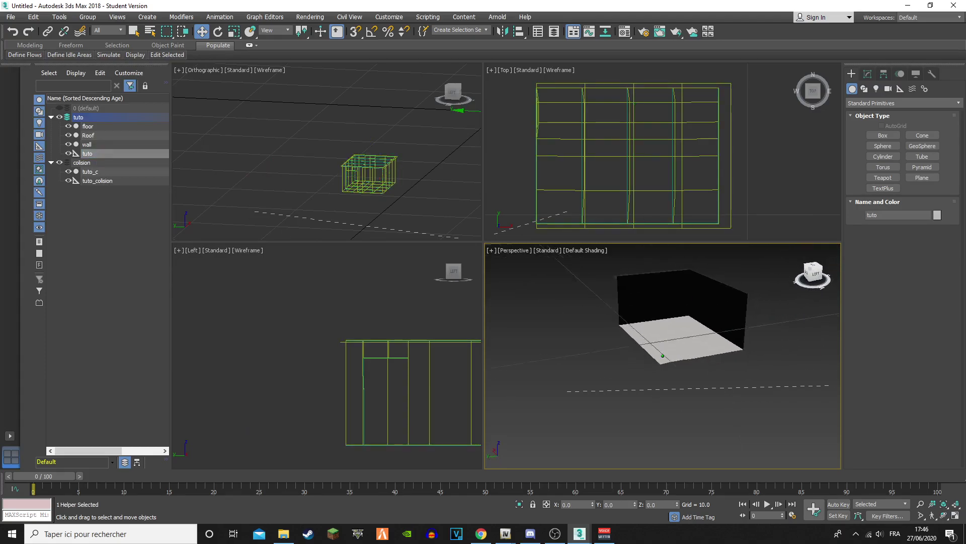
Select the tuto_c collision mesh and enter the Vertex level of its Editable Mesh
click(90, 172)
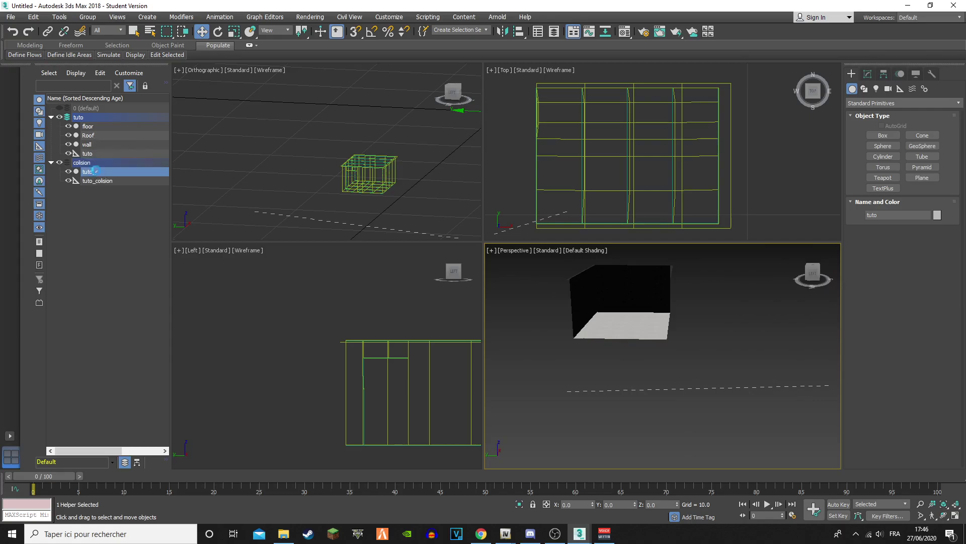
click(869, 74)
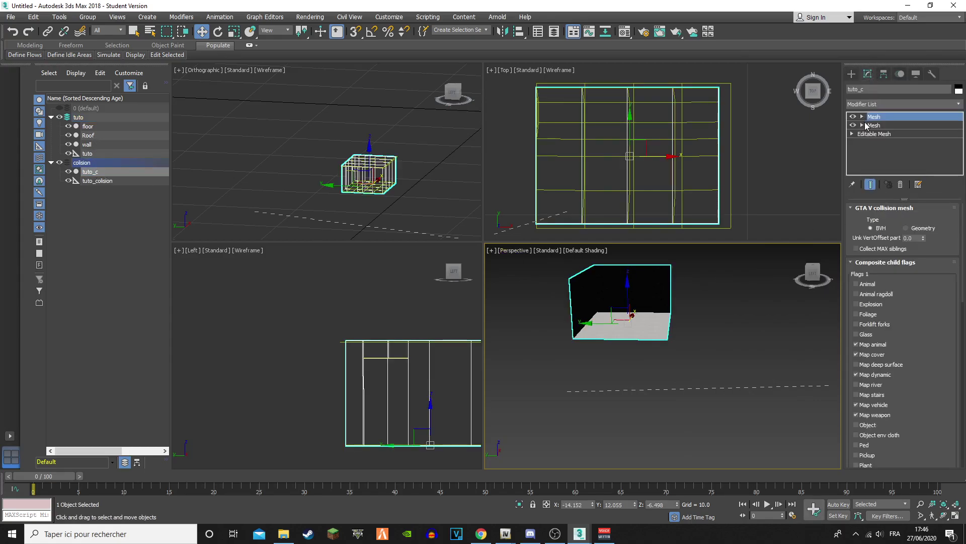
click(870, 125)
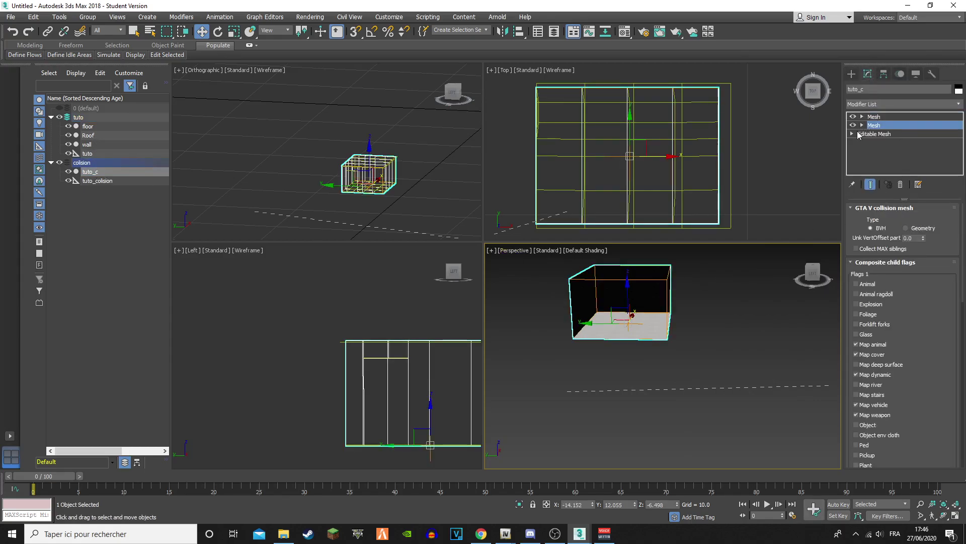
click(852, 134)
click(869, 143)
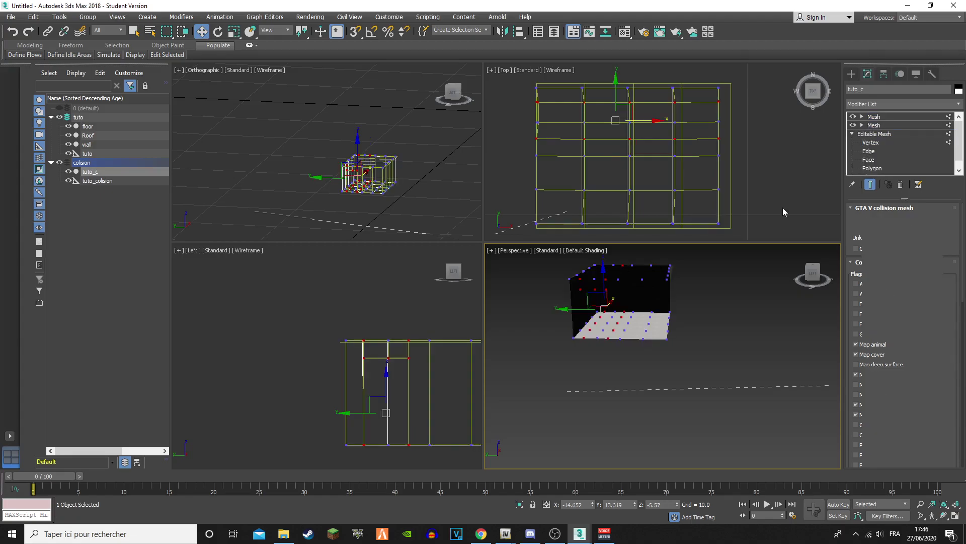
Select the single vertex at the upper corner of the door opening in the tuto_c mesh
scroll(619, 296, up, 5)
middle_drag(617, 292, 666, 359)
scroll(692, 439, up, 3)
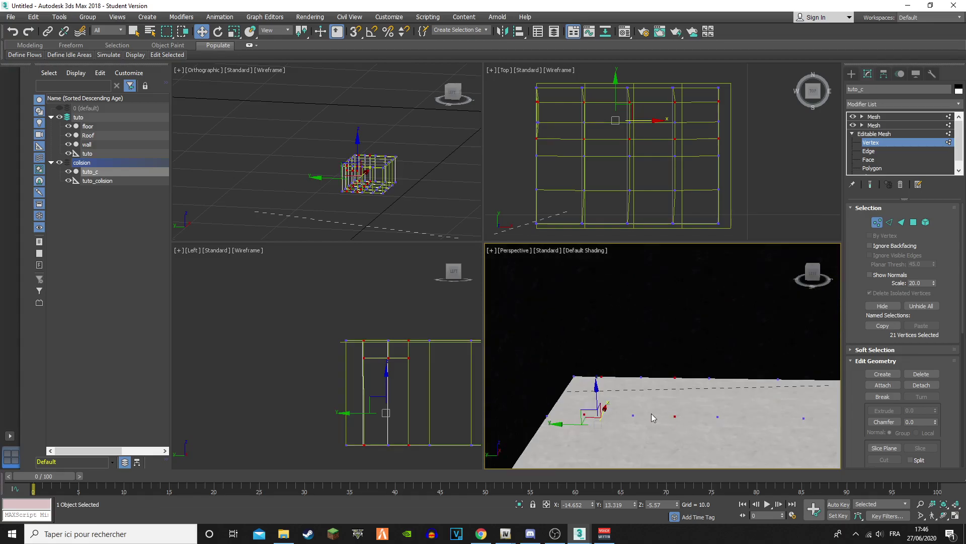
scroll(652, 417, down, 2)
mouse_move(814, 275)
mouse_down()
mouse_move(802, 272)
mouse_move(820, 259)
mouse_up()
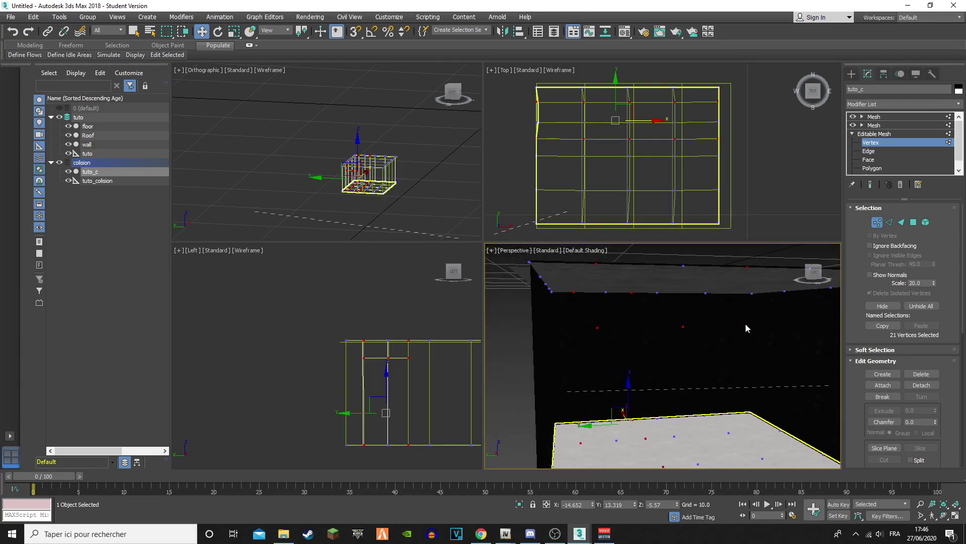
click(747, 325)
drag(815, 273, 815, 286)
scroll(721, 294, down, 5)
middle_drag(721, 294, 560, 340)
drag(809, 276, 799, 249)
scroll(600, 373, up, 5)
middle_drag(580, 388, 723, 389)
scroll(723, 389, up, 2)
scroll(724, 389, up, 1)
scroll(785, 362, up, 3)
scroll(738, 340, up, 4)
middle_drag(677, 356, 749, 337)
click(816, 274)
drag(816, 274, 813, 277)
middle_drag(619, 333, 649, 361)
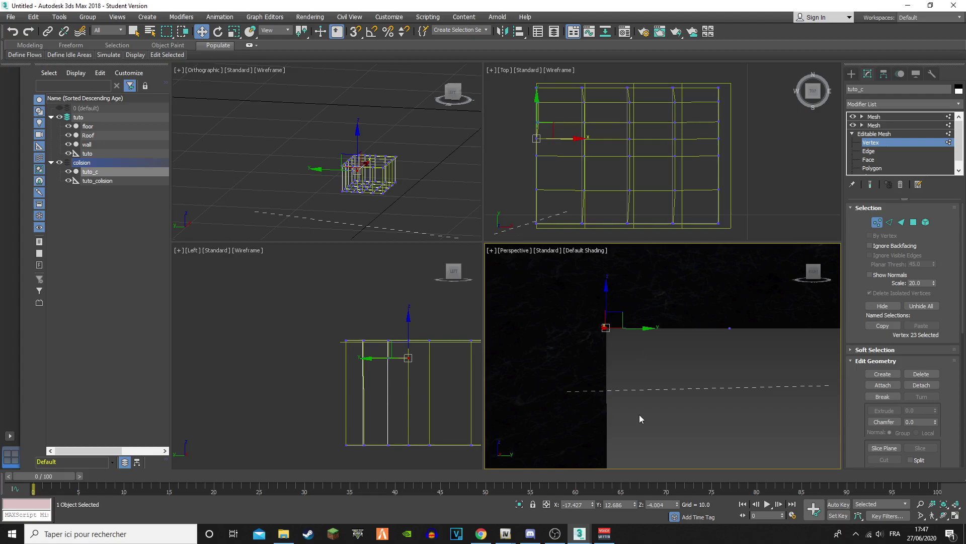
Switch to tuto_ytyp.ytyp in the OpenIV text editor and set the first portal corner's X value to the selected vertex's X coordinate, -17.427
click(587, 504)
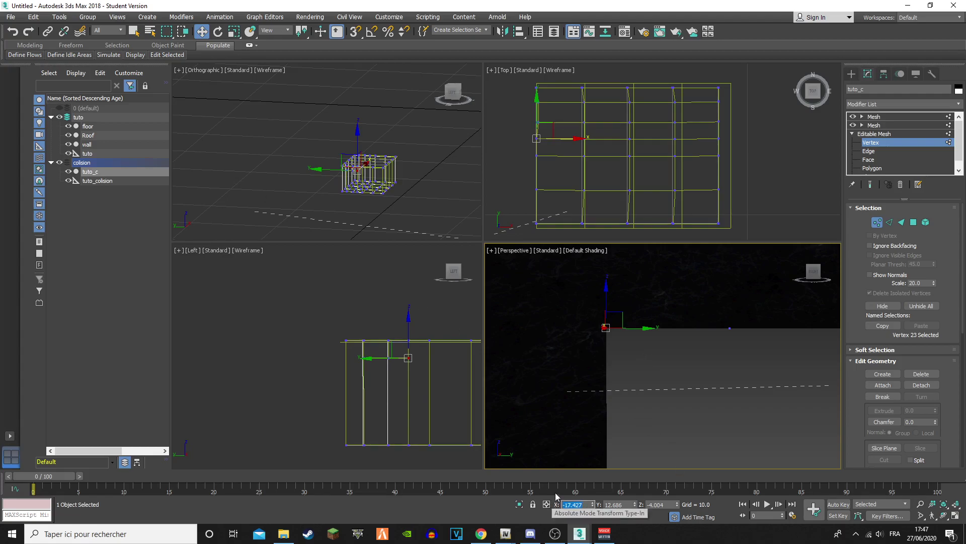
click(502, 535)
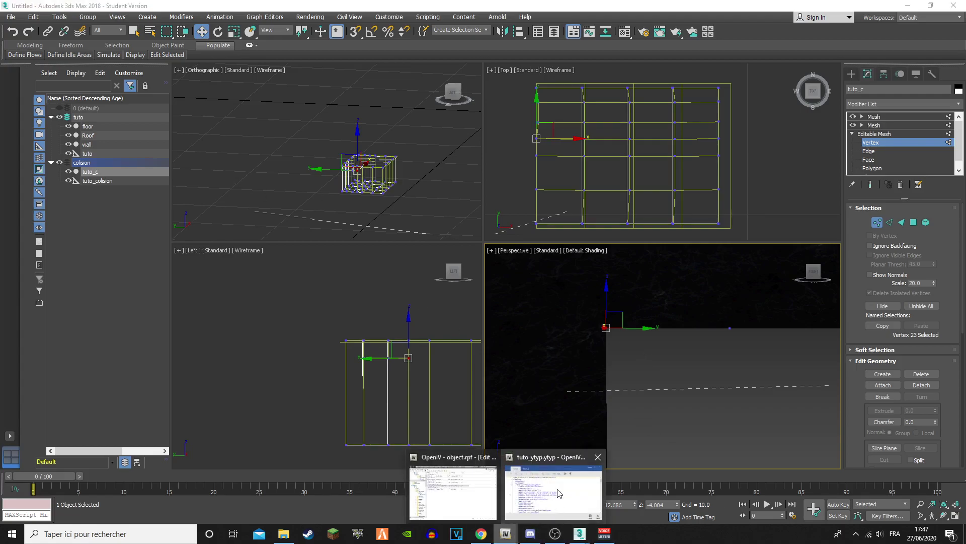
click(558, 491)
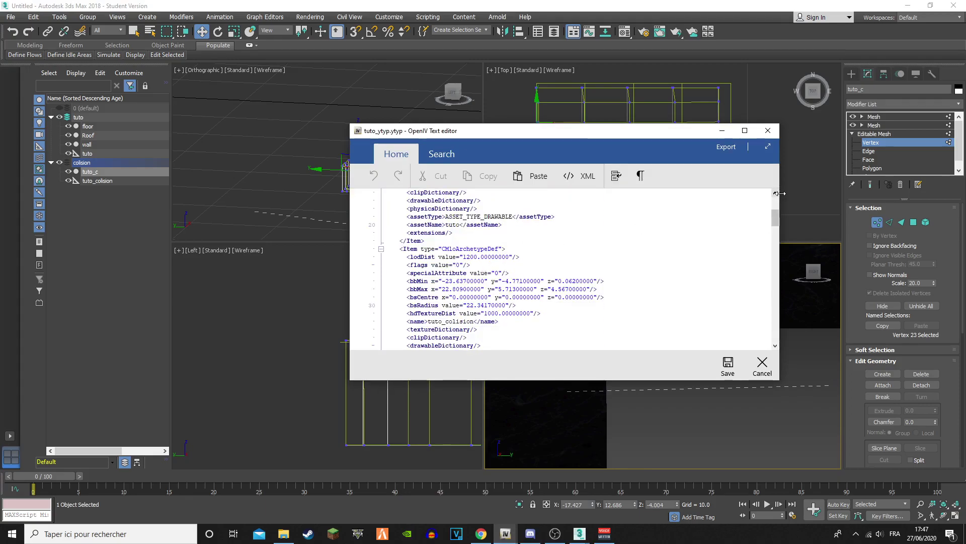
drag(775, 218, 775, 334)
drag(467, 226, 428, 227)
text(-17.427)
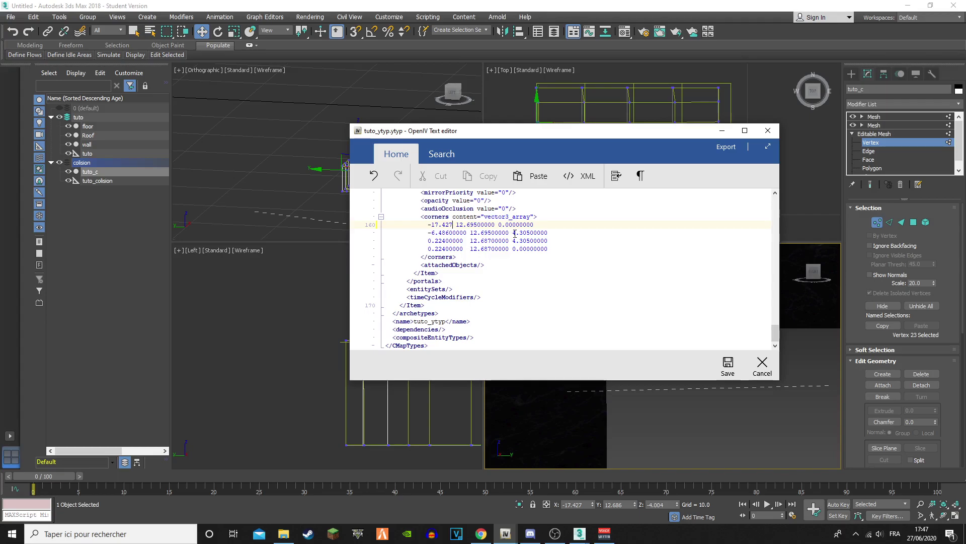
Pad the first portal corner's X value to -17.42700000 and set its Y value to the selected vertex's Y coordinate, 12.686
text(00000)
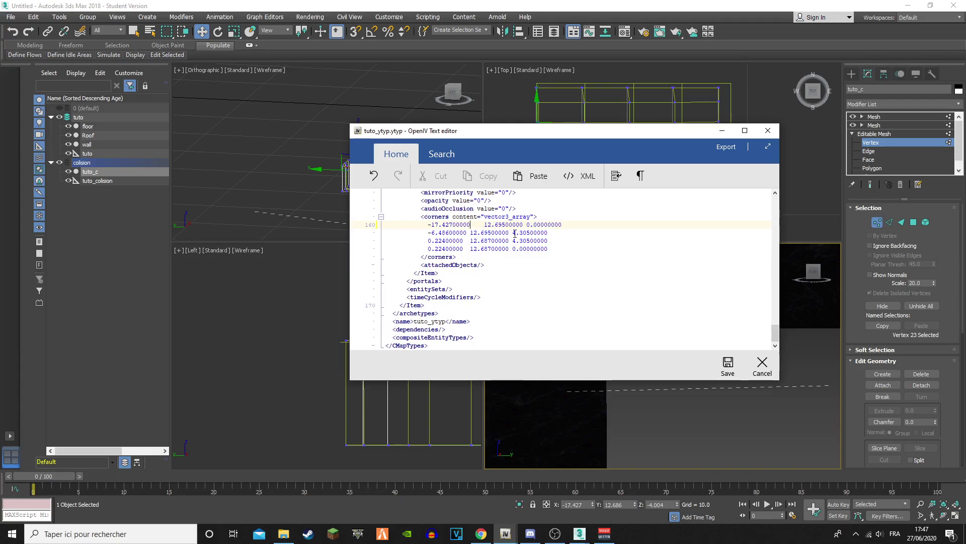
click(626, 505)
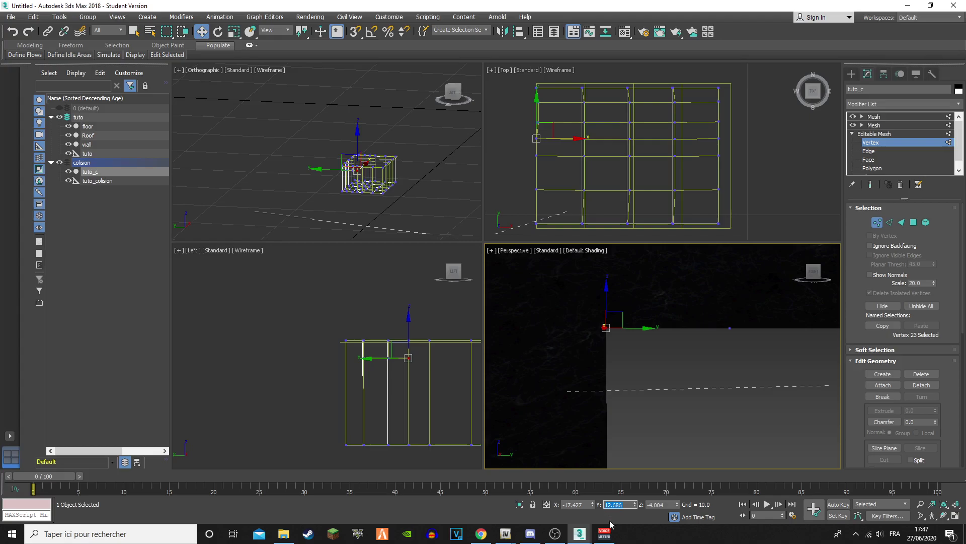
mouse_move(580, 533)
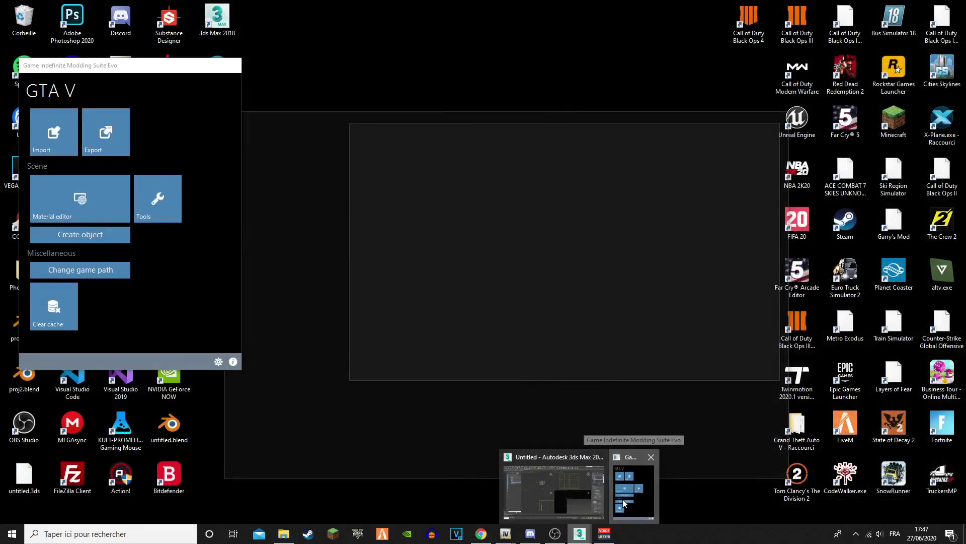
click(629, 502)
mouse_move(506, 534)
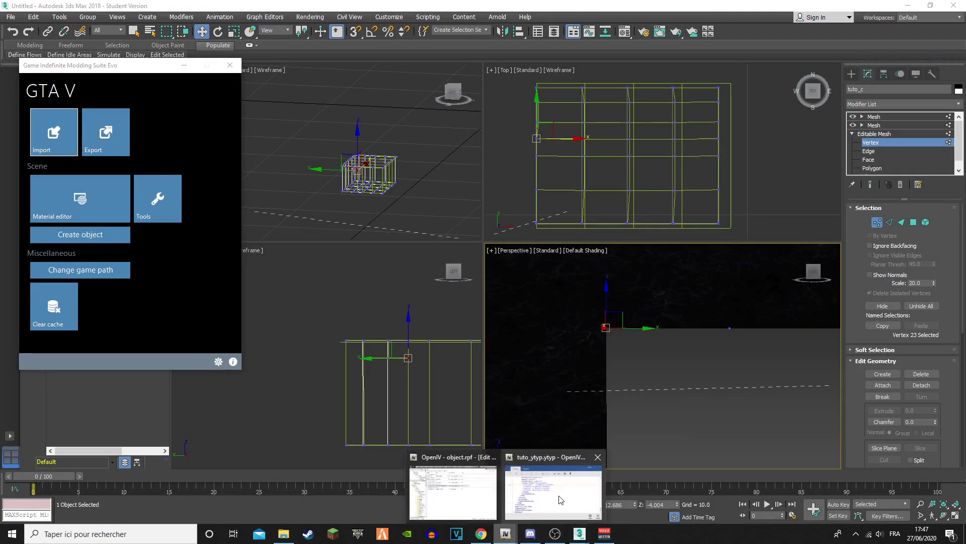
click(557, 500)
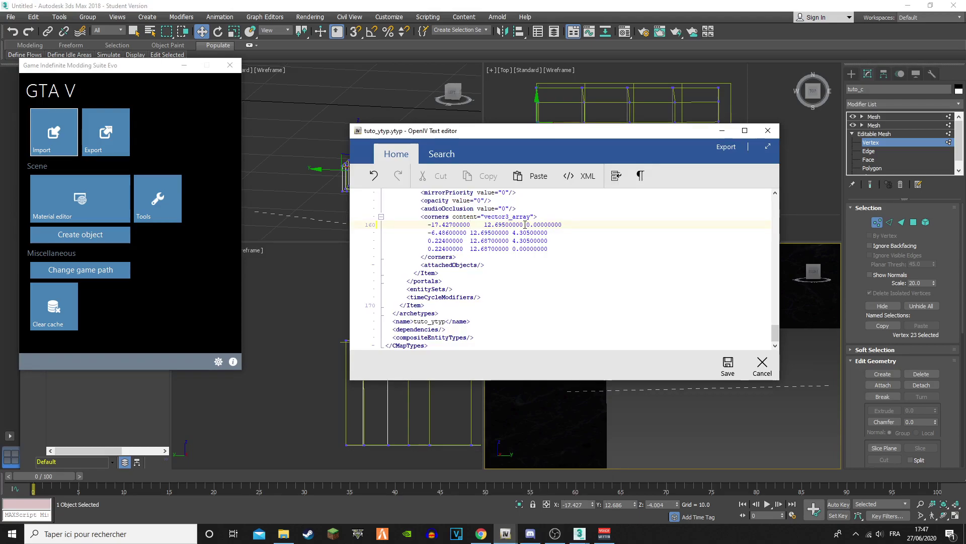
drag(507, 226, 484, 227)
text(12.686)
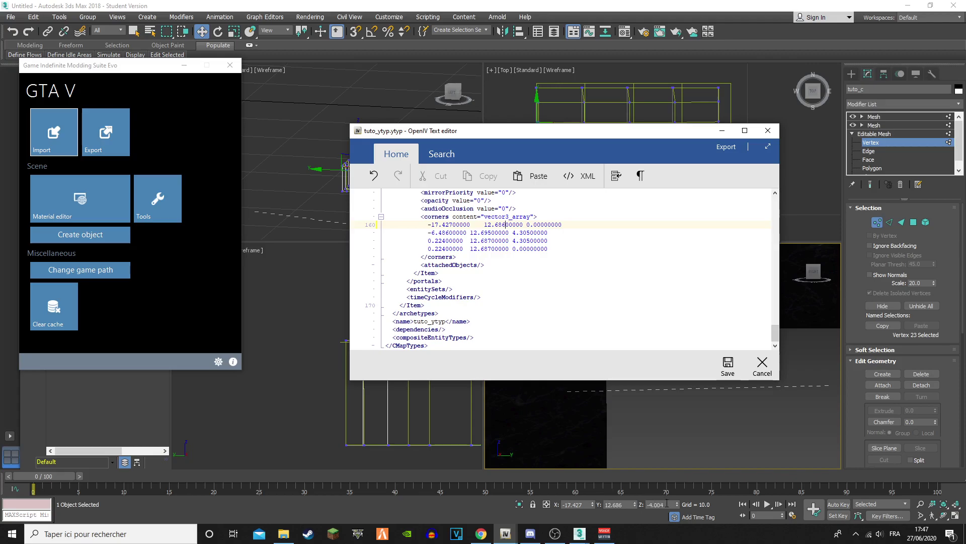
Set the first portal corner's Z value to the selected vertex's Z coordinate, -4.004
click(649, 503)
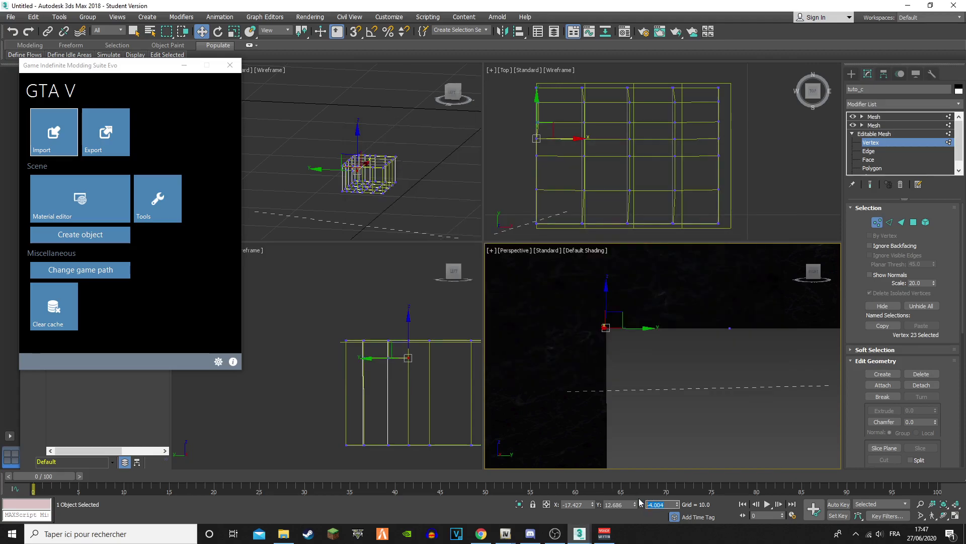
click(545, 502)
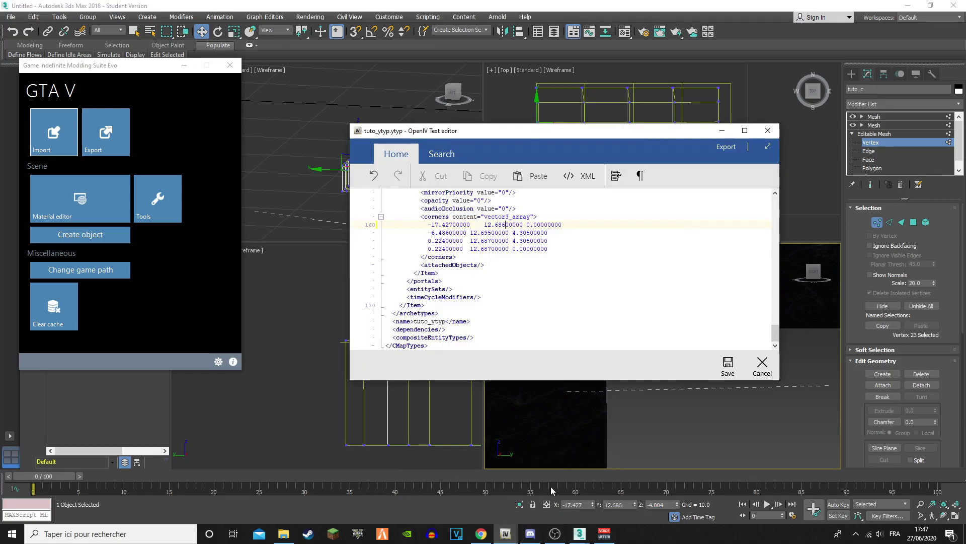
drag(574, 223, 527, 224)
text(-4.004)
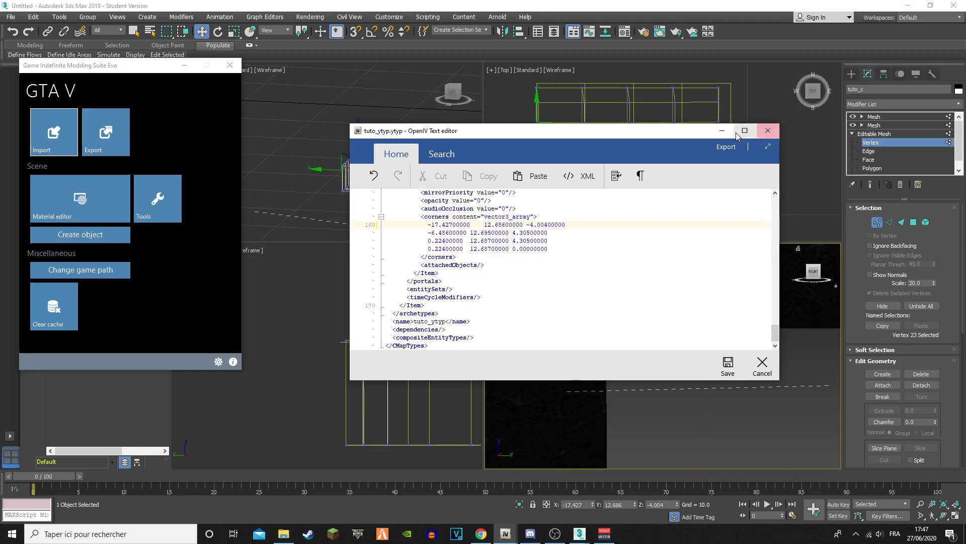
Return to 3ds Max and select the vertex at the other upper corner of the door opening in tuto_c
click(767, 130)
middle_drag(686, 339, 631, 335)
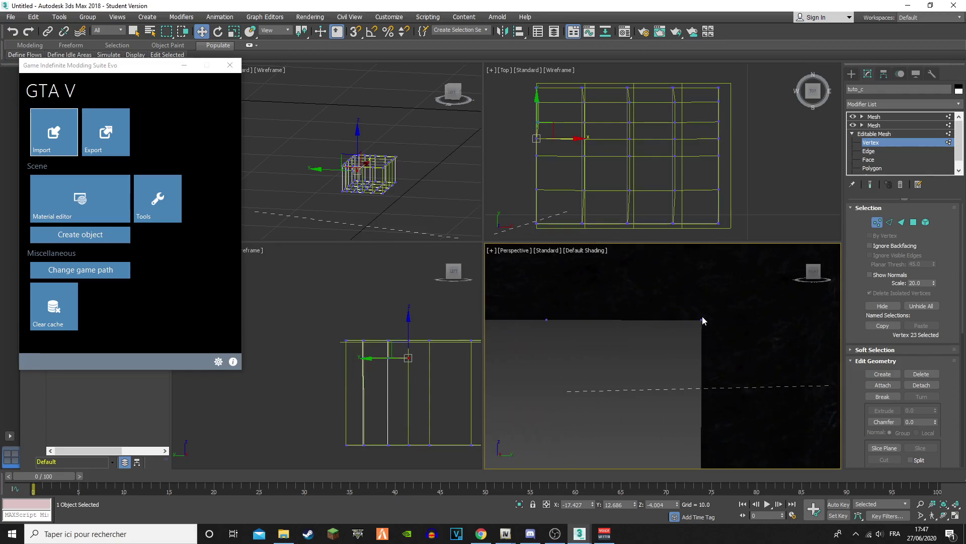
click(701, 319)
Copy the selected vertex's X coordinate, -17.415, into the second portal corner's X value in tuto_ytyp.ytyp
click(577, 504)
key(ctrl+c)
click(580, 535)
click(627, 488)
click(508, 535)
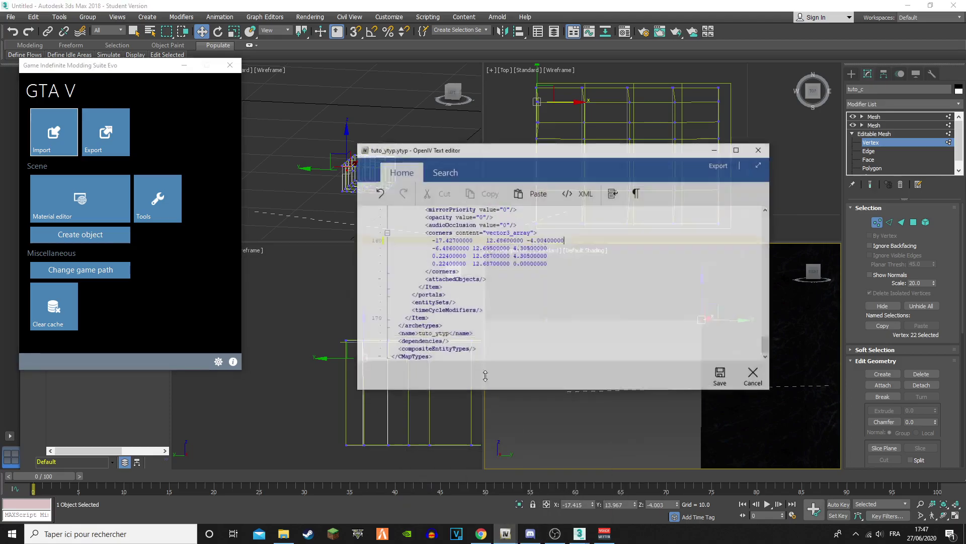
drag(467, 233, 429, 233)
key(ctrl+v)
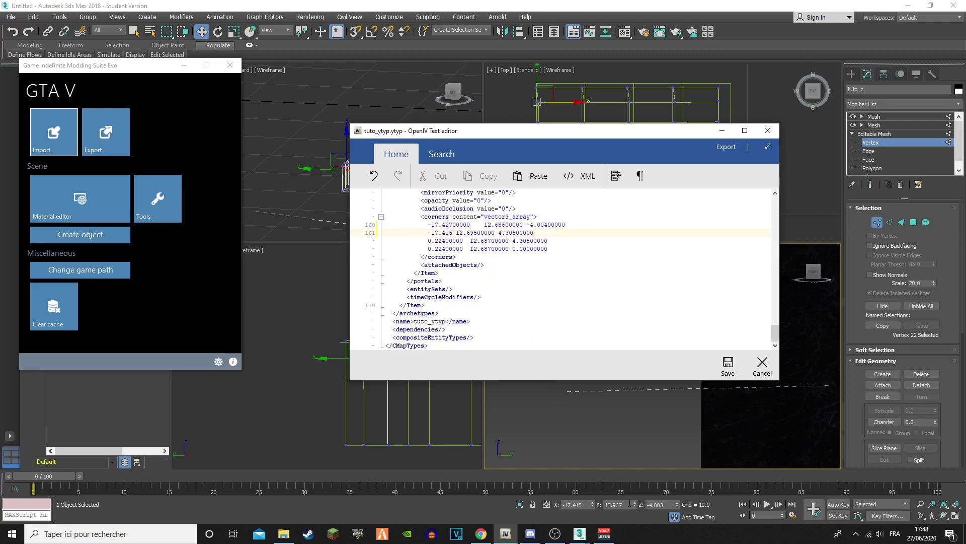
Copy the selected vertex's Y coordinate, 13.967, into the second portal corner's Y value
click(629, 503)
key(ctrl+c)
click(582, 534)
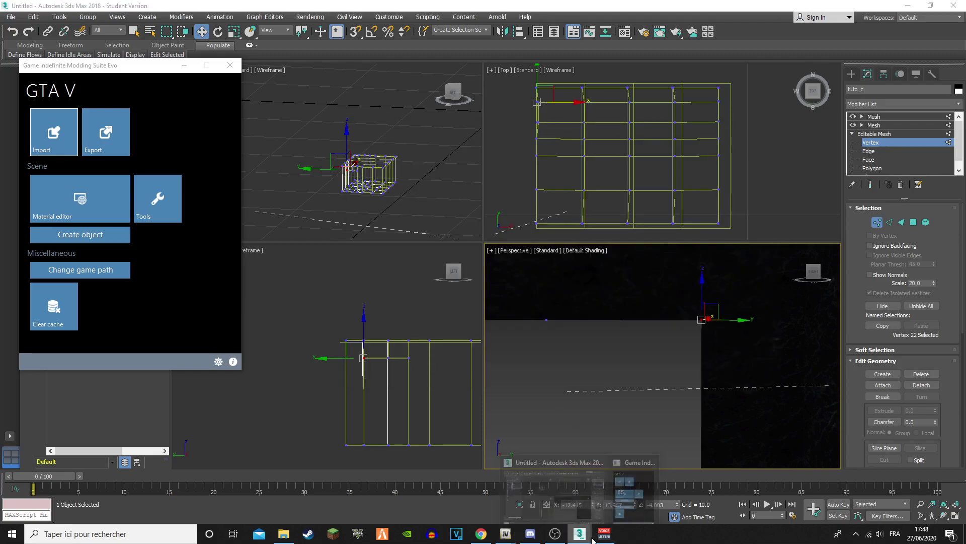
click(614, 486)
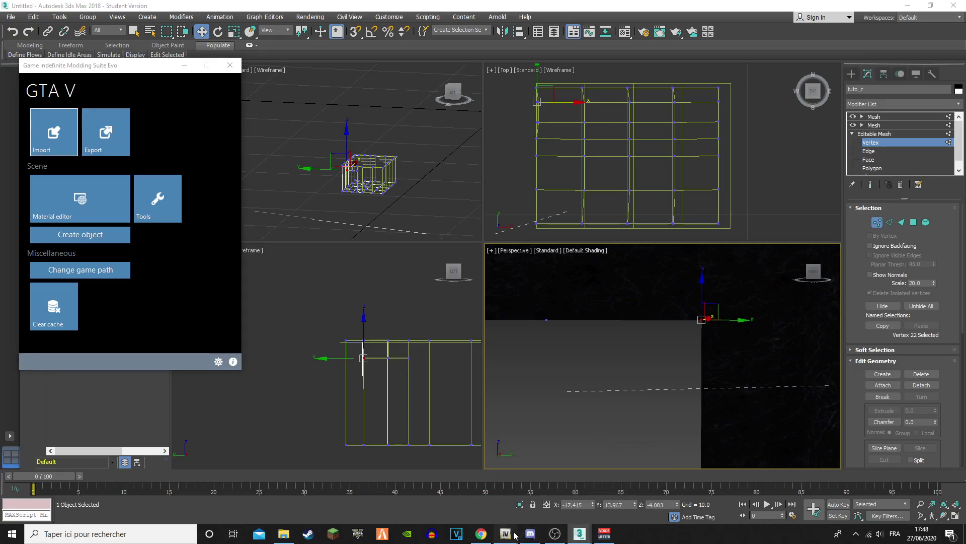
click(505, 534)
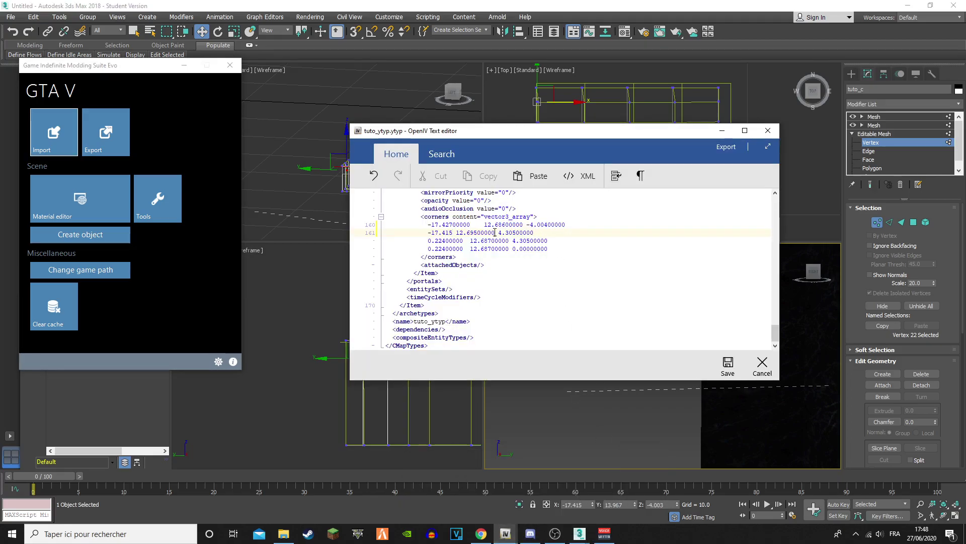
drag(495, 232, 454, 233)
key(ctrl+v)
Set the second portal corner's Z value to -4.003 and pad its coordinates with zeros to eight decimals
click(669, 504)
key(ctrl+c)
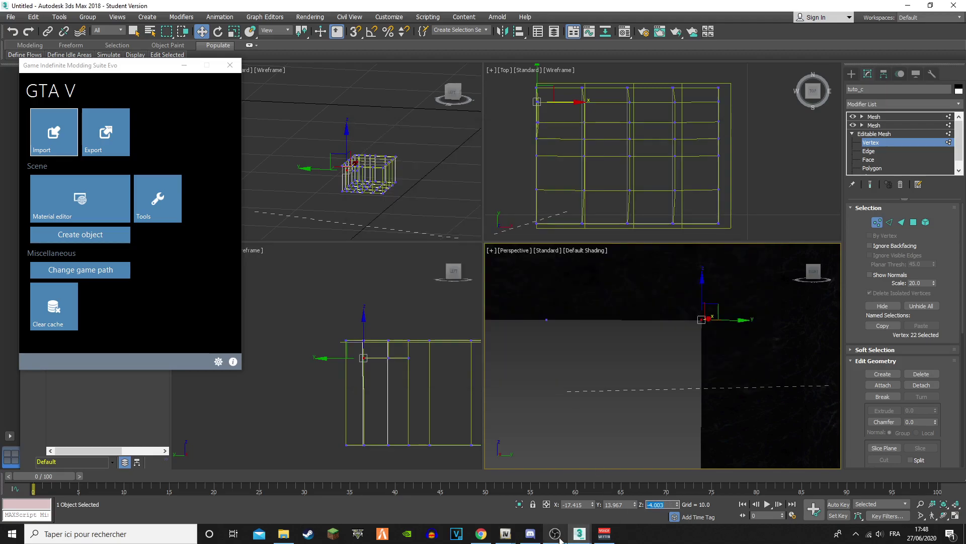
click(506, 534)
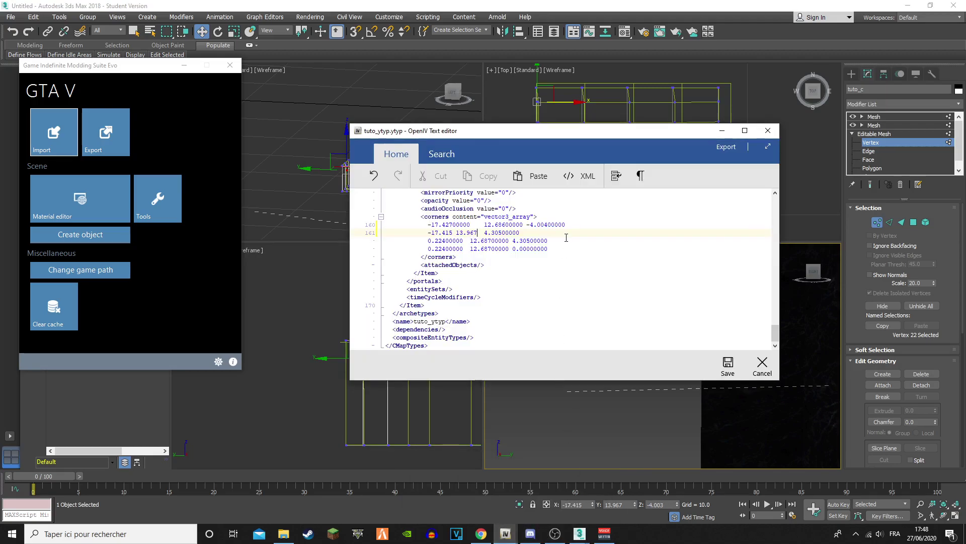
drag(546, 233, 485, 233)
key(ctrl+v)
text(00000)
click(477, 241)
drag(477, 233, 476, 233)
text(700000 -4.003000)
Select the vertex at the lower corner of the door opening, directly below the second portal corner
middle_drag(760, 401, 768, 293)
middle_drag(747, 381, 701, 241)
mouse_move(692, 409)
middle_down()
mouse_move(656, 220)
mouse_move(651, 232)
middle_up()
scroll(638, 373, up, 3)
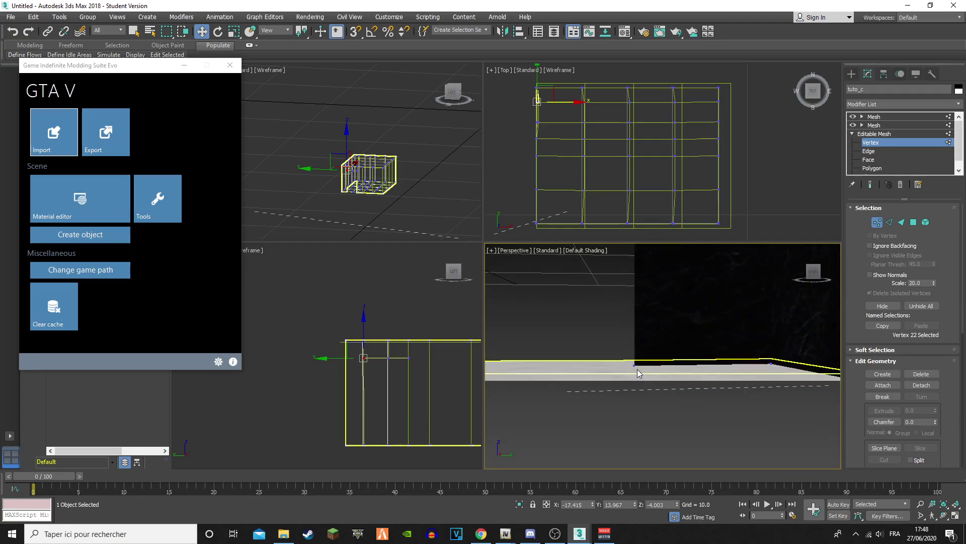
click(635, 367)
scroll(658, 375, down, 2)
middle_drag(658, 376, 661, 388)
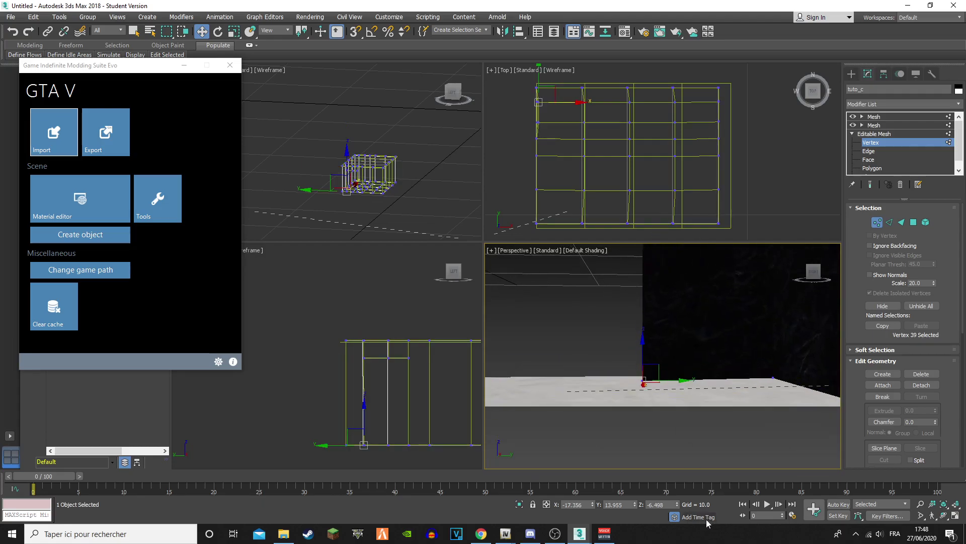
Copy the selected vertex's X coordinate into the third portal corner's X value and pad it to -17.35600000
click(562, 504)
key(ctrl+c)
mouse_move(506, 533)
click(554, 493)
double_click(462, 241)
key(ctrl+v)
text(00000)
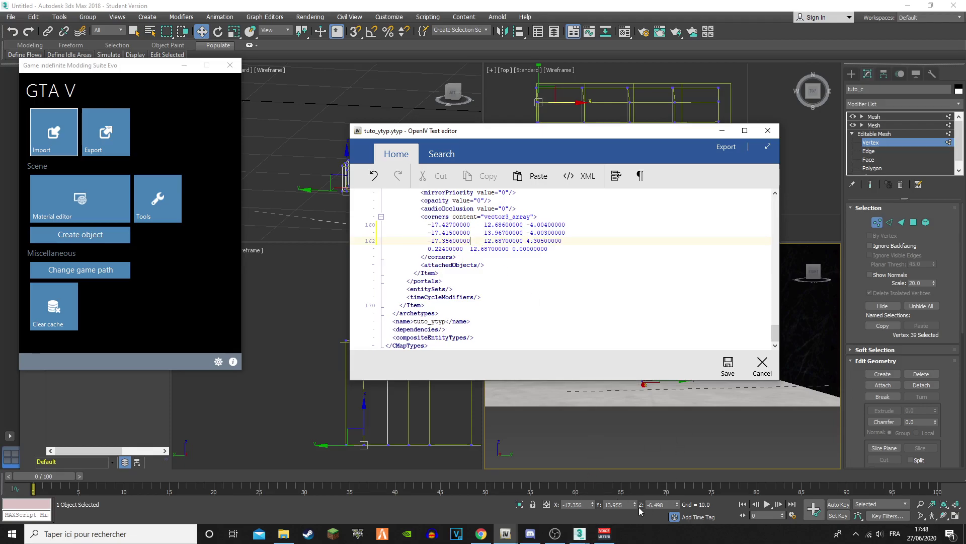
Set the third portal corner's Y value to the selected vertex's Y coordinate, 13.955
double_click(616, 505)
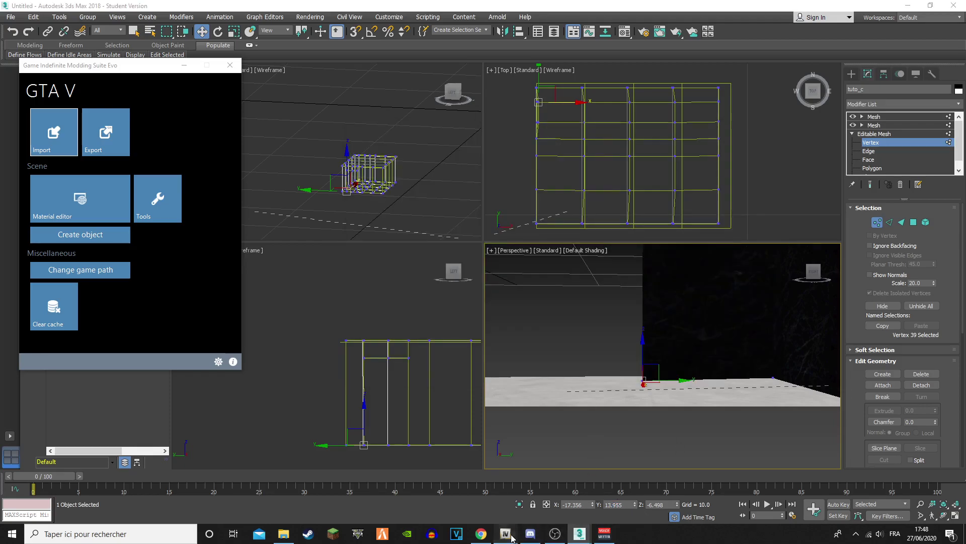
click(507, 533)
click(558, 485)
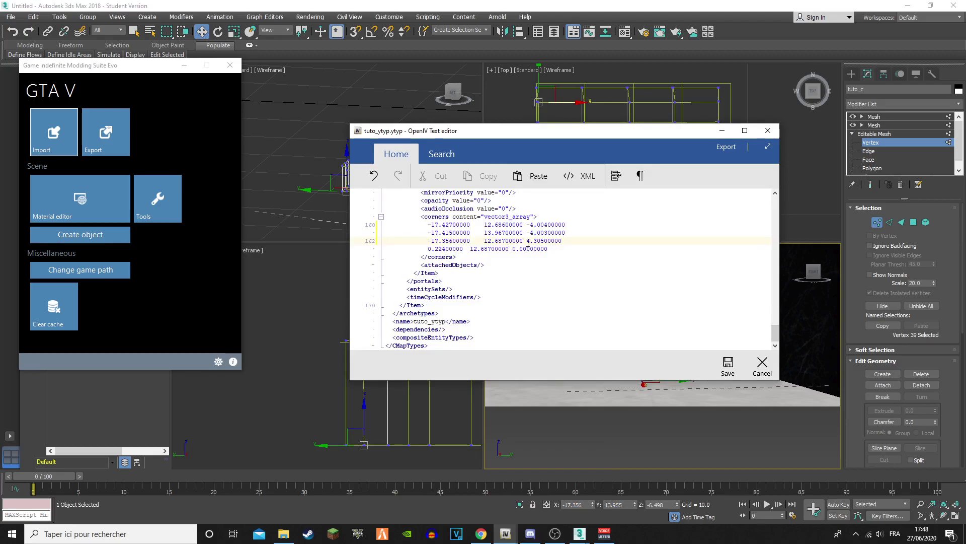
drag(519, 240, 485, 241)
text(13.9550)
Set the third portal corner's Z value to the selected vertex's Z coordinate, -6.498
click(667, 503)
mouse_move(505, 532)
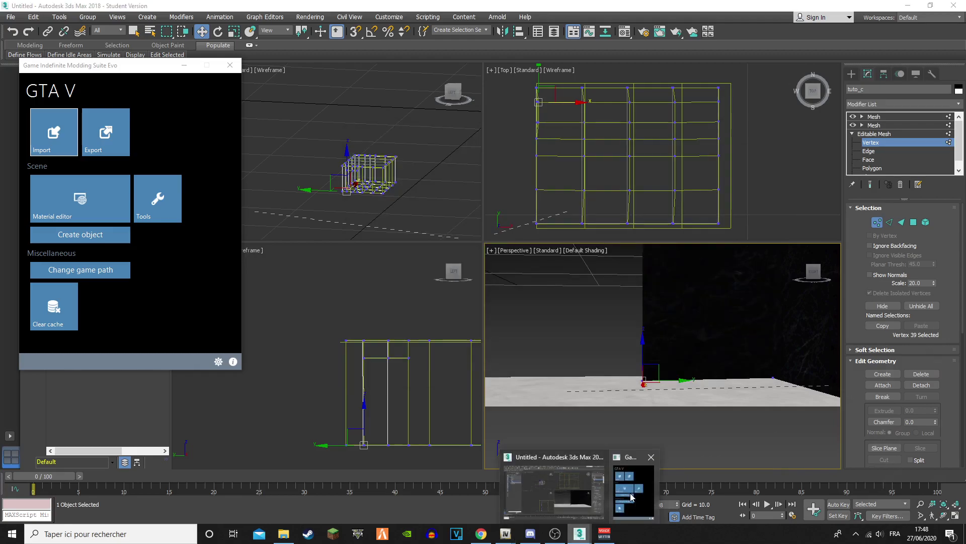
click(587, 485)
drag(562, 244, 527, 244)
text(6.498)
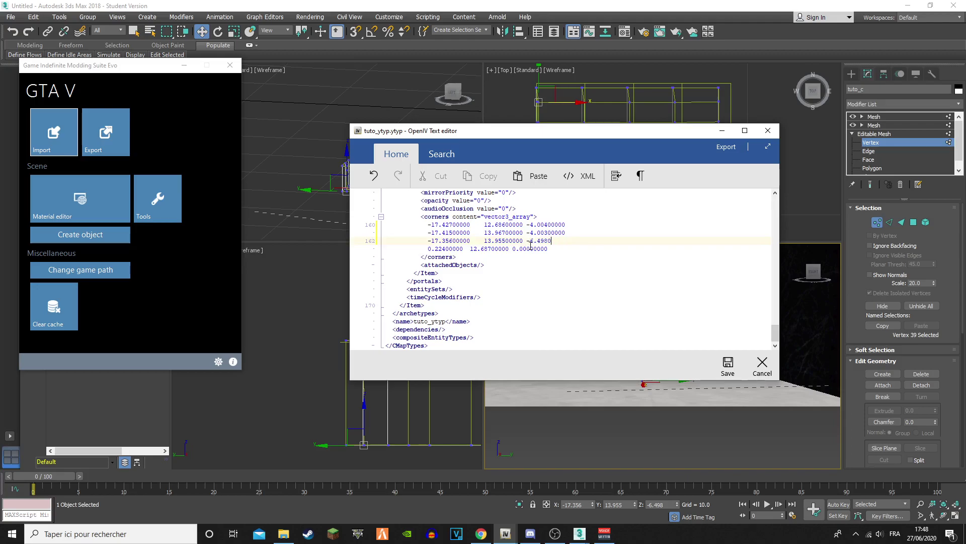
Select the vertex at the remaining lower corner of the door opening in the tuto_c mesh
click(647, 438)
click(712, 426)
middle_drag(712, 426, 665, 419)
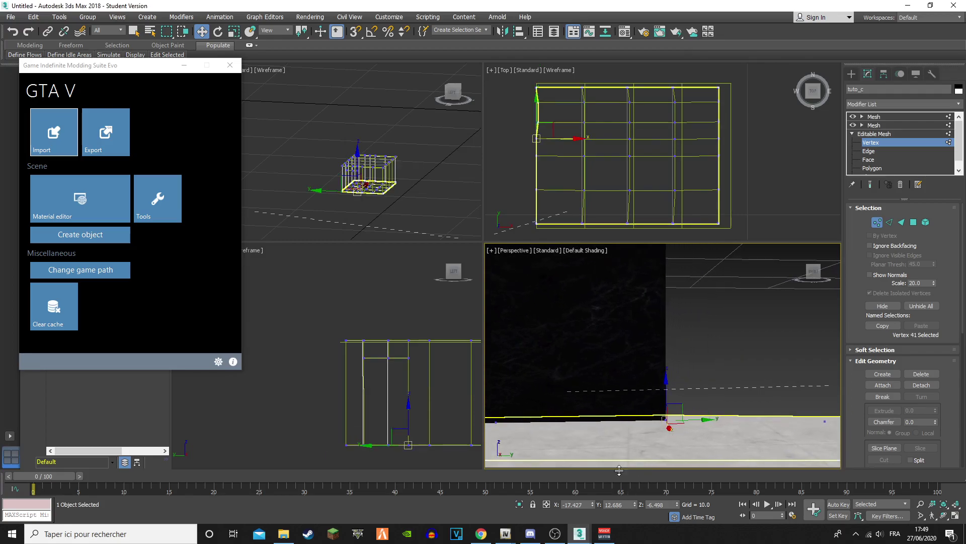
click(825, 421)
click(667, 421)
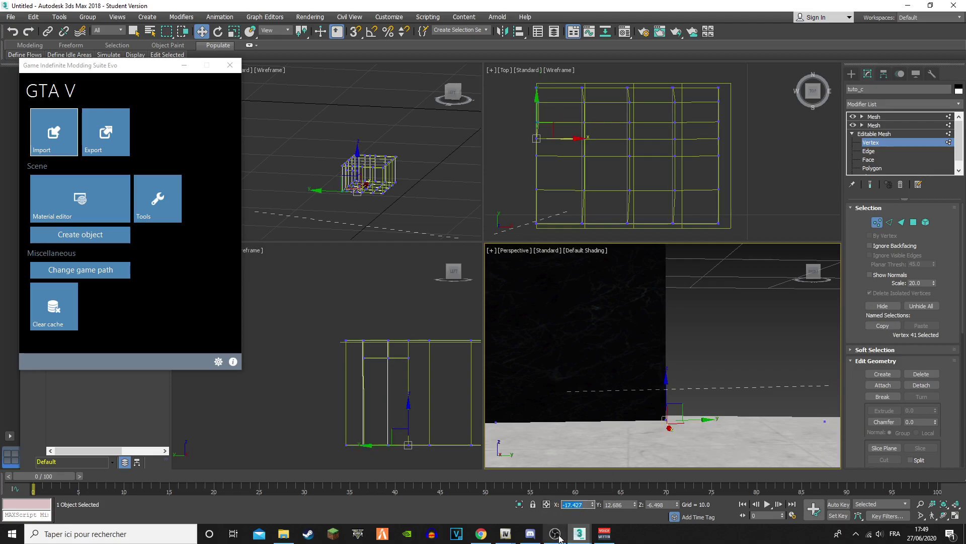
Set the fourth portal corner's X value to -17.42700000 and its Y value to 12.68600000 in tuto_ytyp.ytyp
mouse_move(506, 533)
click(542, 488)
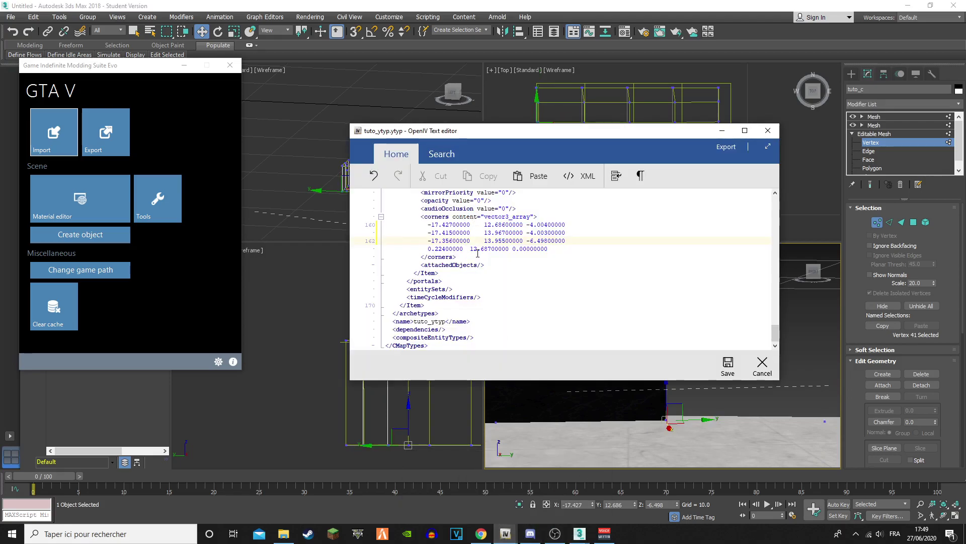
drag(484, 225, 427, 249)
key(ctrl+c)
key(ctrl+v)
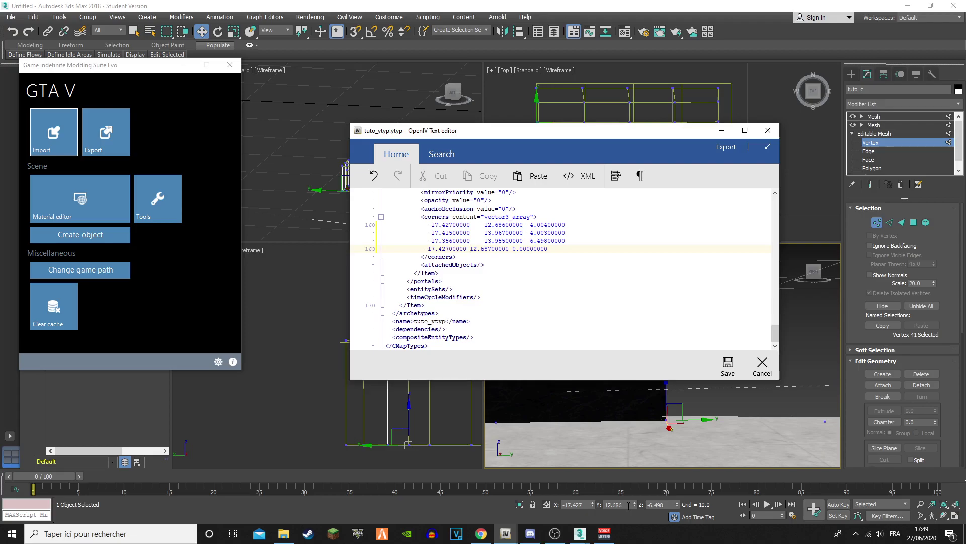
drag(628, 505, 596, 509)
click(505, 534)
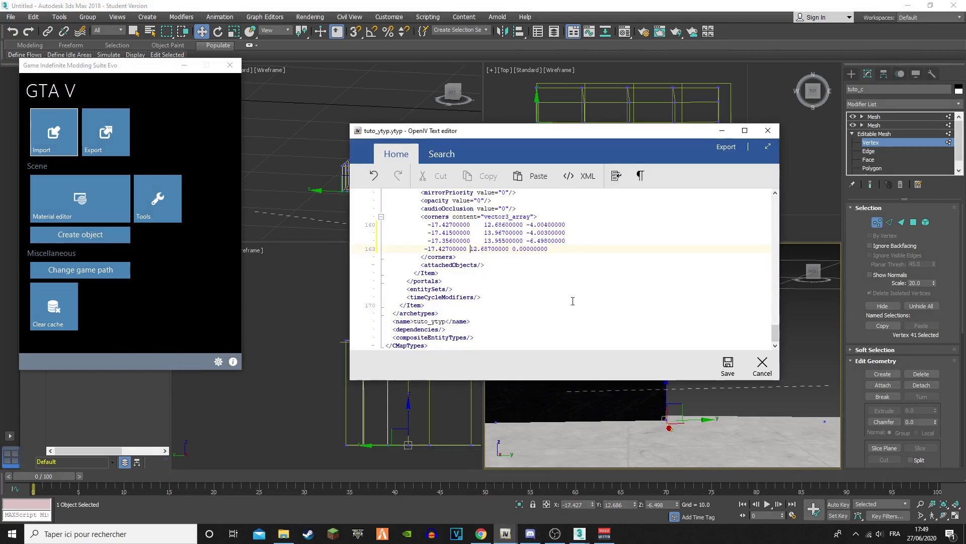
drag(503, 224, 475, 250)
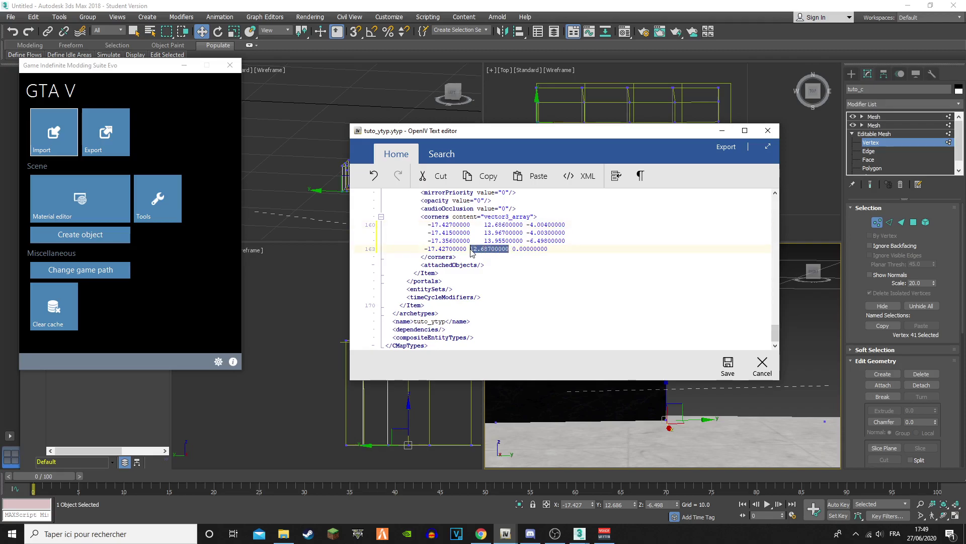
key(ctrl+v)
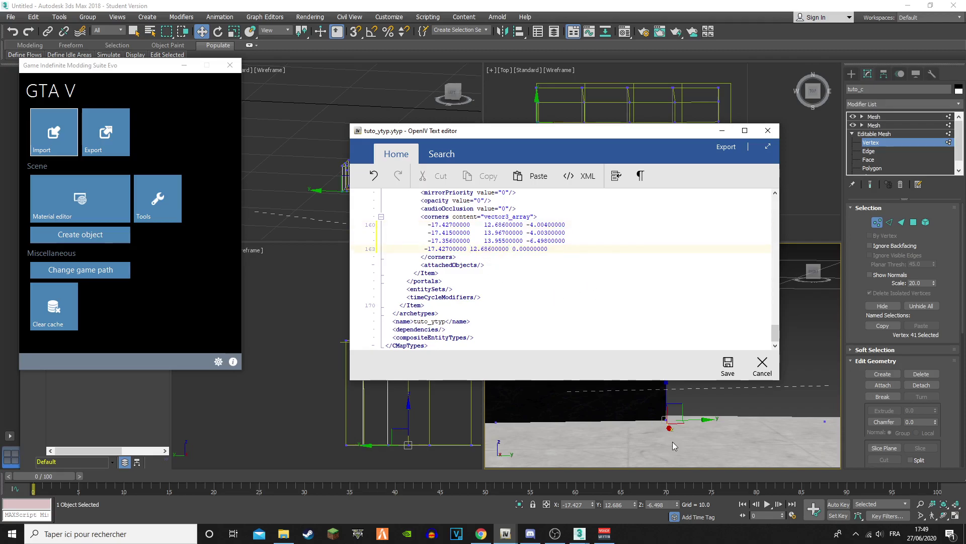
Copy the third portal corner's Z value, -6.49800000, into the fourth corner and save tuto_ytyp.ytyp
click(709, 512)
mouse_move(505, 532)
click(557, 505)
drag(566, 240, 512, 249)
key(ctrl+c)
key(ctrl+v)
click(728, 366)
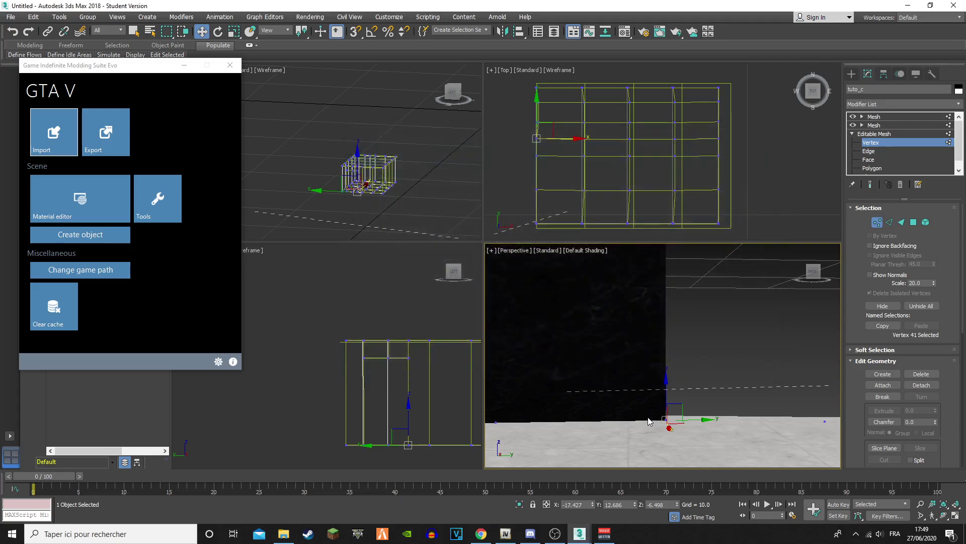
Open content.xml from the garagebuilding dlc.rpf in the OpenIV text editor and move its window off the file tree
click(506, 534)
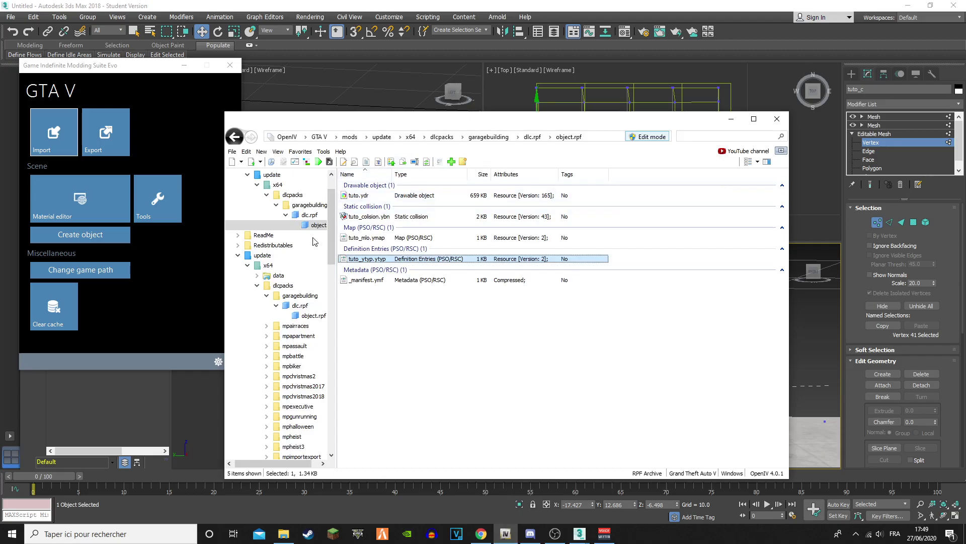
click(311, 215)
click(371, 217)
right_click(371, 217)
click(387, 222)
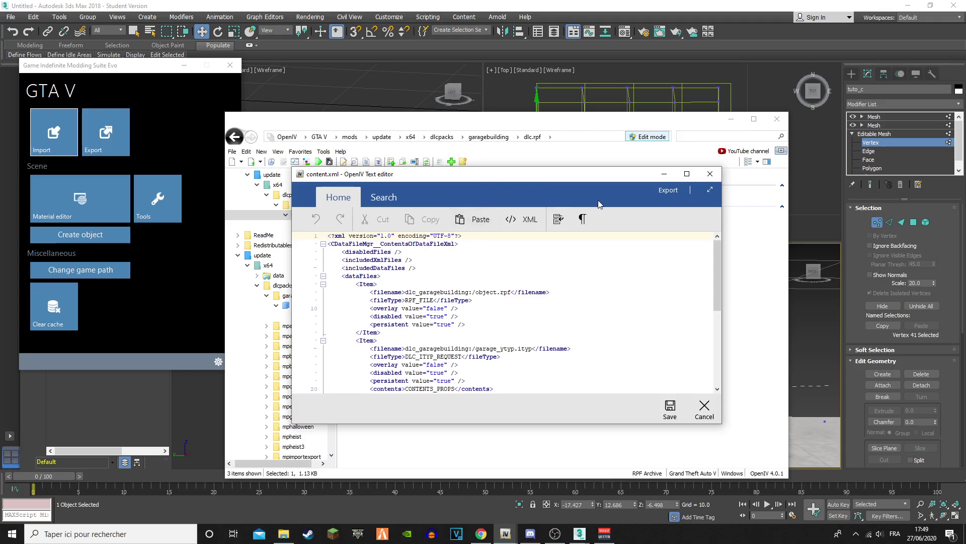
drag(574, 177, 731, 200)
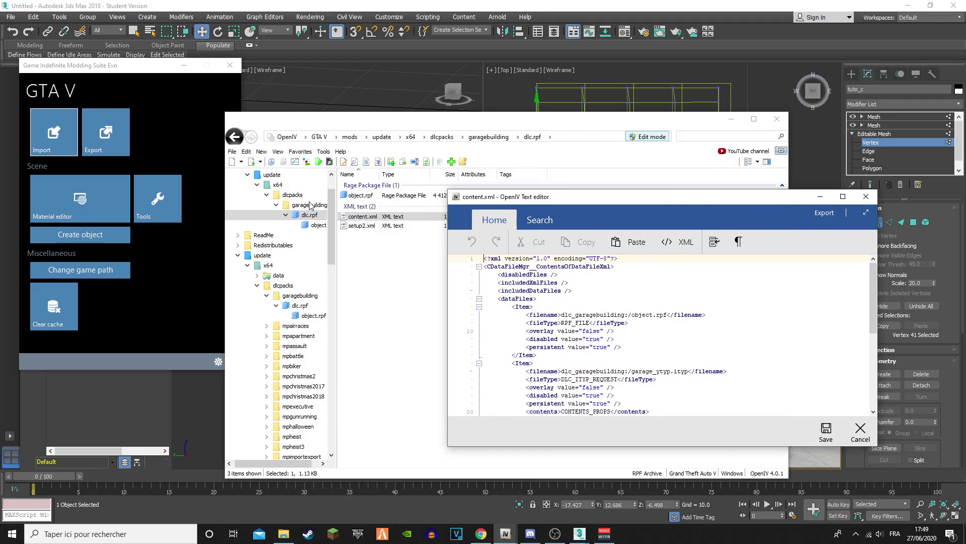
Close content.xml and rename the garagebuilding folder in the mods dlcpacks folder to tuto
click(865, 197)
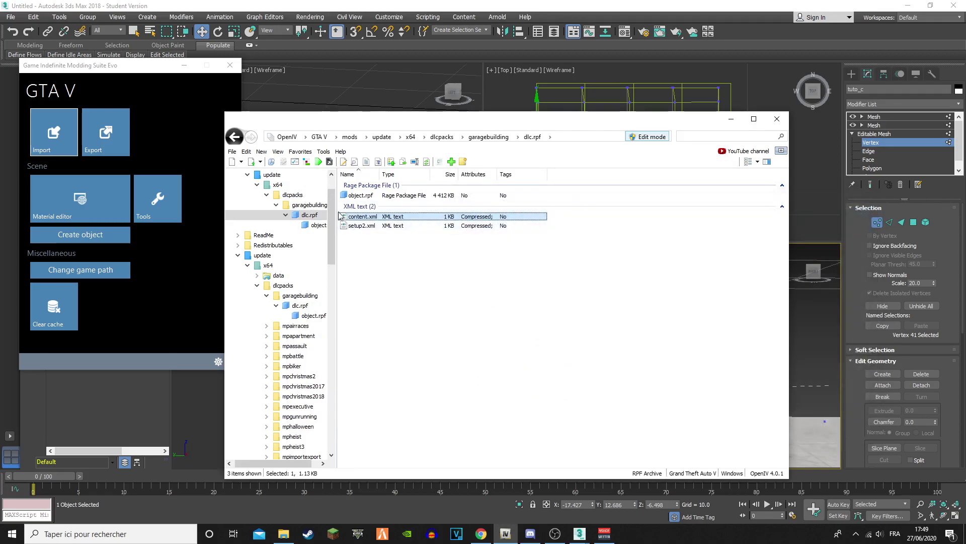
click(306, 195)
right_click(370, 197)
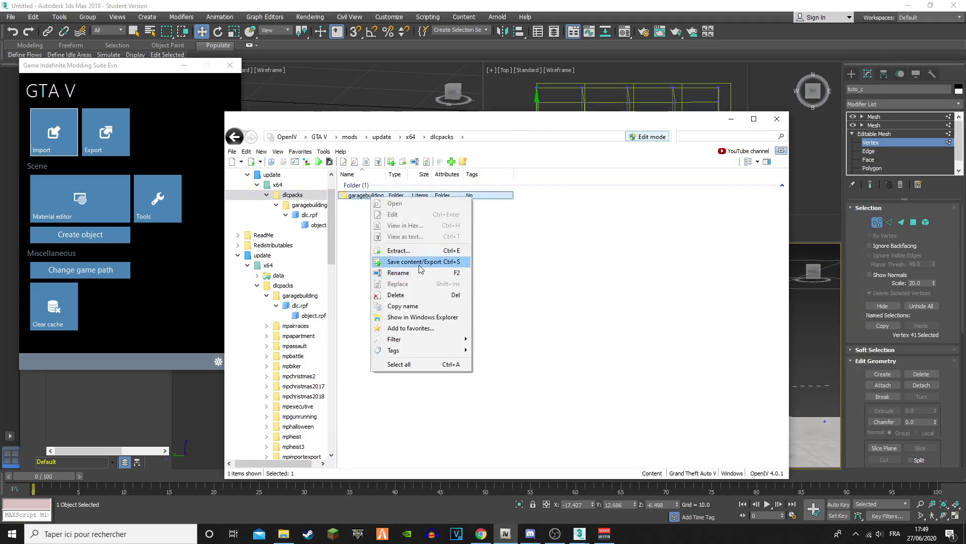
click(418, 273)
text(tuto)
key(Return)
Open content.xml from the tuto folder's dlc.rpf for editing and set the first data file's name to dlc_tuto:/object.rpf
double_click(350, 196)
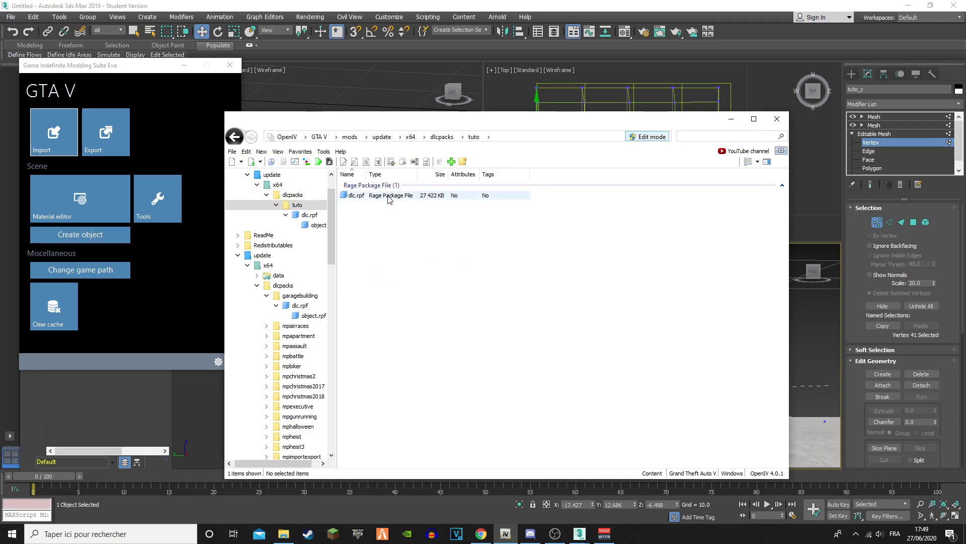
double_click(388, 197)
click(397, 216)
right_click(397, 217)
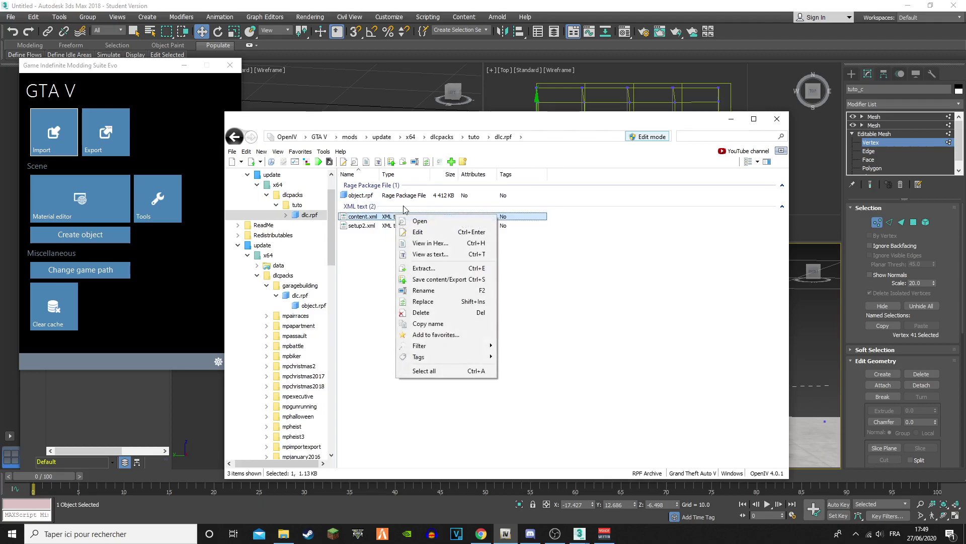
click(417, 232)
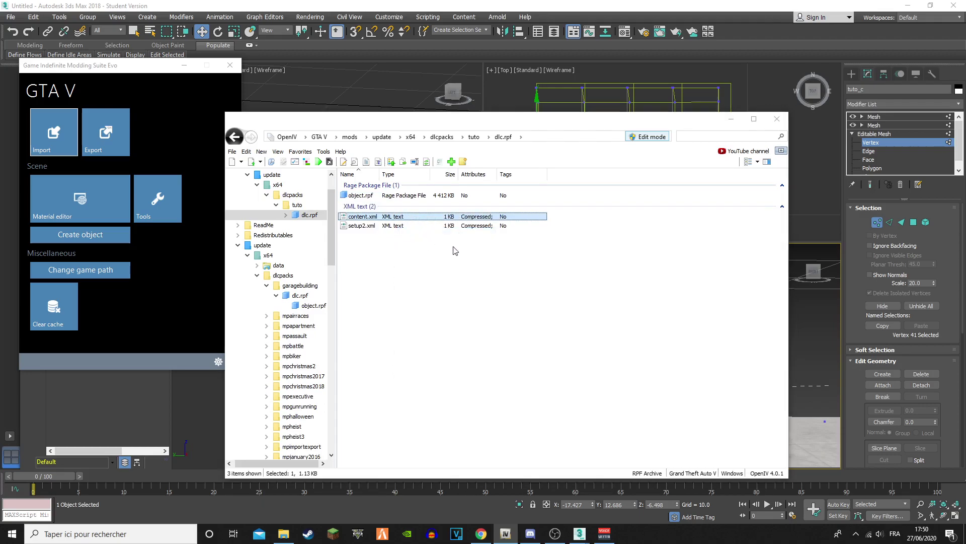
drag(468, 292, 420, 292)
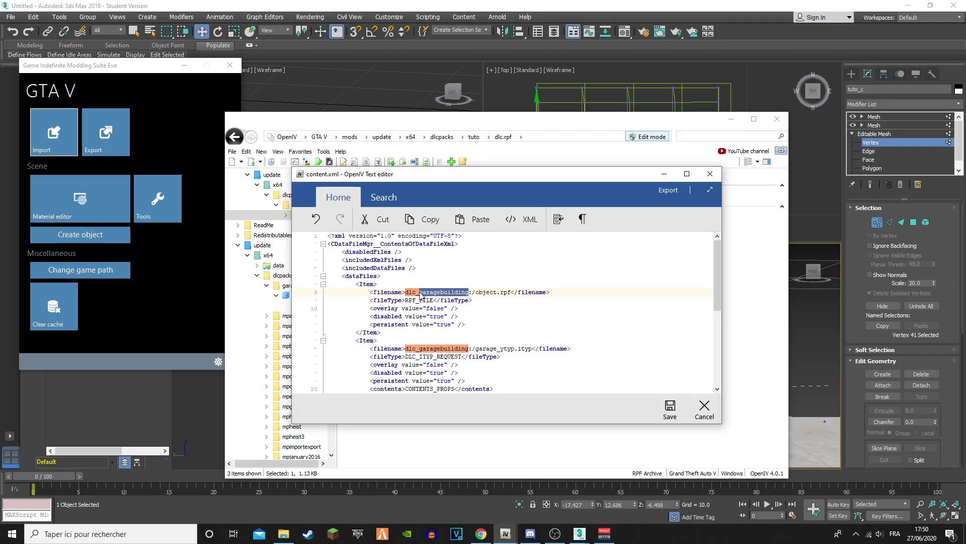
text(tuto)
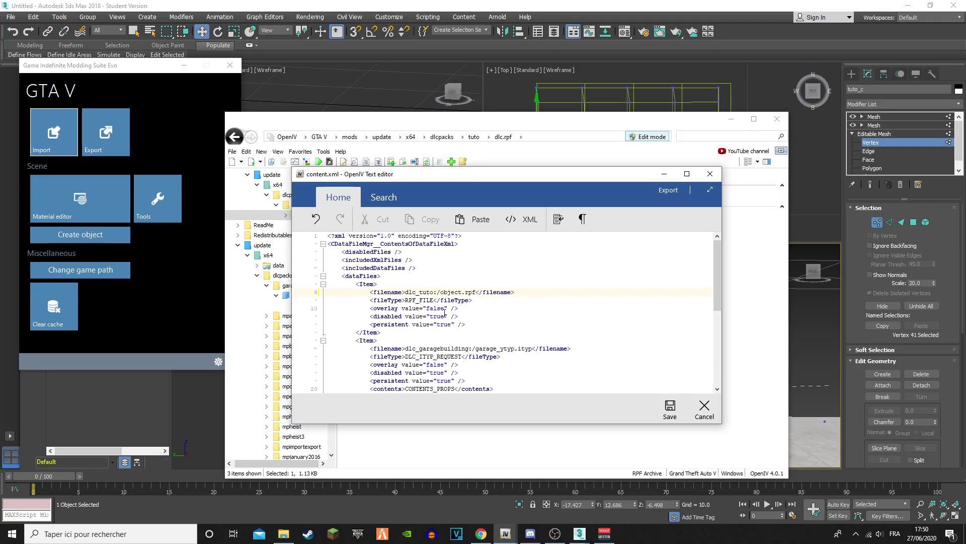
Set the second data file's name in content.xml to dlc_tuto:/tuto_ytyp.ityp
drag(478, 177, 508, 211)
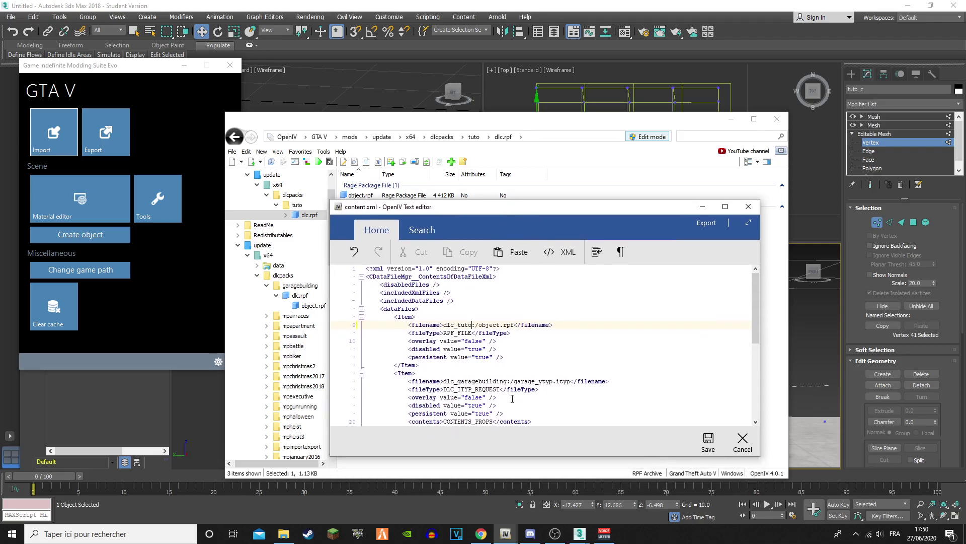
double_click(506, 382)
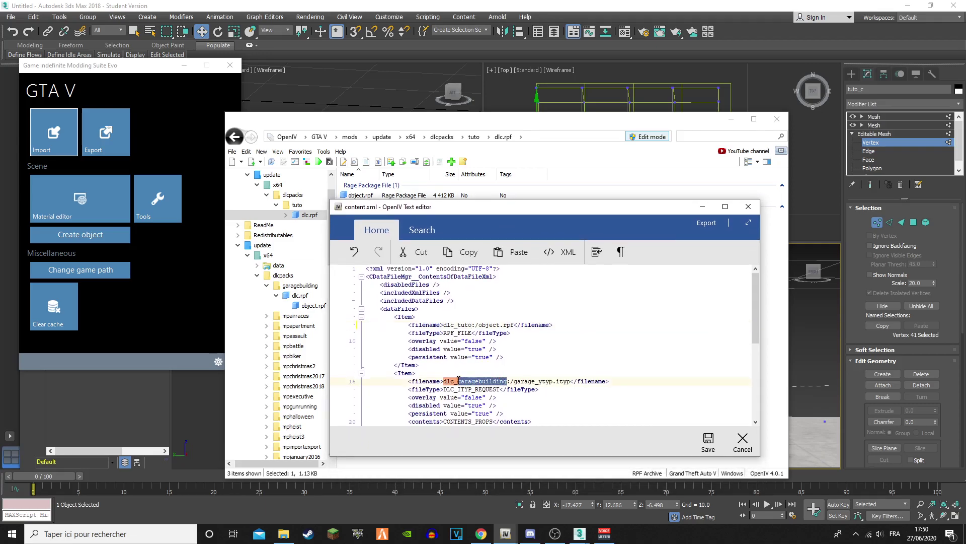
text(dlc_tuto)
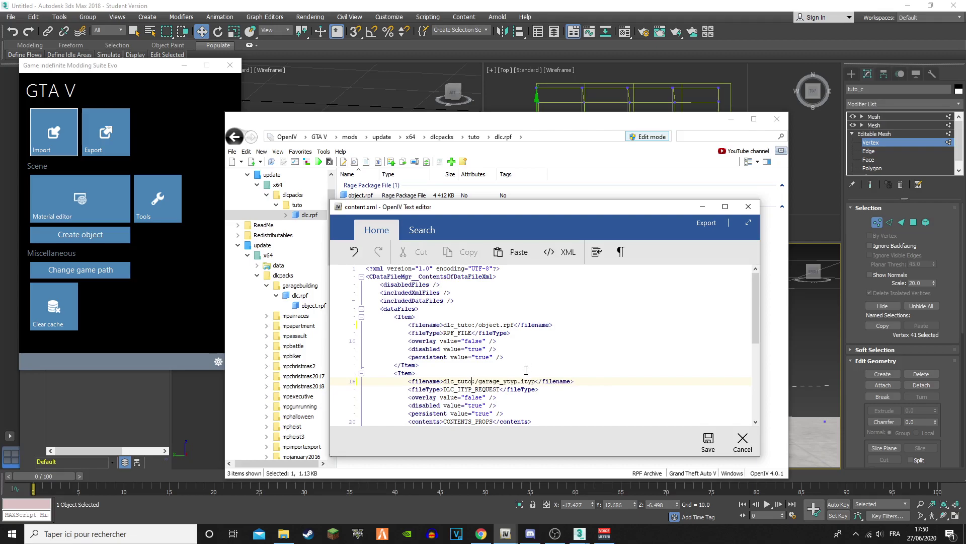
double_click(499, 382)
text(tuto)
Set the first filesToEnable item in content.xml to dlc_tuto:/object.rpf
scroll(479, 382, down, 2)
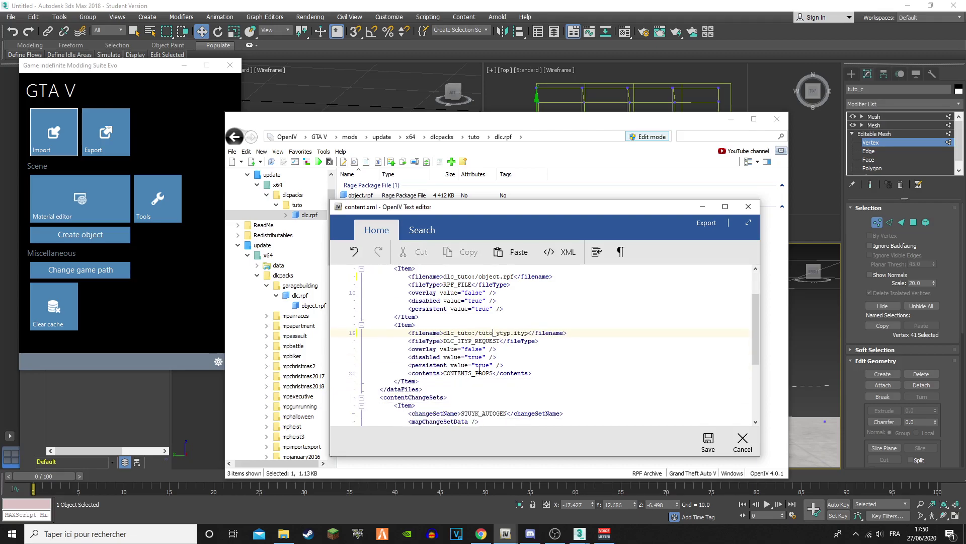
scroll(480, 372, down, 2)
scroll(485, 372, down, 2)
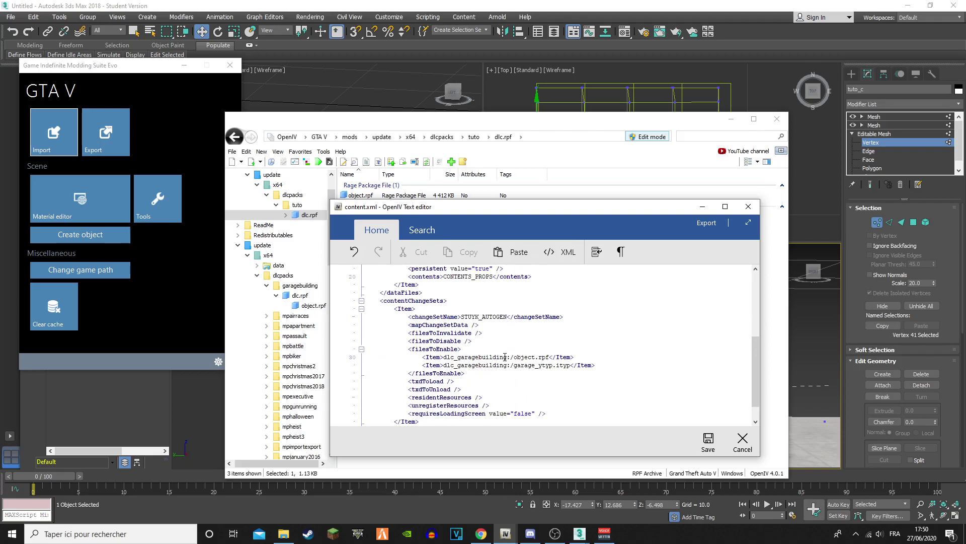
drag(509, 357, 459, 357)
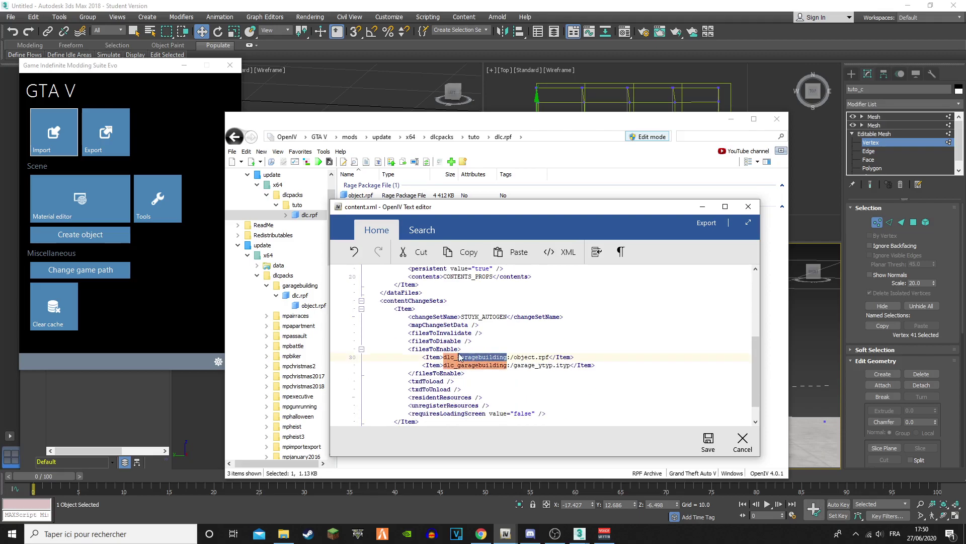
text(auto)
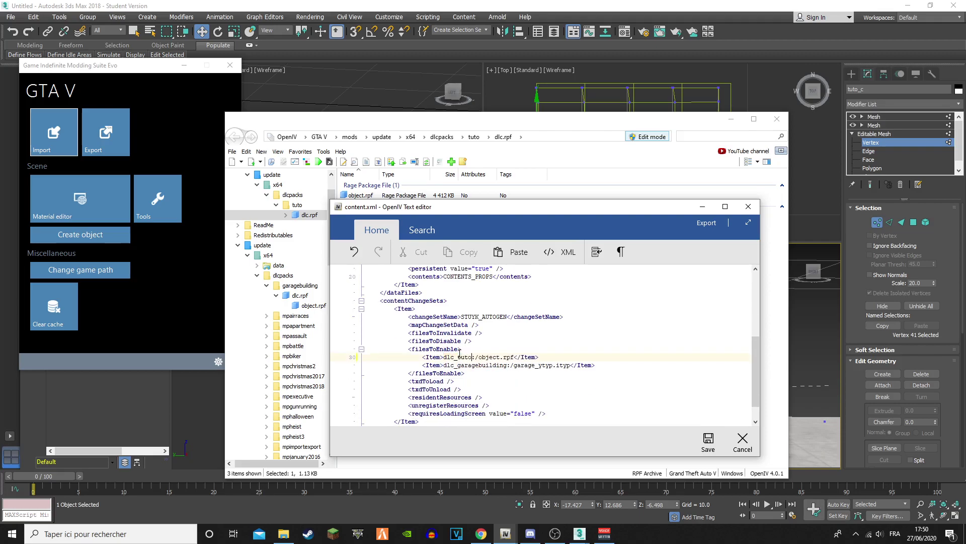
Set the second filesToEnable item to dlc_tuto:/tuto_ytyp.ityp and save content.xml
double_click(474, 365)
key(Right)
key(BackSpace)
key(BackSpace)
key(BackSpace)
key(BackSpace)
key(BackSpace)
key(BackSpace)
key(BackSpace)
key(BackSpace)
key(BackSpace)
key(BackSpace)
key(BackSpace)
key(BackSpace)
key(BackSpace)
key(BackSpace)
text(tuto)
double_click(484, 364)
click(482, 364)
double_click(481, 365)
text(tuto)
scroll(471, 352, down, 1)
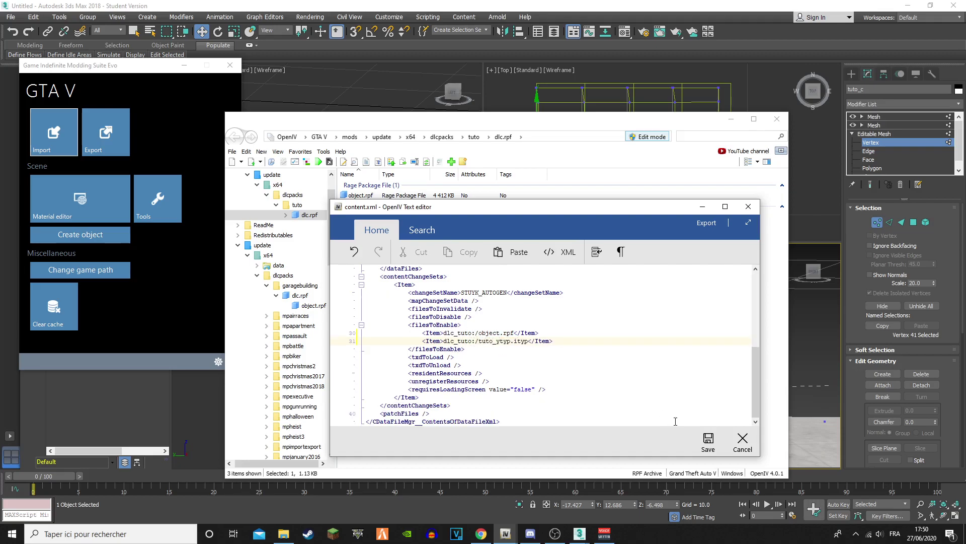
click(708, 442)
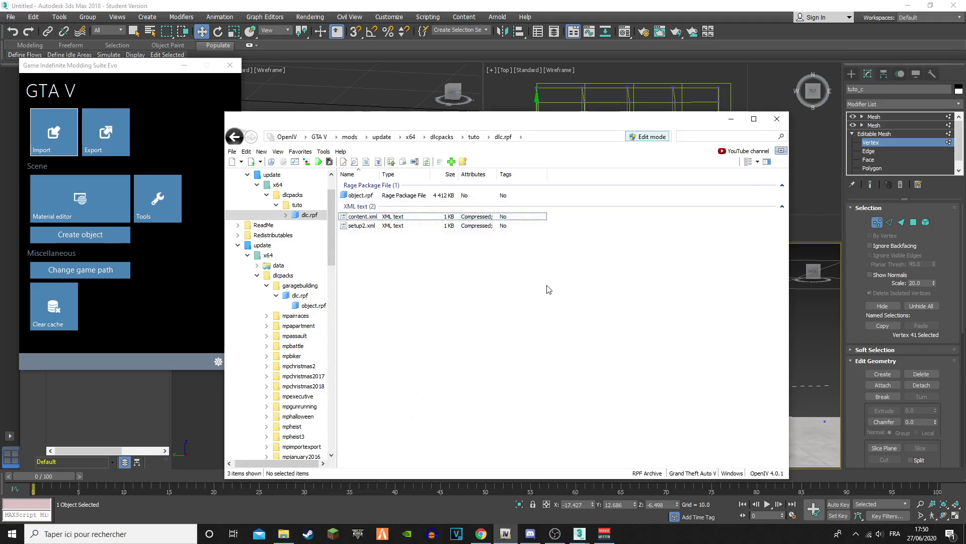
Open setup2.xml for editing, set its deviceName to dlc_tuto and save the file
click(395, 226)
right_click(395, 228)
click(443, 244)
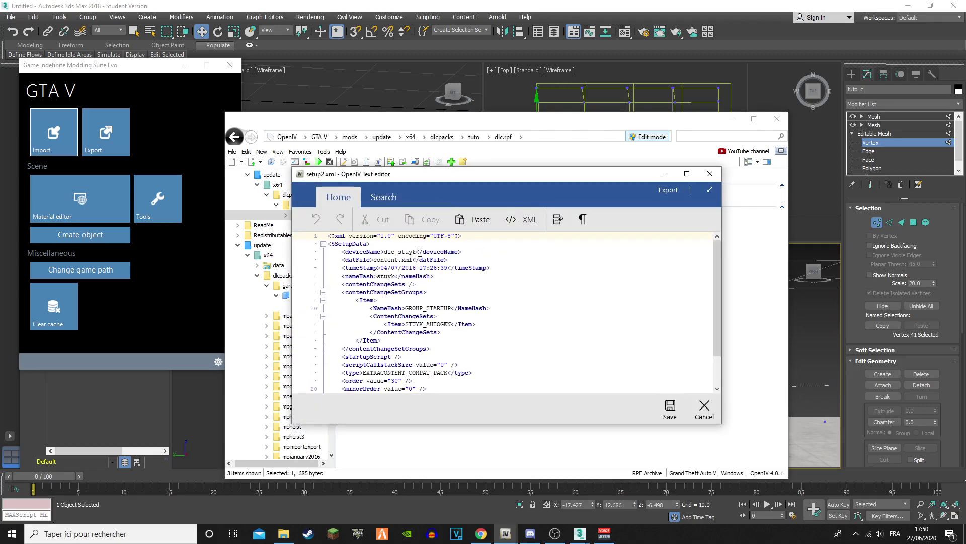
double_click(417, 250)
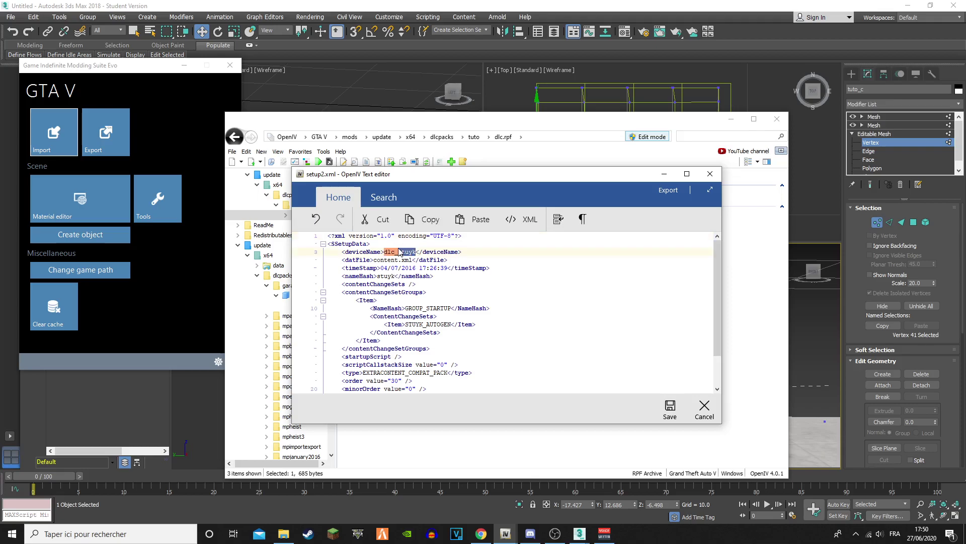
text(tuto)
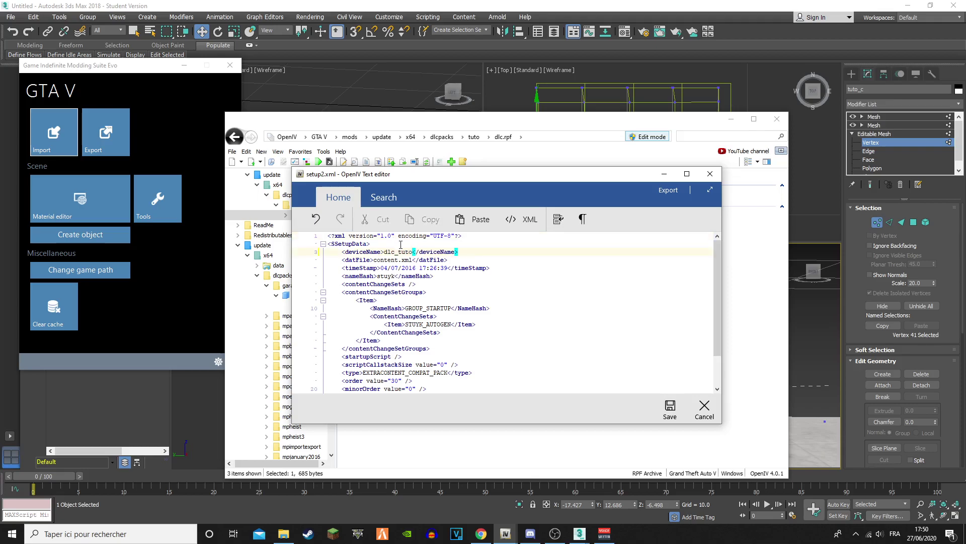
scroll(417, 282, down, 2)
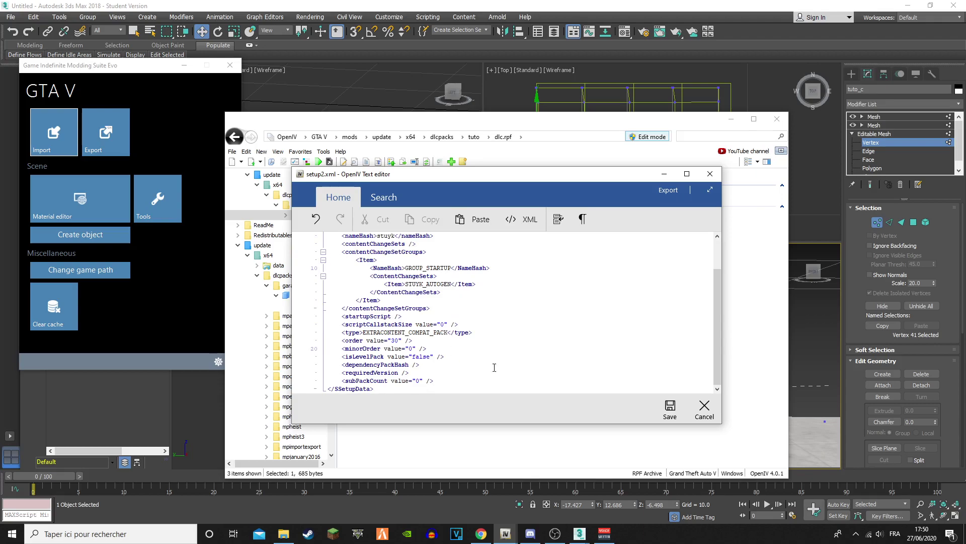
click(670, 407)
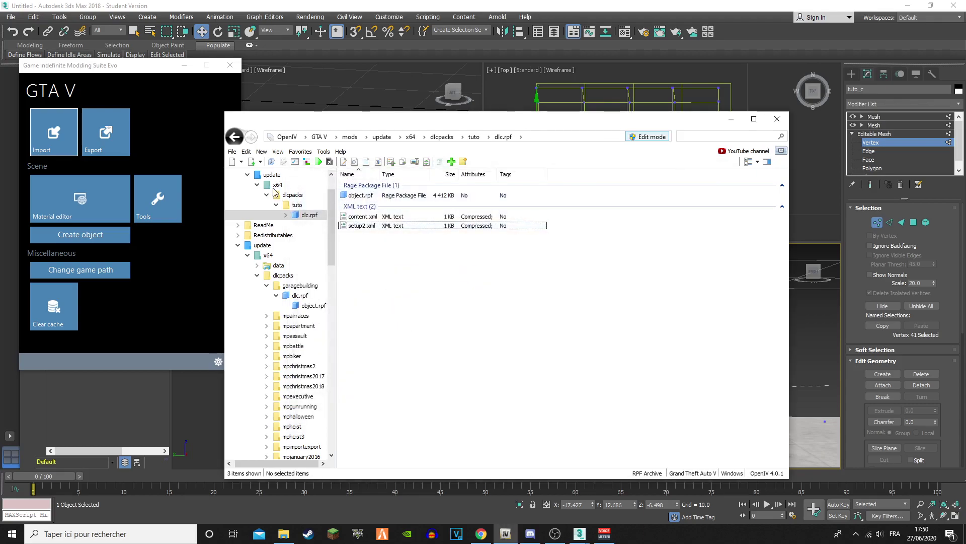
Minimize 3ds Max and copy the name of the tuto folder in the mods dlcpacks folder
click(908, 5)
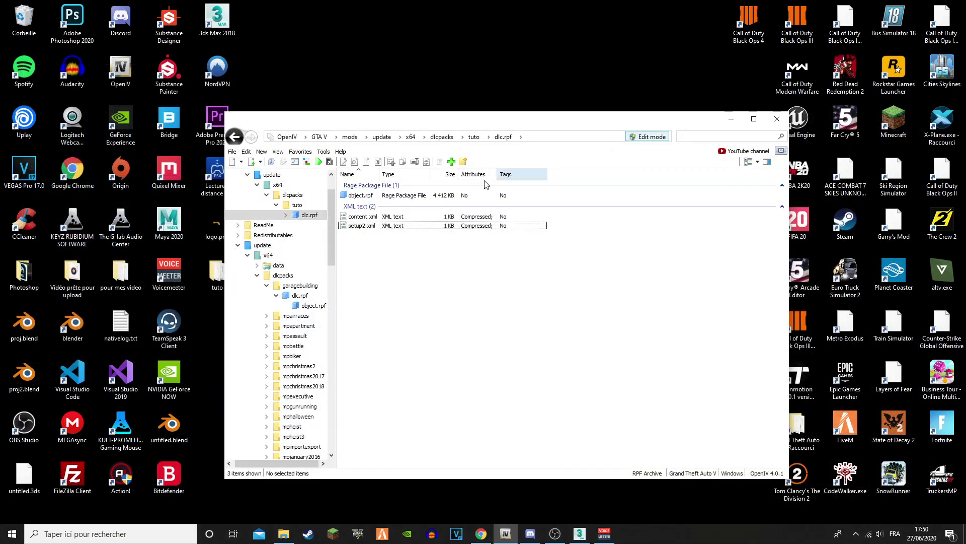
click(293, 195)
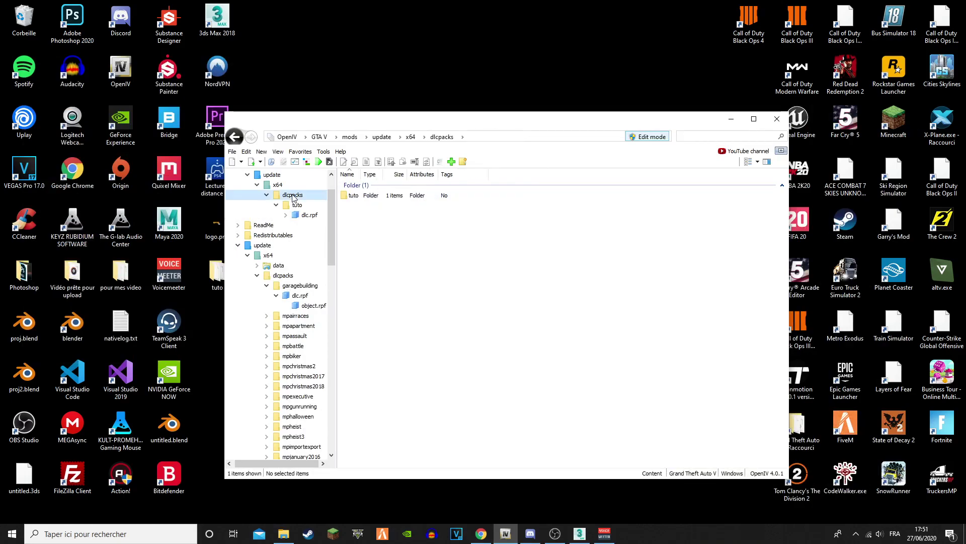
right_click(370, 196)
right_click(368, 195)
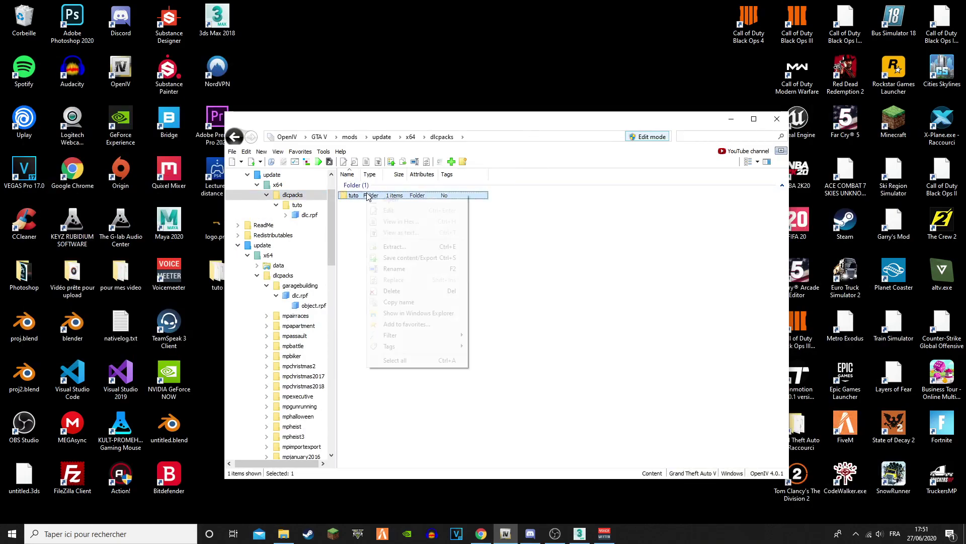
click(402, 303)
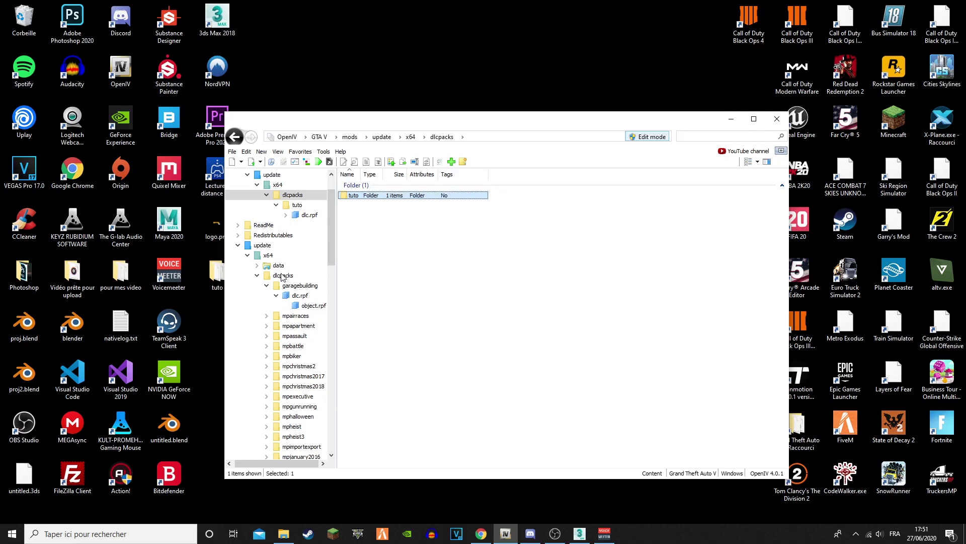
Open update.rpf in the game's original update folder and copy the archive to the mods folder
click(262, 245)
click(235, 136)
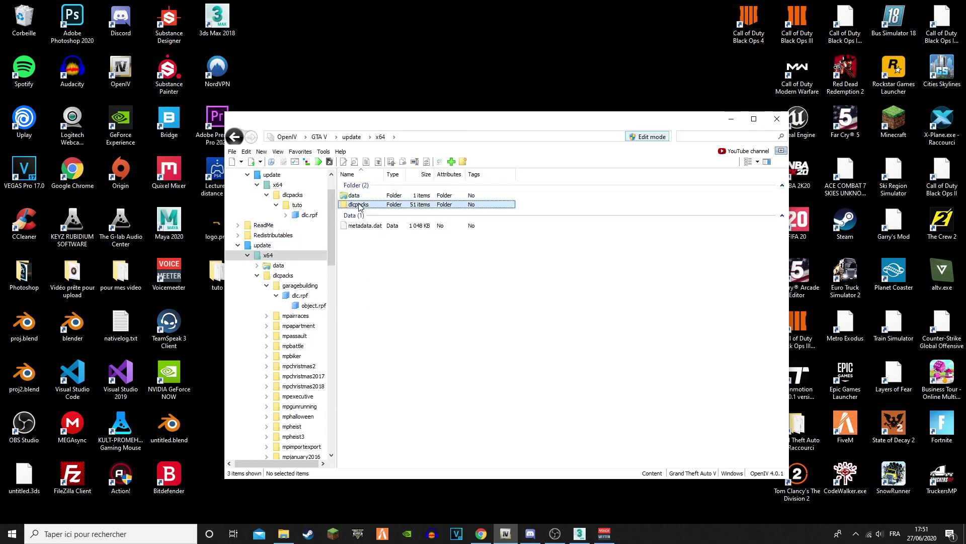
click(235, 137)
double_click(402, 223)
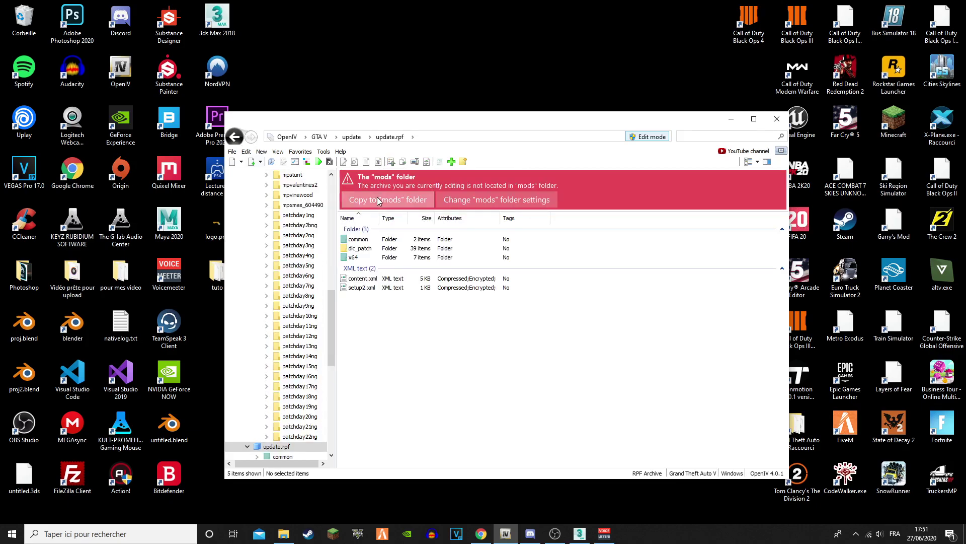
click(387, 200)
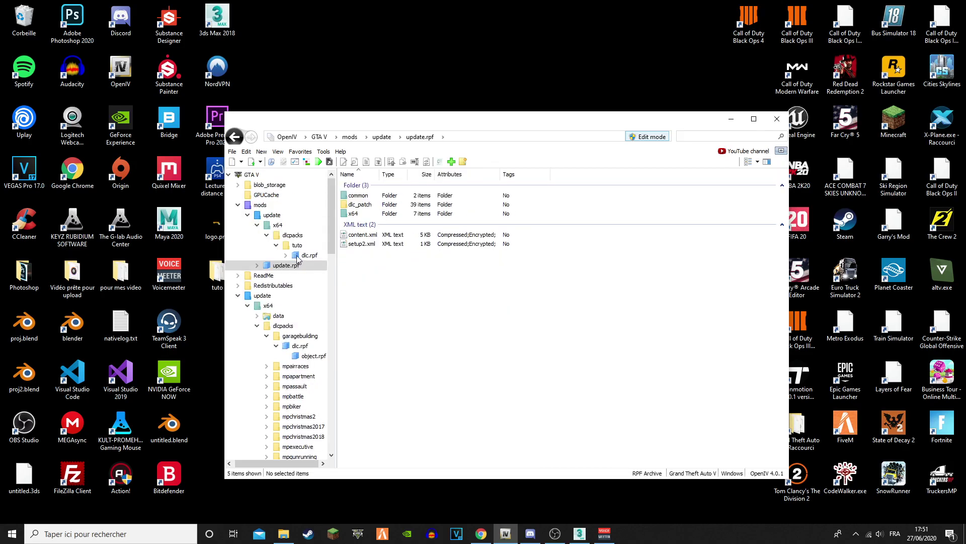
Open dlclist.xml for editing from common/data in the mods copy of update.rpf
double_click(360, 195)
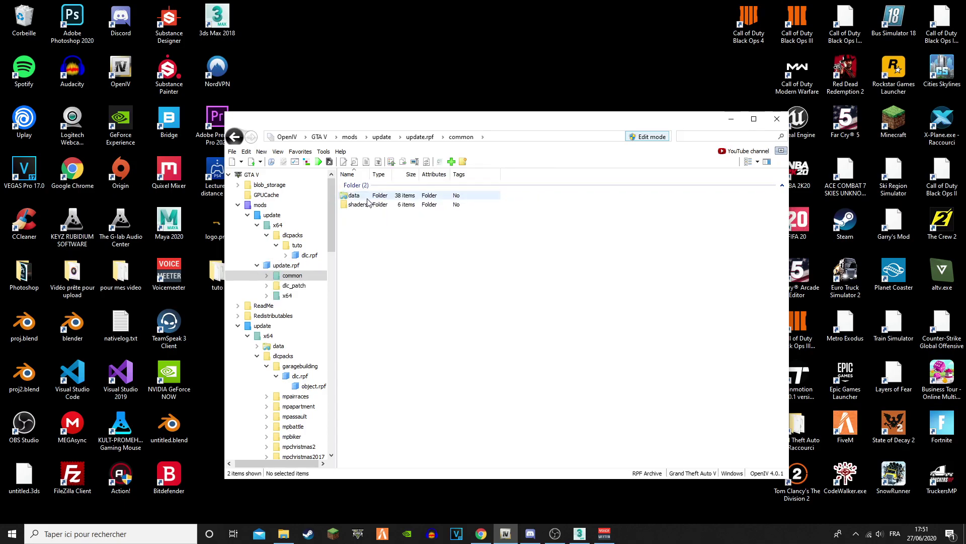
click(364, 197)
double_click(364, 200)
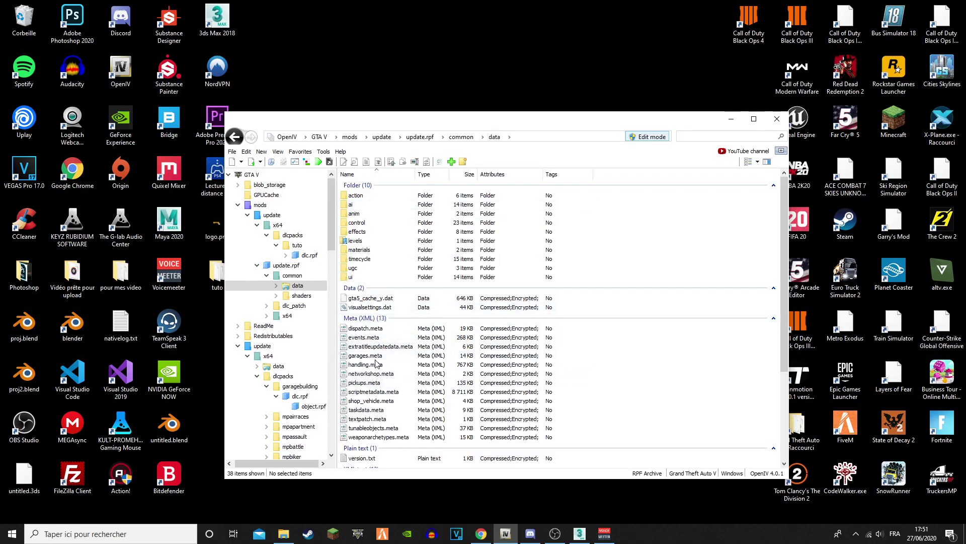
scroll(373, 370, down, 5)
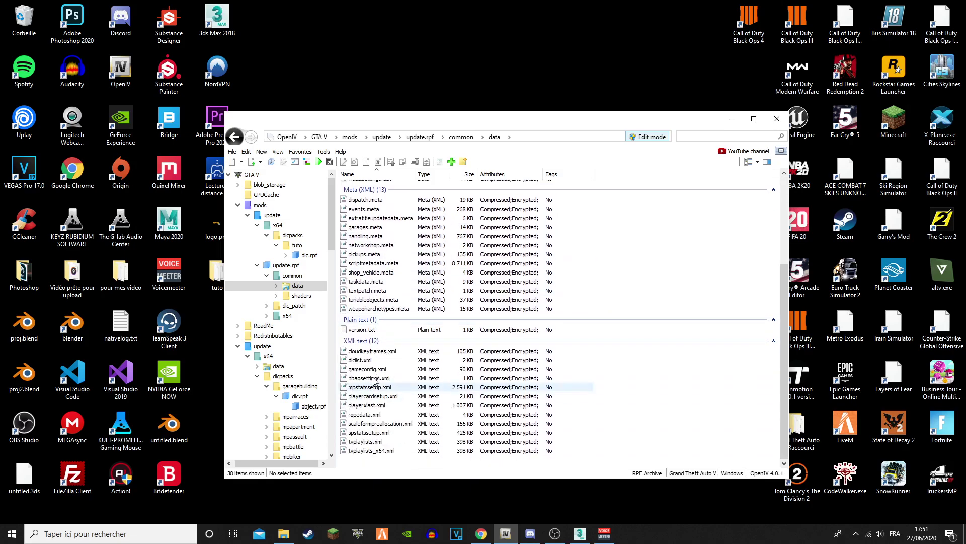
right_click(371, 360)
click(402, 216)
Duplicate the mpheist3 item at the end of dlclist.xml, change the copy's path to dlcpacks:/tuto/ and save the file
scroll(435, 298, down, 10)
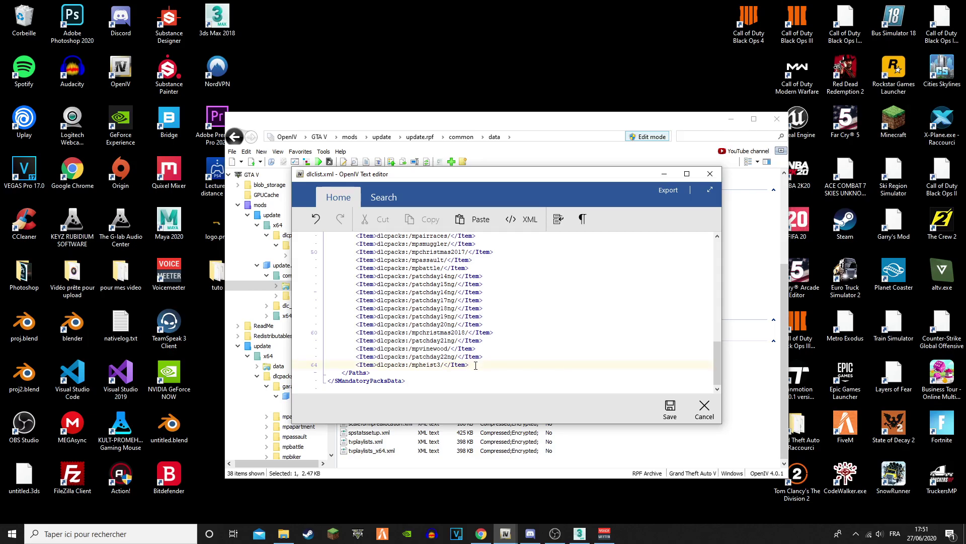
drag(467, 360, 313, 371)
key(ctrl+c)
click(494, 364)
key(Return)
key(ctrl+v)
key(Delete)
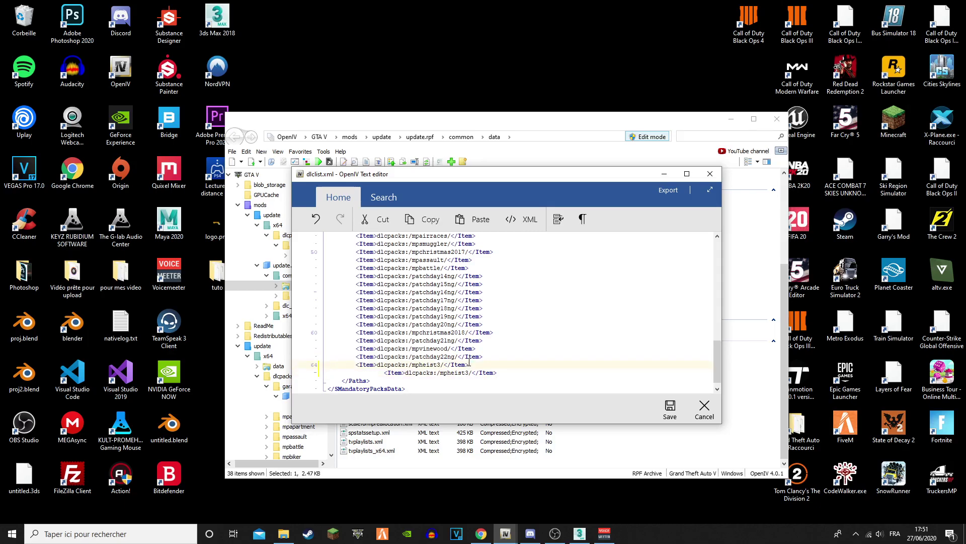
double_click(455, 373)
text(tuto)
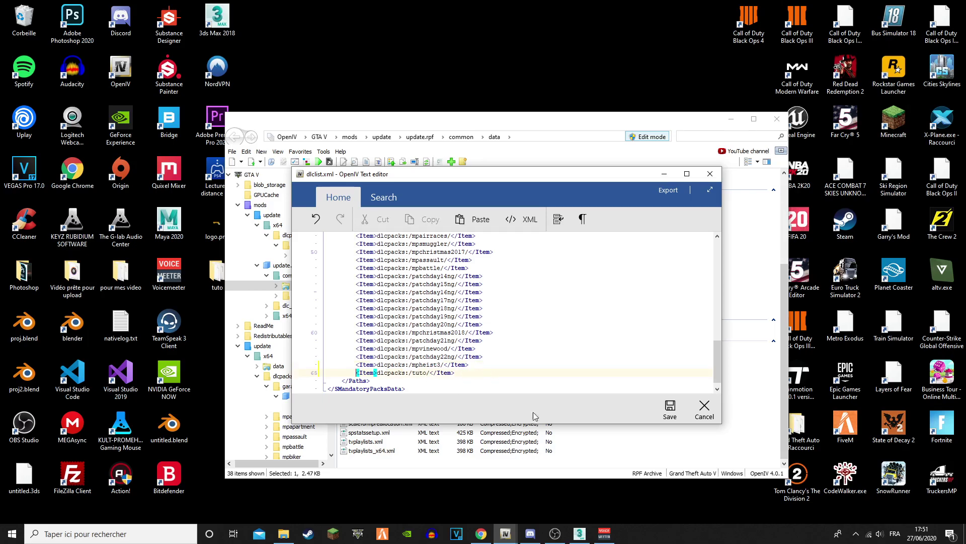
click(670, 406)
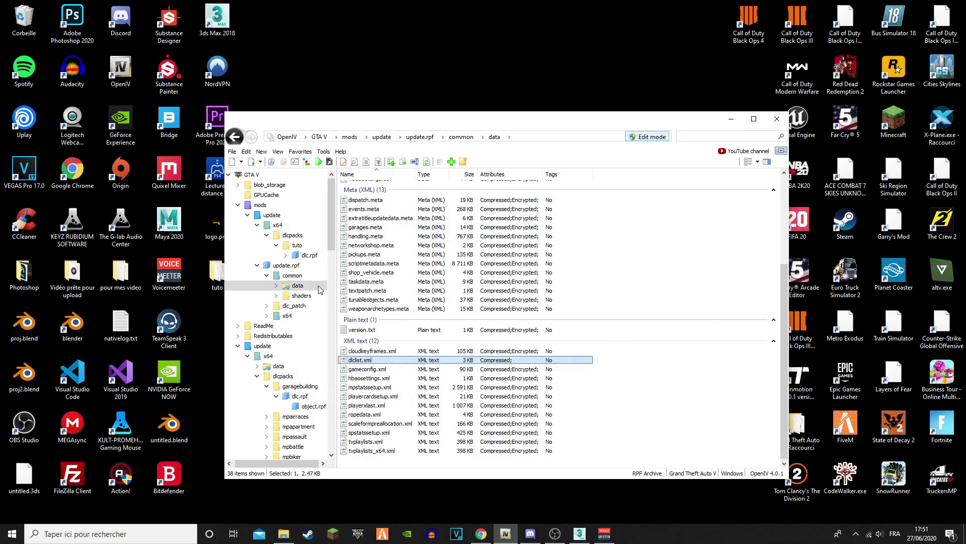
Leave OpenIV, launch CodeWalker from the desktop and fly forward over the loaded city
click(777, 119)
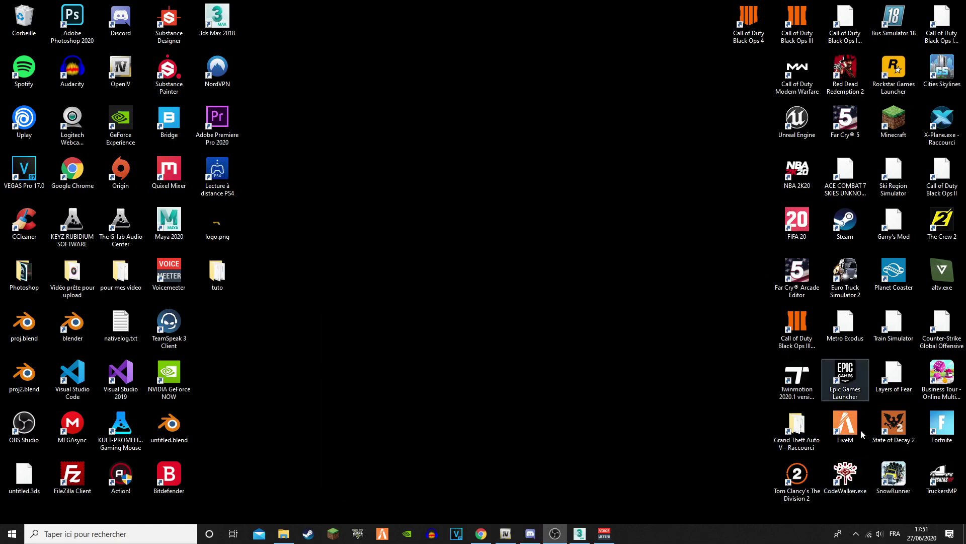
click(845, 476)
double_click(845, 476)
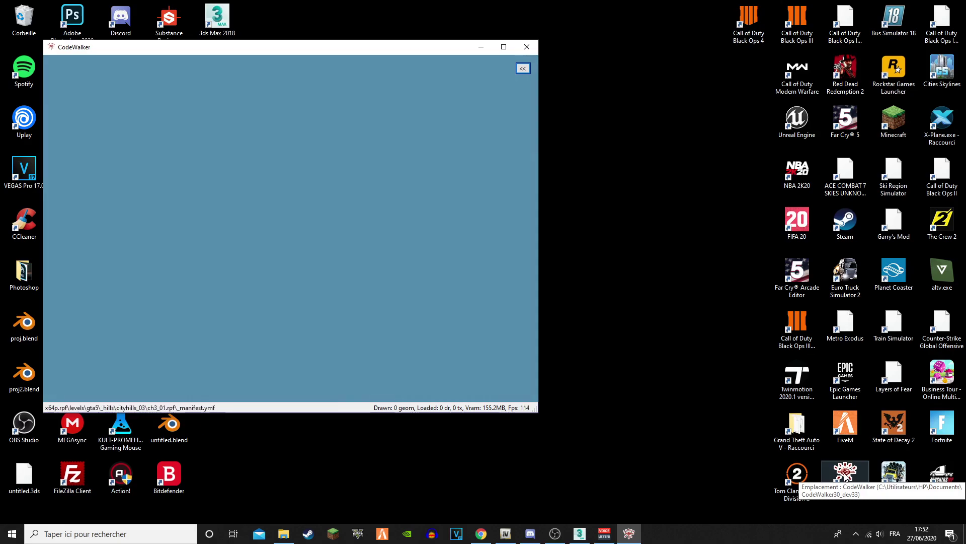
right_click(32, 10)
click(62, 27)
click(517, 275)
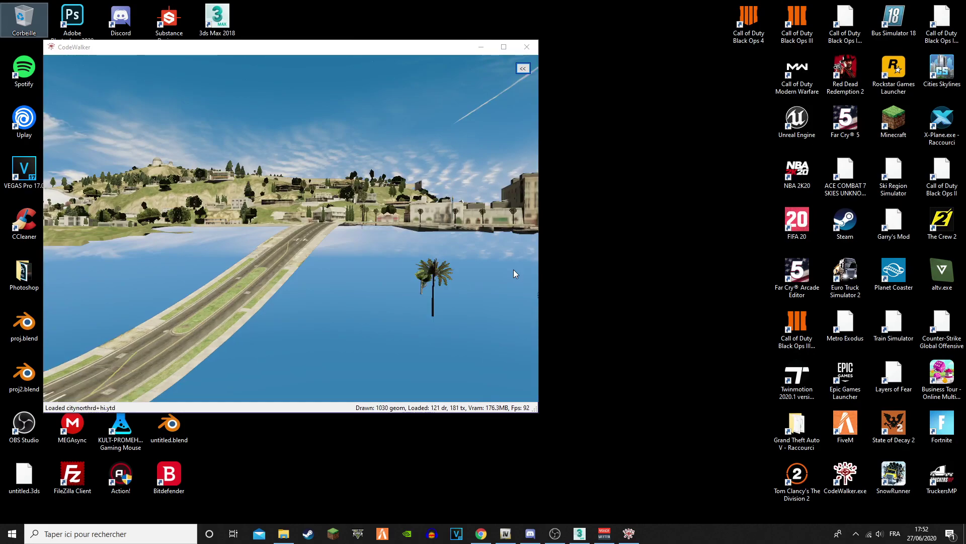
key(w)
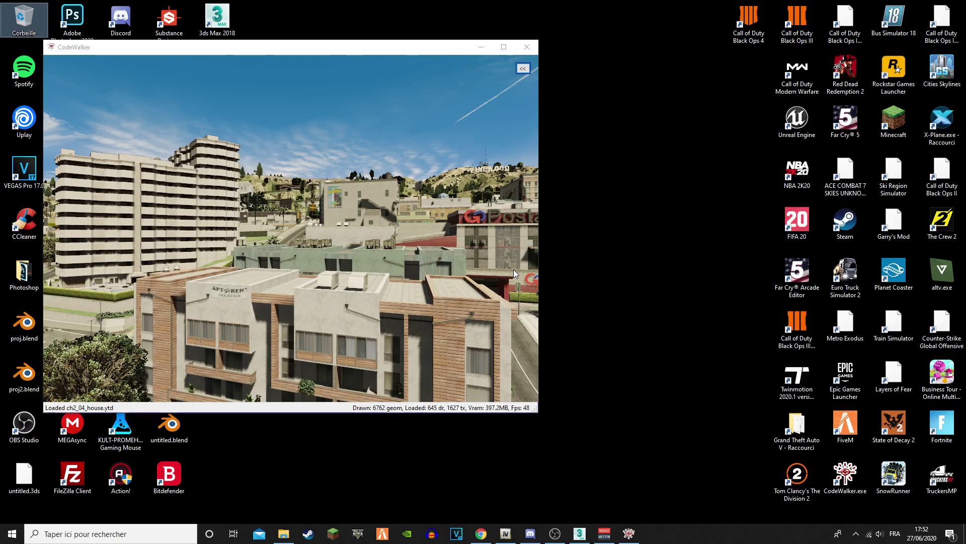
Show the CodeWalker options, maximize the window and enable mouse selection of entities
click(523, 68)
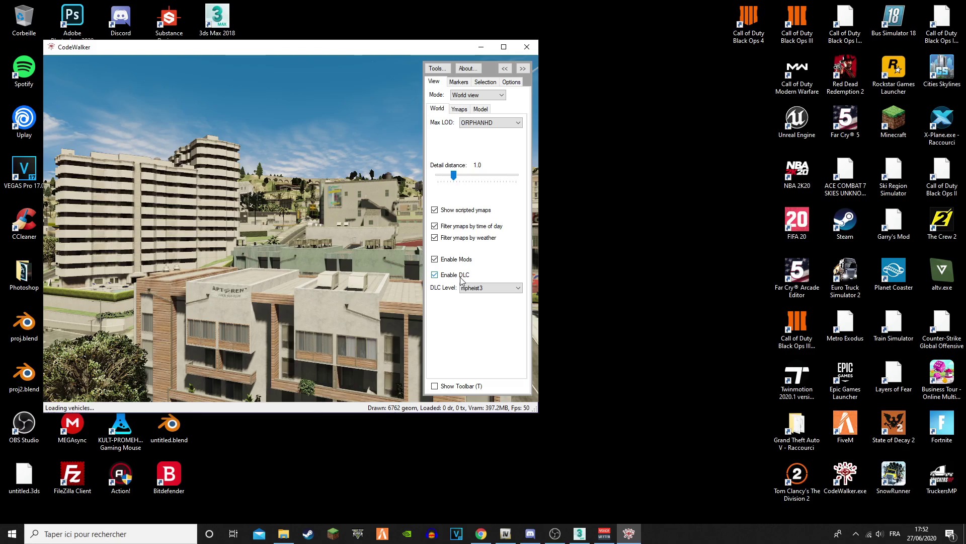
click(504, 47)
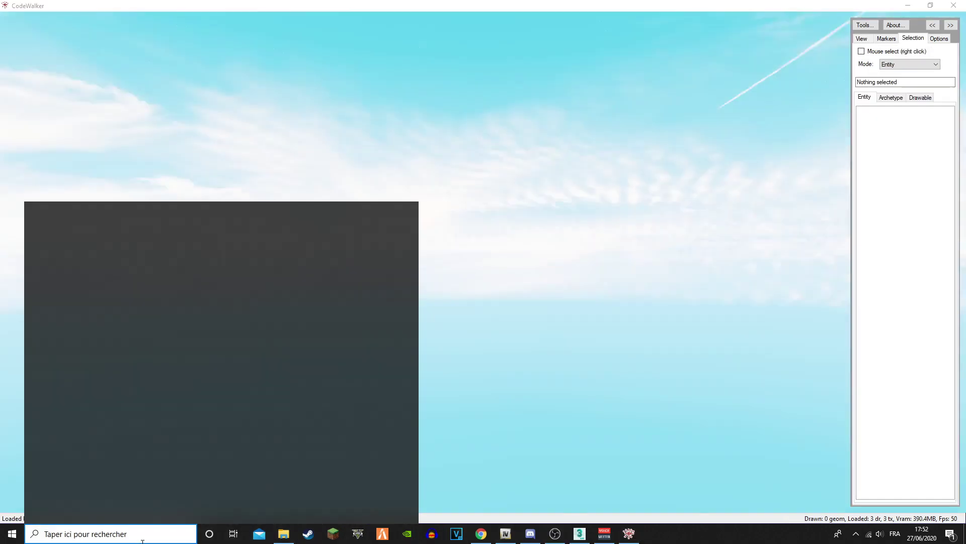
click(142, 534)
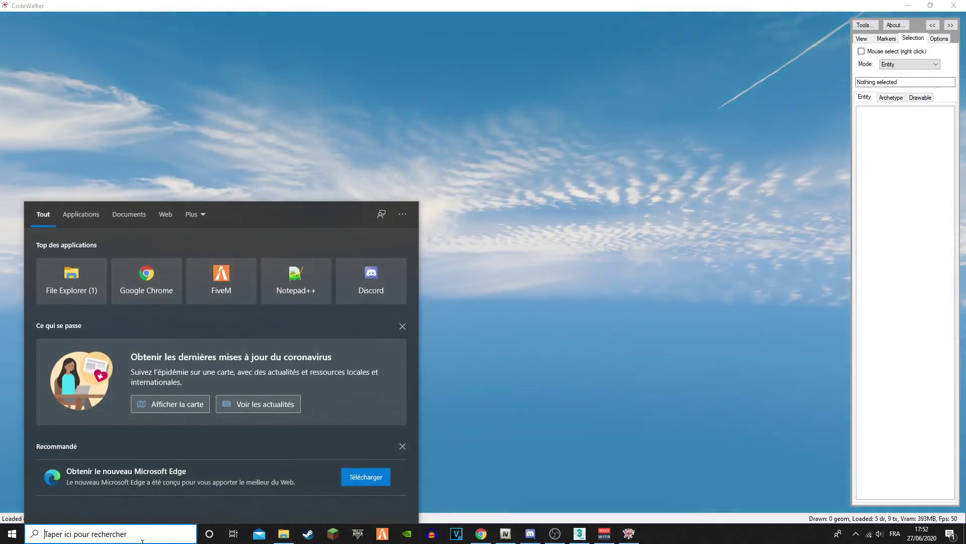
click(931, 82)
click(900, 53)
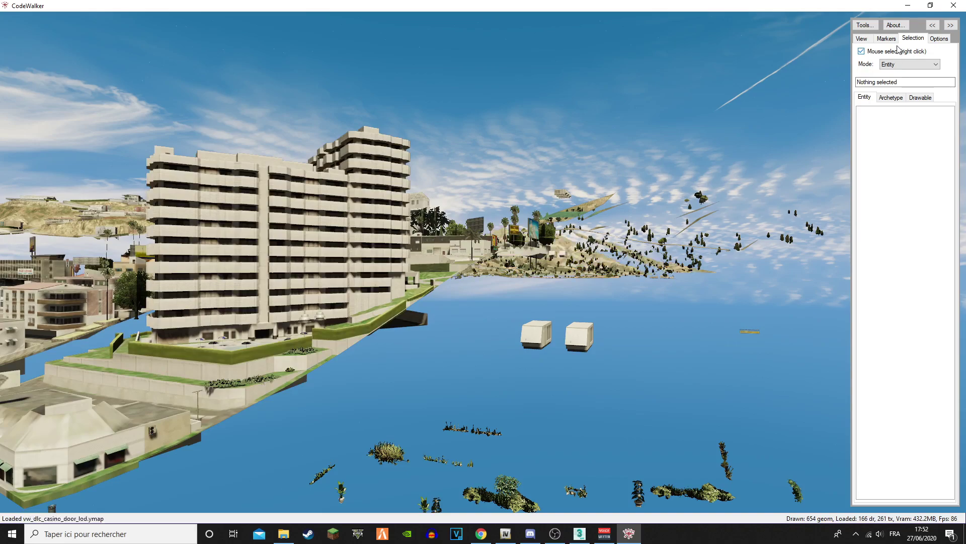
Set the world view's DLC level to tuto
click(862, 40)
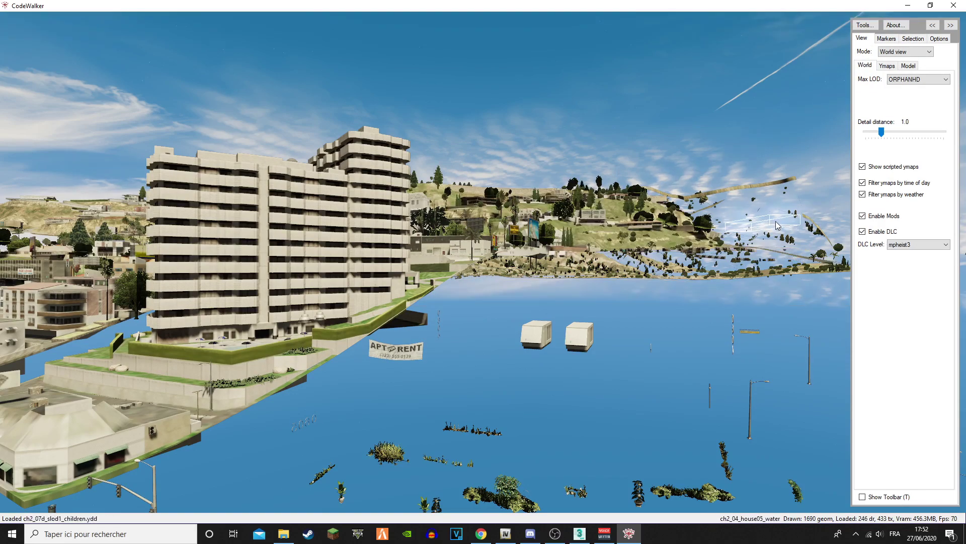
click(914, 245)
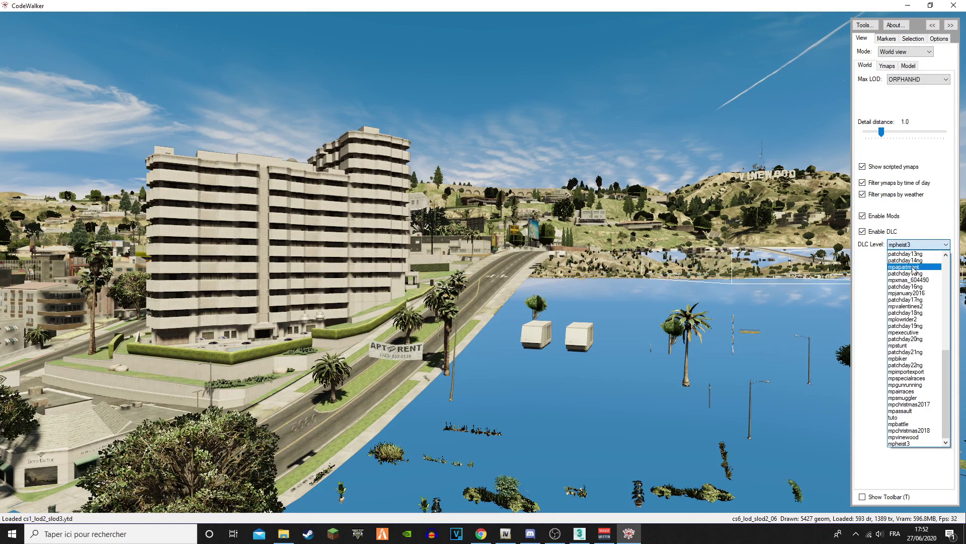
click(903, 418)
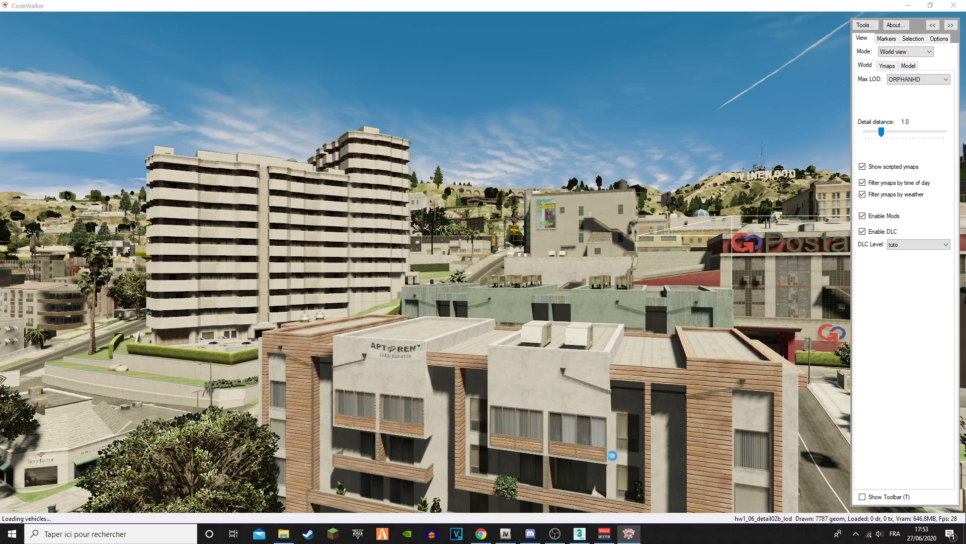
Switch to OpenIV and open object.rpf inside the tuto dlc.rpf of the mods folder
key(super)
click(505, 533)
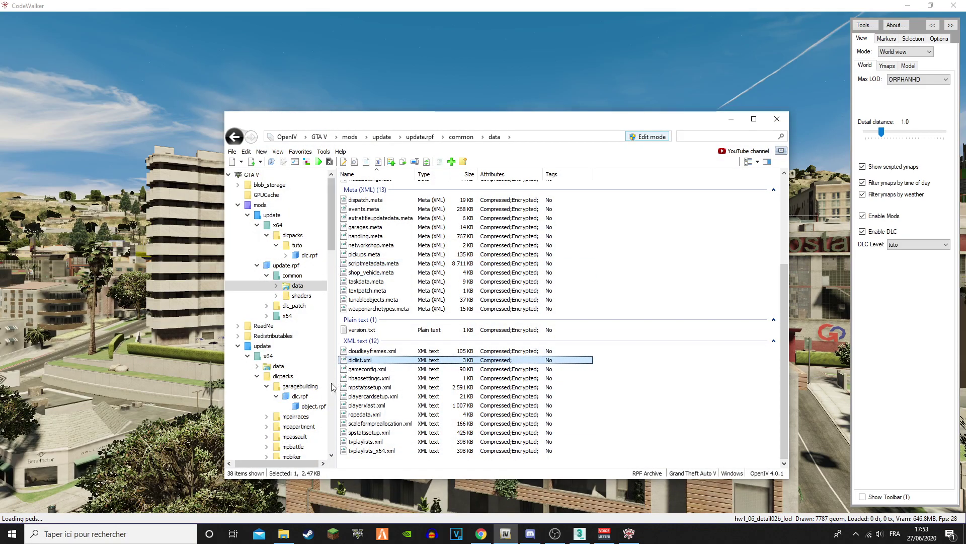
click(308, 255)
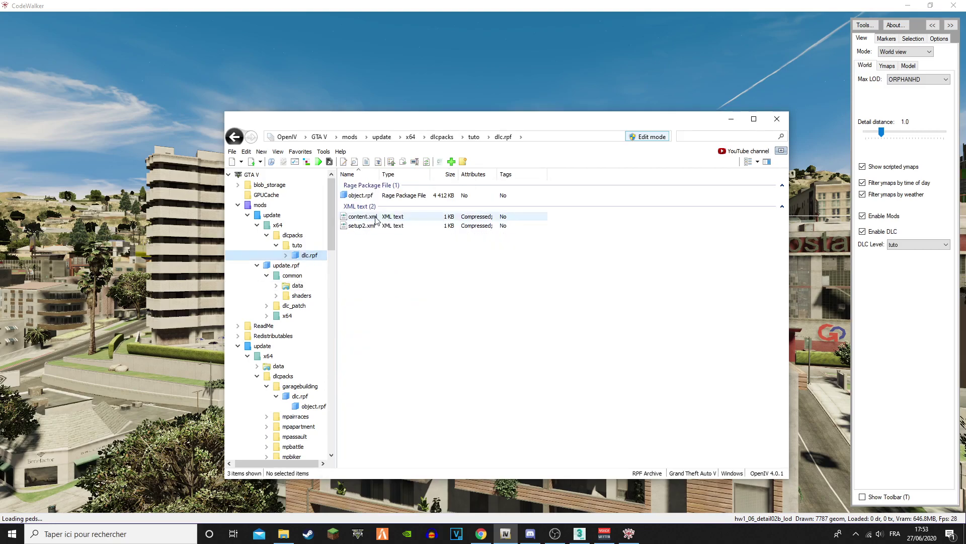
double_click(372, 195)
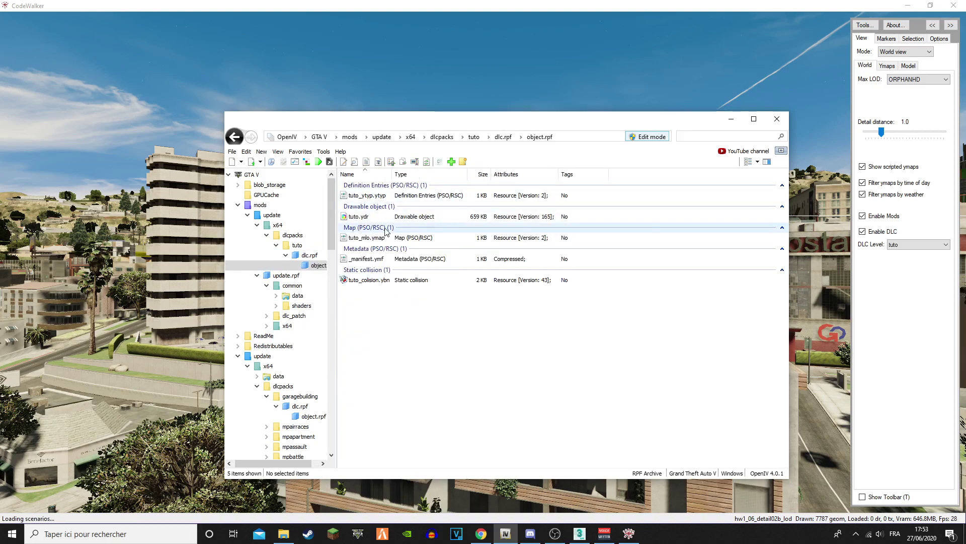
drag(394, 329, 375, 190)
click(375, 186)
Switch to File Explorer, create a folder named tuto_fivem in the tuto folder and open it
click(283, 534)
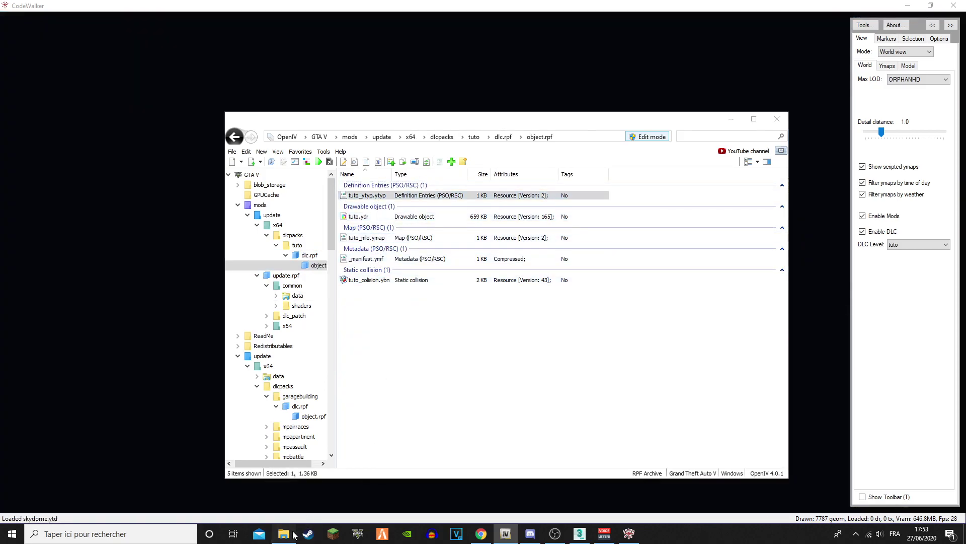
click(493, 265)
click(507, 108)
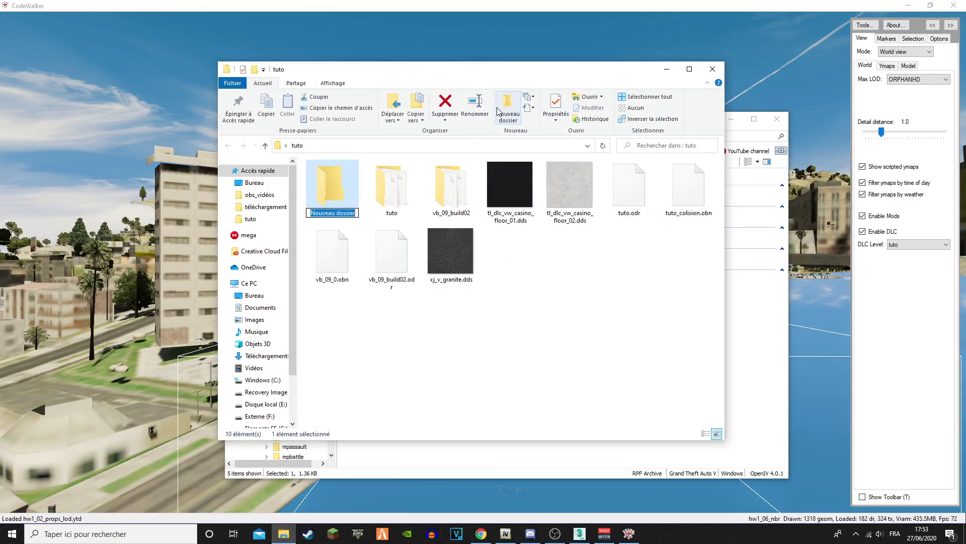
text(tuto)
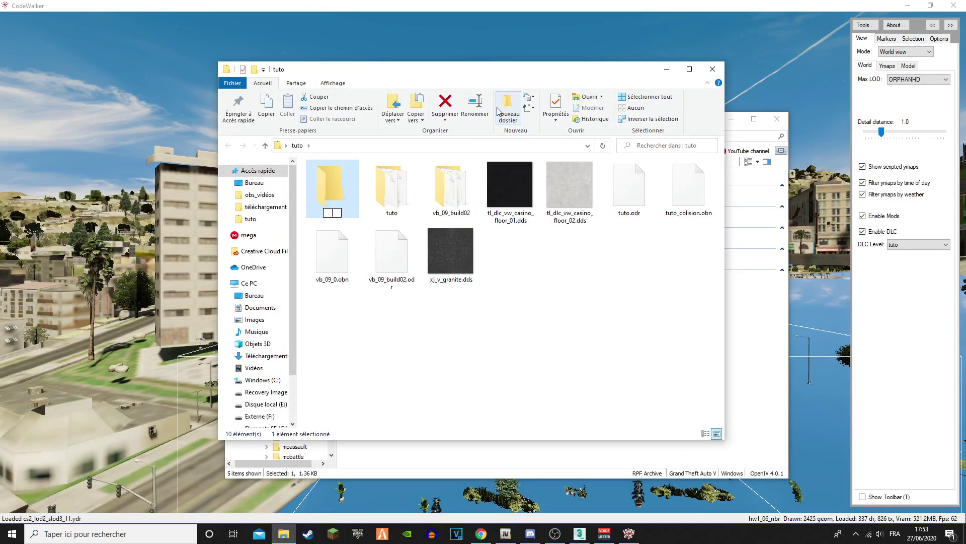
text(_fivem)
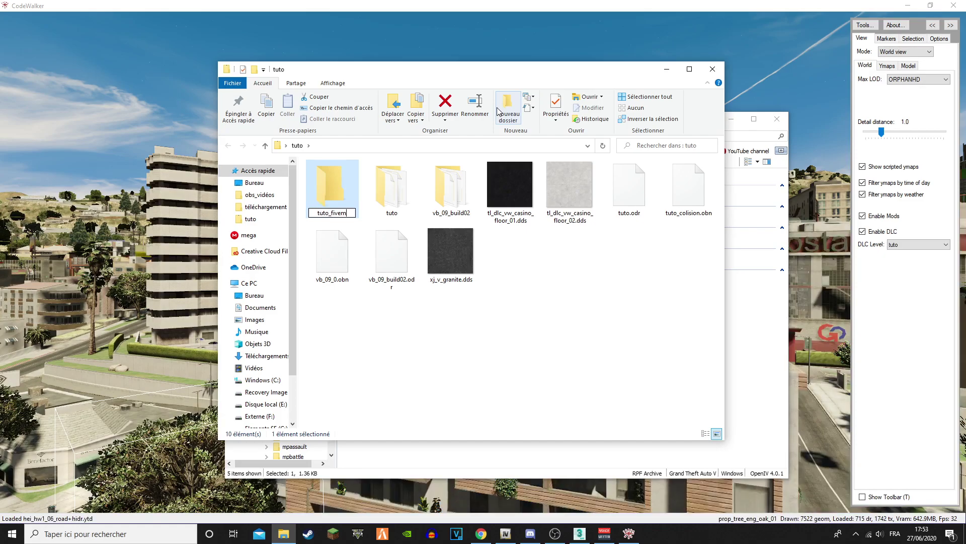
double_click(337, 186)
Extract the manifest, ydr, ybn, ymap and ytyp files from object.rpf into the tuto_fivem folder
drag(773, 300, 463, 203)
drag(557, 126, 730, 203)
drag(604, 369, 572, 272)
drag(570, 274, 345, 254)
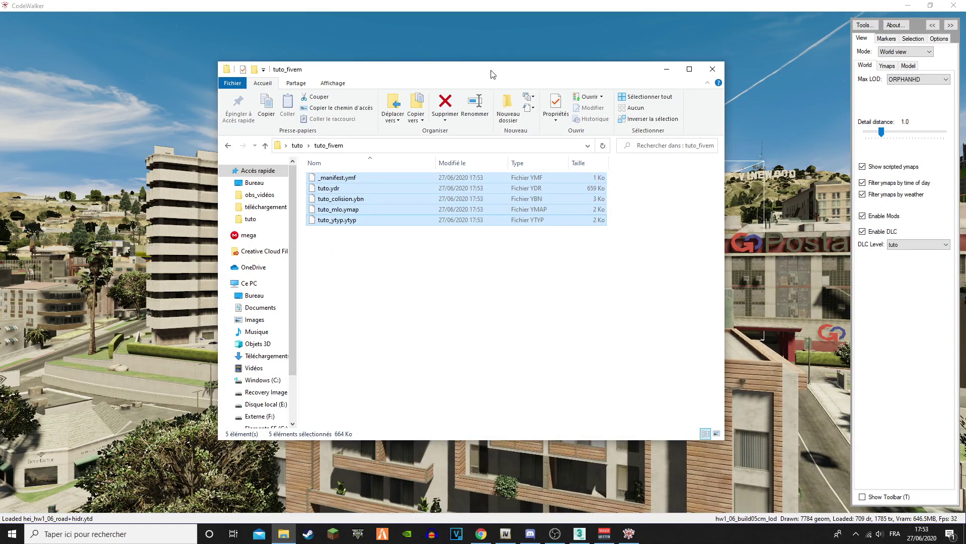
drag(491, 73, 405, 69)
Return to CodeWalker and display its editing toolbar
click(916, 274)
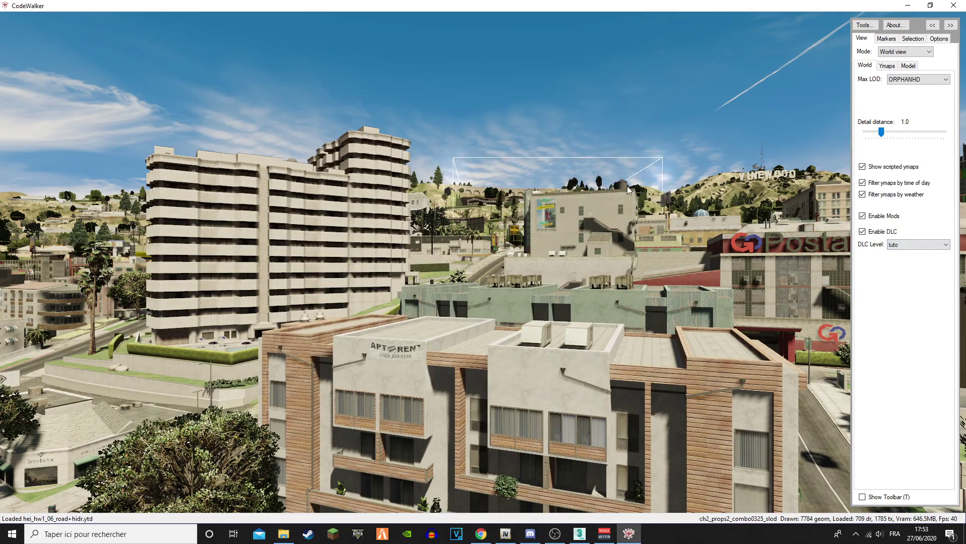
drag(606, 199, 485, 189)
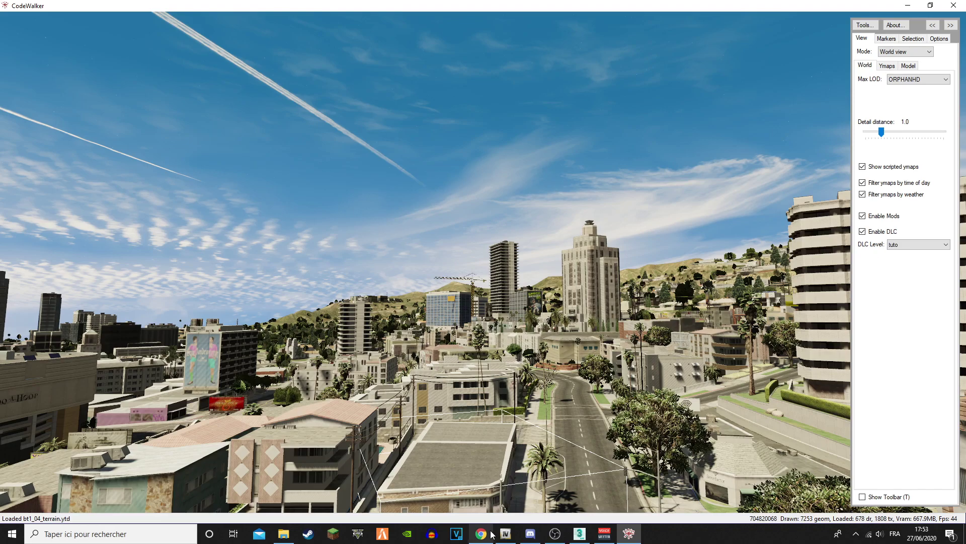
key(t)
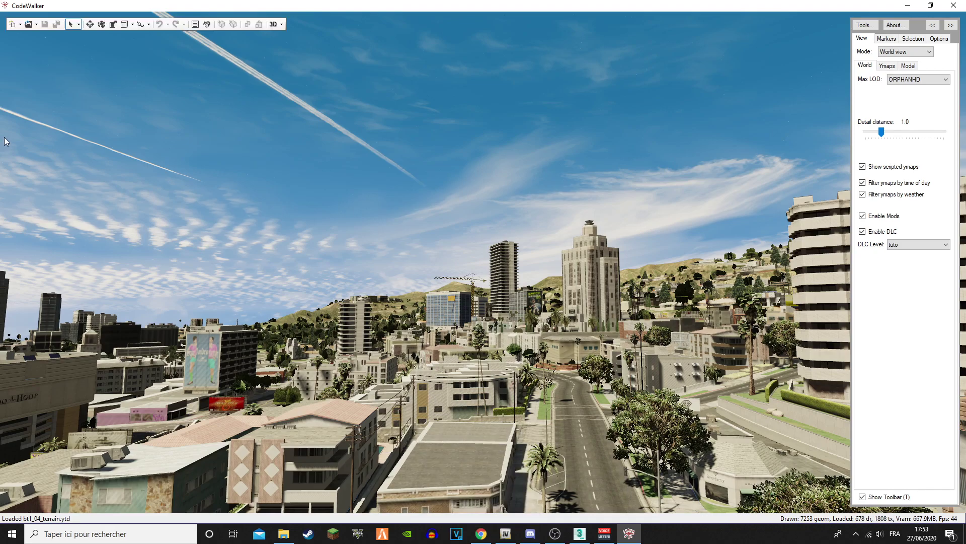
Open tuto_mlo.ymap from the tuto_fivem folder and select its tuto_colision entity
click(36, 24)
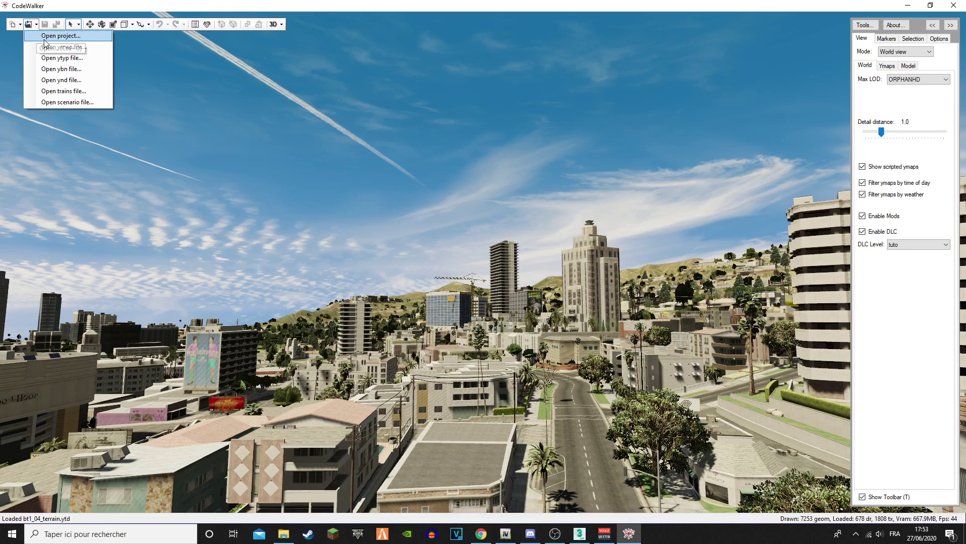
click(50, 47)
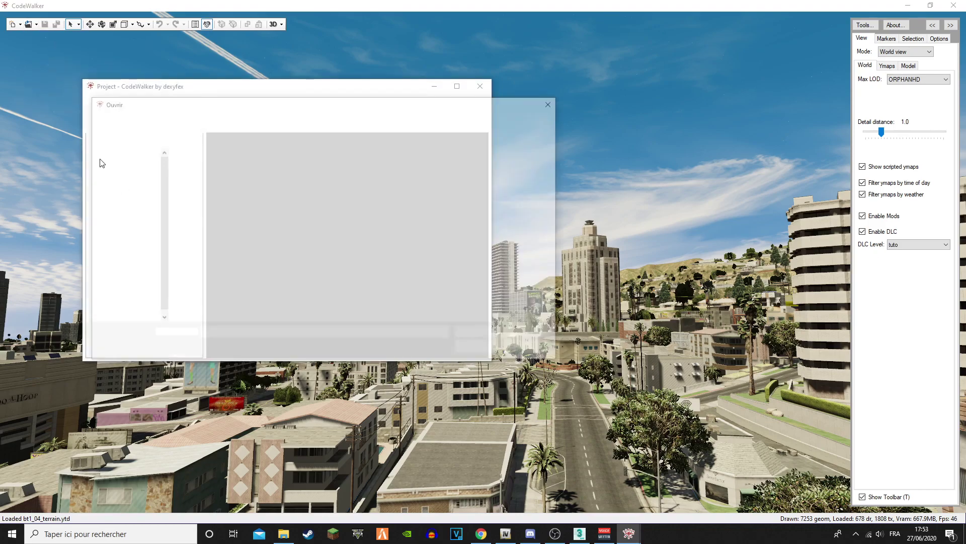
double_click(220, 173)
double_click(220, 174)
click(96, 120)
double_click(255, 172)
double_click(237, 167)
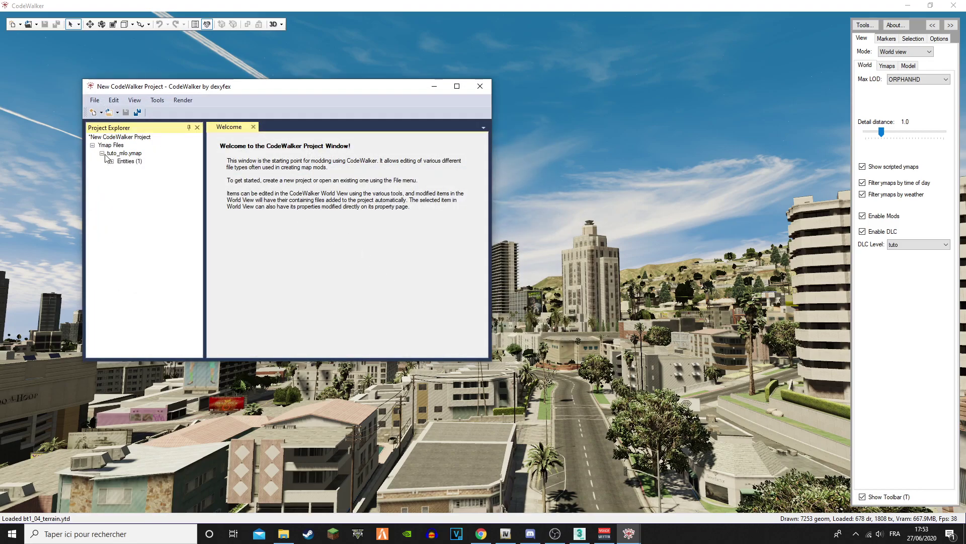
Go to the tuto_colision entity in the world view and minimize the project window to view the interior
click(464, 155)
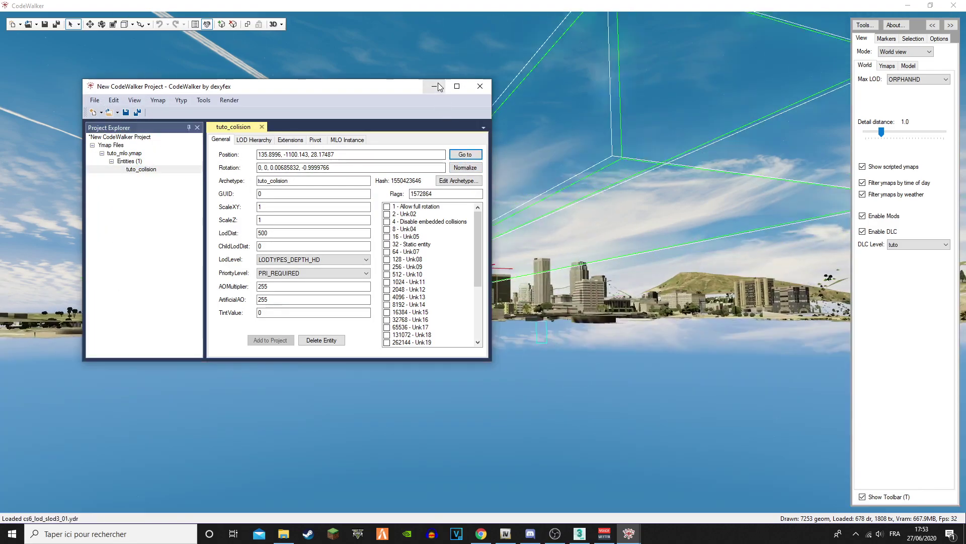
click(434, 87)
mouse_move(441, 263)
mouse_down()
mouse_move(433, 309)
mouse_move(362, 351)
mouse_move(343, 250)
mouse_move(442, 271)
mouse_up()
scroll(518, 278, up, 6)
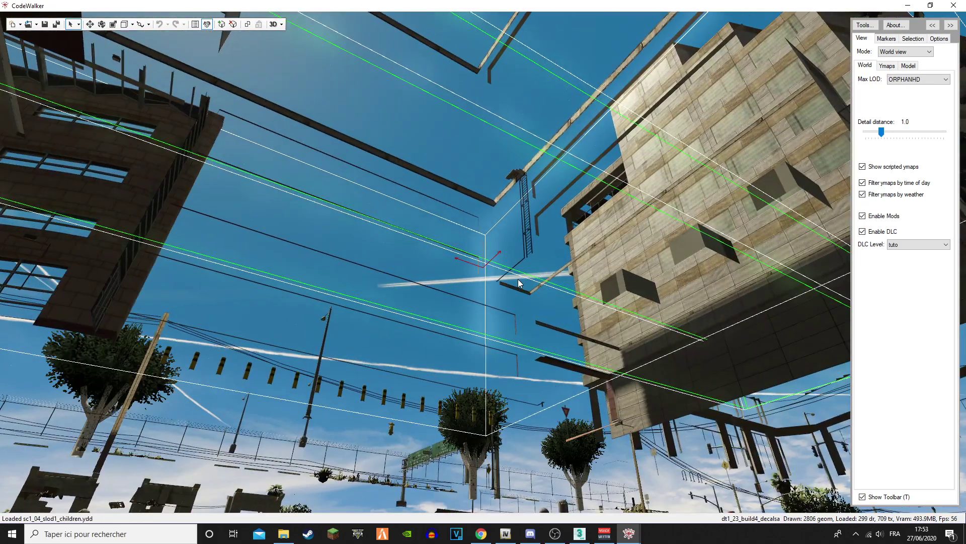
scroll(518, 279, up, 4)
drag(518, 279, 586, 358)
scroll(585, 357, down, 4)
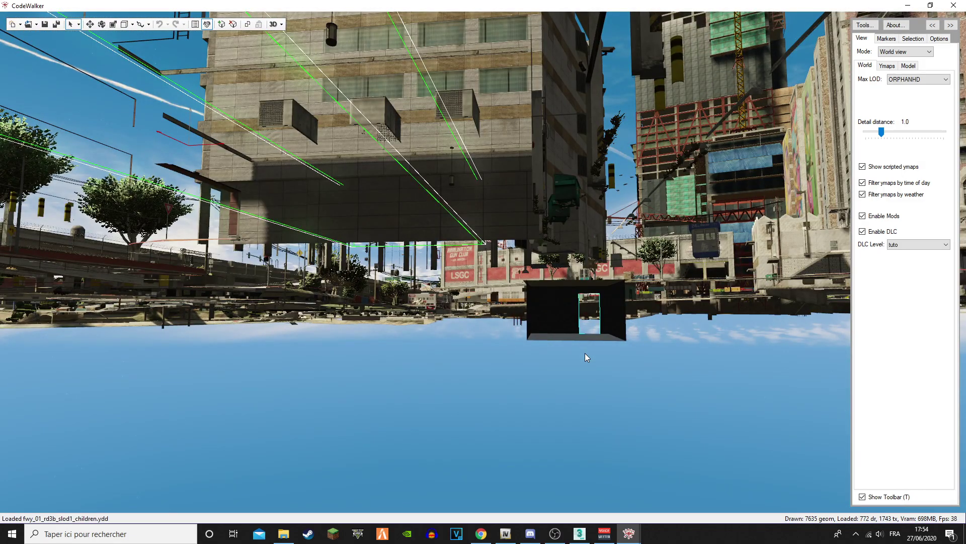
Move the tuto_colision entity along its vertical axis with the position tool
drag(585, 354, 590, 354)
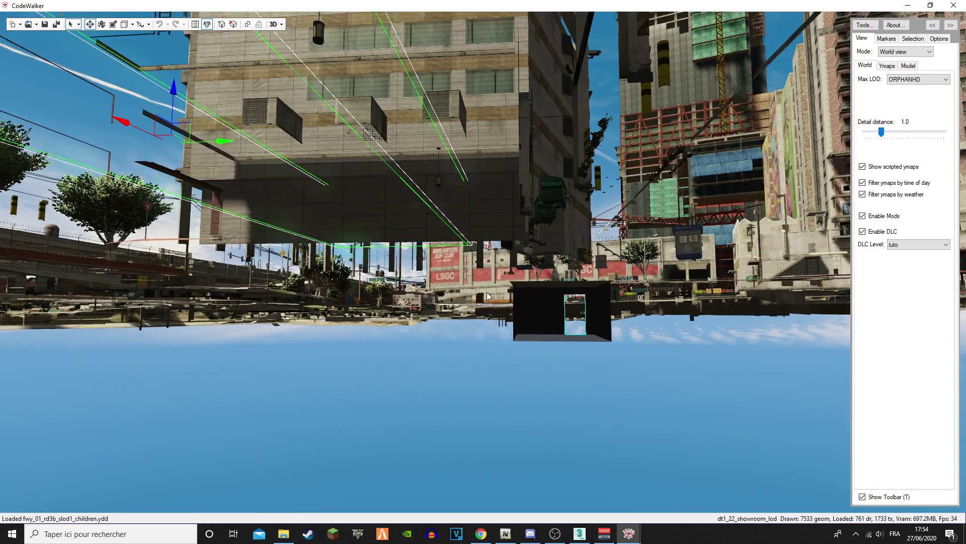
drag(488, 292, 396, 225)
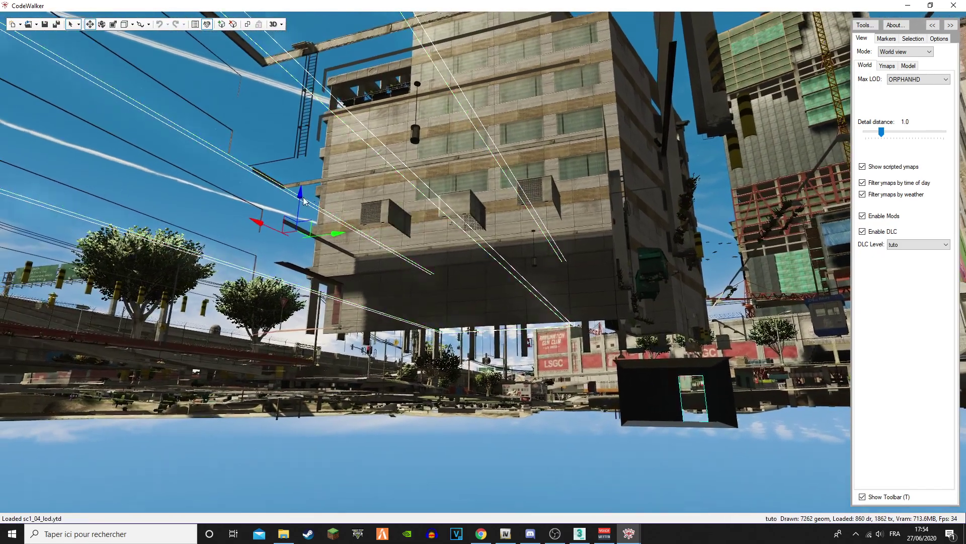
drag(296, 138, 303, 259)
Fly across the map from downtown to the three-storey beachfront house beside the Cola mural and select its front fence
key(w)
drag(631, 415, 824, 506)
scroll(825, 506, down, 15)
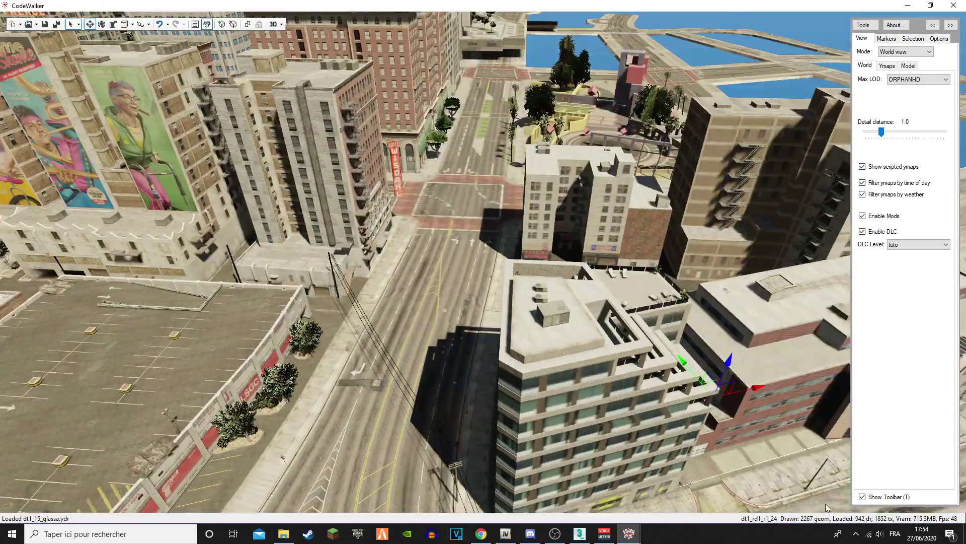
key(s)
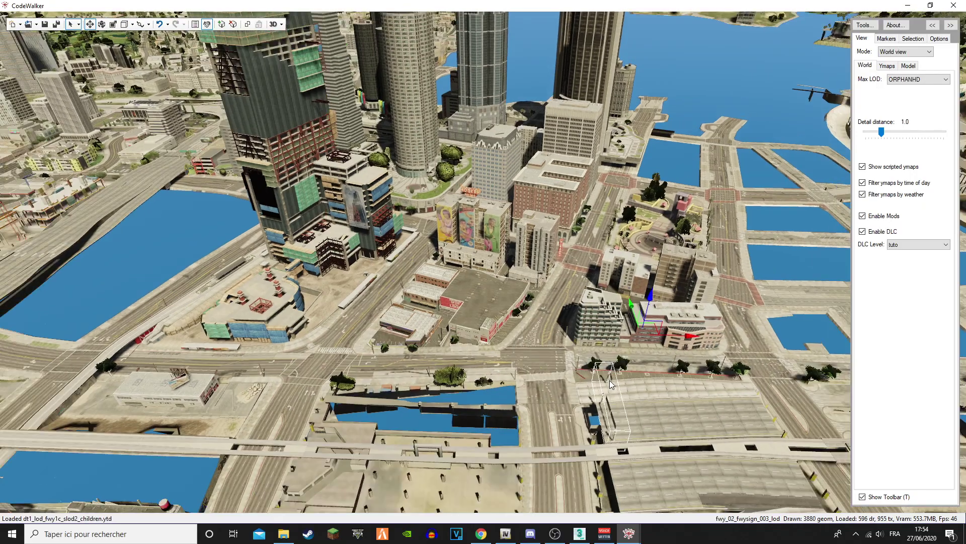
drag(615, 385, 439, 330)
key(w)
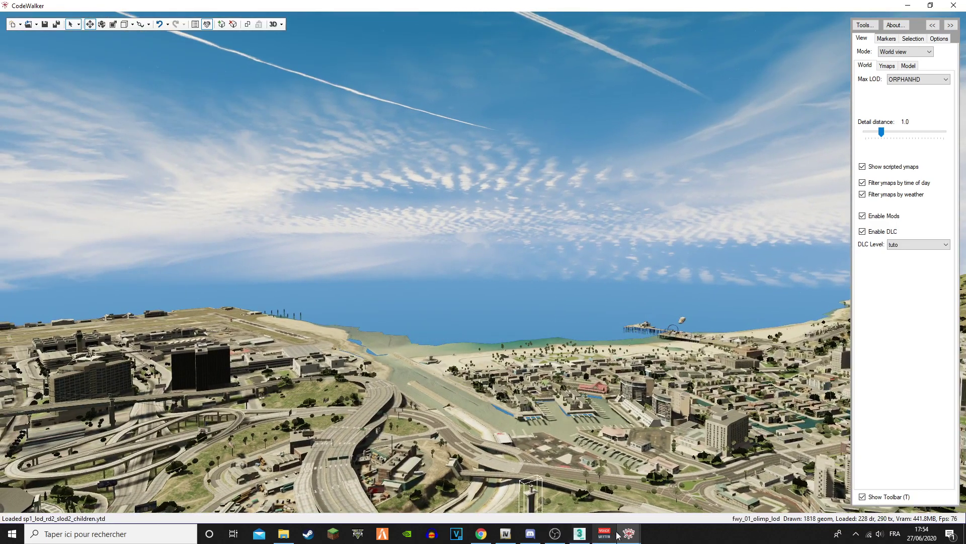
mouse_move(628, 533)
mouse_move(660, 490)
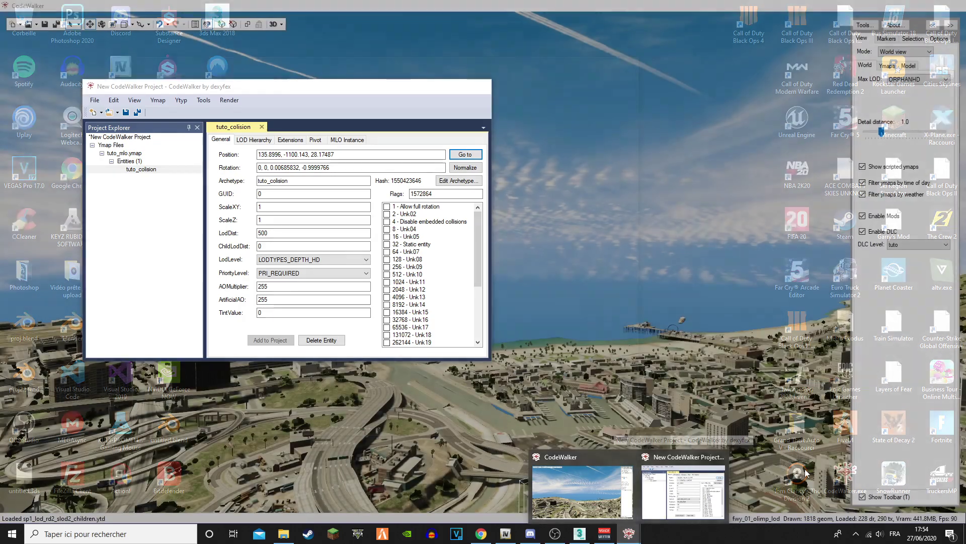
click(583, 491)
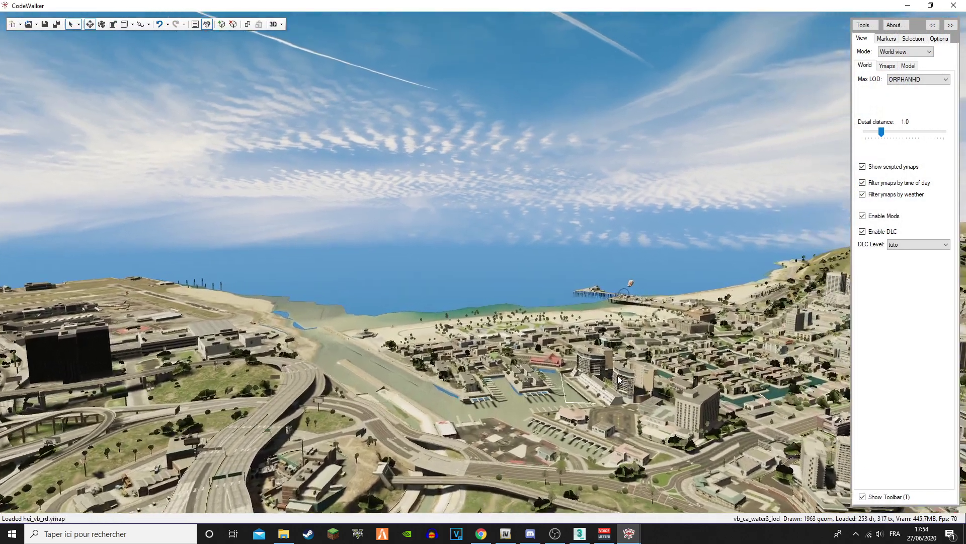
key(w)
drag(603, 376, 647, 388)
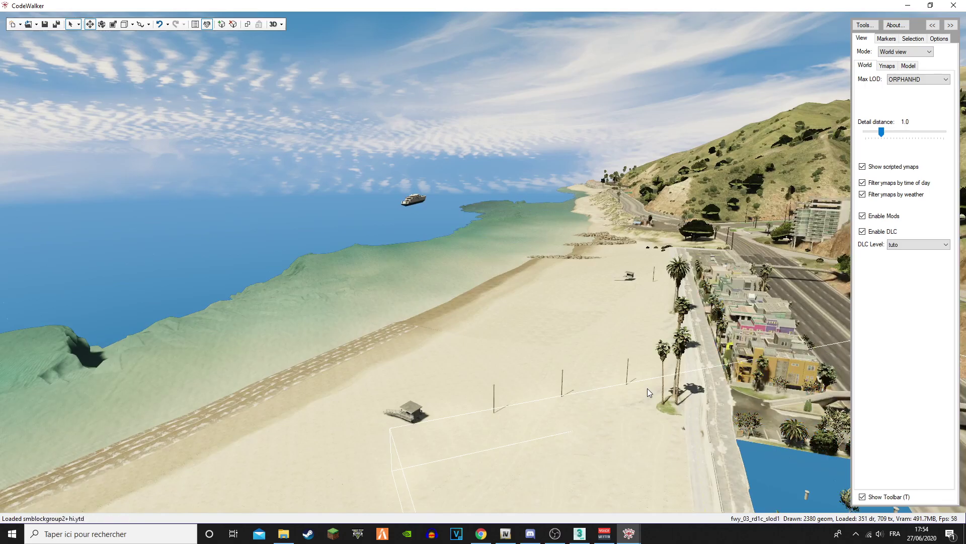
drag(647, 388, 431, 343)
key(s)
key(w)
key(s)
key(w)
key(s)
key(w)
click(449, 328)
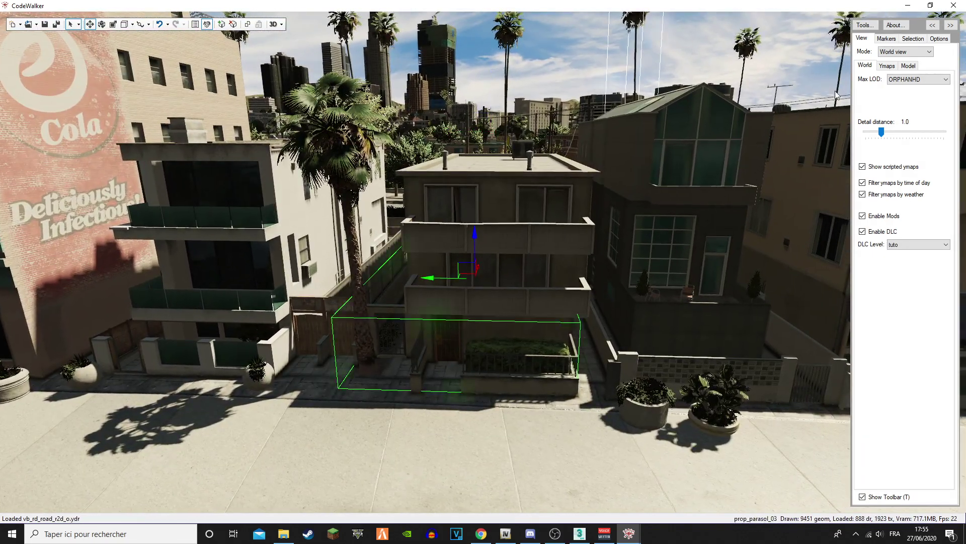
Set the tuto_colision entity's position to the current camera position, -1370.13, -1164.49, 14.27, and minimize the project window
click(888, 39)
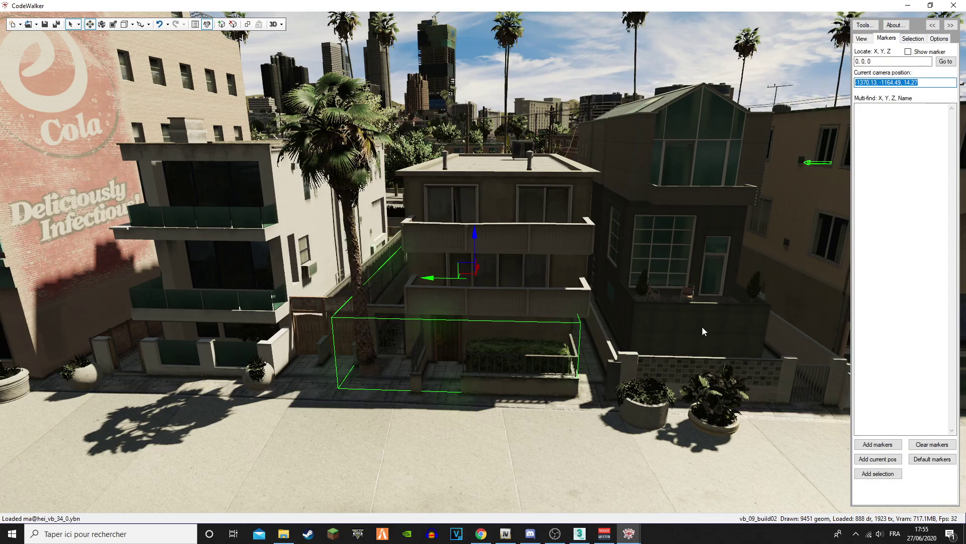
click(628, 533)
click(661, 504)
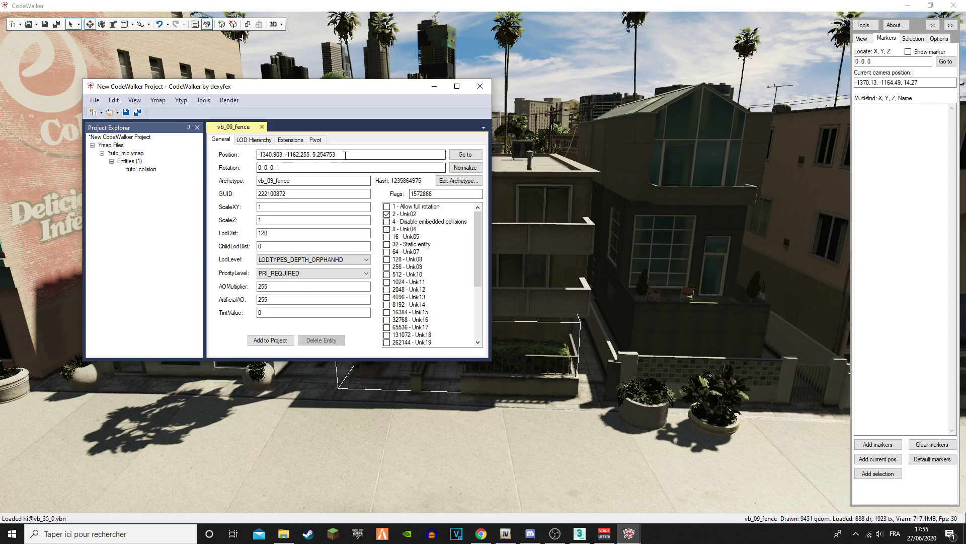
click(141, 170)
drag(337, 154, 324, 155)
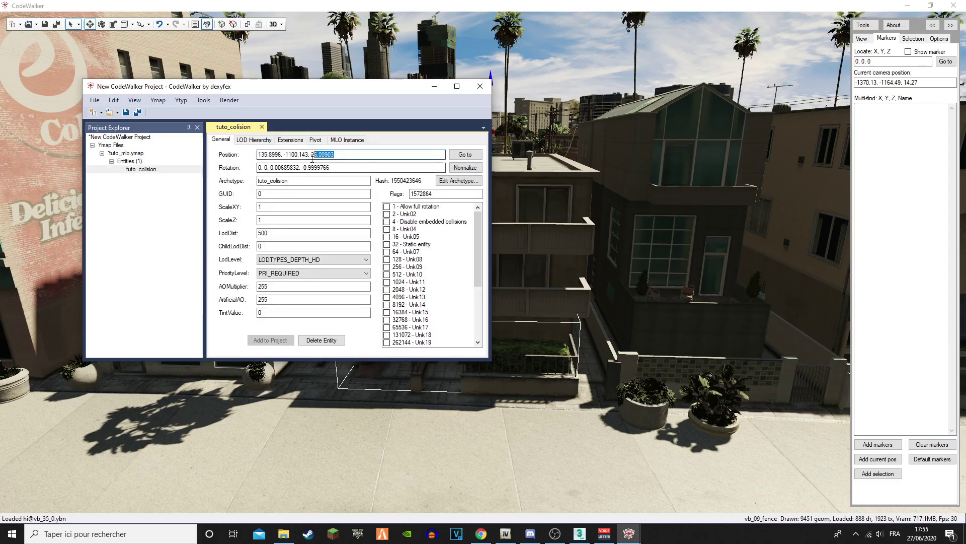
text(-1370.13, -1164.49, 14.27)
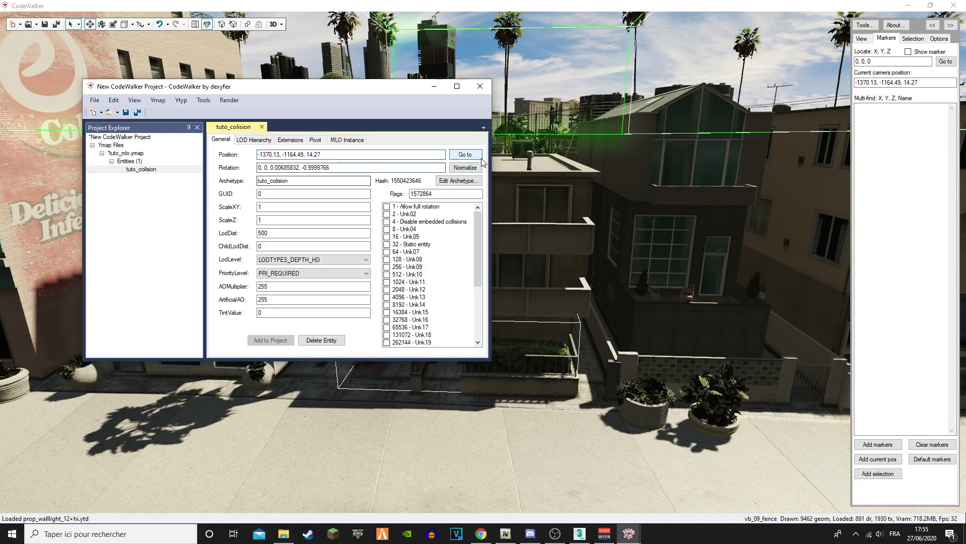
click(431, 90)
Lower the tuto_colision entity toward the beach promenade in front of the house
scroll(546, 270, down, 6)
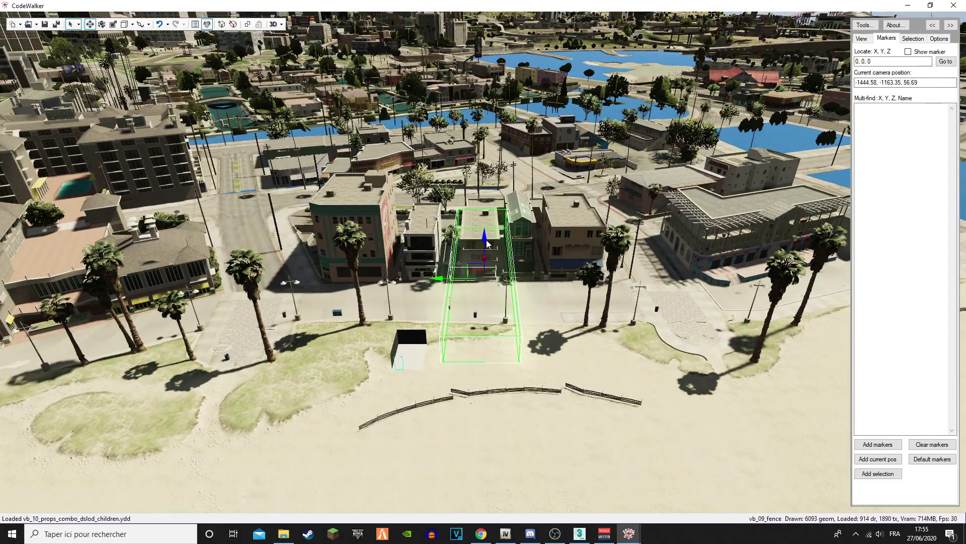
drag(486, 243, 493, 264)
scroll(557, 319, up, 8)
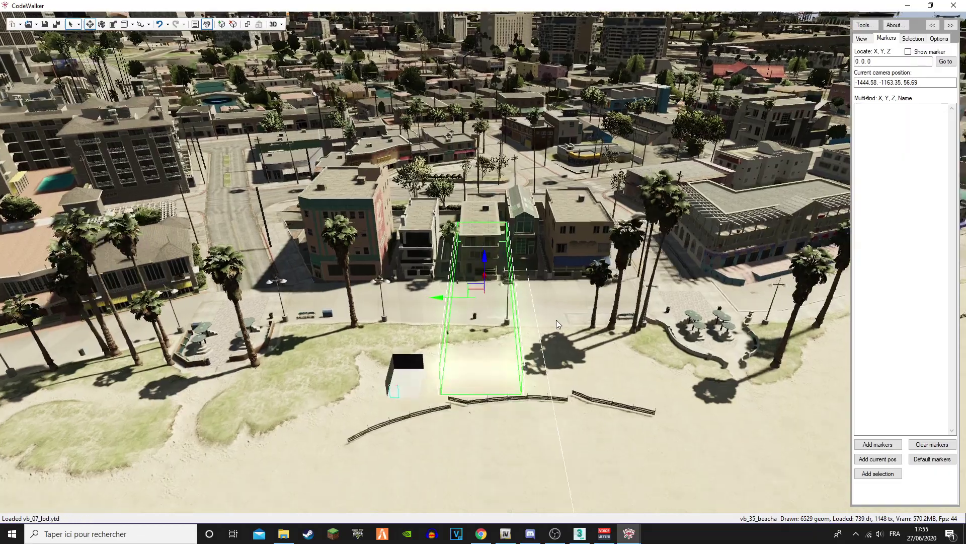
scroll(556, 319, down, 5)
drag(486, 302, 497, 270)
key(d)
key(s)
drag(408, 326, 410, 324)
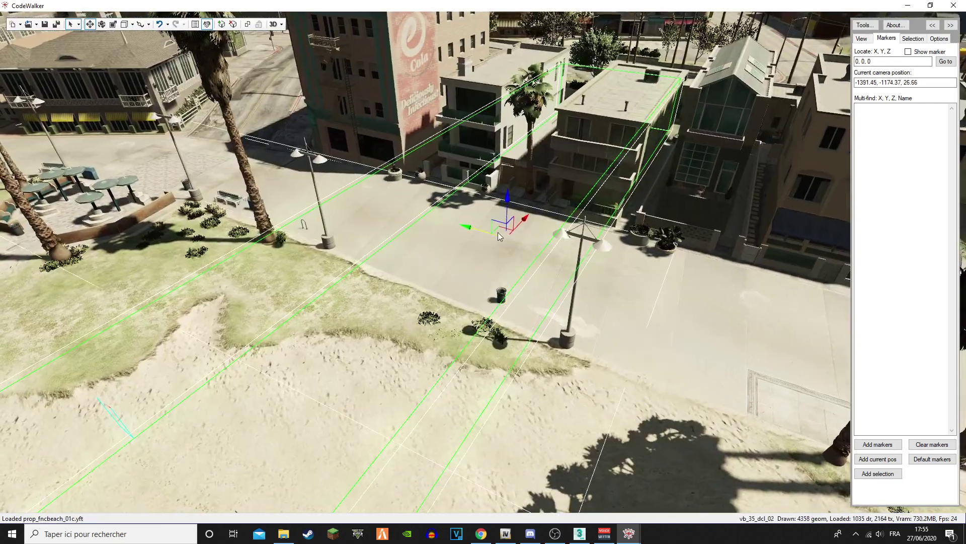
Move the tuto_colision entity along its X axis toward the three-storey house and check its placement
drag(521, 219, 672, 107)
drag(604, 200, 642, 216)
key(w)
key(s)
key(w)
key(w)
key(s)
key(w)
key(s)
key(w)
key(s)
key(s)
Shift the interior sideways along its Y axis to bring its doorway near the front of the three-storey house
drag(477, 306, 511, 286)
drag(497, 229, 482, 212)
key(w)
mouse_move(536, 343)
mouse_down()
mouse_move(572, 306)
mouse_move(544, 340)
mouse_move(533, 330)
mouse_up()
key(s)
drag(438, 231, 507, 234)
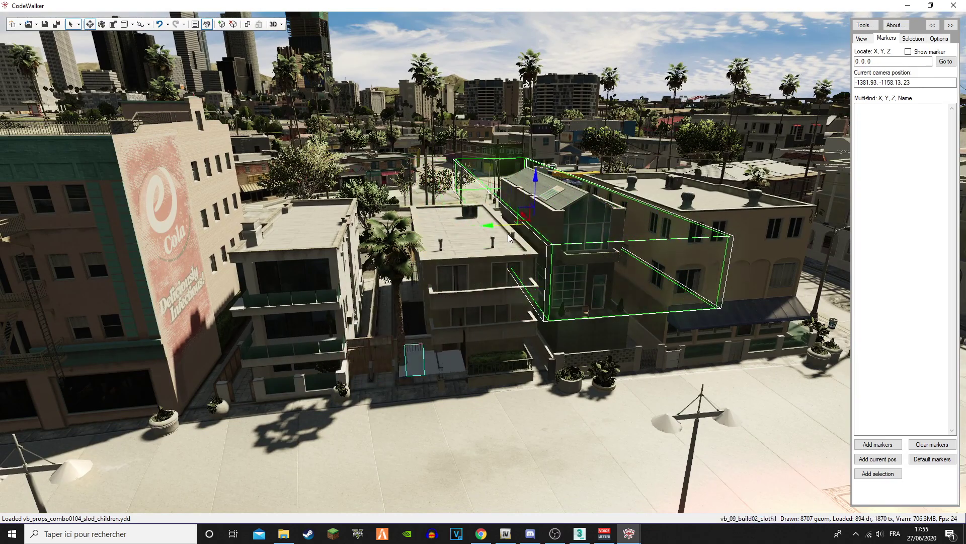
Adjust the interior's depth, sideways position and height against the facade of the three-storey house
key(w)
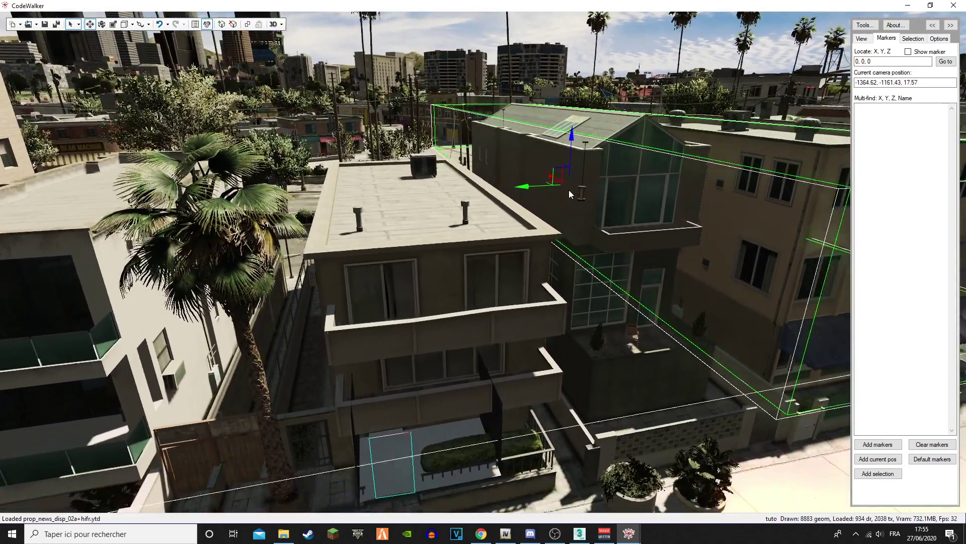
drag(550, 176, 535, 167)
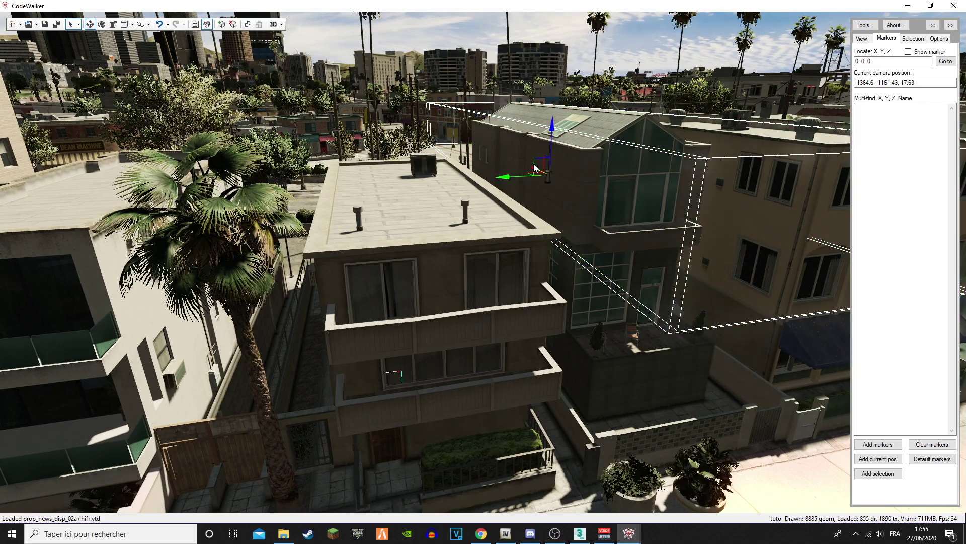
drag(550, 132, 557, 165)
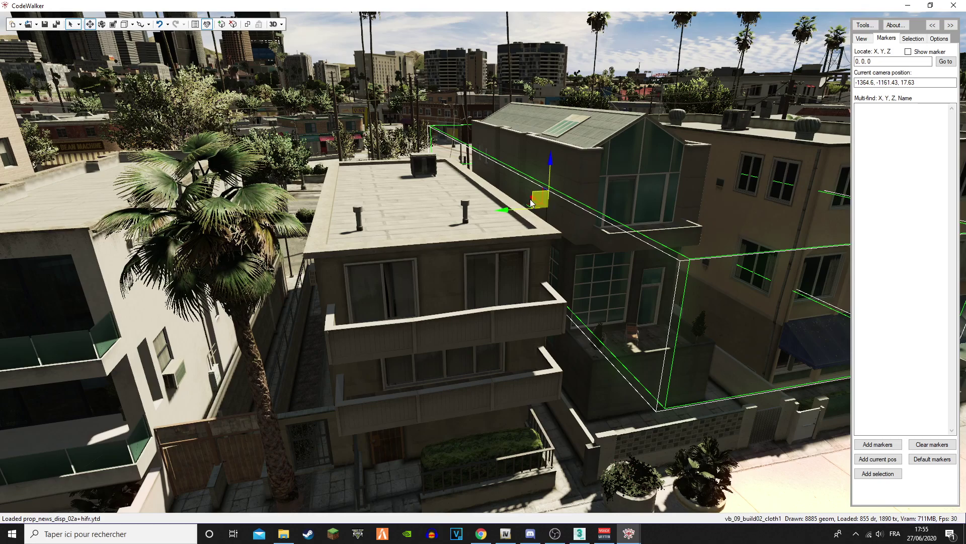
mouse_move(529, 202)
mouse_down()
mouse_move(515, 209)
mouse_move(528, 198)
mouse_up()
Raise the interior slightly to align its doorway with the house's front door, and check the fit
key(w)
drag(418, 338, 397, 369)
key(s)
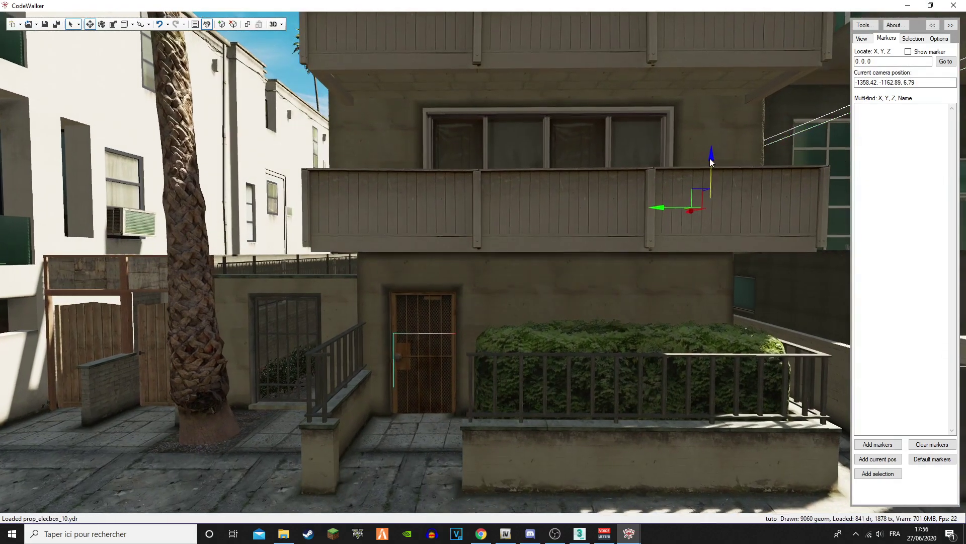
drag(714, 160, 709, 147)
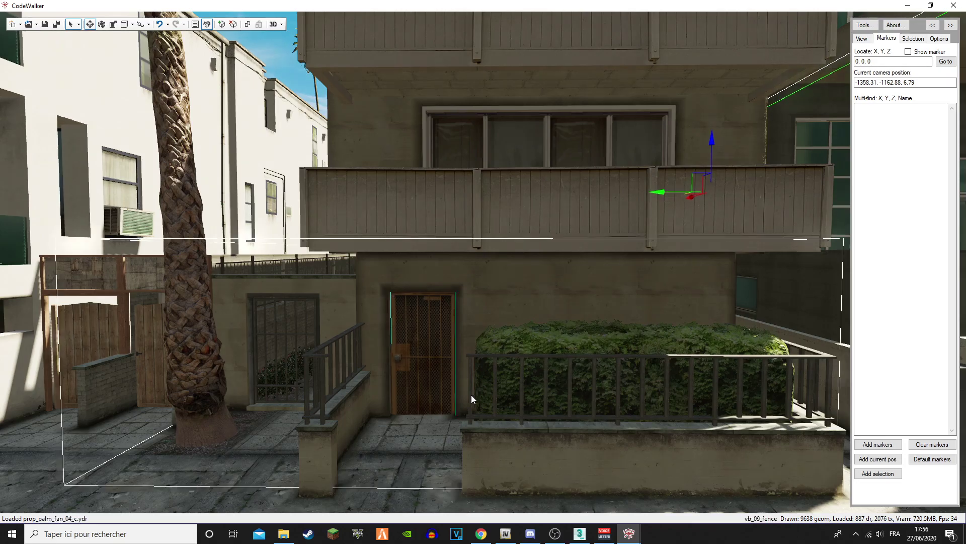
key(w)
key(w)
drag(485, 392, 508, 448)
key(s)
Recalculate all flags and the extents of tuto_mlo.ymap in the project window
mouse_move(629, 533)
click(685, 485)
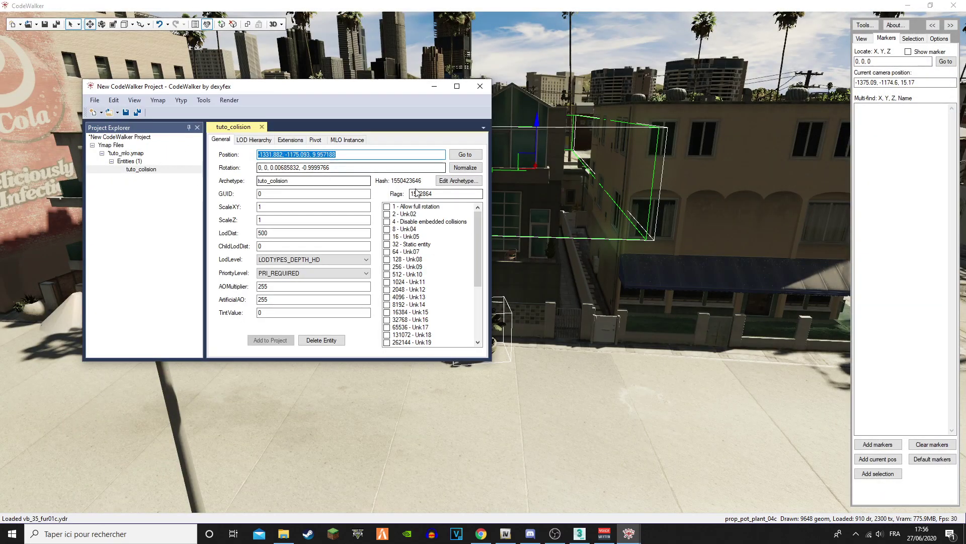
click(166, 153)
click(417, 252)
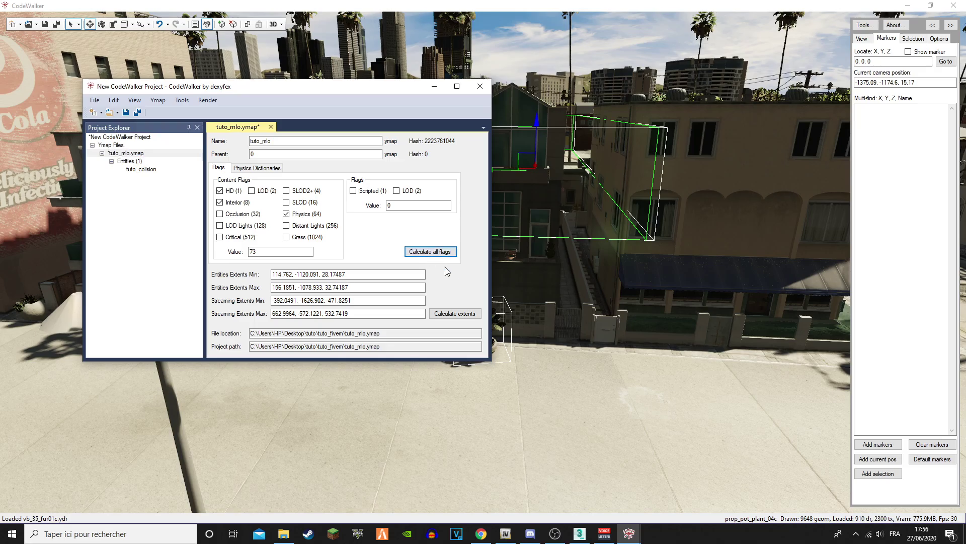
click(461, 315)
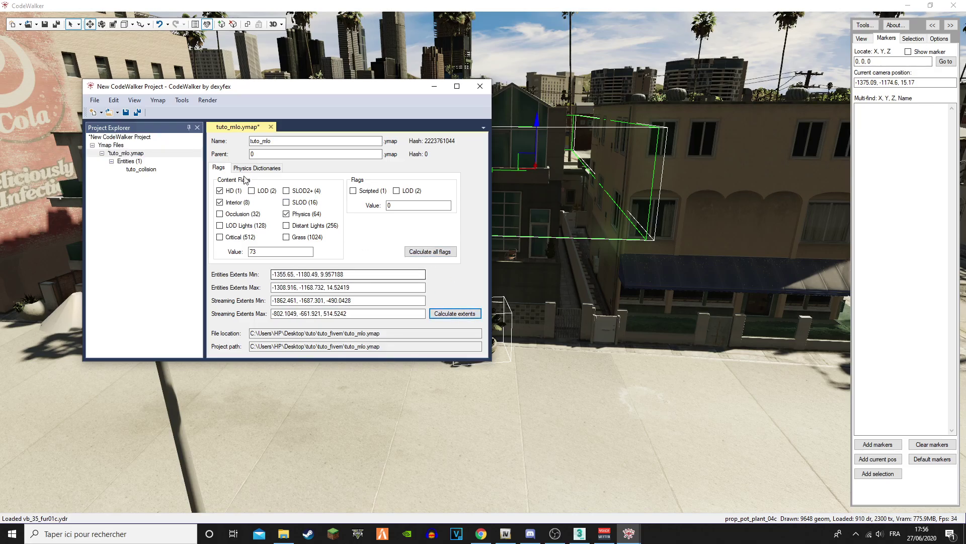
Save tuto_mlo.ymap in the tuto_fivem folder, replacing the existing file
click(152, 171)
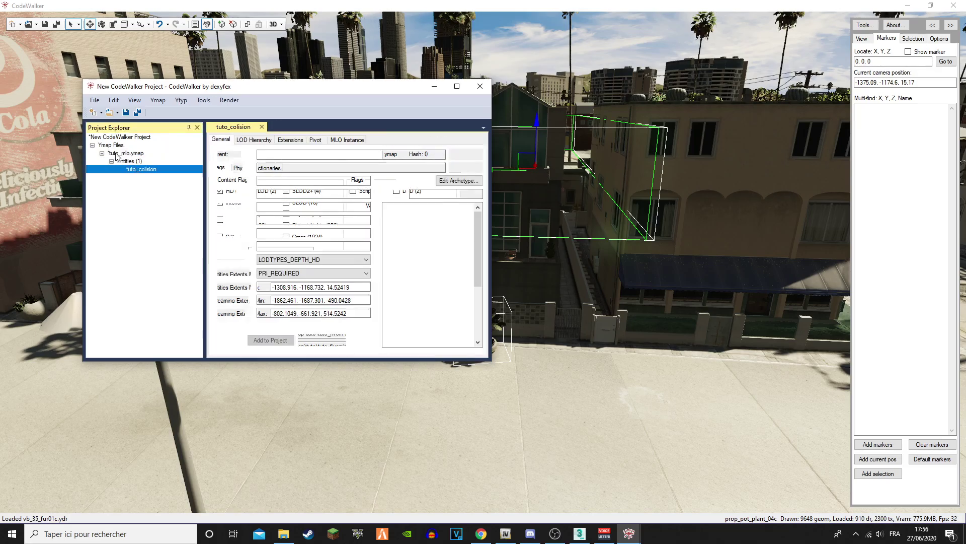
click(102, 153)
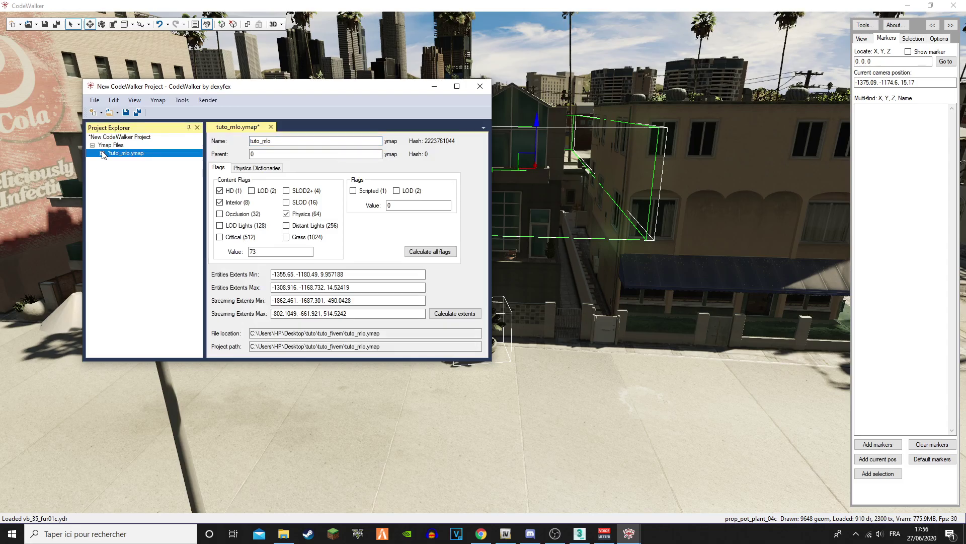
click(93, 100)
click(113, 190)
click(477, 349)
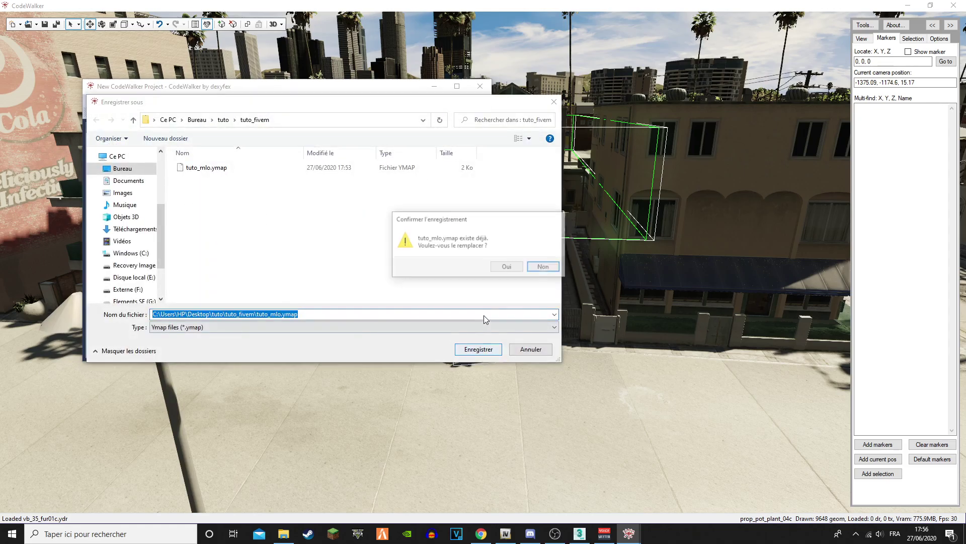
click(503, 267)
Minimize the project window and quit CodeWalker
click(436, 86)
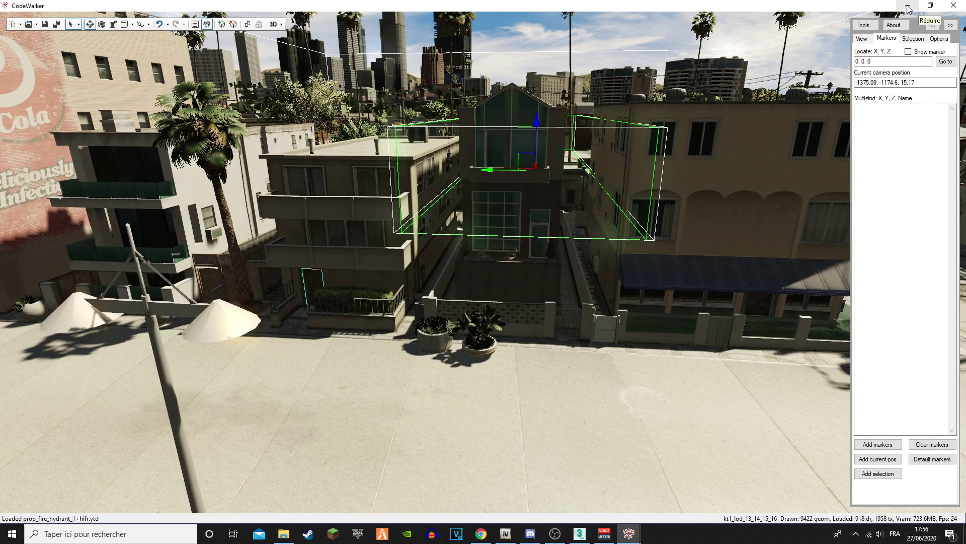
click(953, 5)
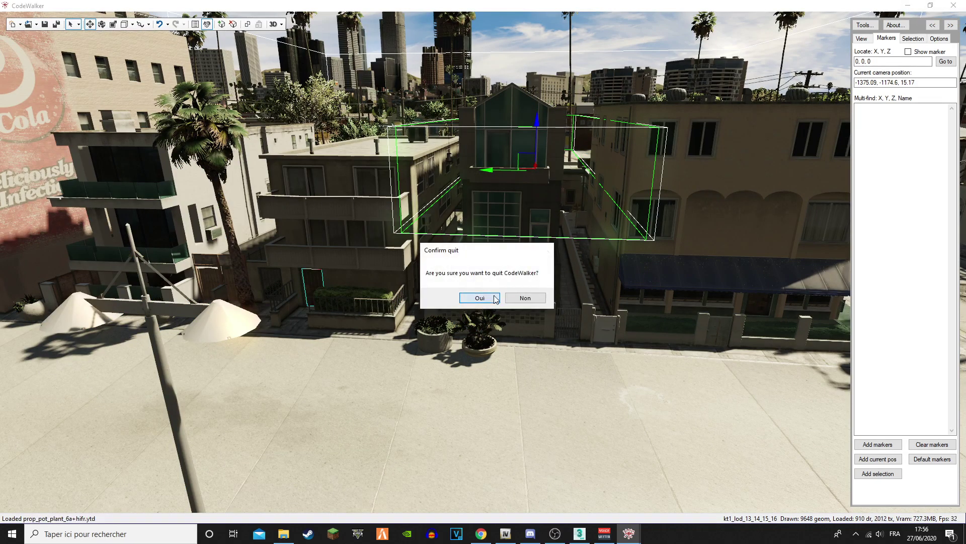
click(490, 294)
click(539, 298)
click(541, 299)
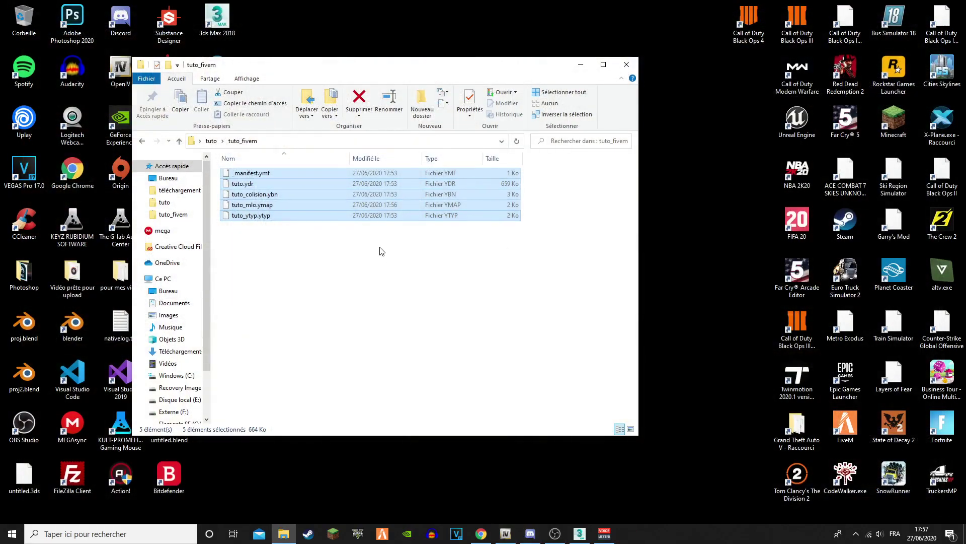
Import vb_09_0.obn and vb_09_build02.odr from the tuto folder into the tuto DLC's object.rpf in OpenIV
click(377, 251)
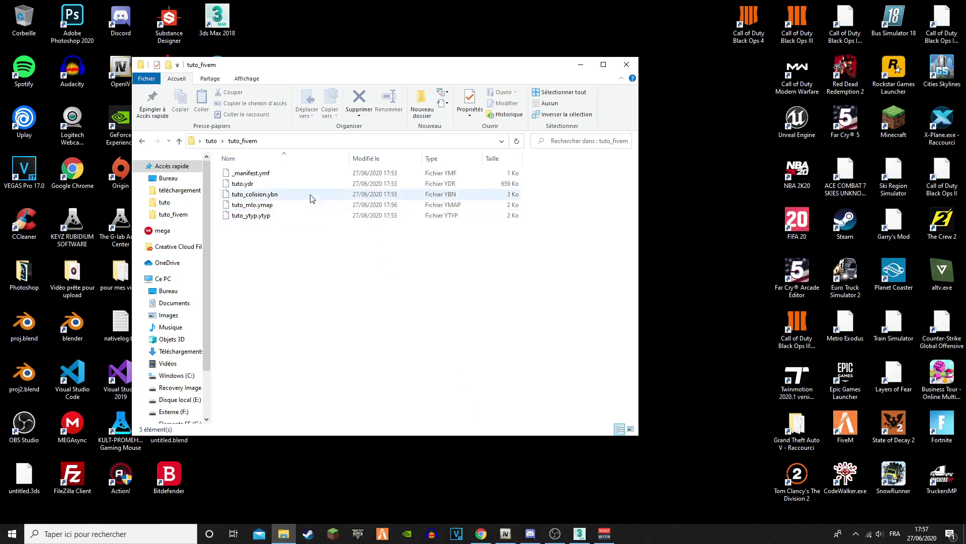
click(211, 141)
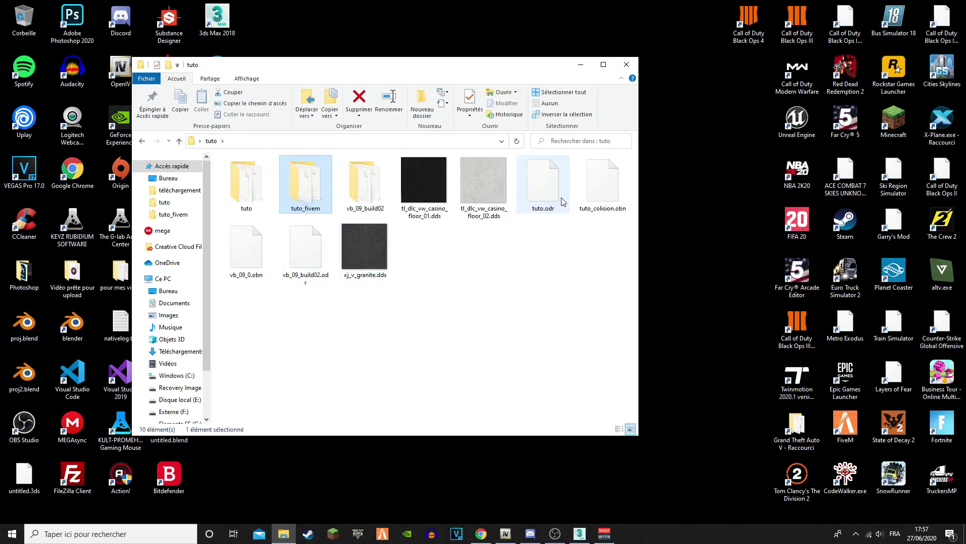
click(300, 274)
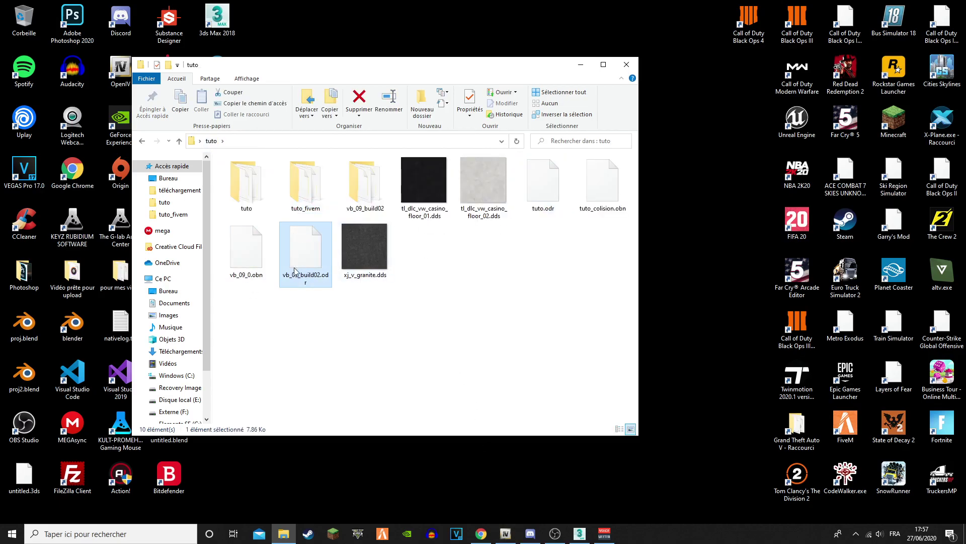
click(250, 253)
click(506, 533)
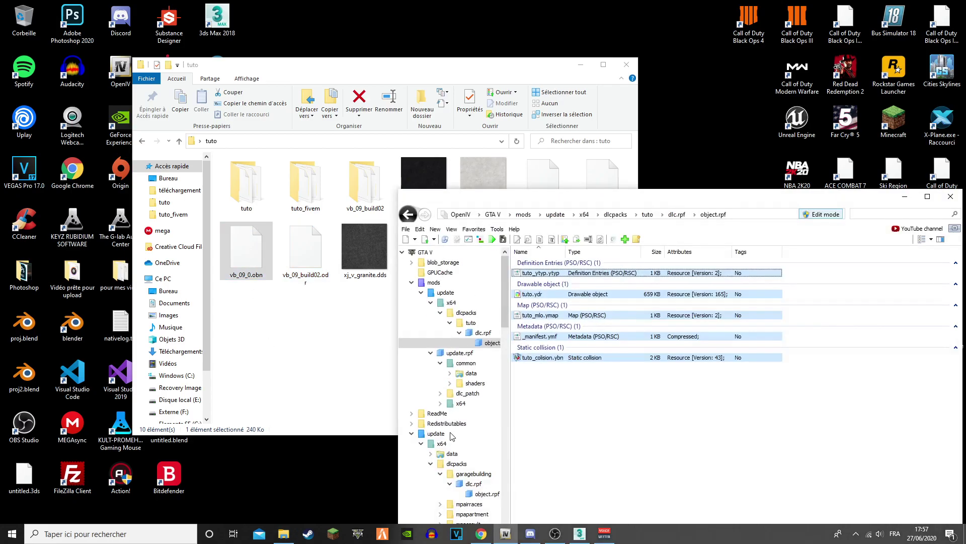
click(302, 252)
ctrl+click(249, 250)
drag(250, 250, 703, 435)
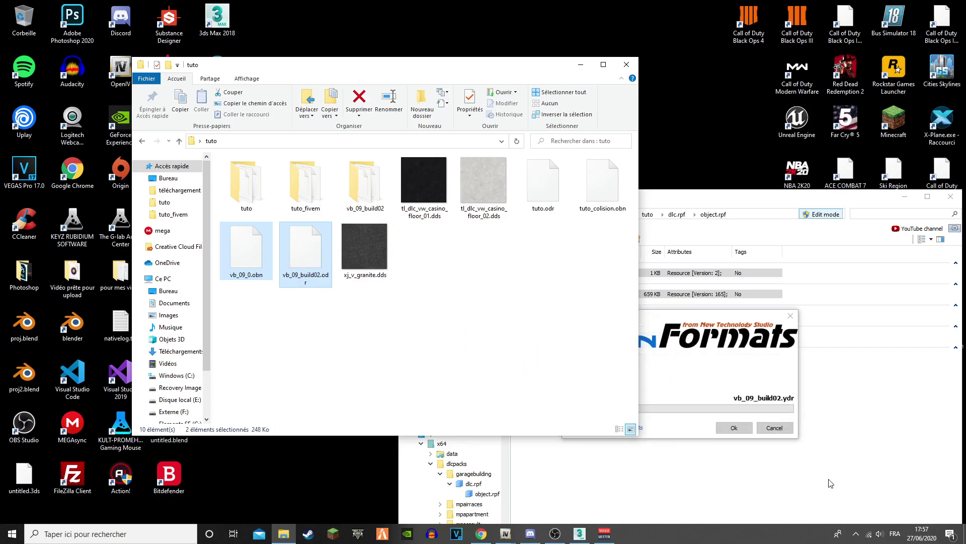
click(733, 427)
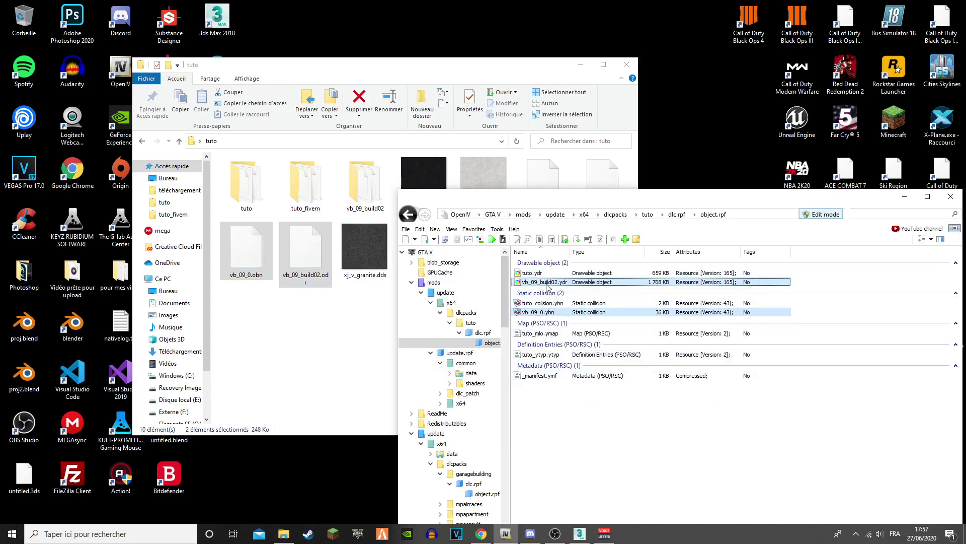
Extract vb_09_build02.ydr and vb_09_0.ybn from object.rpf into the tuto_fivem folder, delete both from the archive and close OpenIV
click(304, 195)
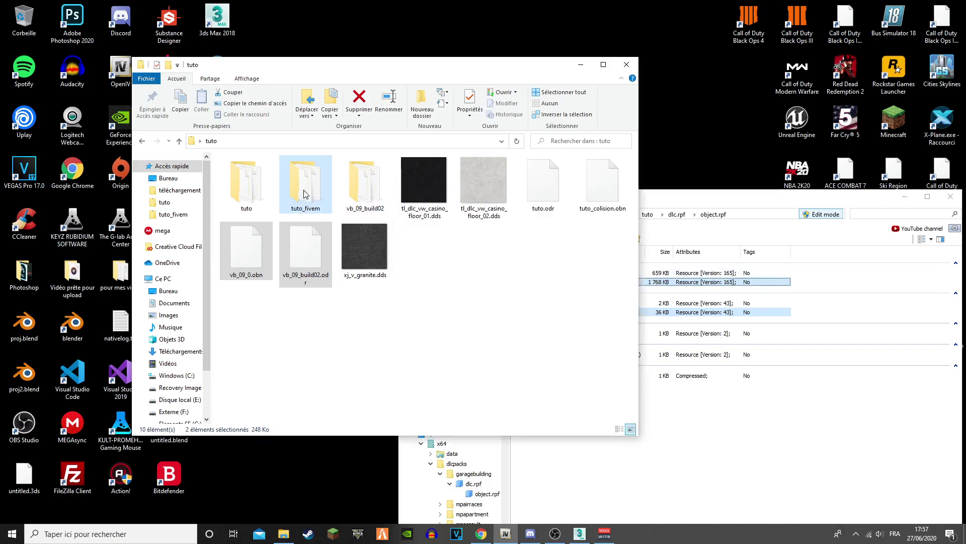
drag(797, 283, 748, 304)
click(748, 312)
ctrl+click(728, 282)
key(Delete)
click(509, 301)
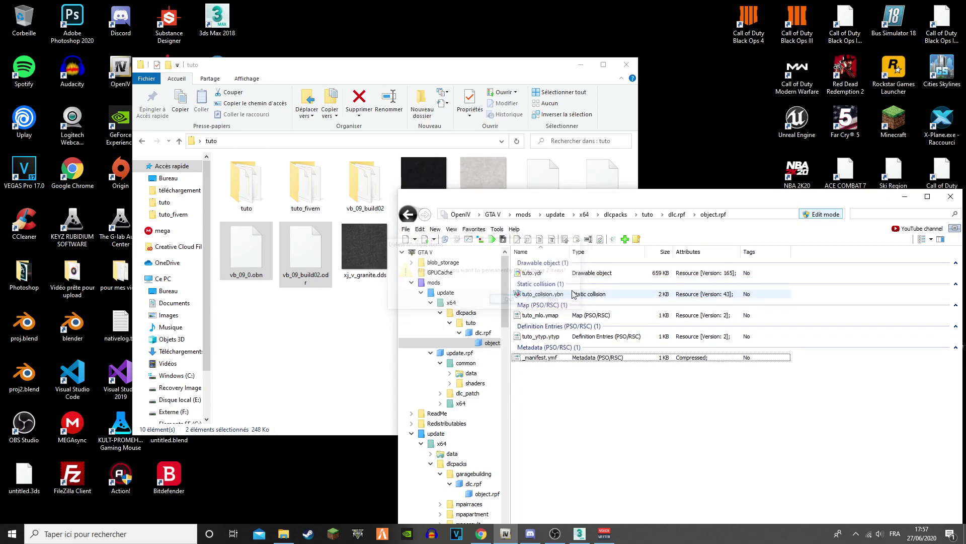
click(951, 197)
Create a folder named stream inside the tuto_fivem folder
double_click(322, 188)
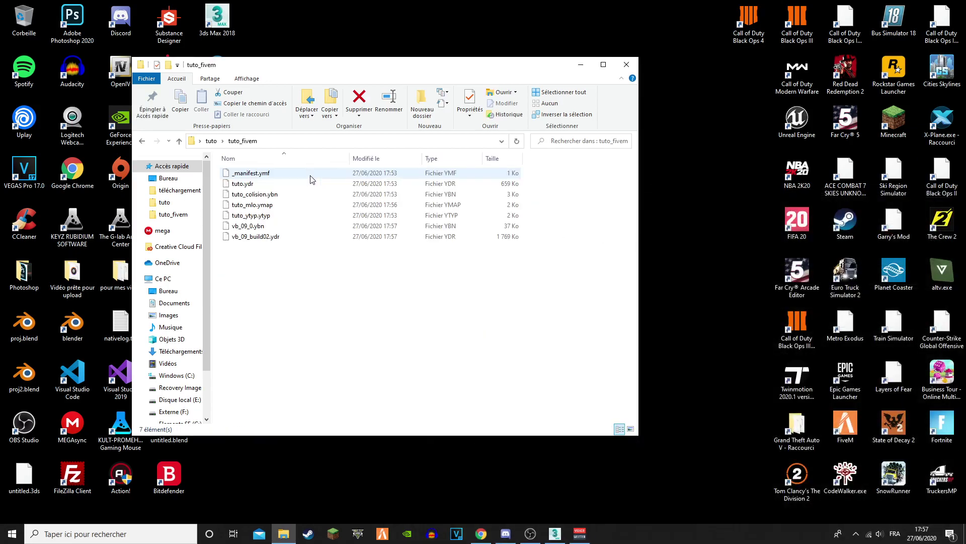
click(422, 103)
text(strea)
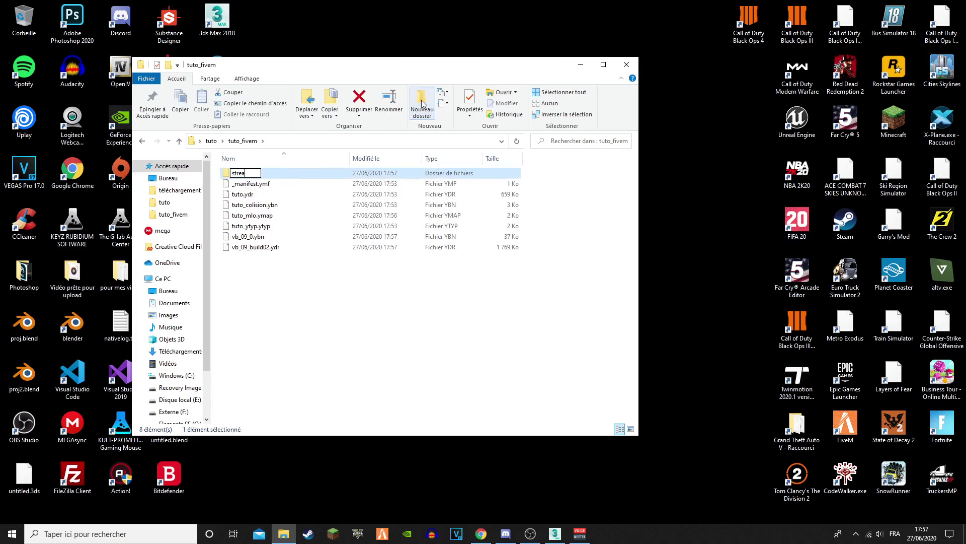
key(Return)
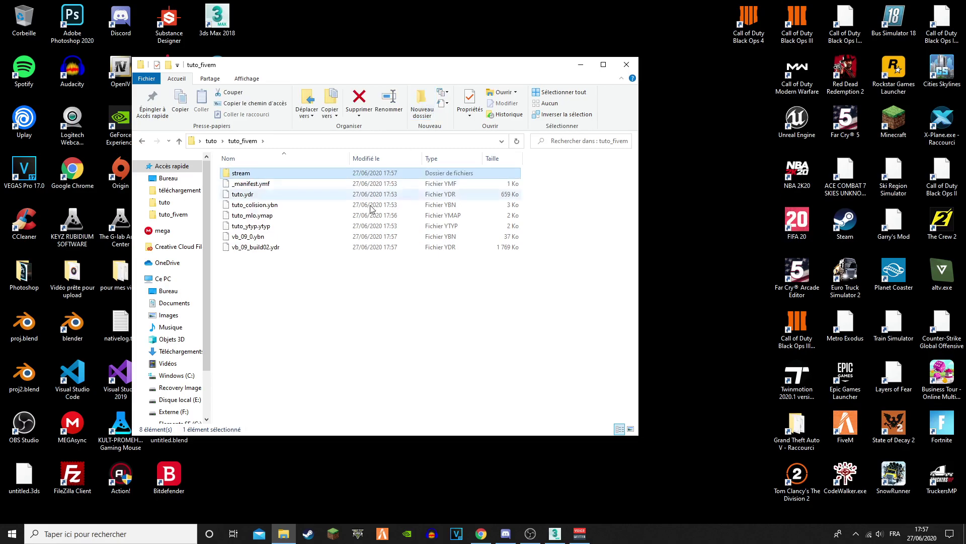
Create a text file in tuto_fivem, name it __resource.lua and open it for editing
right_click(346, 277)
mouse_move(412, 404)
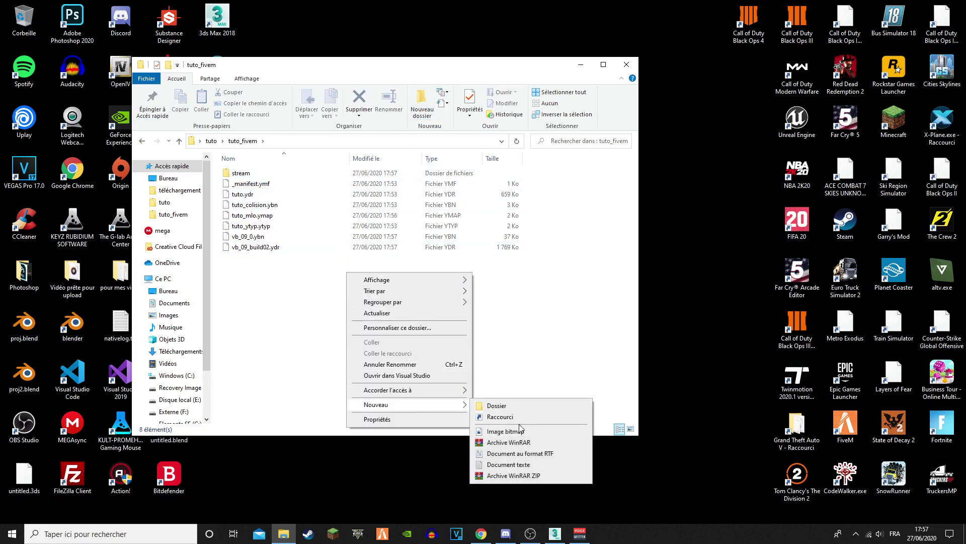
click(528, 462)
key(BackSpace)
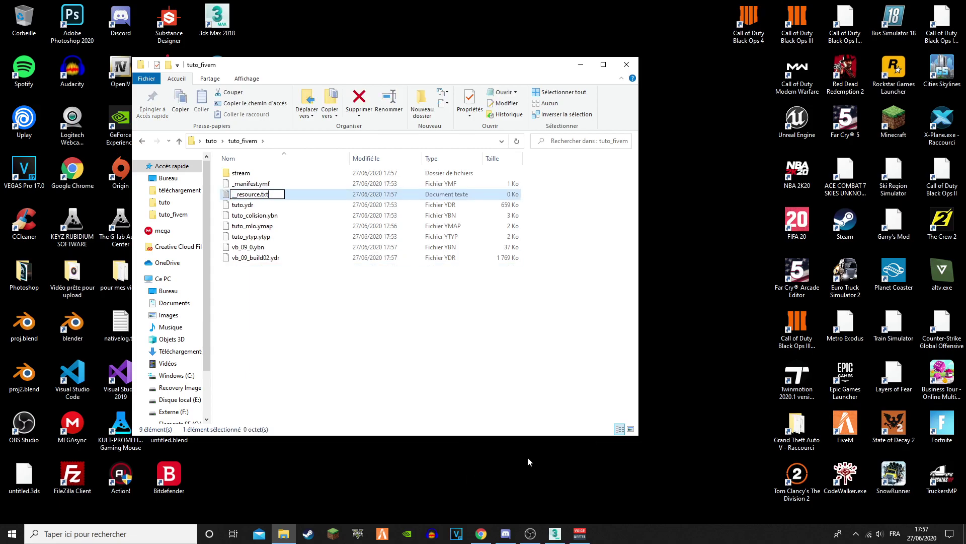
key(Return)
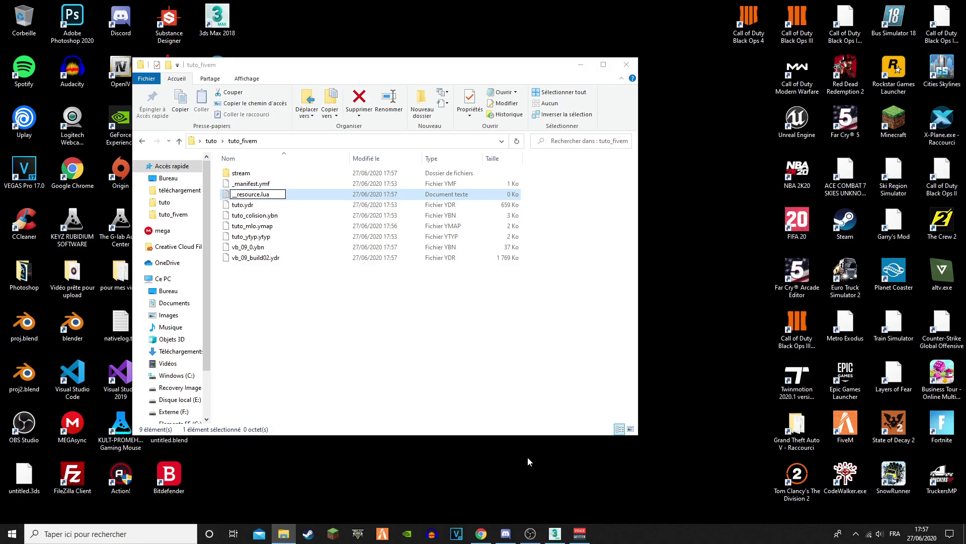
key(Return)
double_click(267, 184)
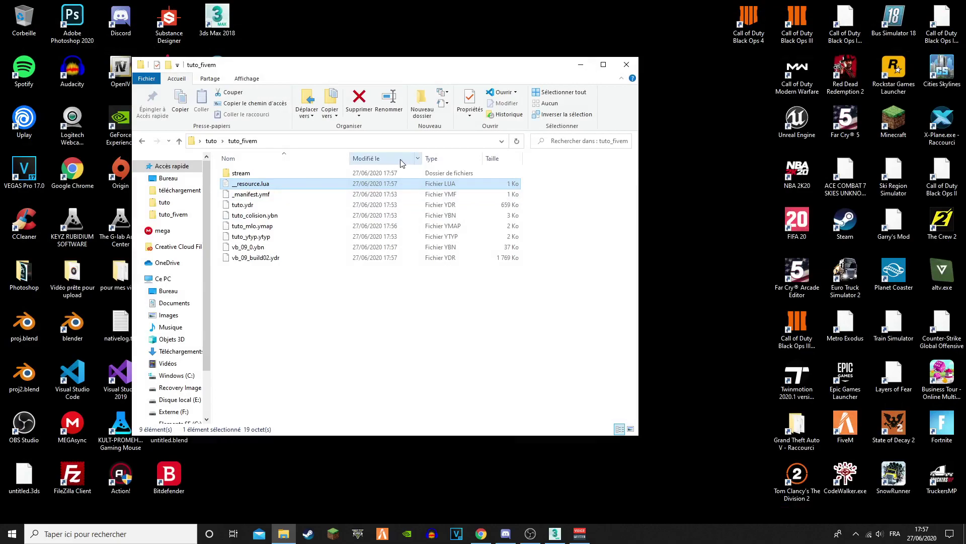
Move the ymf, ydr, ybn, ymap and ytyp files from tuto_fivem into its stream folder
drag(283, 303, 252, 174)
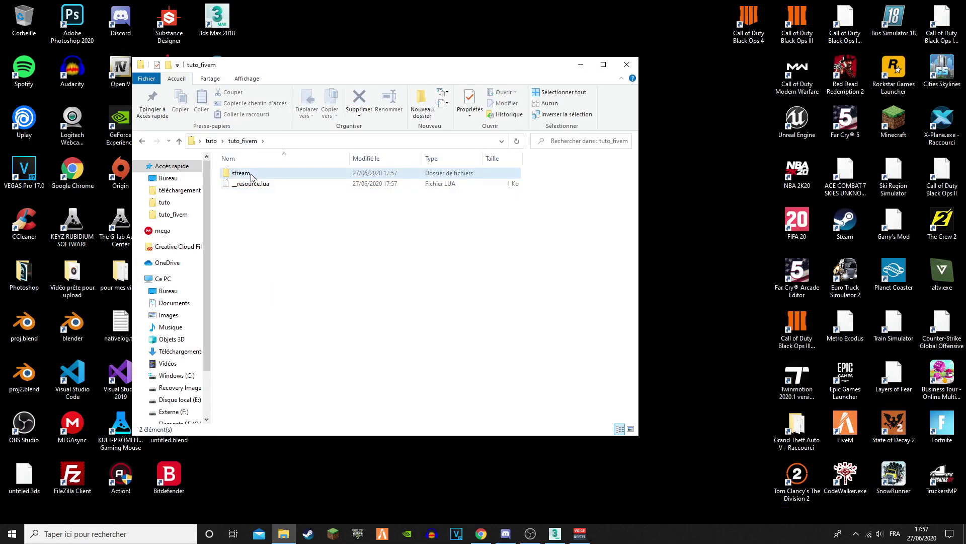
click(143, 143)
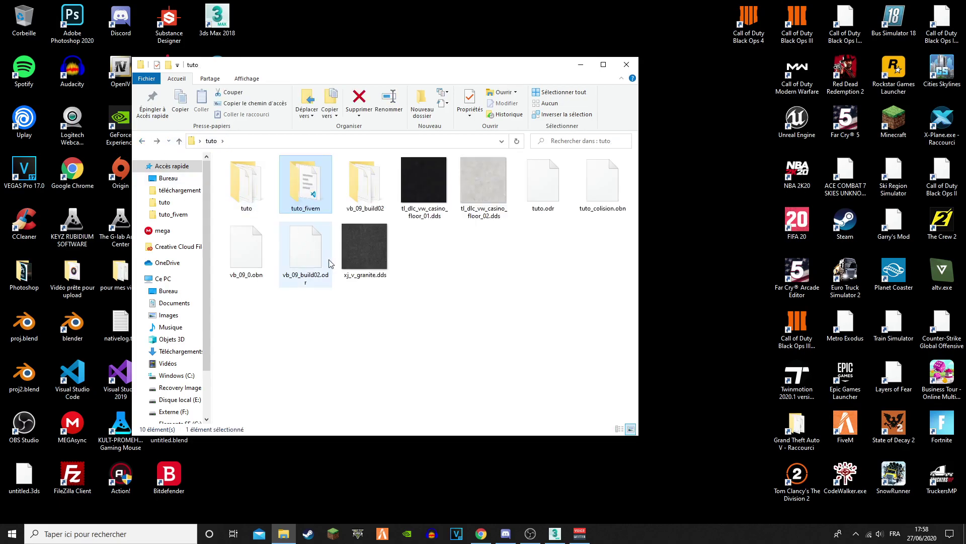
double_click(304, 182)
click(292, 188)
click(288, 218)
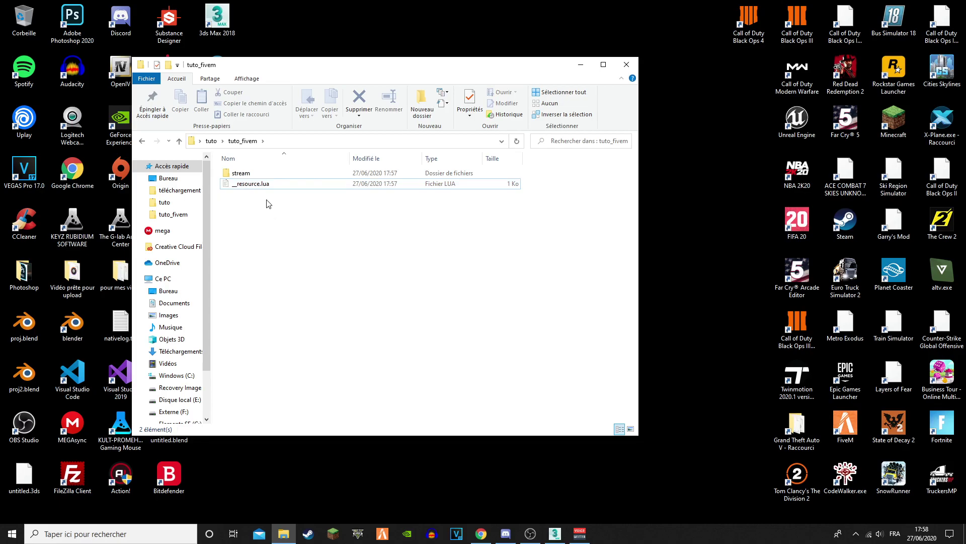
Delete the tuto and vb_09_build02 subfolders in the main tuto folder and rename tuto_fivem to tuto
click(211, 141)
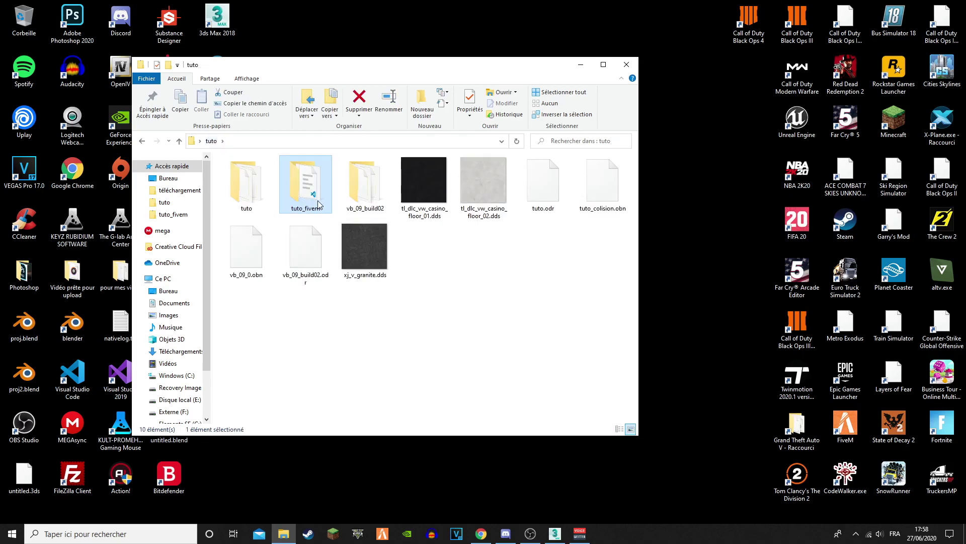
click(255, 204)
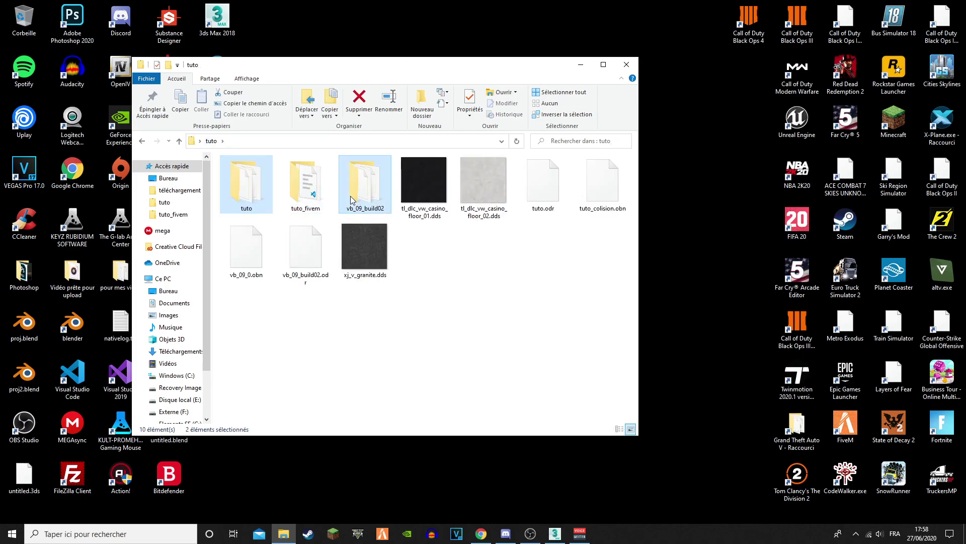
key(Delete)
right_click(252, 181)
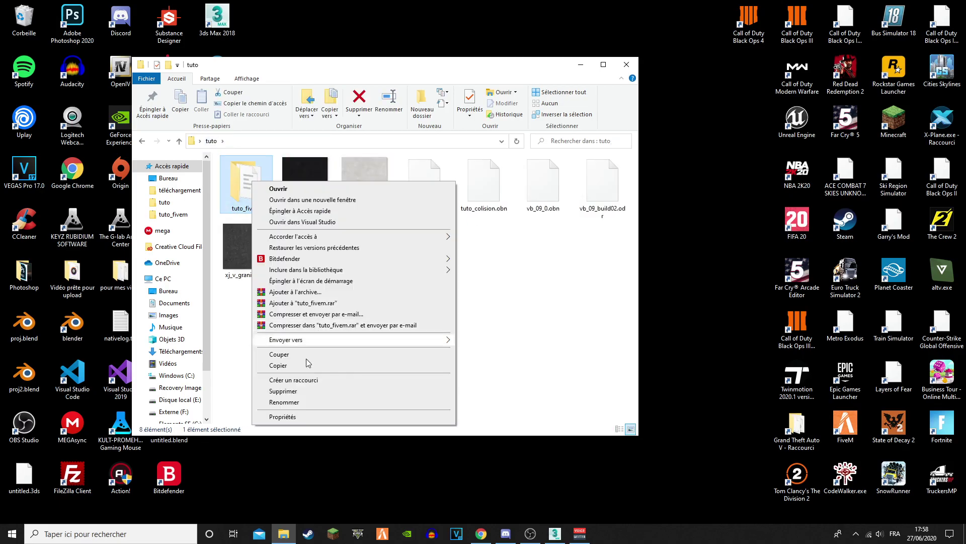
click(298, 403)
text(tuto)
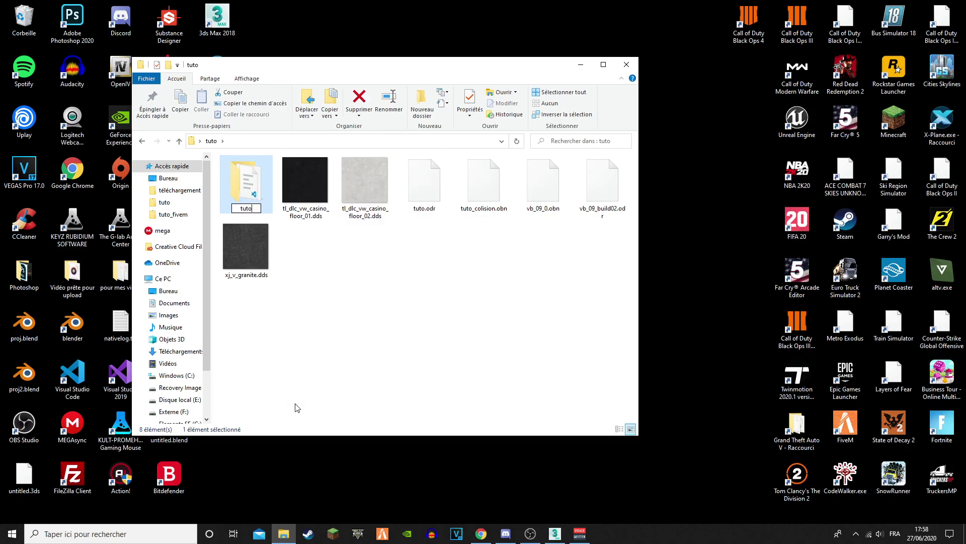
Switch to FileZilla and upload the tuto folder to the server's /resources/[serveur]/[map]/[decor] directory
double_click(73, 475)
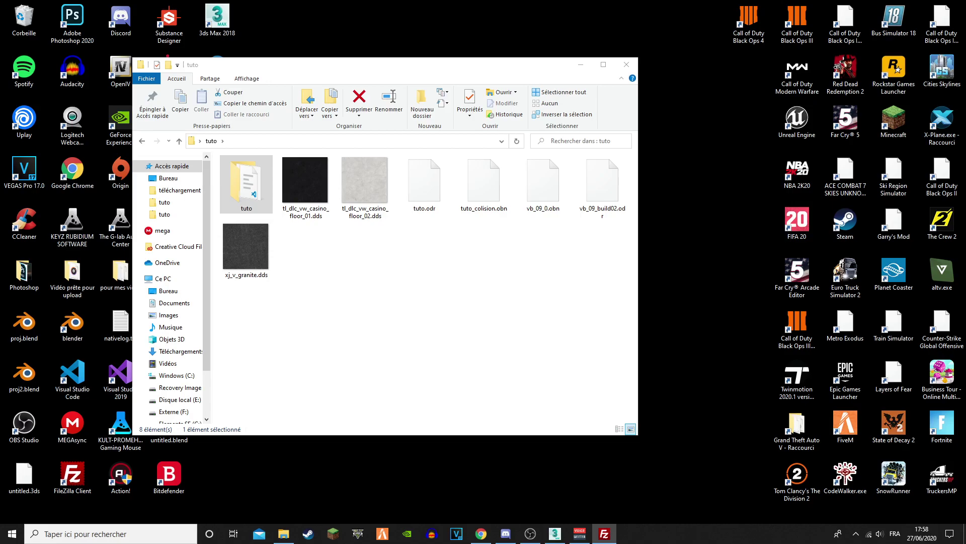
click(605, 533)
click(275, 185)
double_click(570, 8)
drag(246, 184, 869, 418)
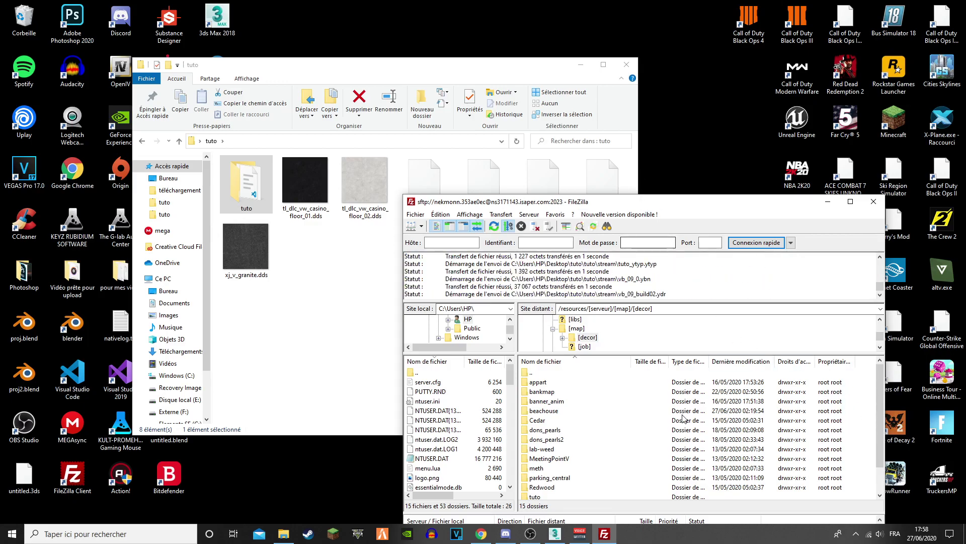
scroll(683, 418, down, 1)
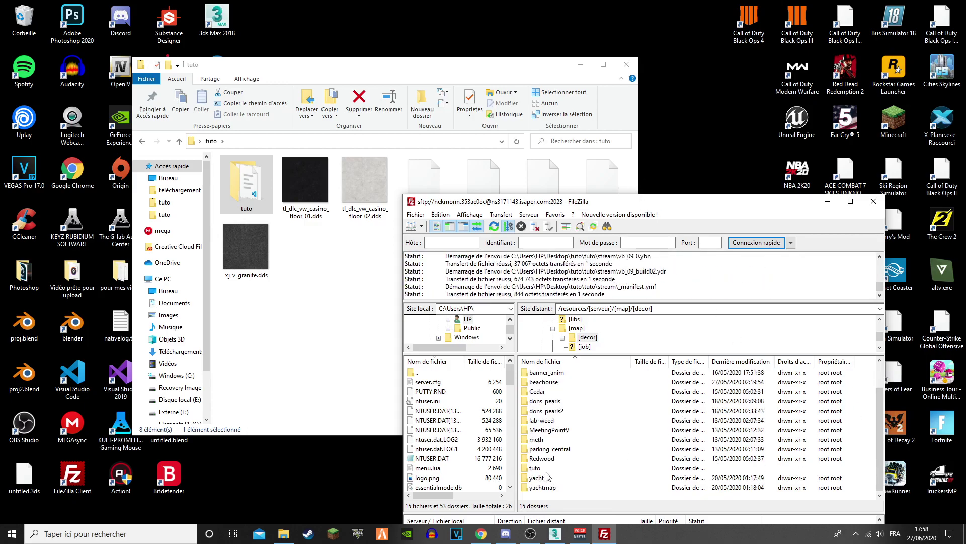
drag(607, 202, 523, 0)
Go up to the server's root directory and open server.cfg for editing
double_click(249, 176)
double_click(249, 175)
double_click(250, 175)
right_click(276, 308)
right_click(289, 299)
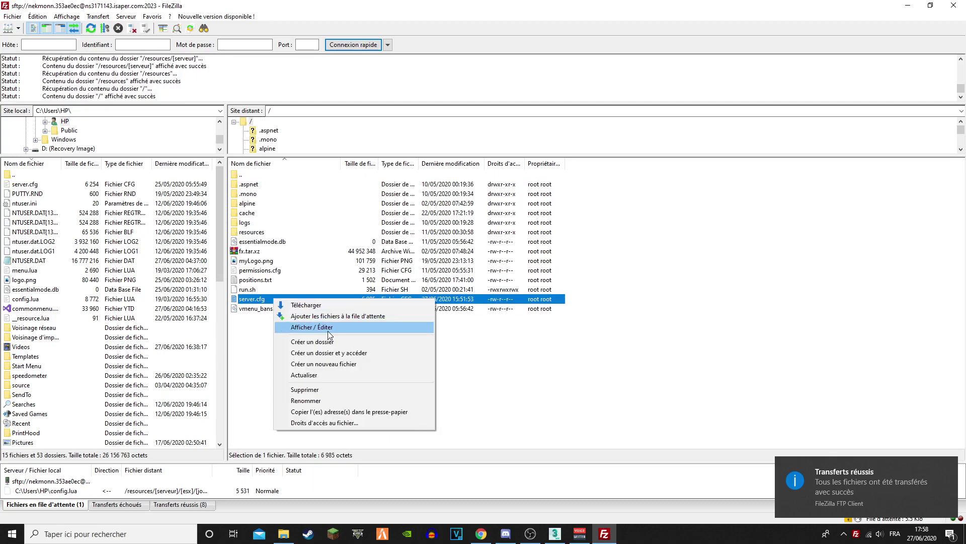
click(346, 329)
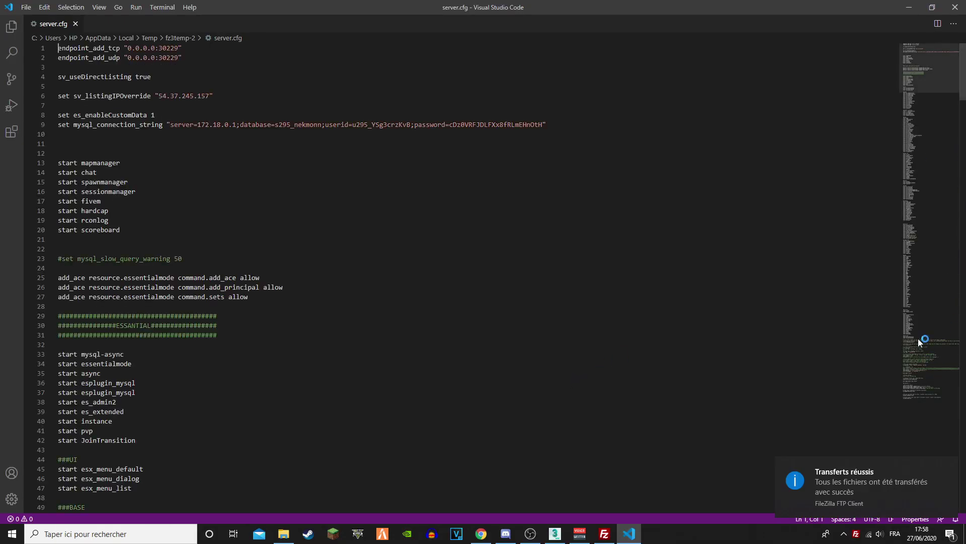
Add the line "start tuto" below "start beachouse" in the MAP section of server.cfg, save it and upload it back to the server
click(920, 342)
click(157, 351)
key(Return)
text(start tt)
key(BackSpace)
text(uto)
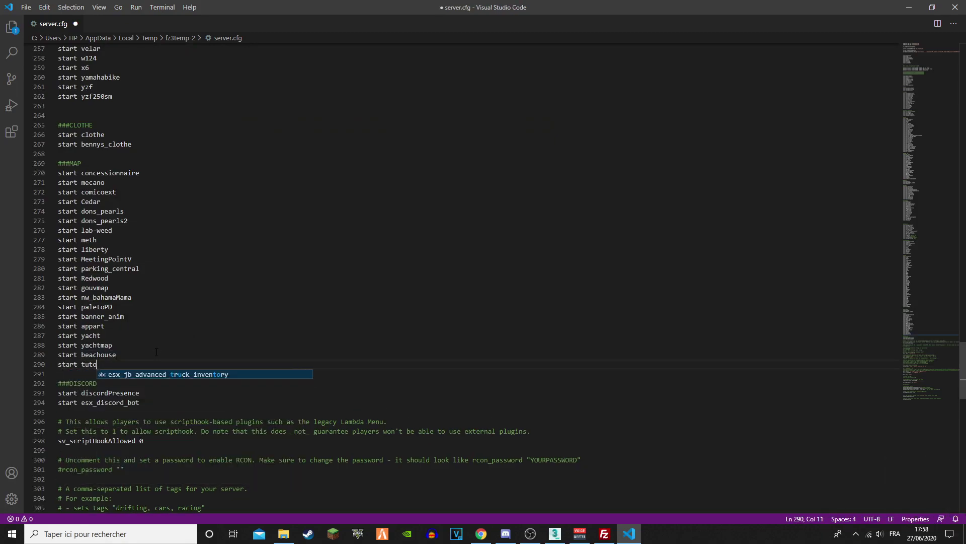
key(ctrl+s)
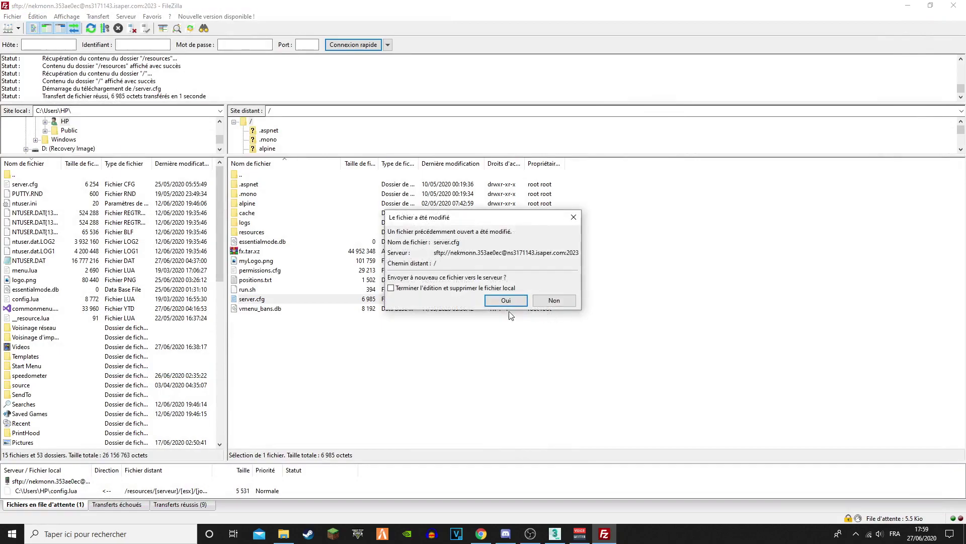
click(507, 304)
Minimize FileZilla, close the tuto folder window and launch FiveM
click(908, 5)
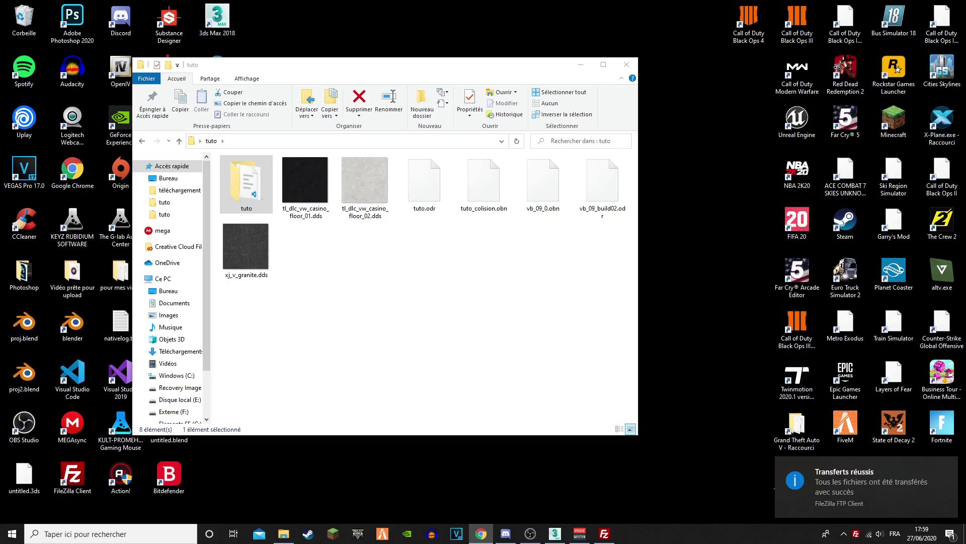
click(627, 64)
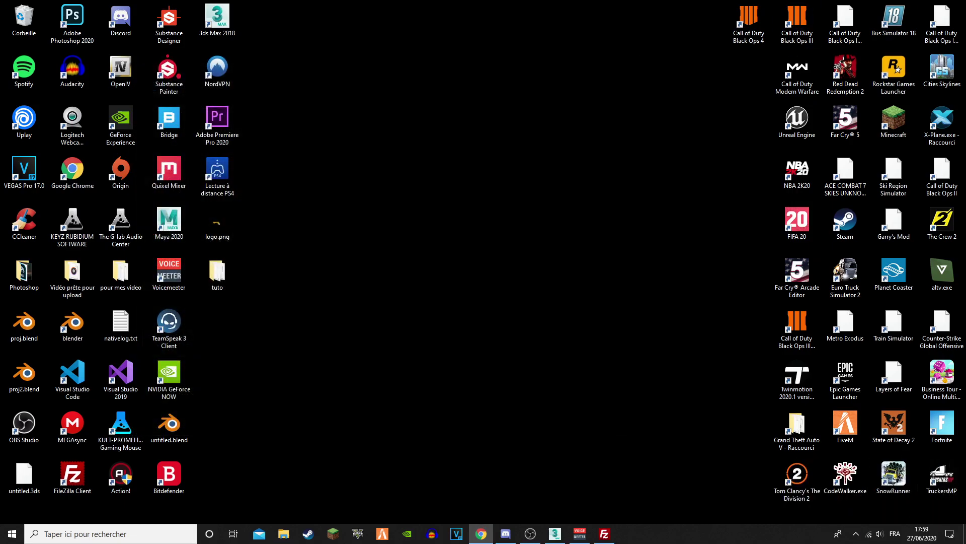
double_click(846, 423)
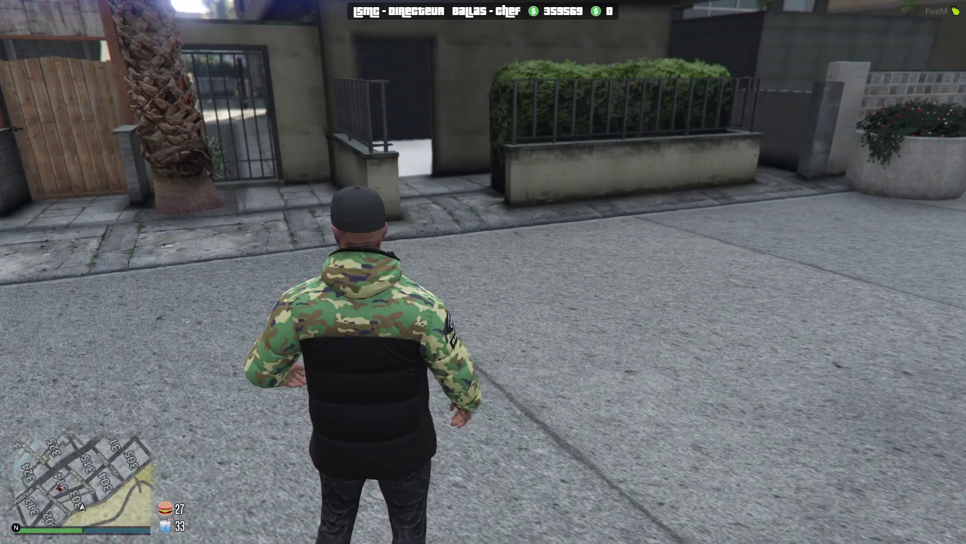
key(d)
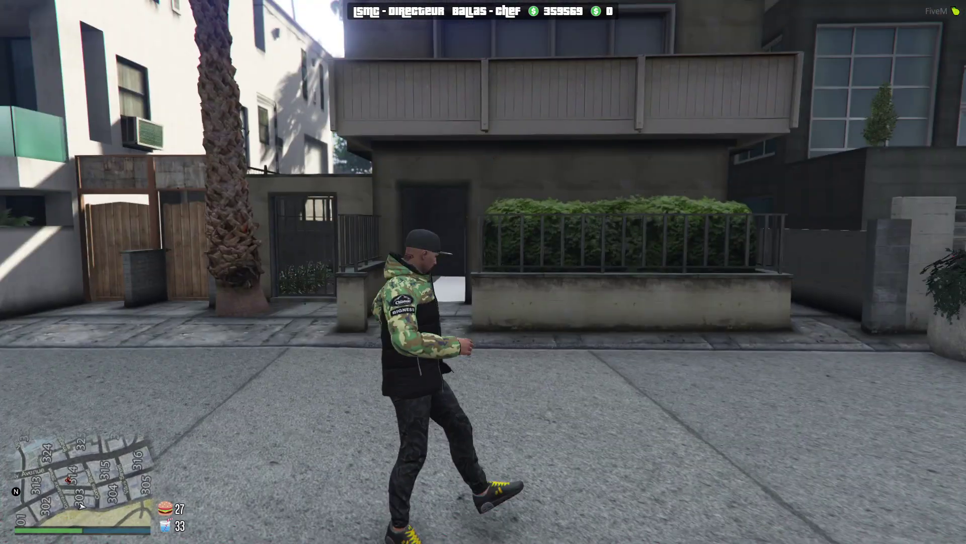
key(w)
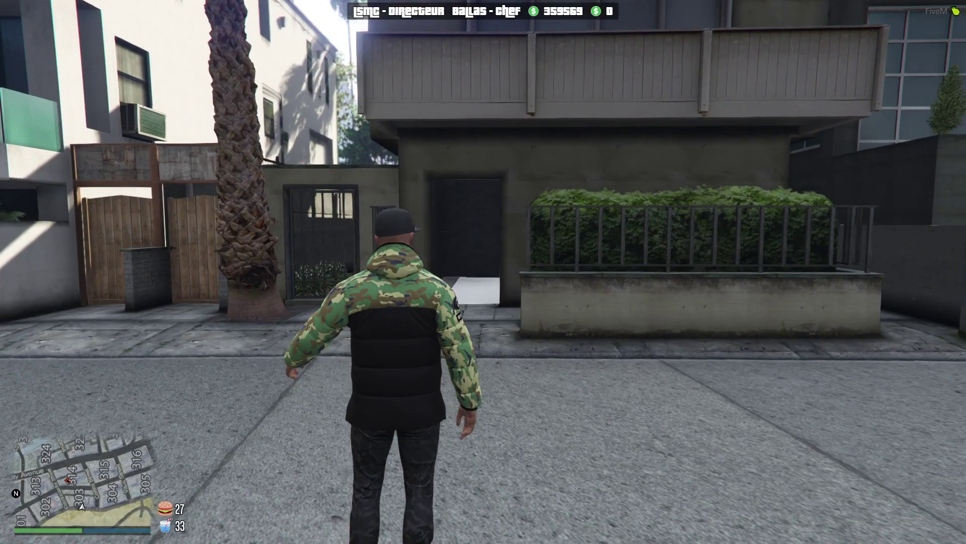
key(w)
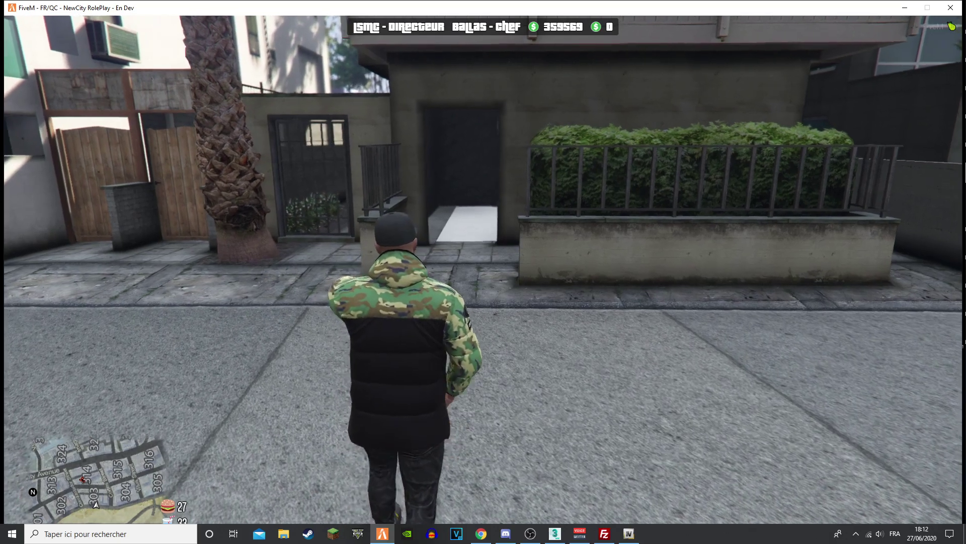
key(z)
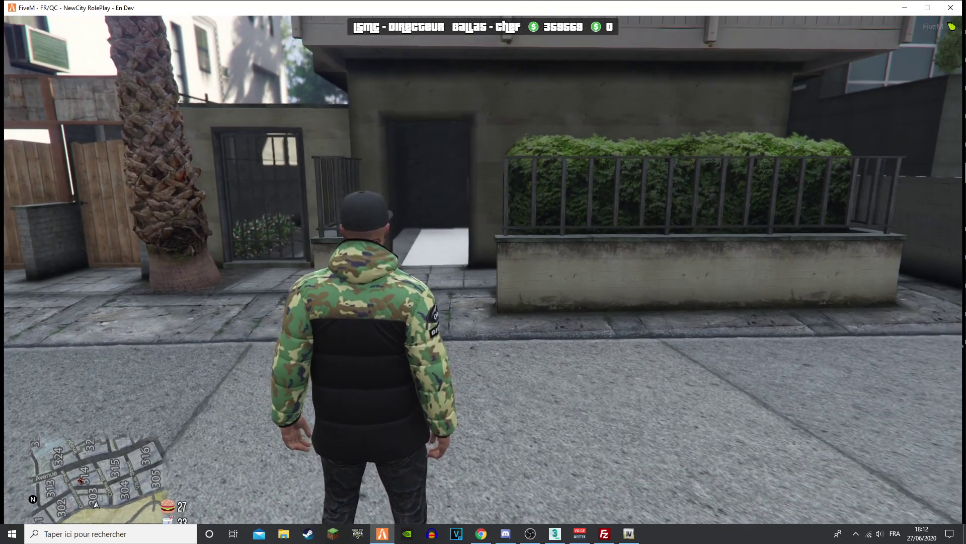
key(d)
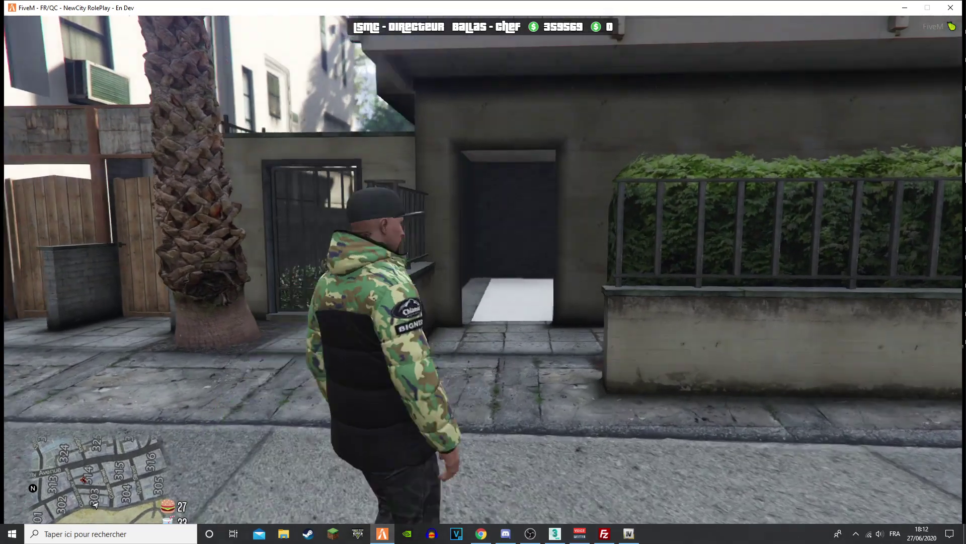
key(w)
key(v)
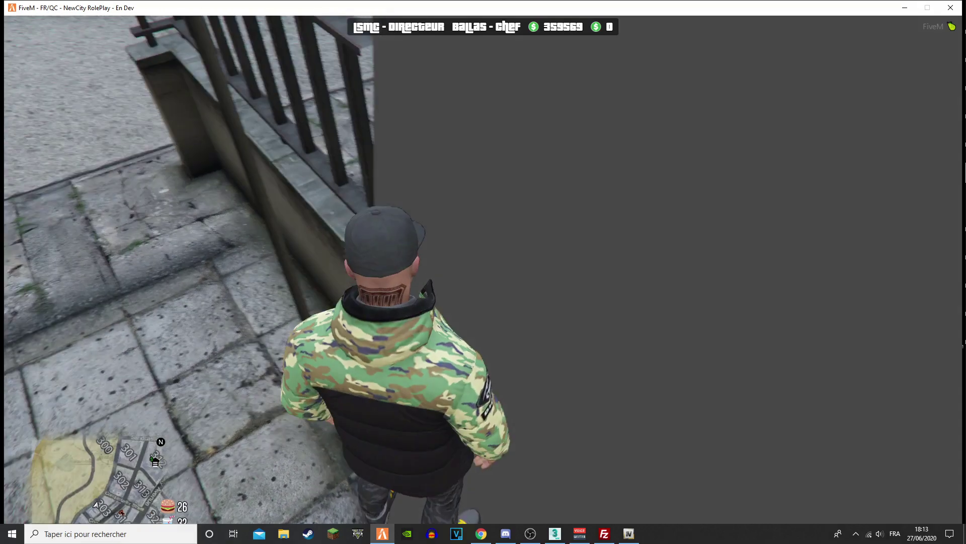
key(z)
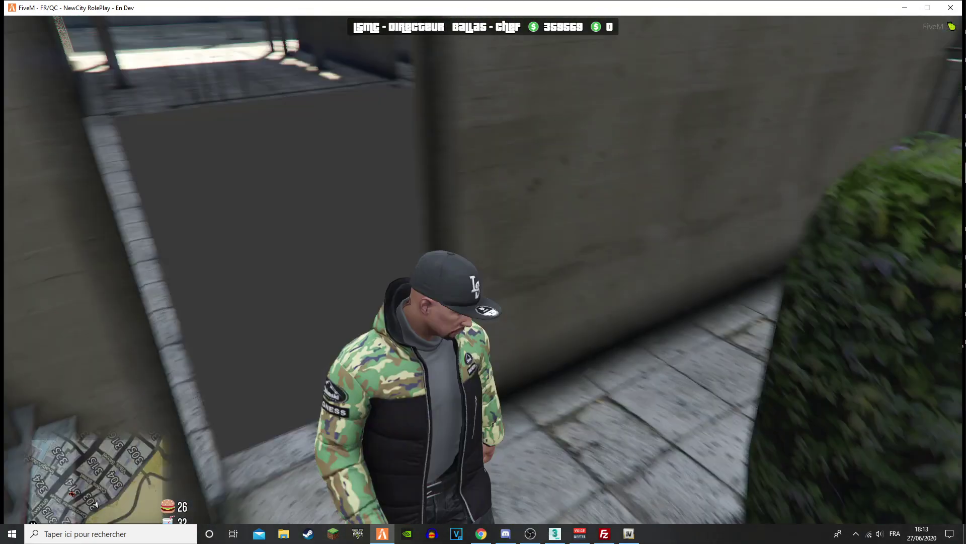
key(z)
key(space)
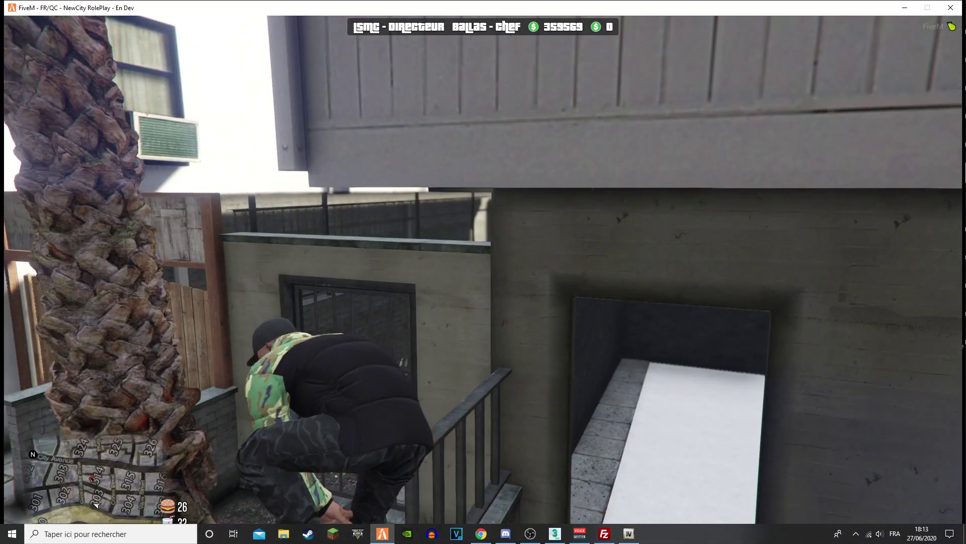
key(d)
key(s)
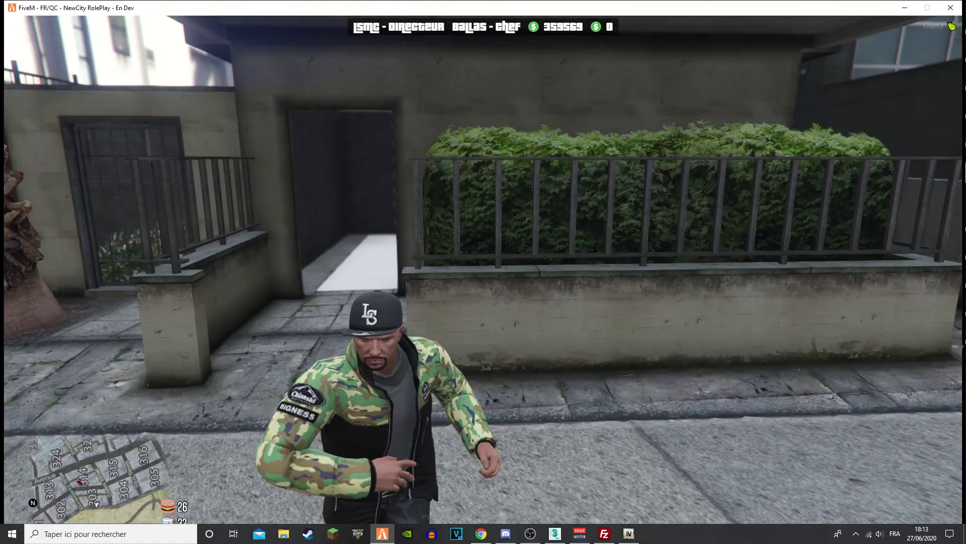
key(q)
key(z)
key(d)
key(s)
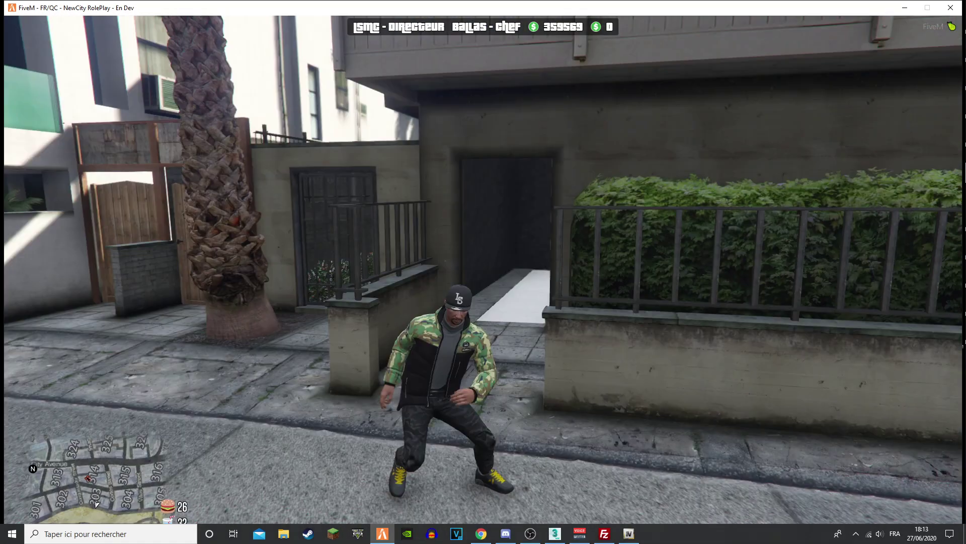
key(q)
key(s)
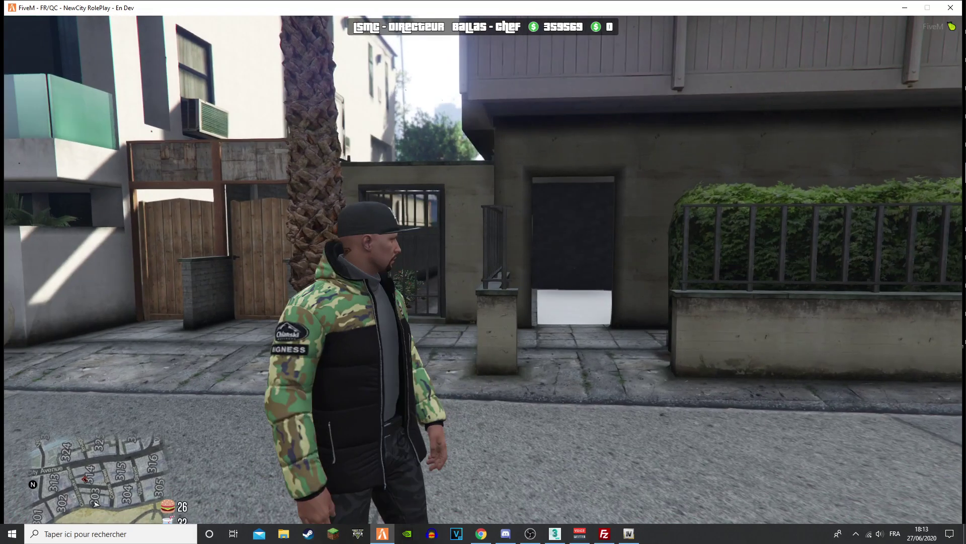
key(z)
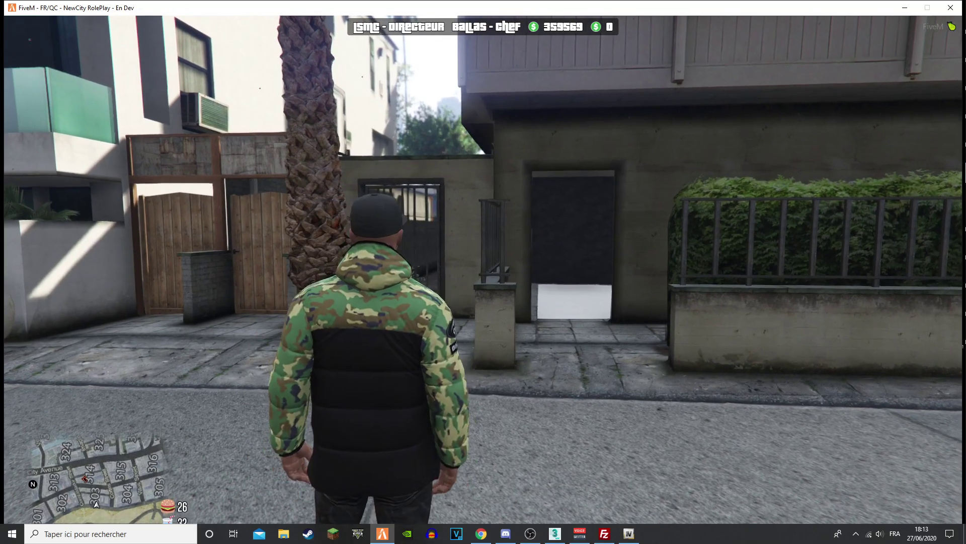